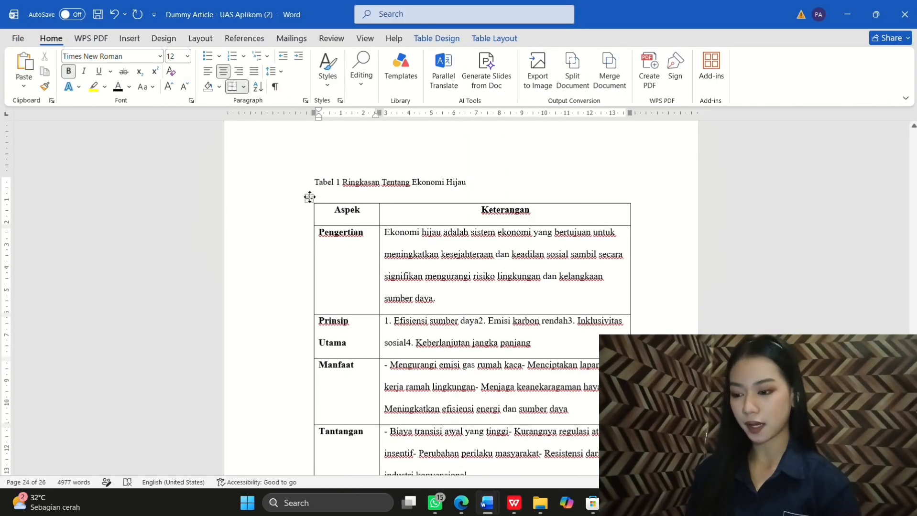
Step: Move the Aspek/Keterangan summary table onto a new line after the 'ekonomi hijau.' Tabel 1 paragraph
left_click(310, 197)
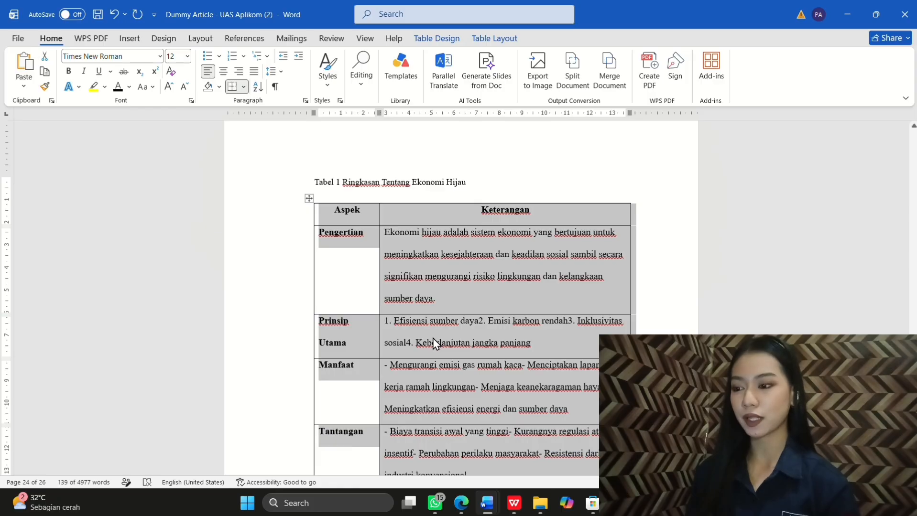
scroll(526, 254, "up", 10)
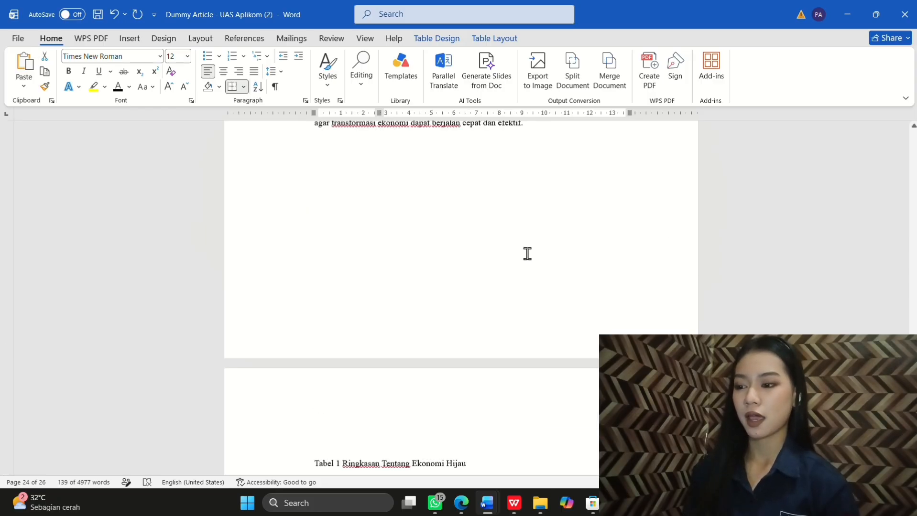
scroll(527, 254, "up", 15)
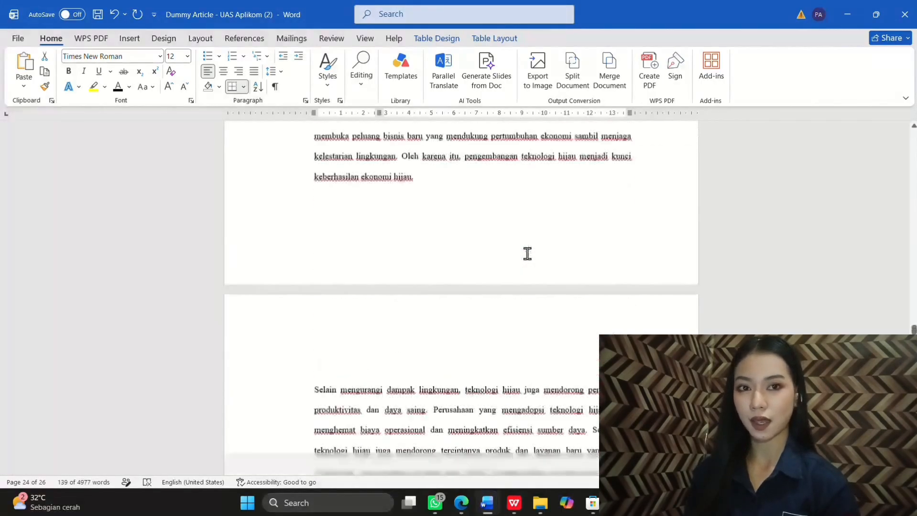
scroll(527, 254, "up", 15)
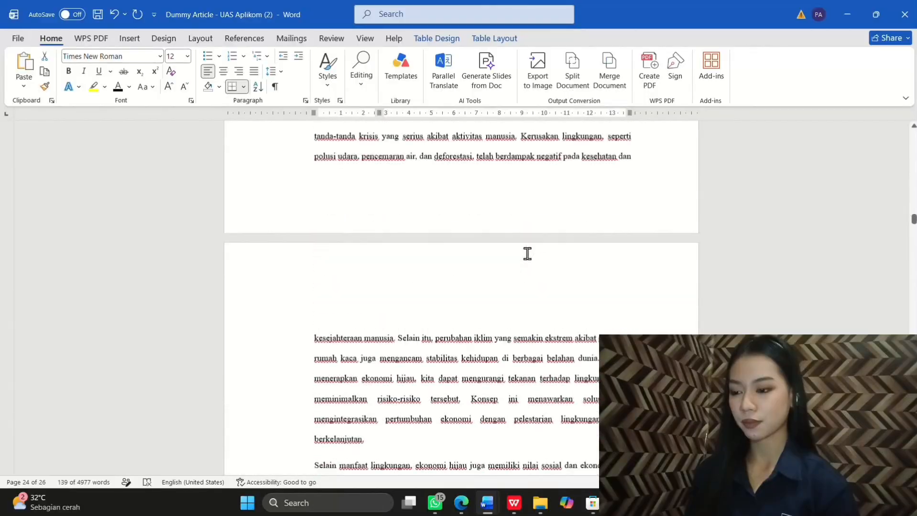
scroll(527, 254, "up", 12)
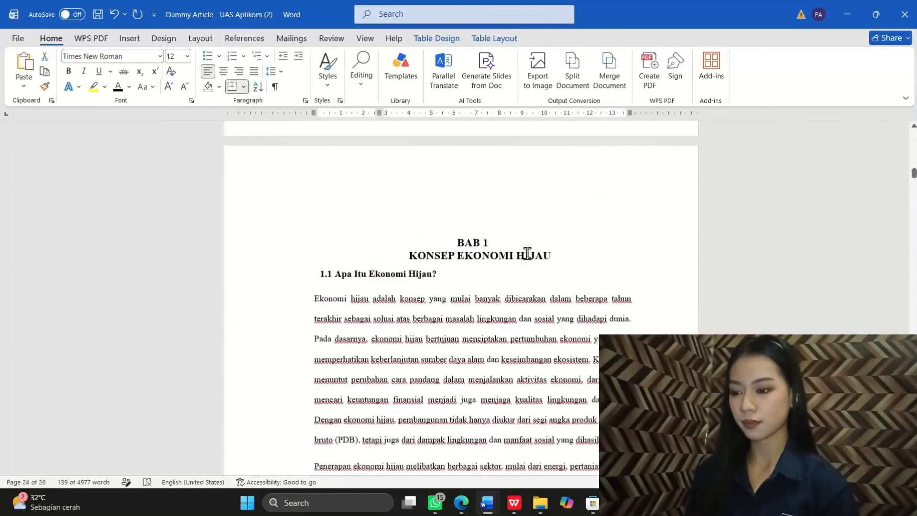
scroll(527, 254, "down", 4)
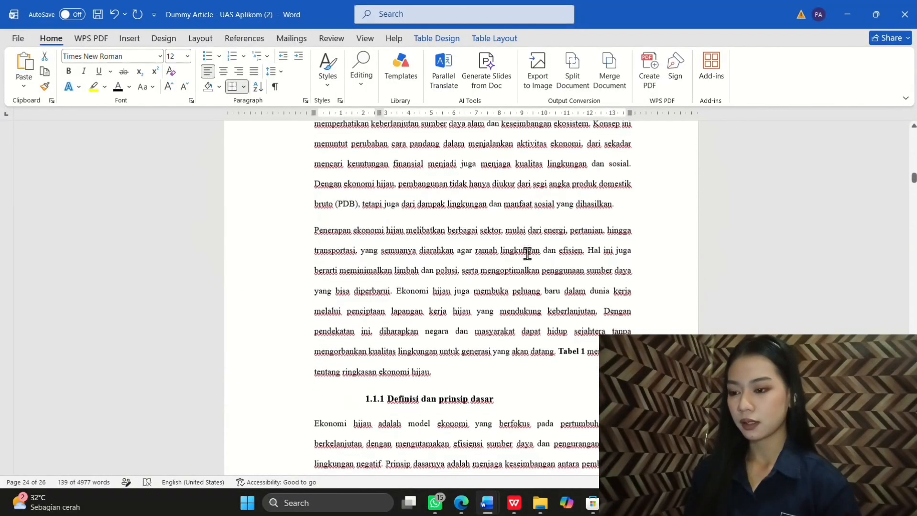
left_click(444, 340)
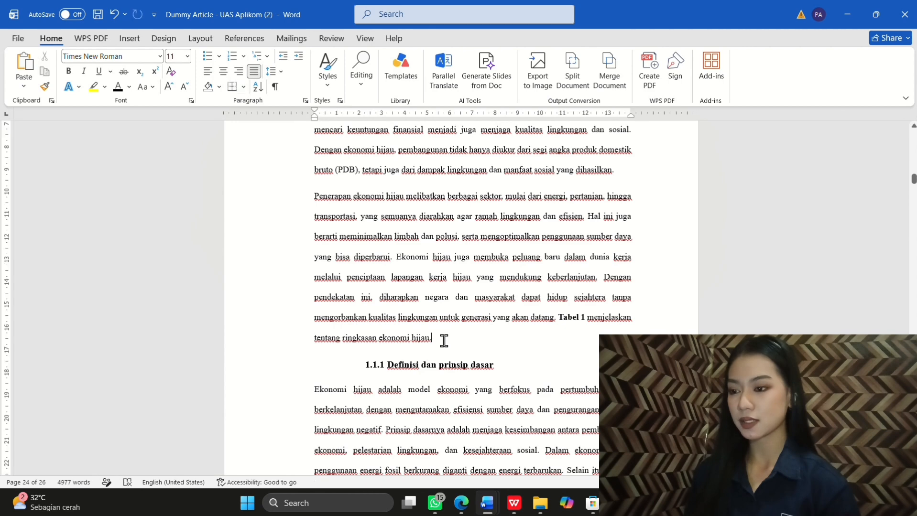
key("Return")
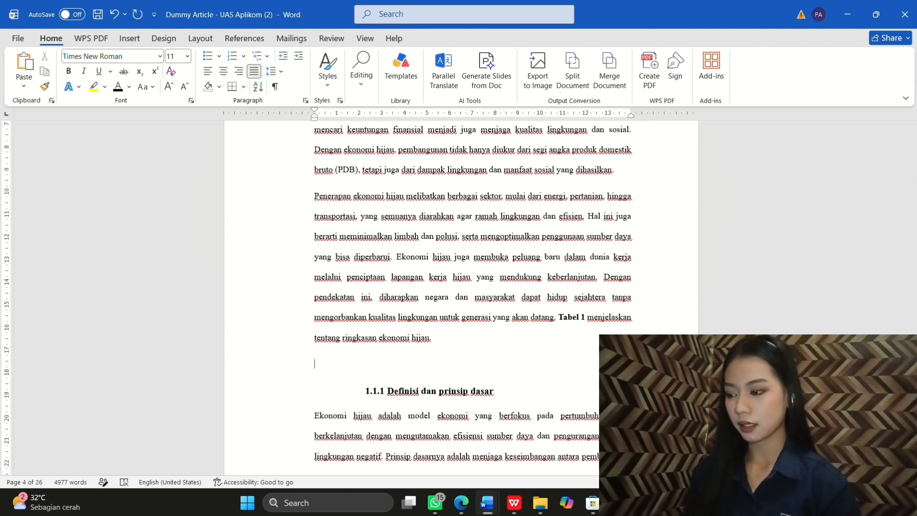
key("ctrl+v")
scroll(444, 340, "up", 6)
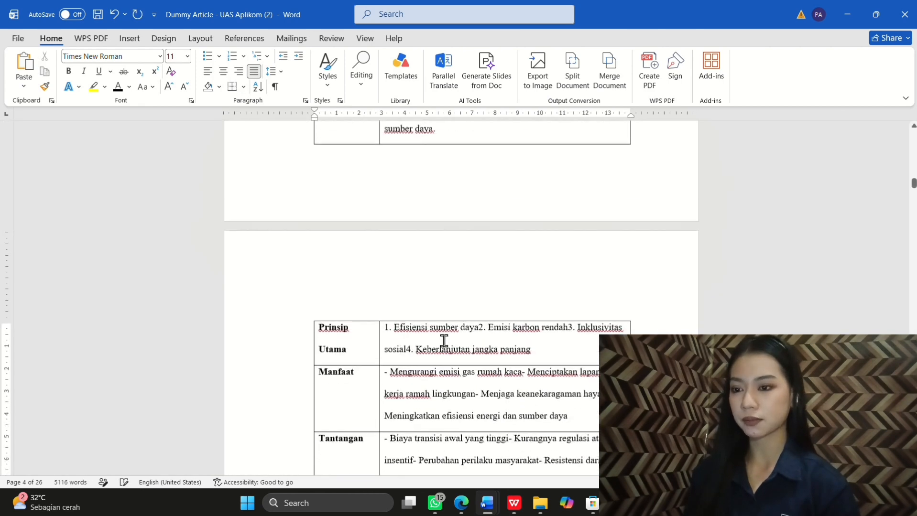
scroll(444, 341, "up", 3)
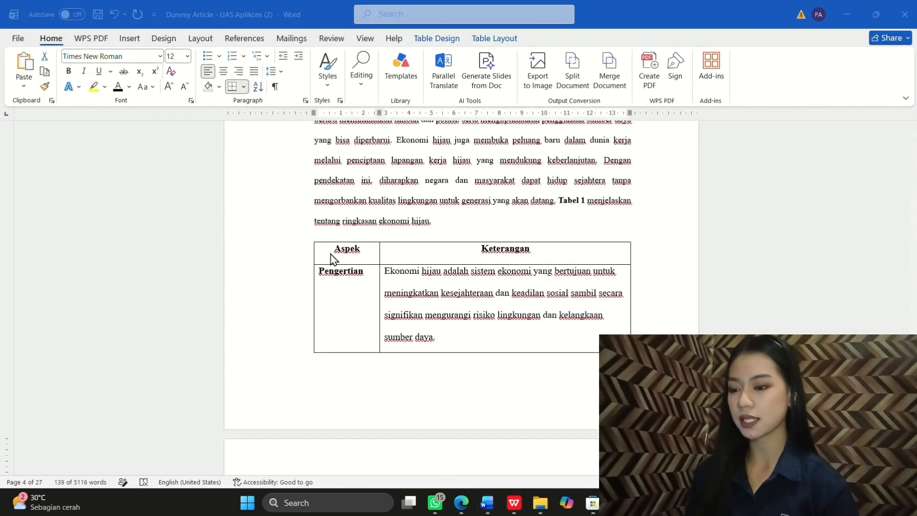
Step: Insert the caption 'Tabel 1.1 Ringkasan Tentang Ekonomi Hijau' above the summary table
left_click(309, 237)
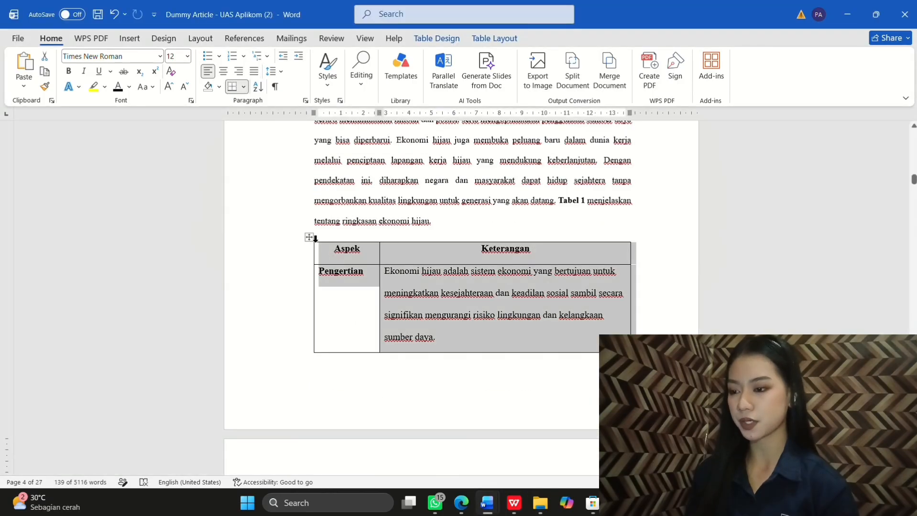
right_click(422, 295)
left_click(463, 250)
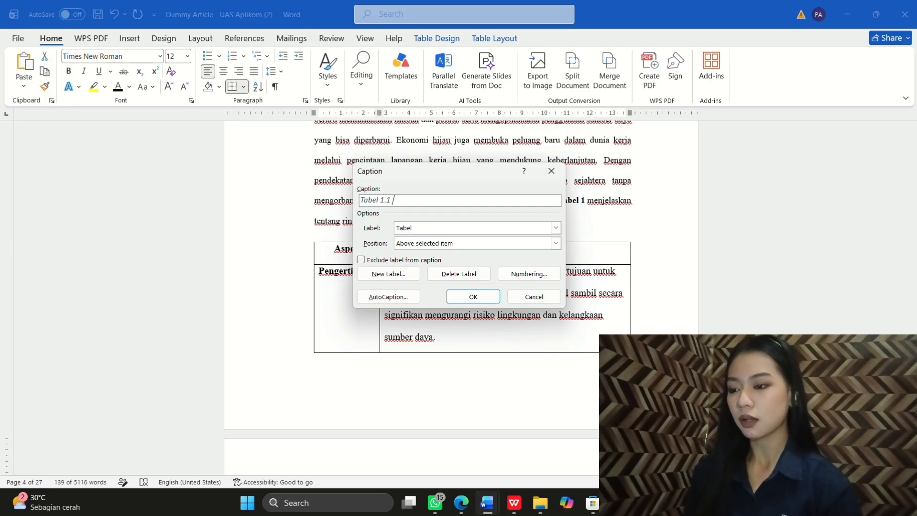
type("Ri")
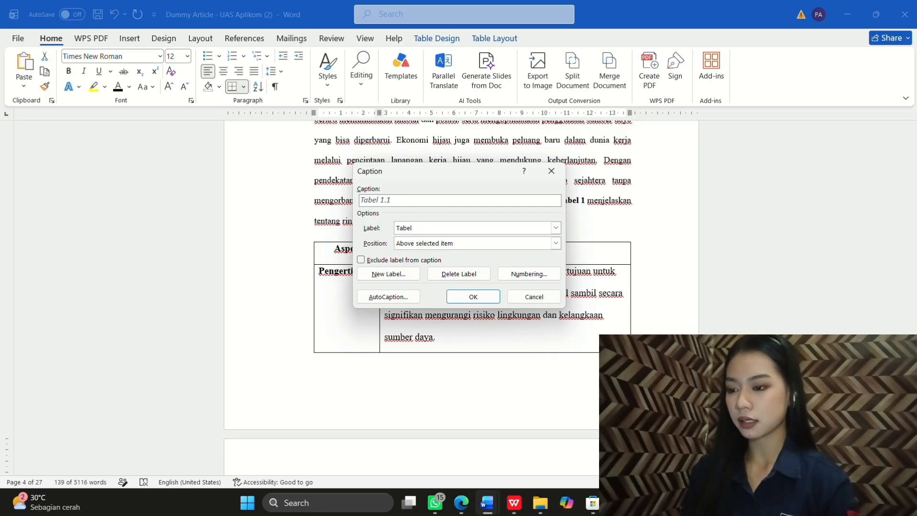
type("ngkasa")
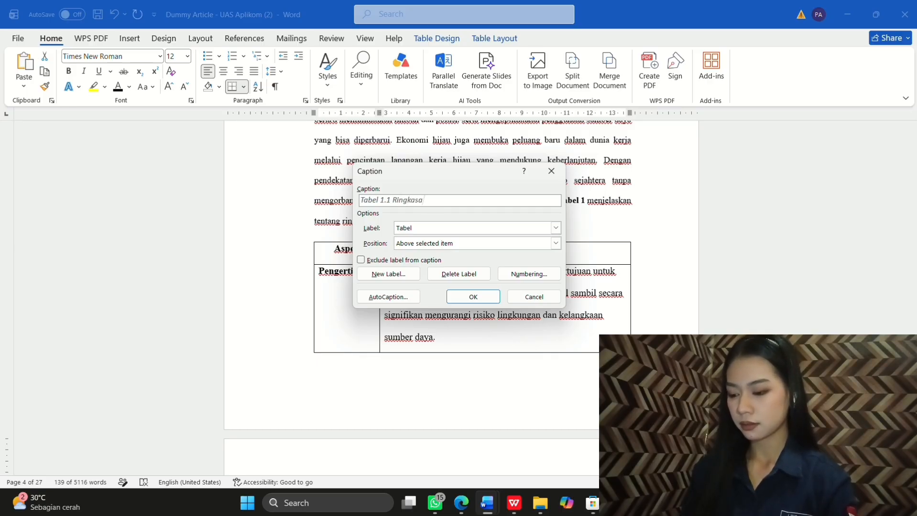
type("n Tenta")
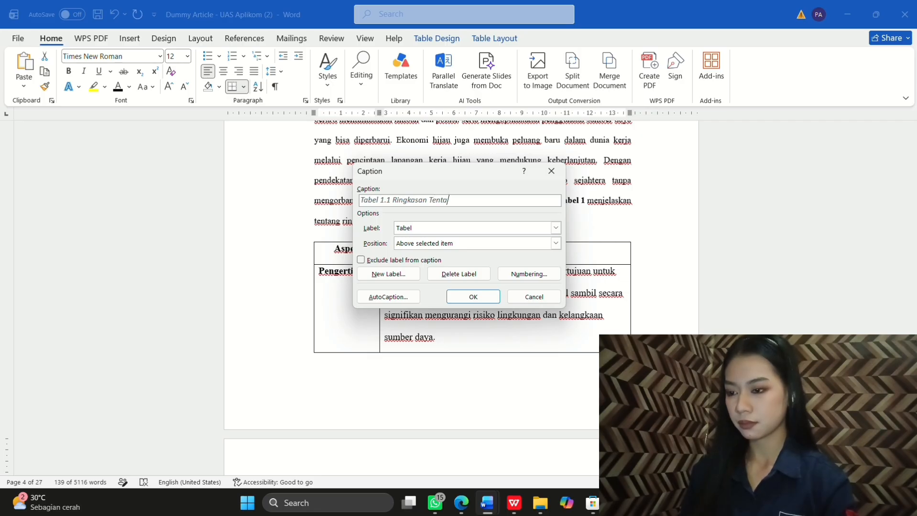
type("ng E")
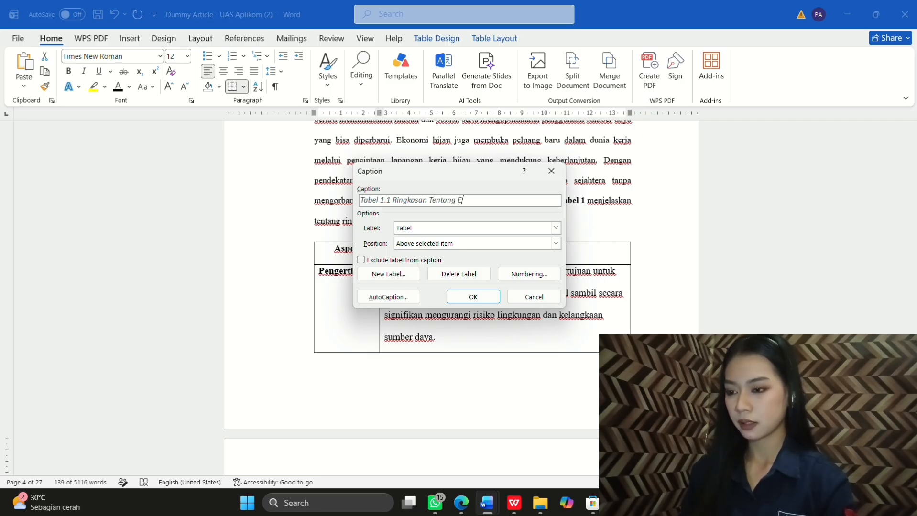
type("konomi ")
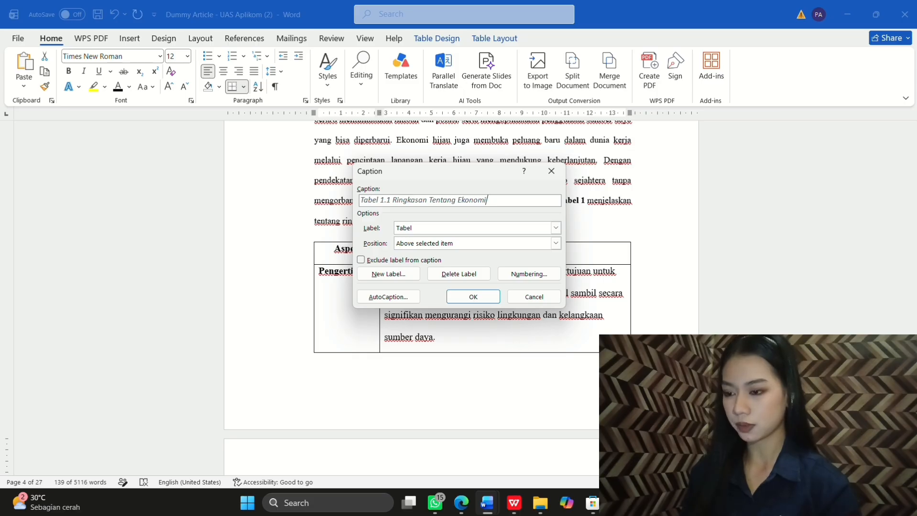
type("H")
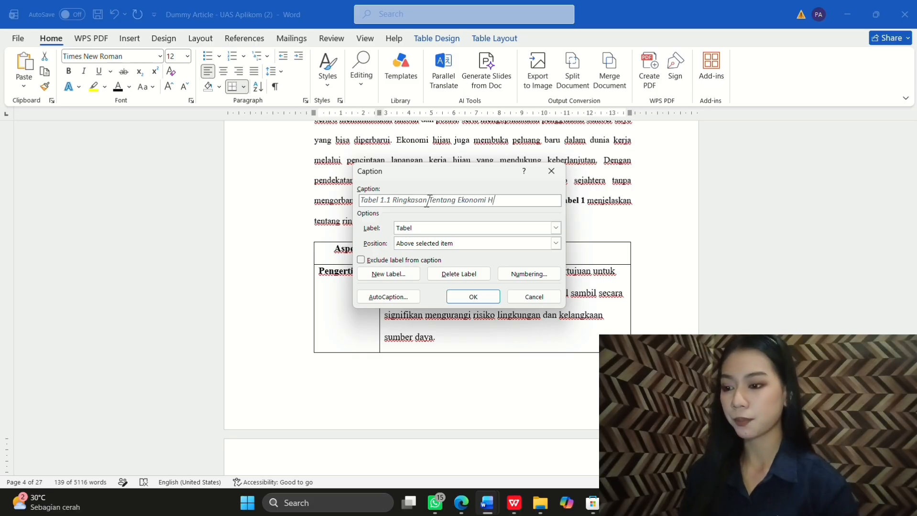
type("ijau")
left_click(470, 298)
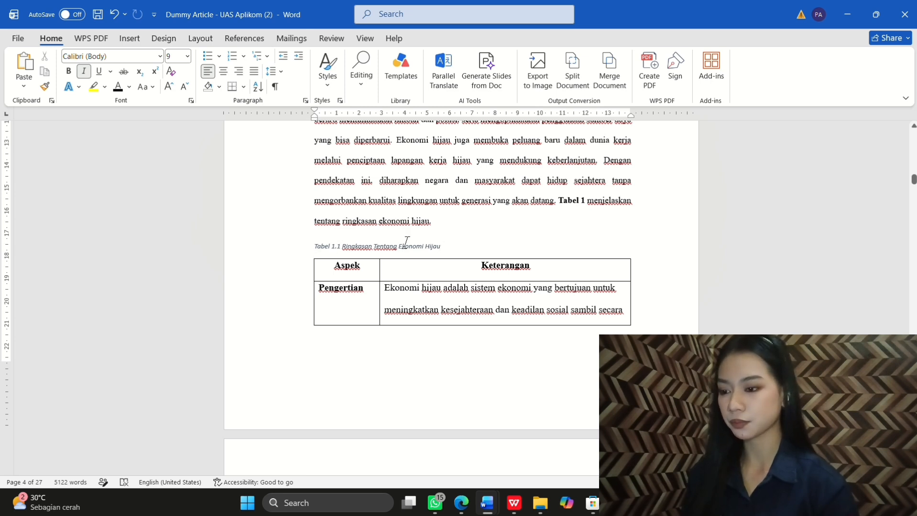
Step: Format the Tabel 1.1 caption as centered Times New Roman 12 pt, neither bold nor italic
left_click_drag(441, 248, 316, 249)
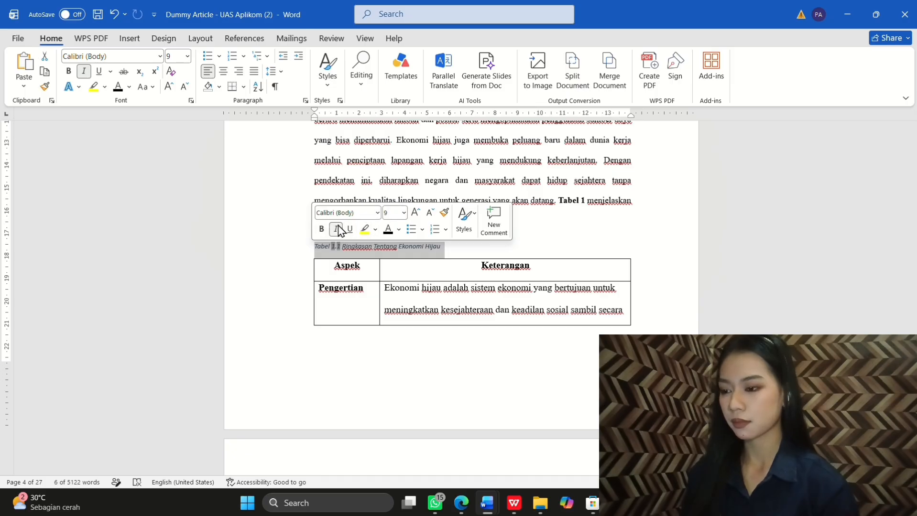
left_click(377, 212)
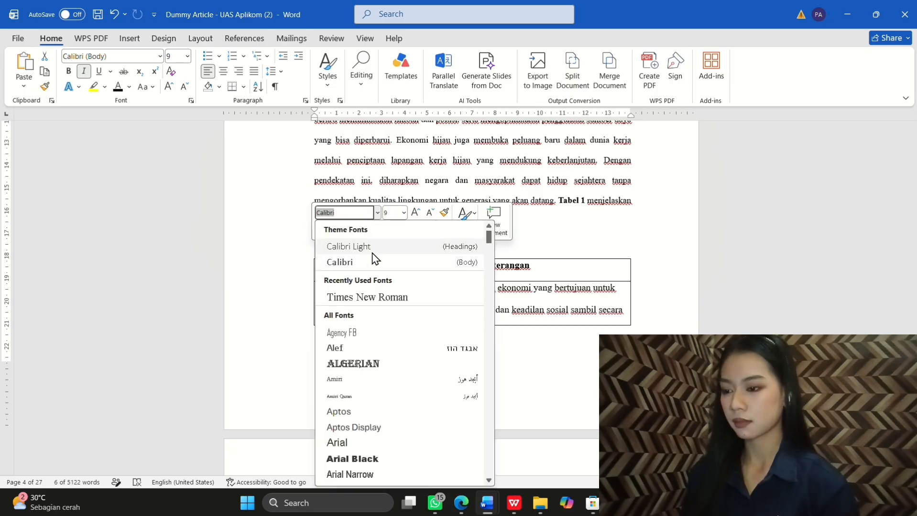
left_click(367, 297)
left_click(322, 229)
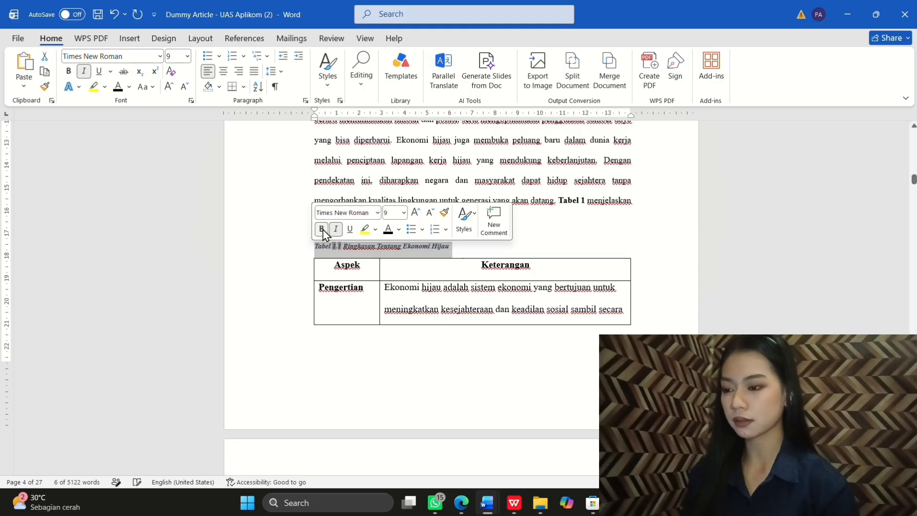
left_click(336, 229)
left_click(389, 211)
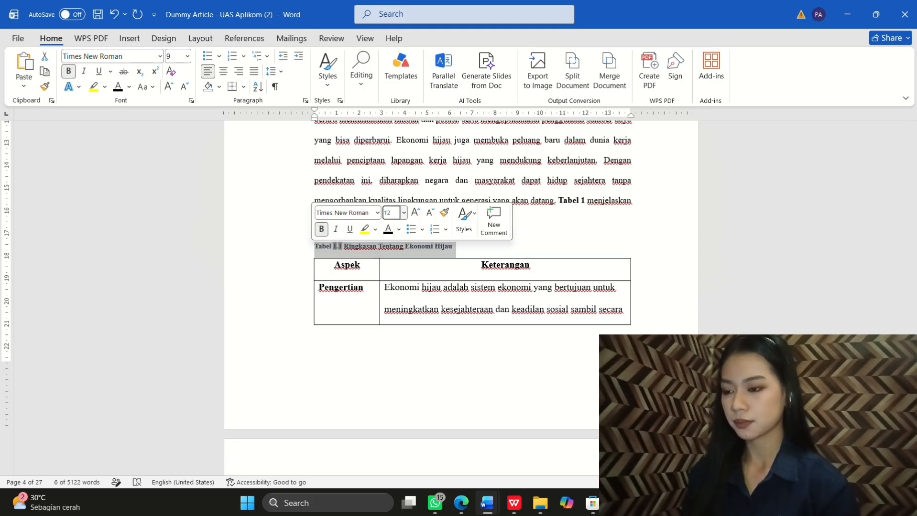
key("Return")
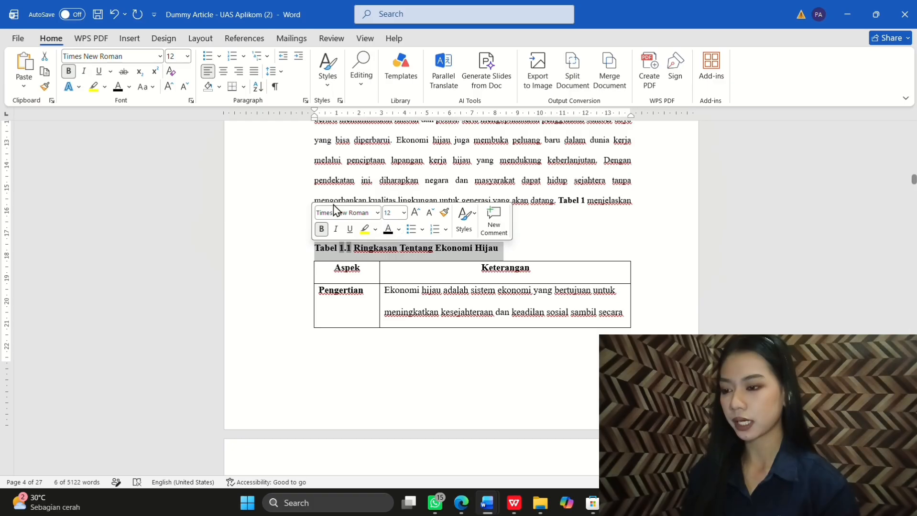
left_click(223, 71)
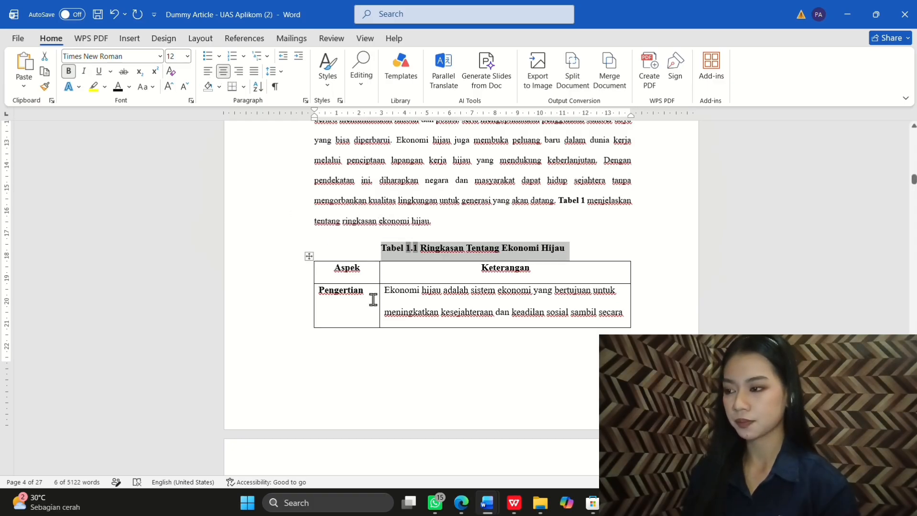
left_click(69, 72)
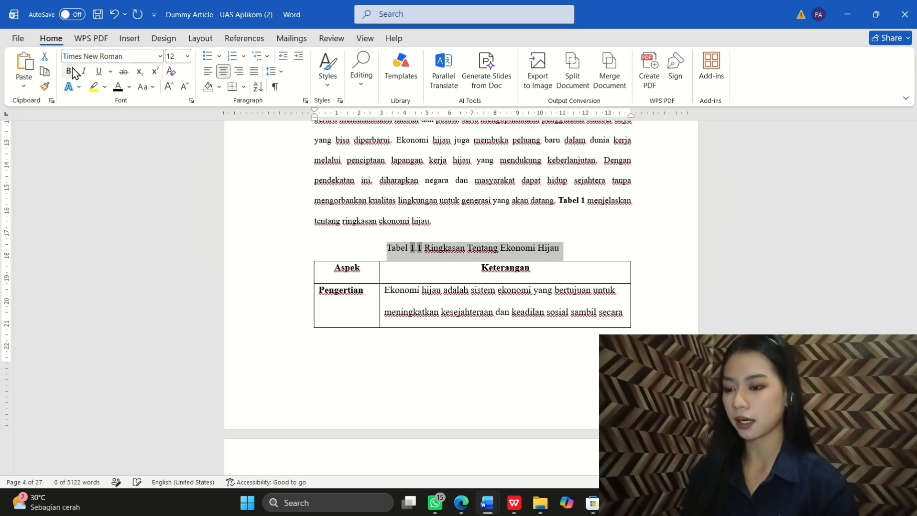
left_click(327, 338)
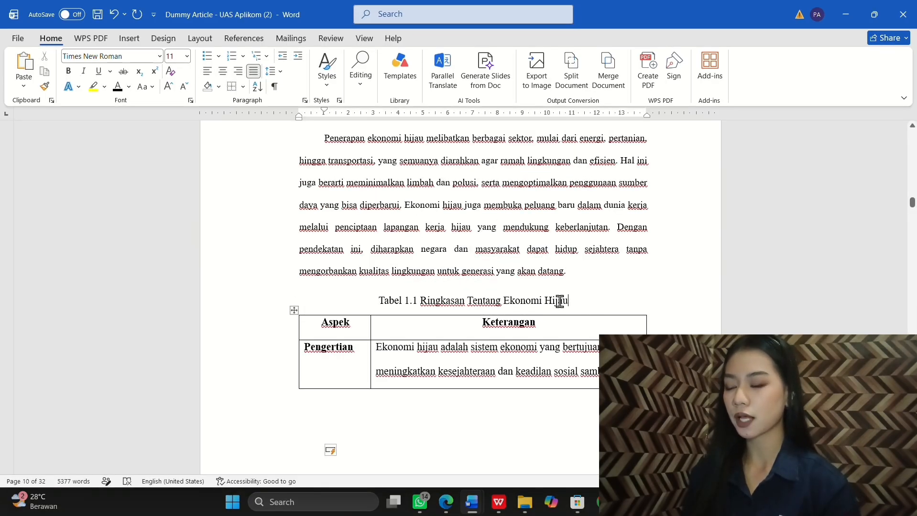
Step: Reduce the caption's title words after the number to 10 pt
left_click_drag(559, 301, 413, 300)
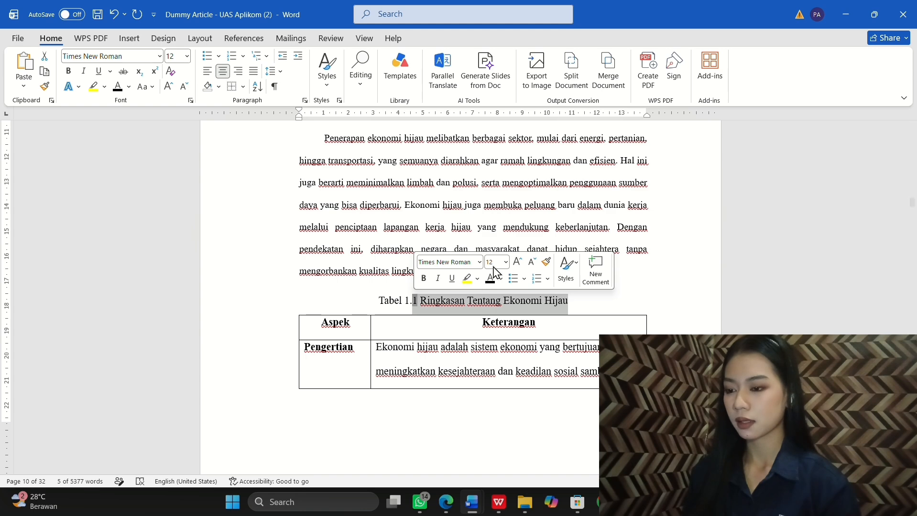
left_click(498, 261)
type("10")
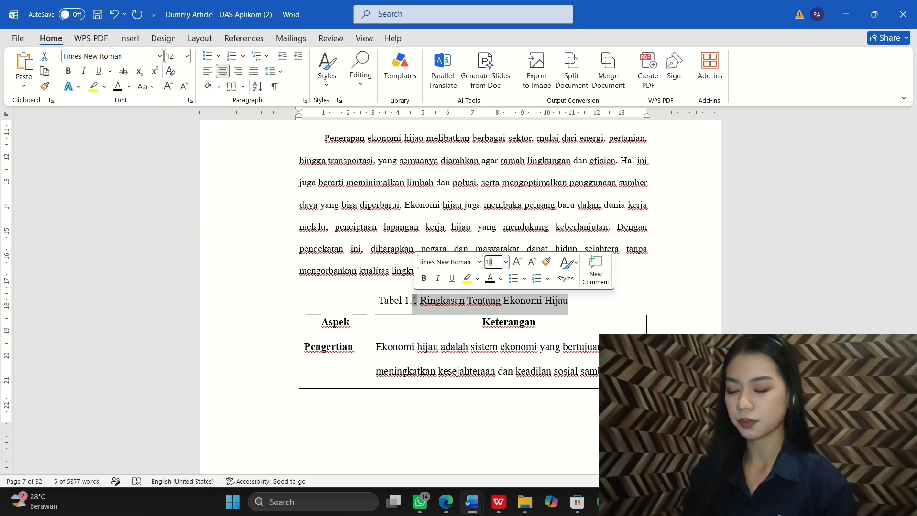
key("Return")
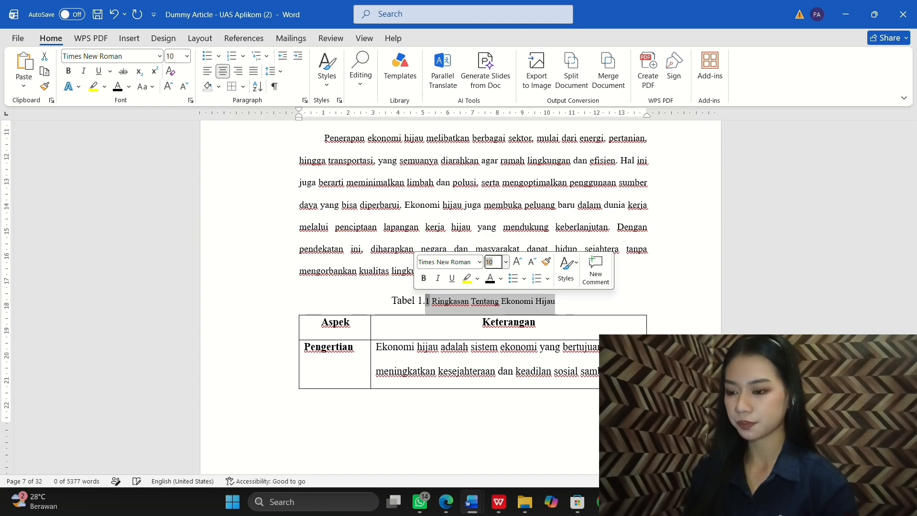
scroll(474, 393, "down", 10)
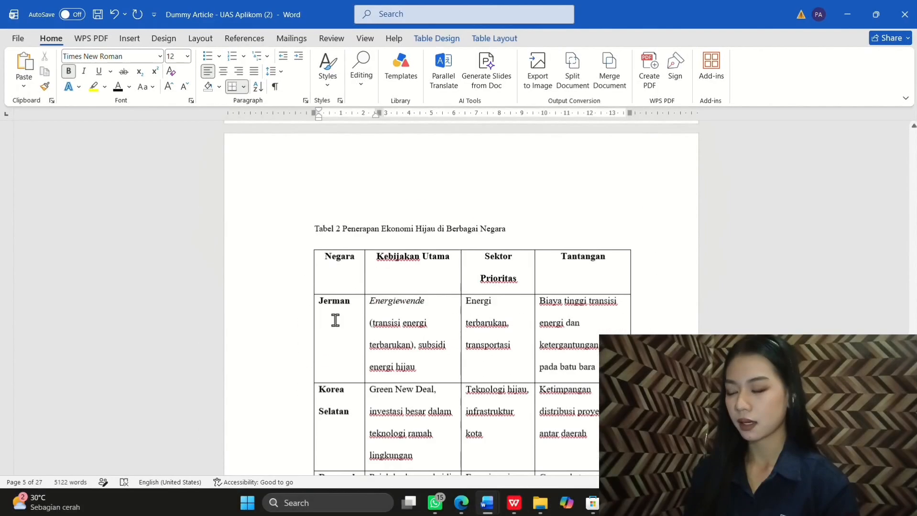
Step: Copy the Tabel 2 country table into the empty paragraph after its page 7 reference
left_click(341, 272)
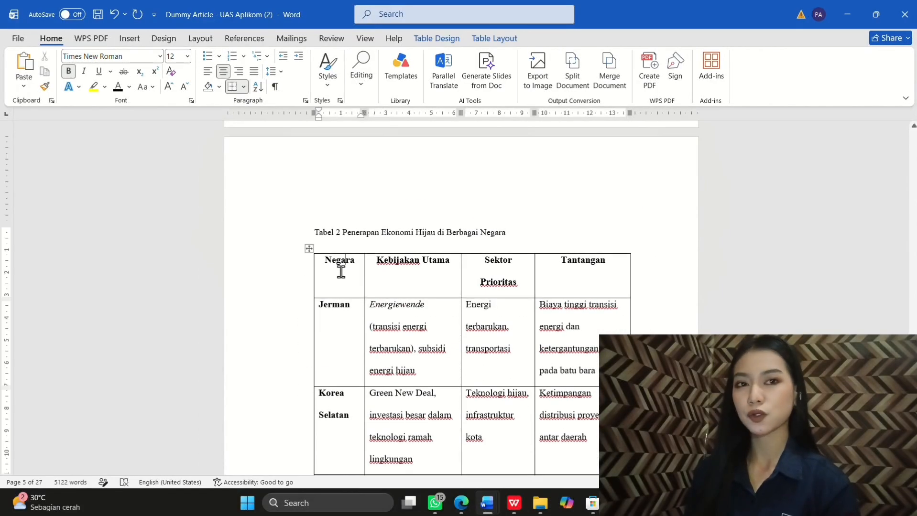
left_click(308, 249)
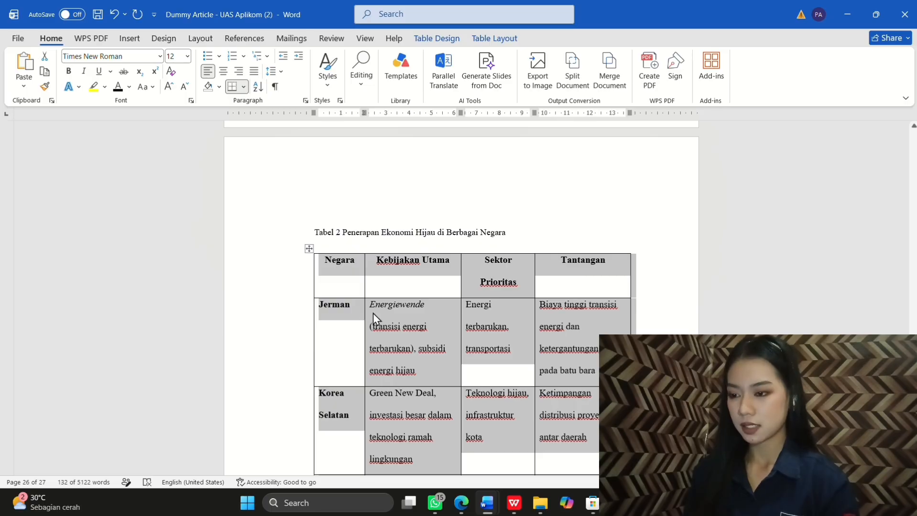
scroll(426, 249, "up", 20)
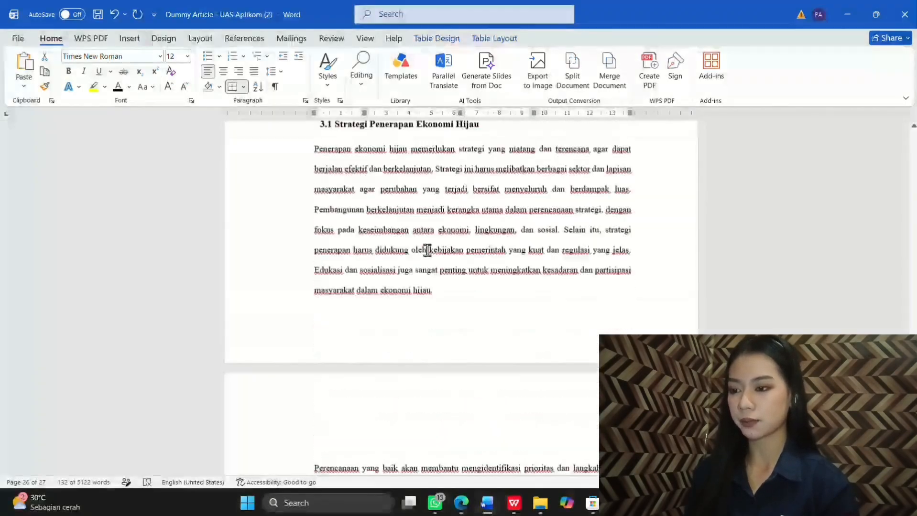
scroll(426, 250, "up", 20)
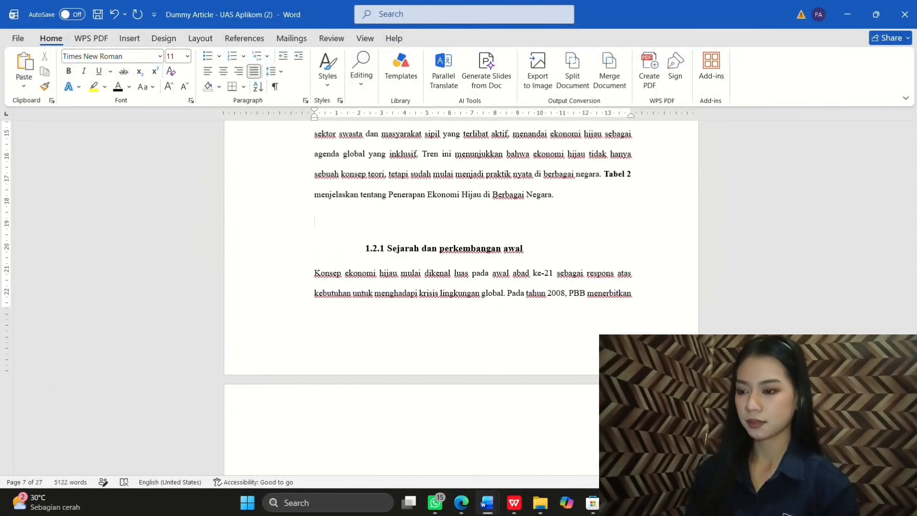
key("ctrl+v")
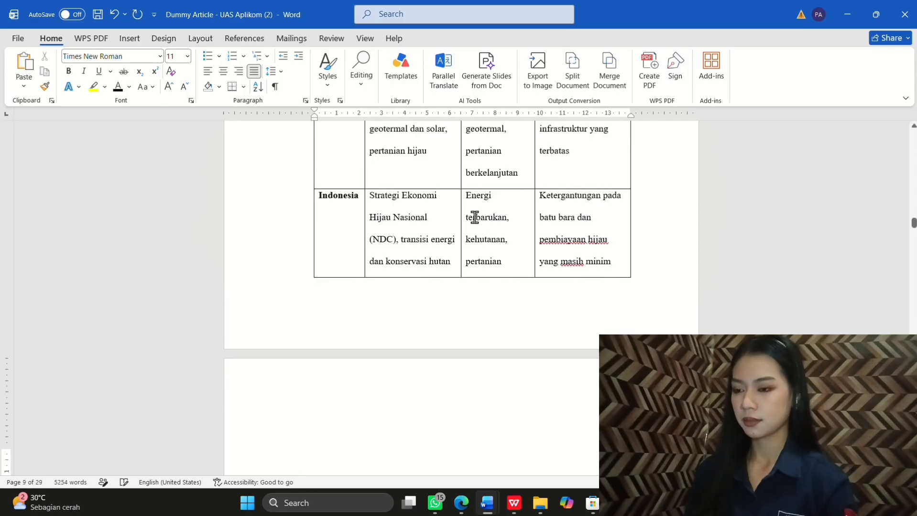
scroll(474, 218, "up", 5)
scroll(475, 218, "up", 5)
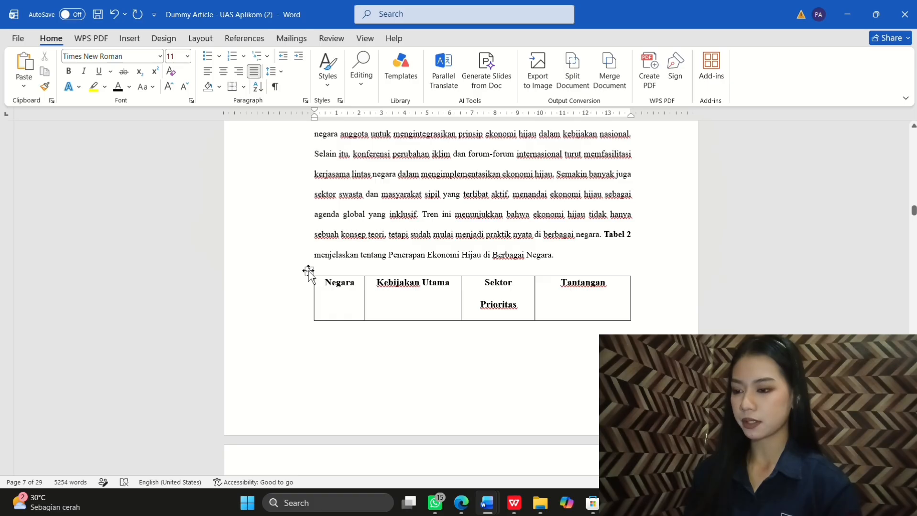
left_click(308, 271)
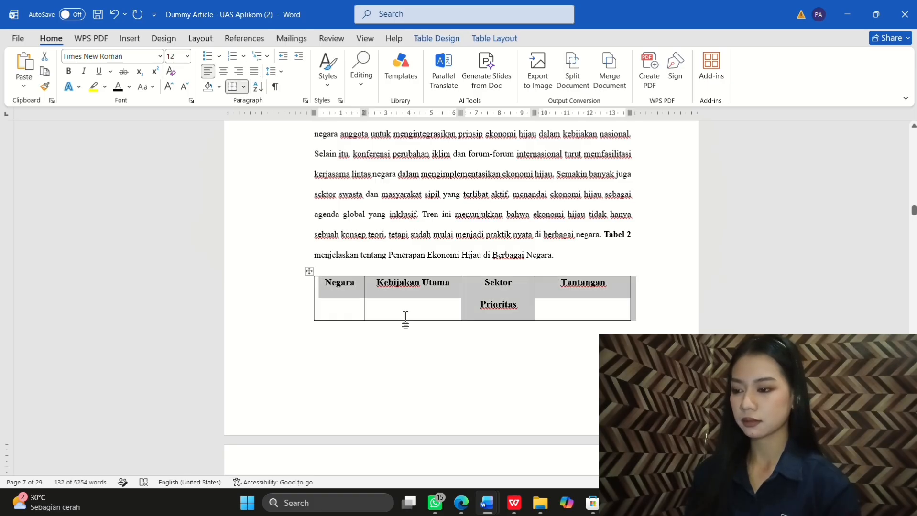
Step: Add the caption 'Tabel 1.2 Penerapan Ekonomi Hijau di Berbagai Negara' above the copied table
right_click(405, 318)
left_click(457, 271)
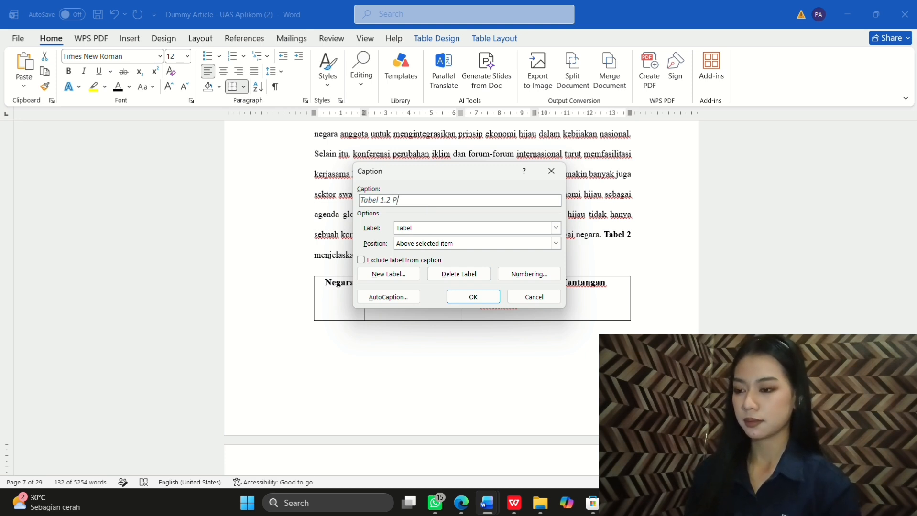
type("Penerapan")
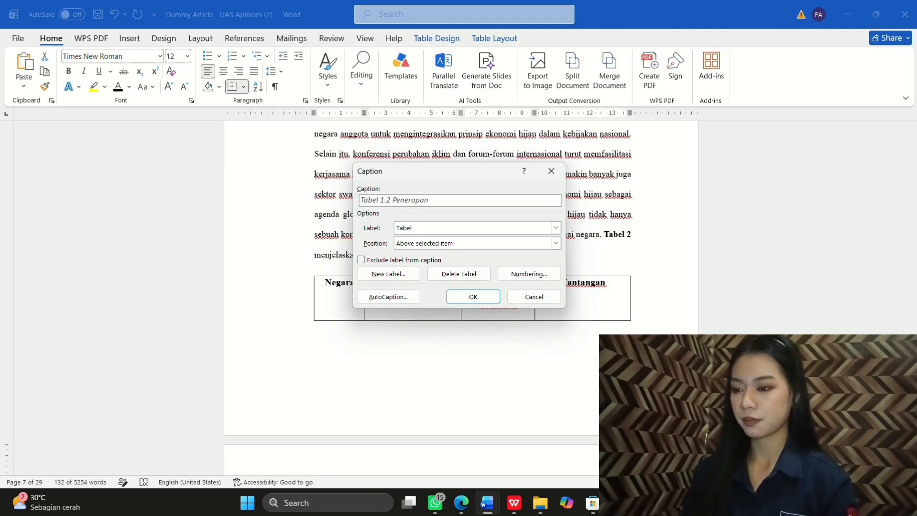
type(" Ekon")
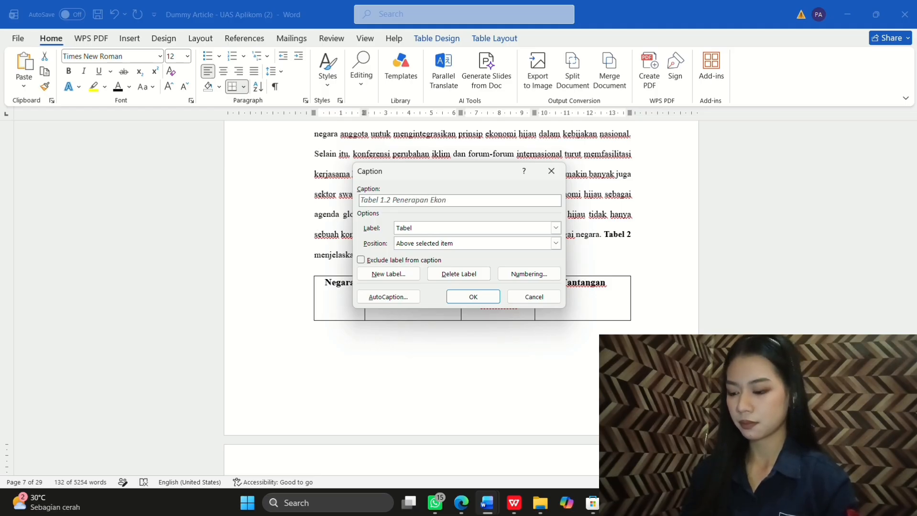
type("omi")
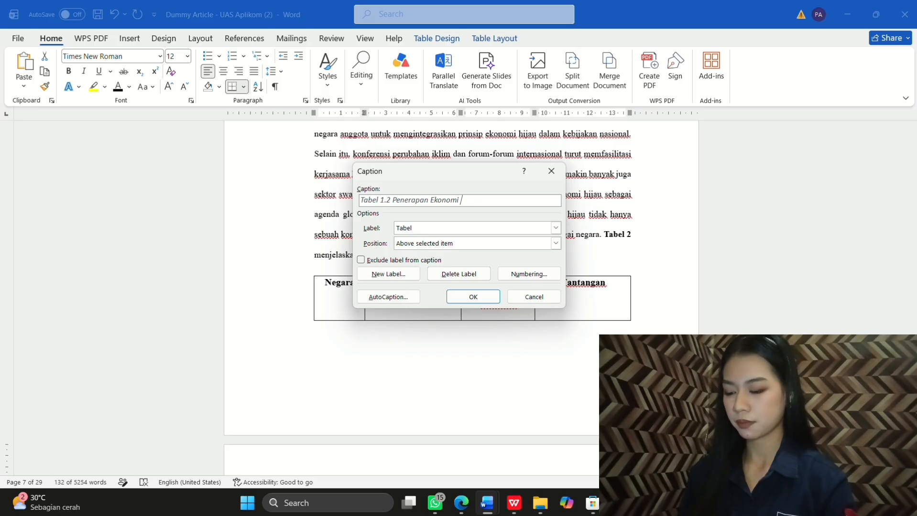
type(" Hijau di")
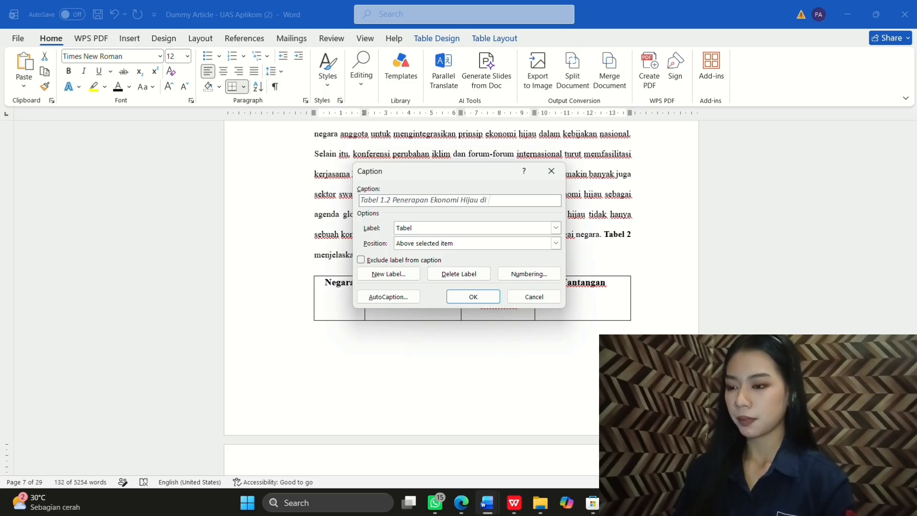
type(" Berb")
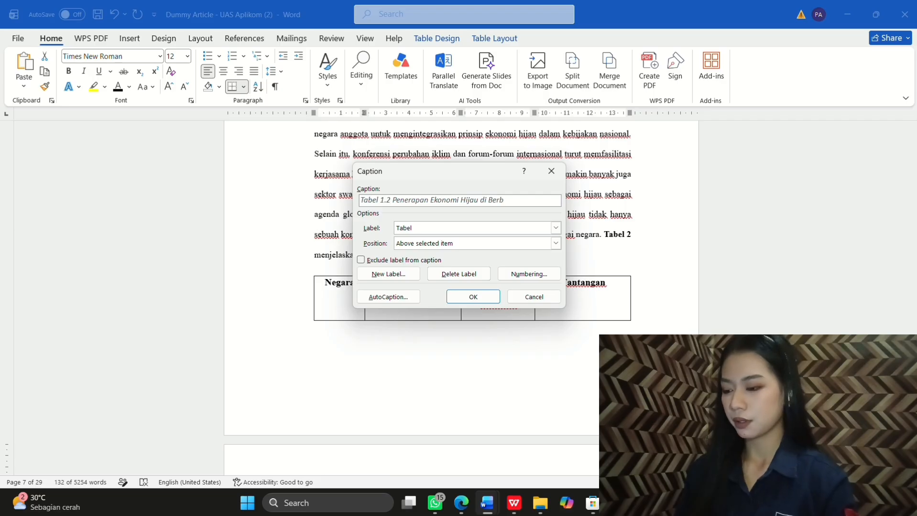
type("agai Negara")
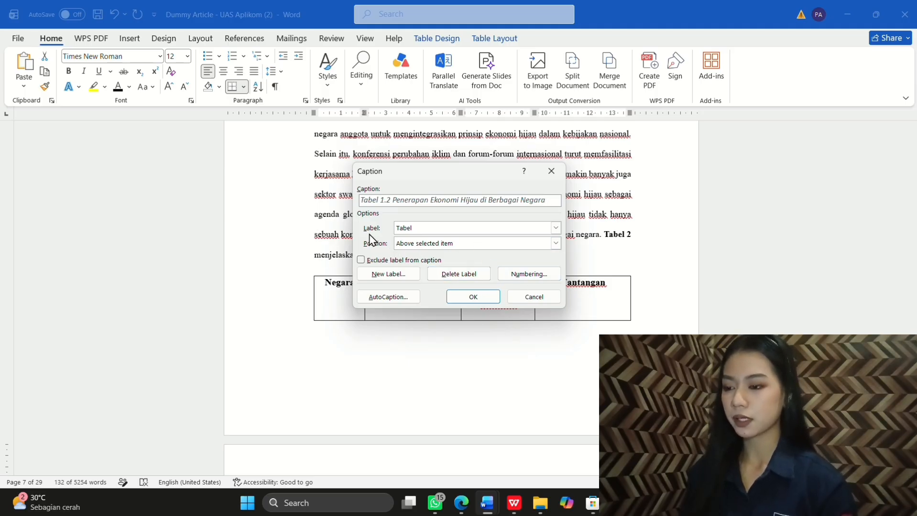
left_click(473, 302)
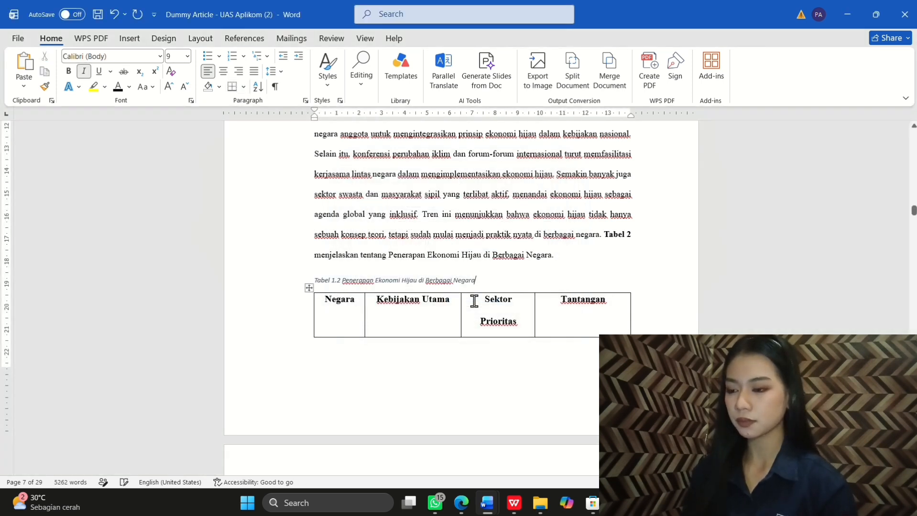
left_click_drag(476, 280, 313, 282)
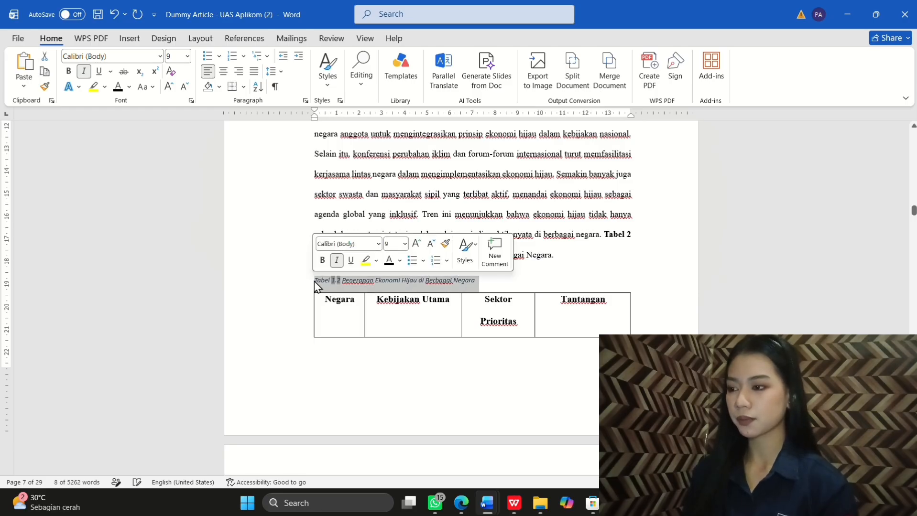
Step: Make the Tabel 1.2 caption Times New Roman 11 pt, non-italic and centered
left_click(378, 244)
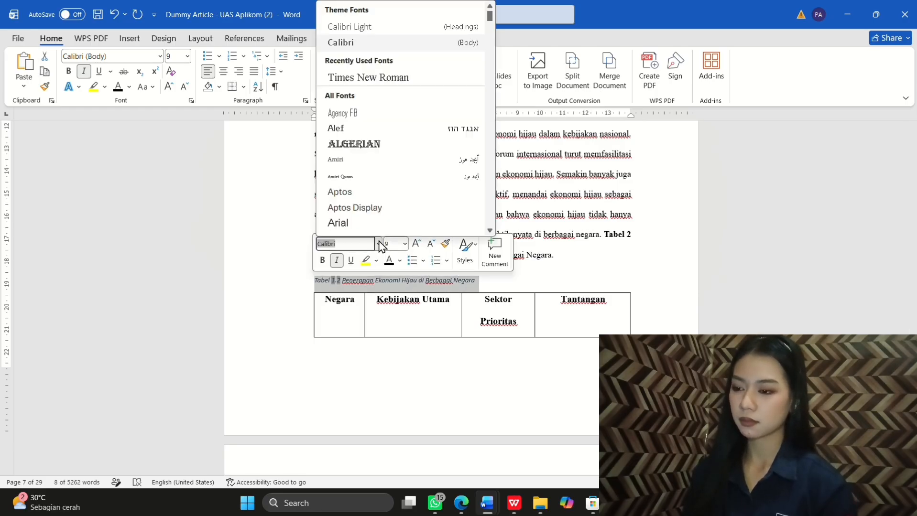
left_click(383, 77)
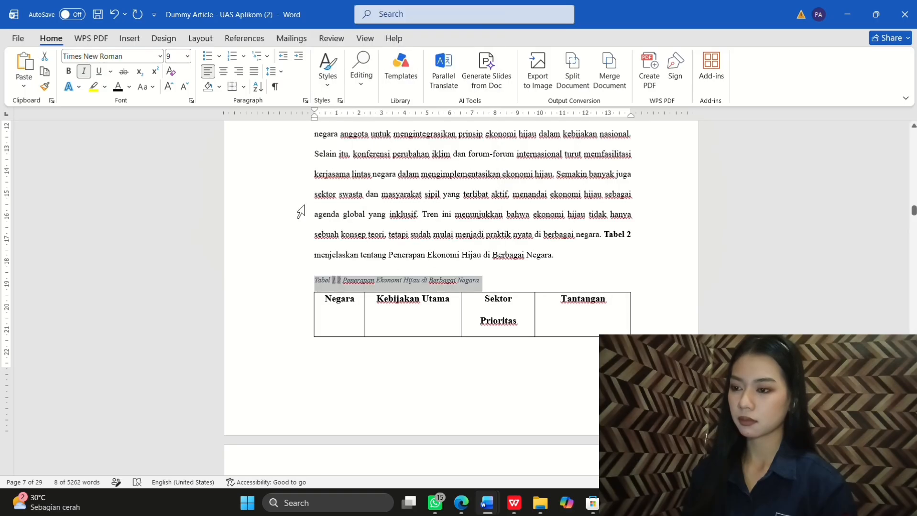
left_click(187, 56)
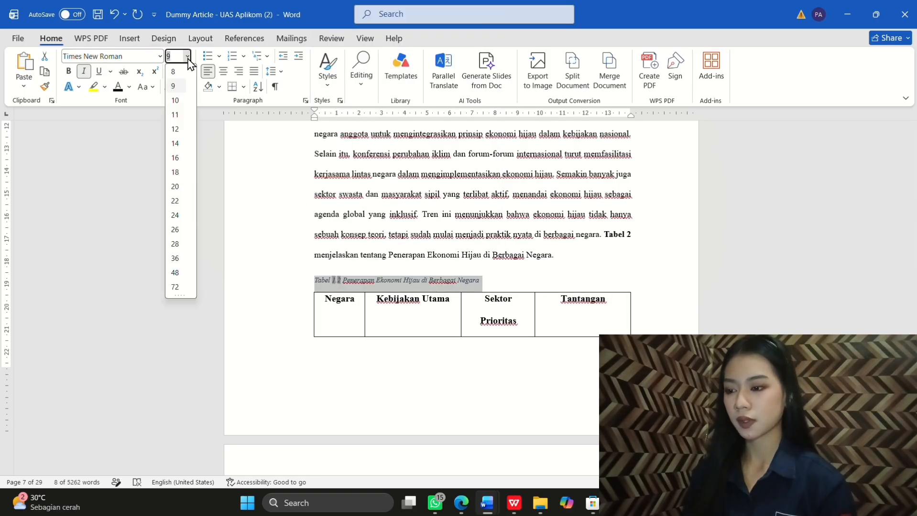
left_click(184, 116)
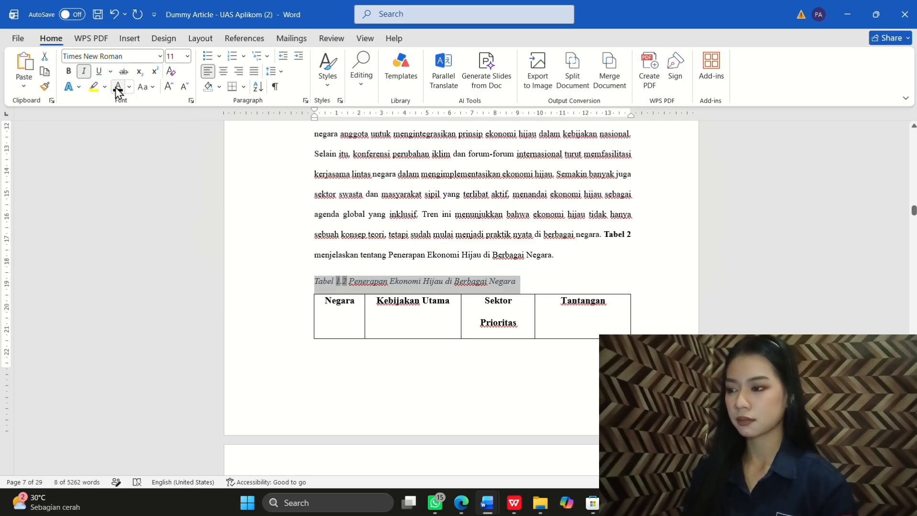
left_click(84, 71)
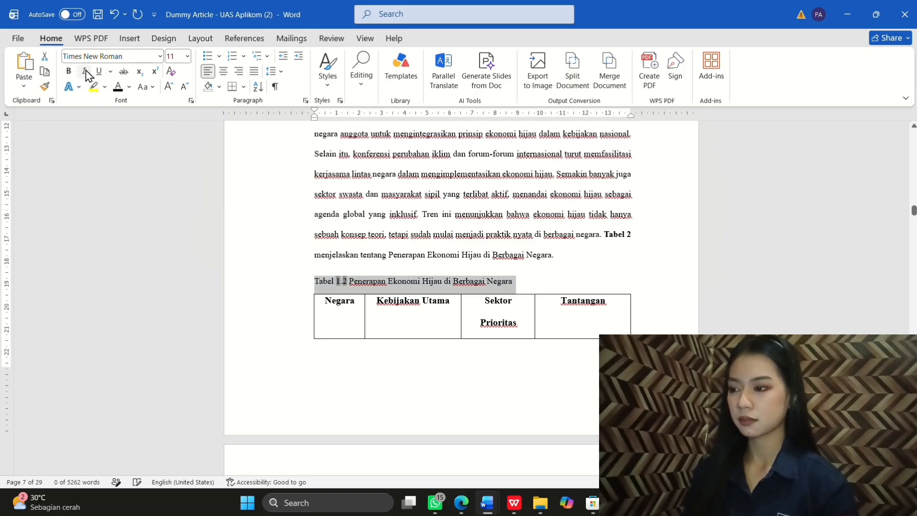
left_click(225, 71)
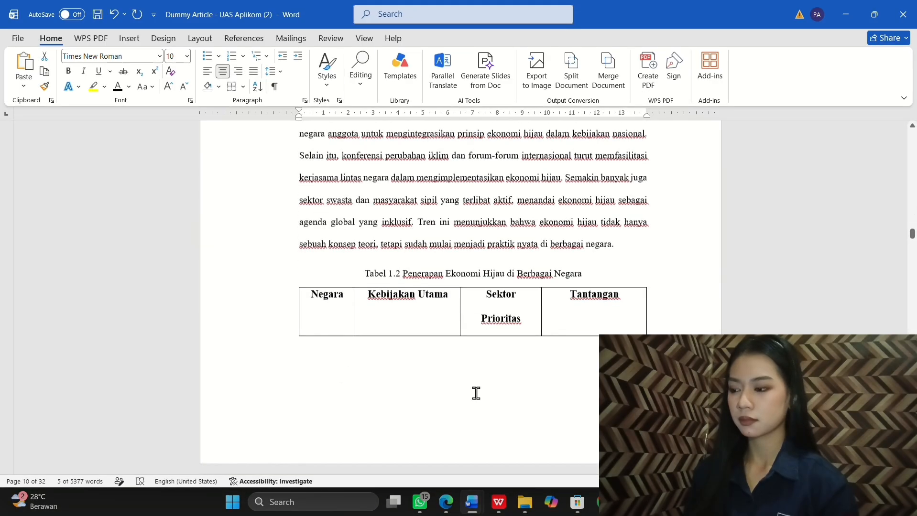
Step: Reduce the Tabel 1.2 caption text to 10 pt
scroll(475, 391, "down", 2)
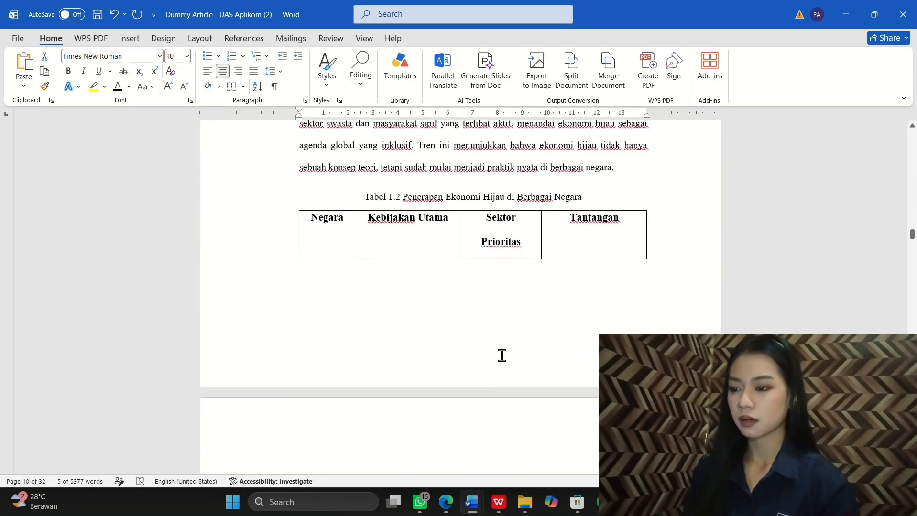
left_click(583, 195)
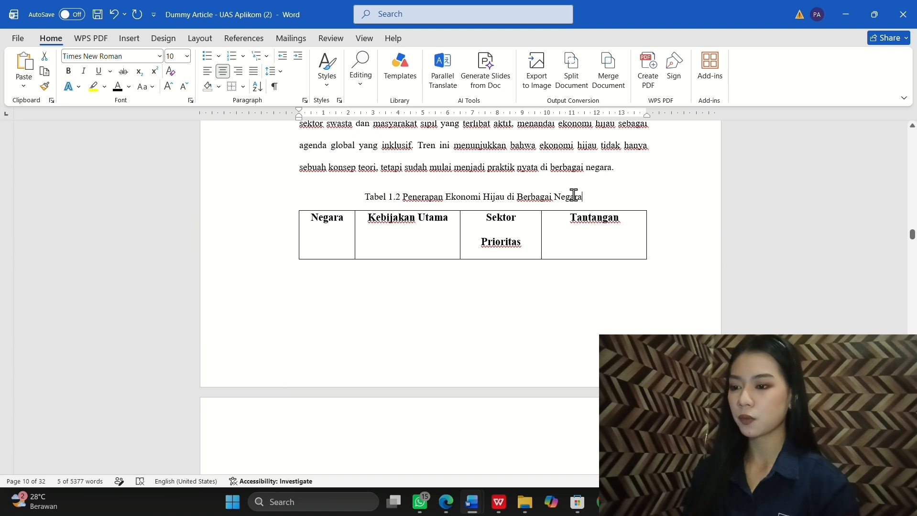
left_click_drag(573, 196, 365, 199)
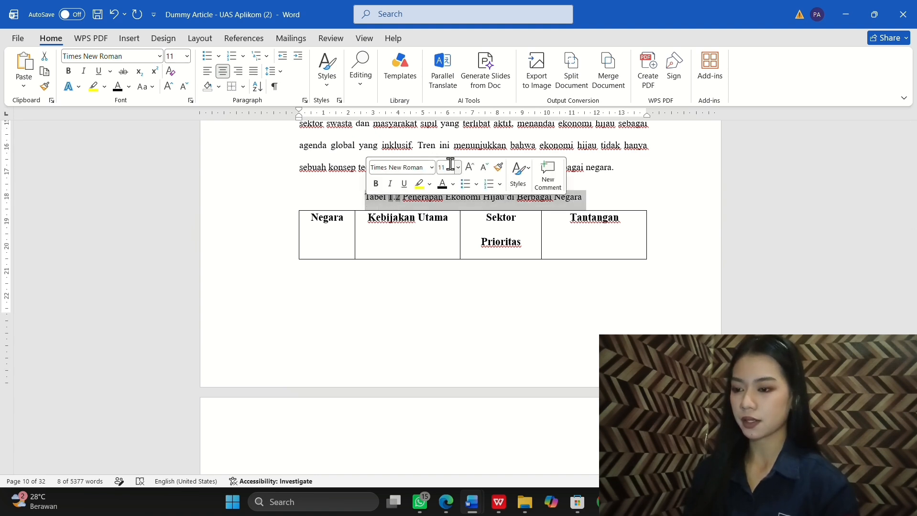
left_click(450, 164)
type("10")
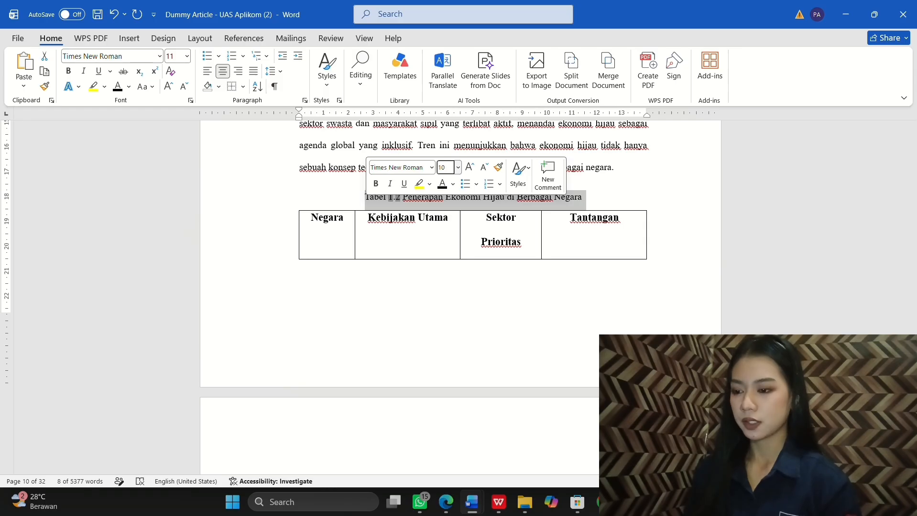
key("Return")
left_click(422, 302)
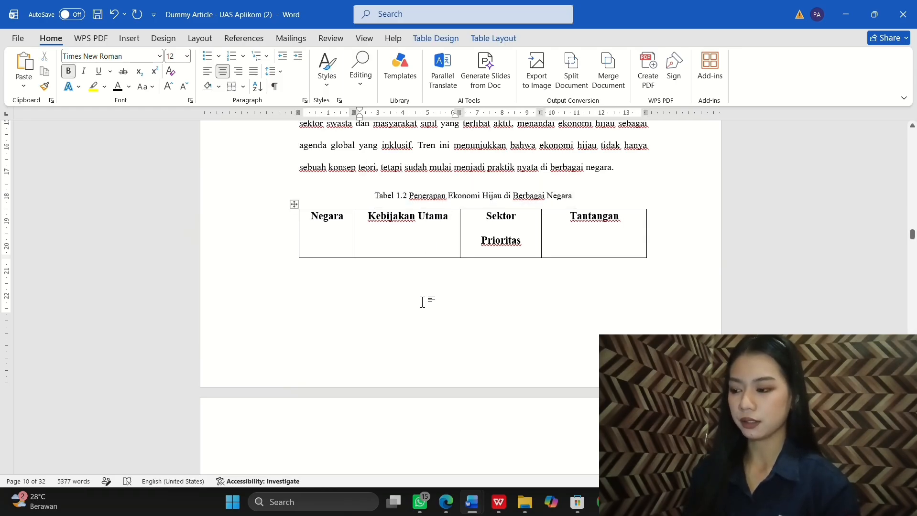
scroll(680, 242, "down", 10)
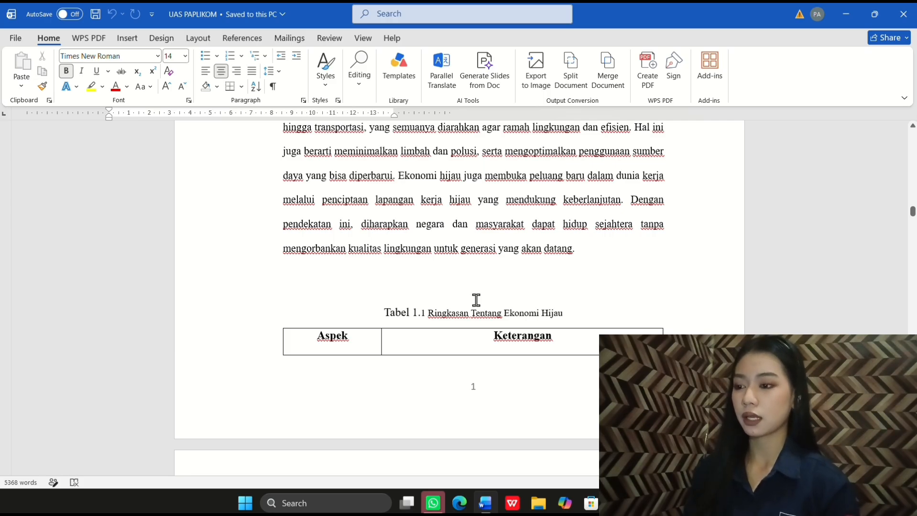
Step: Push Tabel 1.1 and its caption onto the next page and remove all its borders
scroll(421, 344, "down", 1)
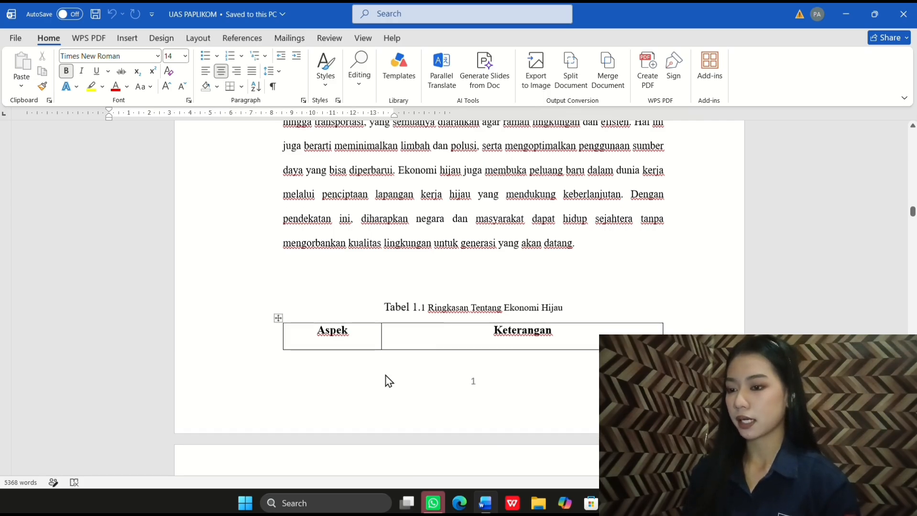
scroll(388, 381, "down", 2)
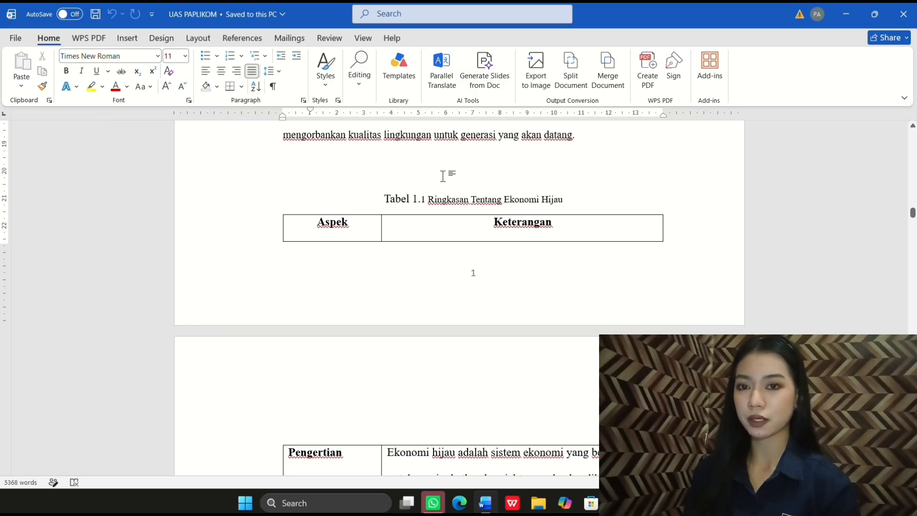
key("Return")
scroll(459, 296, "down", 8)
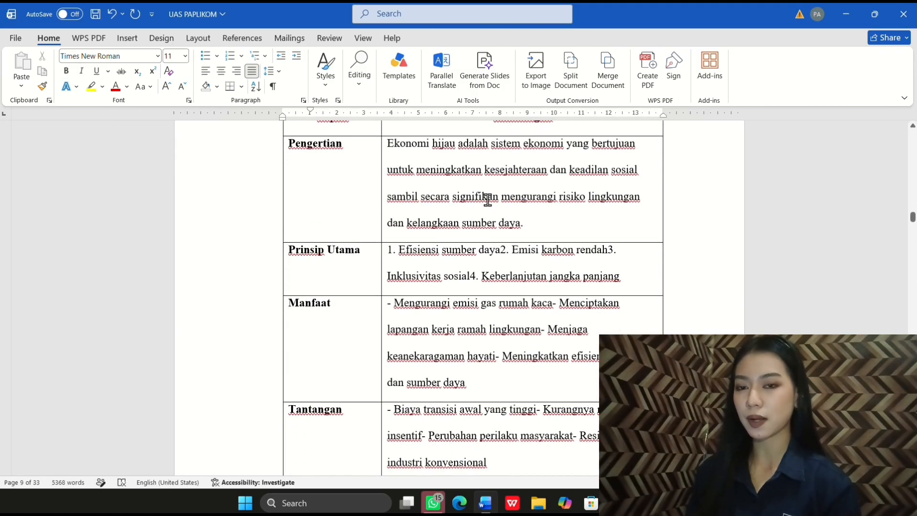
scroll(421, 204, "up", 2)
scroll(420, 205, "up", 1)
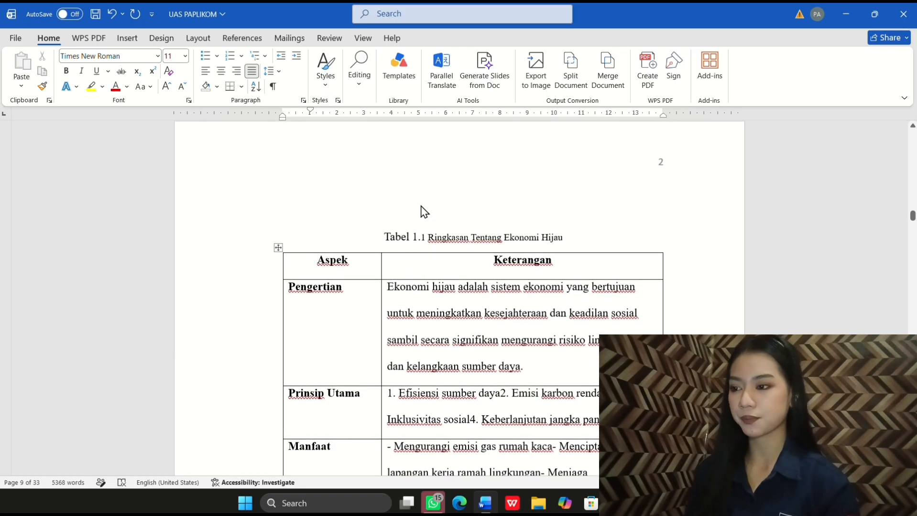
left_click(278, 248)
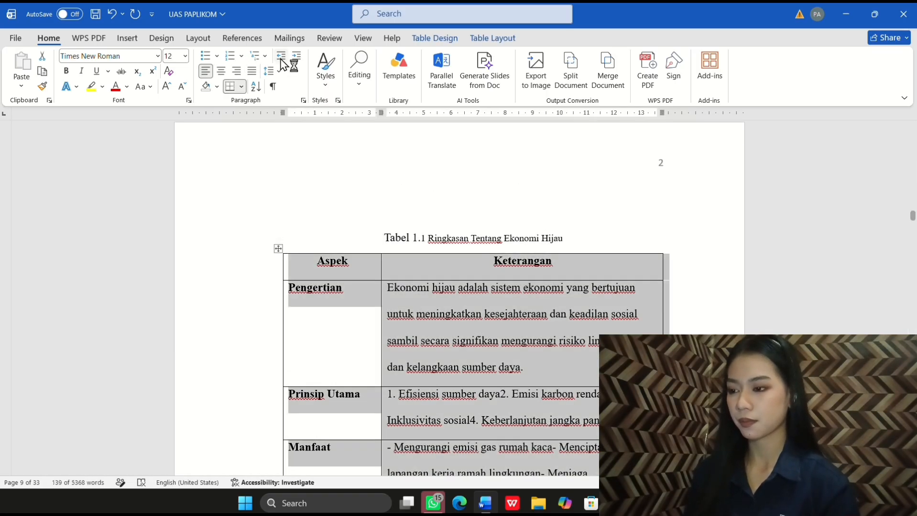
left_click(242, 88)
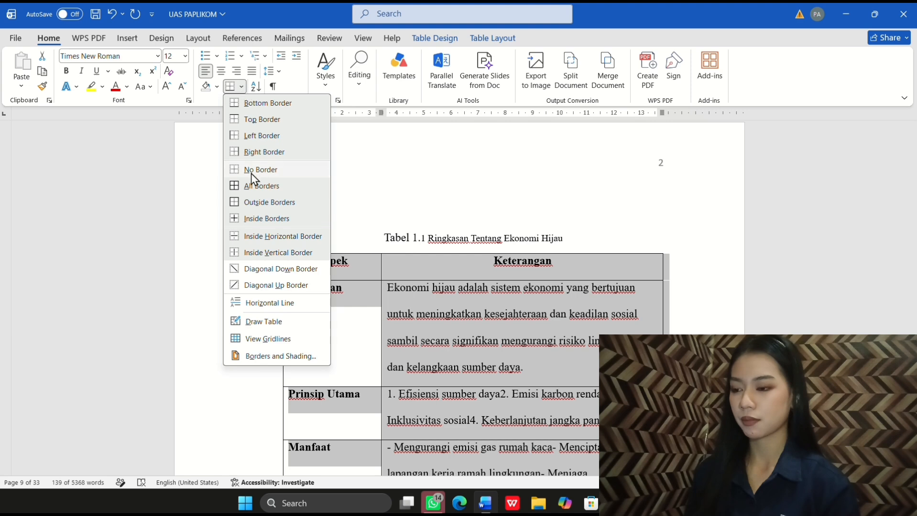
left_click(266, 170)
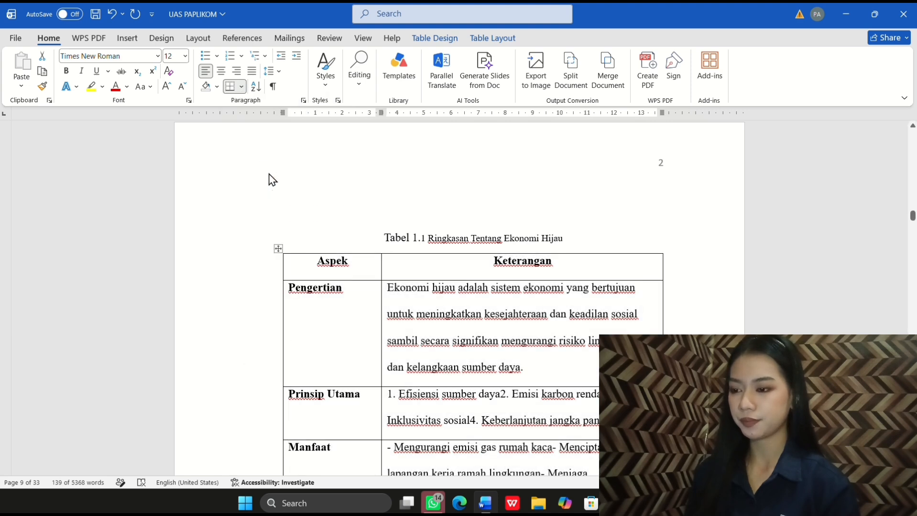
Step: Add a bottom border under the Aspek / Keterangan header row
scroll(334, 301, "down", 2)
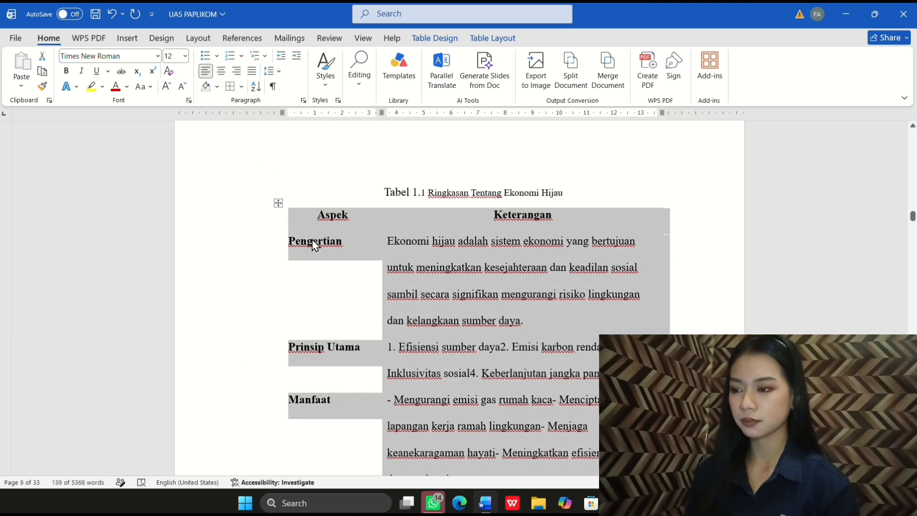
left_click_drag(297, 206, 572, 223)
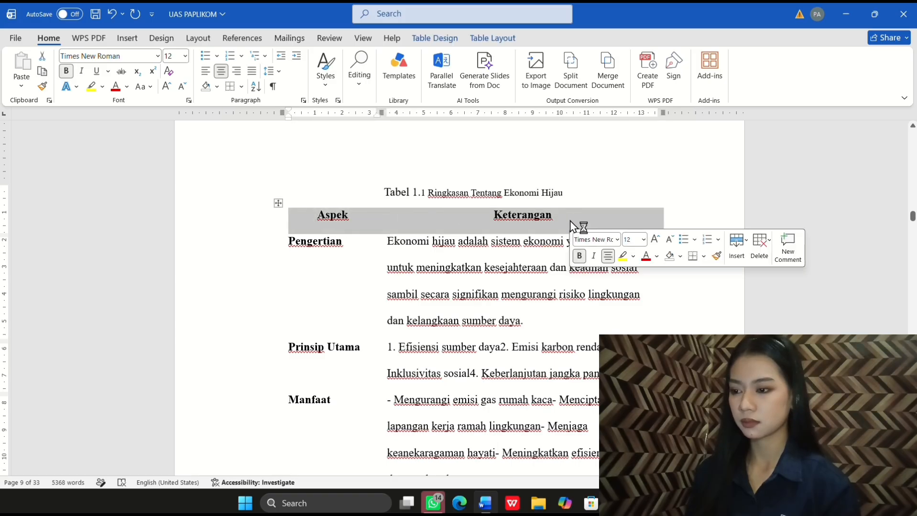
left_click(242, 87)
left_click(241, 103)
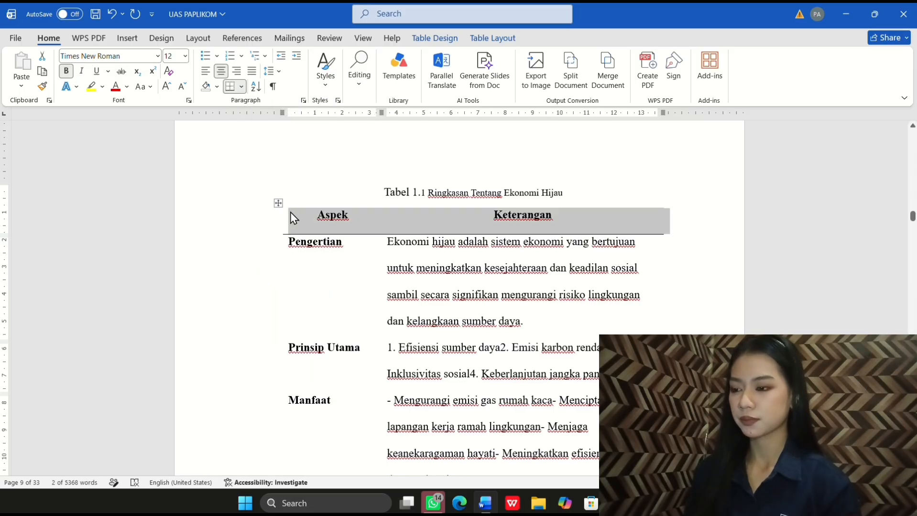
left_click_drag(293, 218, 575, 231)
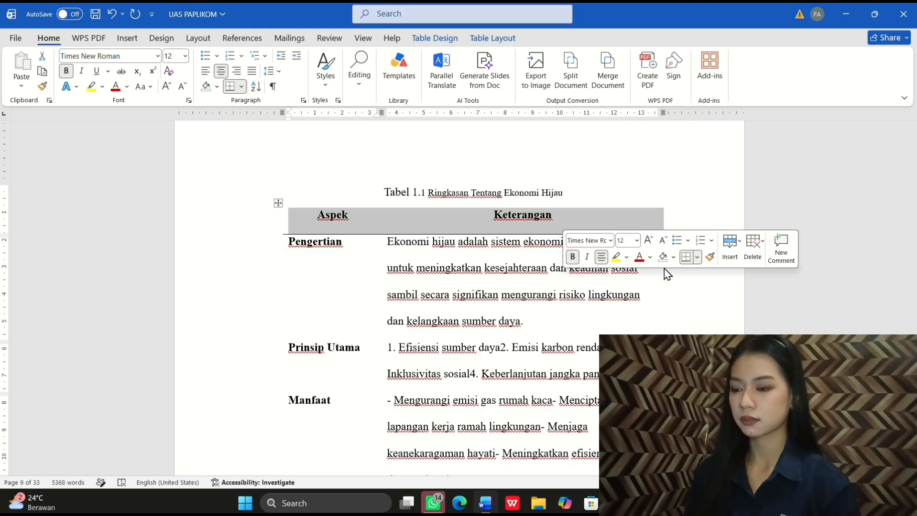
Step: Add a top border above Tabel 1.1's header row
left_click(242, 86)
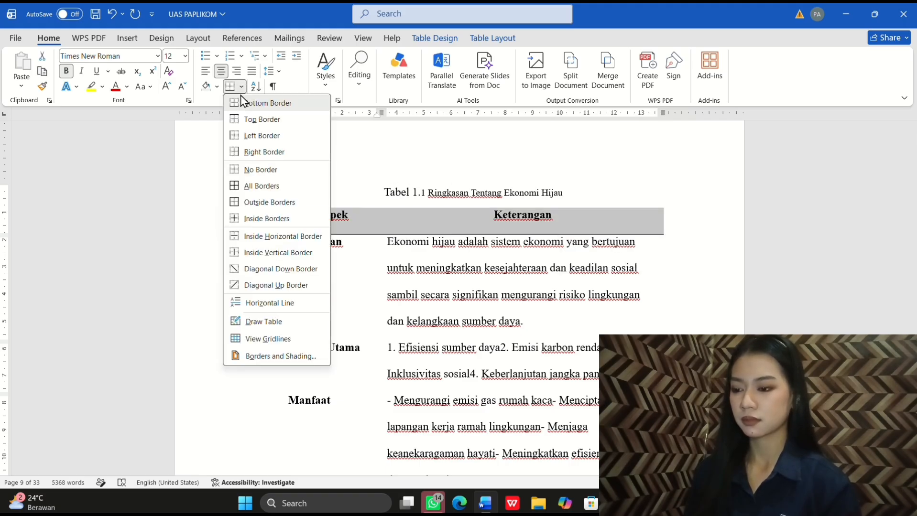
left_click(255, 121)
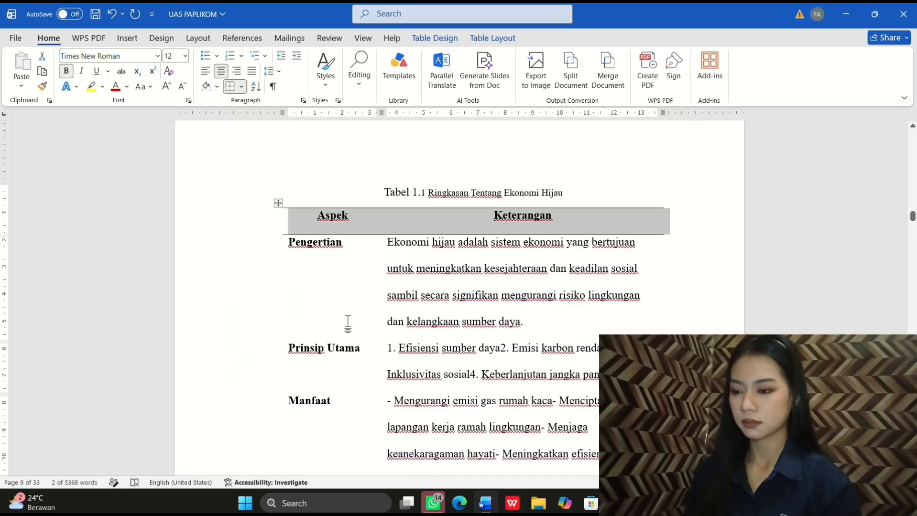
left_click(364, 339)
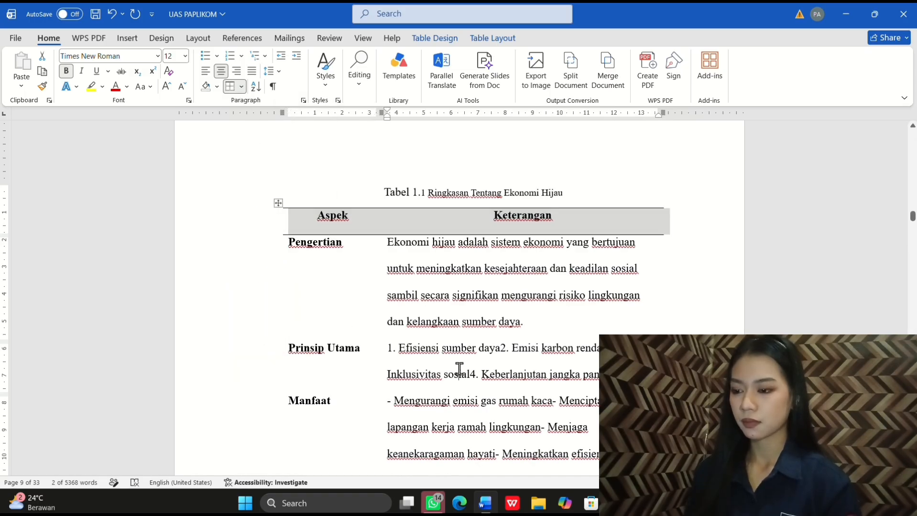
scroll(461, 375, "down", 8)
scroll(459, 375, "up", 2)
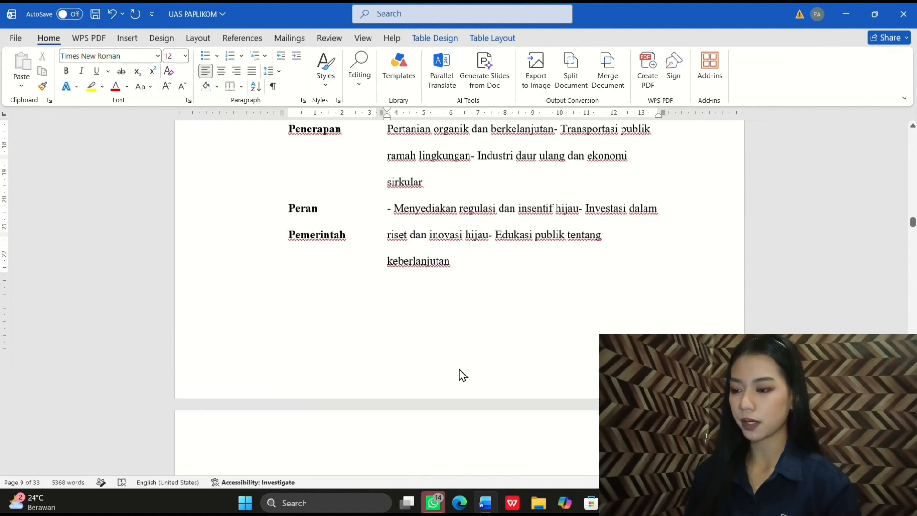
scroll(458, 373, "down", 7)
scroll(458, 368, "up", 3)
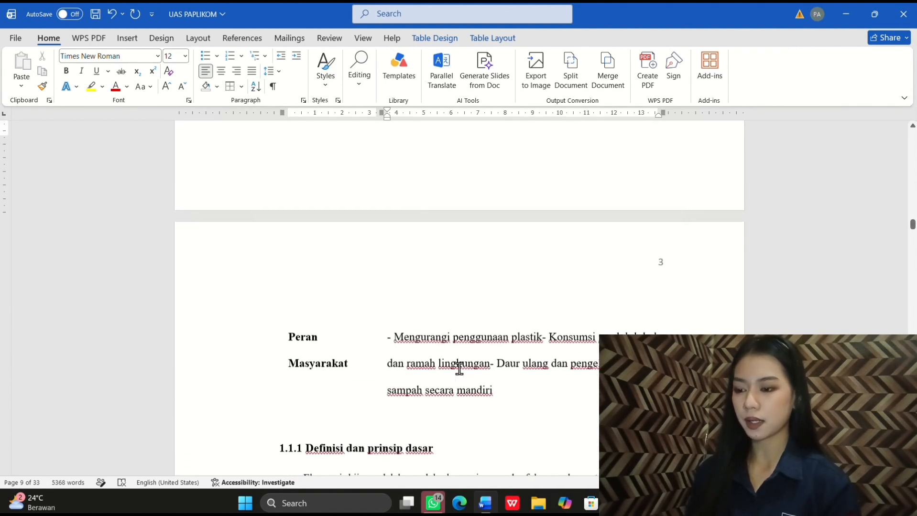
Step: Add a closing line under the last Peran Masyarakat row and check the rules
left_click(352, 373)
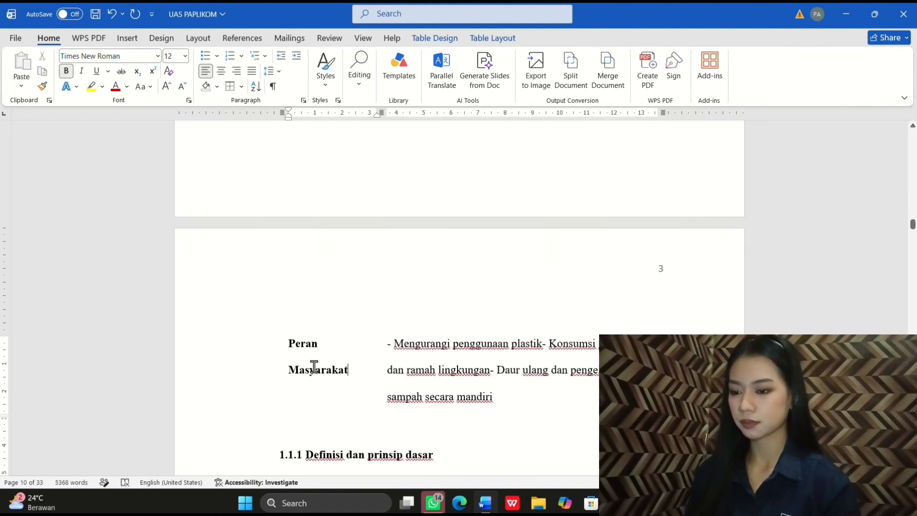
left_click_drag(317, 367, 484, 399)
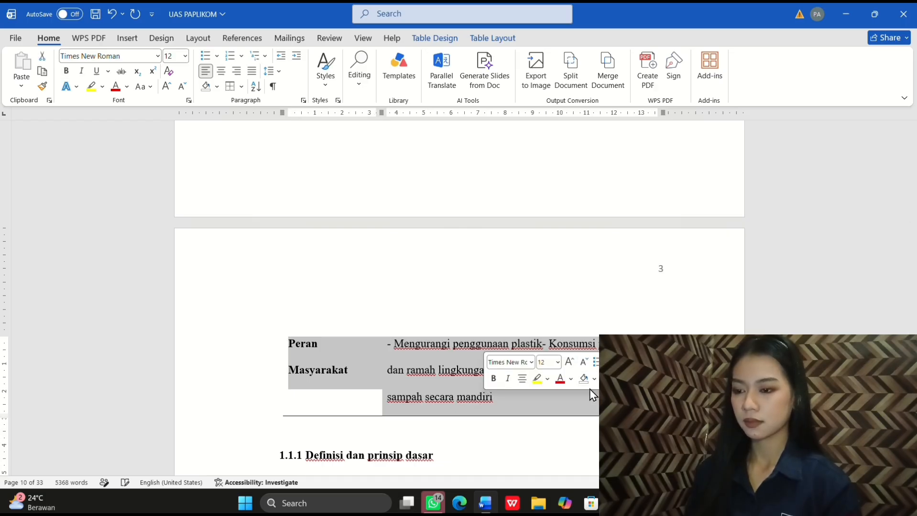
left_click(549, 415)
scroll(548, 353, "down", 1, "ctrl")
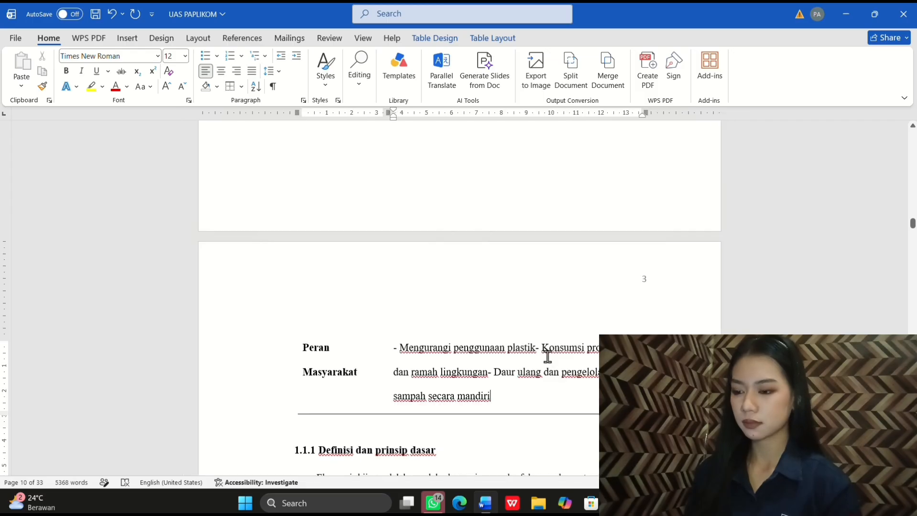
scroll(547, 356, "up", 14)
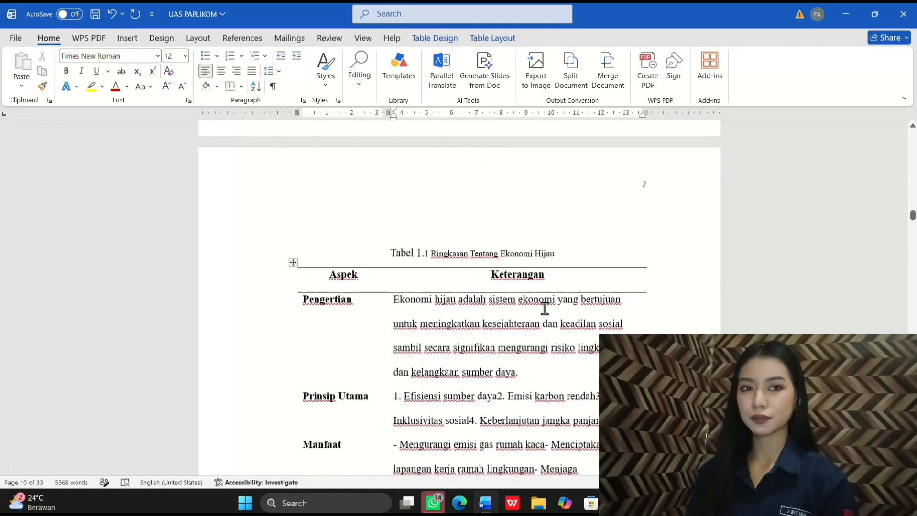
scroll(544, 309, "down", 14)
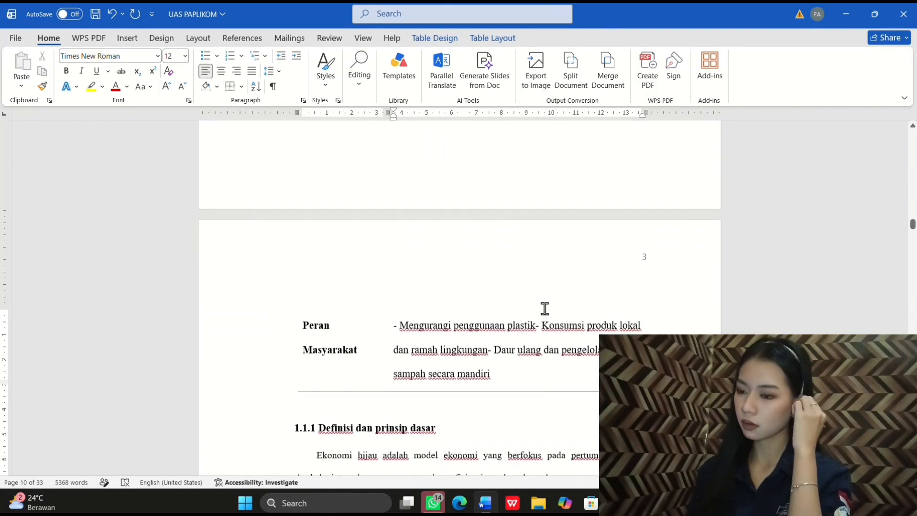
scroll(545, 309, "down", 15)
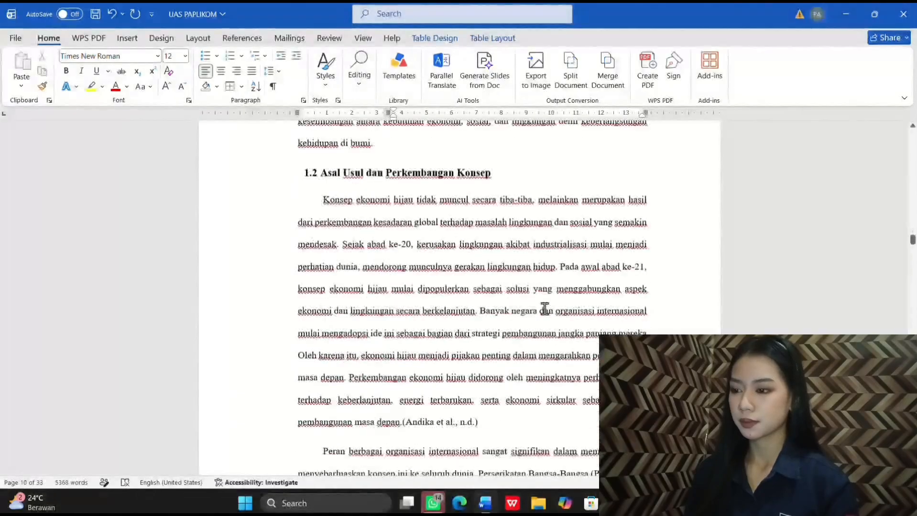
scroll(548, 316, "down", 13)
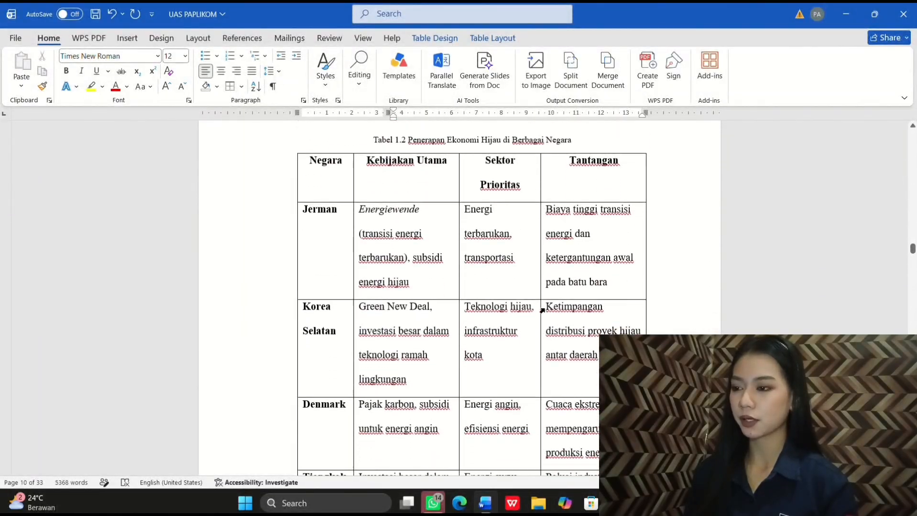
Step: Remove every border from Tabel 1.2
left_click(329, 152)
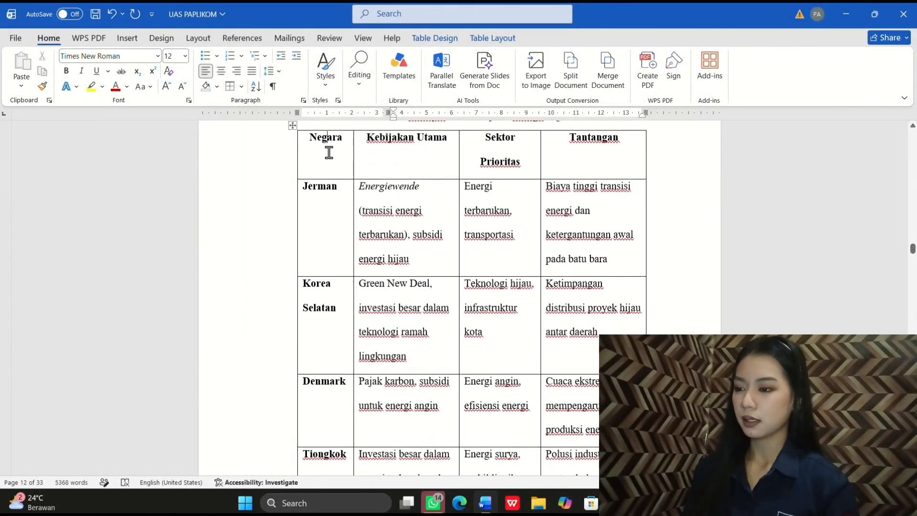
left_click(293, 125)
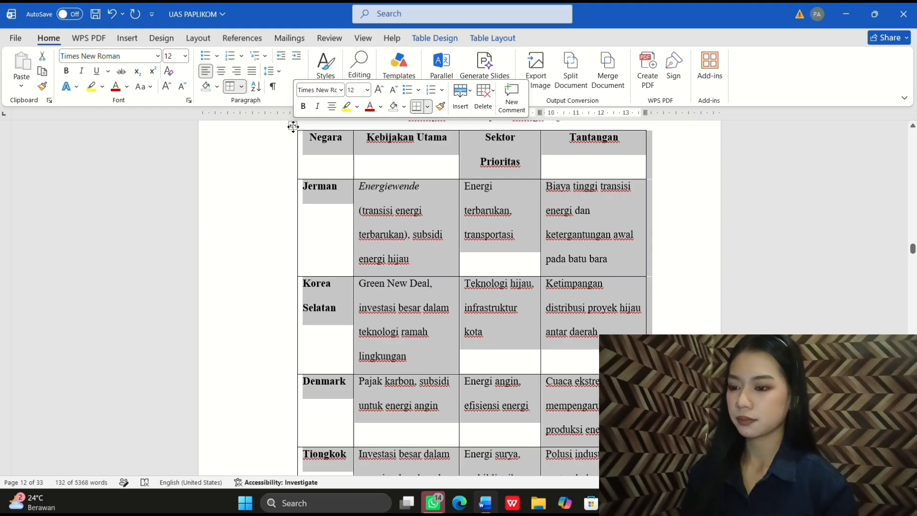
left_click(242, 88)
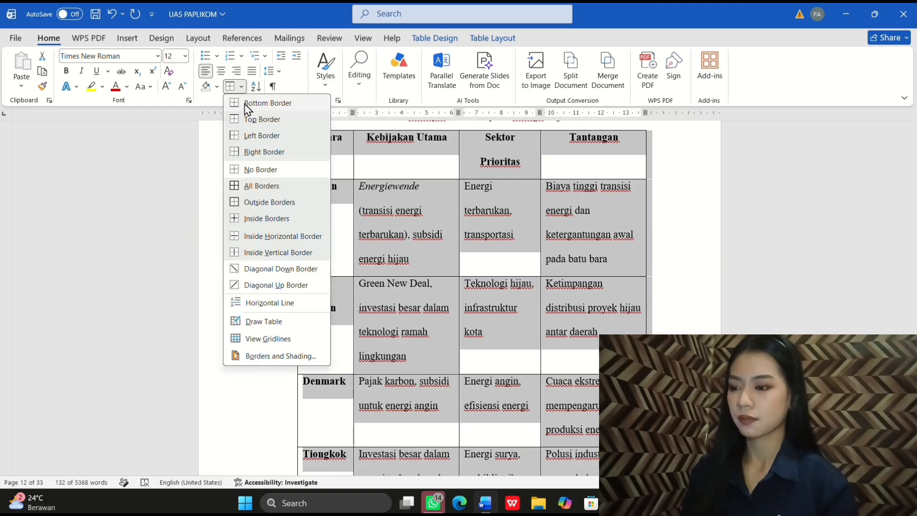
left_click(263, 171)
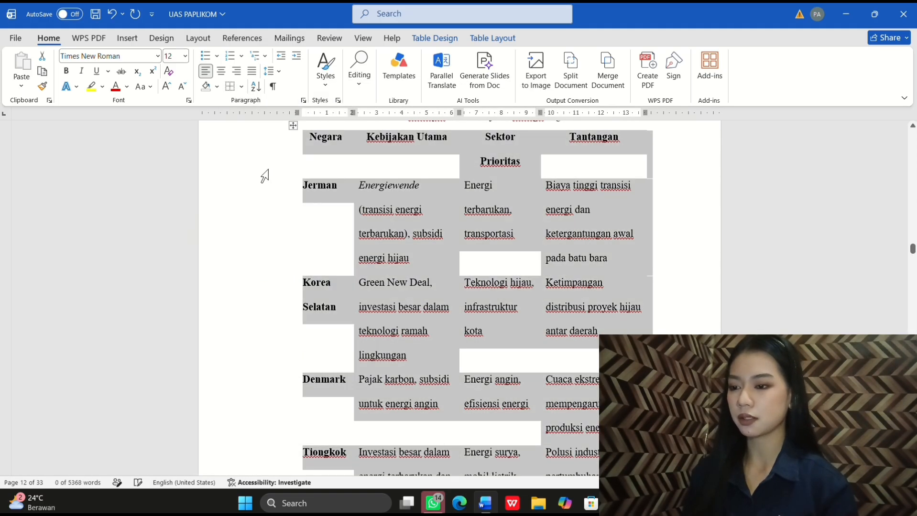
Step: Put lines below and above Tabel 1.2's header row
left_click(315, 139)
left_click_drag(315, 139, 585, 159)
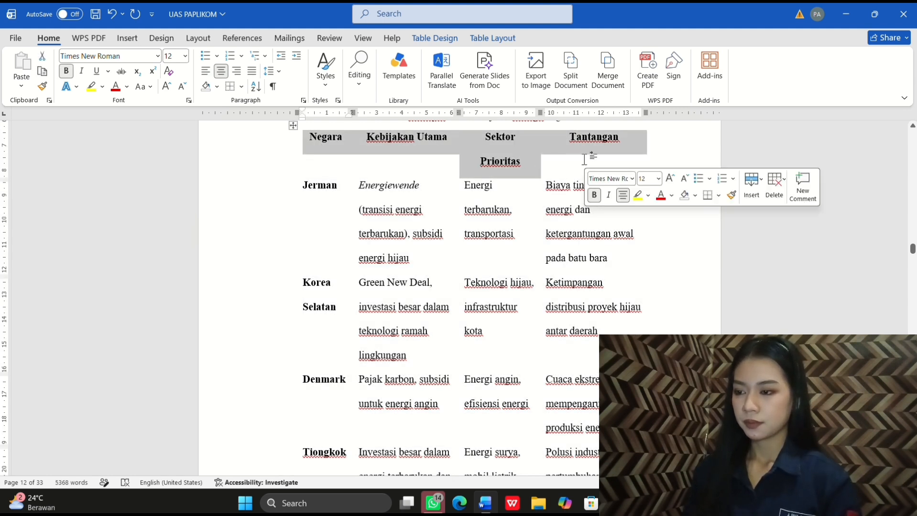
left_click(706, 195)
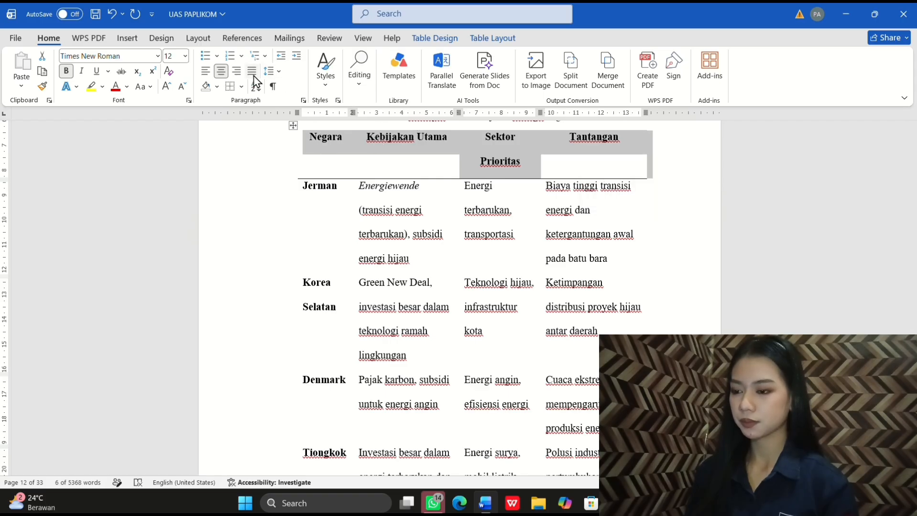
left_click(237, 88)
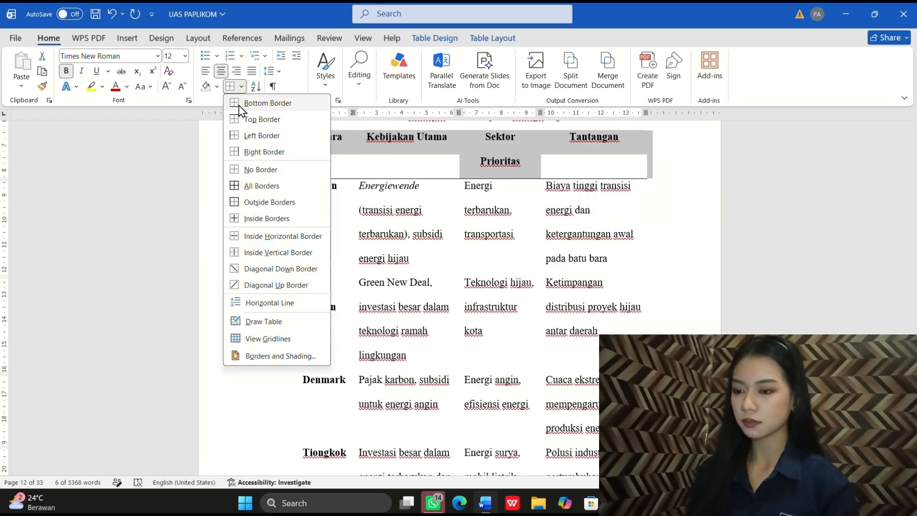
left_click(259, 119)
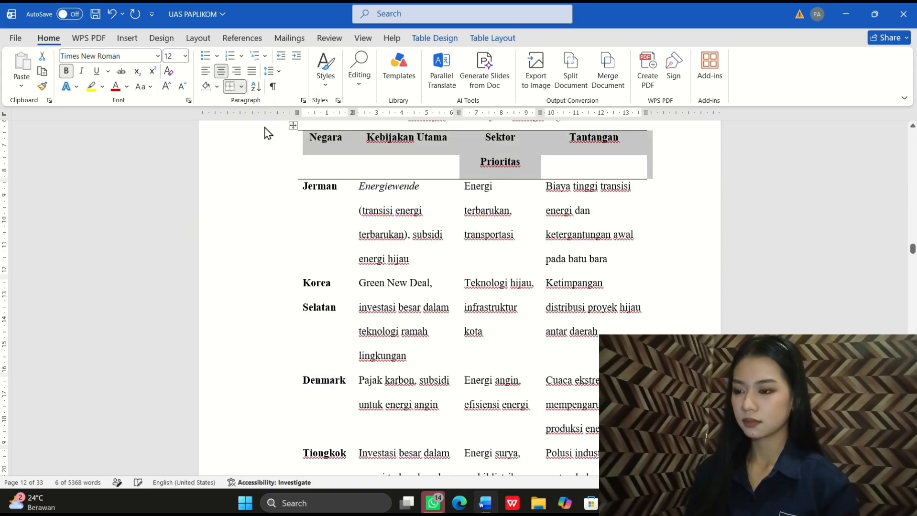
left_click(305, 265)
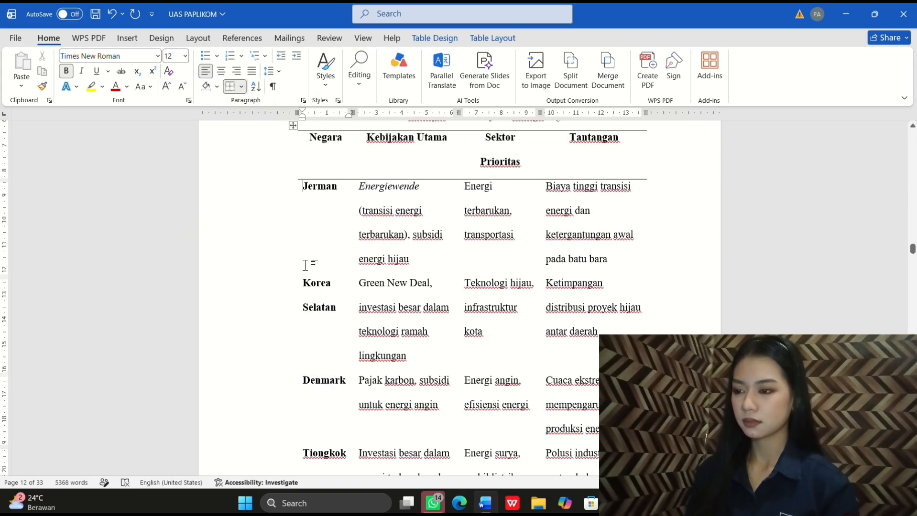
scroll(305, 265, "down", 15)
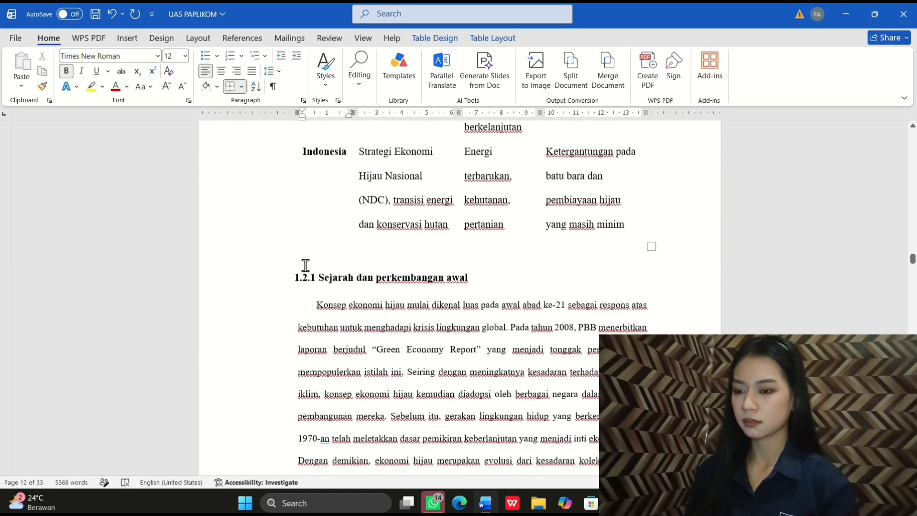
Step: Draw a closing line under the Indonesia row and review the finished table
left_click(325, 206)
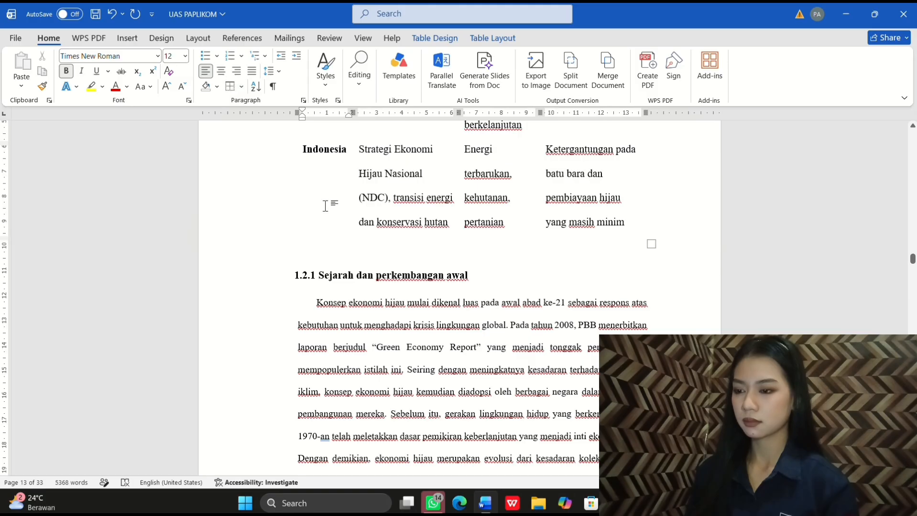
left_click_drag(325, 206, 589, 237)
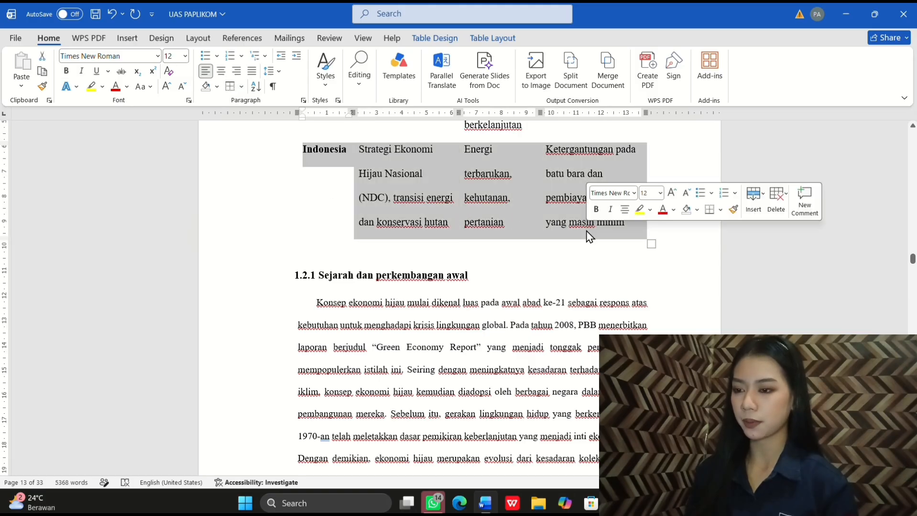
left_click(710, 211)
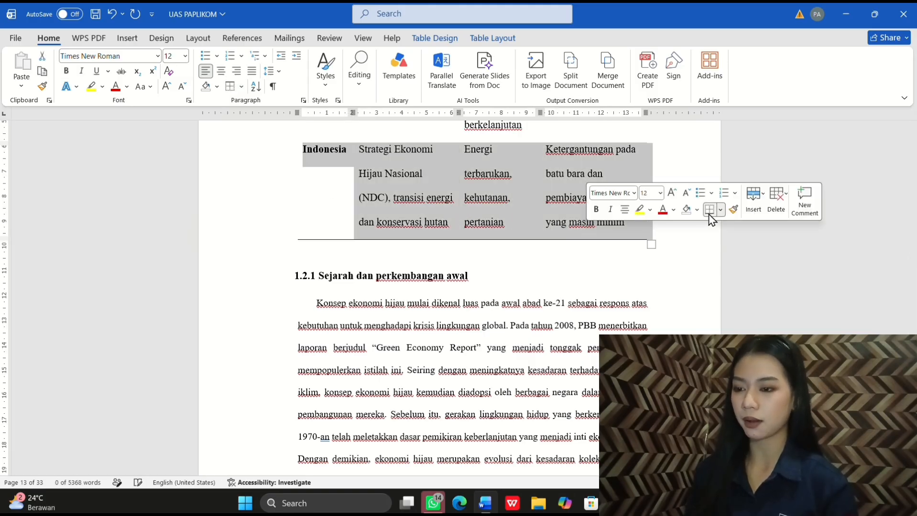
left_click(607, 249)
scroll(591, 242, "up", 15)
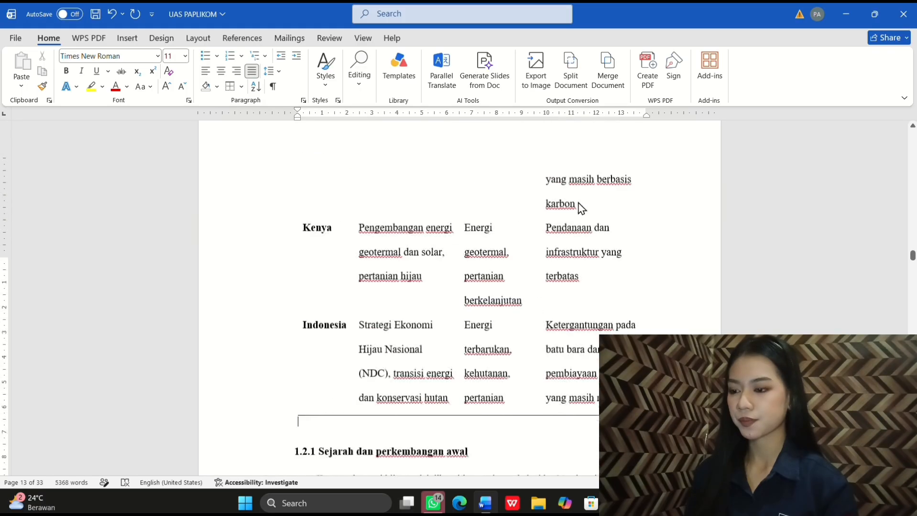
scroll(578, 202, "down", 15)
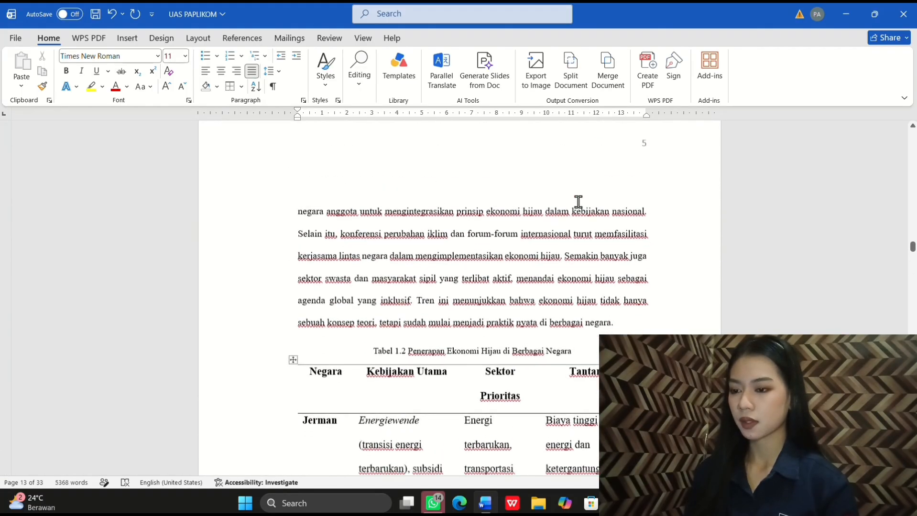
scroll(578, 203, "down", 4)
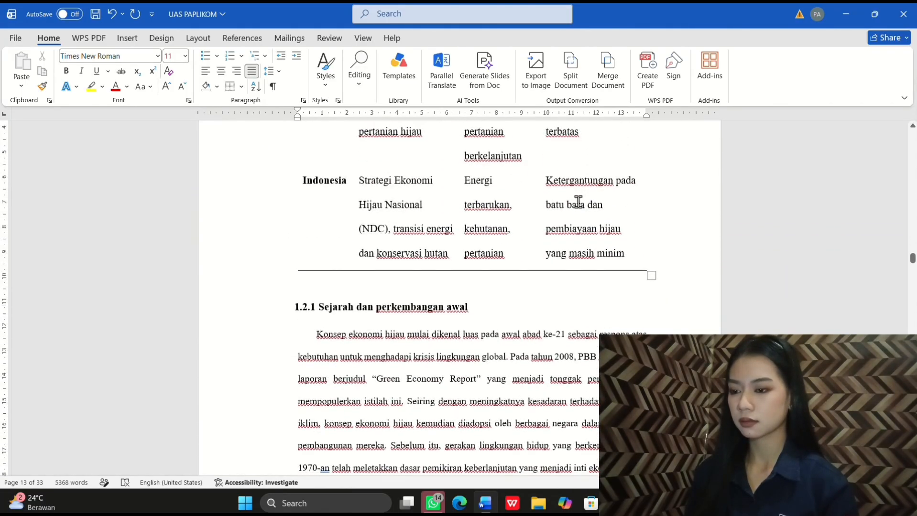
scroll(578, 202, "up", 9)
scroll(578, 202, "up", 6)
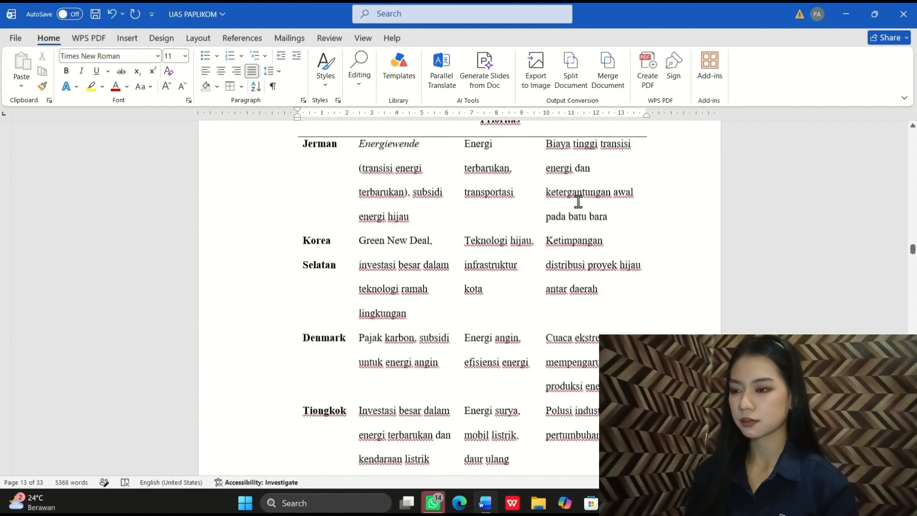
scroll(578, 202, "down", 1)
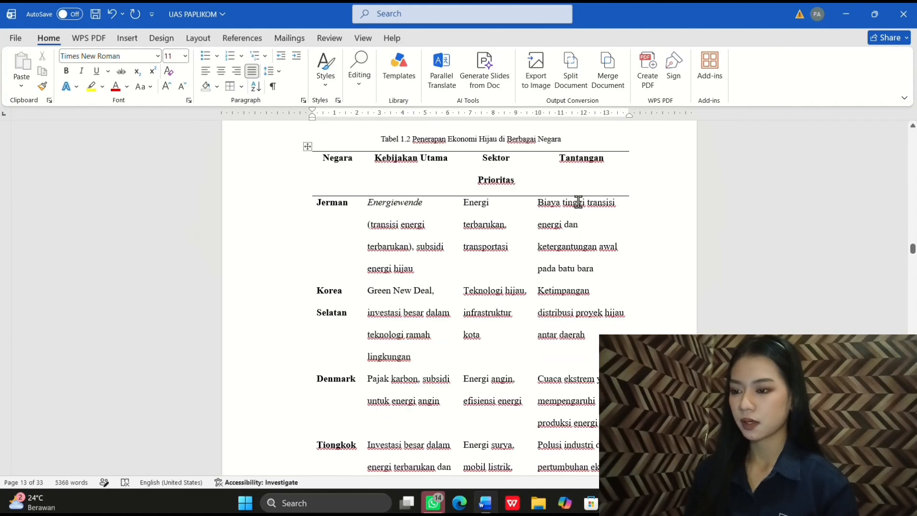
scroll(578, 202, "up", 1)
scroll(578, 203, "down", 4)
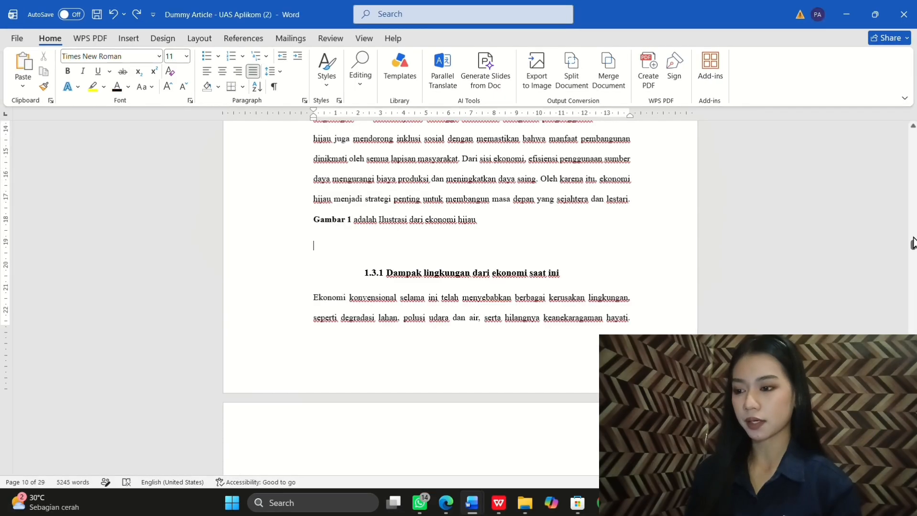
Step: Paste a copy of the Gambar 1 seedling-and-coins picture on the empty line above 1.3.1
left_click_drag(912, 246, 912, 241)
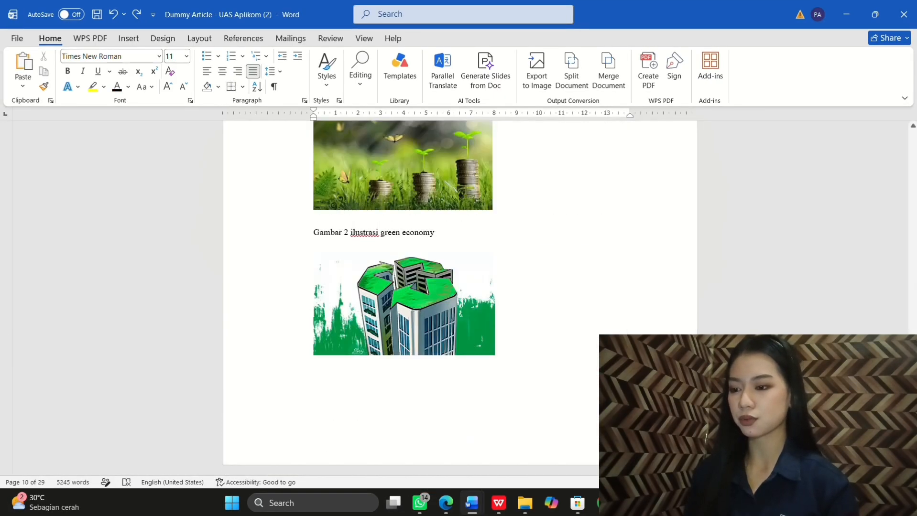
scroll(553, 275, "up", 2)
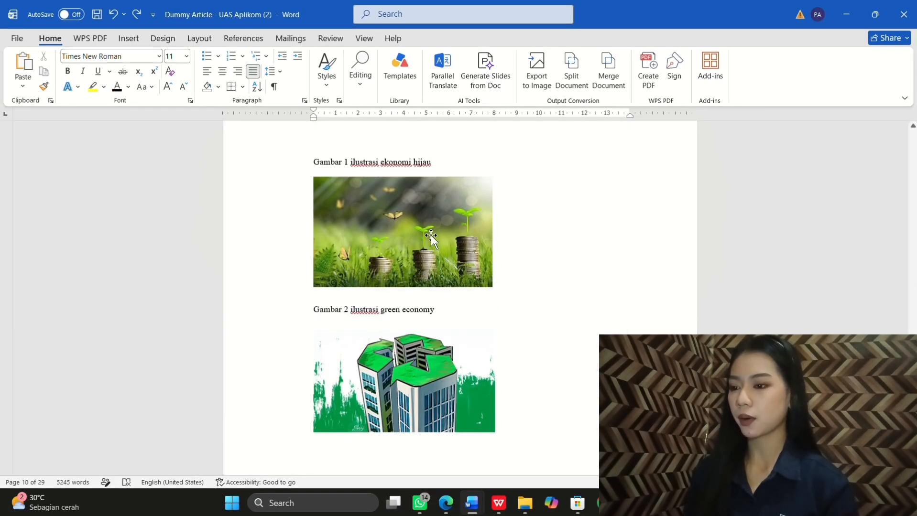
right_click(431, 235)
left_click(477, 224)
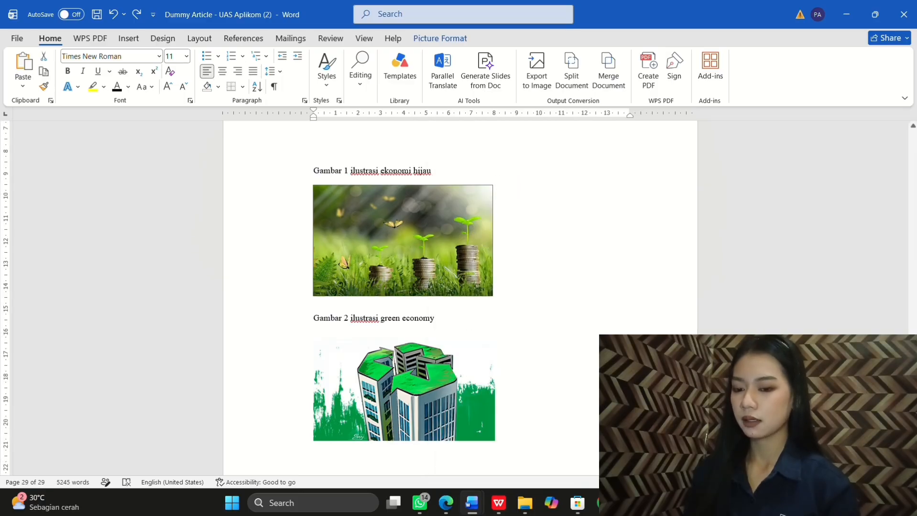
scroll(858, 255, "up", 20)
scroll(858, 255, "up", 15)
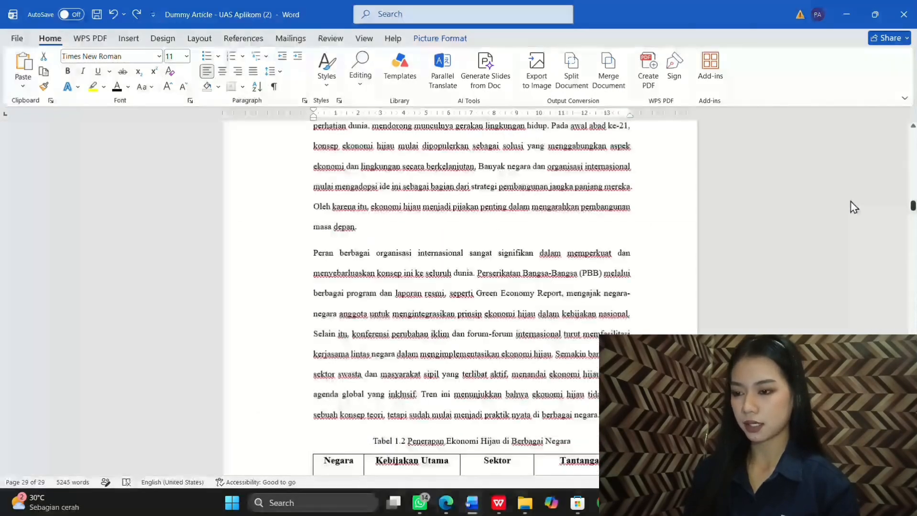
scroll(855, 236, "down", 10)
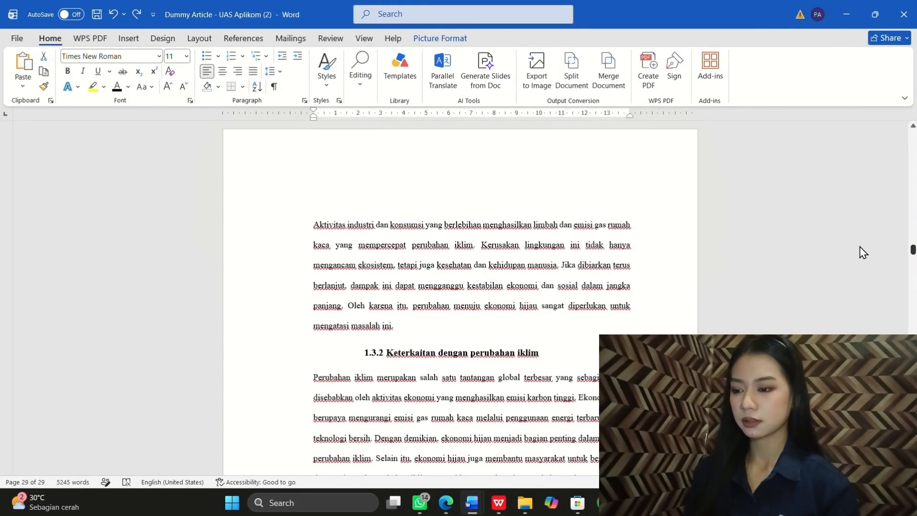
scroll(860, 246, "up", 5)
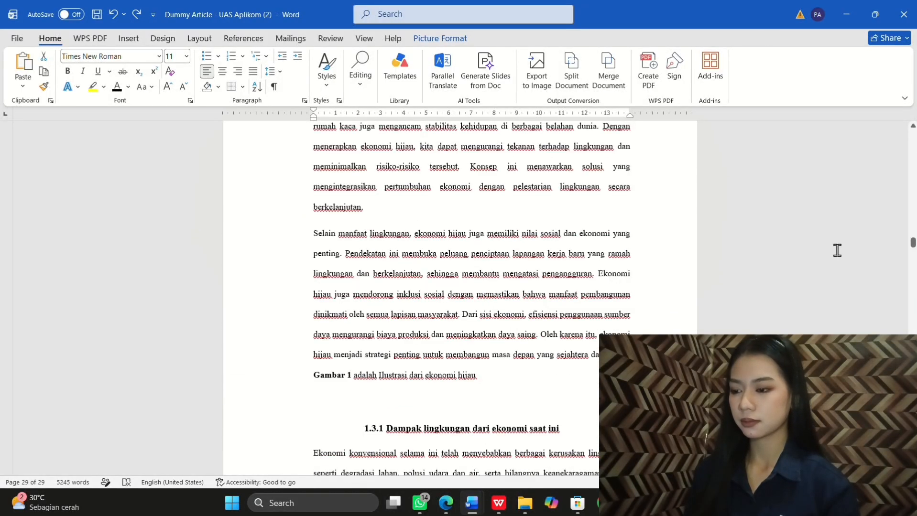
left_click(406, 392)
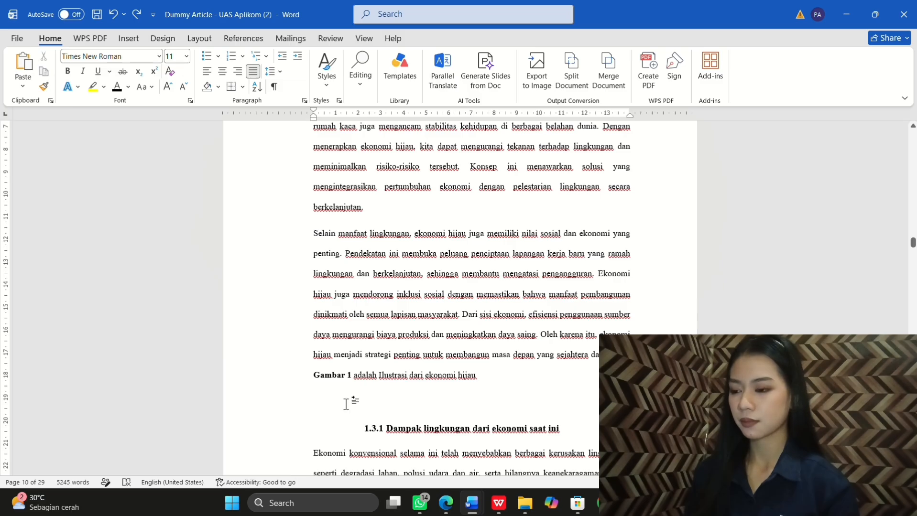
key("ctrl+v")
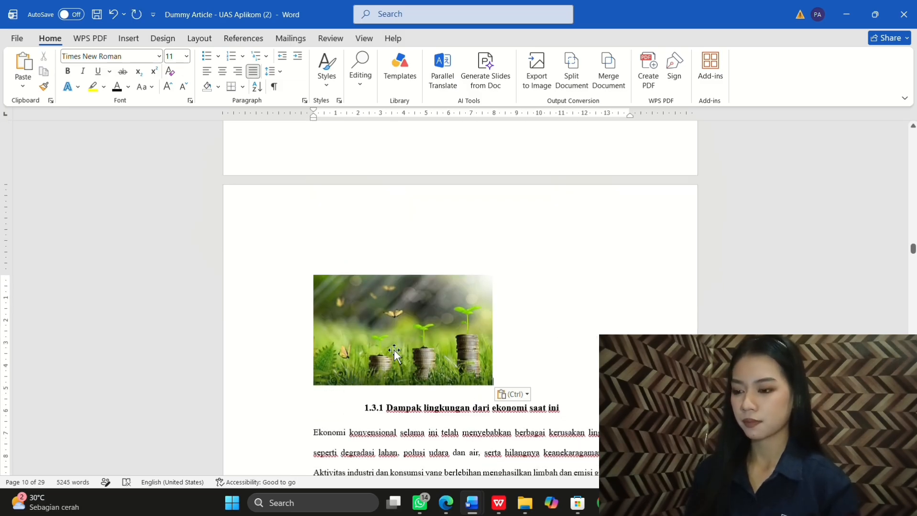
Step: Add the caption 'Gambar 1.1 Ilustrasi Ekonomi Hijau' below the seedling picture
right_click(393, 350)
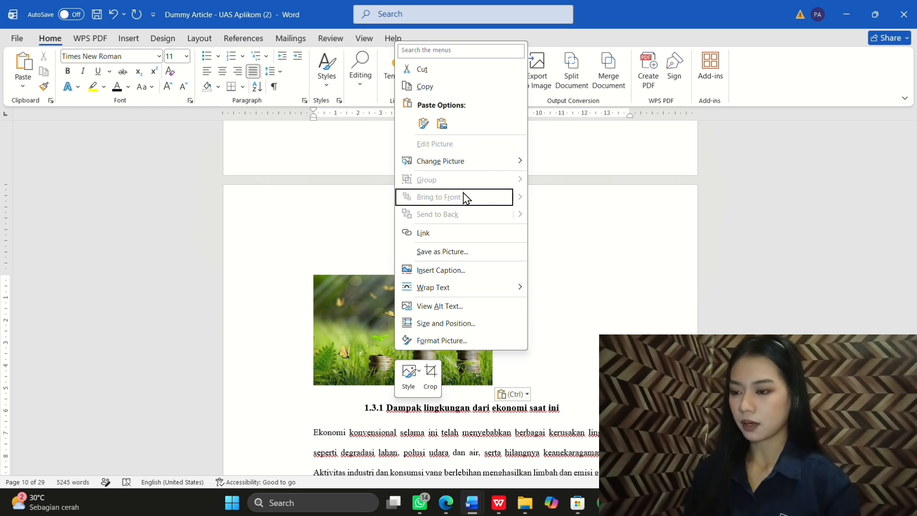
left_click(442, 270)
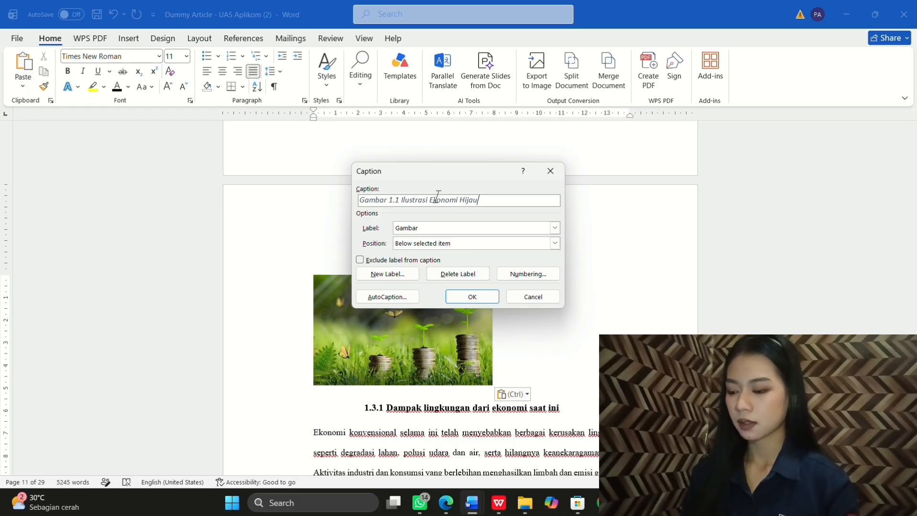
Step: Confirm the Gambar 1.1 caption and restyle it as upright 12 pt Times New Roman
left_click(474, 296)
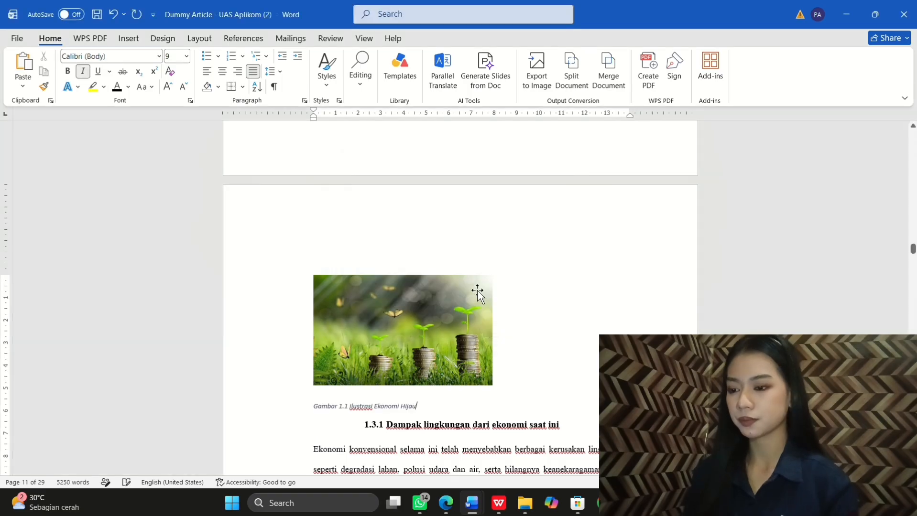
scroll(422, 393, "down", 2)
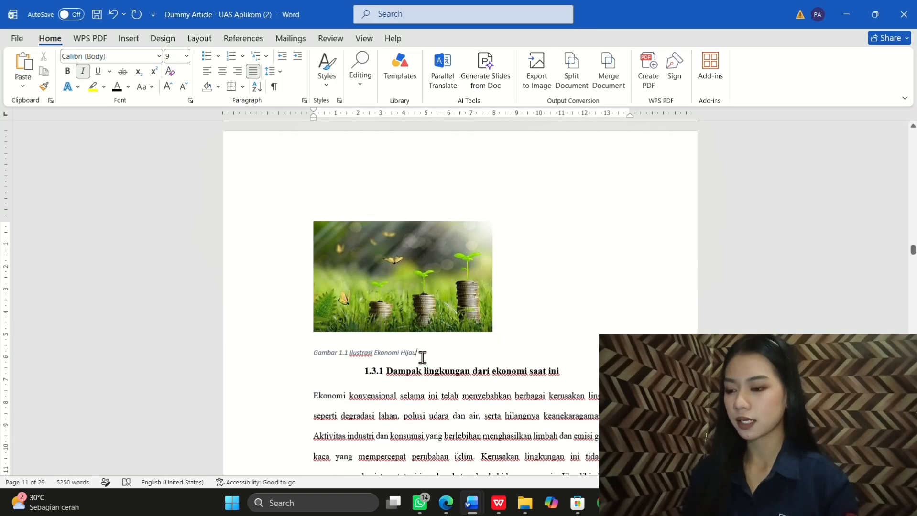
left_click_drag(421, 356, 293, 362)
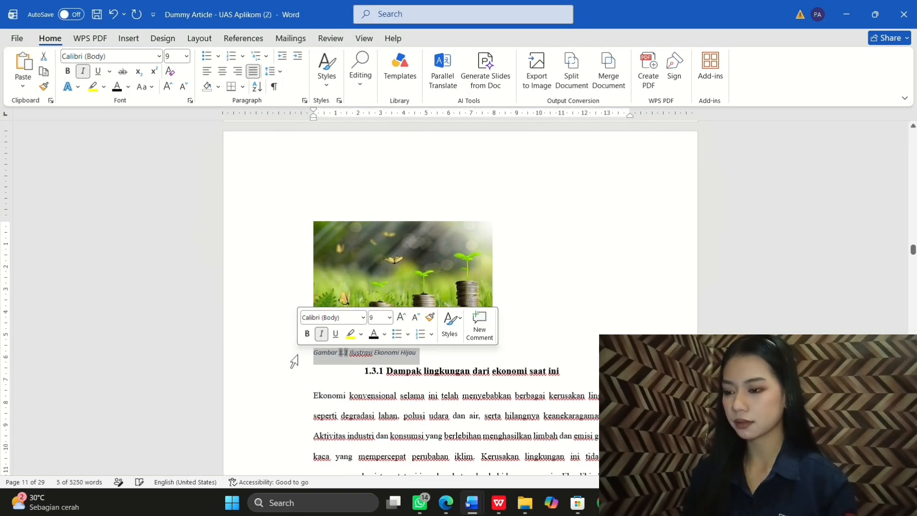
left_click(364, 317)
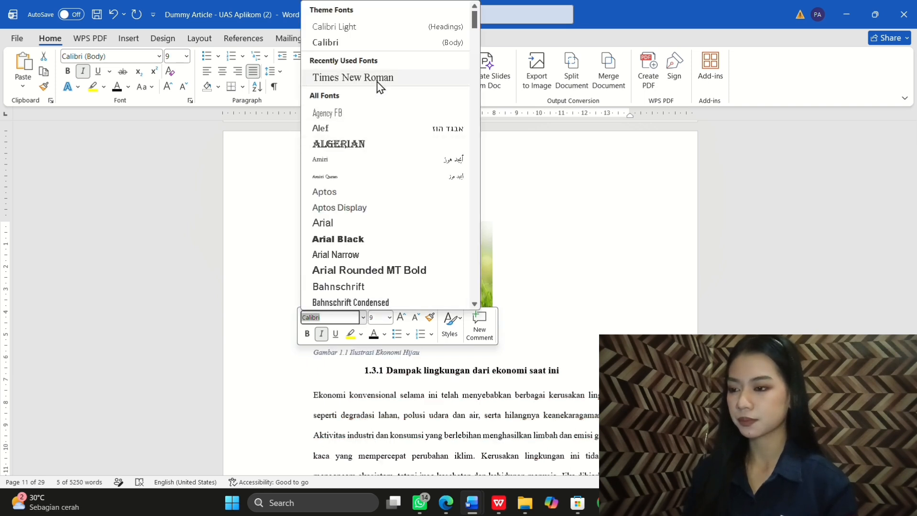
left_click(378, 81)
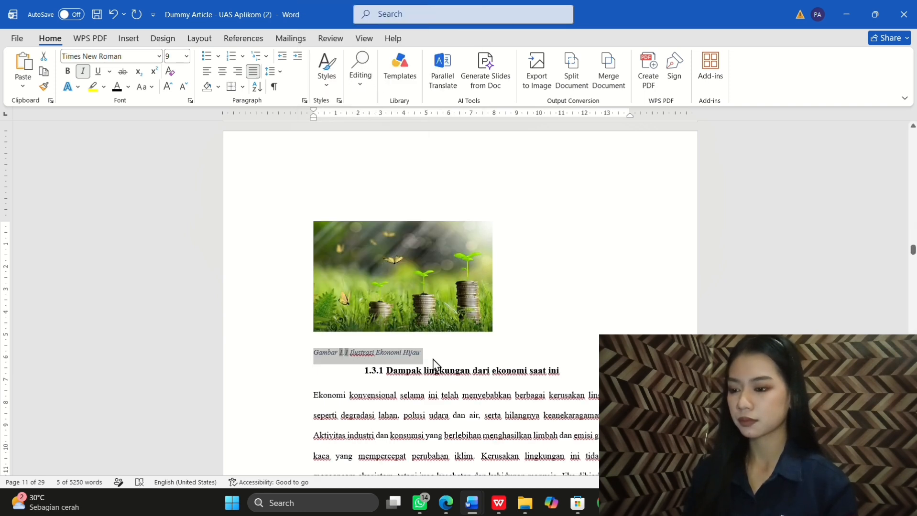
left_click(83, 71)
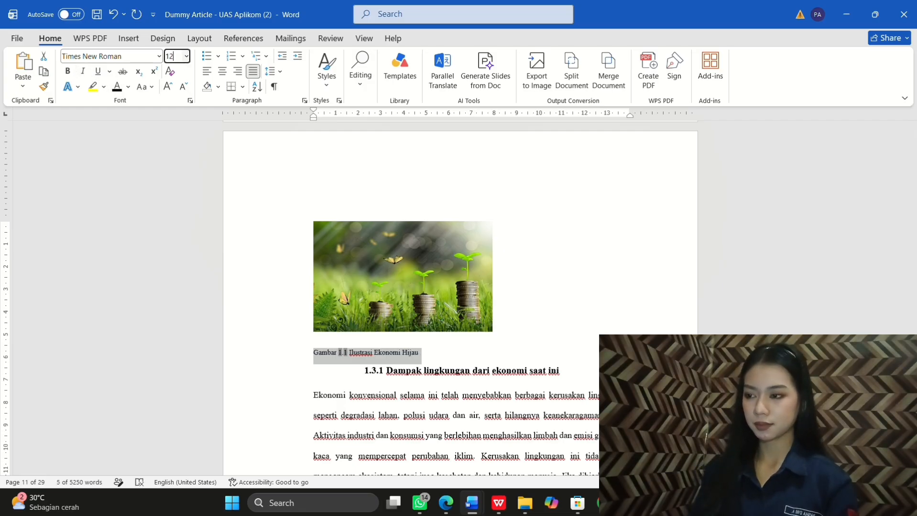
key("Return")
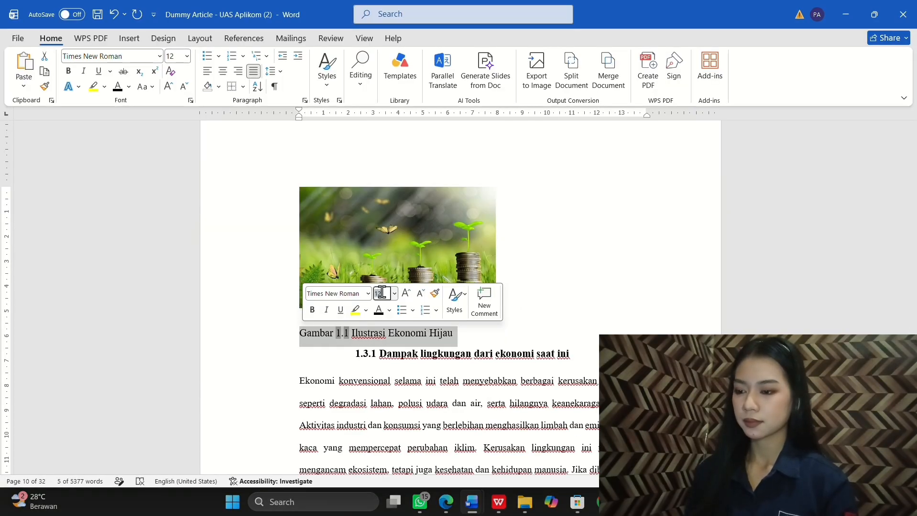
key("Return")
Step: Copy the green building illustration
scroll(378, 377, "down", 12)
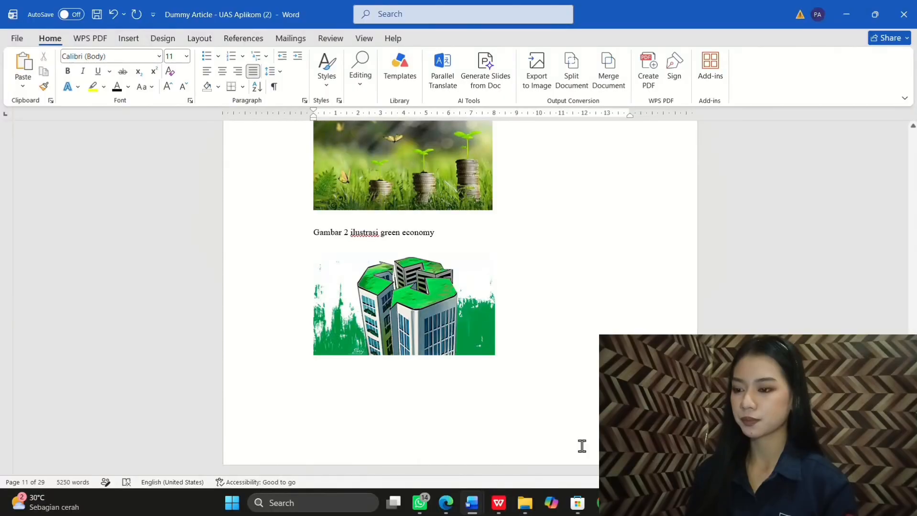
right_click(423, 277)
left_click(463, 226)
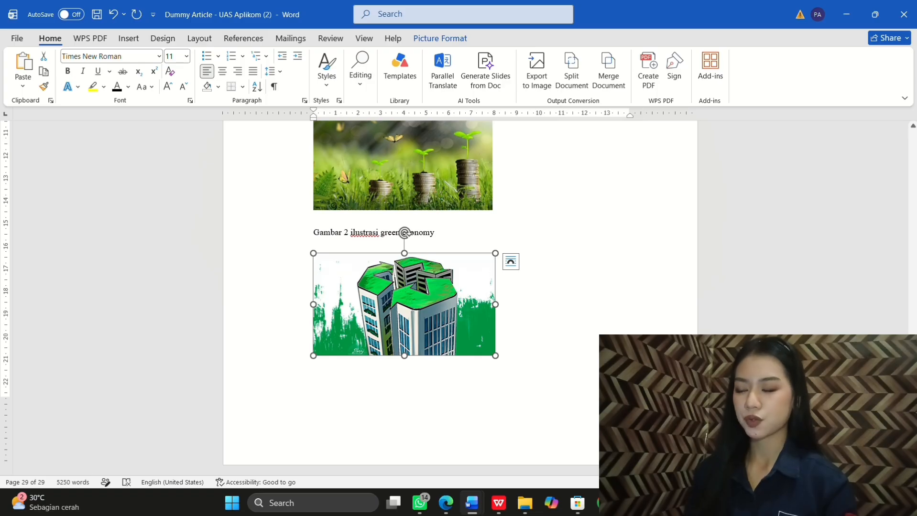
Step: Paste the illustration on a new line below the Gambar 2 sentence, above heading 1.4.1
scroll(860, 272, "down", 15)
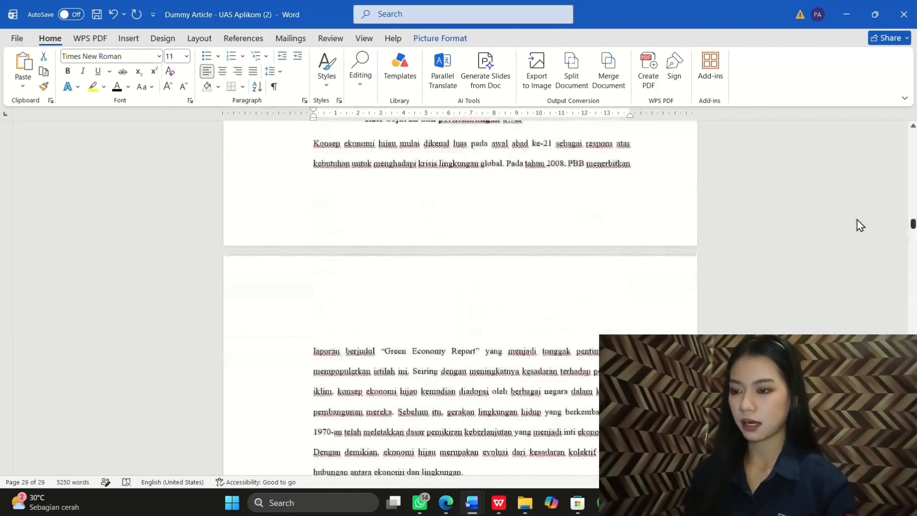
scroll(855, 243, "down", 12)
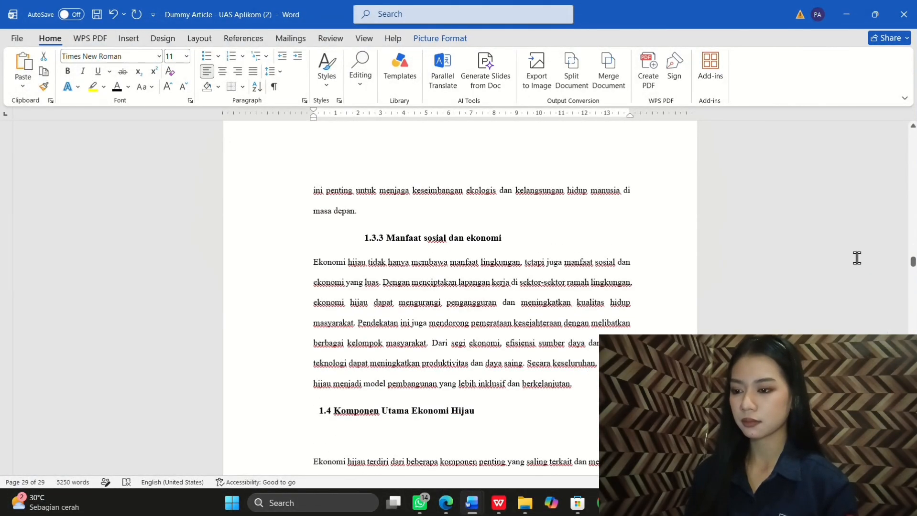
scroll(605, 260, "up", 9)
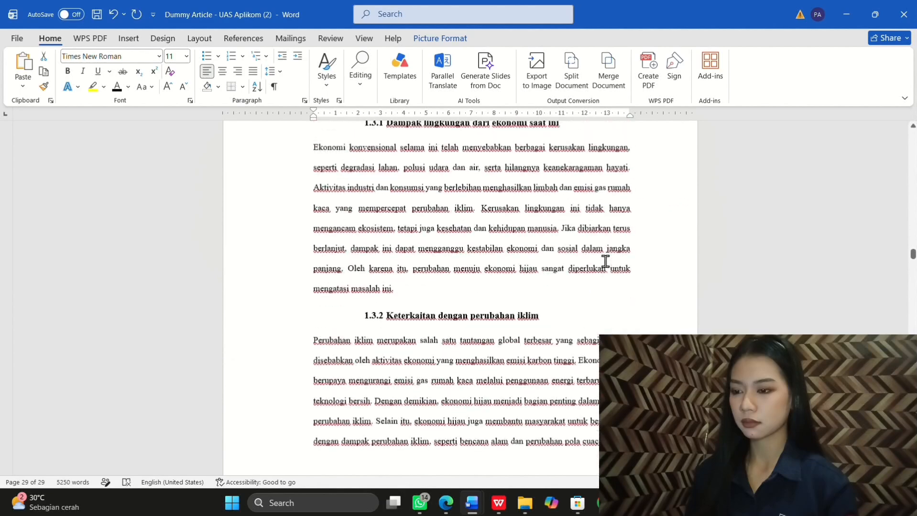
scroll(606, 260, "up", 3)
scroll(606, 260, "down", 12)
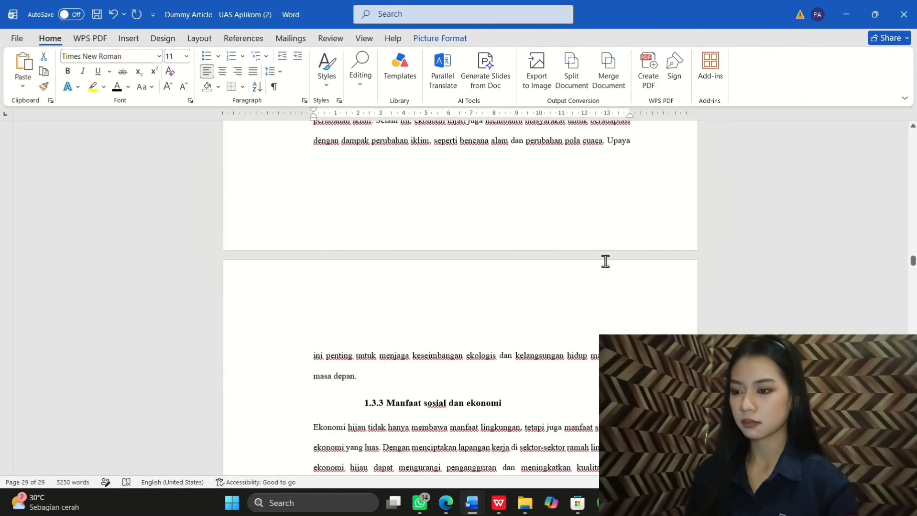
scroll(605, 261, "down", 12)
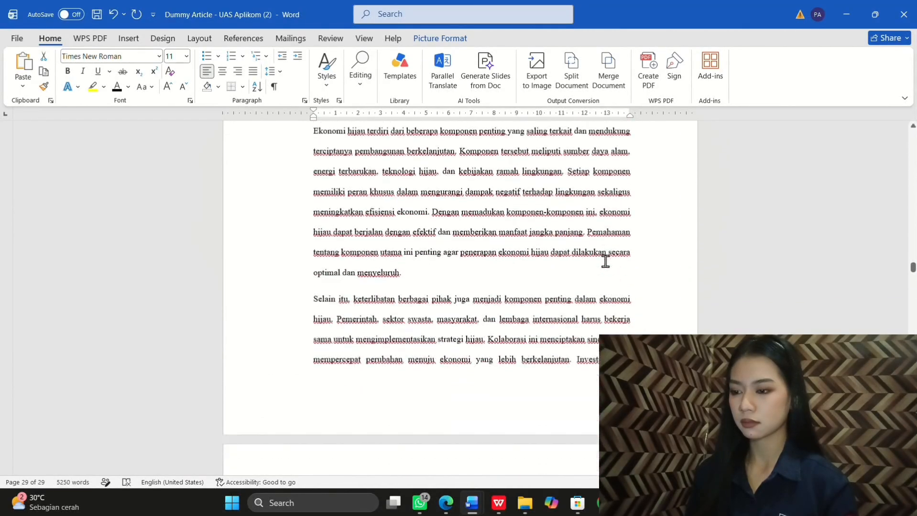
scroll(606, 260, "down", 6)
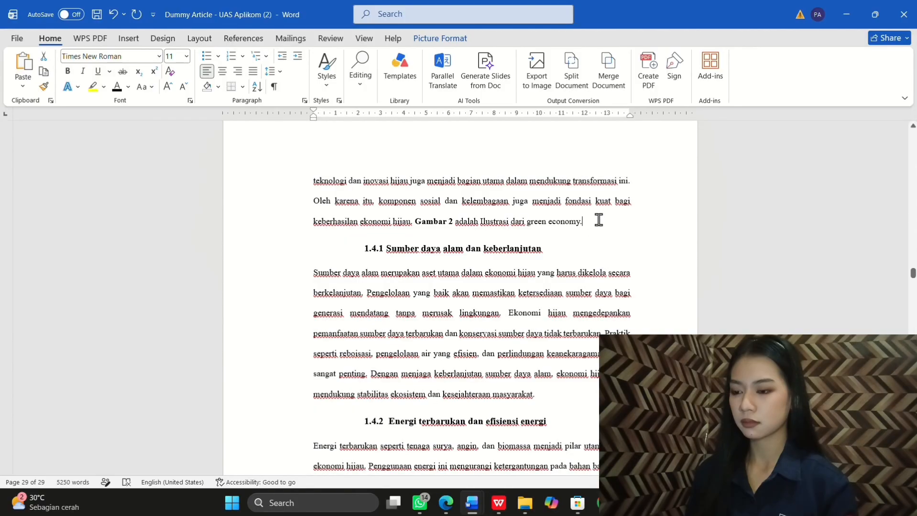
key("Return")
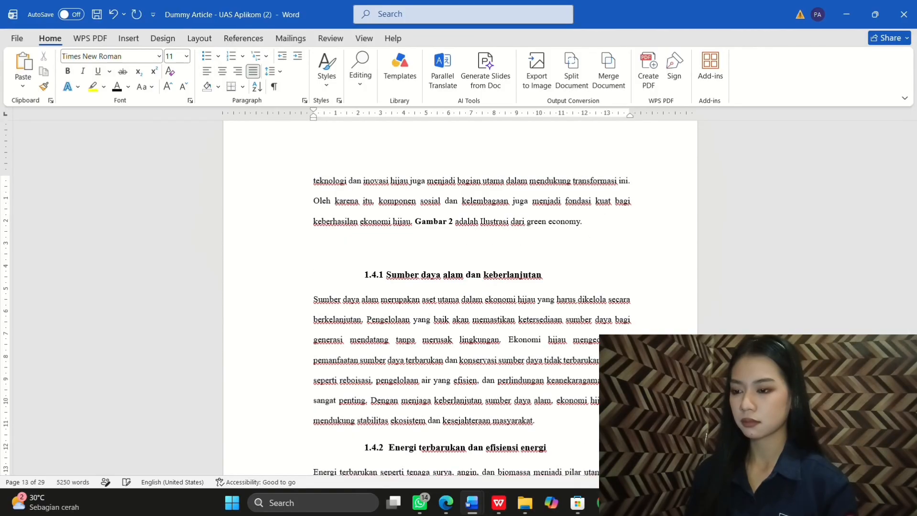
key("ctrl+v")
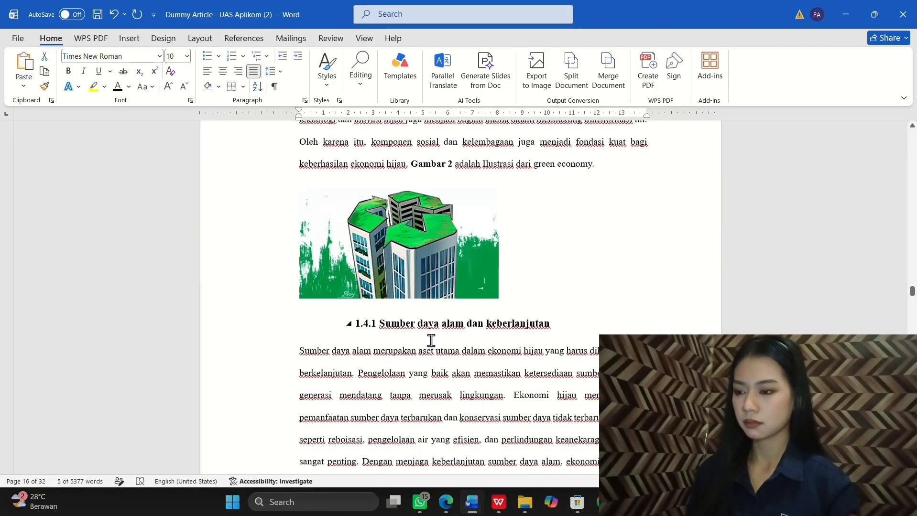
scroll(431, 340, "up", 2)
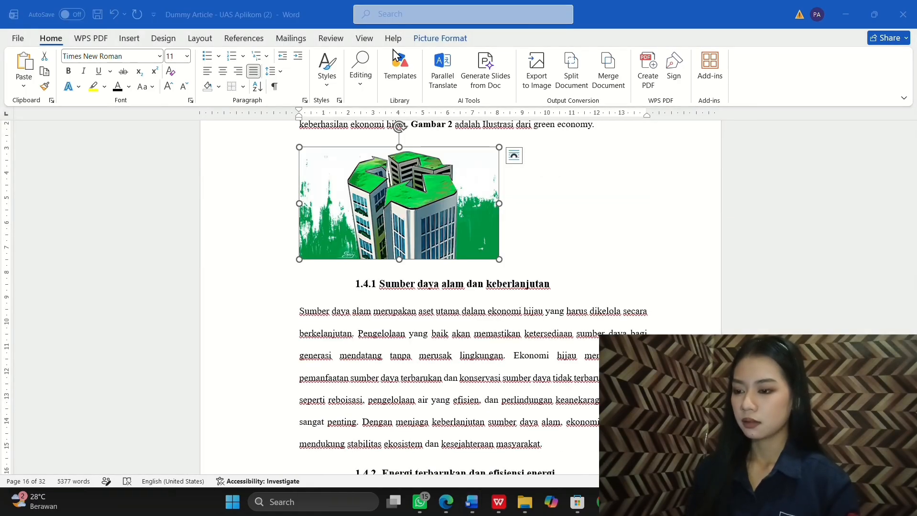
Step: Caption the building illustration 'Gambar 1.2 Ilustrasi Green Economy', placed below it
right_click(430, 178)
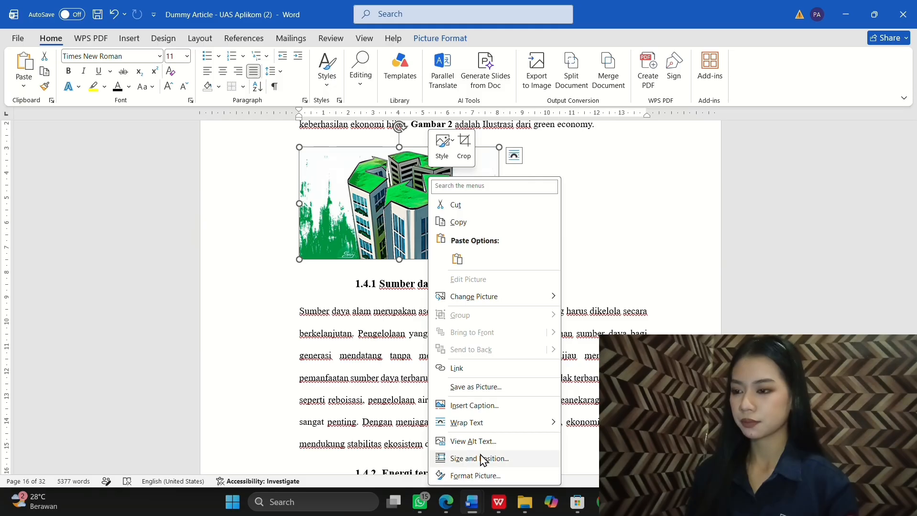
left_click(487, 406)
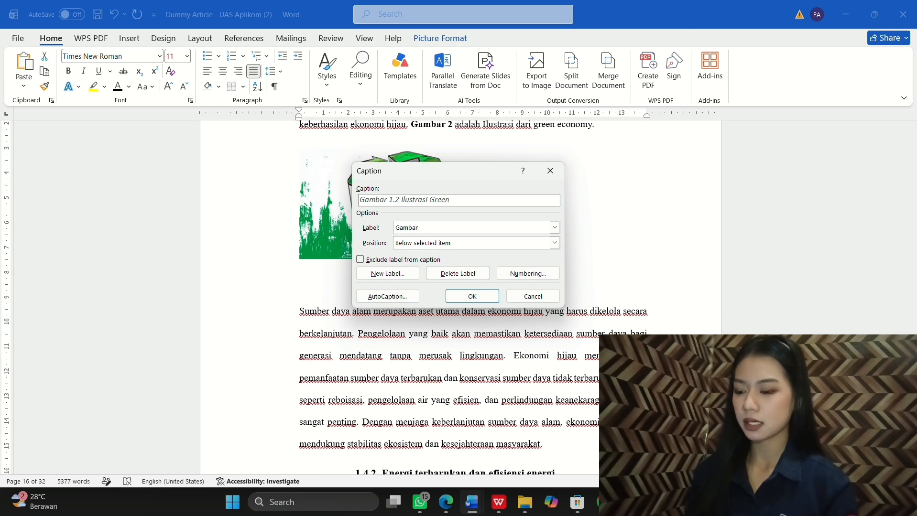
type("conomy")
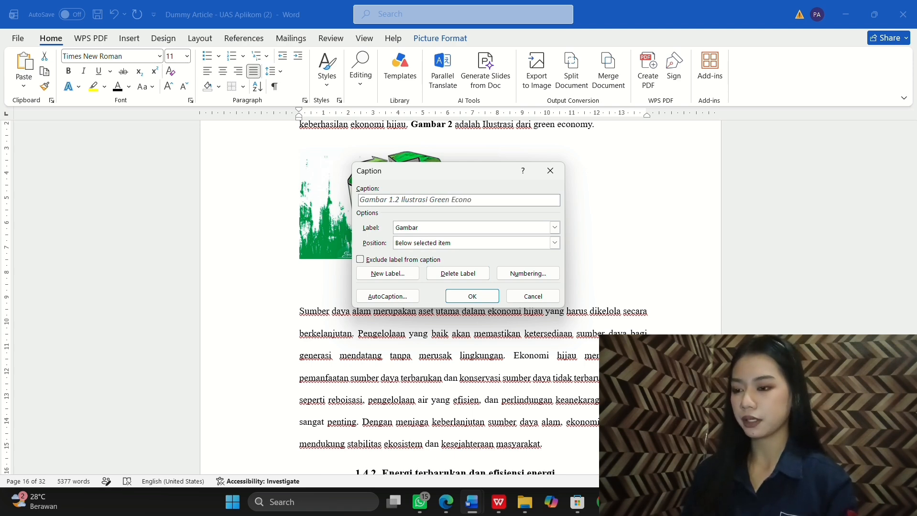
left_click(483, 297)
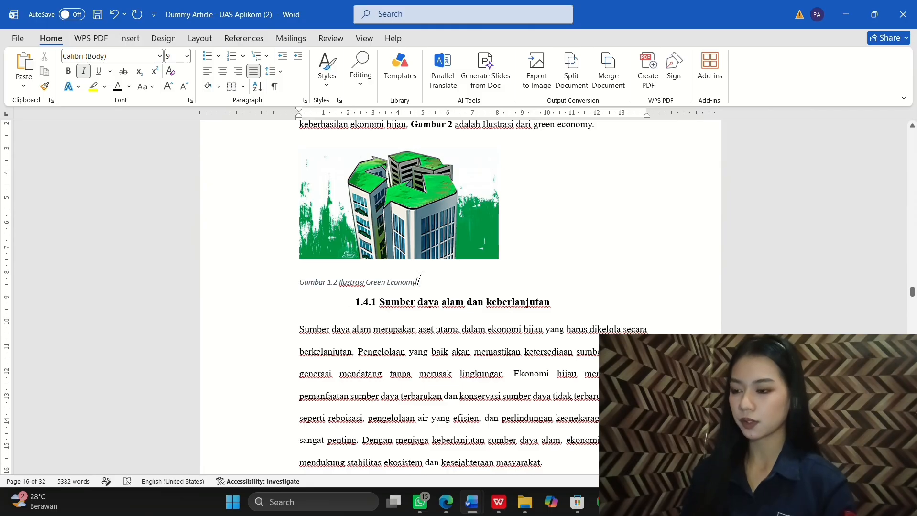
Step: Set the Gambar 1.2 caption to Times New Roman, size 10
left_click_drag(412, 282, 277, 285)
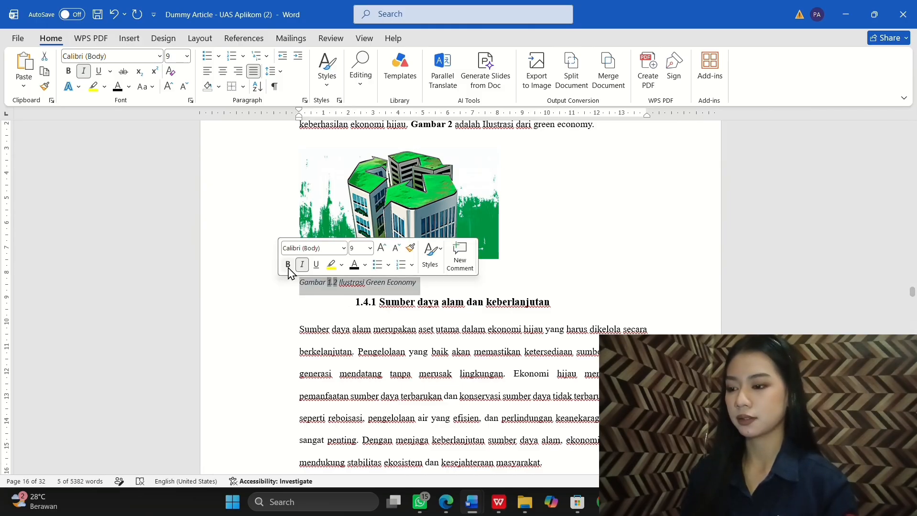
left_click(343, 248)
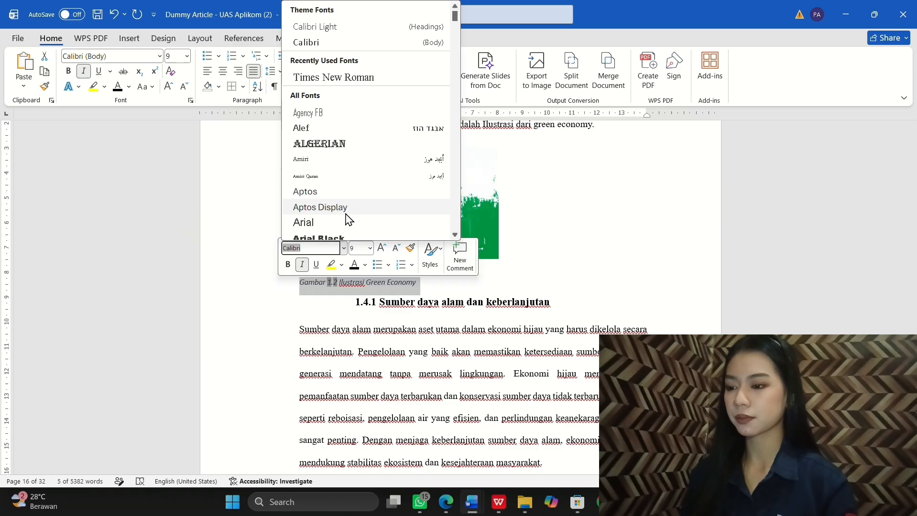
left_click(343, 78)
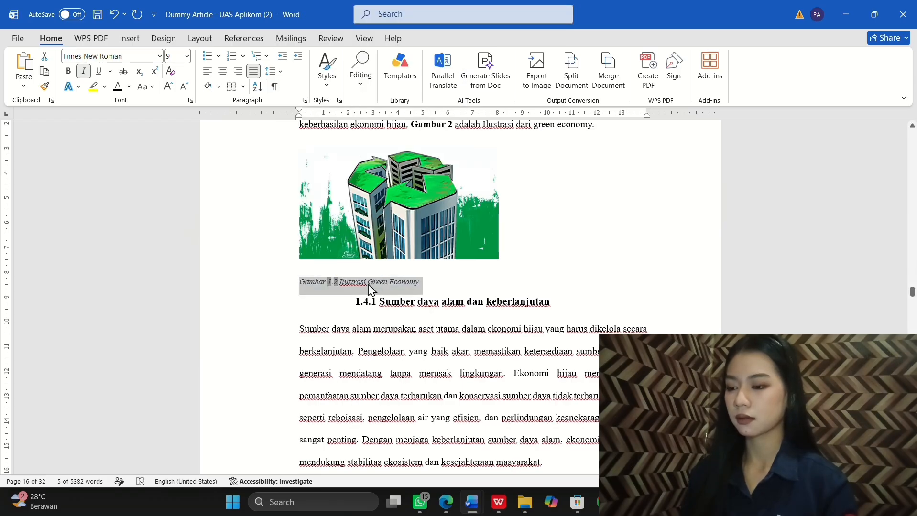
left_click_drag(412, 287, 303, 281)
left_click(404, 272)
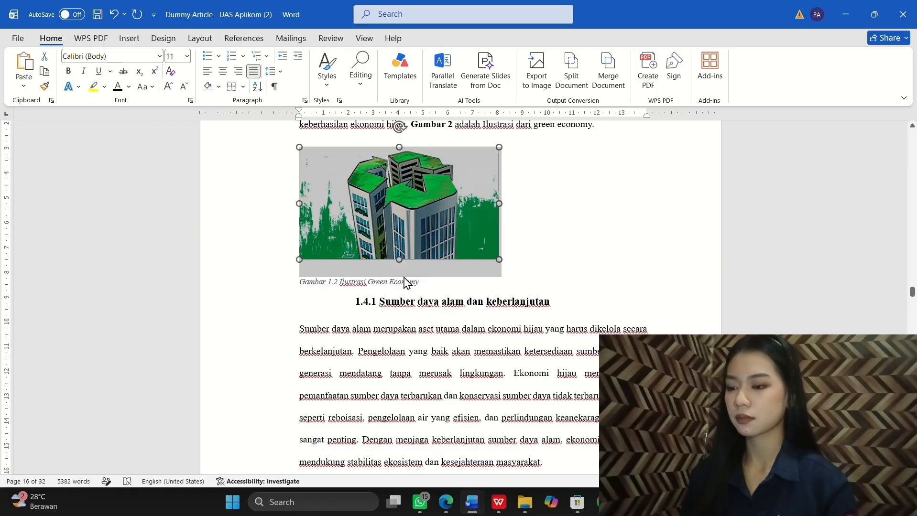
left_click_drag(417, 286, 286, 285)
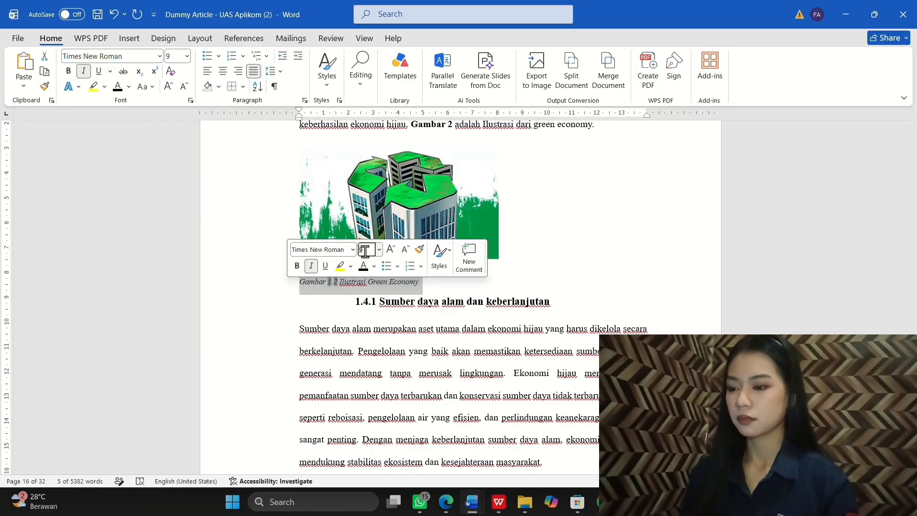
type("10")
key("Return")
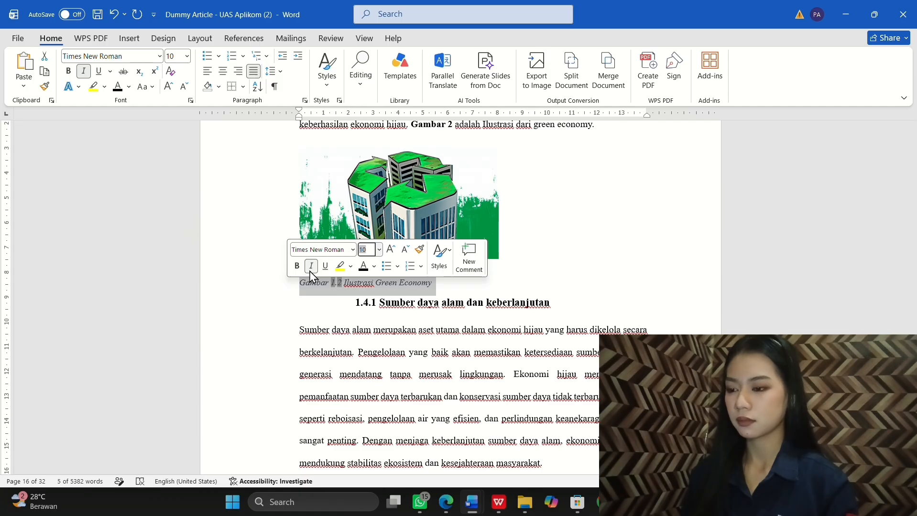
Step: Remove the caption's italics and make its text black
left_click(309, 268)
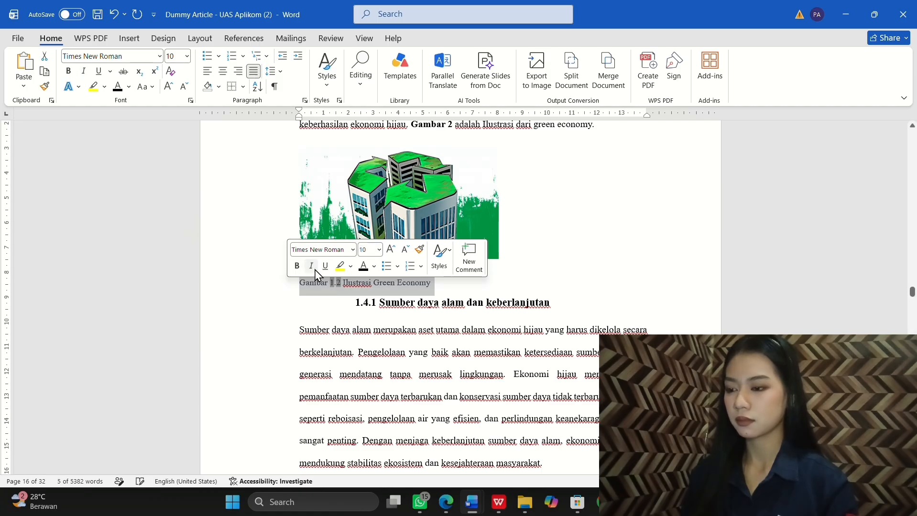
left_click(352, 269)
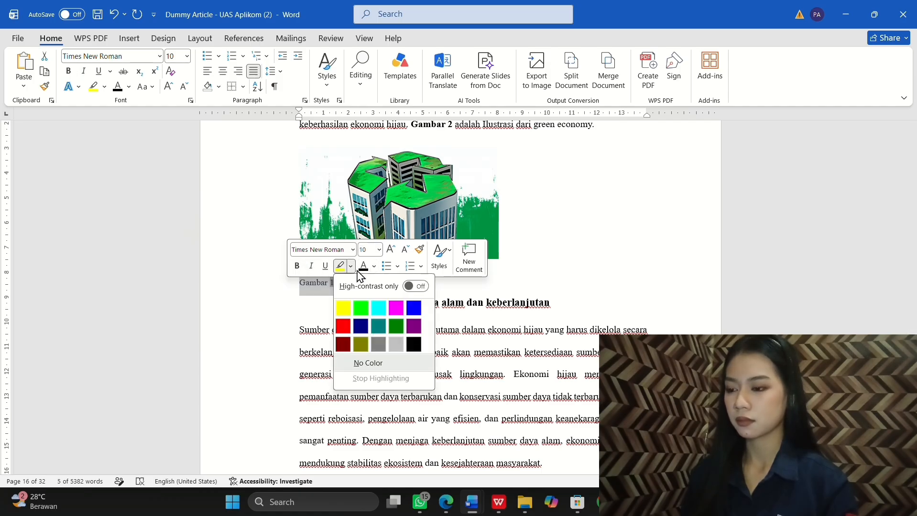
left_click(363, 270)
left_click(363, 270)
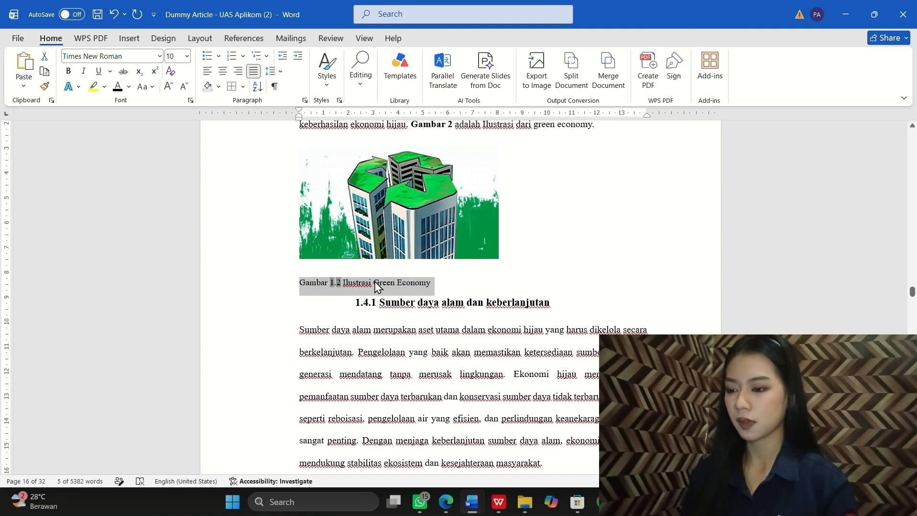
left_click(378, 282)
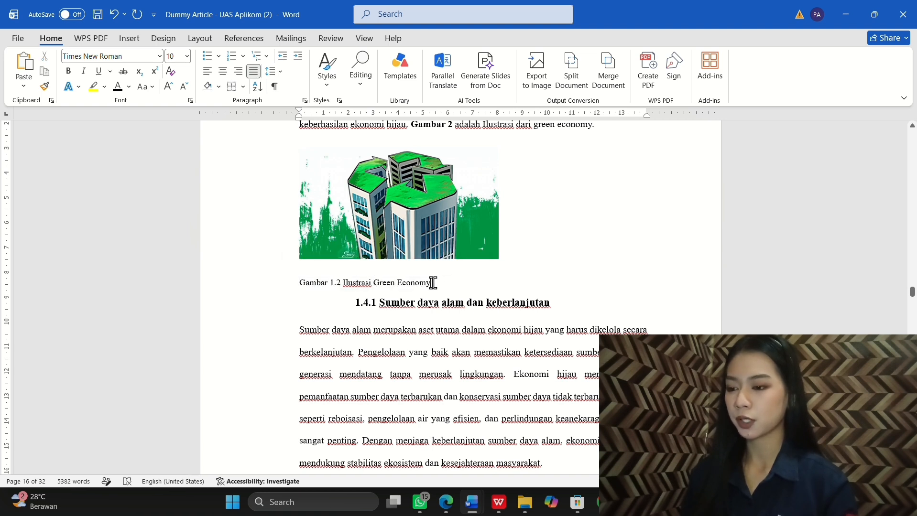
Step: Italicize only the words 'Green Economy' in the caption
left_click_drag(432, 283, 373, 283)
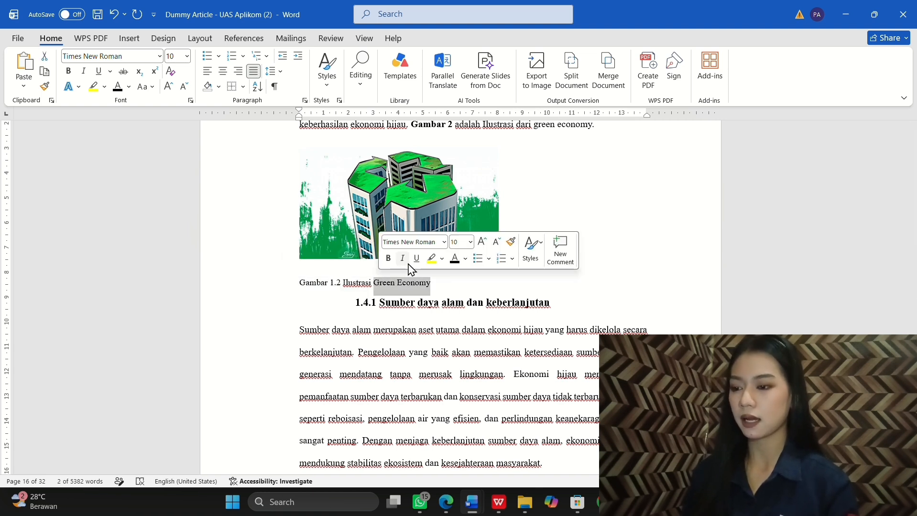
left_click(402, 258)
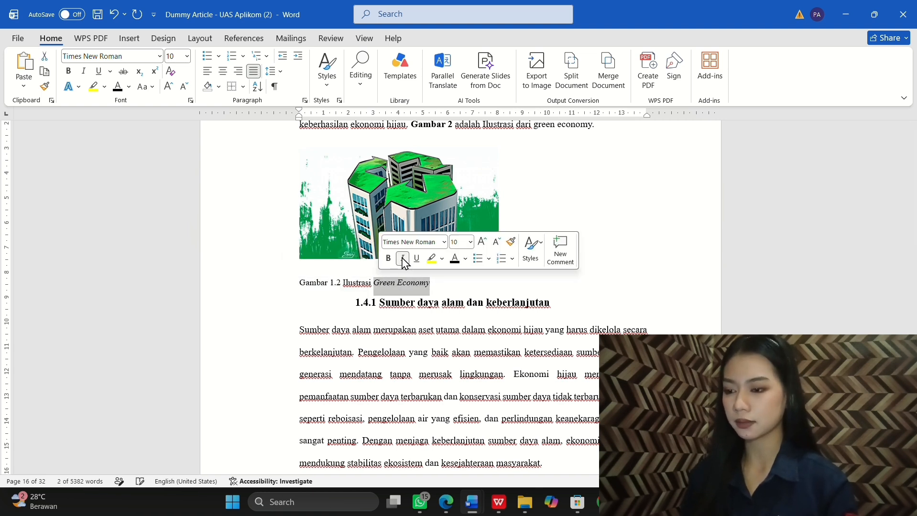
left_click(451, 282)
scroll(405, 236, "up", 1)
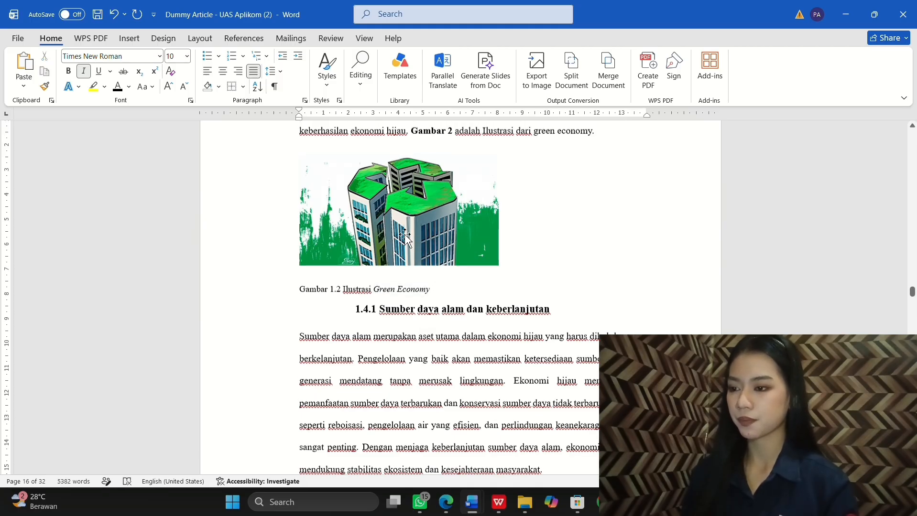
scroll(405, 237, "up", 3)
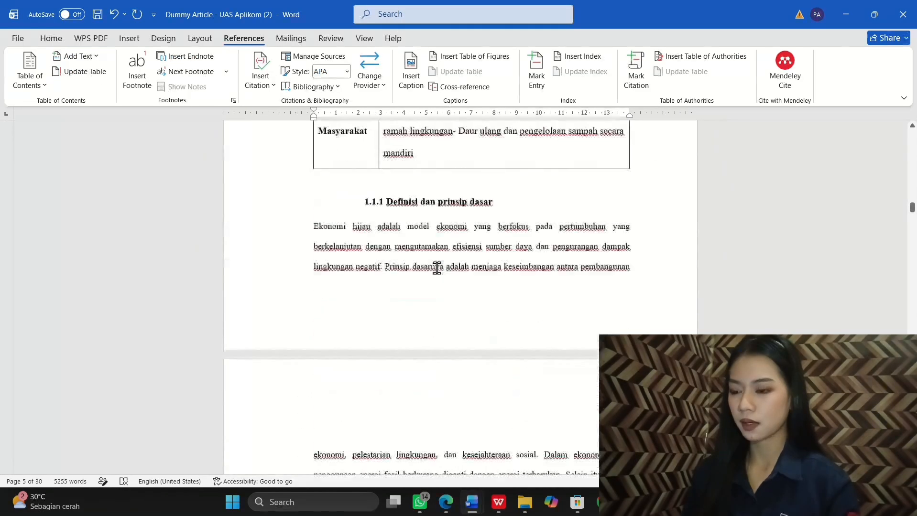
Step: Type the heading 'DAFTAR TABEL' on the blank page
scroll(436, 267, "up", 10)
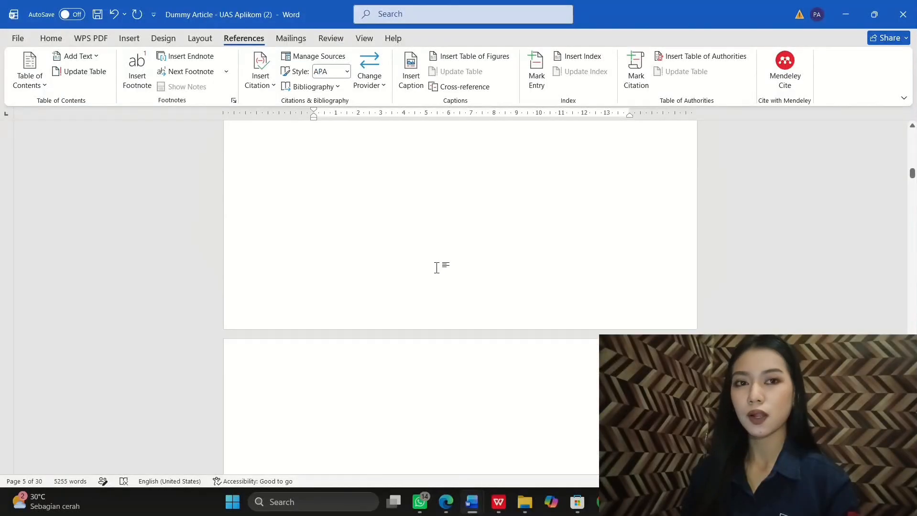
scroll(436, 267, "down", 8)
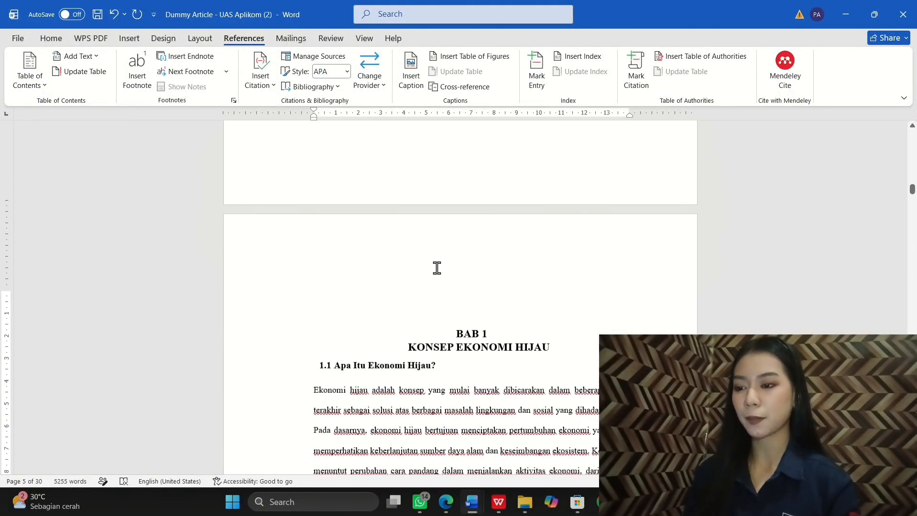
scroll(437, 268, "down", 2)
scroll(437, 268, "up", 15)
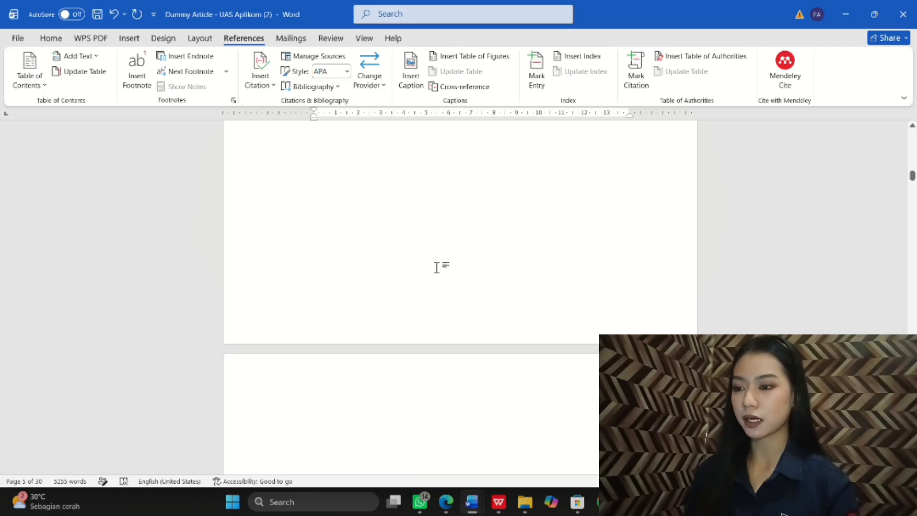
scroll(436, 268, "down", 4)
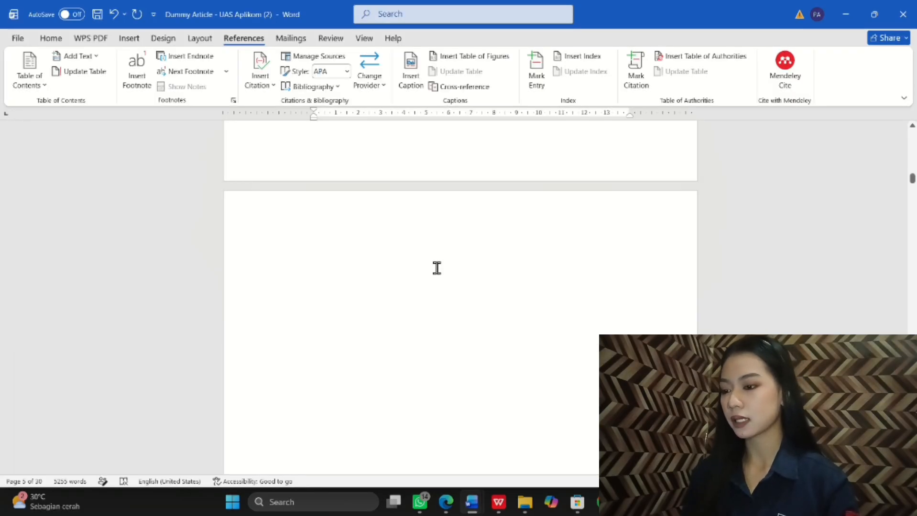
scroll(436, 267, "up", 4)
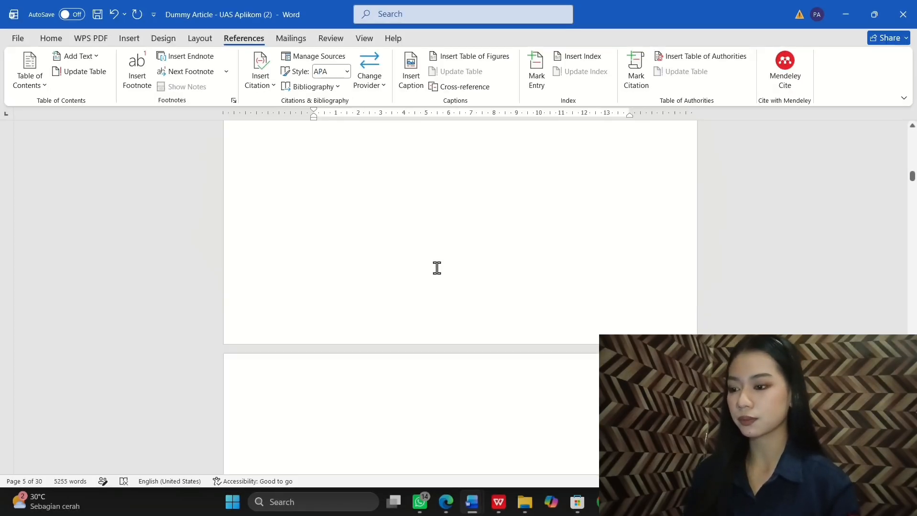
scroll(435, 266, "down", 4)
left_click(363, 255)
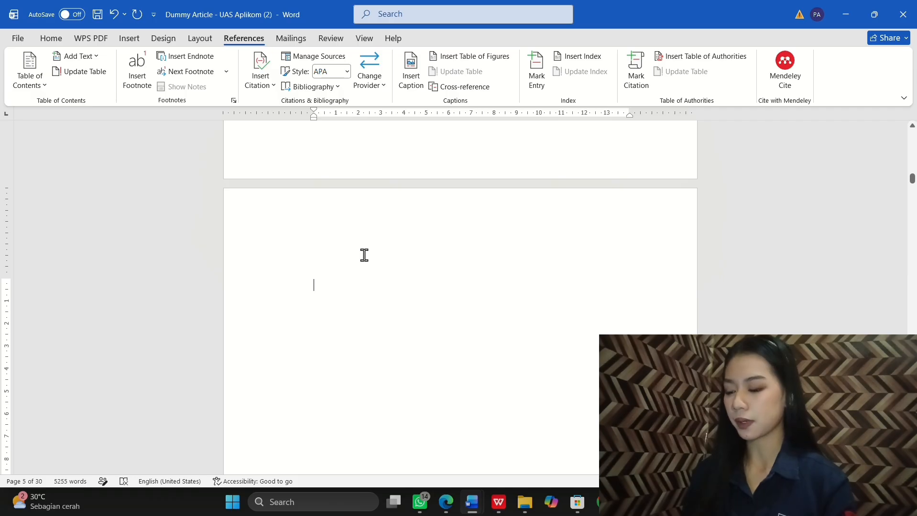
type("DA")
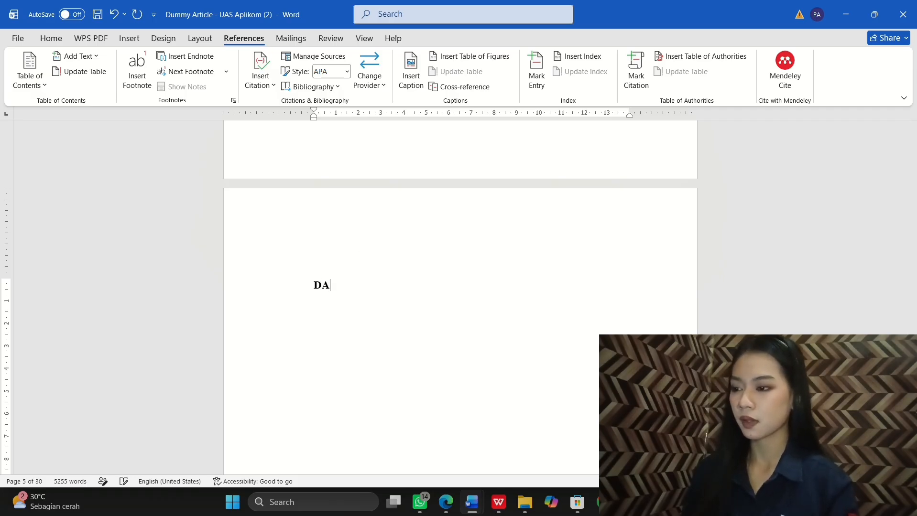
type("FTAR")
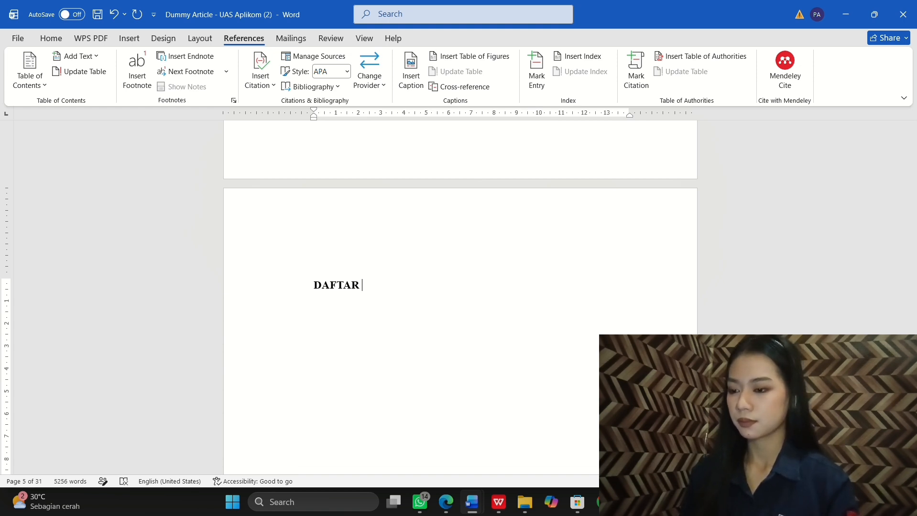
type("TABEL")
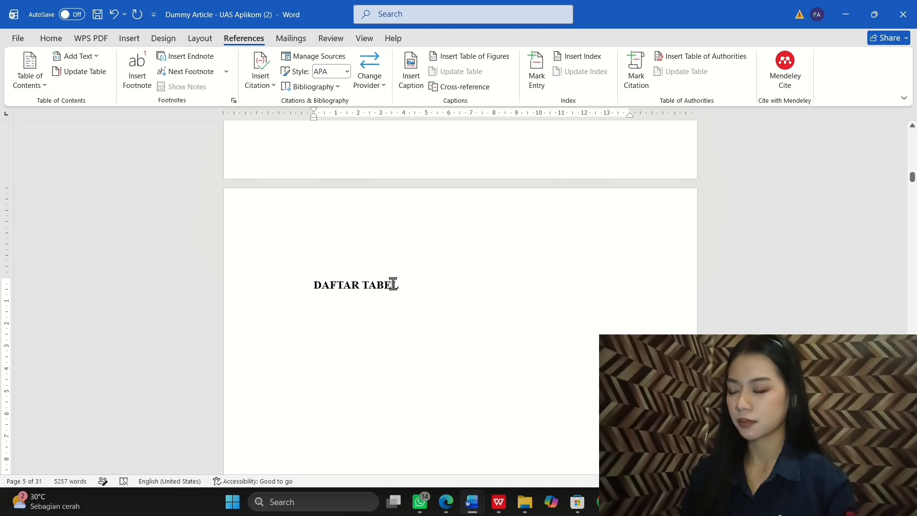
Step: Centre the DAFTAR TABEL heading
left_click_drag(398, 285, 312, 285)
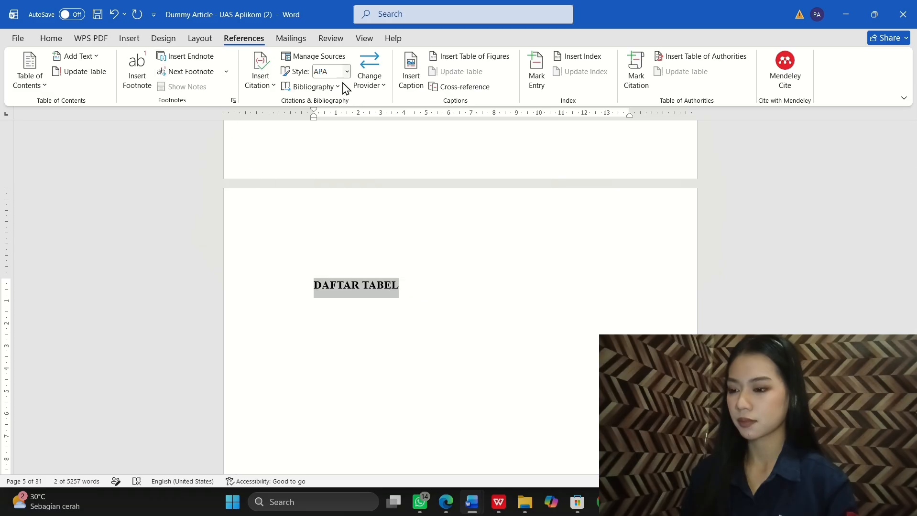
left_click(60, 41)
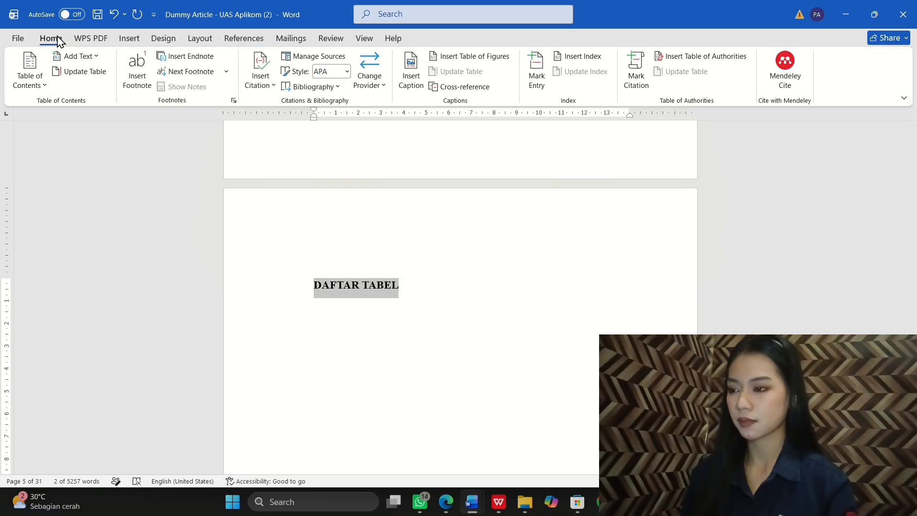
left_click(223, 72)
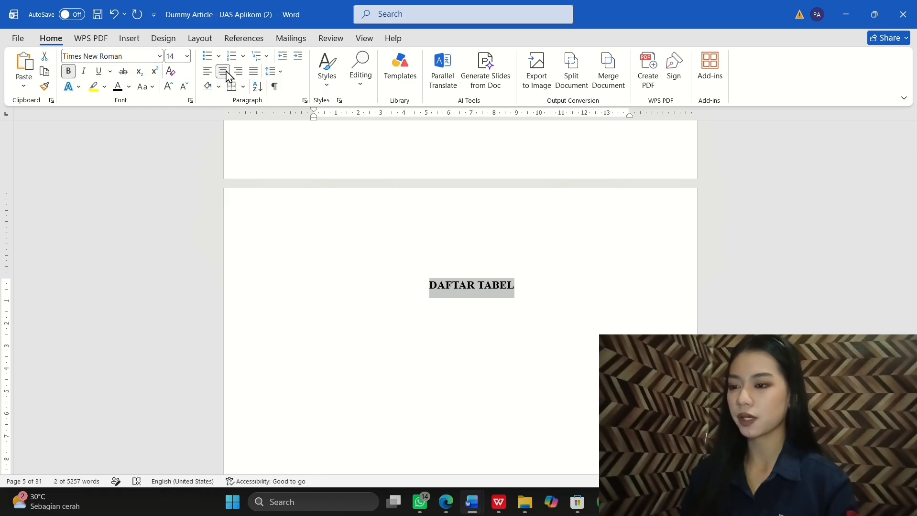
Step: Insert a table of figures with caption label Tabel below the DAFTAR TABEL heading
key("Down")
left_click(244, 38)
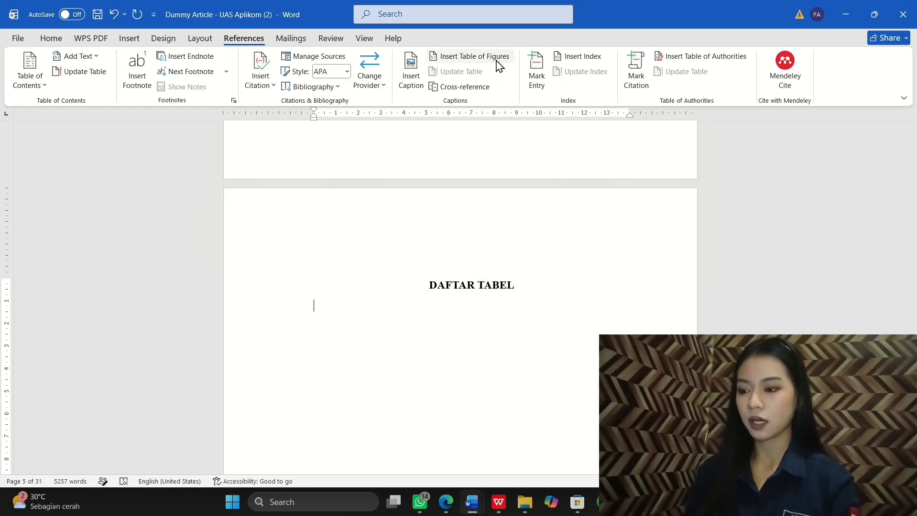
left_click(491, 60)
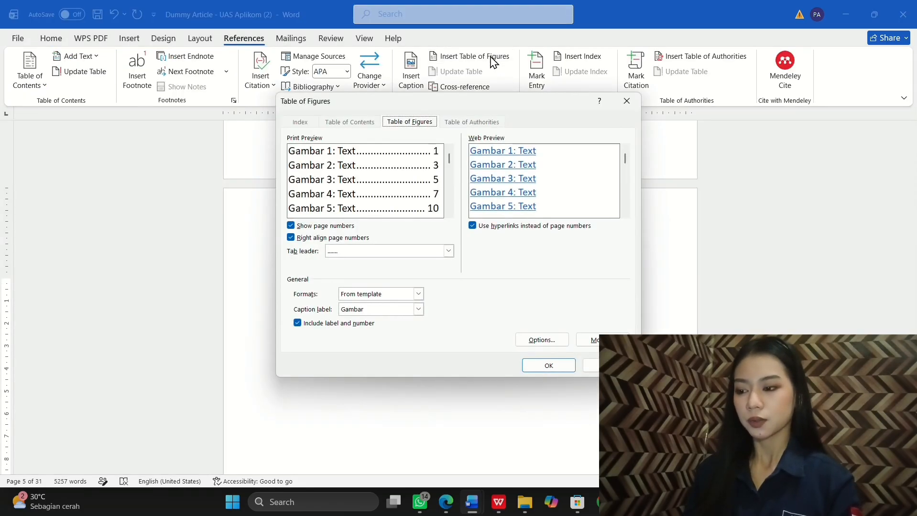
left_click(418, 309)
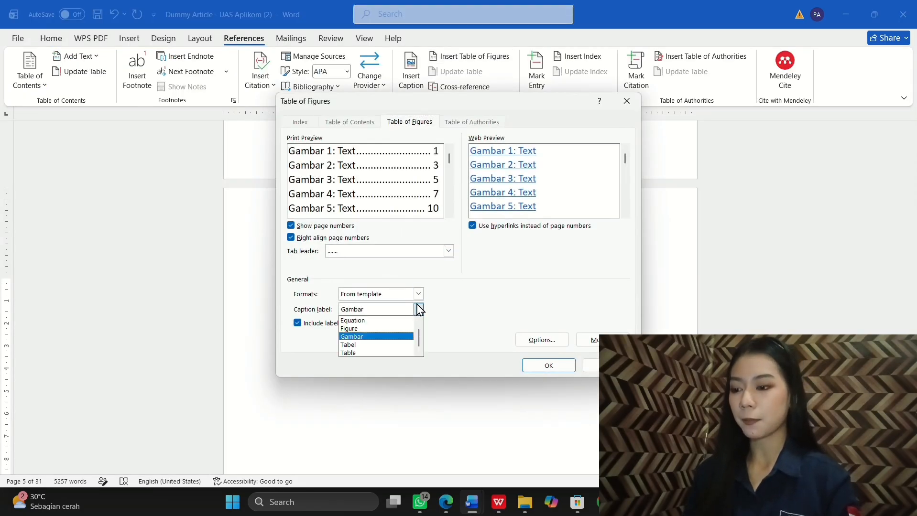
left_click(377, 345)
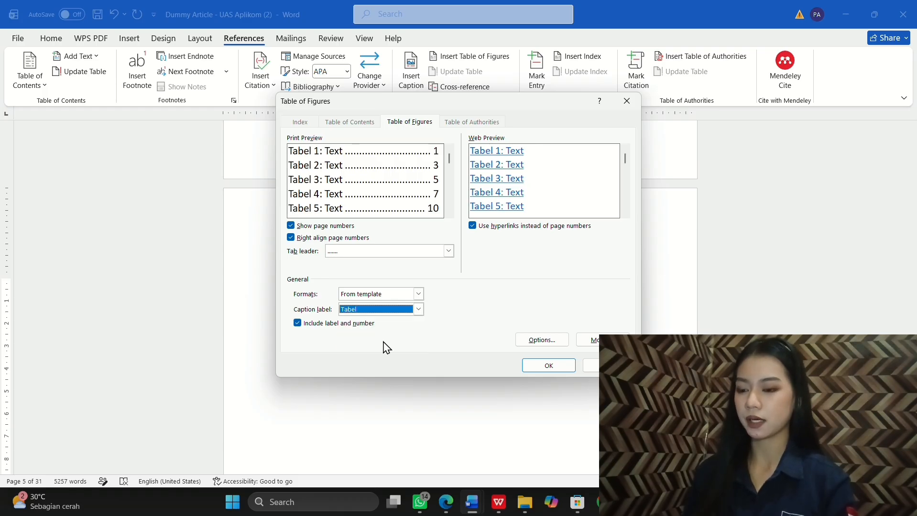
left_click(555, 365)
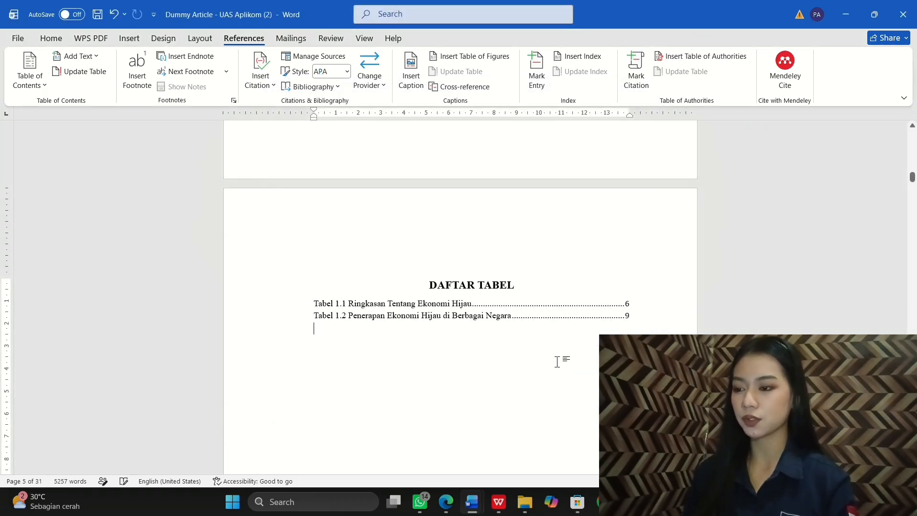
Step: Add a page break after the list of tables
scroll(510, 359, "down", 3)
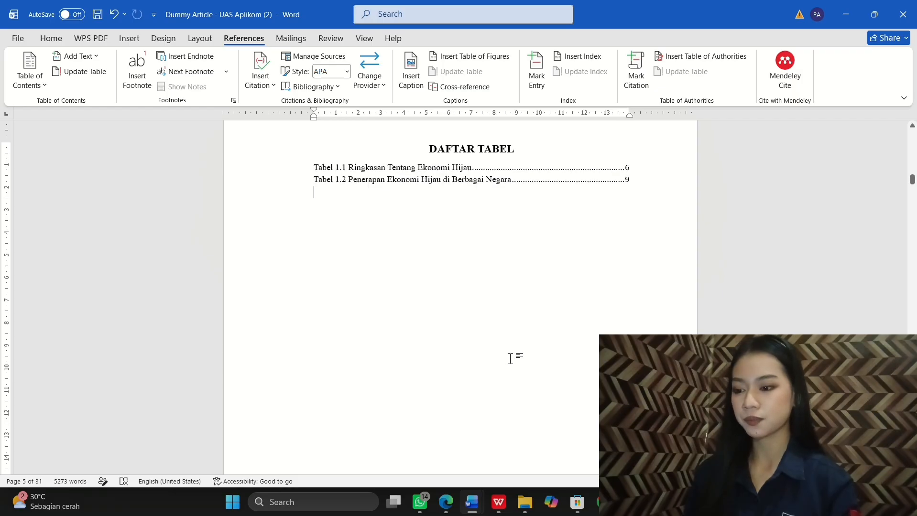
scroll(510, 358, "down", 8)
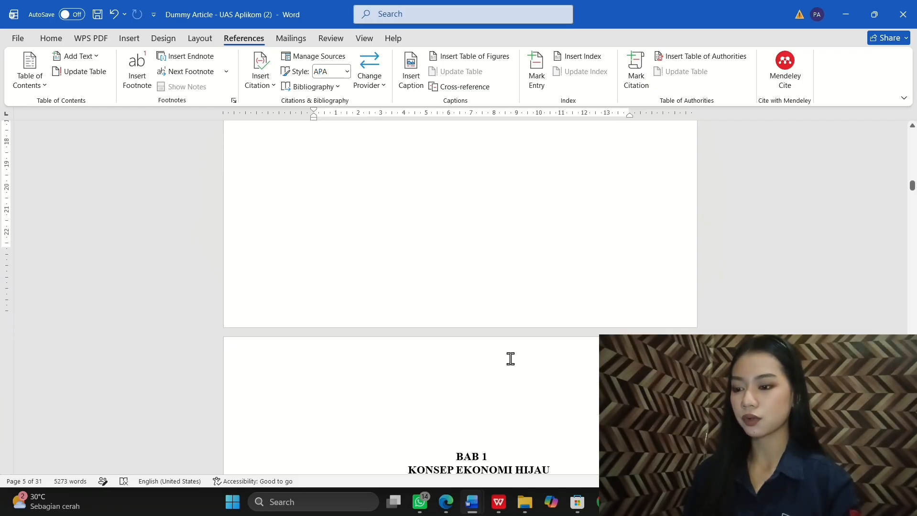
scroll(510, 359, "up", 4)
scroll(510, 359, "down", 9)
scroll(510, 358, "up", 6)
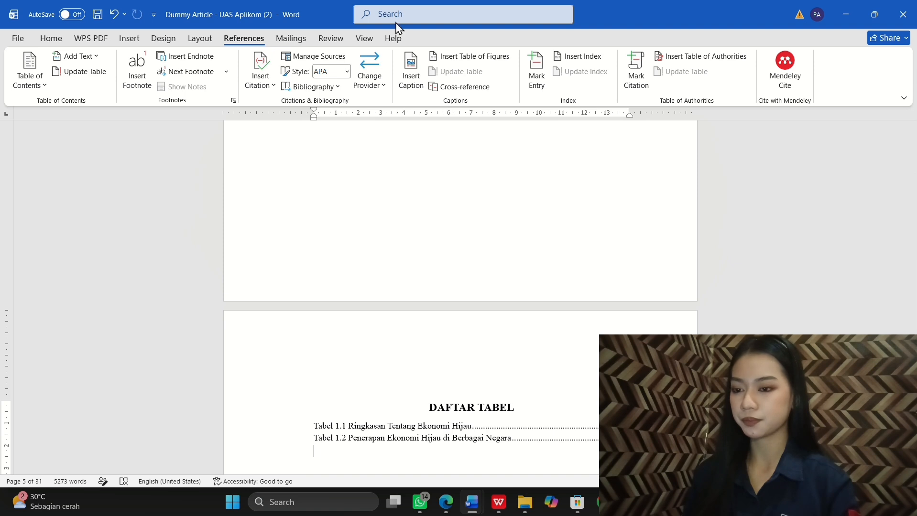
scroll(433, 199, "down", 6)
scroll(433, 198, "down", 1)
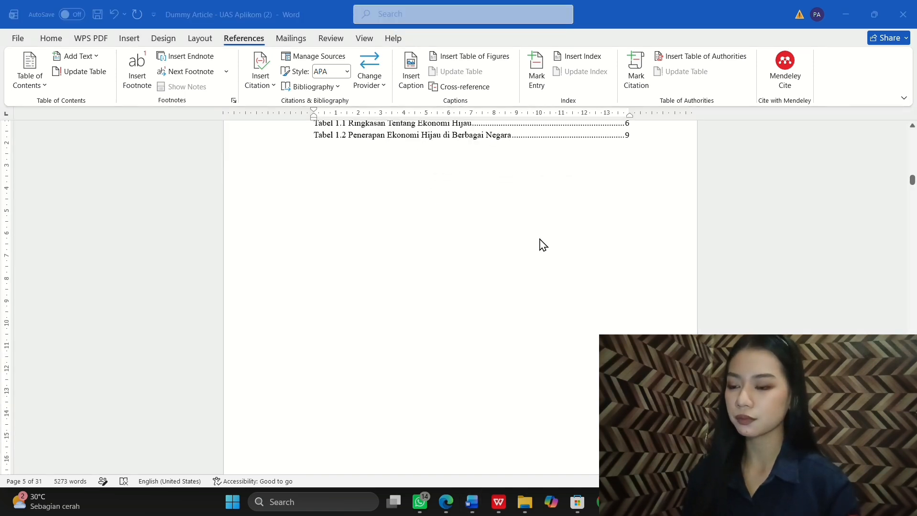
left_click(542, 245)
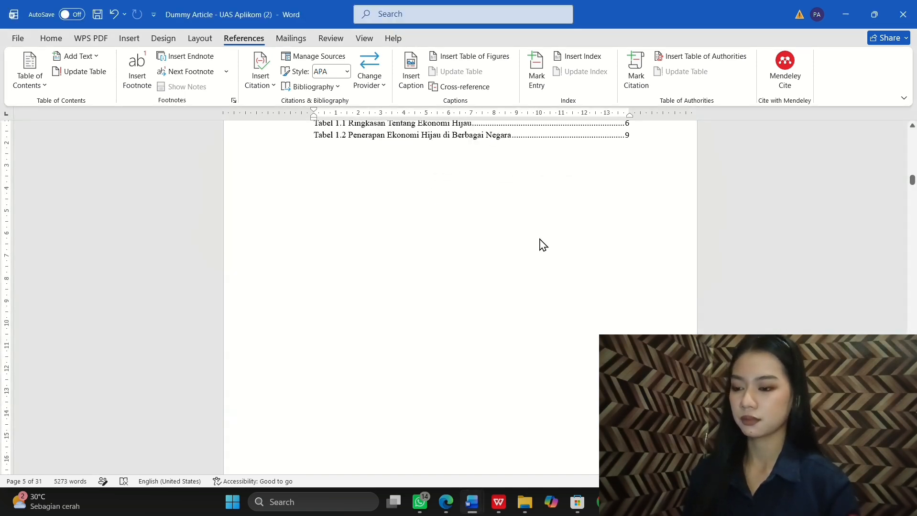
key("ctrl+Return")
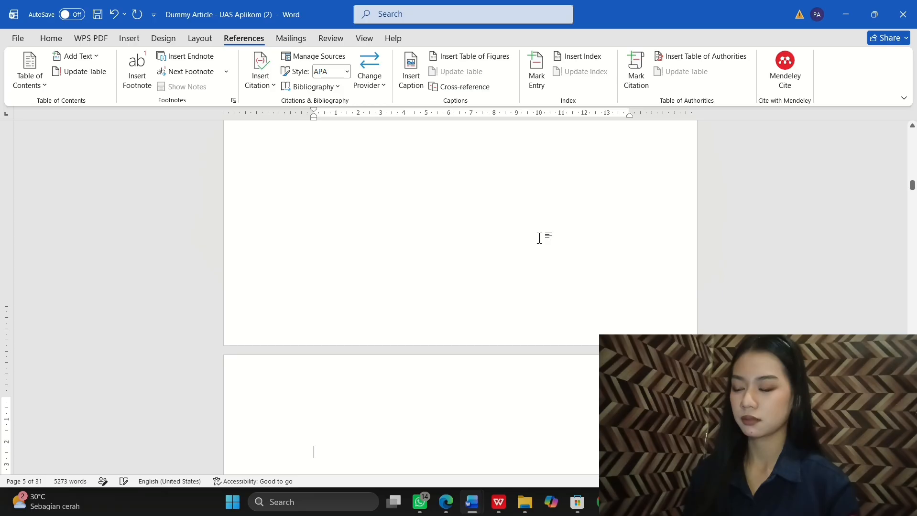
Step: Type the DAFTAR GAMBAR heading and insert a table of figures listing Gambar 1.1 and 1.2
scroll(387, 341, "down", 2)
type("DAFTAR GAMBAR")
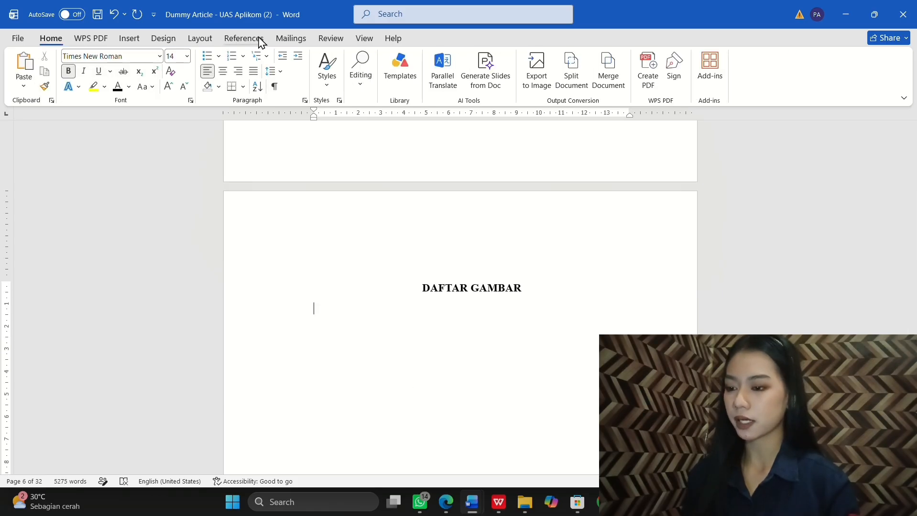
left_click(261, 41)
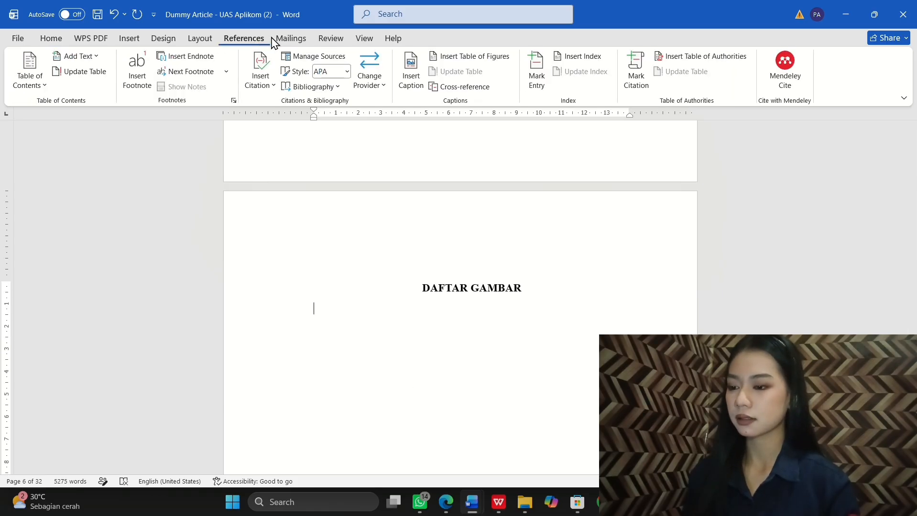
left_click(494, 62)
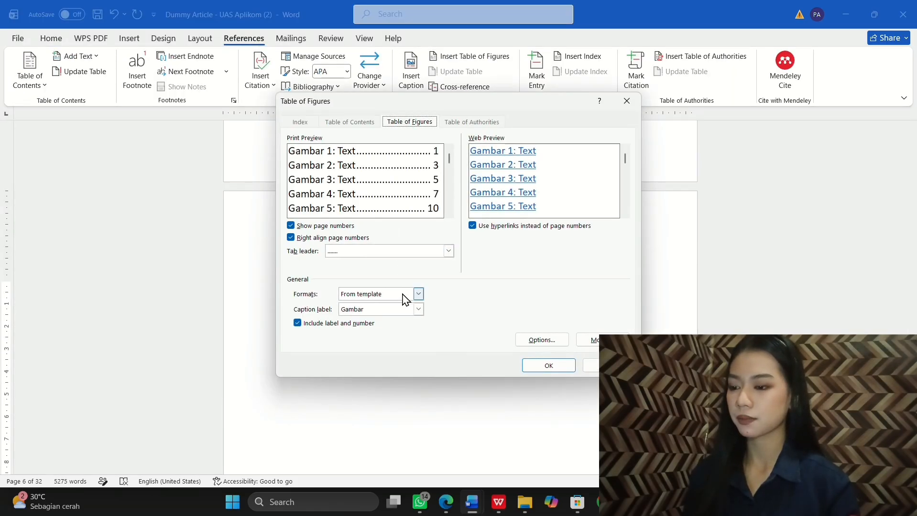
left_click(554, 366)
scroll(534, 357, "down", 5)
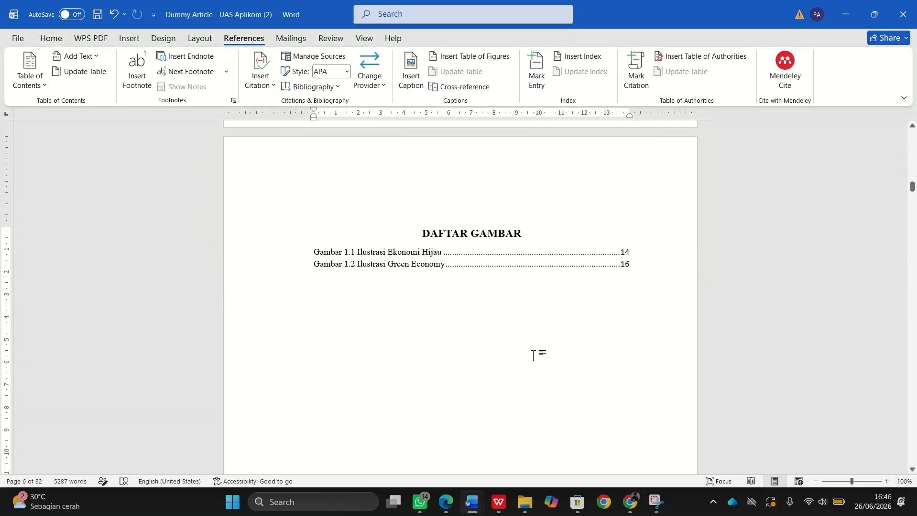
scroll(533, 357, "down", 1)
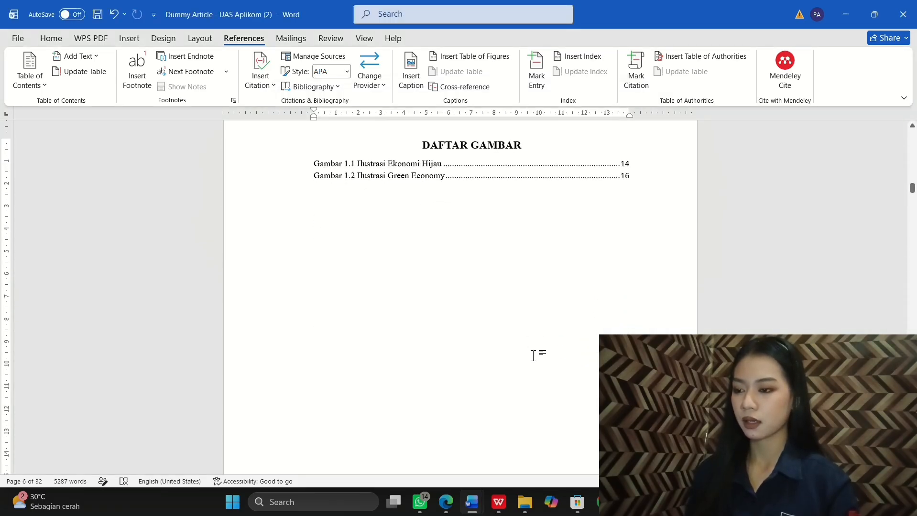
scroll(534, 356, "up", 20)
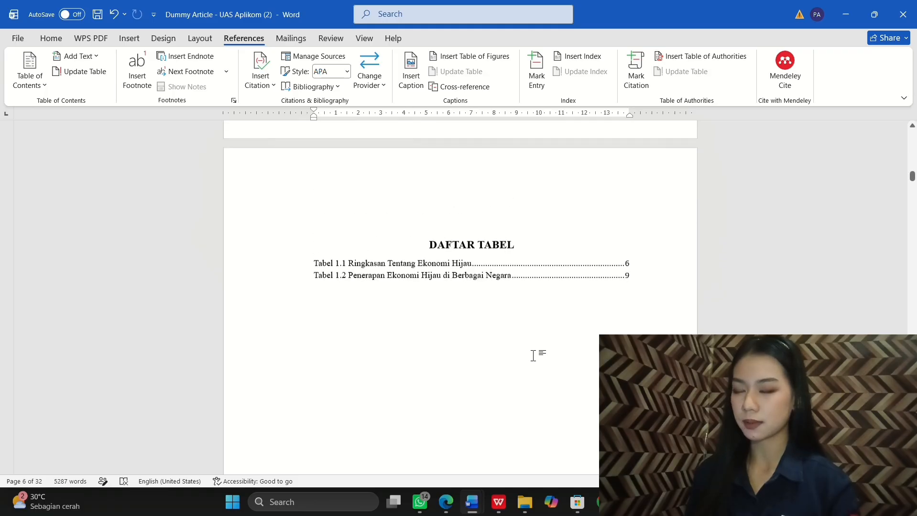
scroll(533, 355, "down", 20)
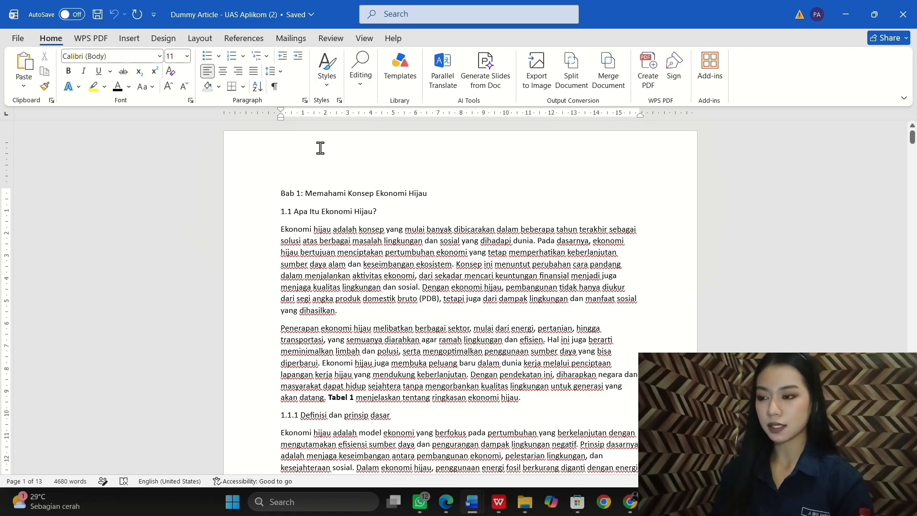
Step: Start a new multilevel list with level 1 shown as gallery Level 1 in 'BAB 1' format
left_click(267, 57)
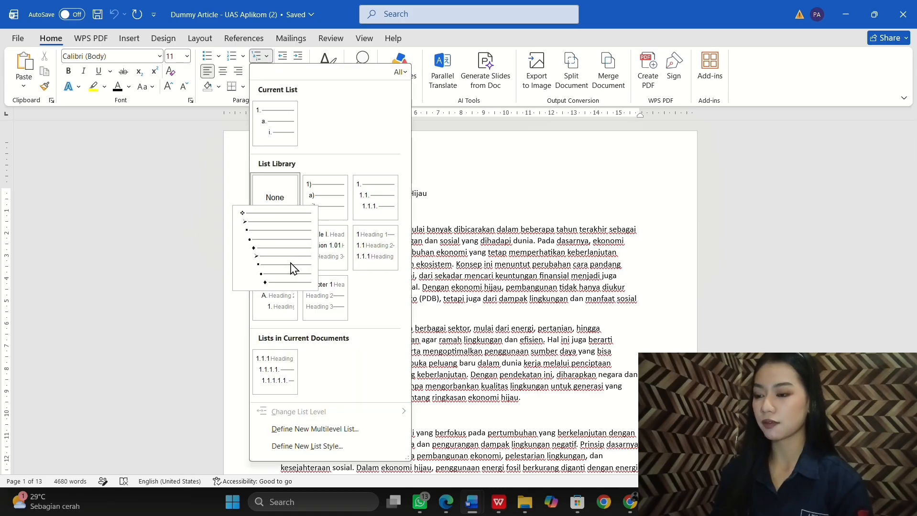
left_click(314, 432)
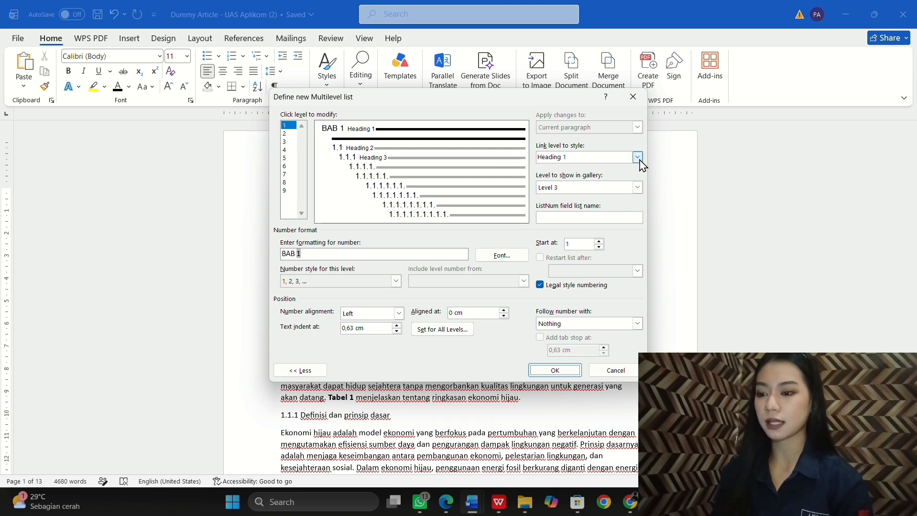
left_click(637, 188)
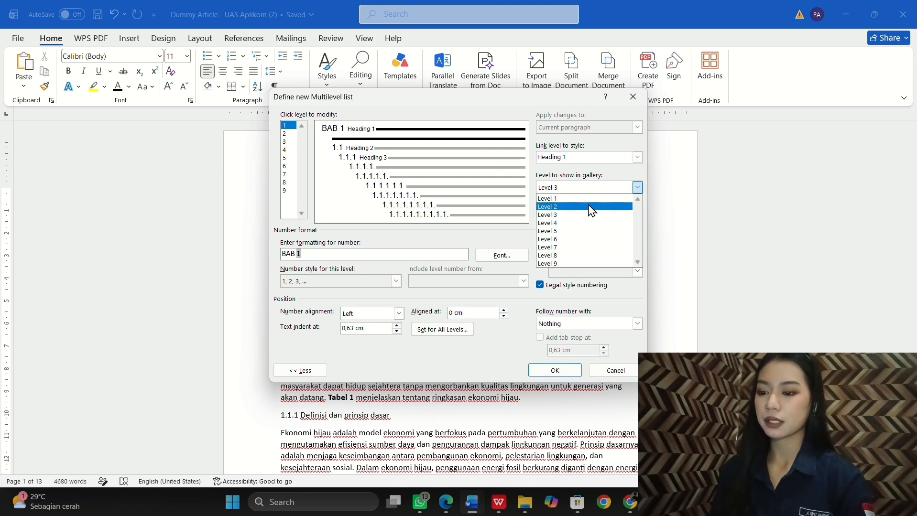
left_click(588, 197)
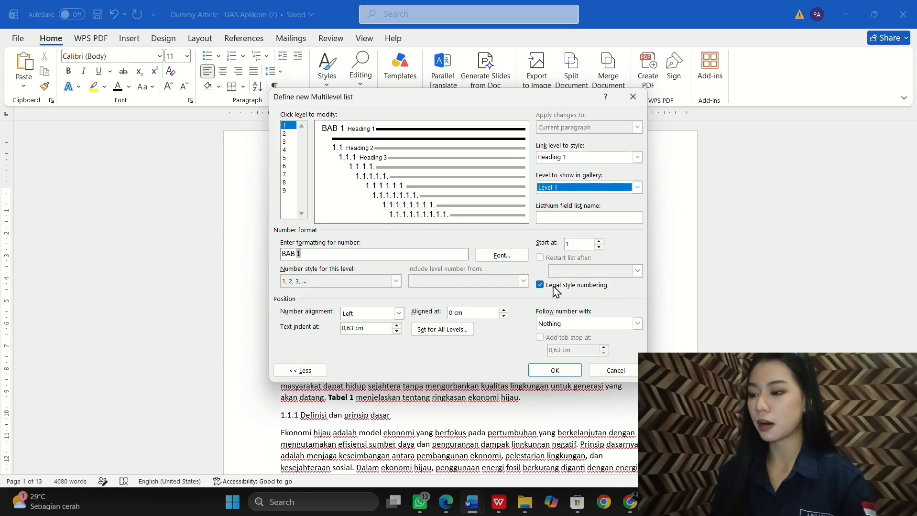
left_click(307, 256)
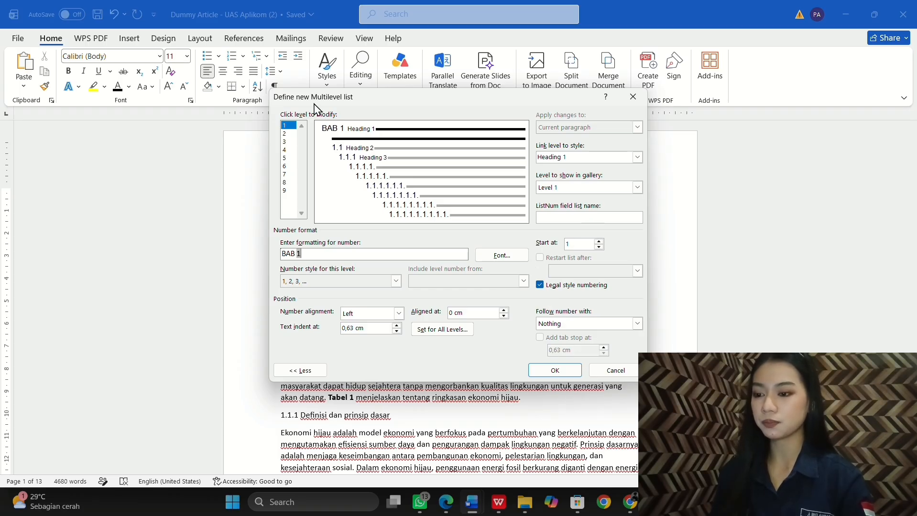
Step: Set level 2 to show as gallery Level 2, followed by a space
left_click(291, 134)
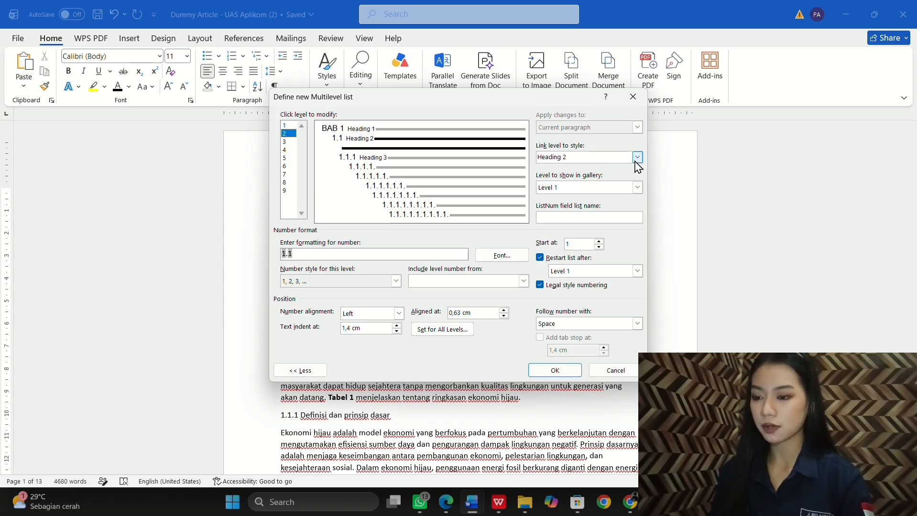
left_click(637, 188)
left_click(587, 208)
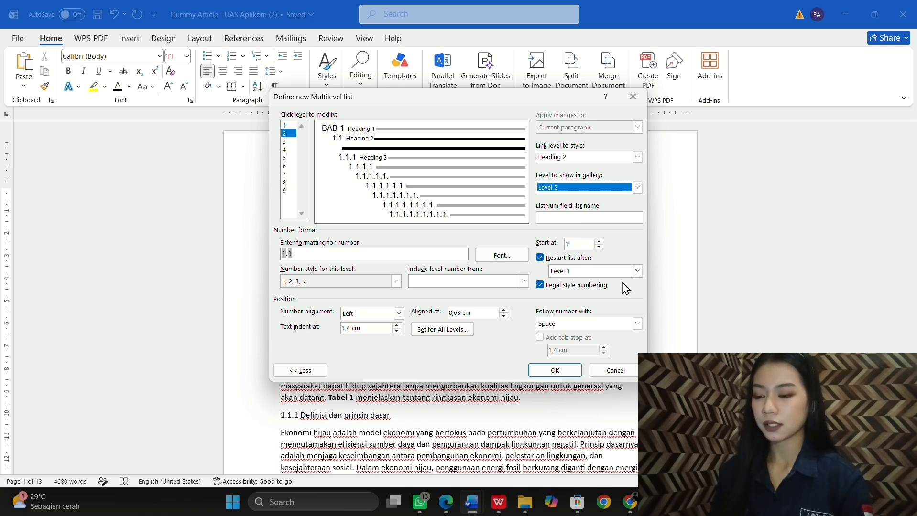
left_click(638, 325)
left_click(638, 325)
left_click(601, 342)
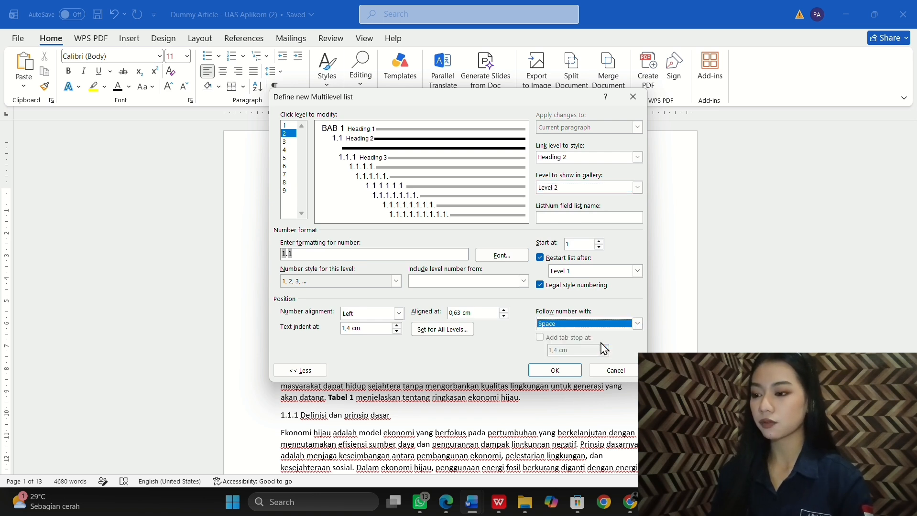
Step: Rebuild the level 2 format as '1.1' from the chapter number, using 1, 2, 3 digits
left_click(335, 249)
key("BackSpace")
key("BackSpace")
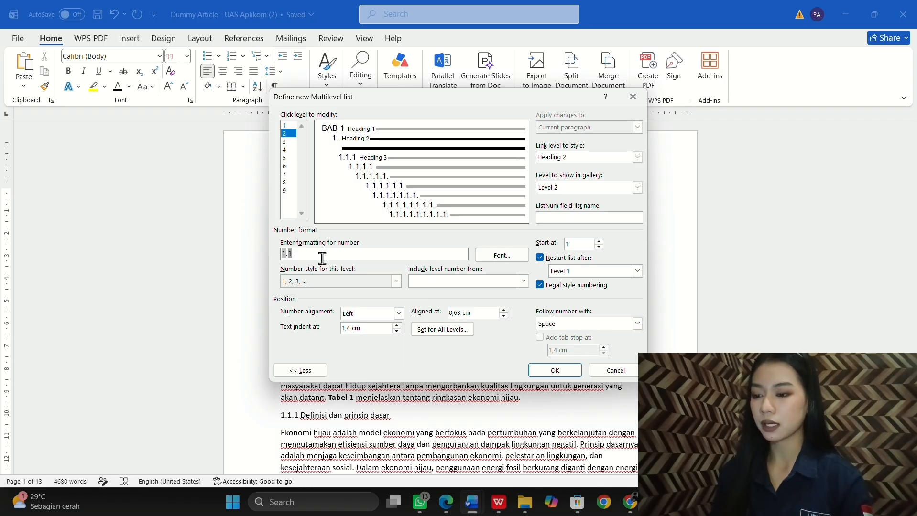
key("BackSpace")
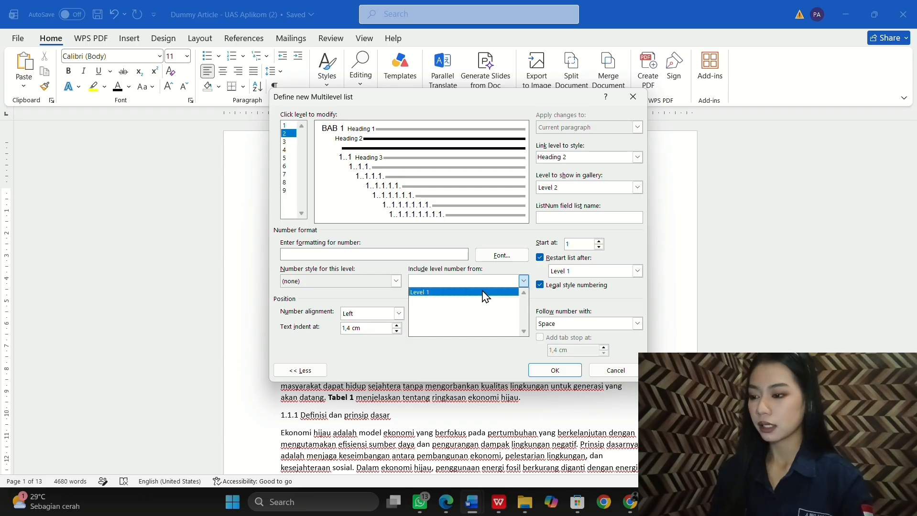
left_click(486, 292)
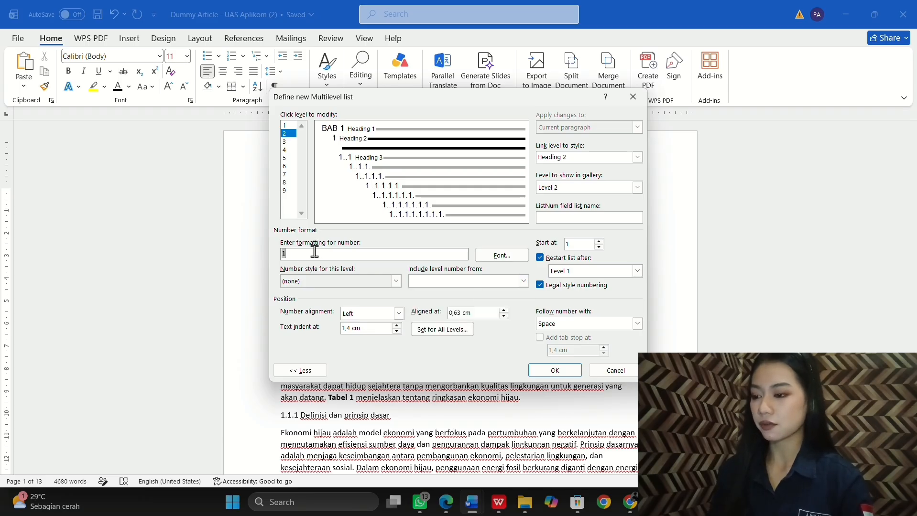
type(".")
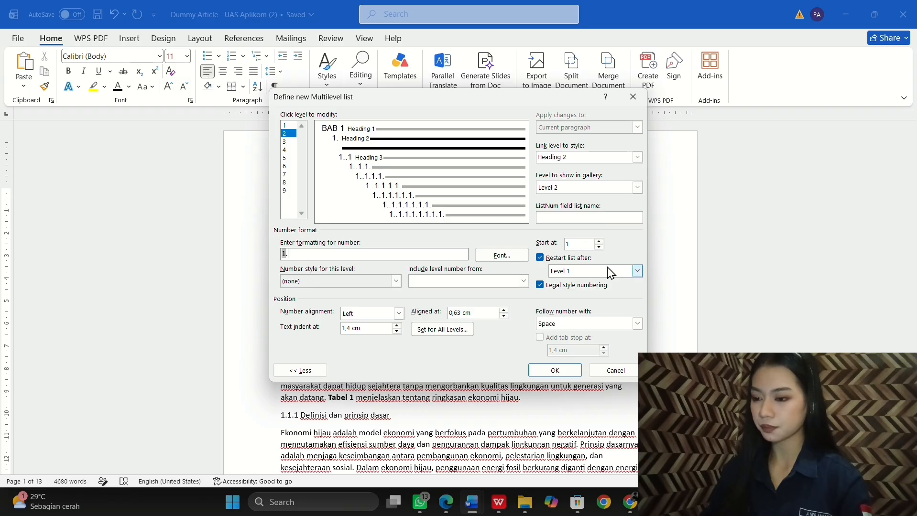
left_click(538, 284)
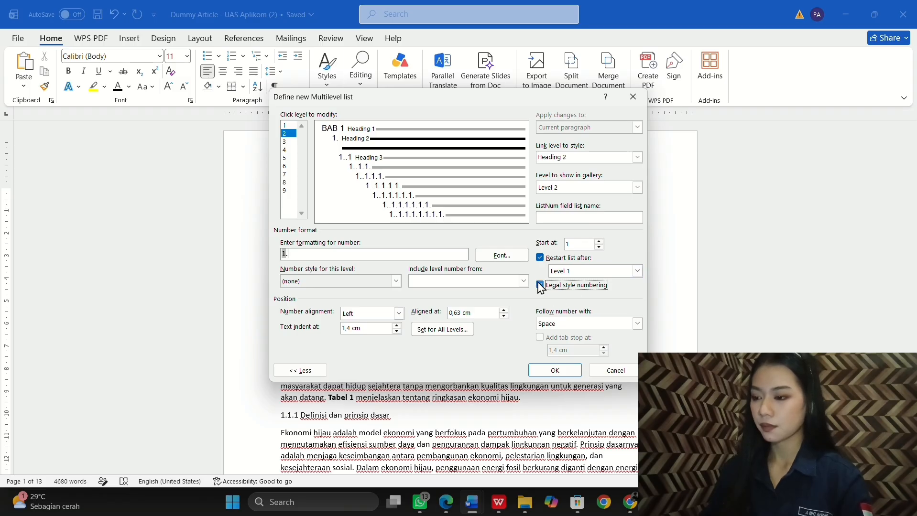
left_click(396, 282)
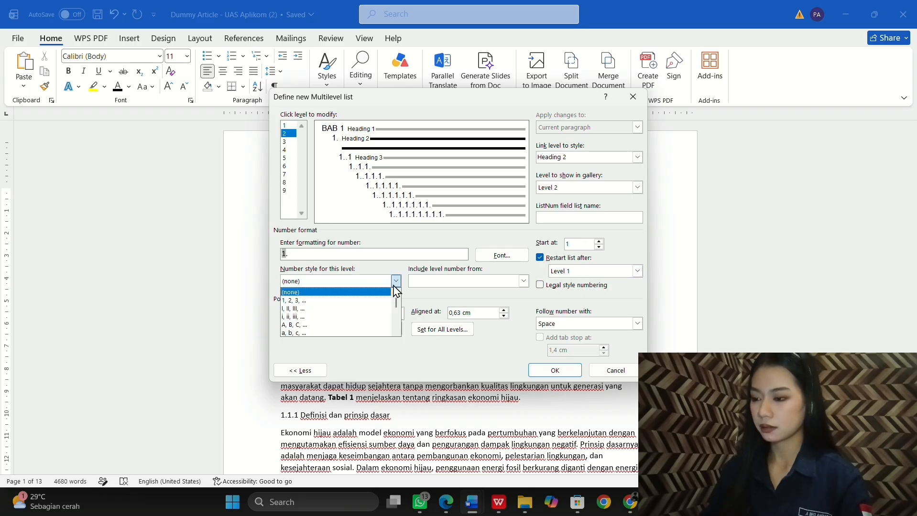
left_click(340, 301)
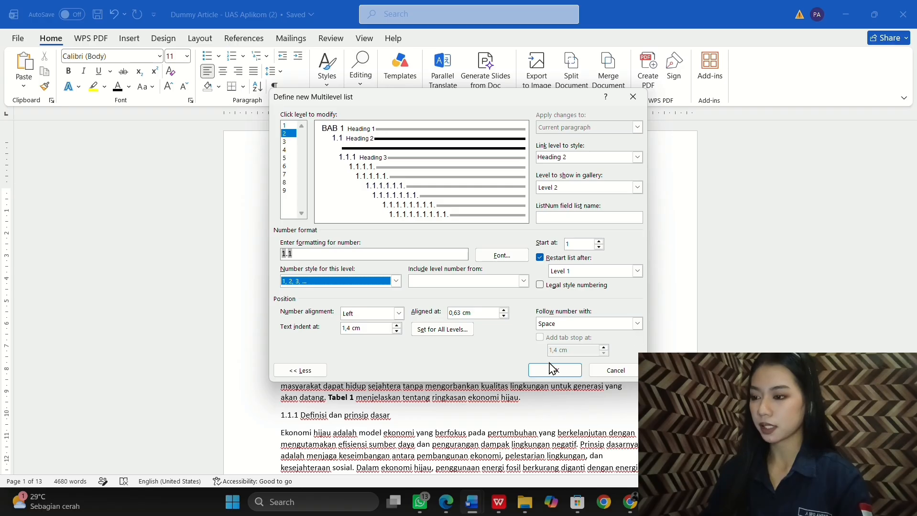
left_click(281, 141)
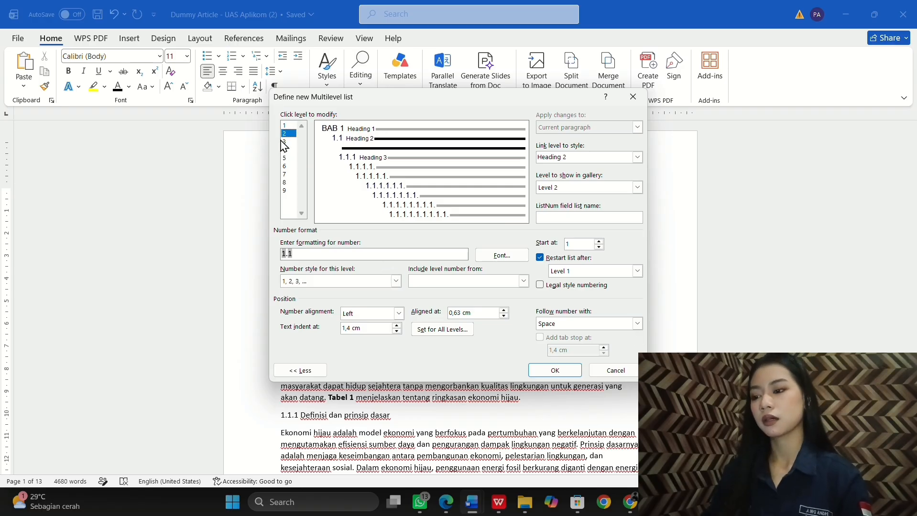
left_click(285, 141)
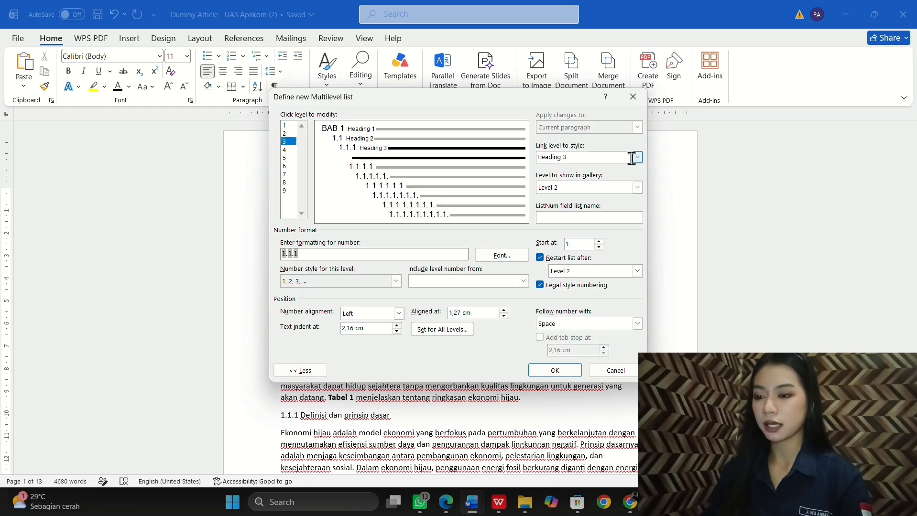
Step: Set level 3 to show as gallery Level 3 and clear its number format
left_click(637, 188)
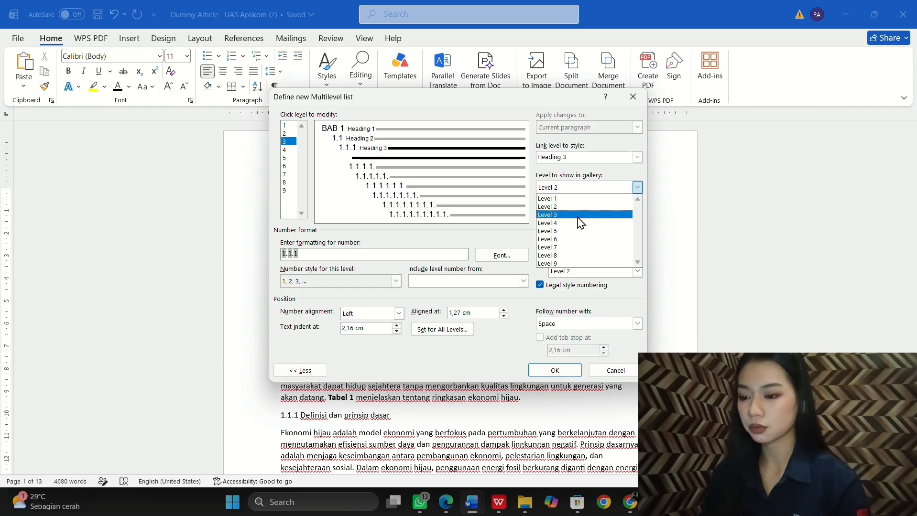
left_click(581, 215)
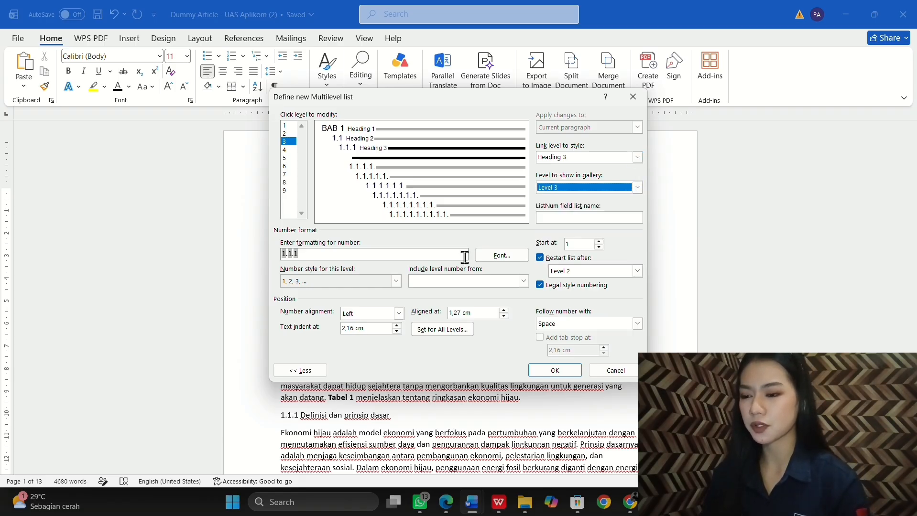
left_click(540, 285)
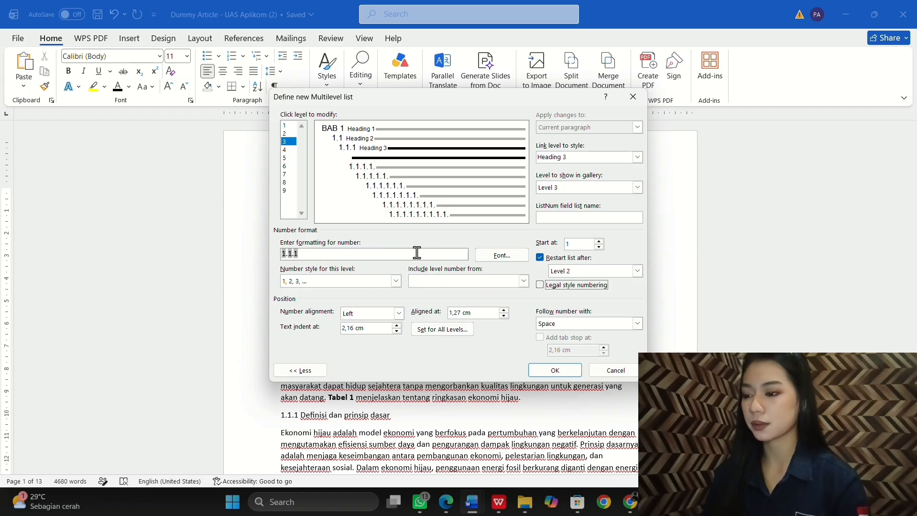
left_click(447, 254)
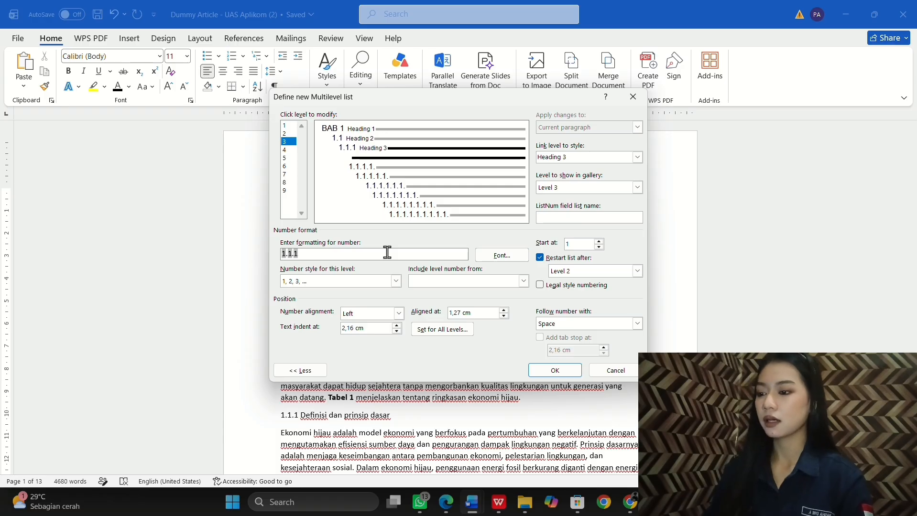
key("BackSpace")
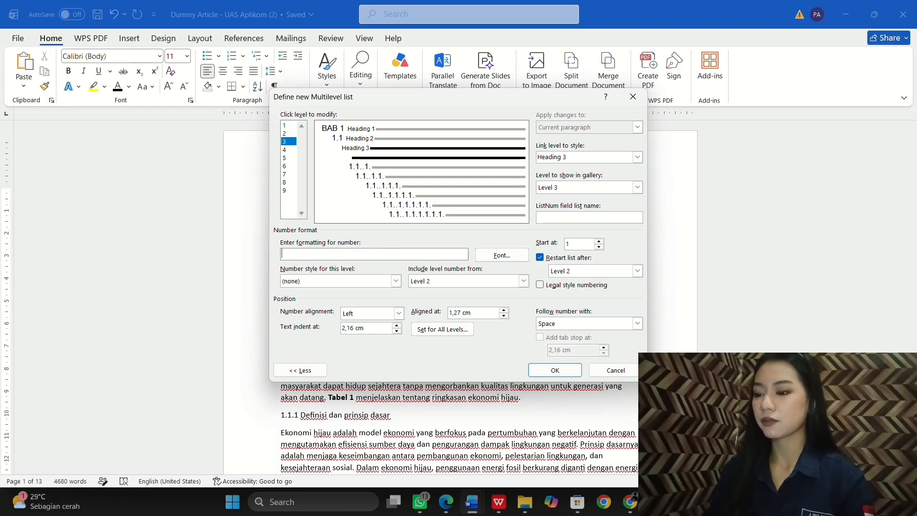
Step: Rebuild level 3 as '1.1.1' from levels 1 and 2, with 1, 2, 3 digits and legal style
left_click(524, 282)
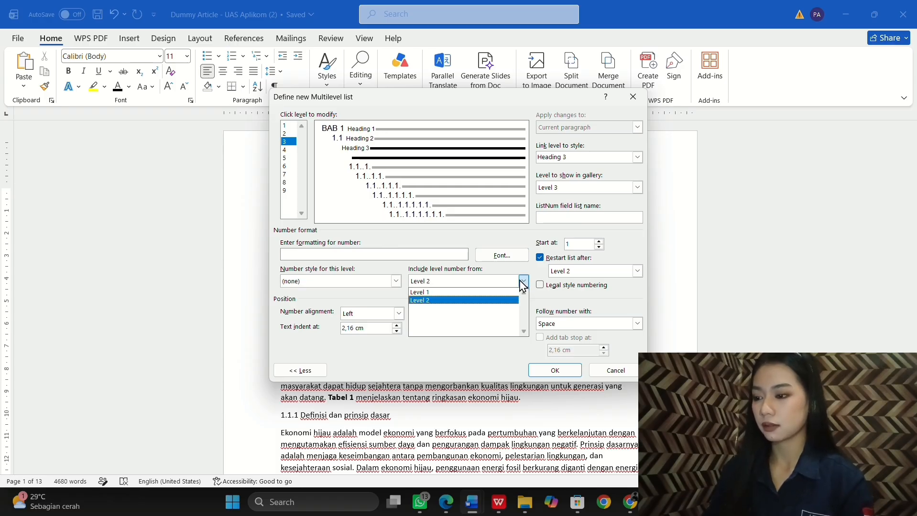
left_click(468, 290)
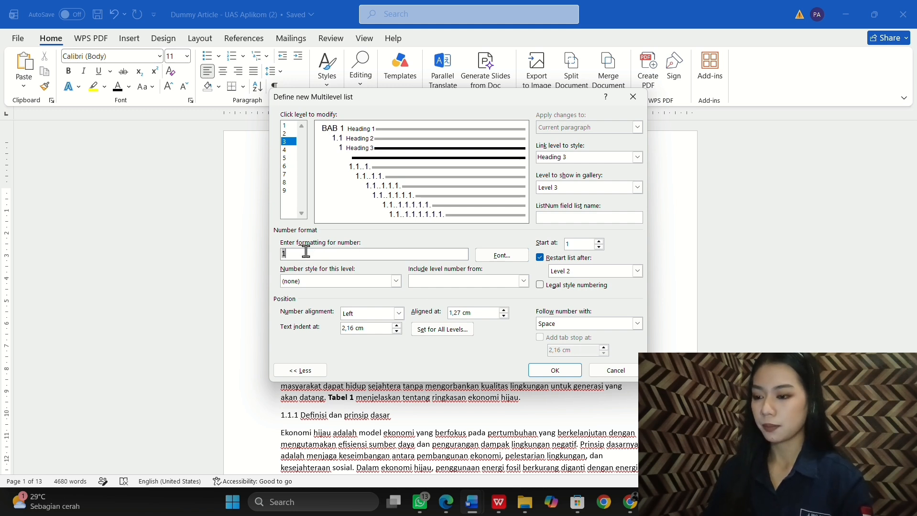
type(".")
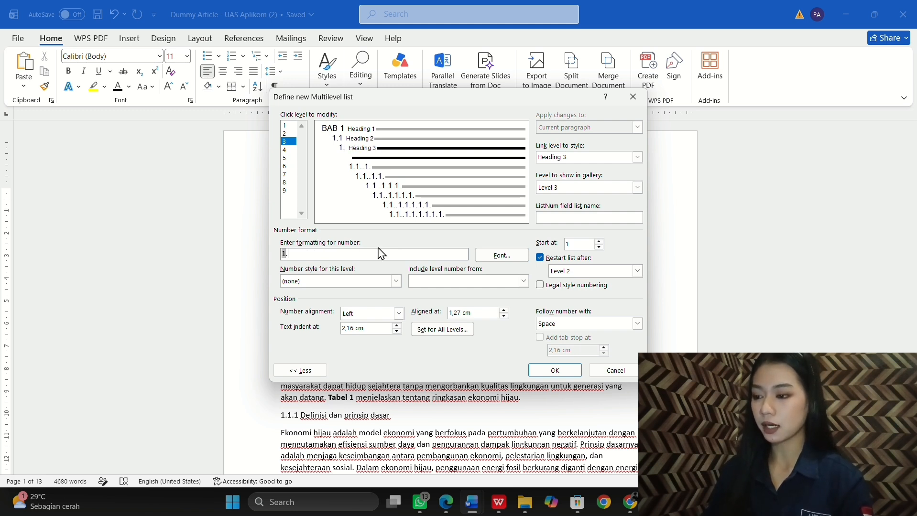
left_click(524, 281)
left_click(468, 299)
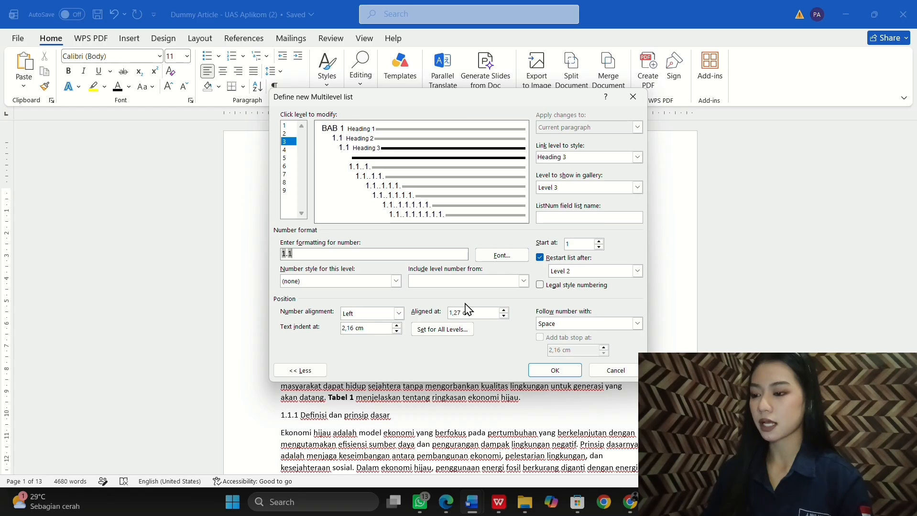
type(".")
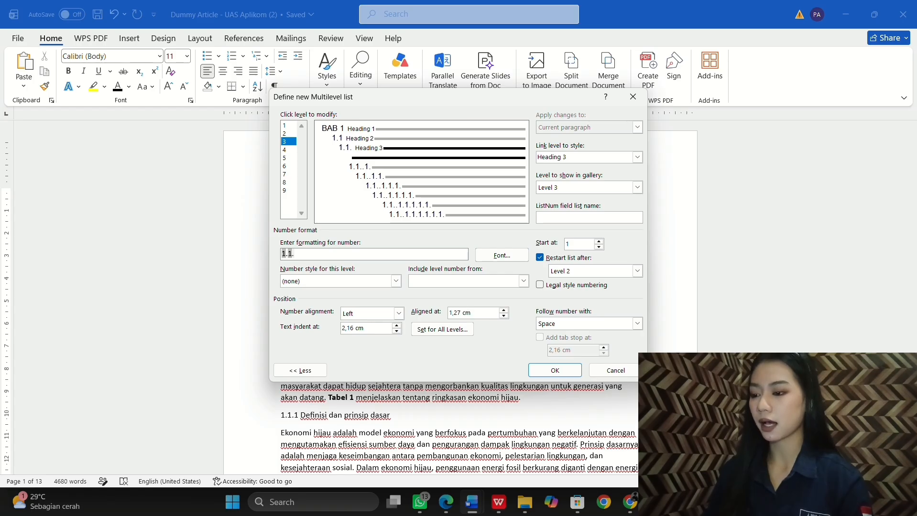
left_click(395, 281)
left_click(365, 300)
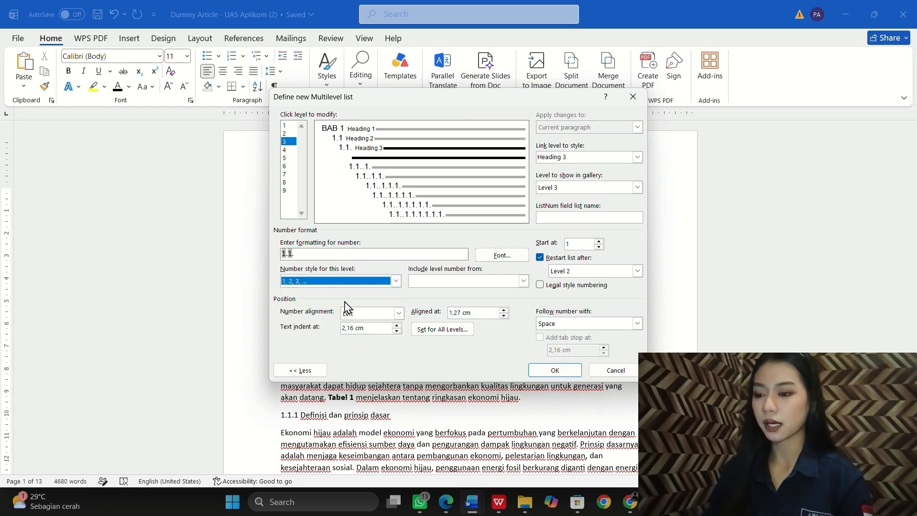
left_click(540, 286)
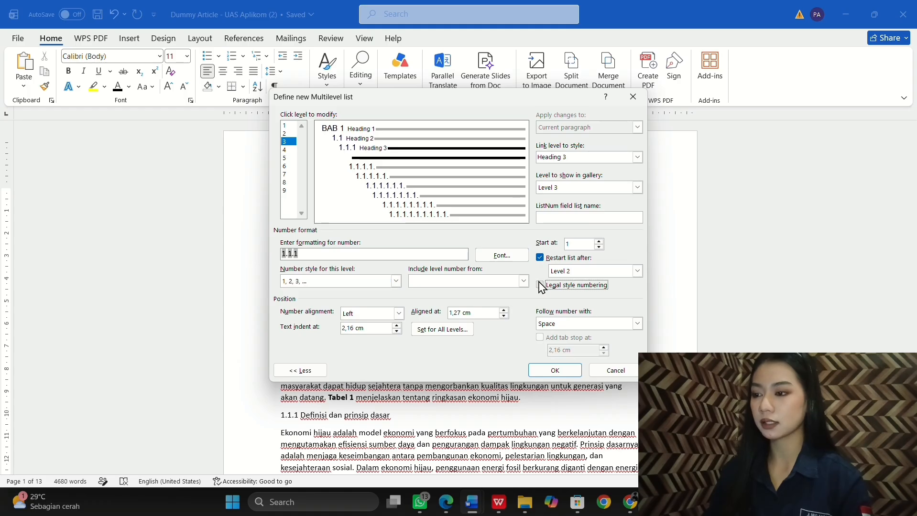
left_click(541, 286)
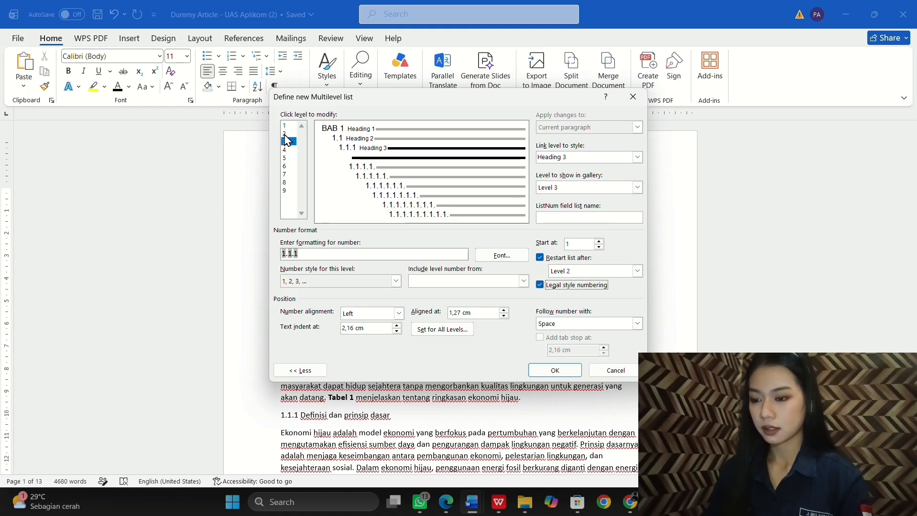
Step: Turn on legal style numbering for level 2 and confirm the multilevel list
left_click(285, 134)
left_click(541, 286)
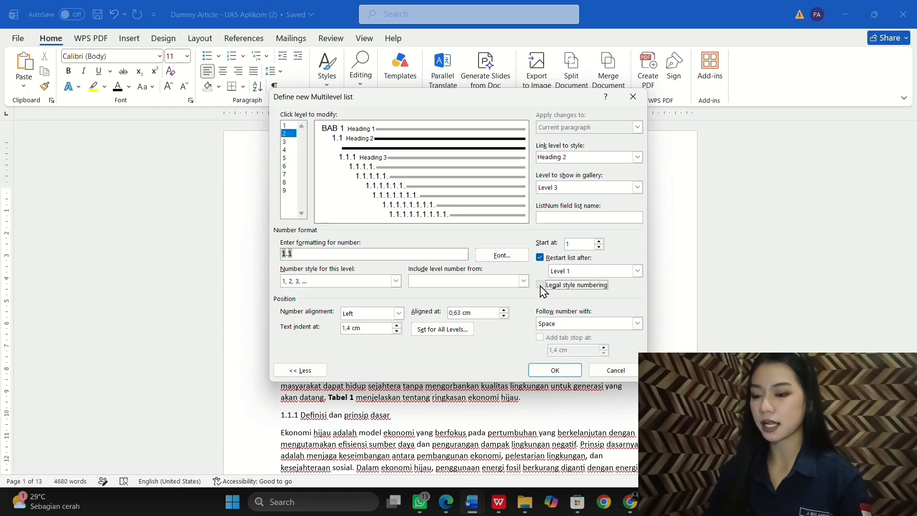
left_click(541, 286)
left_click(286, 142)
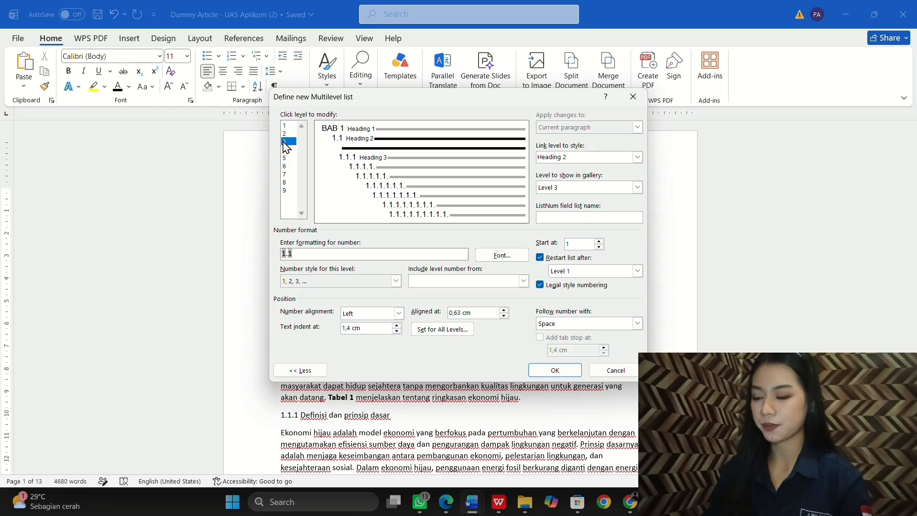
left_click(555, 371)
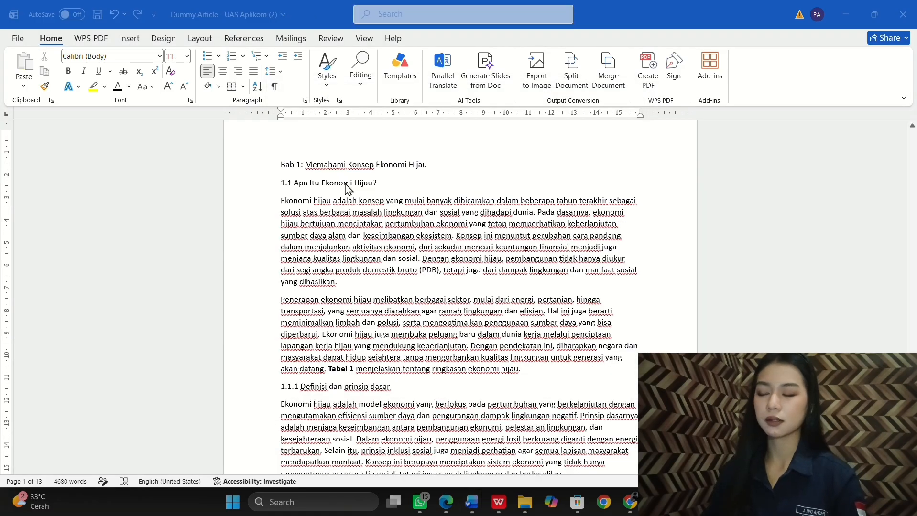
Step: Make the first heading line a Heading 1 with the BAB 1 multilevel chapter numbering
scroll(345, 184, "down", 1)
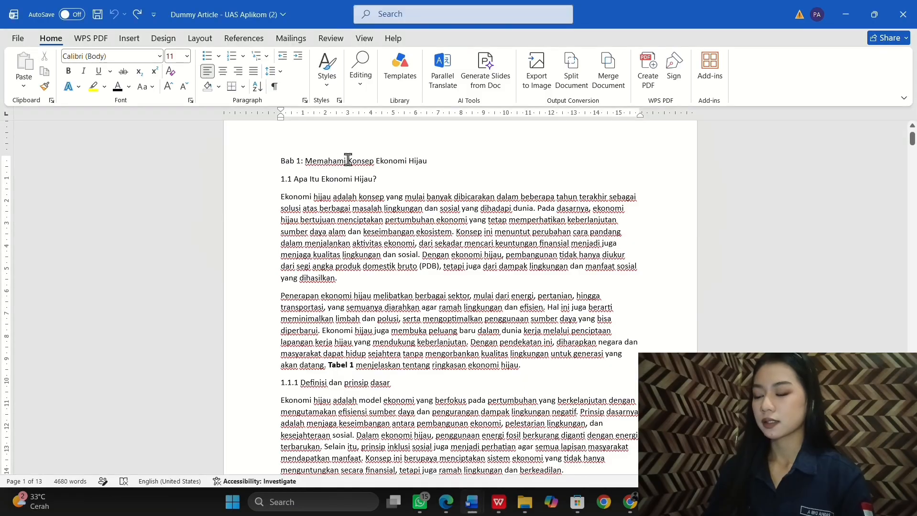
left_click_drag(426, 161, 278, 168)
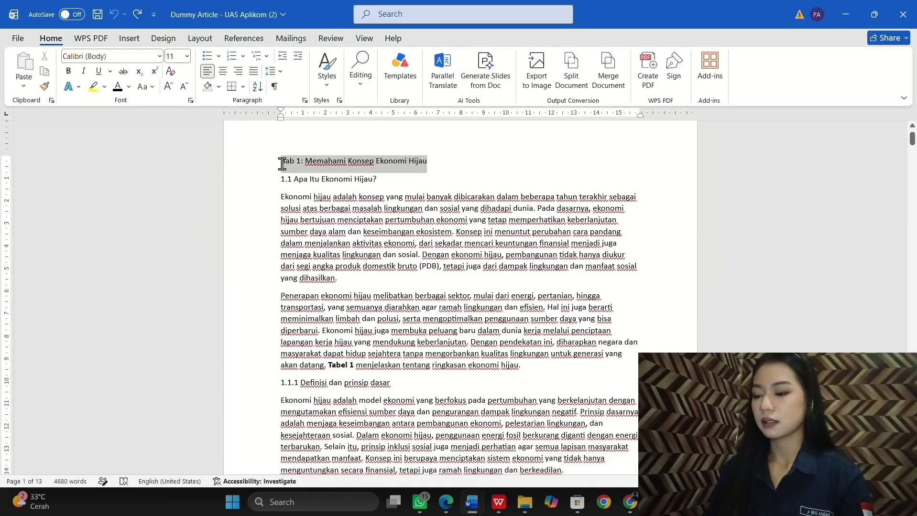
left_click(328, 91)
left_click(344, 139)
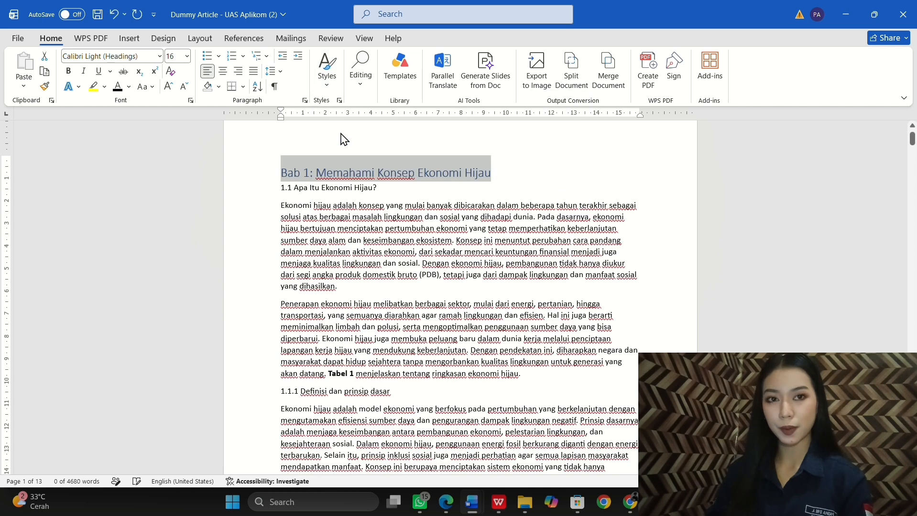
left_click(263, 58)
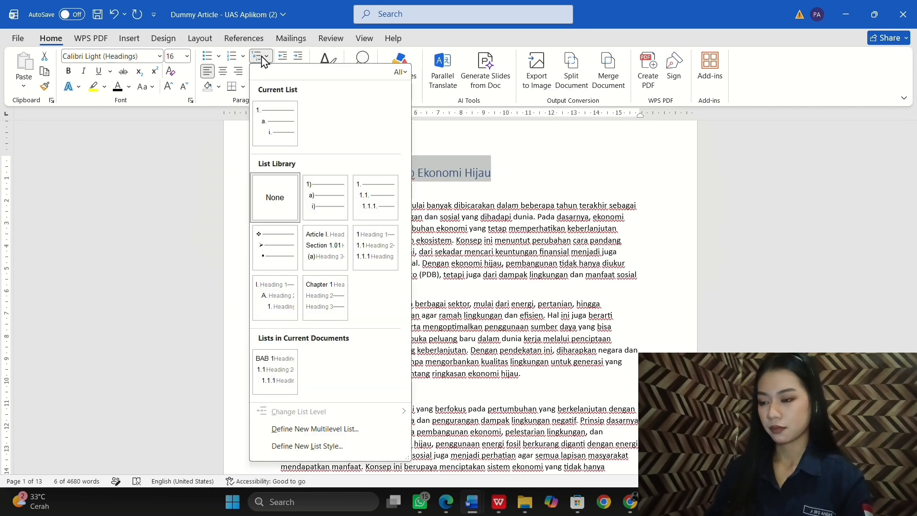
left_click(270, 380)
Step: Delete the redundant 'Bab 1: Memahami' prefix and colour the BAB 1 label black
left_click(346, 175)
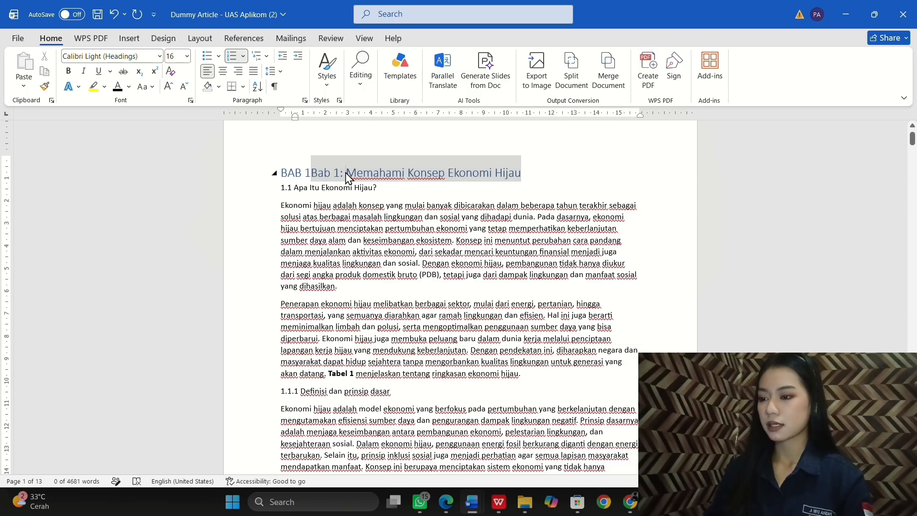
left_click_drag(346, 175, 311, 175)
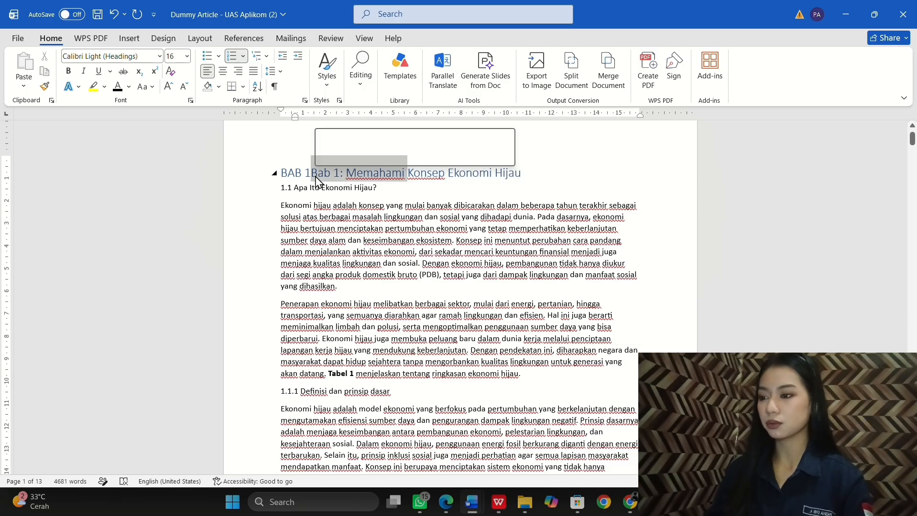
key("Delete")
key("shift+Home")
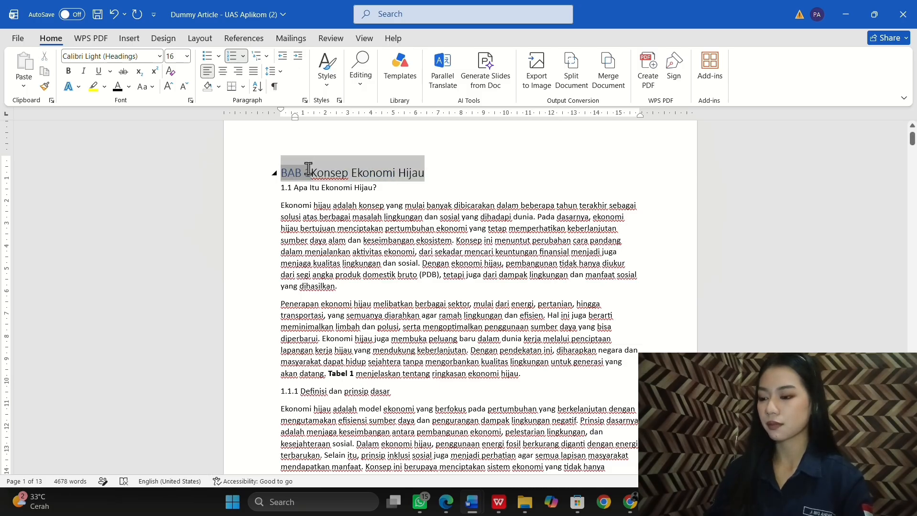
left_click(117, 87)
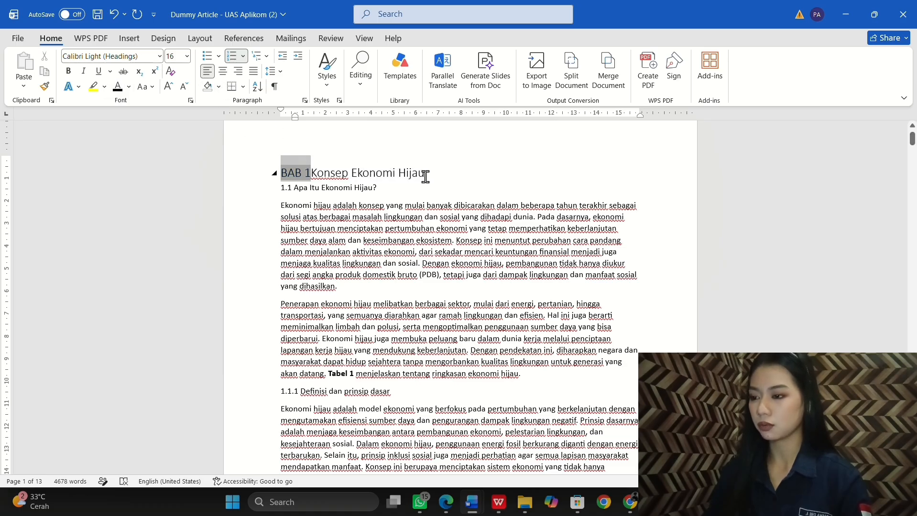
Step: Centre the chapter heading and move 'Konsep Ekonomi Hijau' onto its own line below BAB 1
left_click_drag(425, 177, 285, 173)
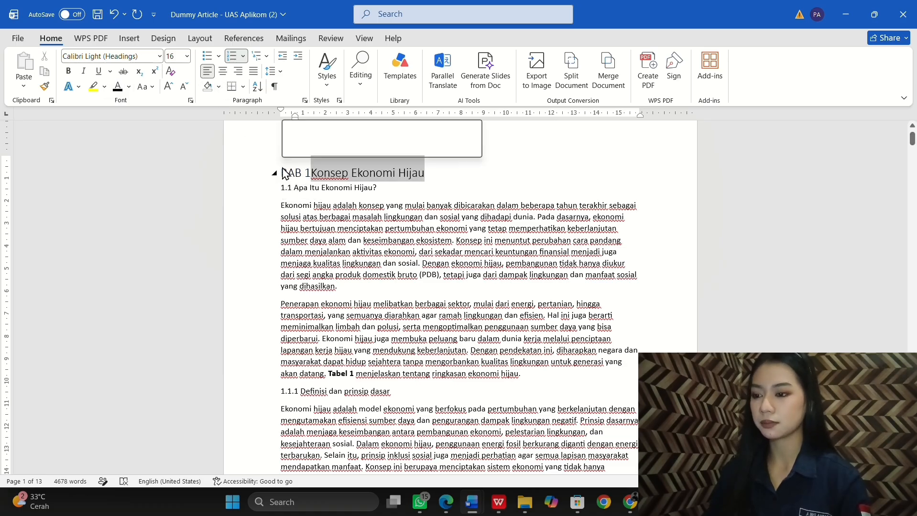
left_click(224, 73)
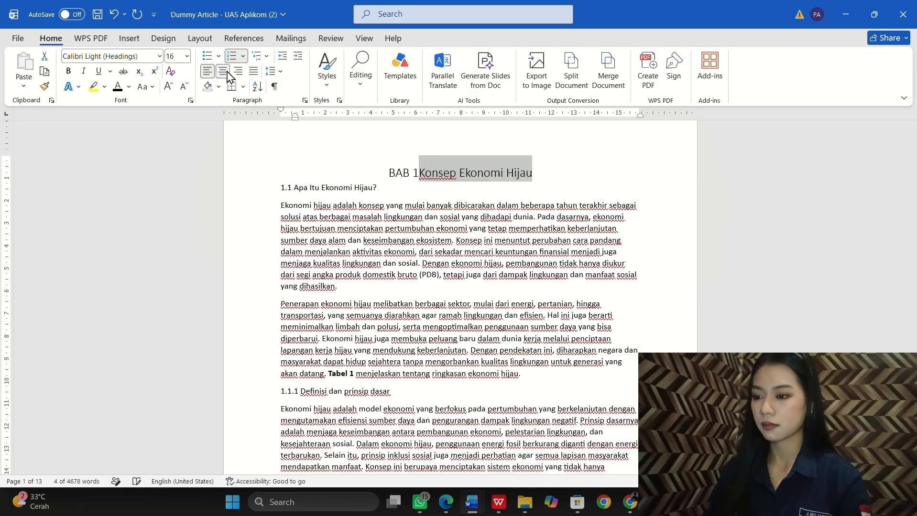
left_click(418, 169)
left_click(420, 169)
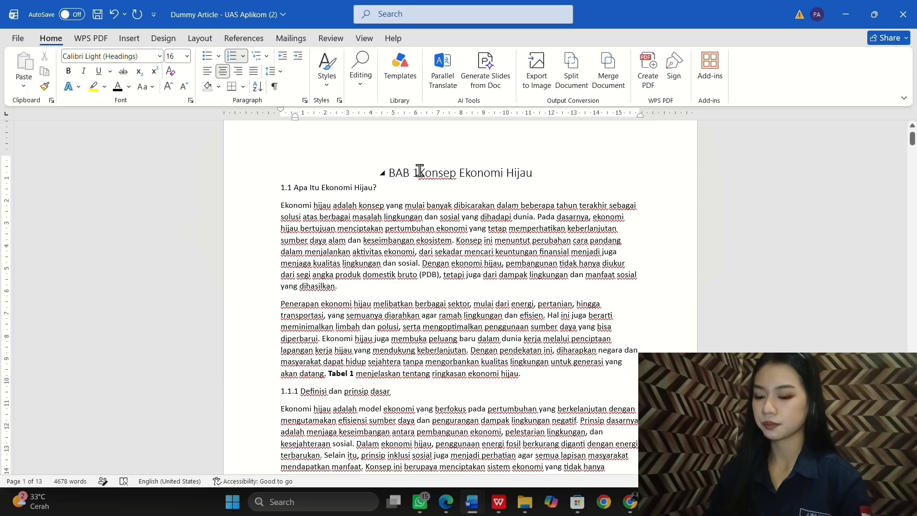
key("shift+Return")
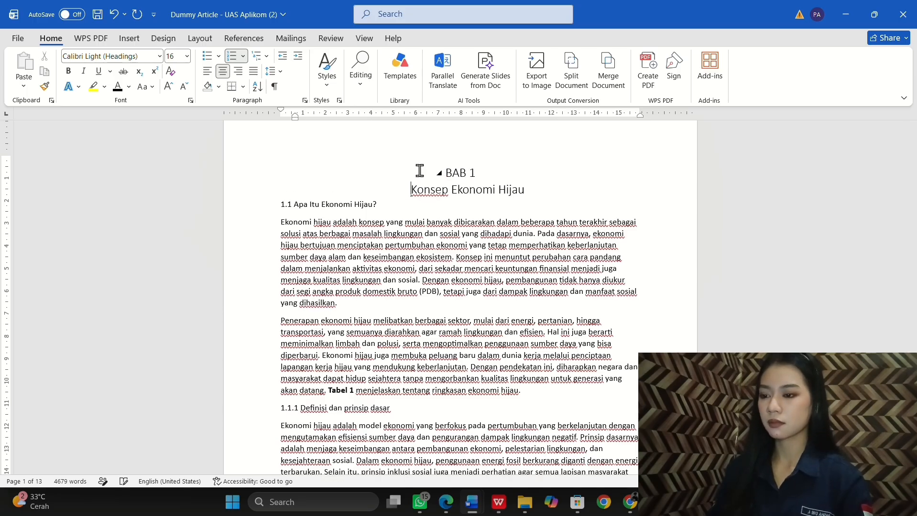
Step: Resize both lines of the BAB 1 chapter heading to 14 pt
left_click_drag(528, 194, 434, 173)
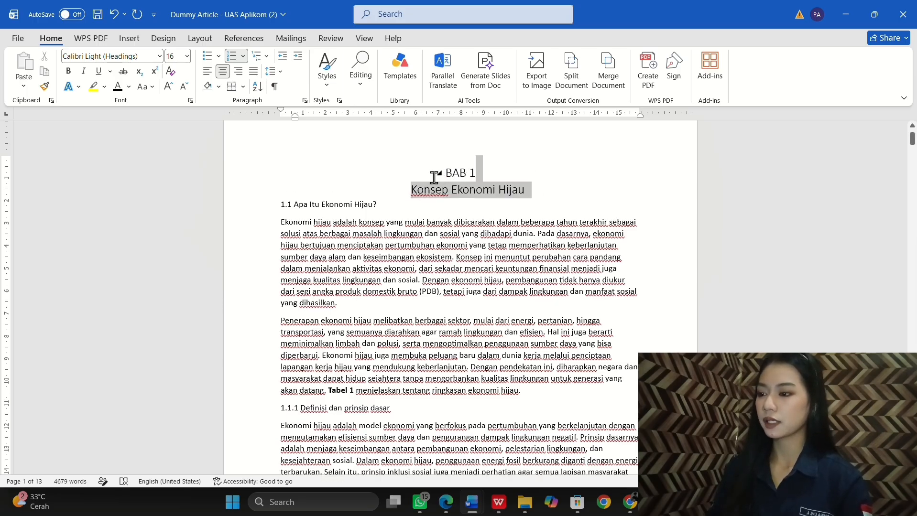
left_click(187, 56)
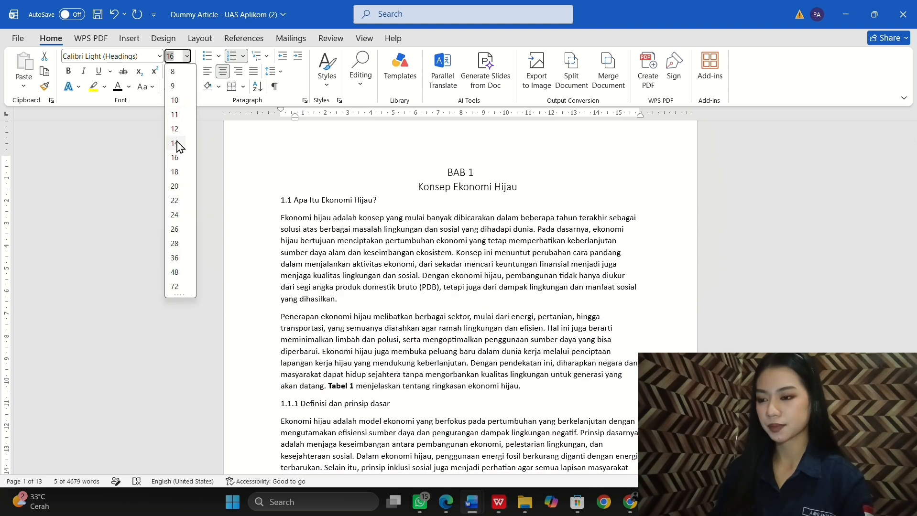
left_click(175, 144)
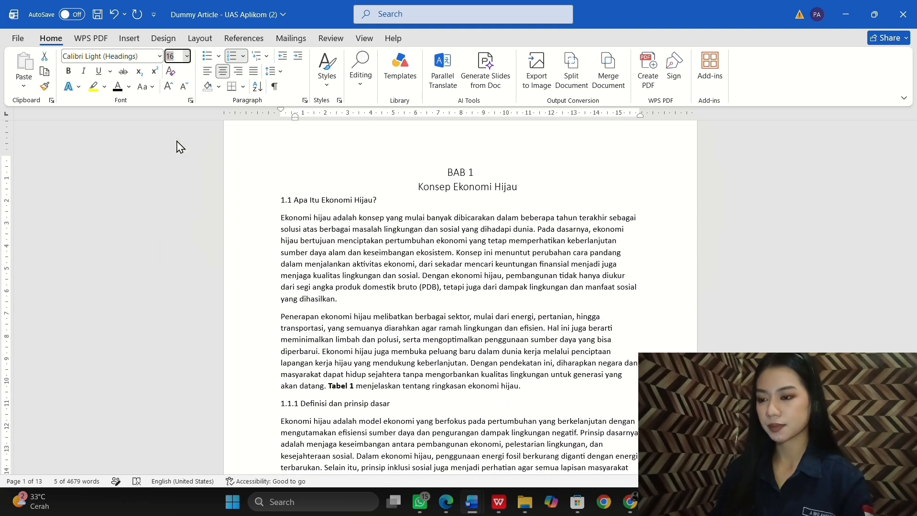
left_click(412, 192)
scroll(402, 186, "down", 1)
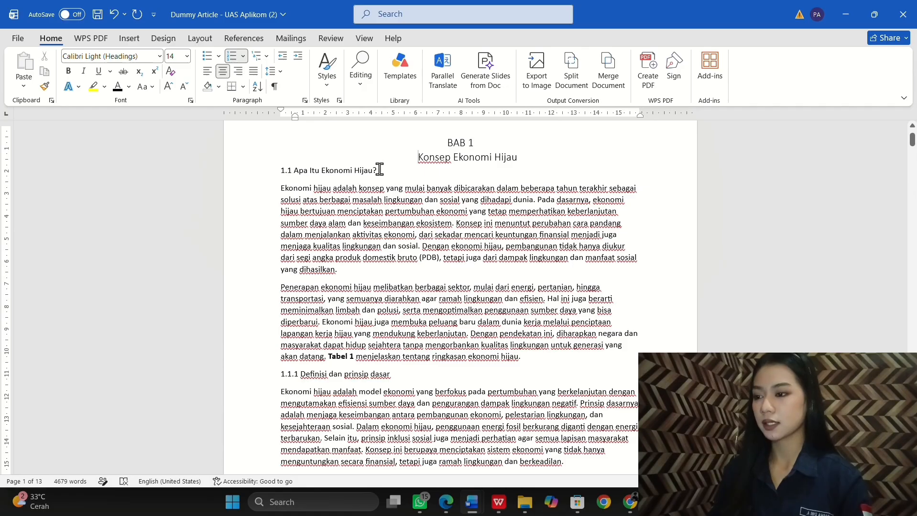
left_click_drag(379, 169, 281, 171)
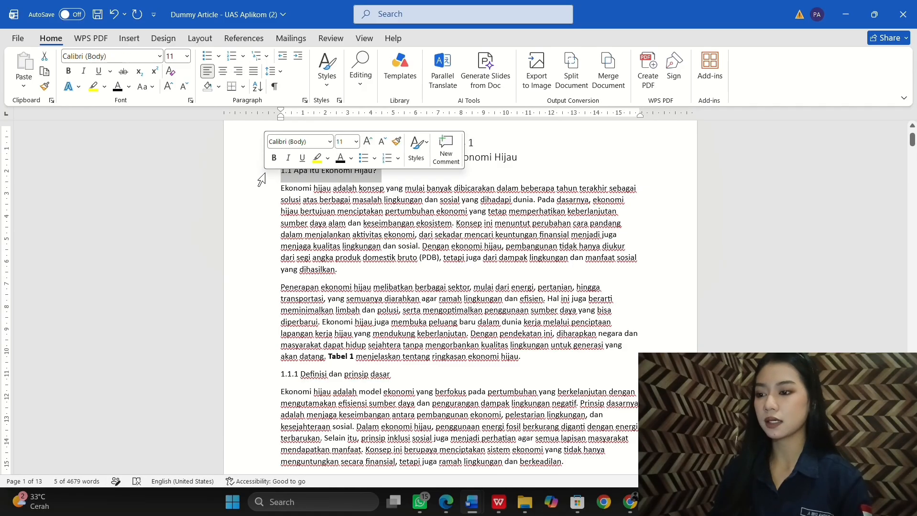
Step: Apply the 1.1 Heading style to 'Apa Itu Ekonomi Hijau?' and delete its duplicate typed 1.1
left_click(327, 86)
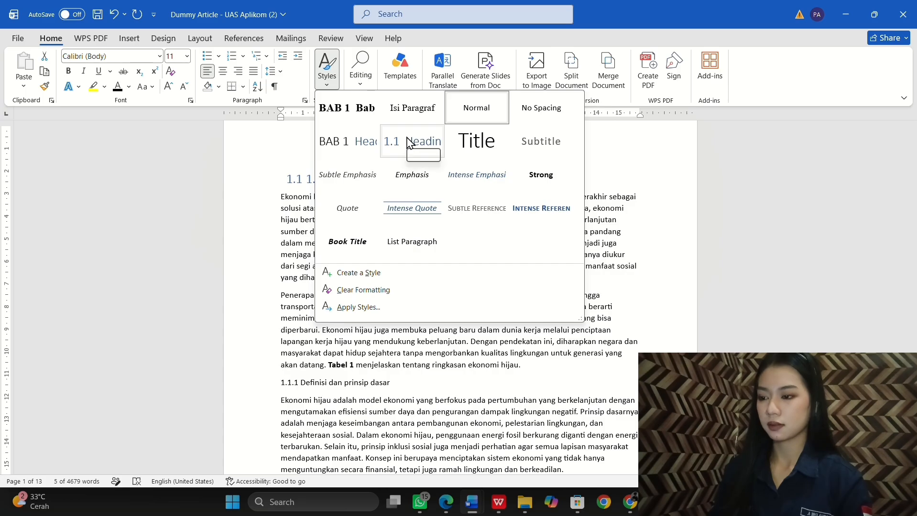
left_click(409, 143)
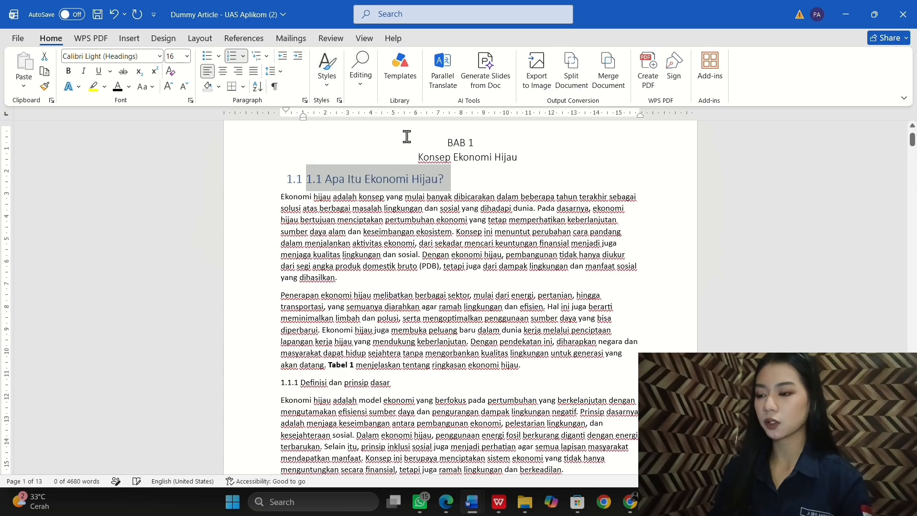
left_click(324, 178)
left_click_drag(324, 178, 306, 182)
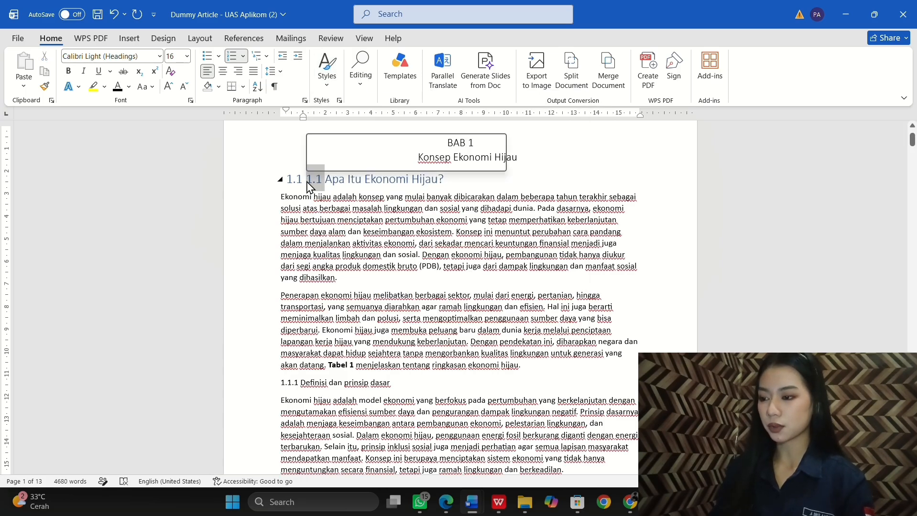
key("Delete")
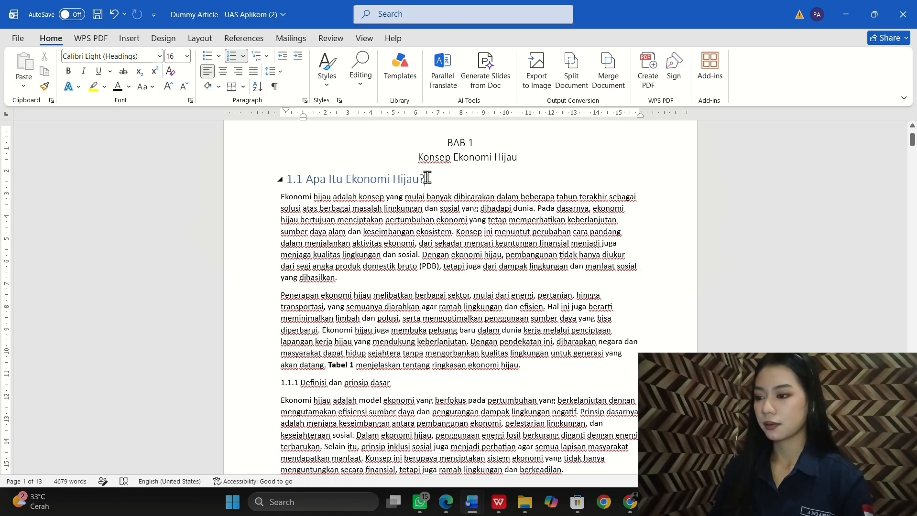
Step: Make the 'Apa Itu Ekonomi Hijau?' heading text bold at 12 pt
left_click_drag(427, 178, 229, 182)
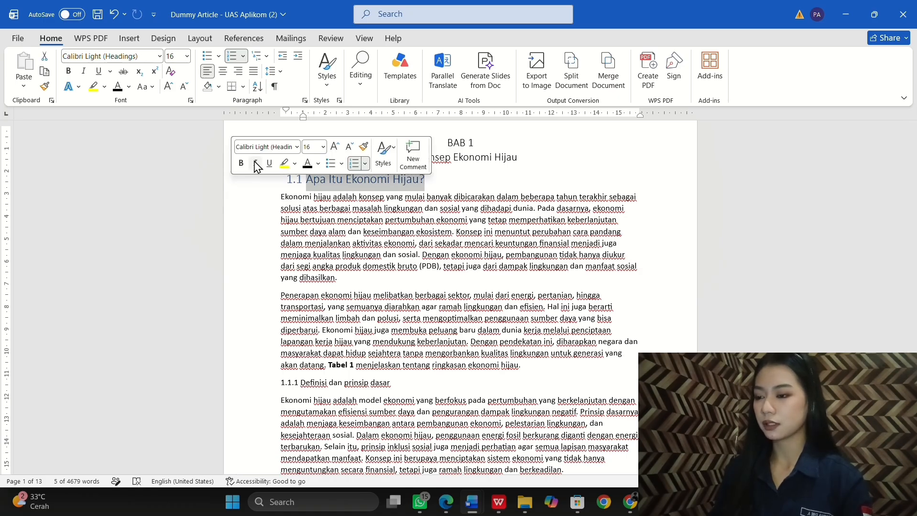
left_click(240, 164)
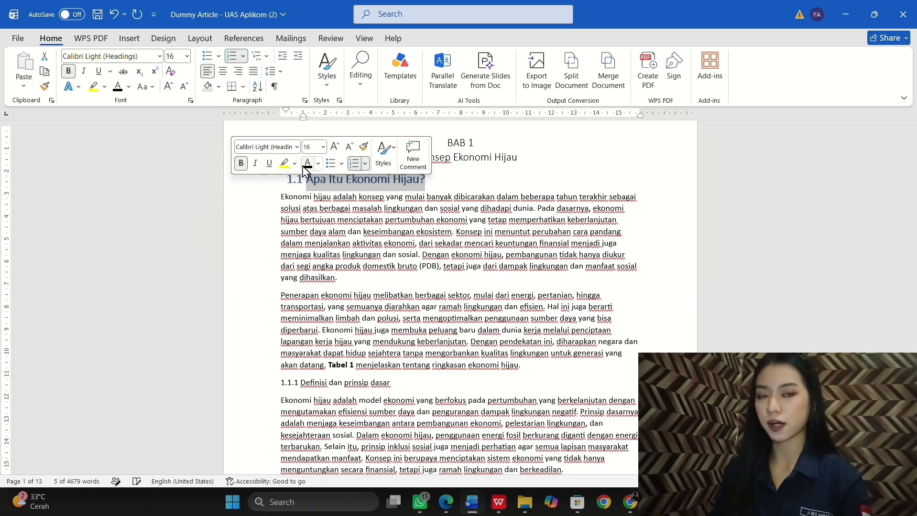
left_click(323, 146)
left_click(311, 220)
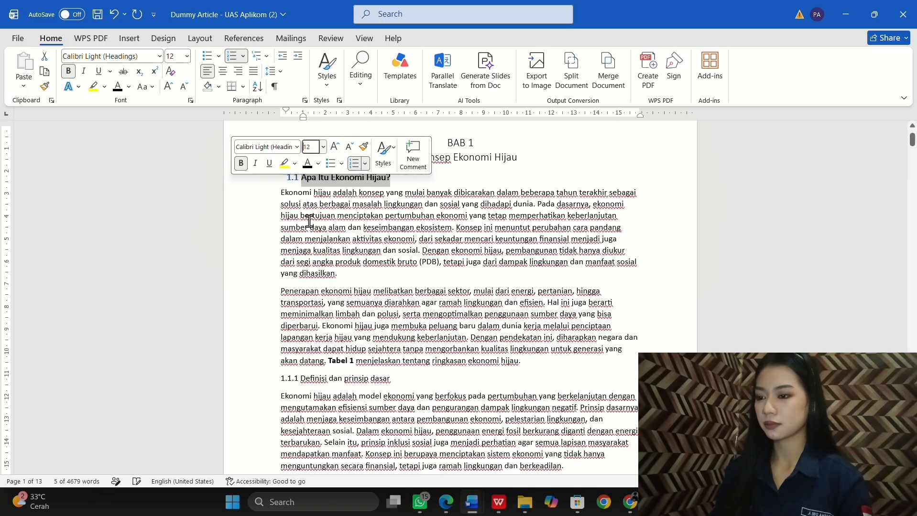
left_click(391, 178)
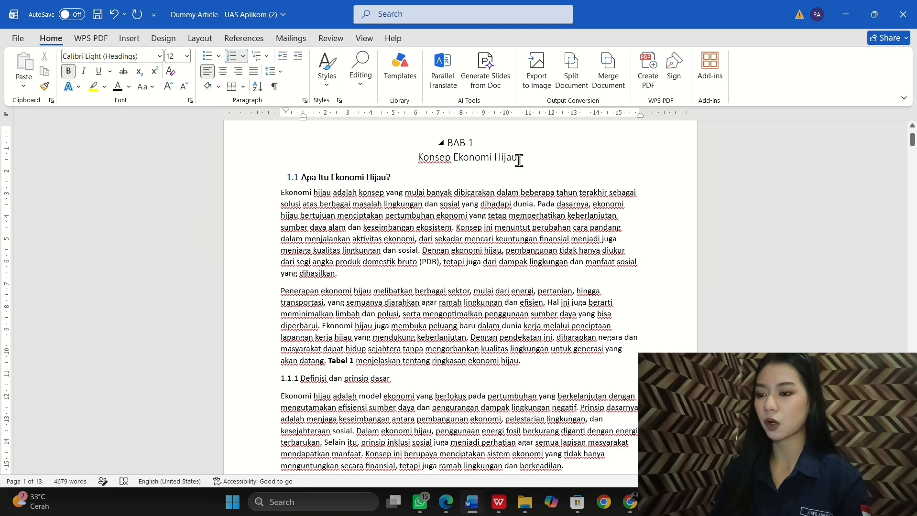
Step: Bold the chapter title 'Konsep Ekonomi Hijau' and check the 1.1 heading number
left_click_drag(518, 160, 449, 143)
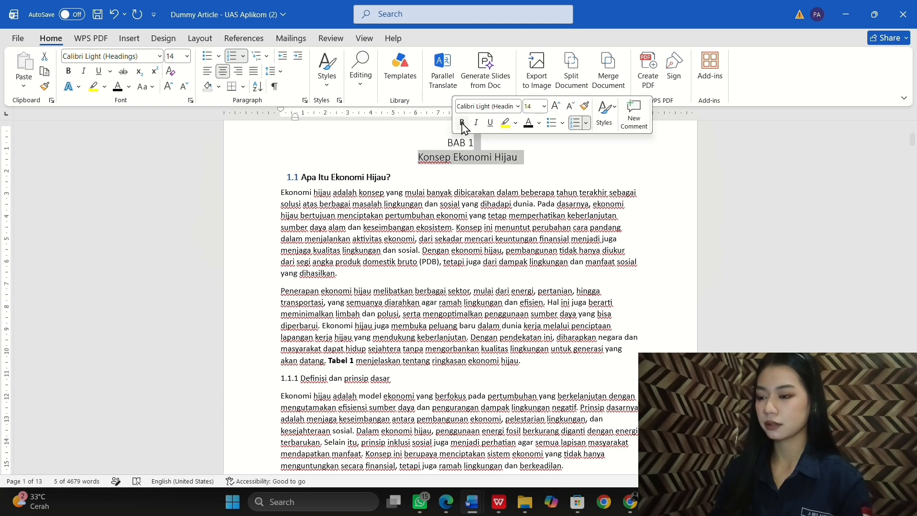
left_click(462, 123)
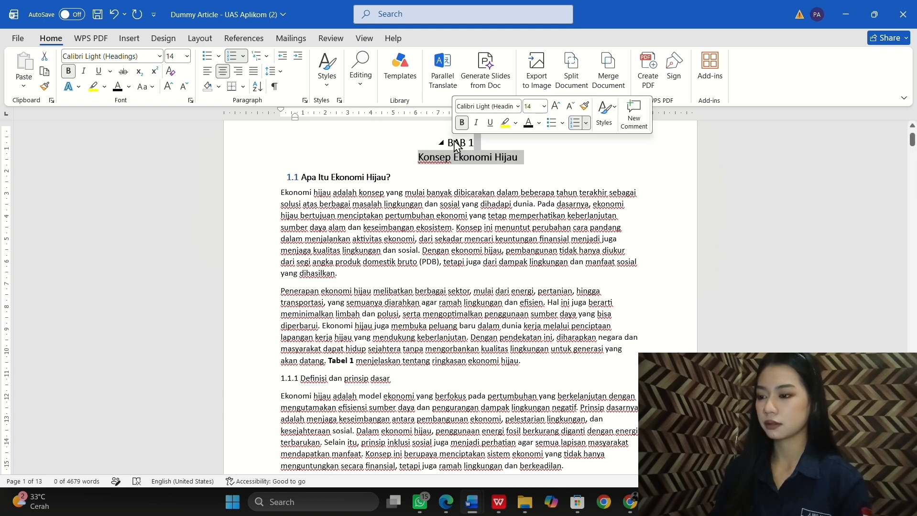
left_click(301, 178)
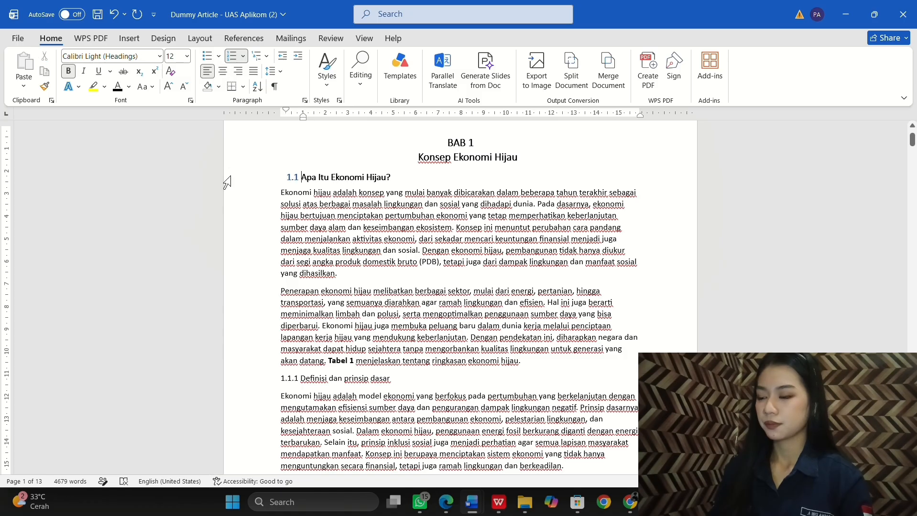
left_click(291, 177)
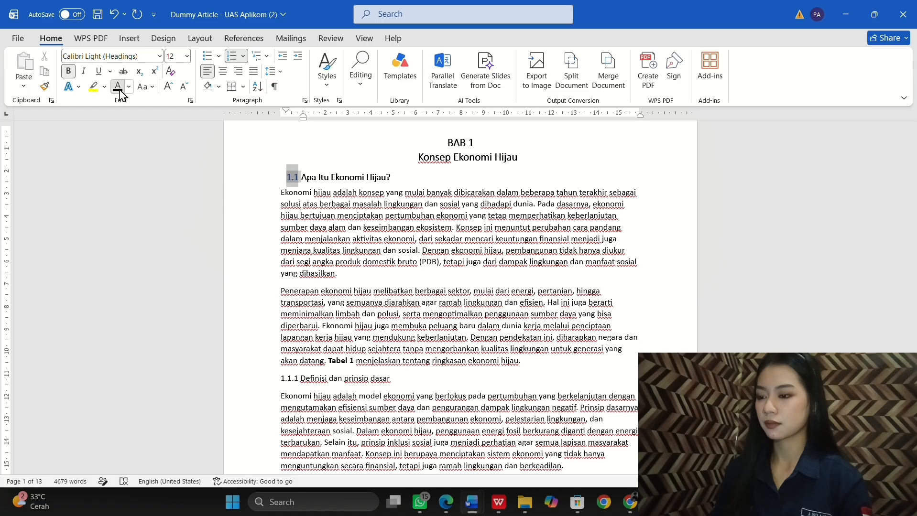
left_click(311, 216)
scroll(308, 213, "down", 1)
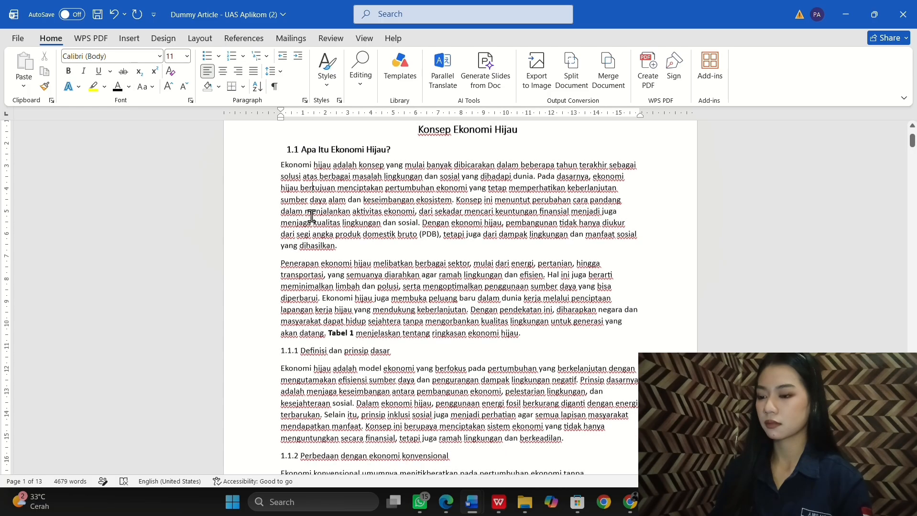
scroll(293, 151, "up", 2)
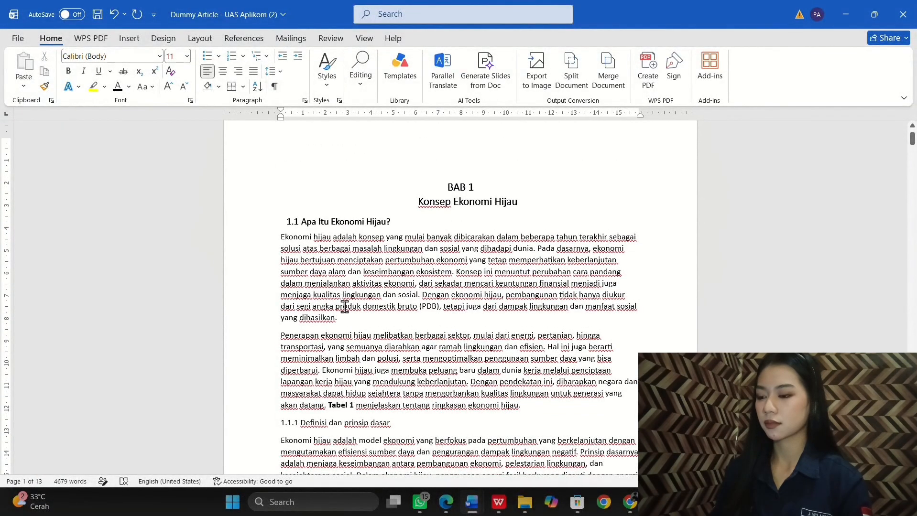
scroll(378, 330, "down", 2)
left_click_drag(393, 357, 275, 356)
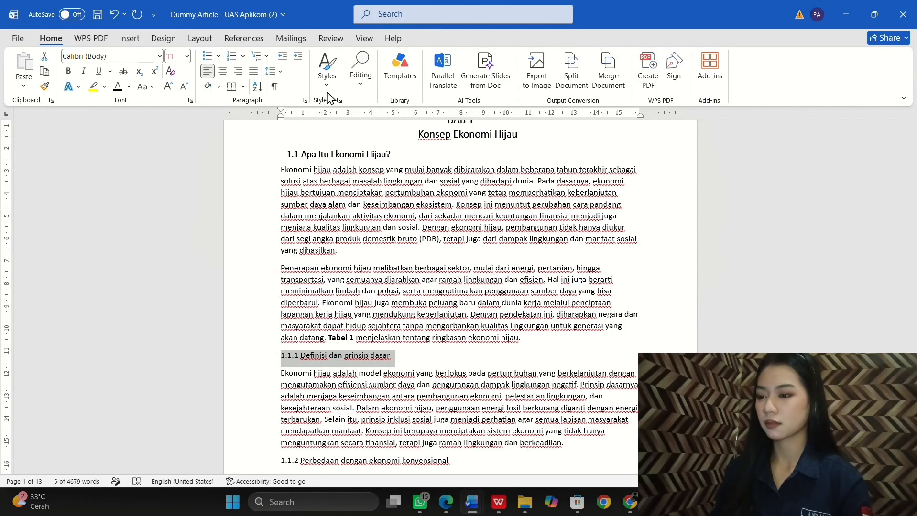
Step: Apply the 1.1.1 Heading style to 'Definisi dan prinsip dasar' and remove its duplicate typed 1.1.1
left_click(327, 67)
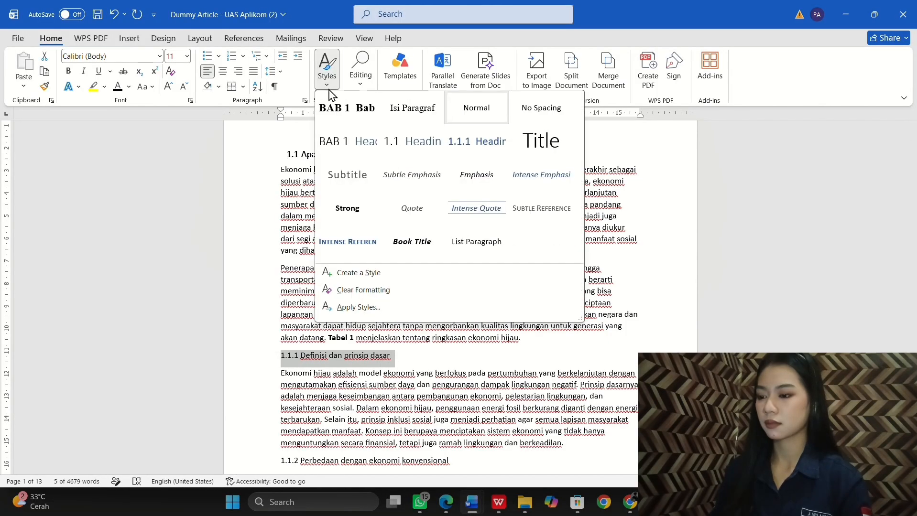
left_click(471, 143)
scroll(369, 335, "down", 3)
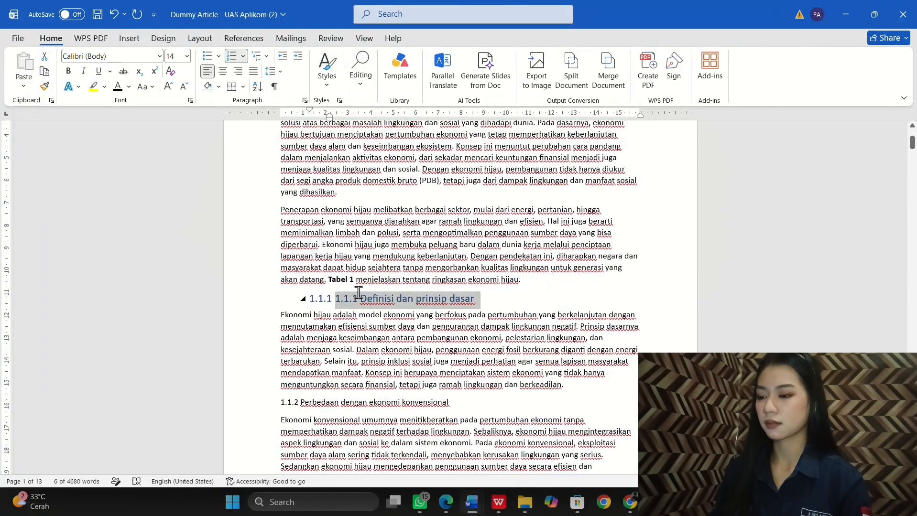
left_click_drag(359, 293, 335, 299)
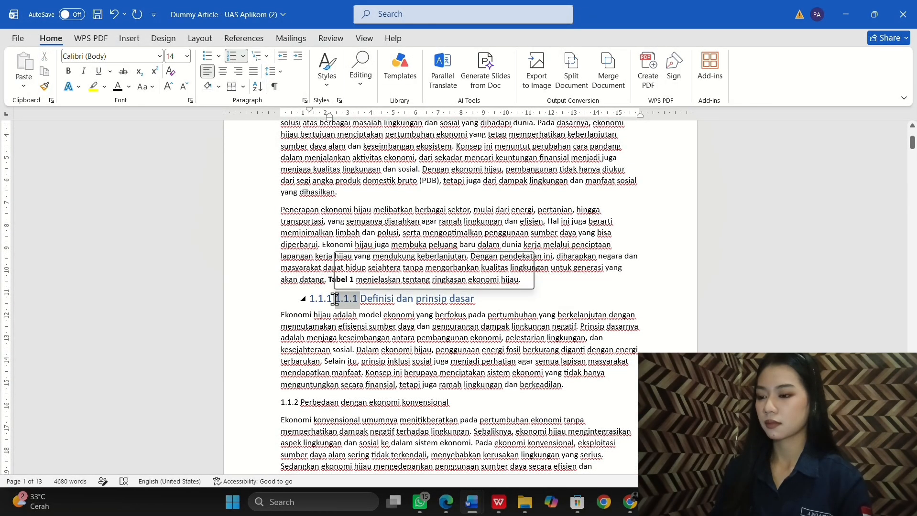
key("BackSpace")
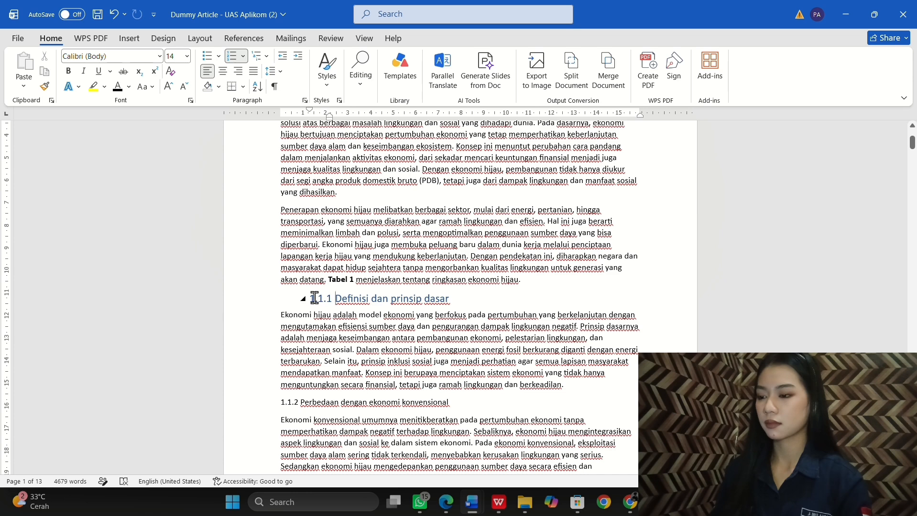
left_click_drag(314, 299, 312, 322)
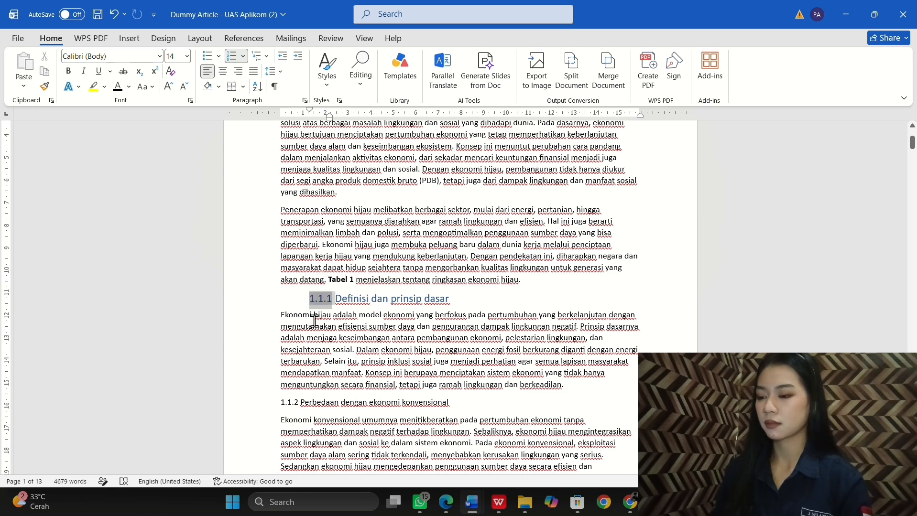
Step: Make the 'Definisi dan prinsip dasar' heading bold at 12 pt
left_click_drag(442, 298, 310, 310)
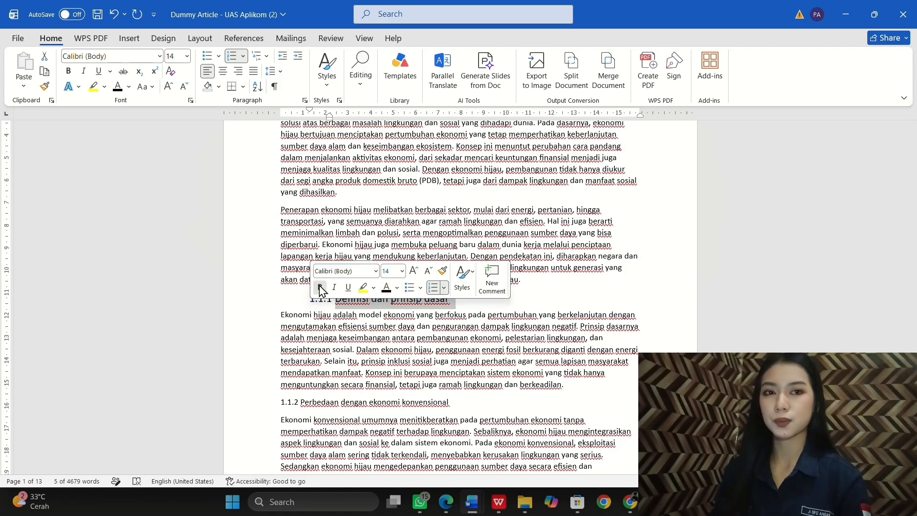
left_click(320, 287)
left_click(395, 271)
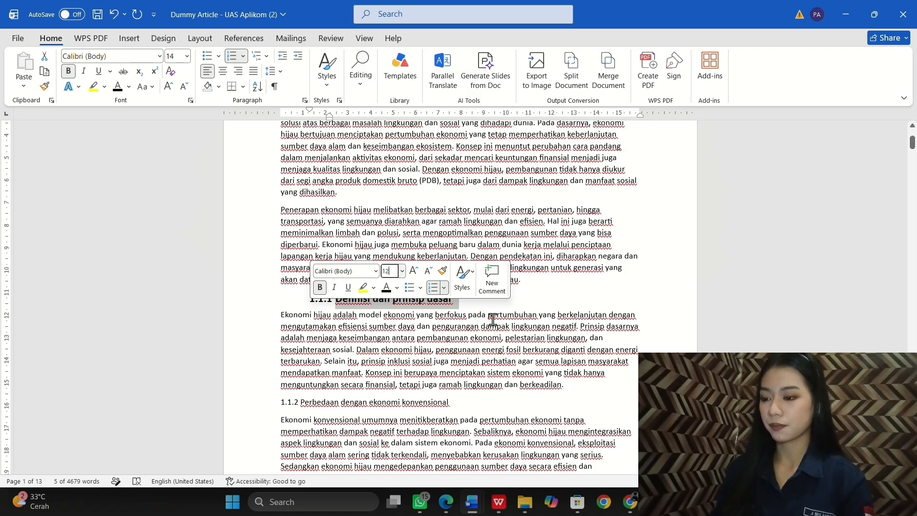
key("Return")
left_click(444, 333)
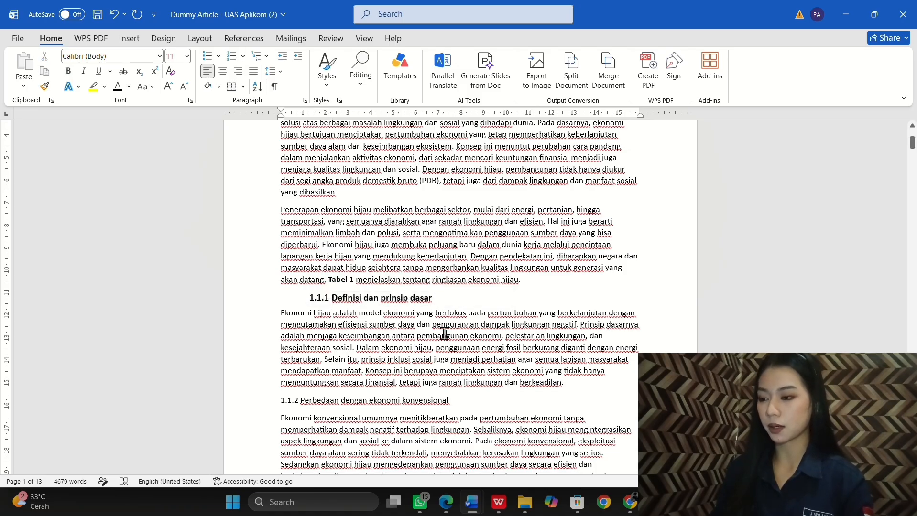
Step: Select the next subsection headings further down the chapter for formatting
scroll(444, 333, "down", 1)
scroll(444, 333, "up", 3)
scroll(444, 333, "down", 3)
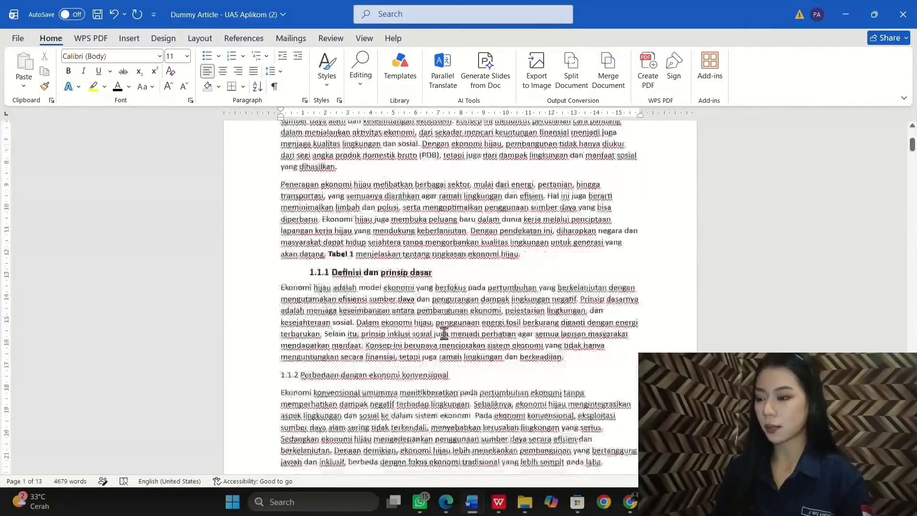
left_click_drag(447, 309, 281, 309)
left_click_drag(403, 325, 281, 325)
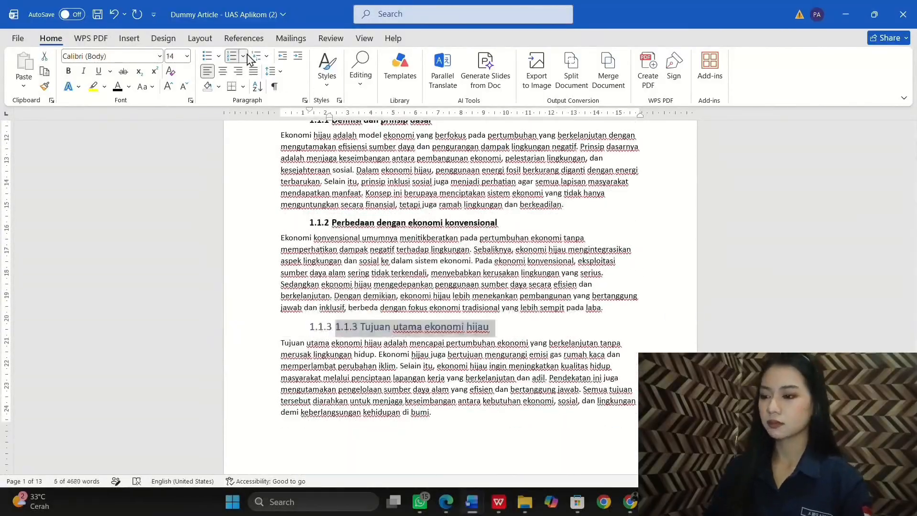
scroll(430, 286, "down", 5)
left_click_drag(348, 243, 318, 241)
scroll(382, 287, "down", 4)
left_click_drag(444, 278, 283, 286)
scroll(382, 287, "down", 6)
Step: Remove a duplicate typed number from a subsection heading and select the remaining subsection headings
left_click_drag(326, 203, 329, 225)
key("BackSpace")
scroll(335, 287, "down", 3)
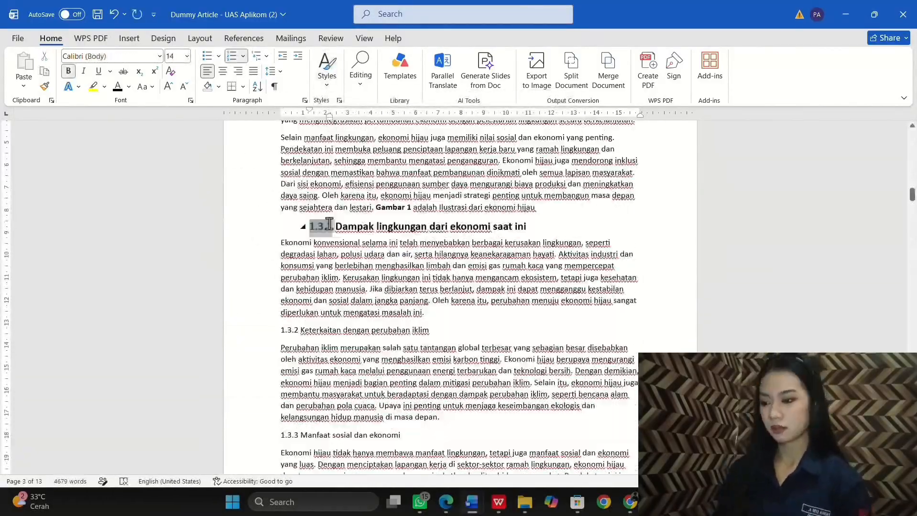
scroll(383, 287, "down", 3)
left_click_drag(410, 270, 280, 270)
scroll(382, 287, "down", 8)
left_click_drag(435, 219, 272, 219)
scroll(400, 335, "down", 1)
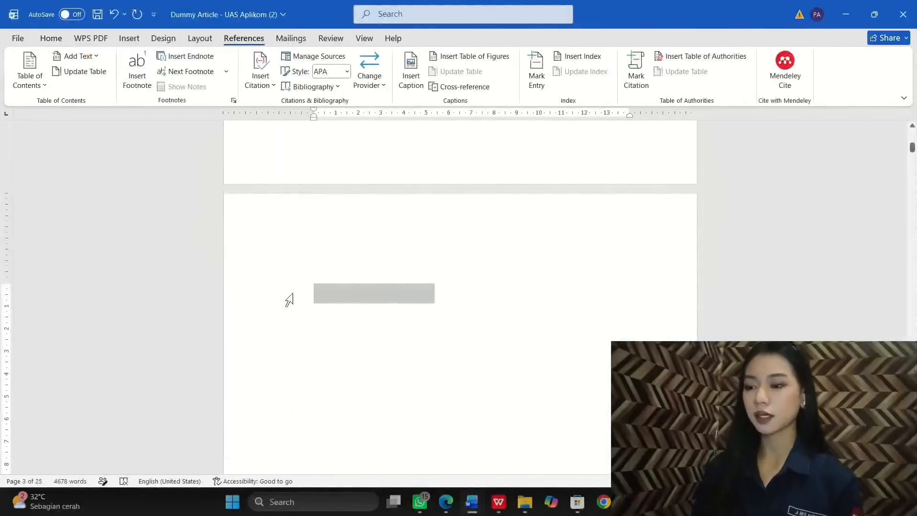
Step: Insert Automatic Table 2 on the blank page 2, listing BAB 1 and its subheadings with page numbers
left_click_drag(292, 294, 274, 180)
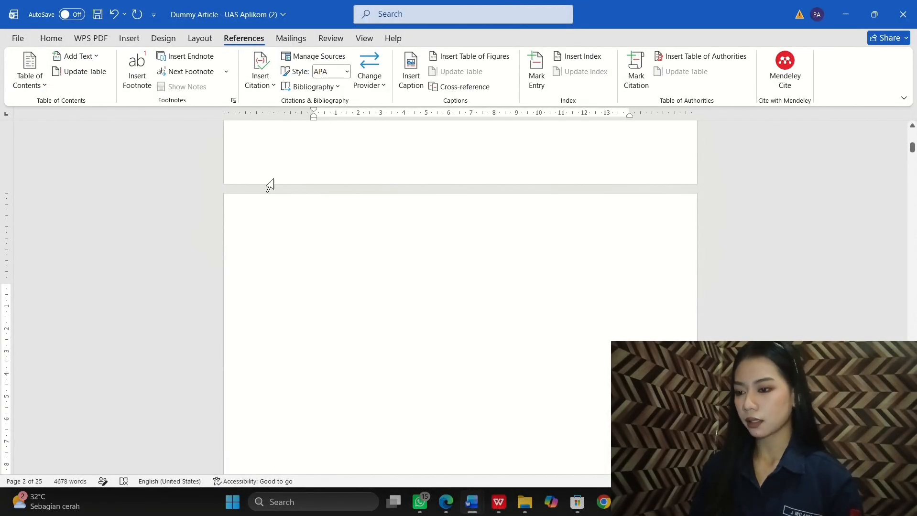
left_click(41, 75)
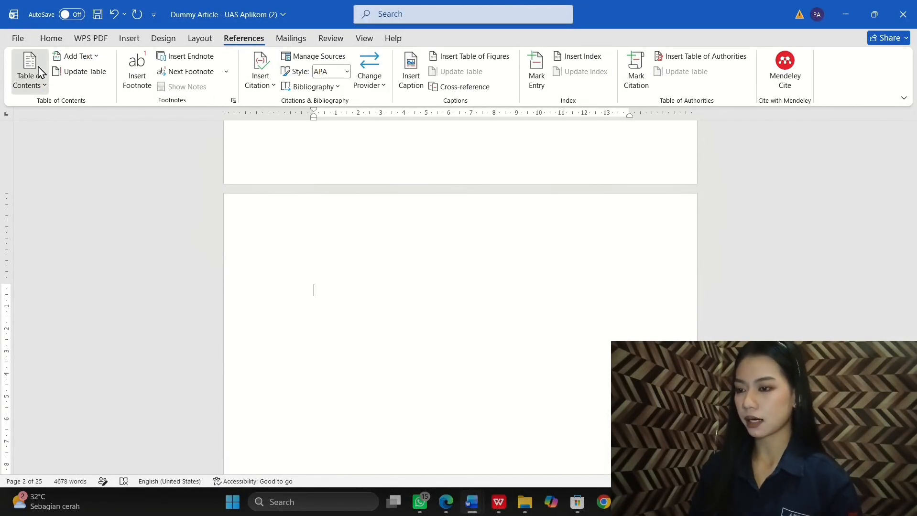
left_click(83, 261)
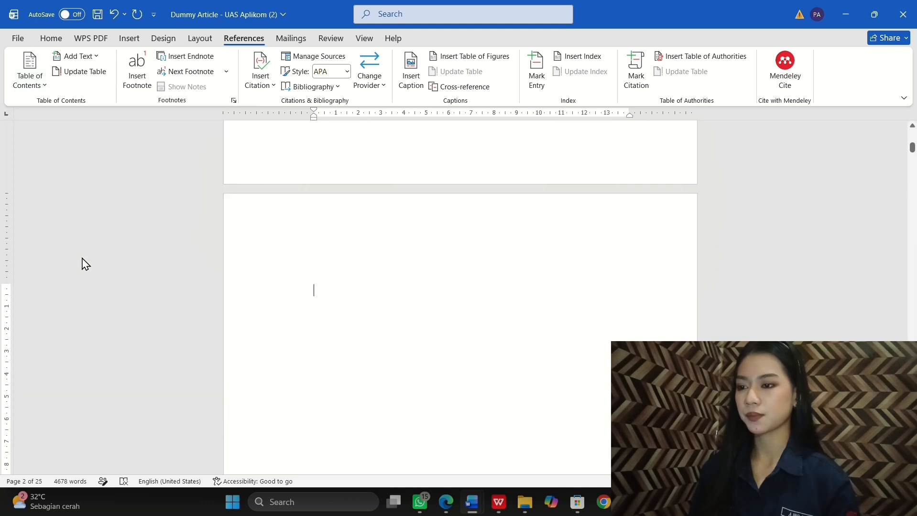
scroll(326, 229, "up", 15)
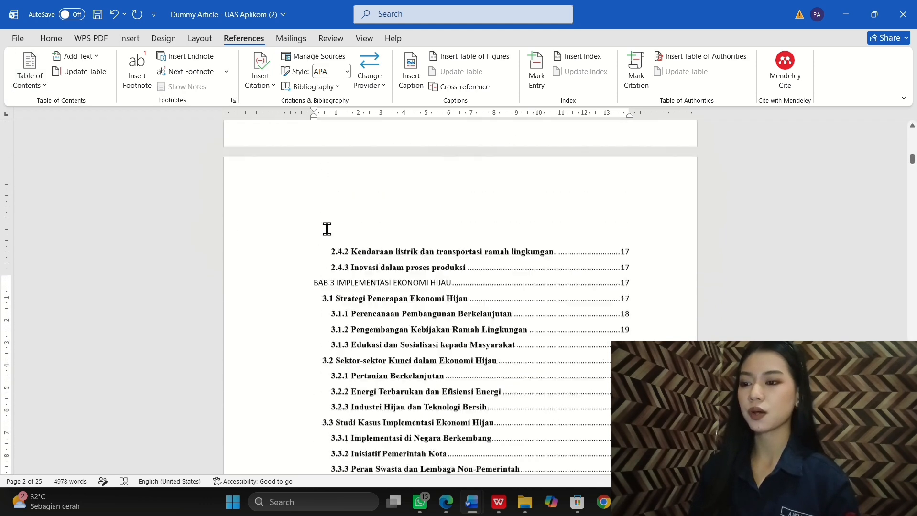
scroll(327, 229, "up", 5)
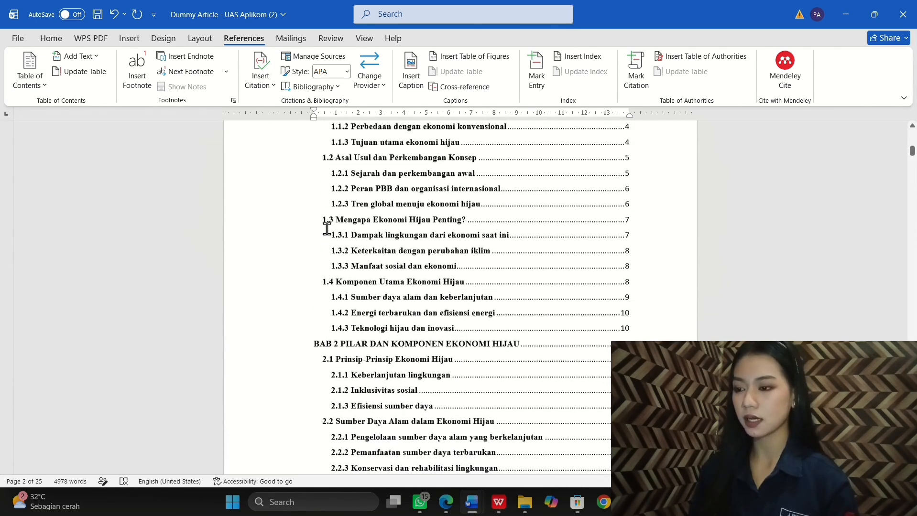
scroll(326, 229, "up", 1)
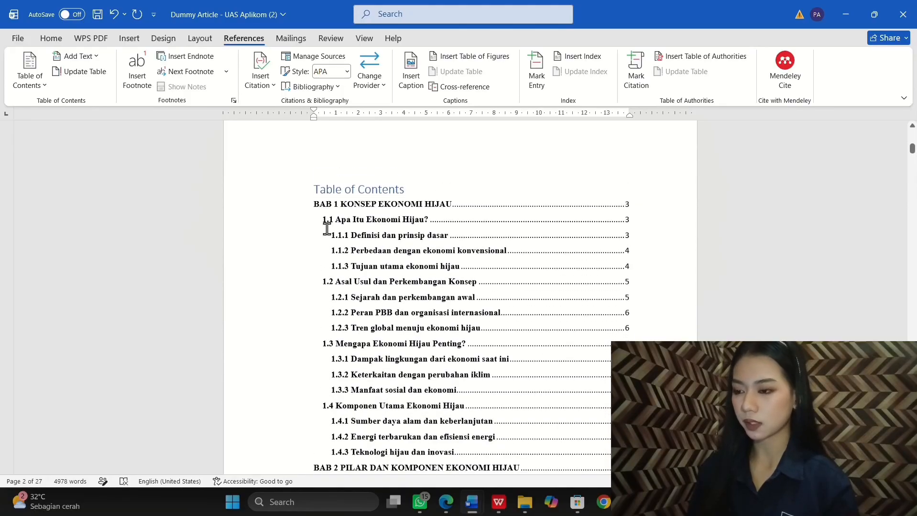
Step: Replace the 'Table of Contents' heading text with 'DAFTAR ISI'
left_click(364, 196)
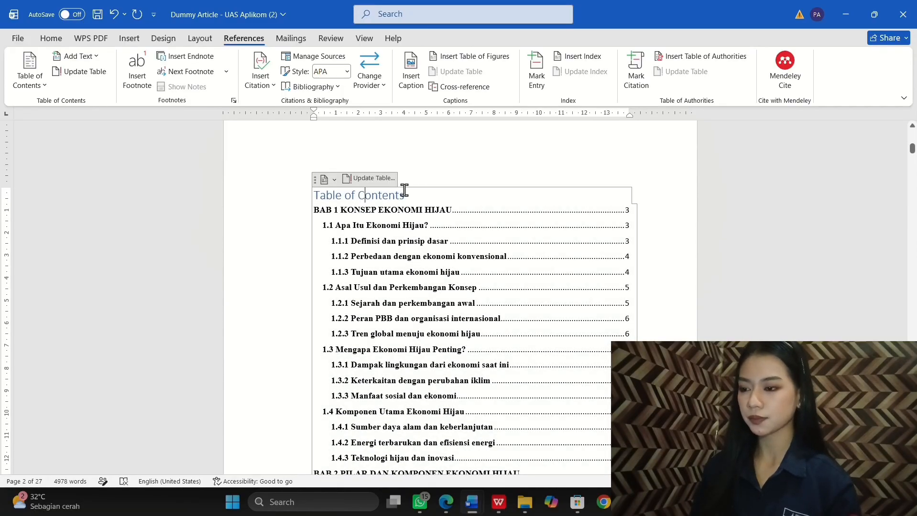
left_click_drag(407, 196, 318, 201)
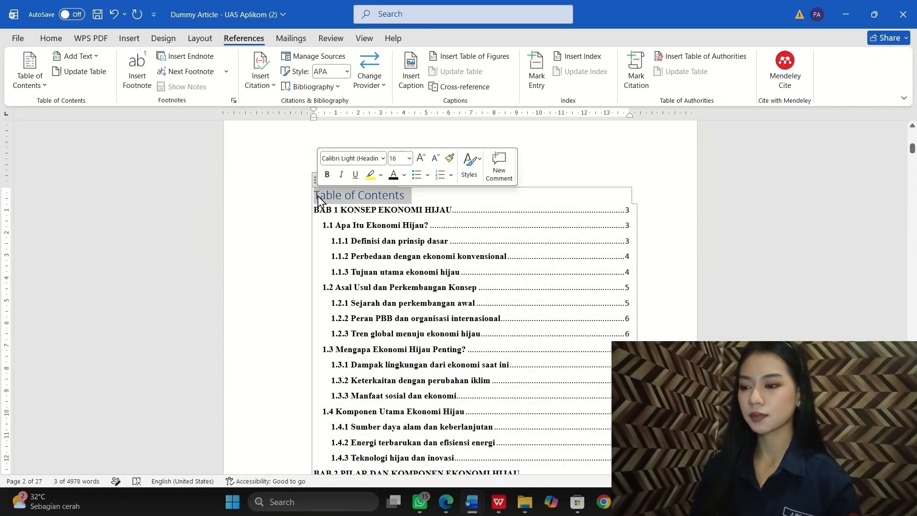
type("DAFTAR ")
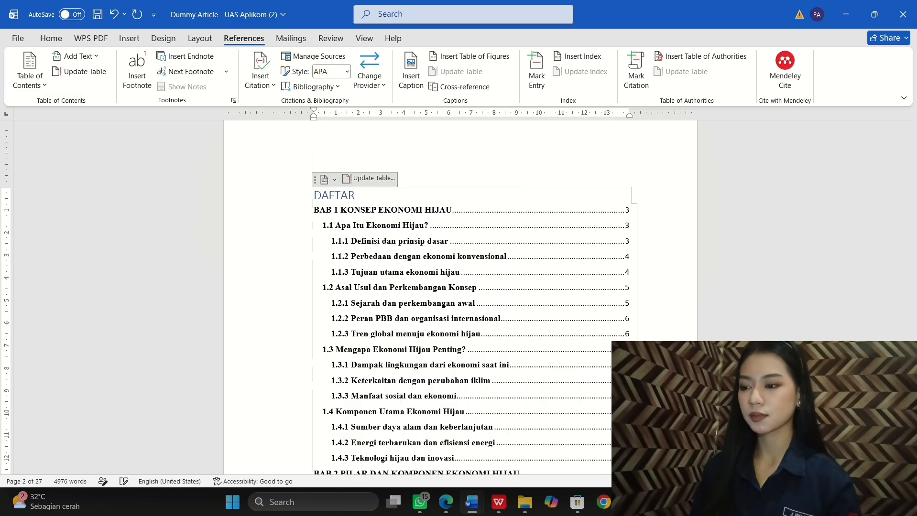
type("ISI")
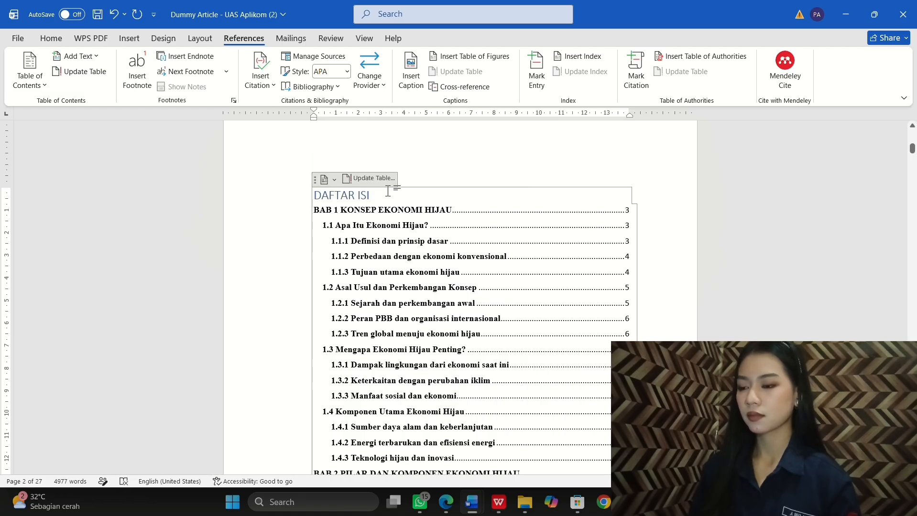
Step: Format the DAFTAR ISI heading black, centred and 14 pt
left_click_drag(377, 196, 316, 197)
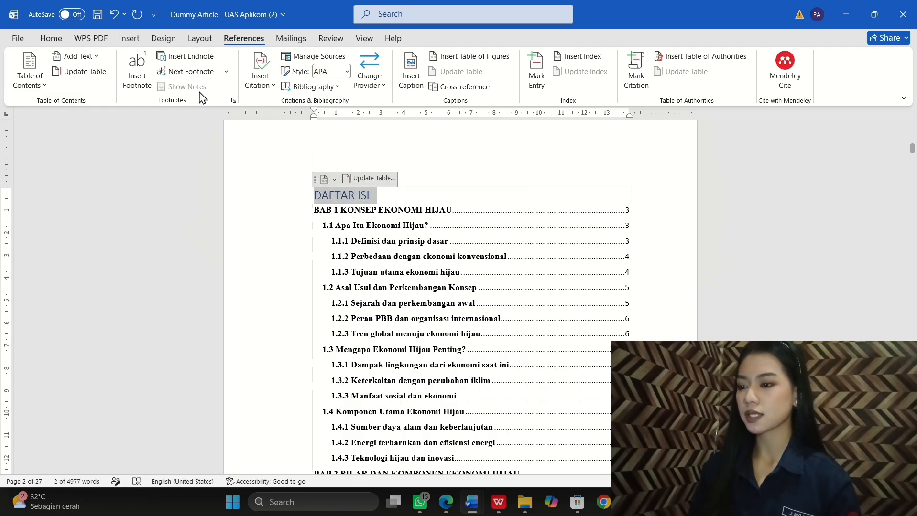
left_click(57, 42)
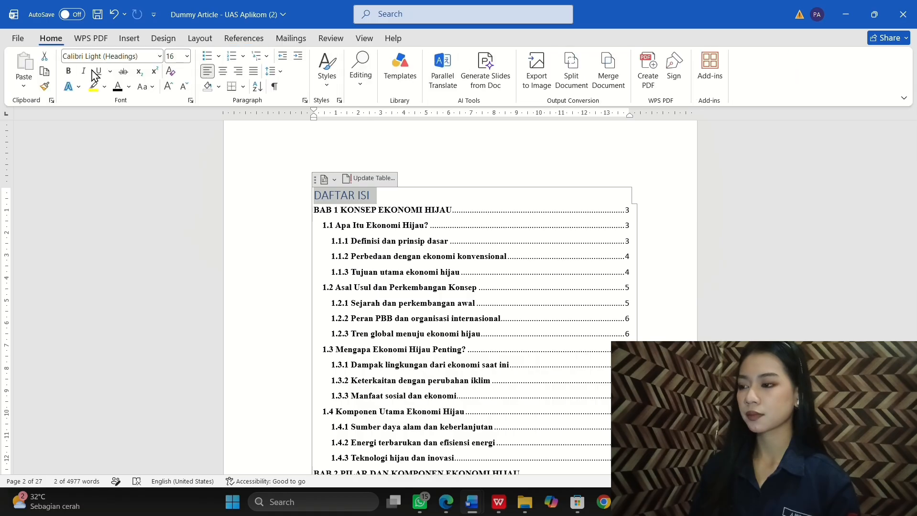
left_click(118, 87)
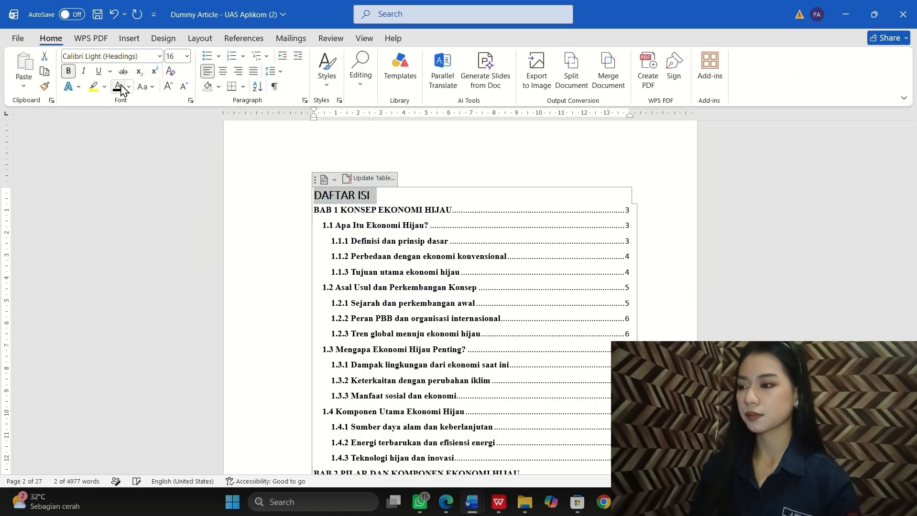
left_click(223, 71)
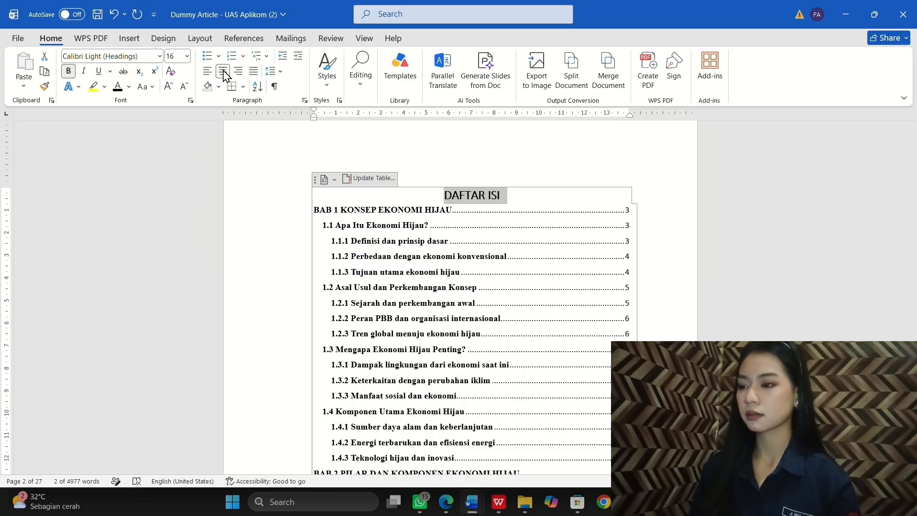
left_click(187, 56)
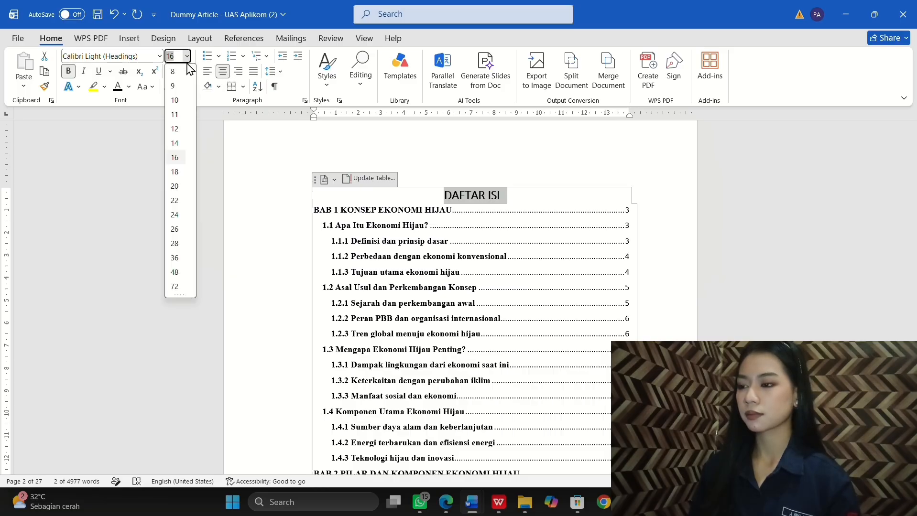
left_click(175, 143)
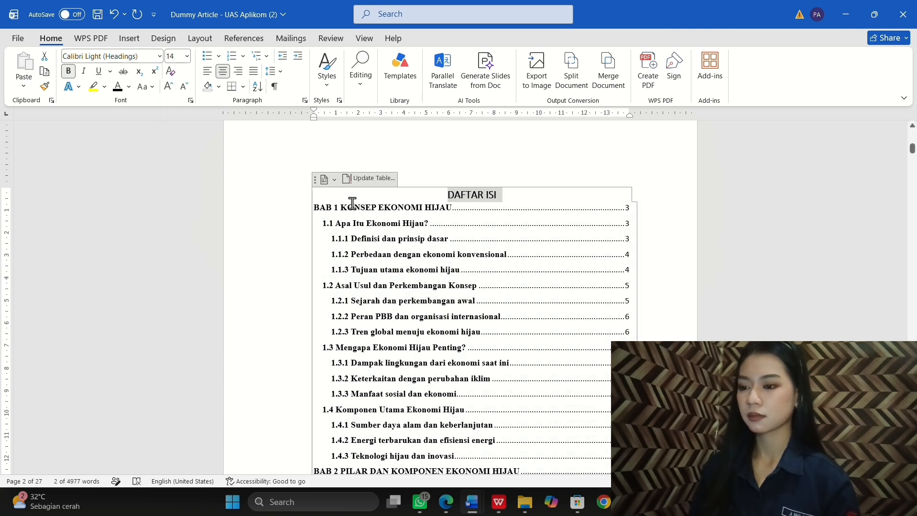
left_click(317, 206)
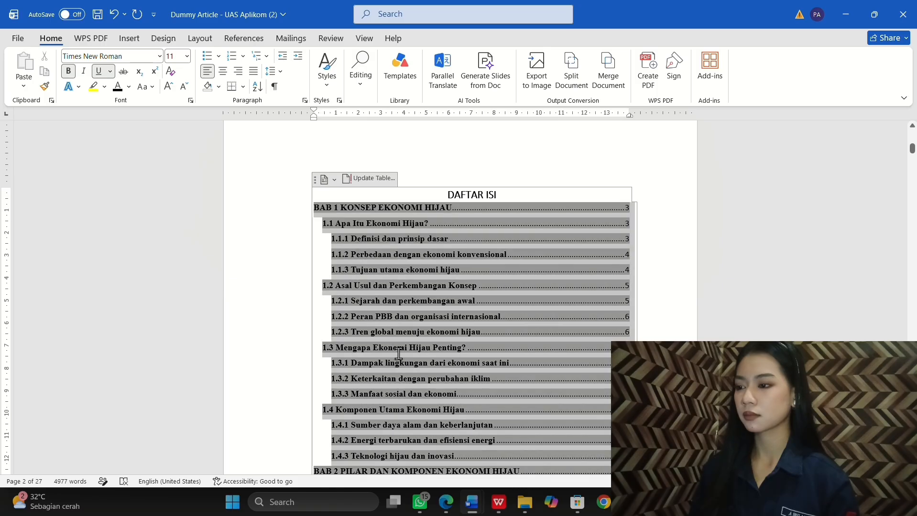
Step: Set every DAFTAR ISI entry to 1,5 line spacing, spreading the contents over two pages
scroll(398, 353, "down", 10)
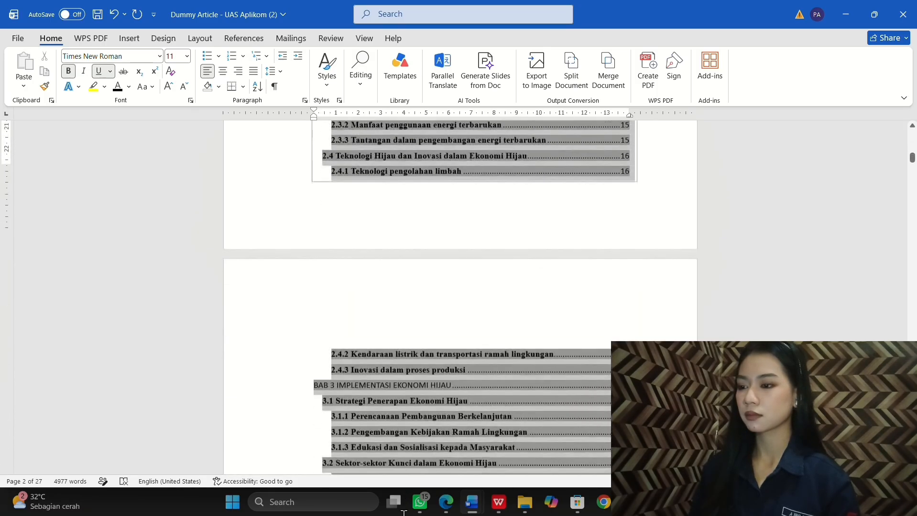
scroll(477, 243, "down", 10)
scroll(542, 167, "up", 3)
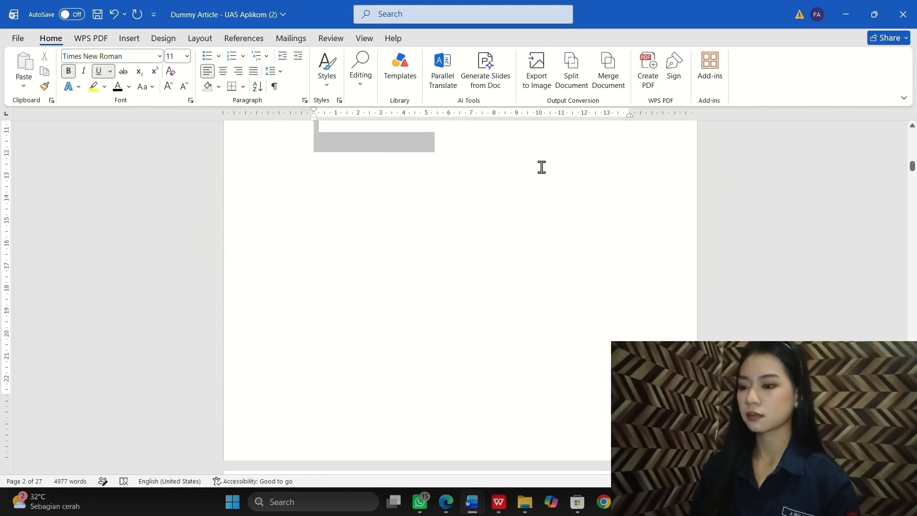
scroll(522, 125, "up", 3)
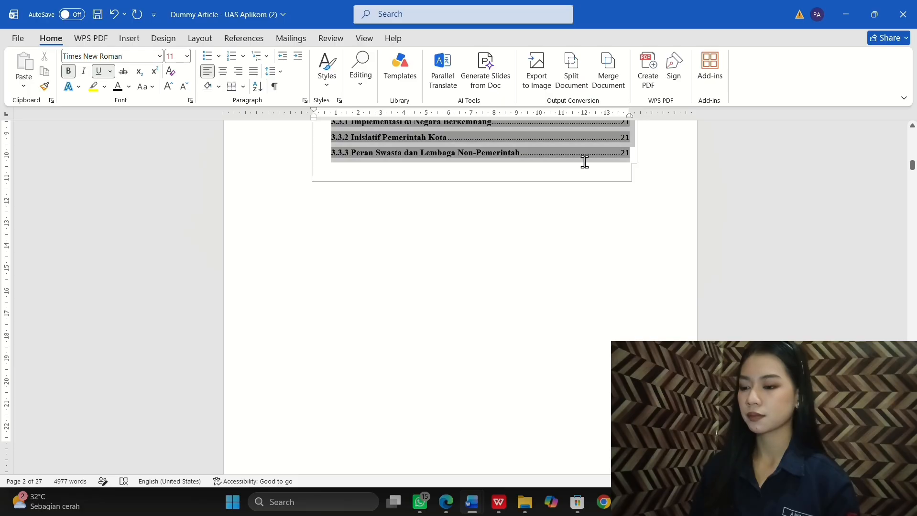
left_click_drag(584, 162, 592, 166)
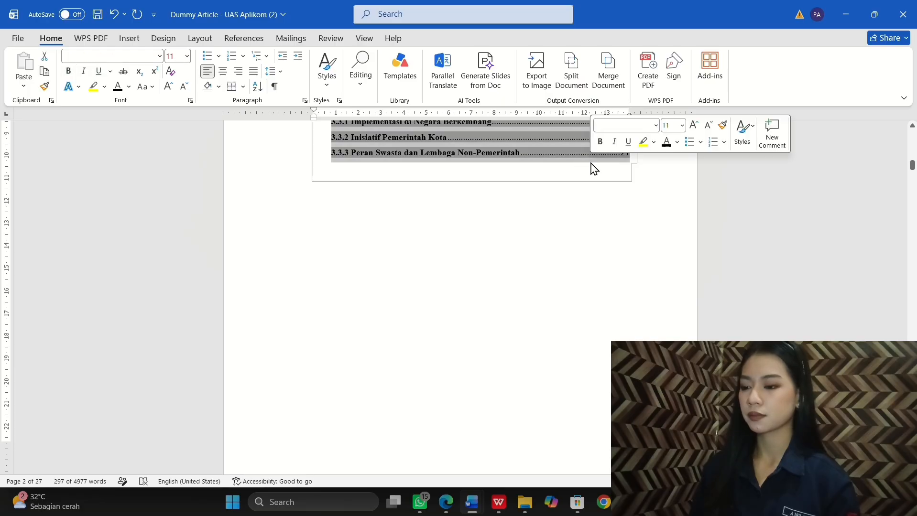
left_click(281, 72)
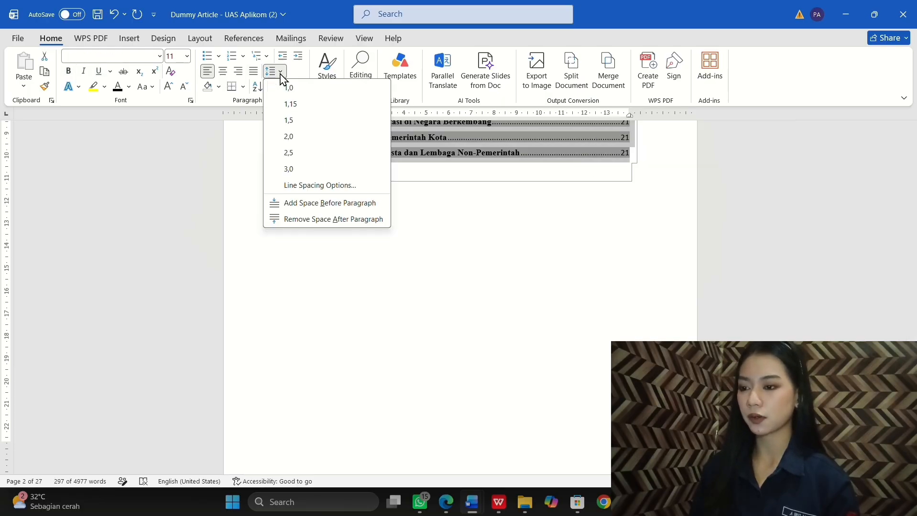
left_click(288, 121)
left_click(301, 220)
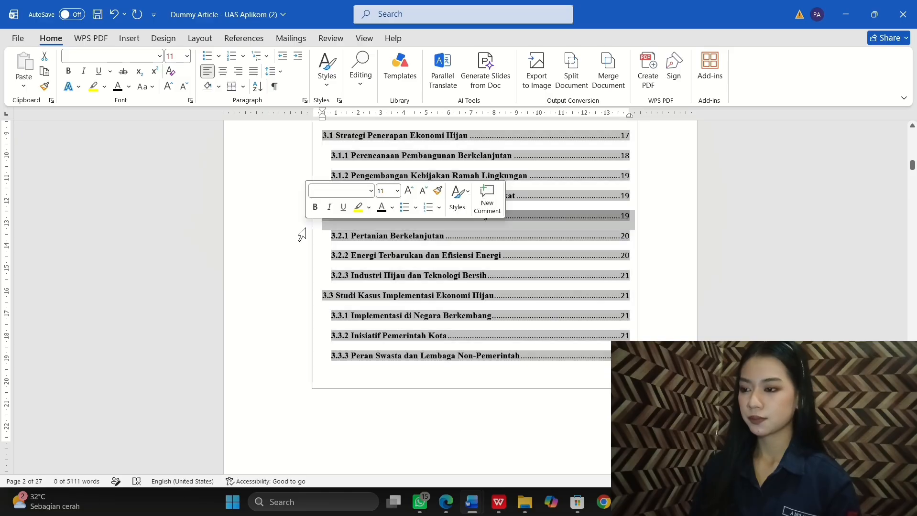
left_click(670, 250)
scroll(670, 250, "up", 20)
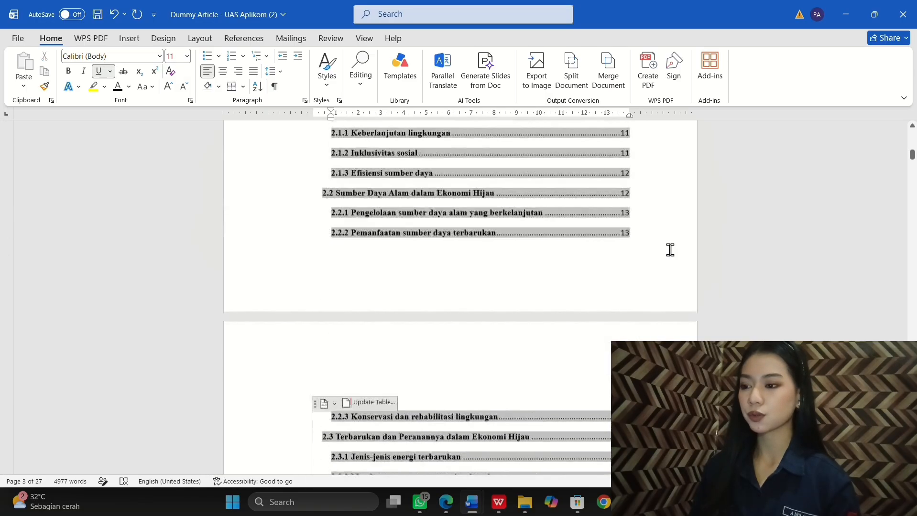
scroll(670, 250, "down", 6)
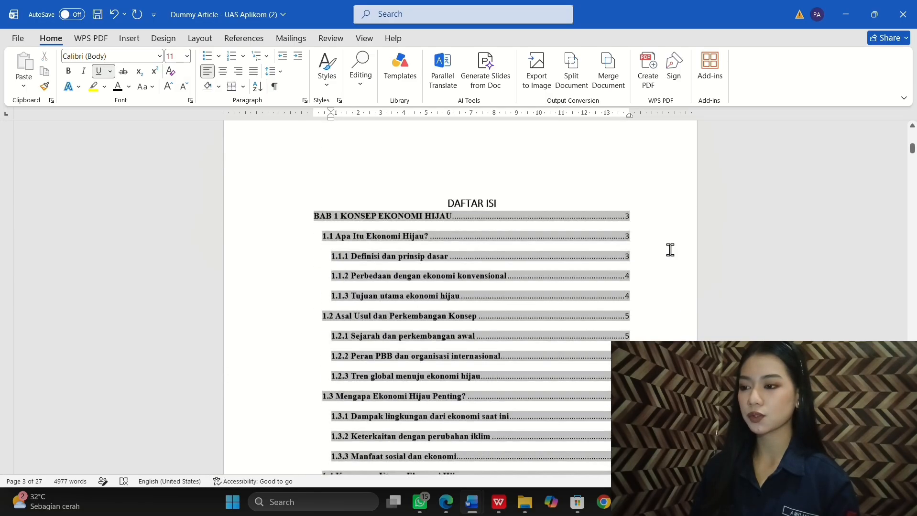
scroll(670, 250, "down", 3)
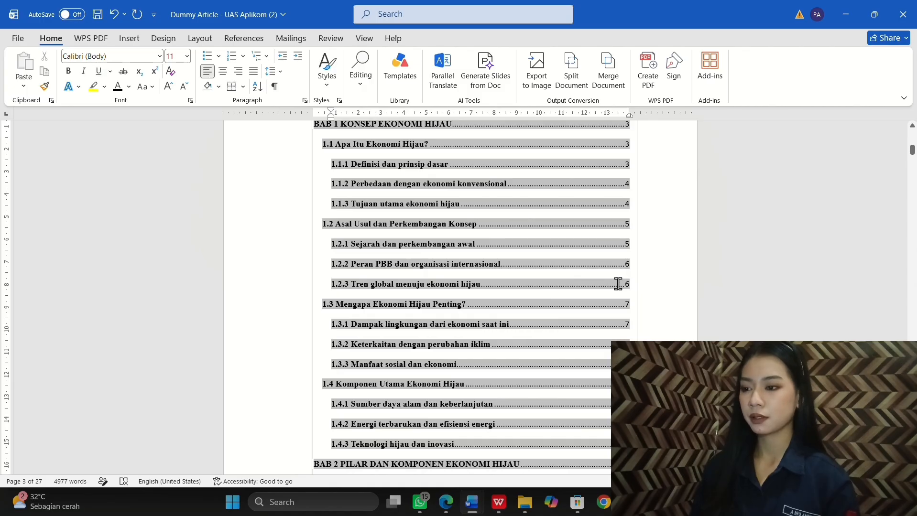
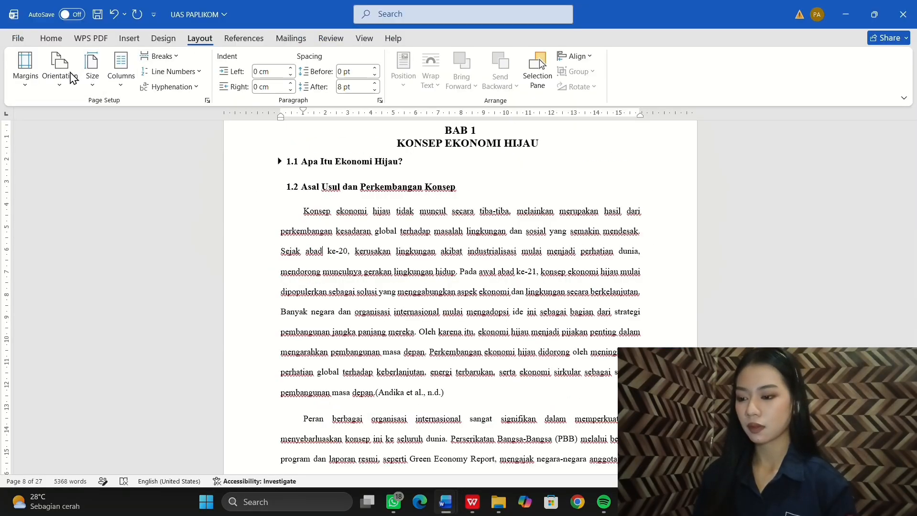
Step: Set the page margins to 4 cm top and left and 3 cm bottom and right
left_click(25, 87)
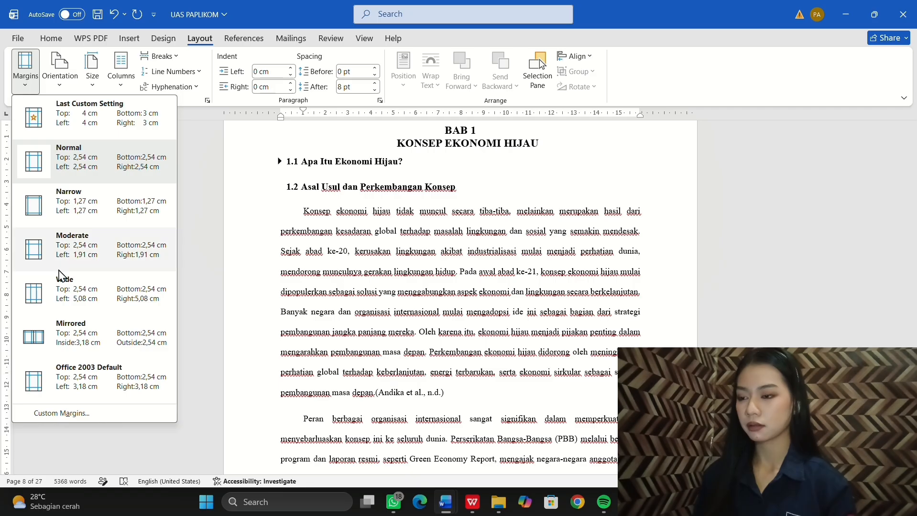
left_click(62, 414)
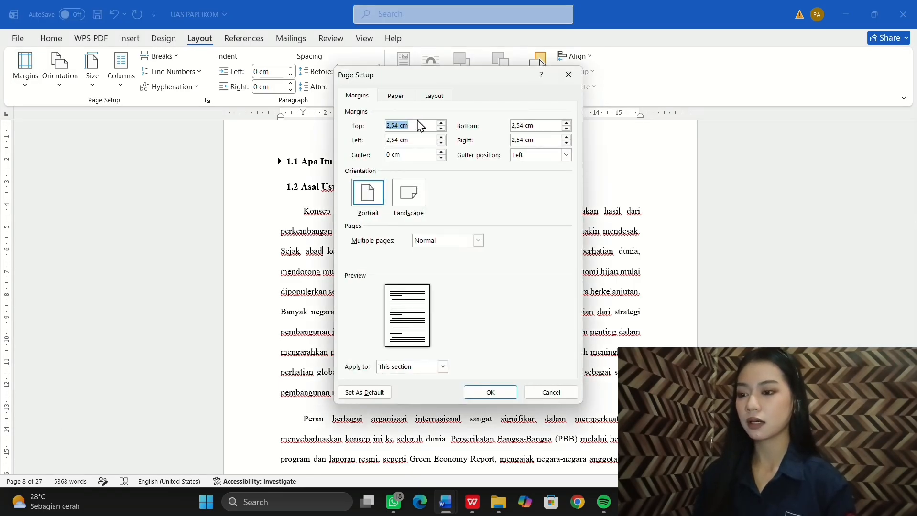
type("4")
left_click(420, 141)
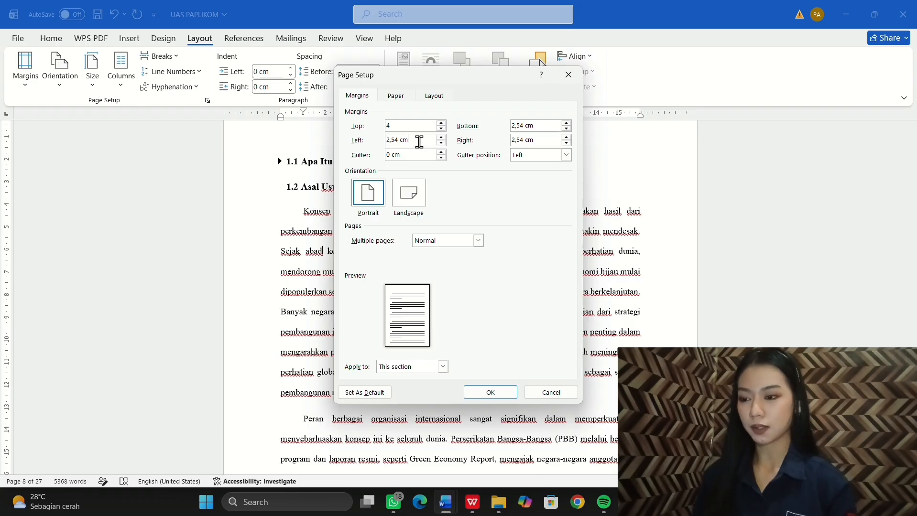
left_click_drag(420, 141, 375, 149)
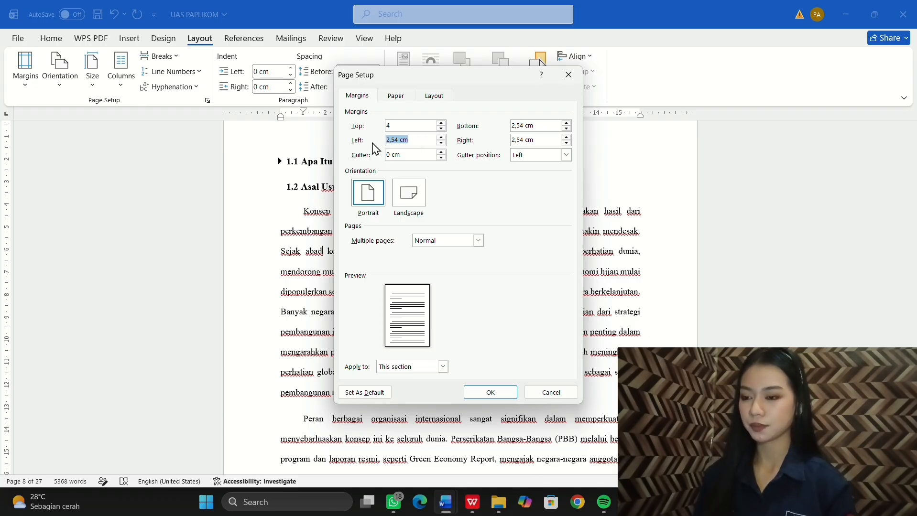
type("4")
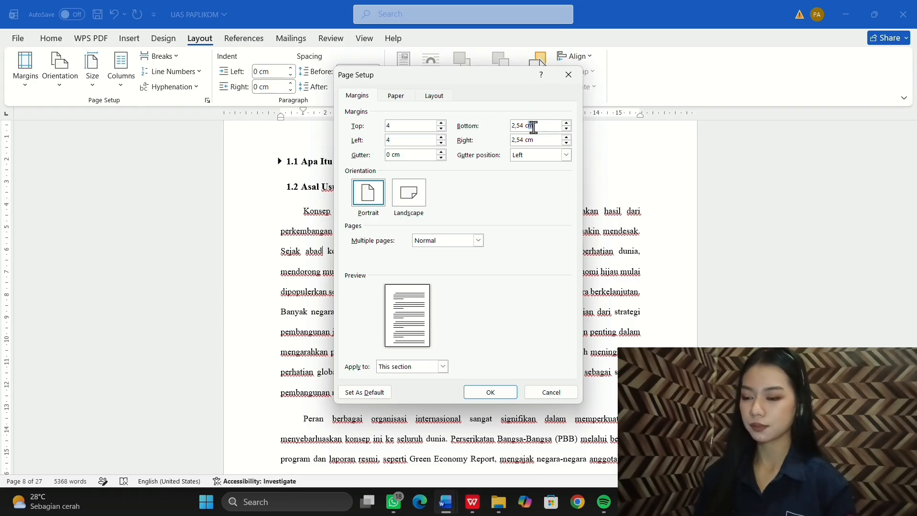
left_click_drag(532, 125, 507, 140)
type("3")
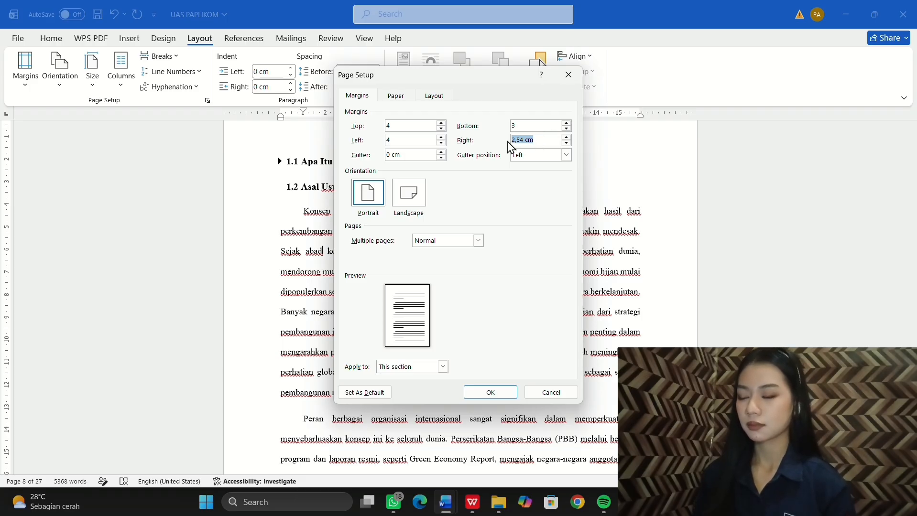
type("3")
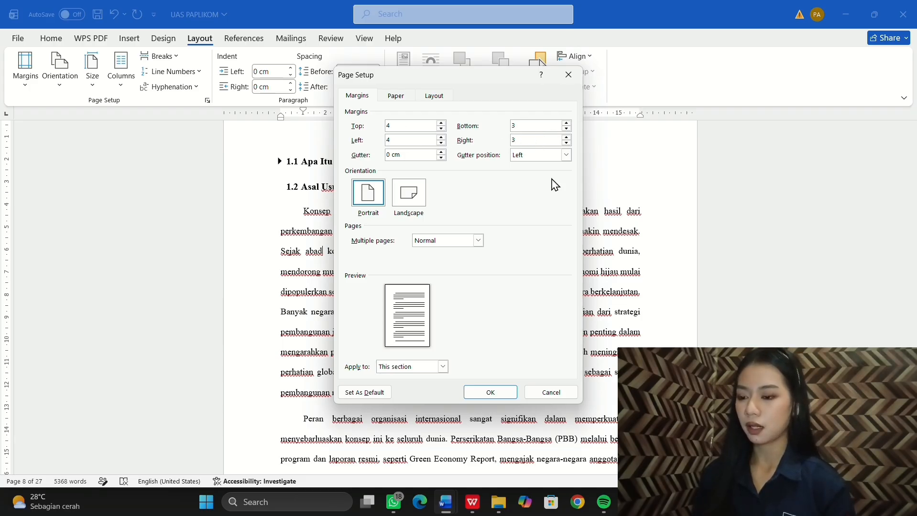
left_click(490, 390)
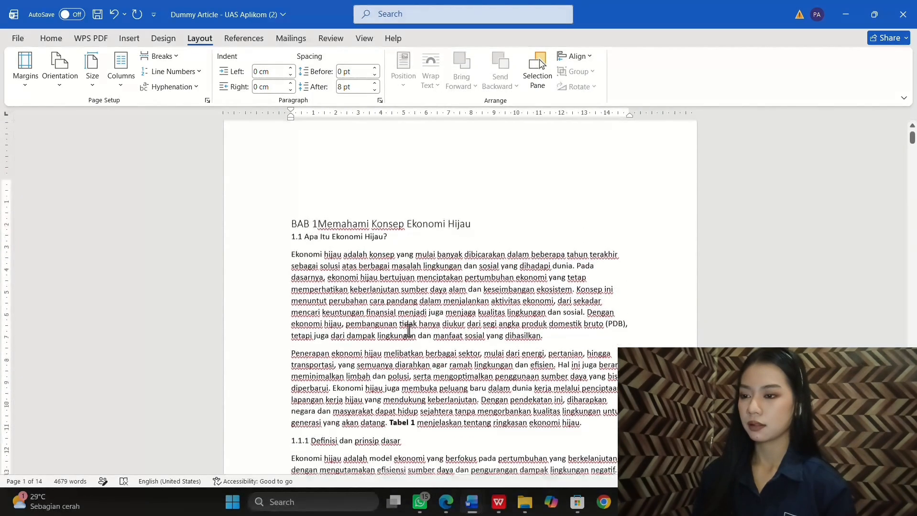
Step: Apply 2,0 line spacing to all the text in Dummy Article
scroll(408, 330, "down", 2)
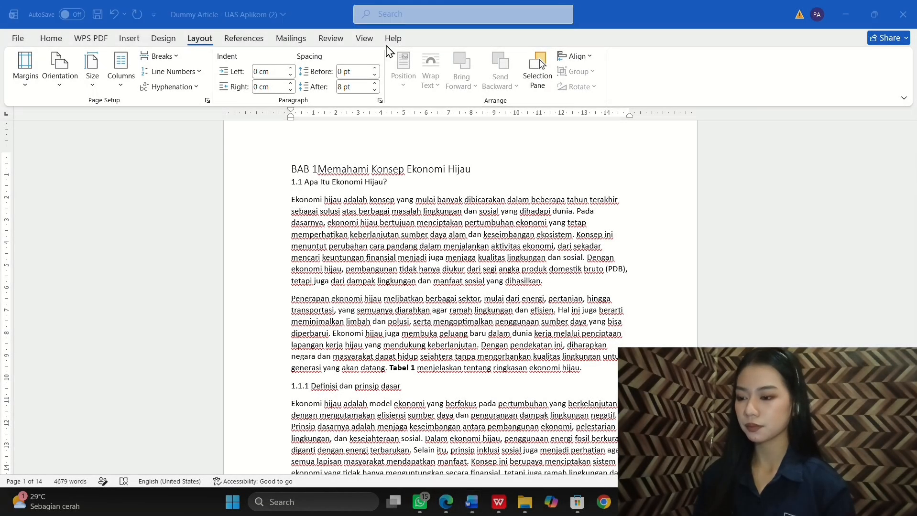
left_click(390, 50)
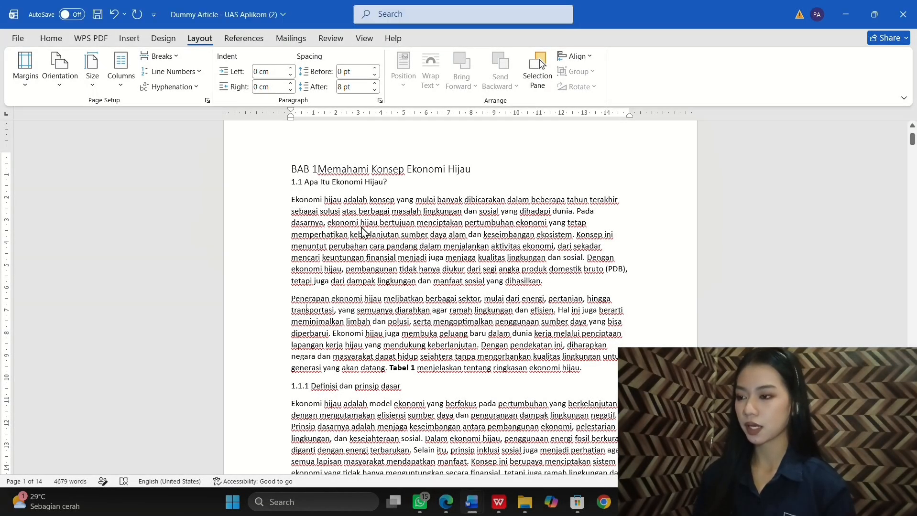
key("ctrl+a")
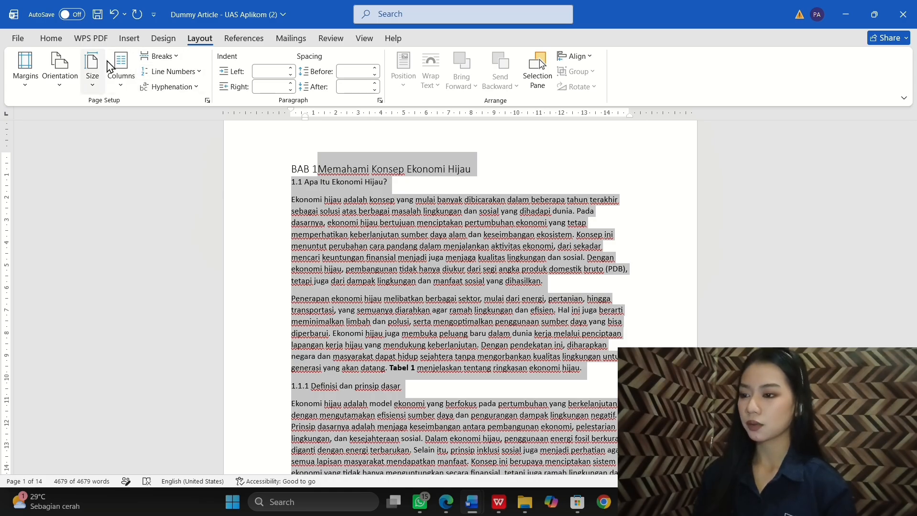
left_click(51, 38)
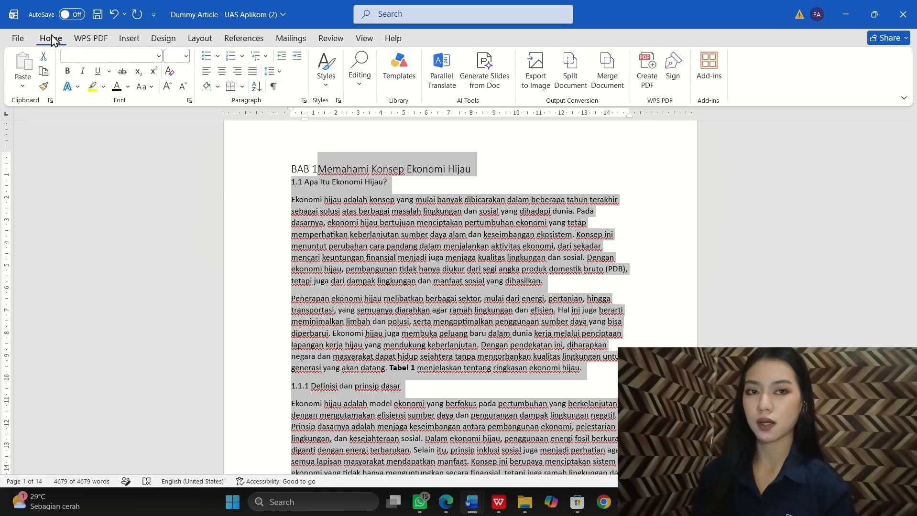
left_click(278, 76)
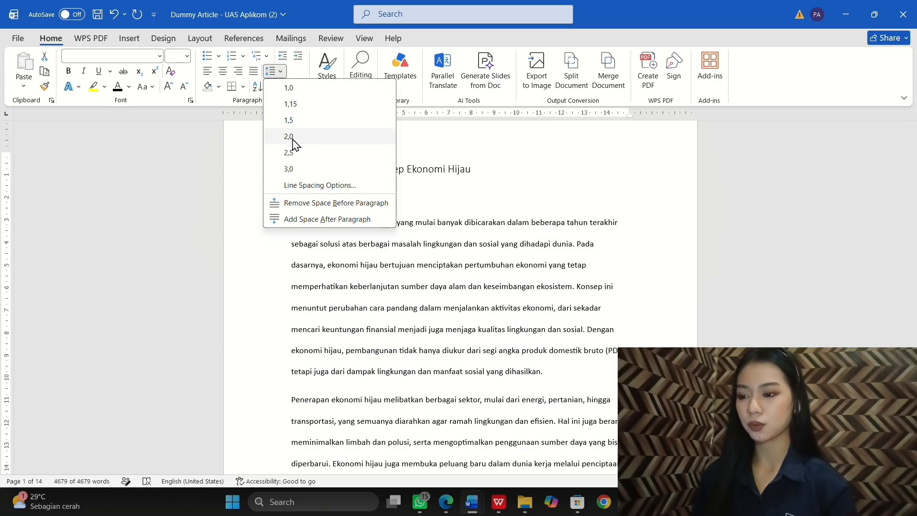
left_click(289, 137)
left_click(374, 262)
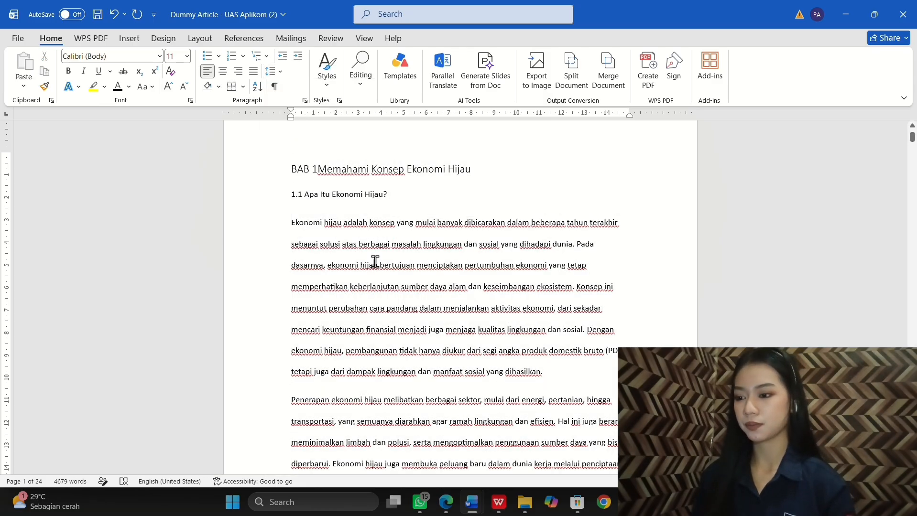
scroll(375, 262, "down", 4)
scroll(374, 262, "up", 5)
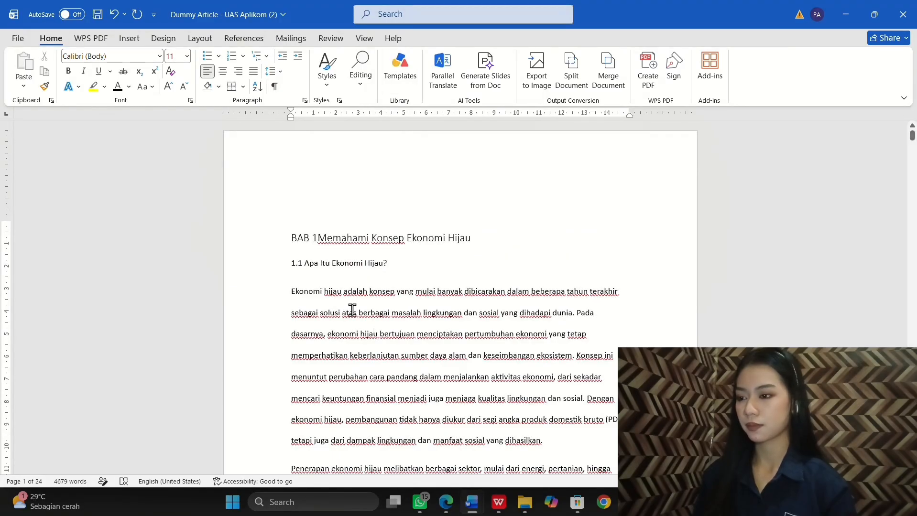
key("ctrl+a")
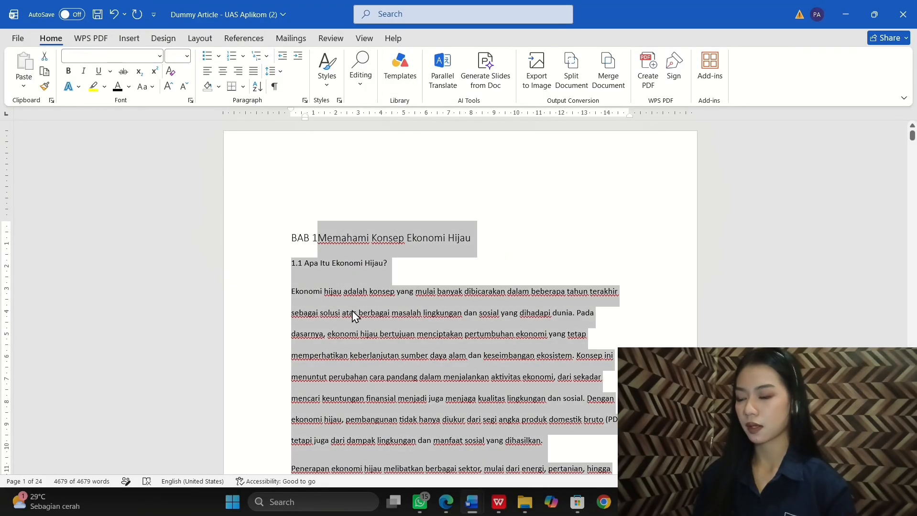
Step: Justify the whole document and single-space the BAB 1 chapter heading lines
left_click(255, 72)
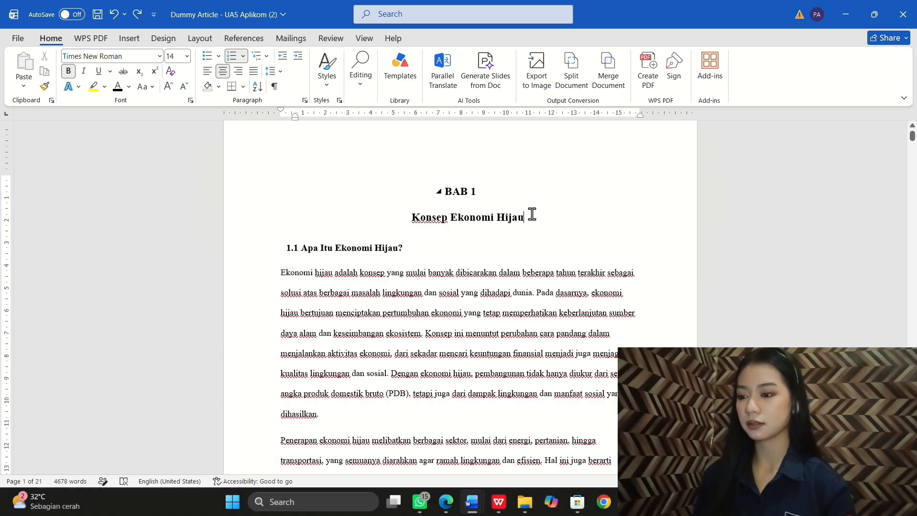
left_click_drag(532, 214, 445, 190)
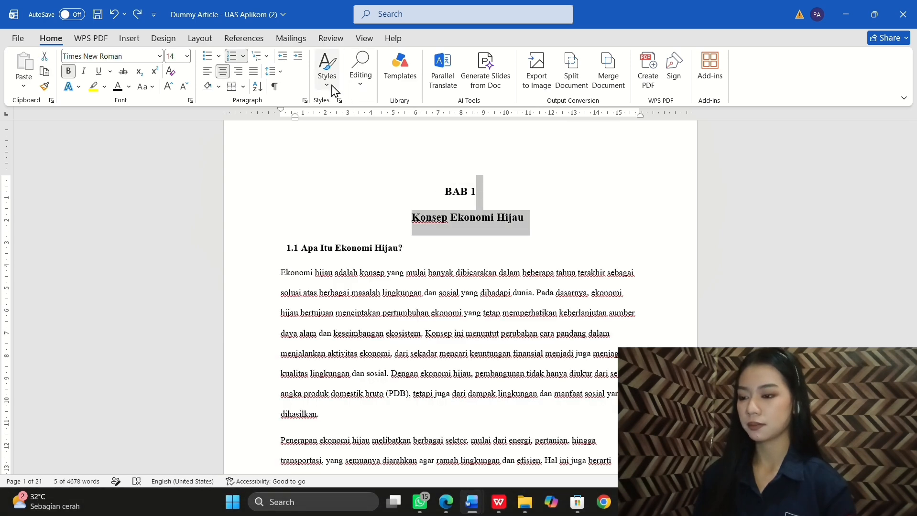
left_click(280, 72)
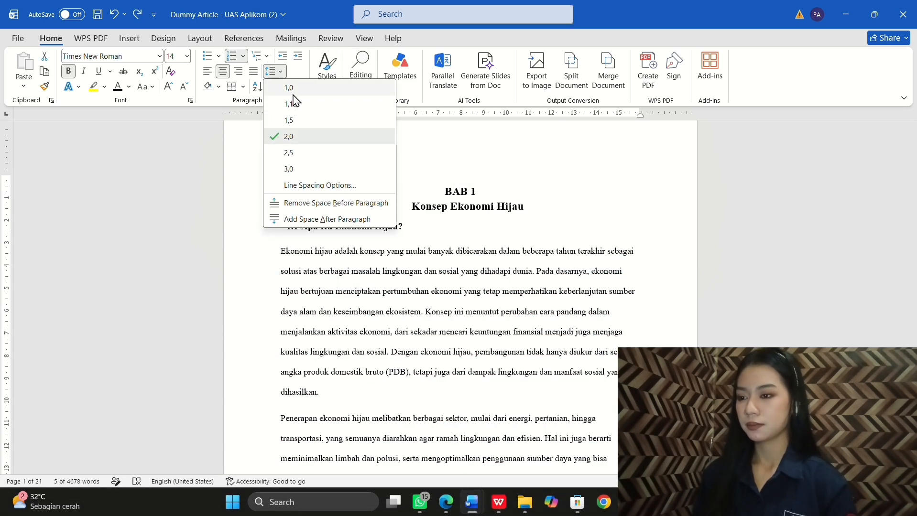
left_click(289, 88)
left_click(420, 266)
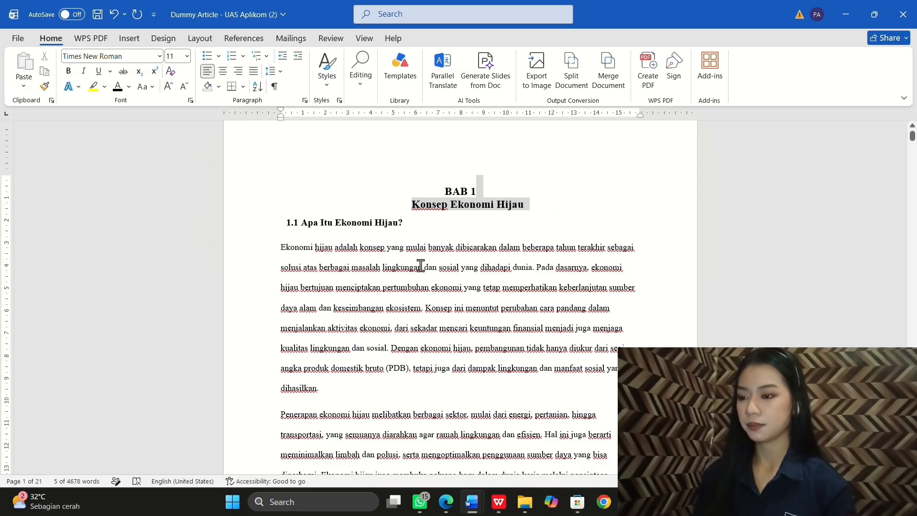
Step: Single-space the BAB 2 chapter heading lines
scroll(421, 266, "down", 20)
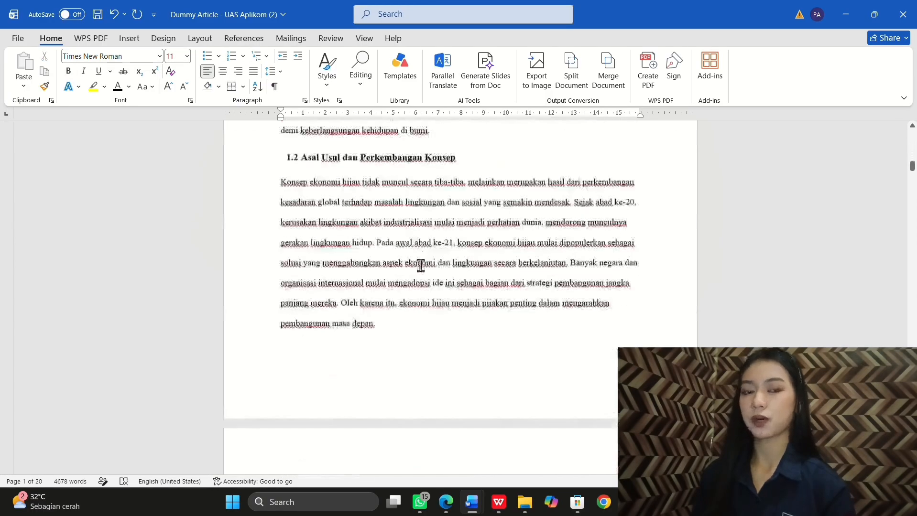
scroll(420, 266, "down", 20)
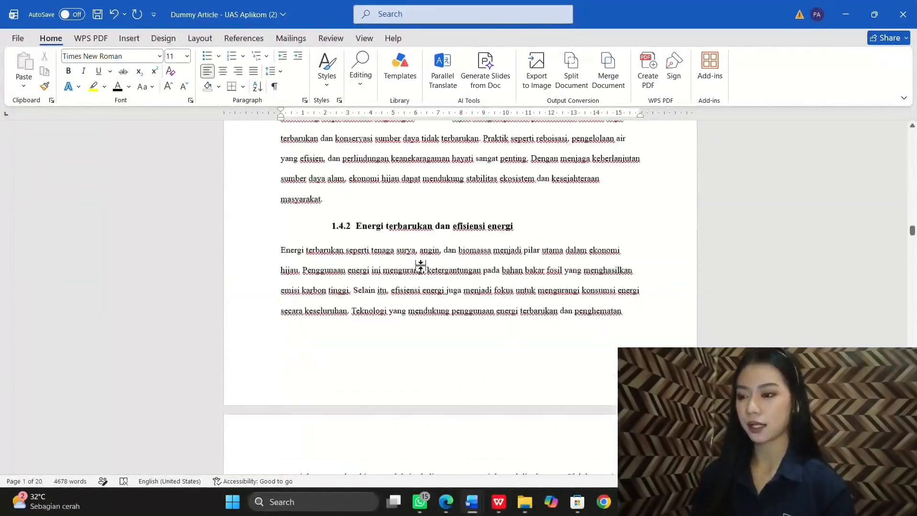
scroll(420, 265, "down", 3)
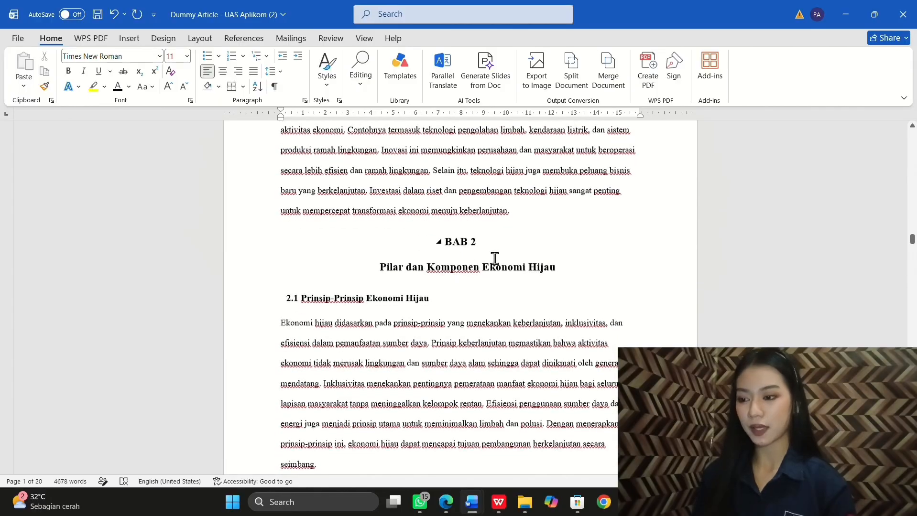
left_click_drag(554, 270, 471, 242)
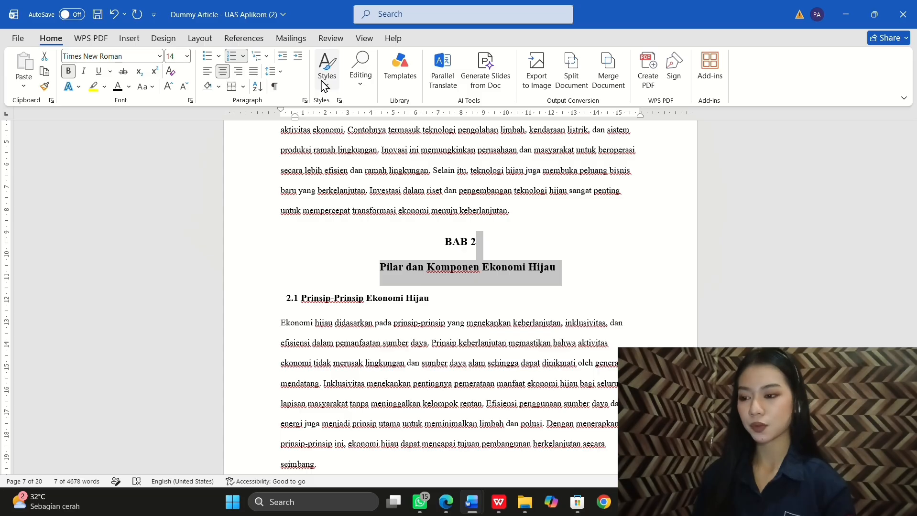
left_click(279, 74)
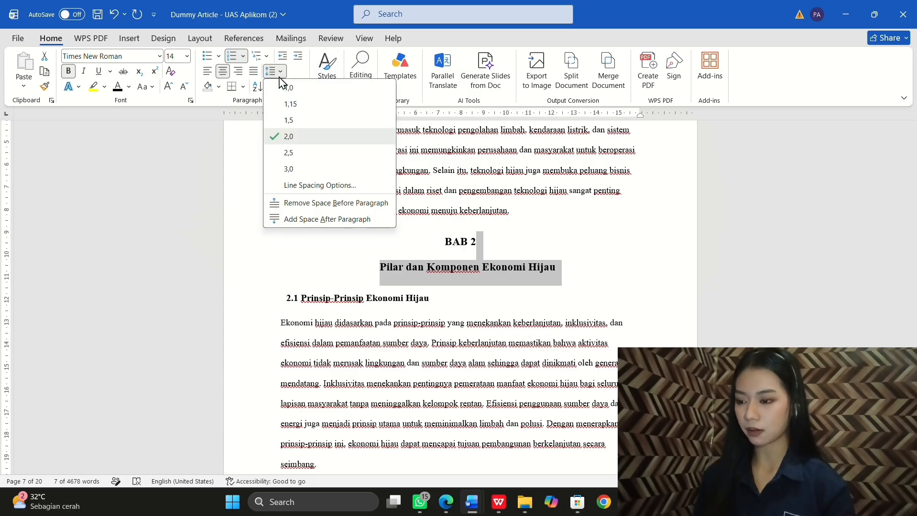
left_click(286, 88)
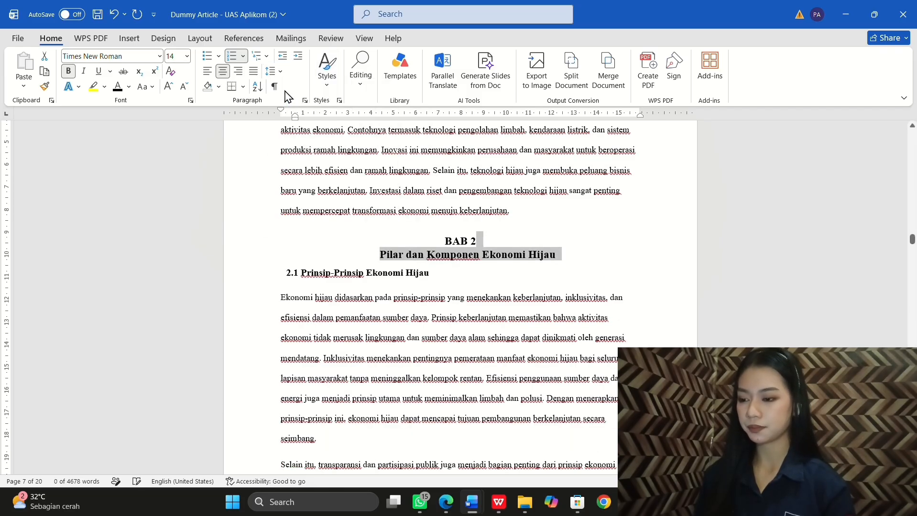
left_click(473, 293)
Step: Single-space the BAB 3 Implementasi Ekonomi Hijau heading line
scroll(449, 296, "down", 1)
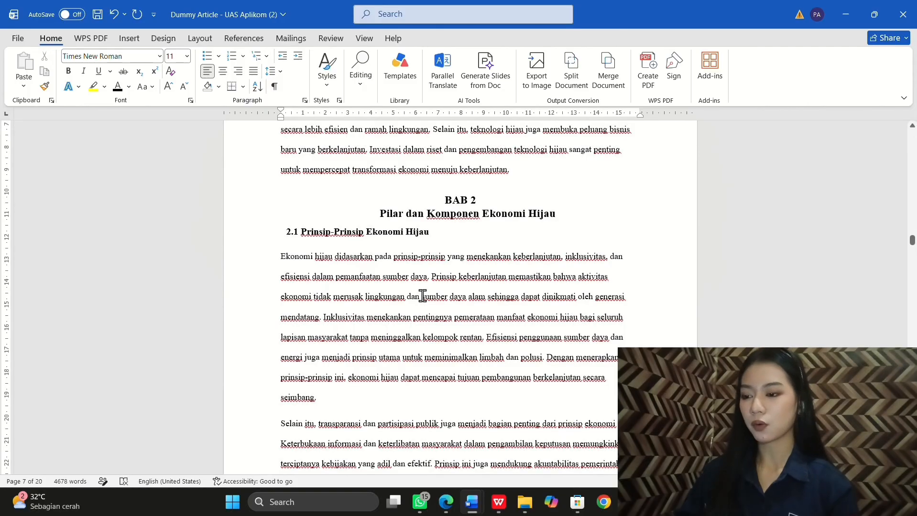
scroll(423, 297, "down", 20)
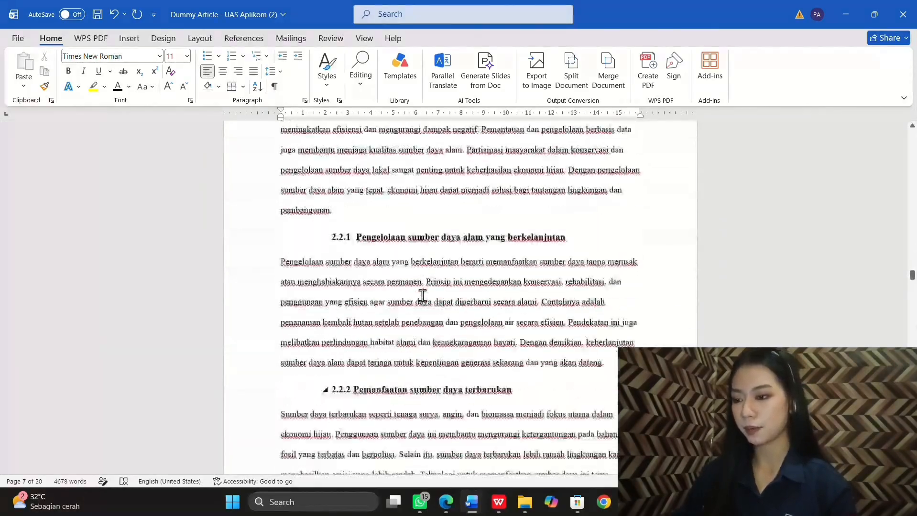
scroll(423, 296, "down", 20)
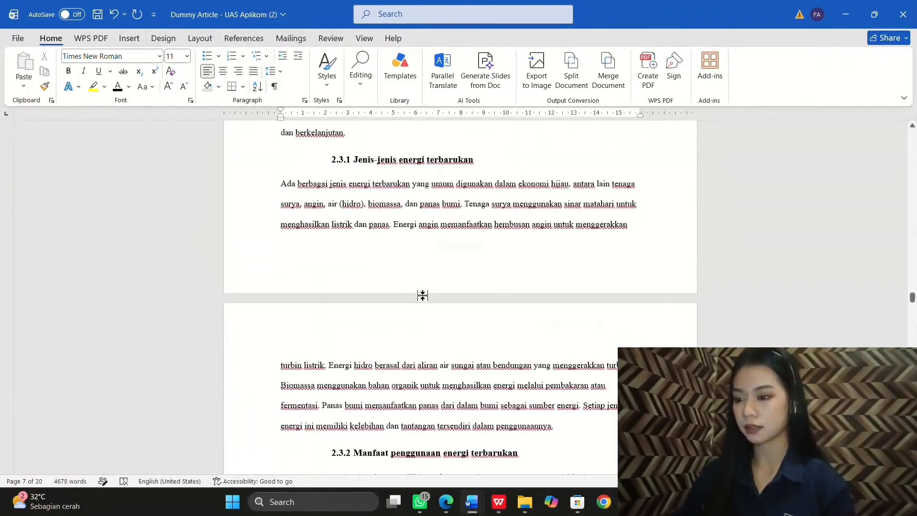
scroll(423, 296, "down", 20)
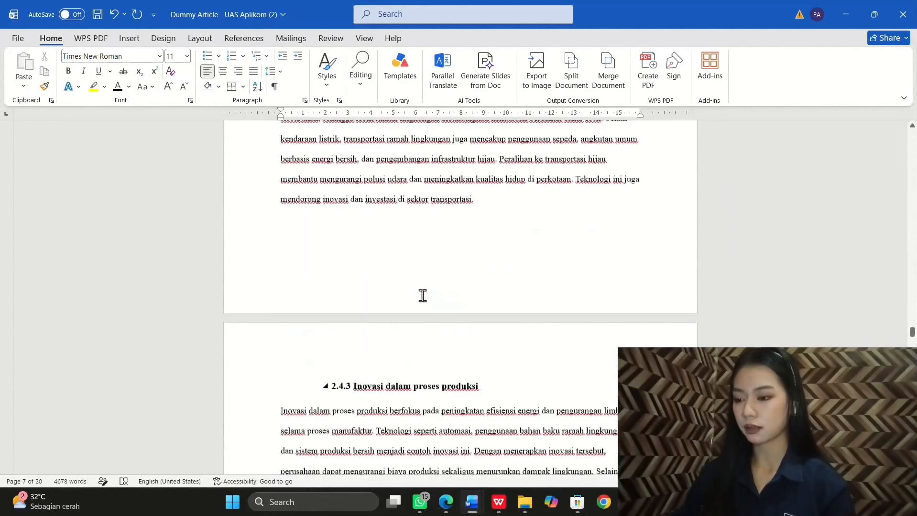
scroll(423, 297, "down", 10)
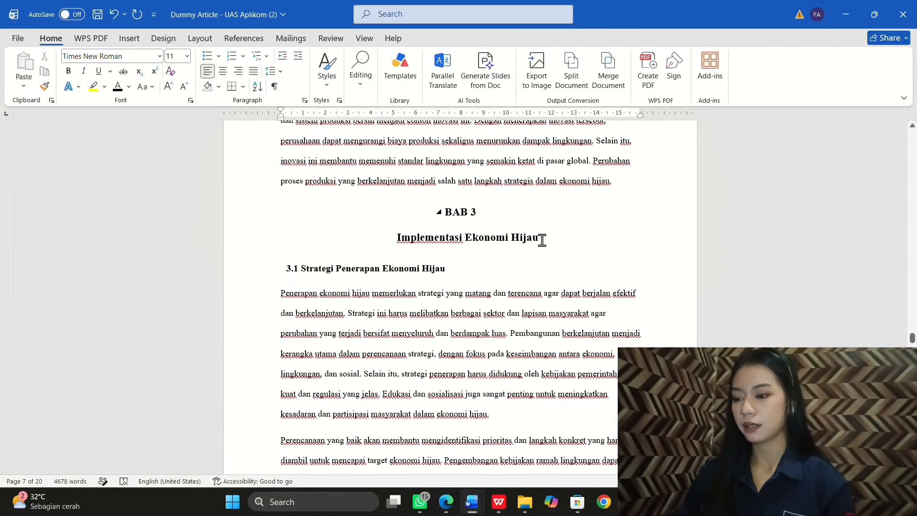
triple_click(542, 240)
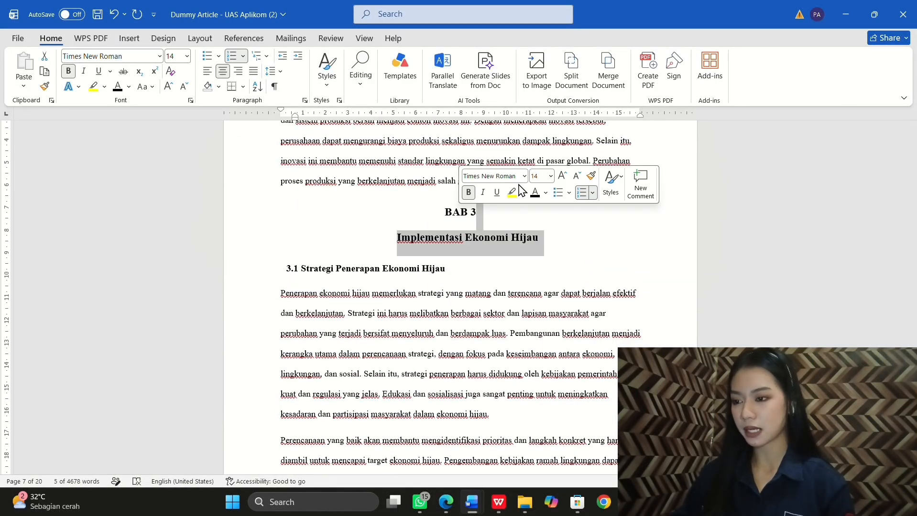
left_click(281, 75)
left_click(312, 93)
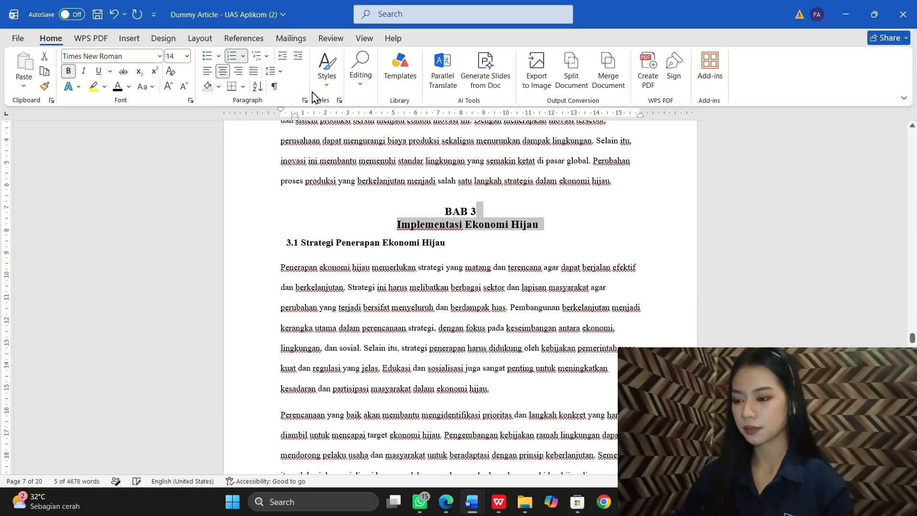
left_click(379, 252)
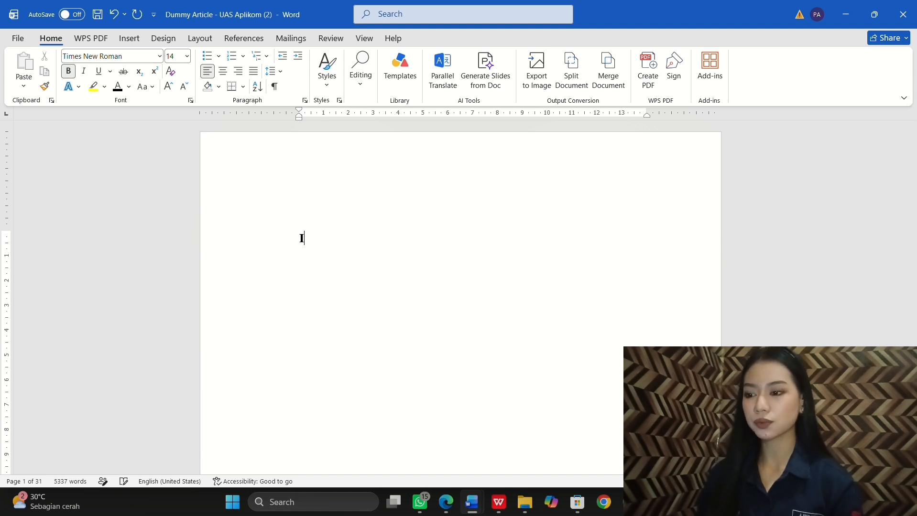
Step: Type the bold uppercase title 'IMPLEMENTASI KONSEP HIJAU … RAMAH LINGKUNGAN' on the first page
type("MEN")
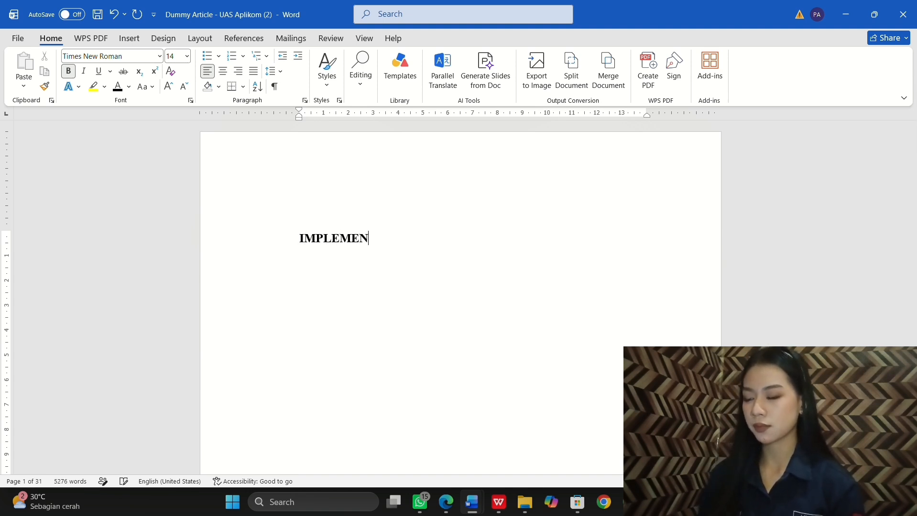
type("TASI")
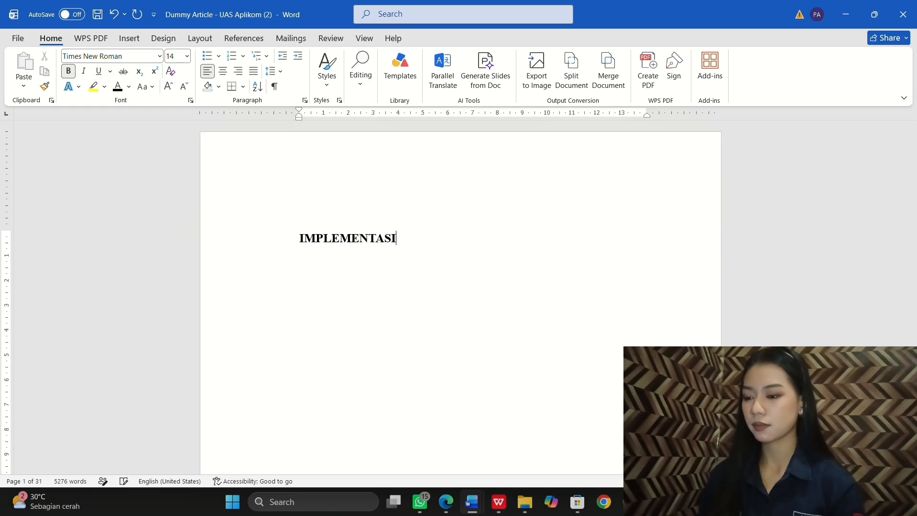
type(" KONSE")
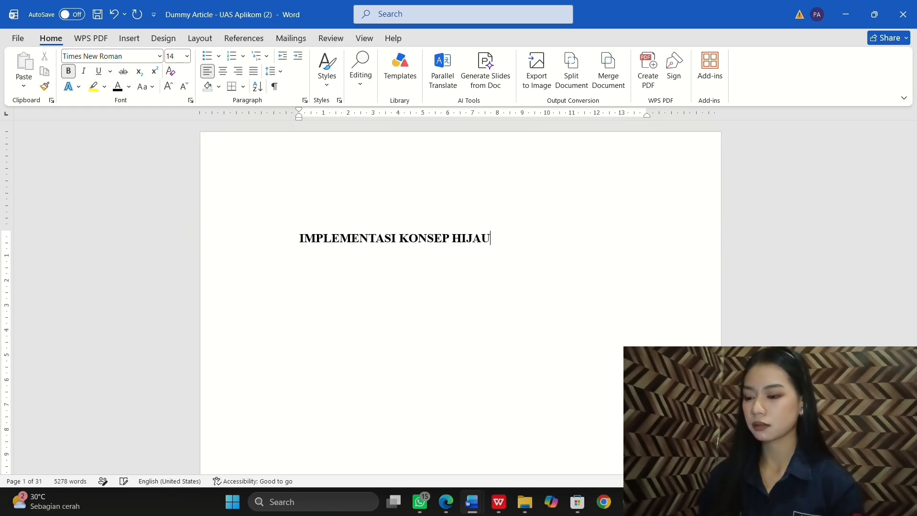
type("P HIJAU")
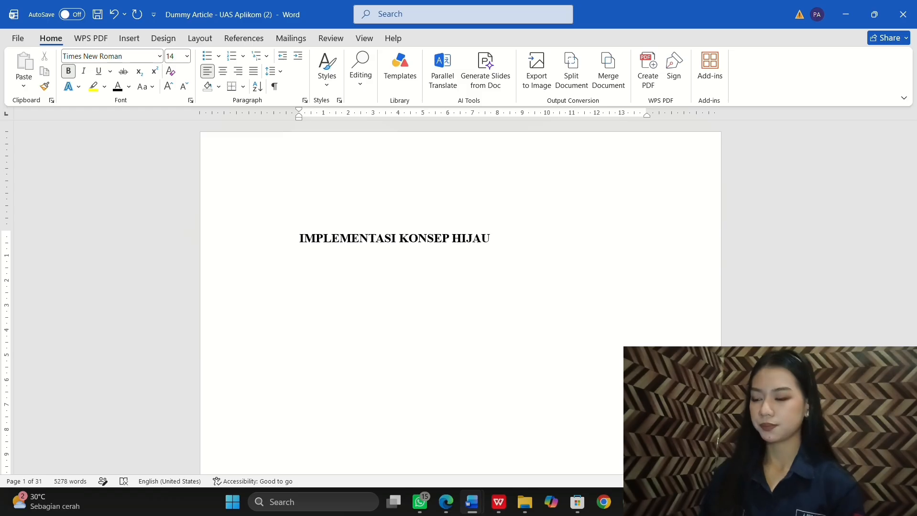
type(" SEBAGAI U")
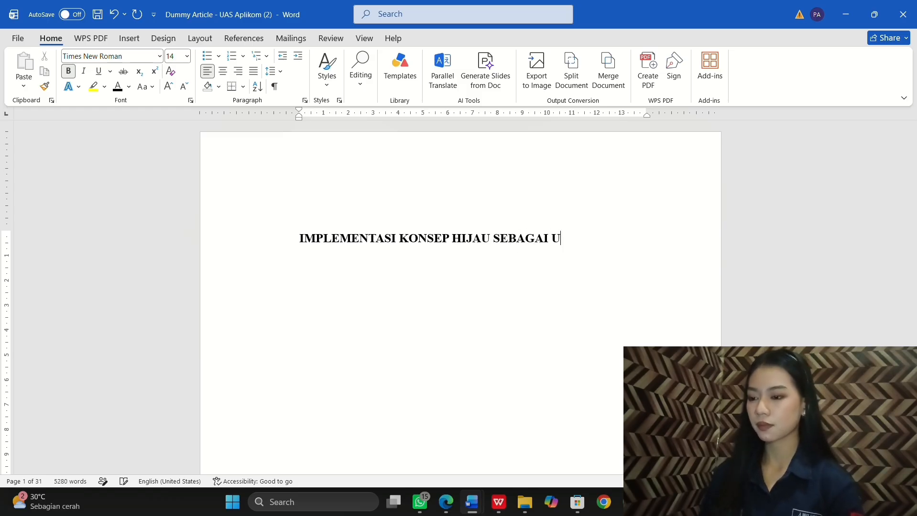
type("PAYA")
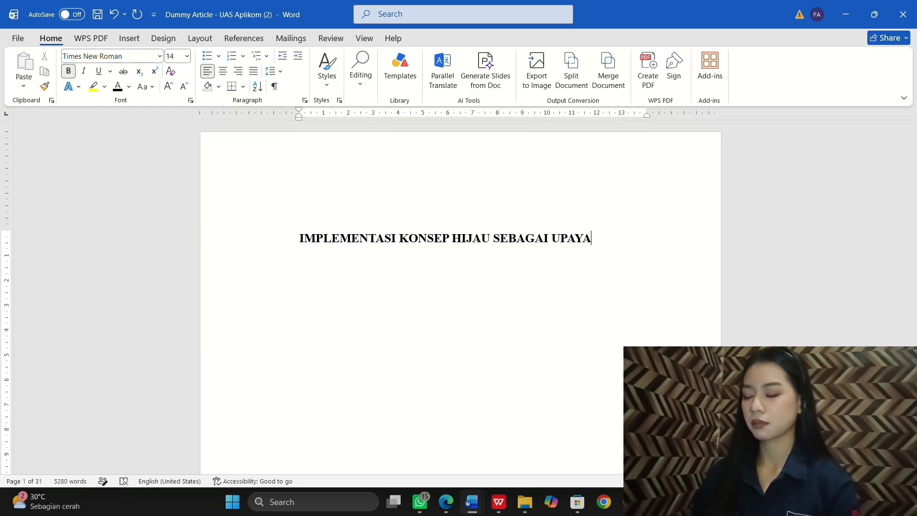
type(" MEWUJU")
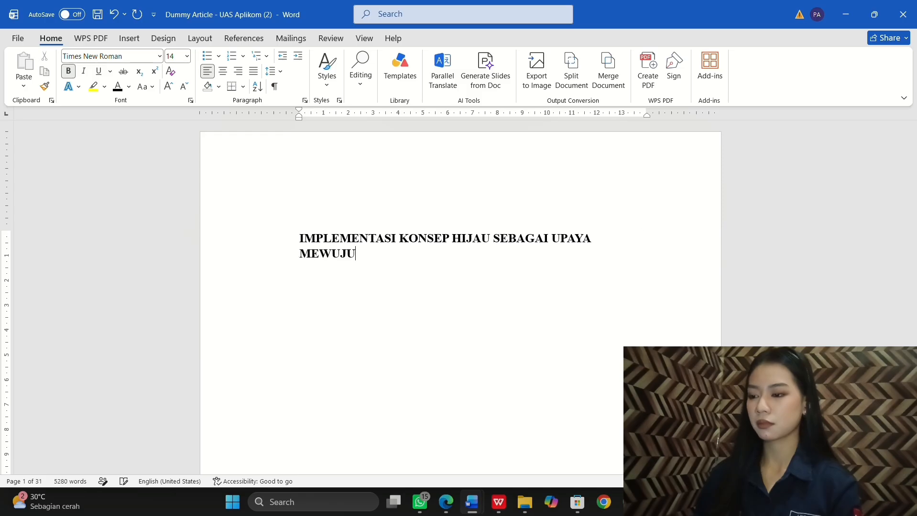
type("DKAN")
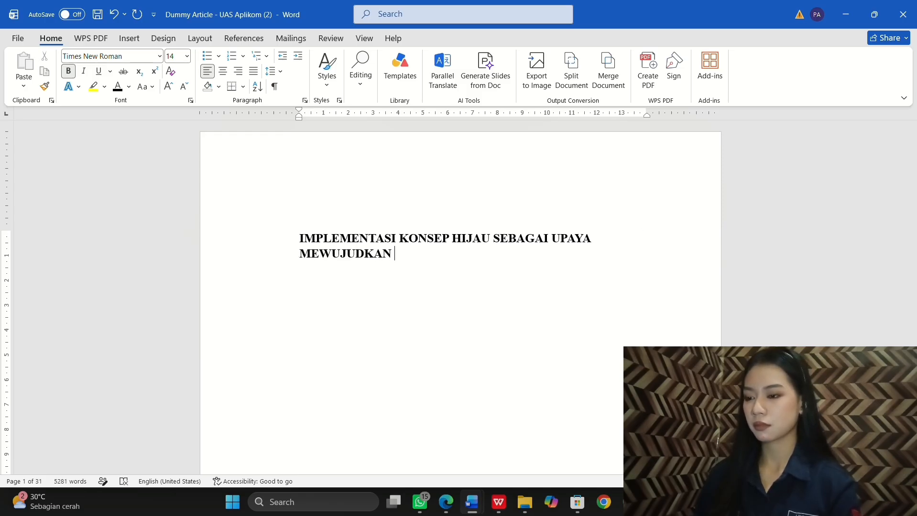
type("PEMBANGUNAN")
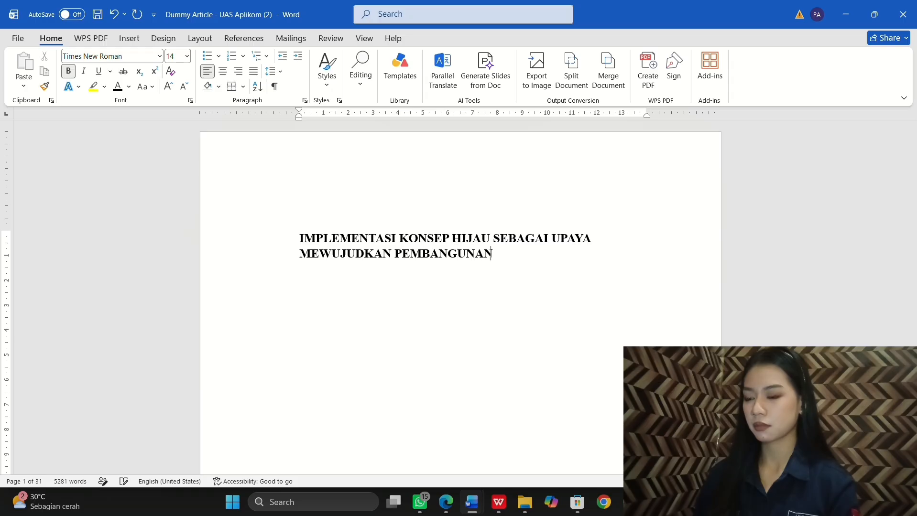
type(" BER")
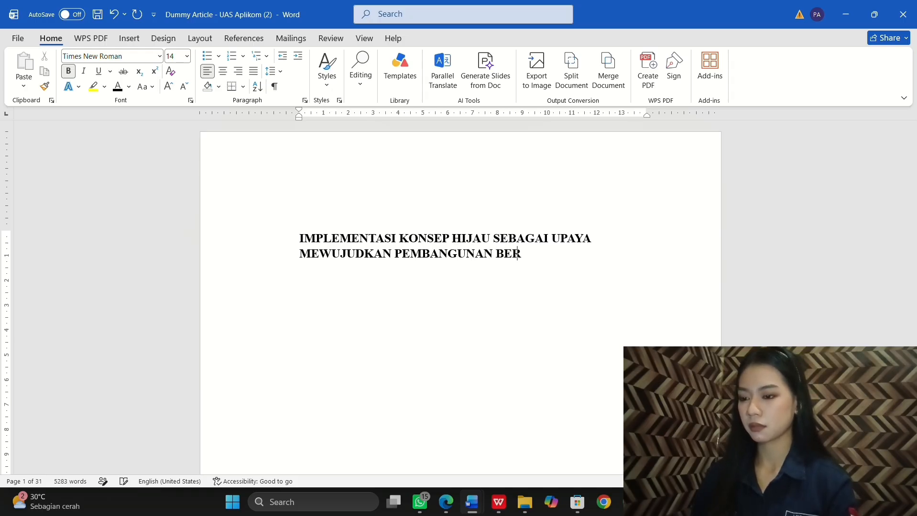
type("KELANJUTAN")
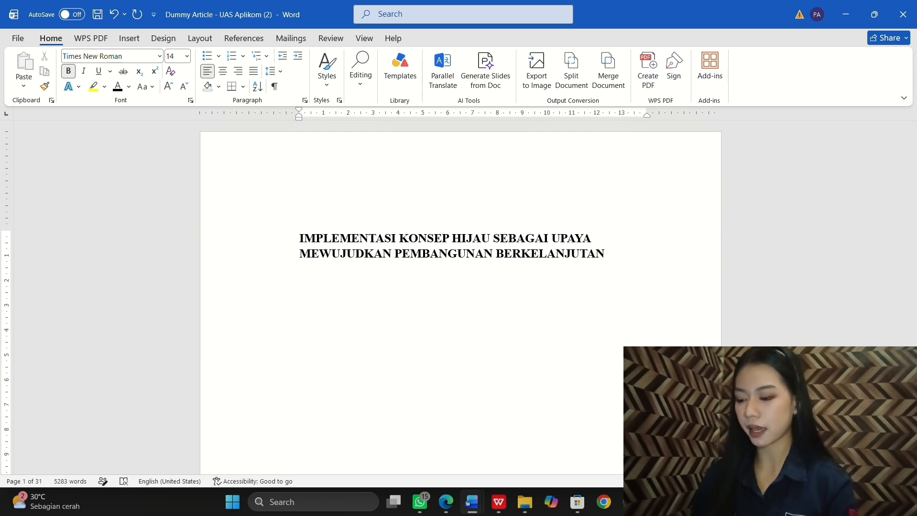
type(" MELALUI")
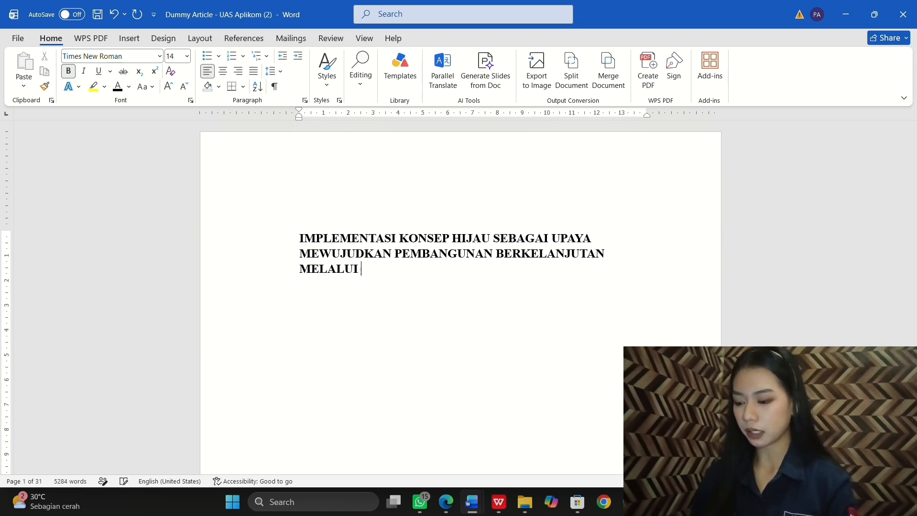
type(" PENGELO")
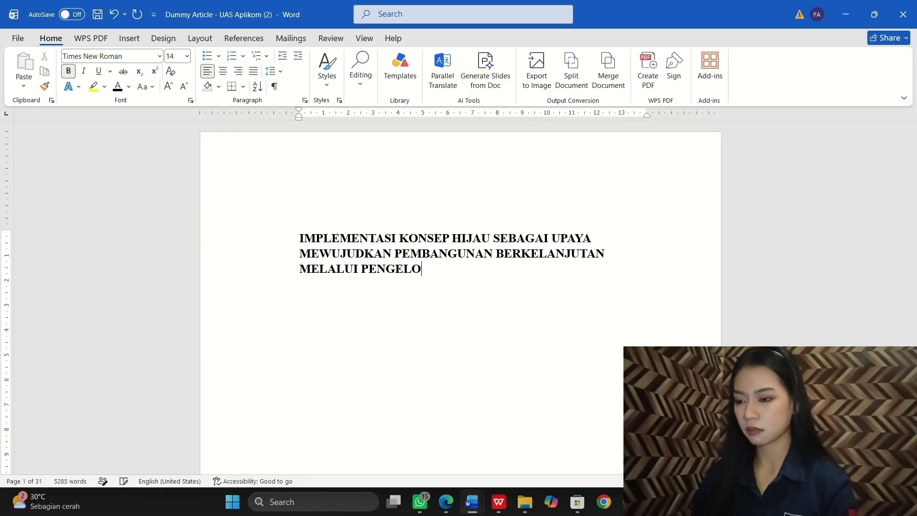
type("LAAN")
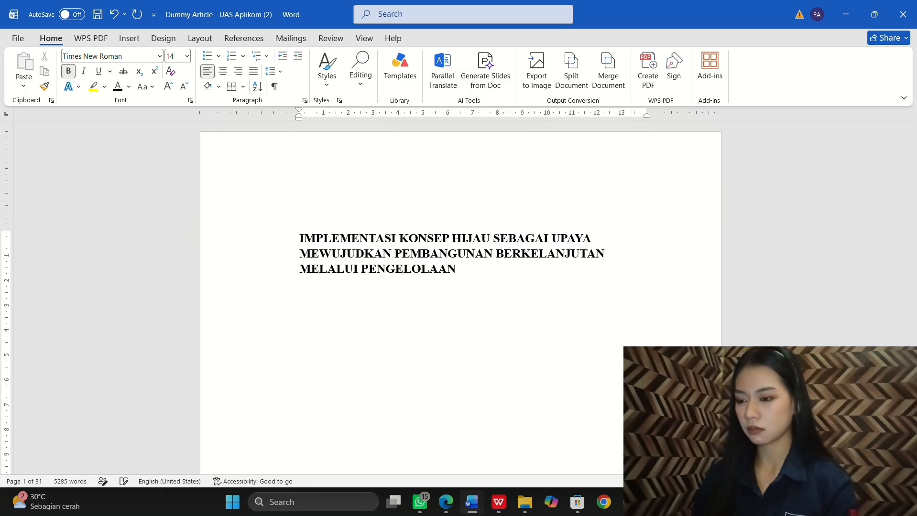
type(" SUM")
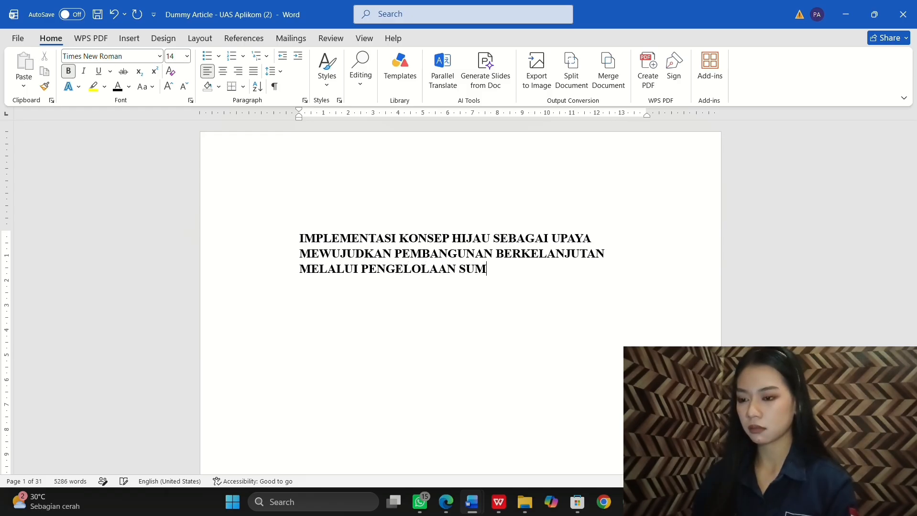
type("BER DAYA")
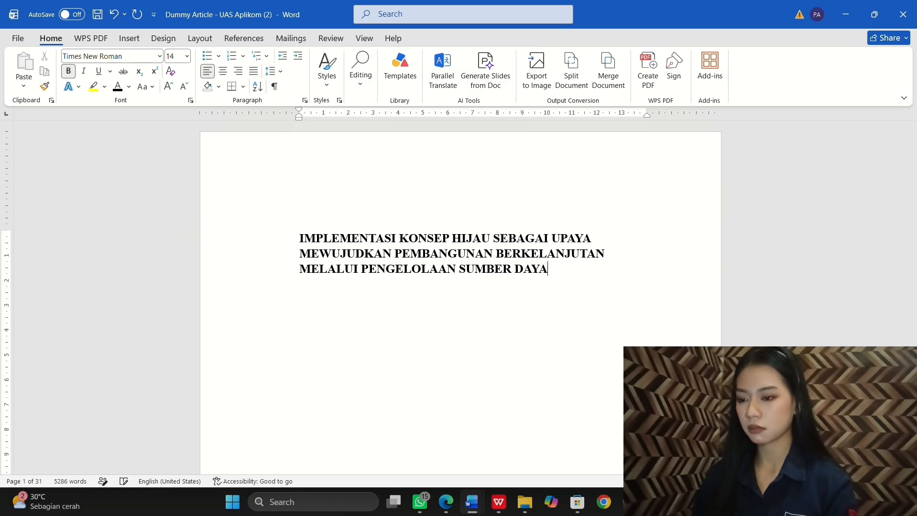
type(" Y")
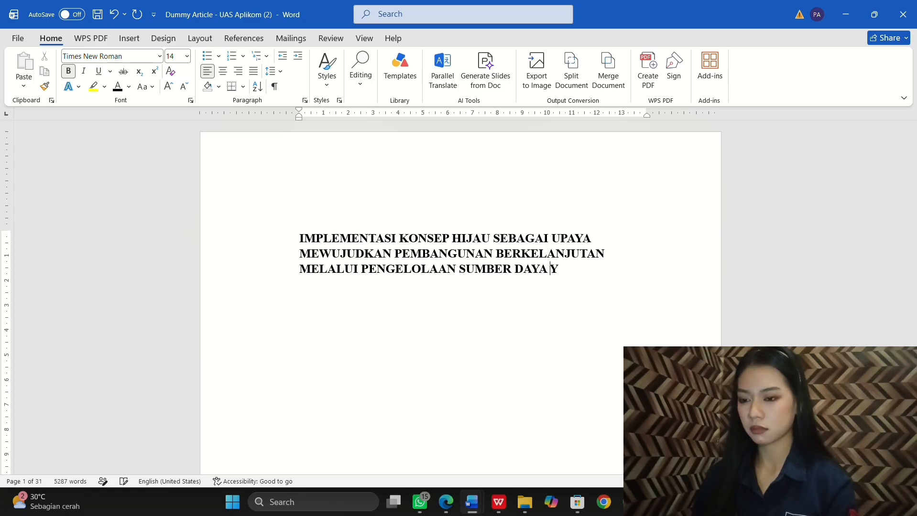
type("ANG EFISI")
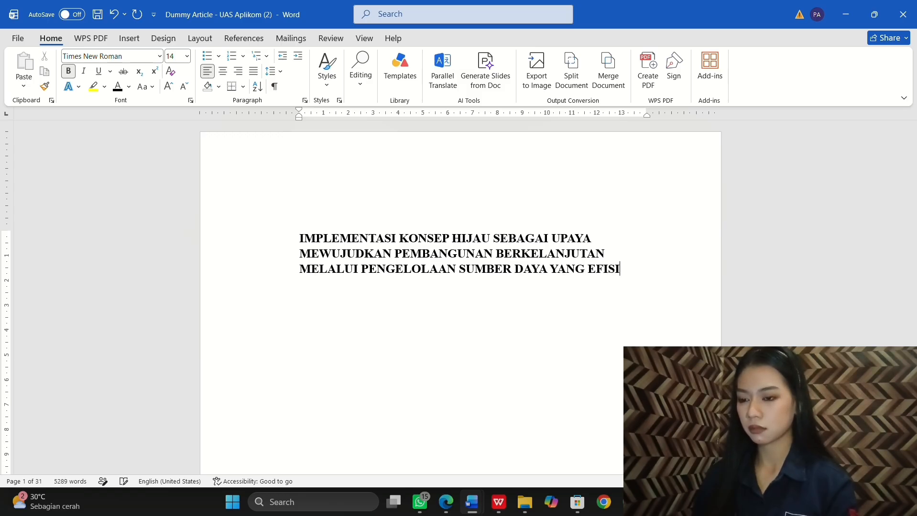
type("EN DAN")
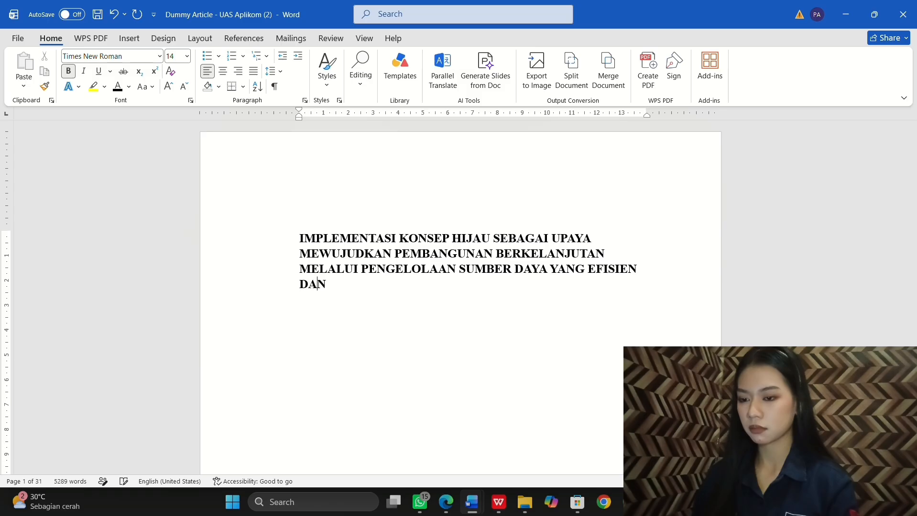
type(" RAMA")
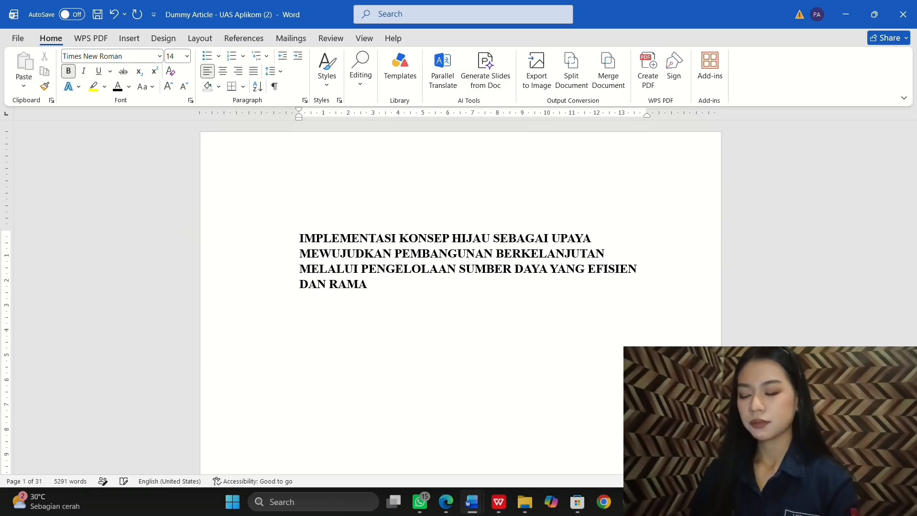
type("H LINGK")
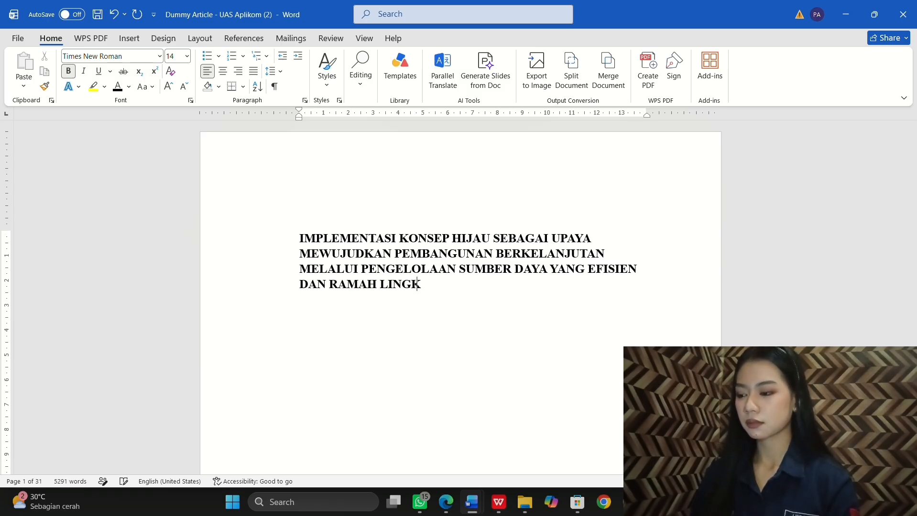
type("UNGAN")
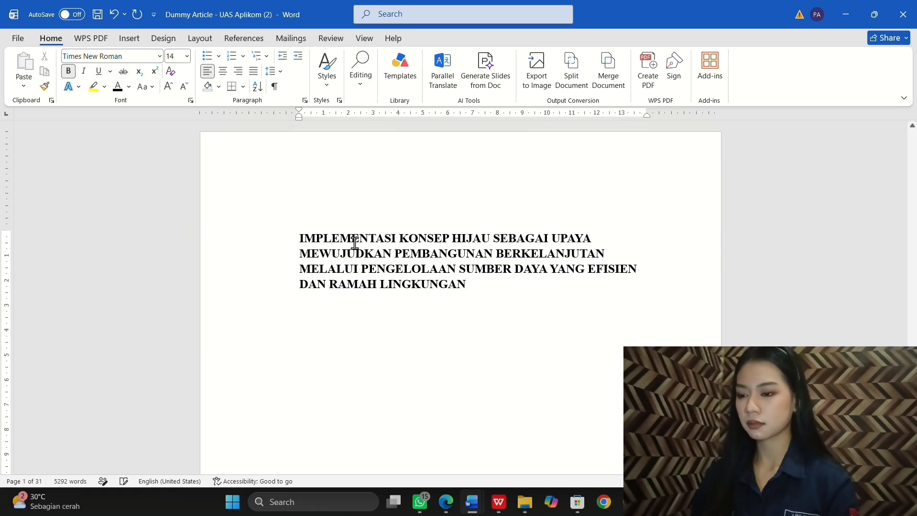
Step: Centre the four-line title on the cover page
left_click_drag(306, 239, 487, 287)
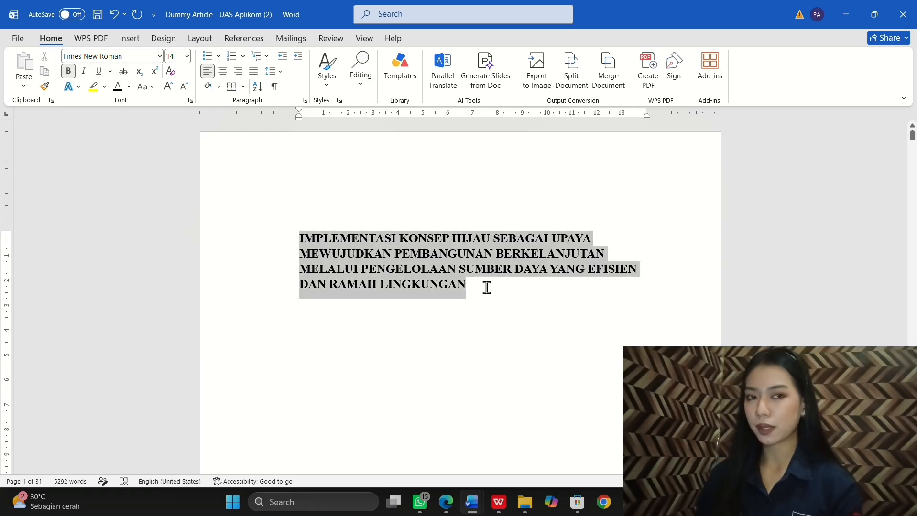
left_click(223, 73)
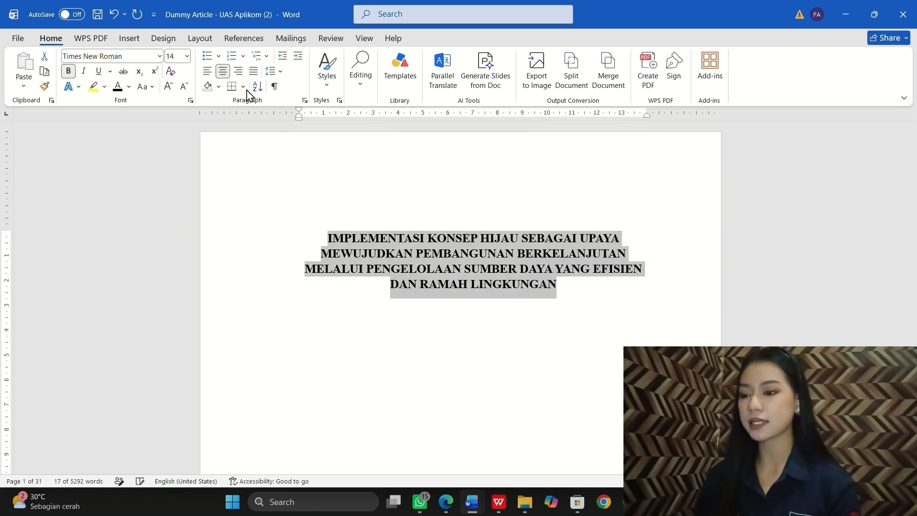
left_click(584, 296)
scroll(584, 296, "down", 2)
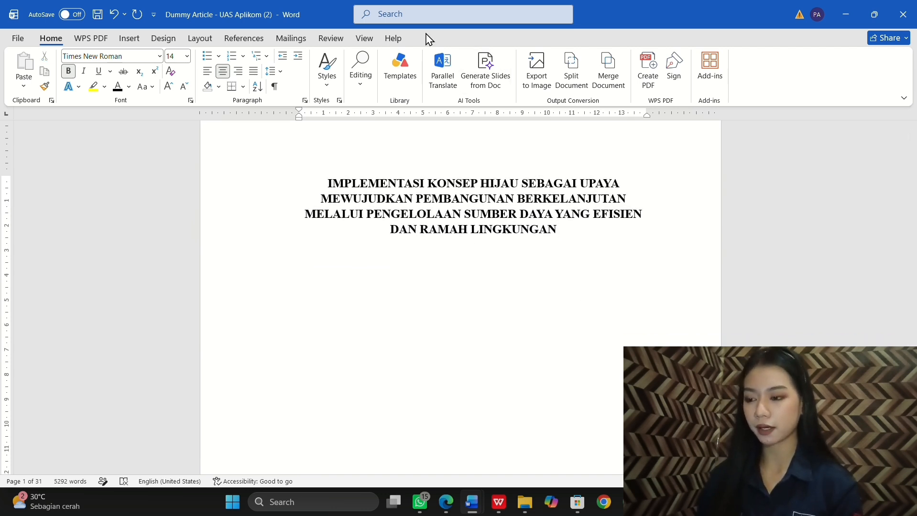
left_click(394, 21)
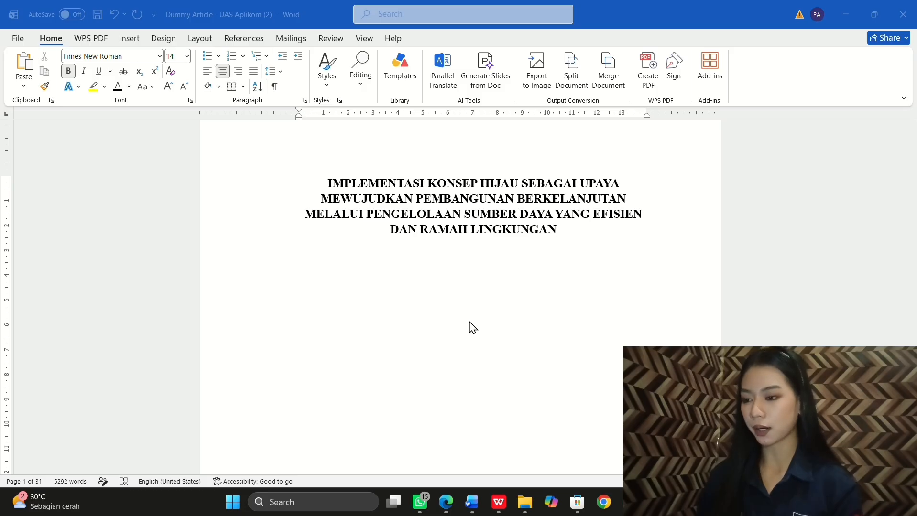
scroll(470, 328, "down", 2)
Step: Shrink the Universitas Tidar logo to about half its size, centred below the title
scroll(470, 327, "up", 1)
scroll(479, 206, "down", 1)
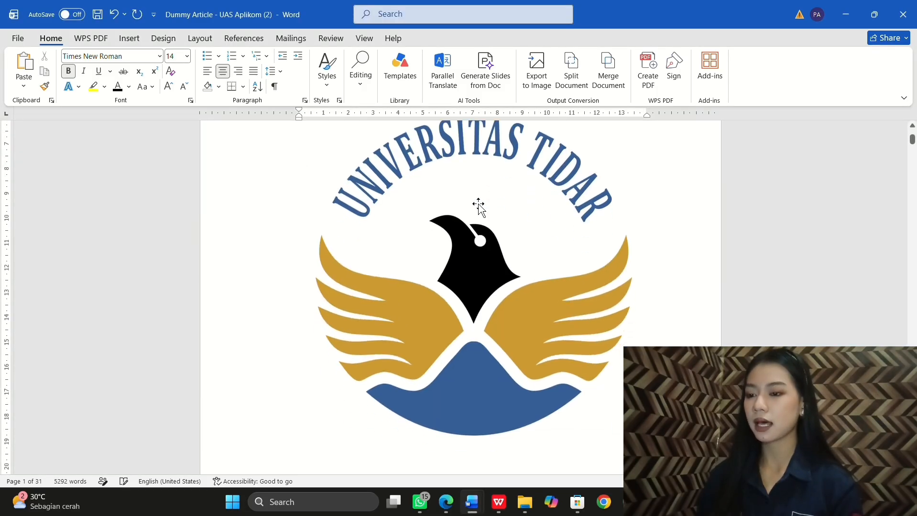
left_click(493, 243)
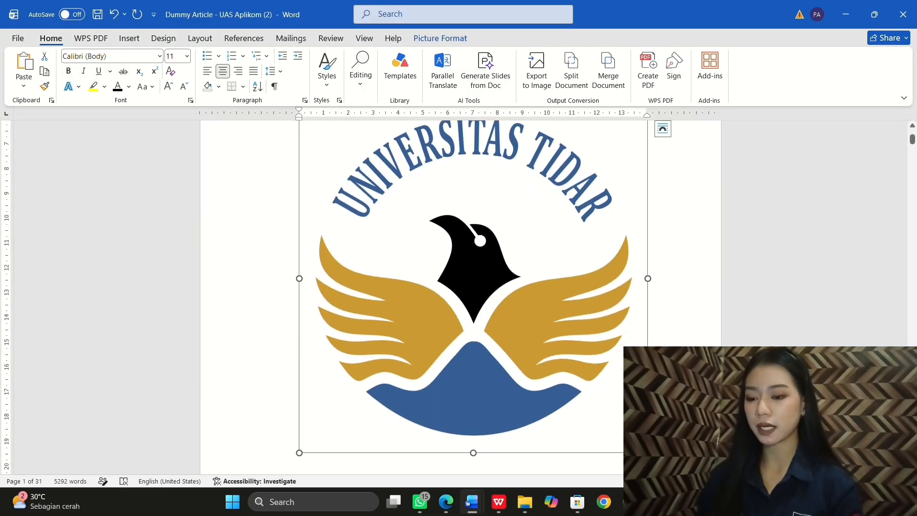
left_click_drag(648, 453, 497, 236)
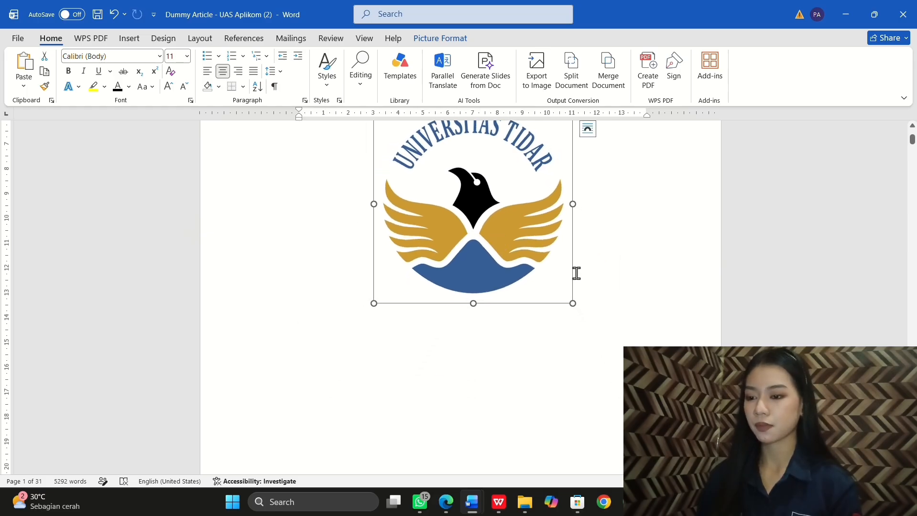
scroll(634, 267, "up", 2)
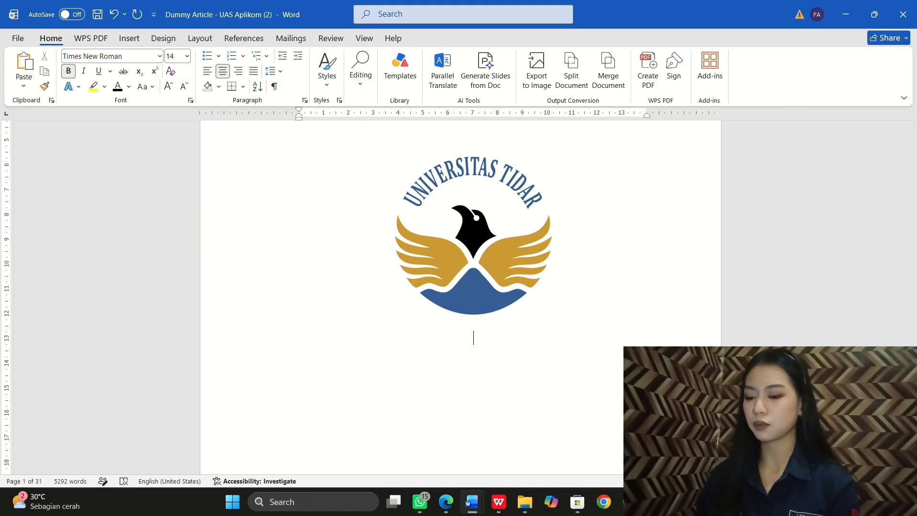
Step: Type 'Disusun oleh:' followed by the author's name and student number below the logo
type("Di")
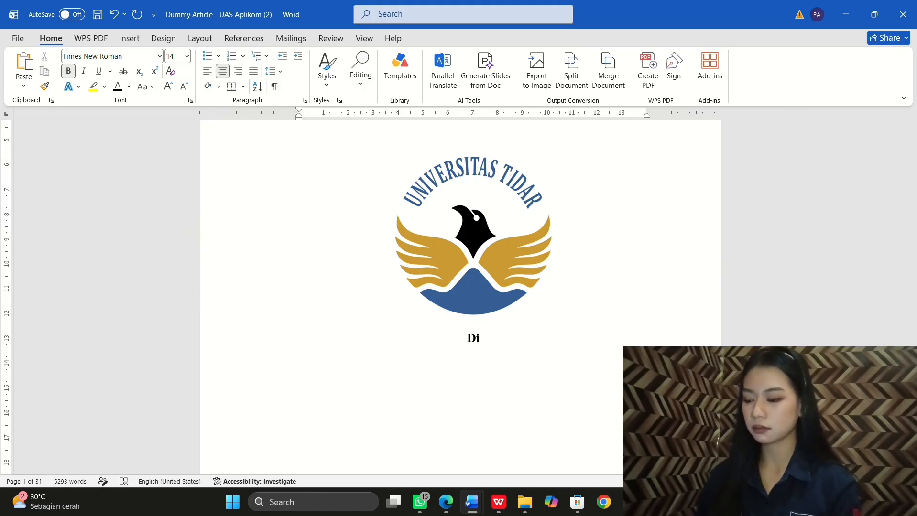
type("susun o")
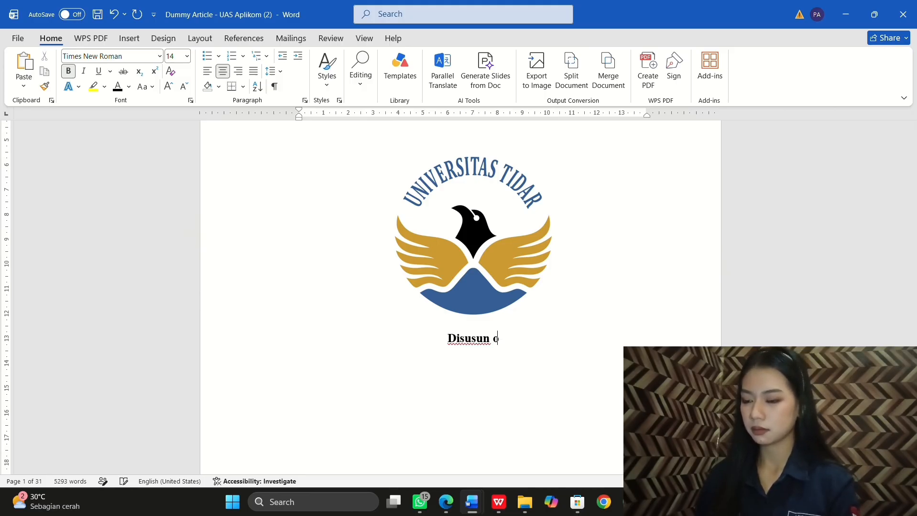
type("leh: ")
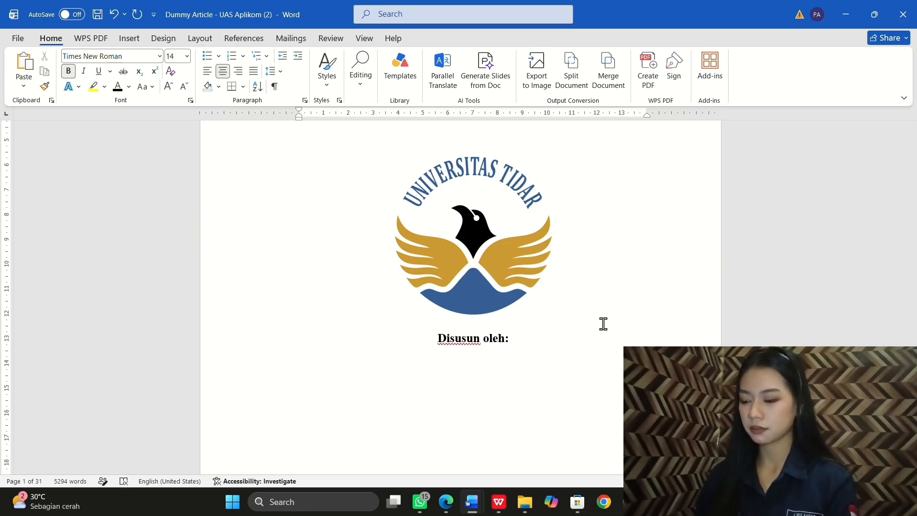
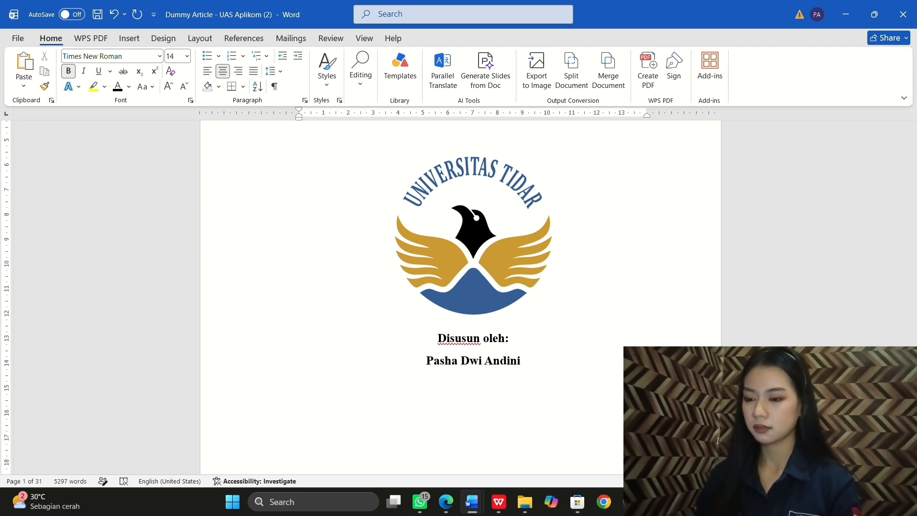
type("(")
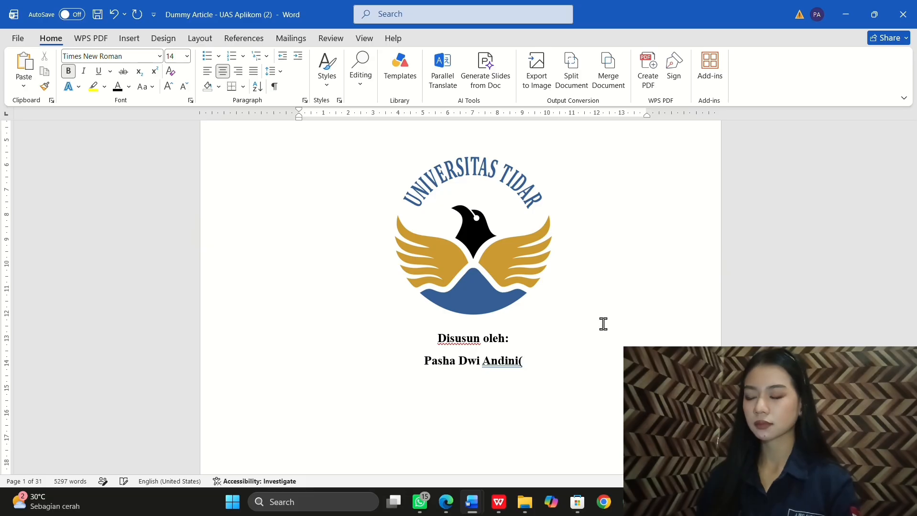
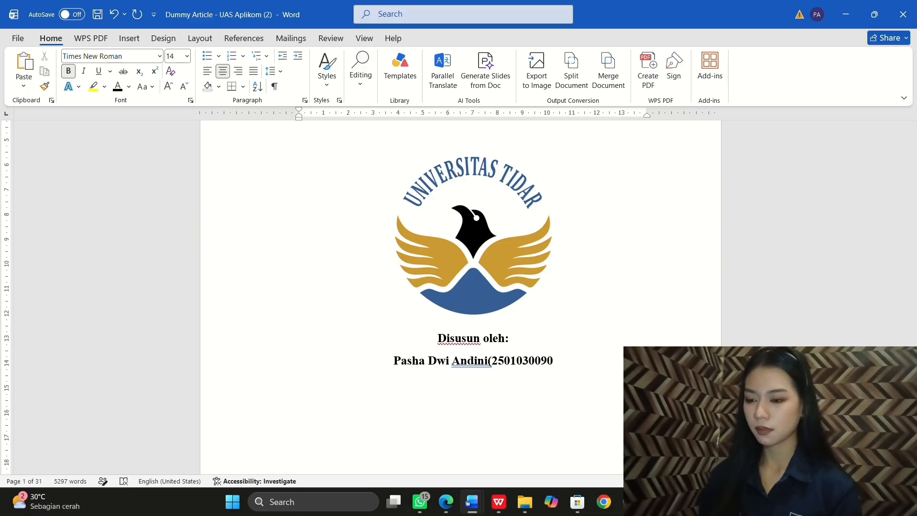
type(")")
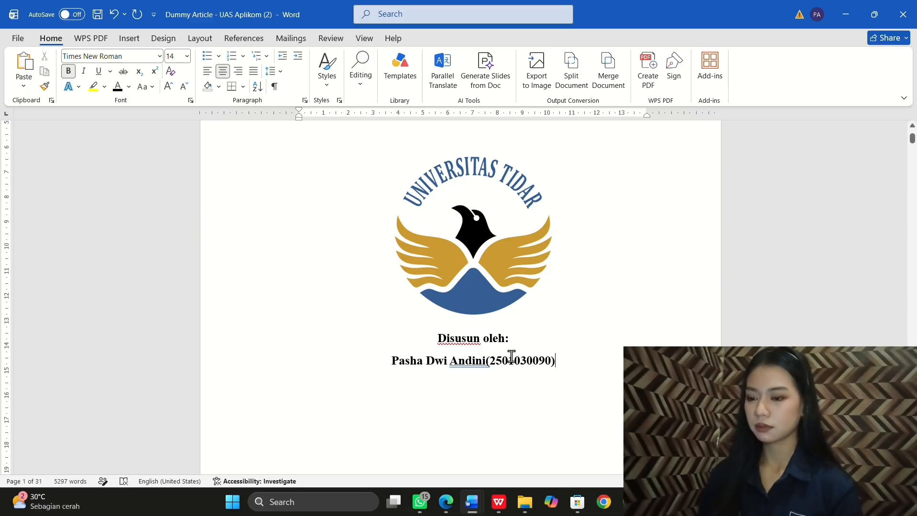
scroll(511, 354, "down", 3)
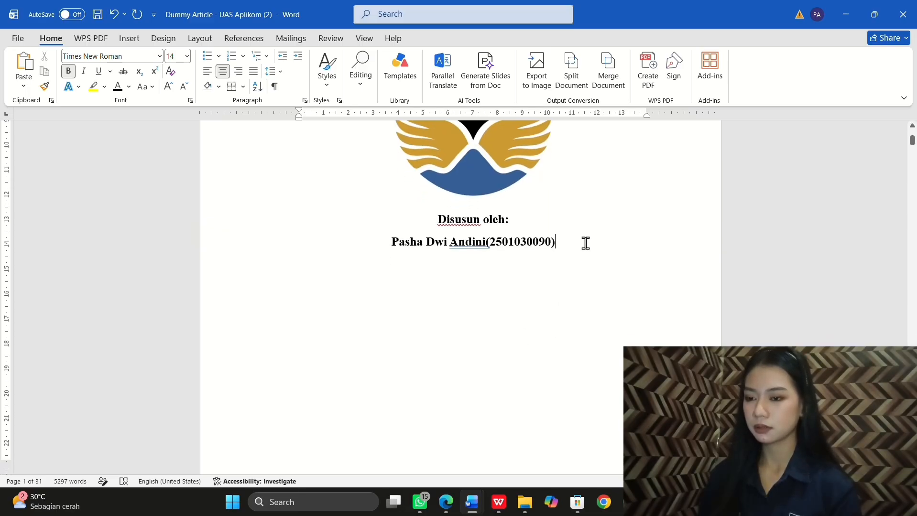
key("Return")
key("Return")
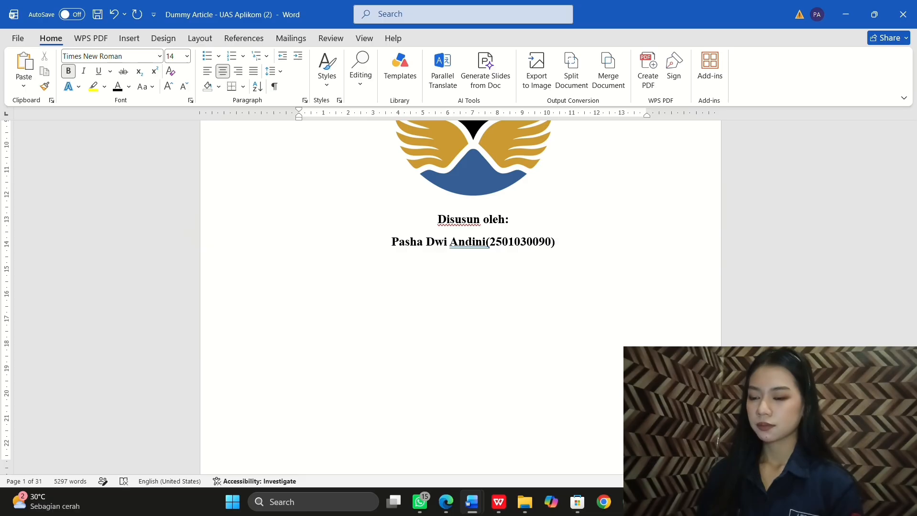
Step: Add PROGRAM STUDI MANAJEMEN, FAKULTAS EKONOMI, UNIVERSITAS TIDAR and 2026 lines, fixing the STUDI typo
type("PROGRA")
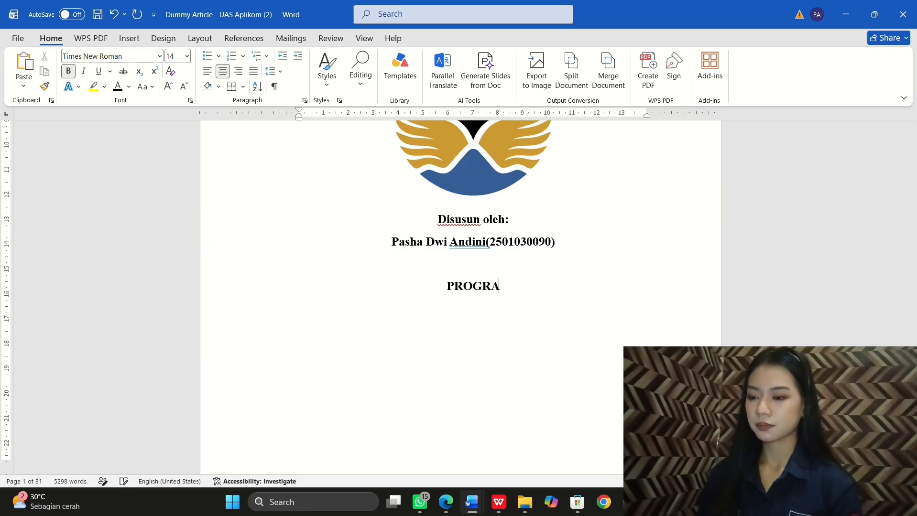
type("M STUD")
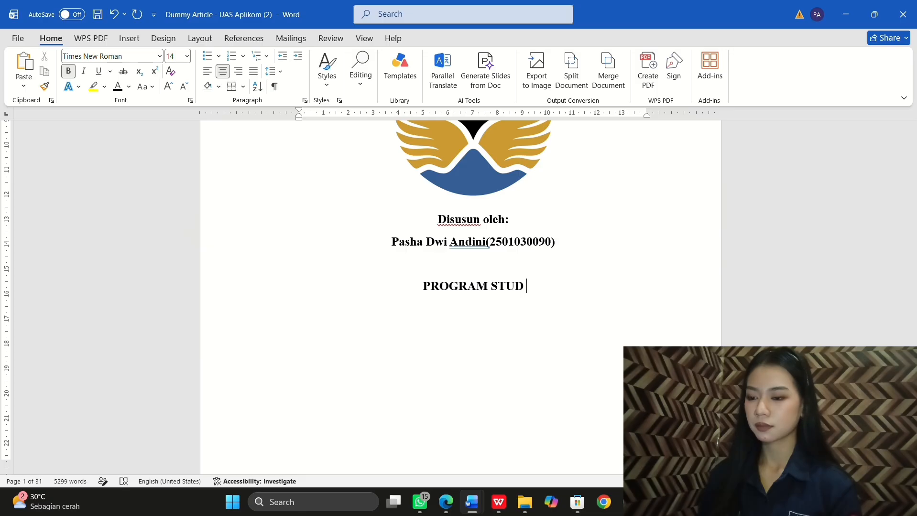
type(" MANAJEMEN")
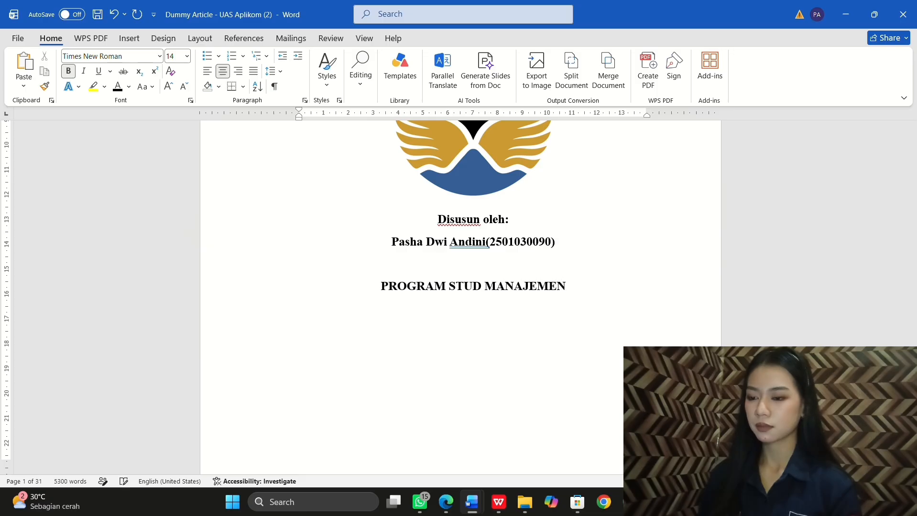
left_click(480, 287)
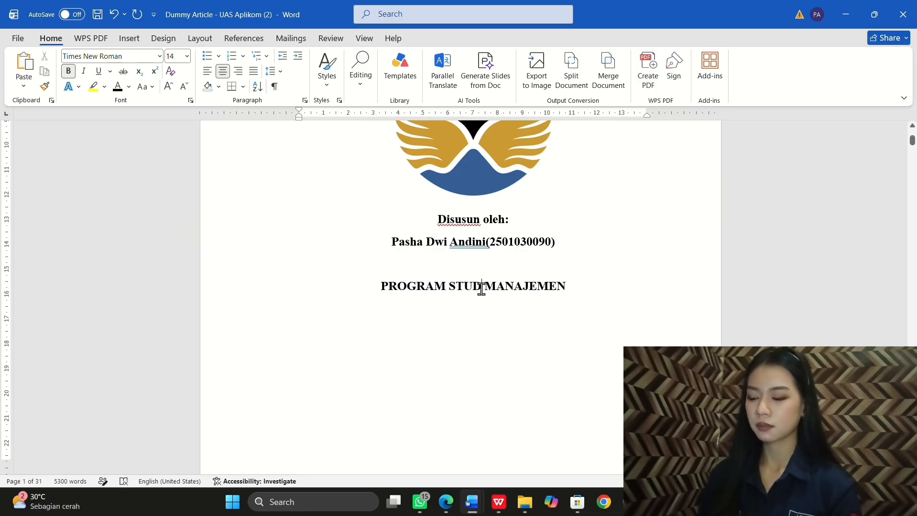
type("I")
left_click(591, 284)
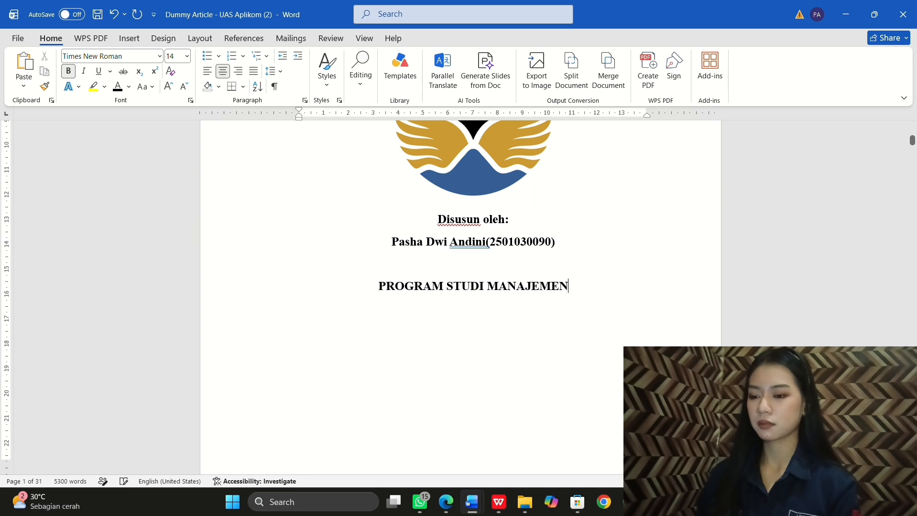
type("F")
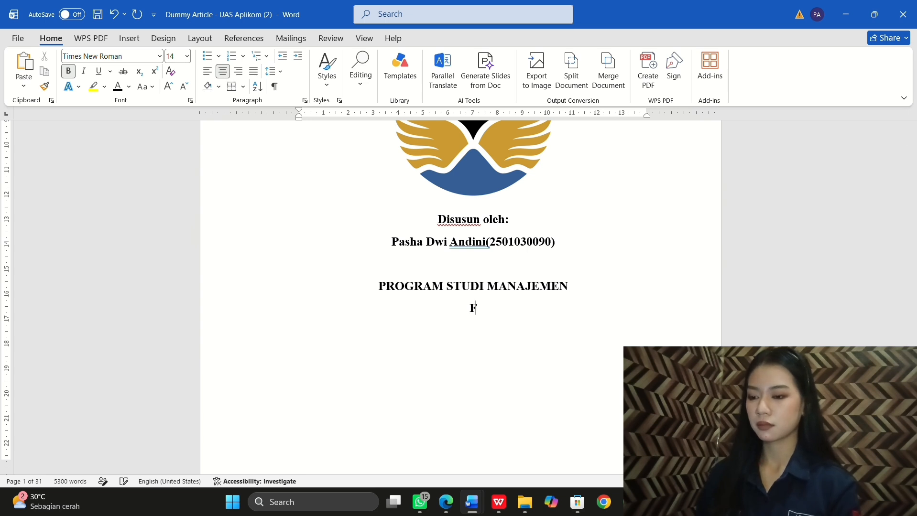
type("AKULTAS EKONOMI")
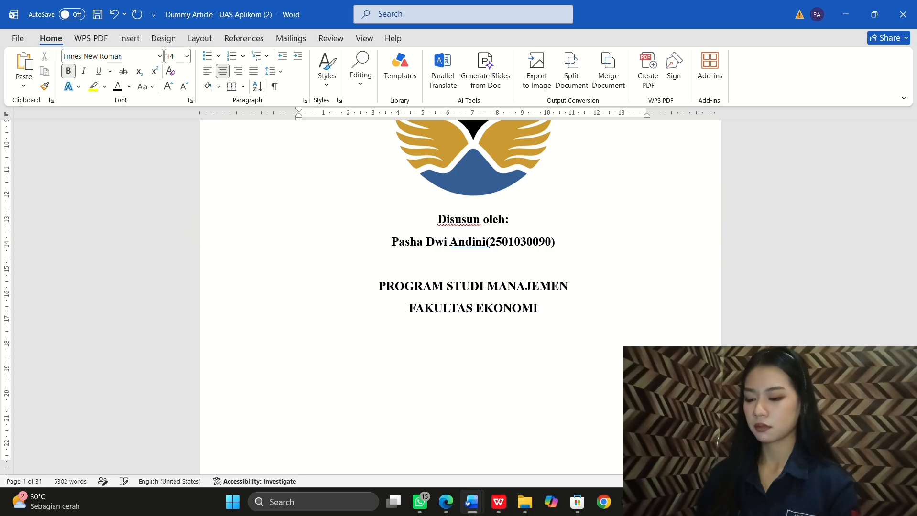
key("Return")
type("UNI")
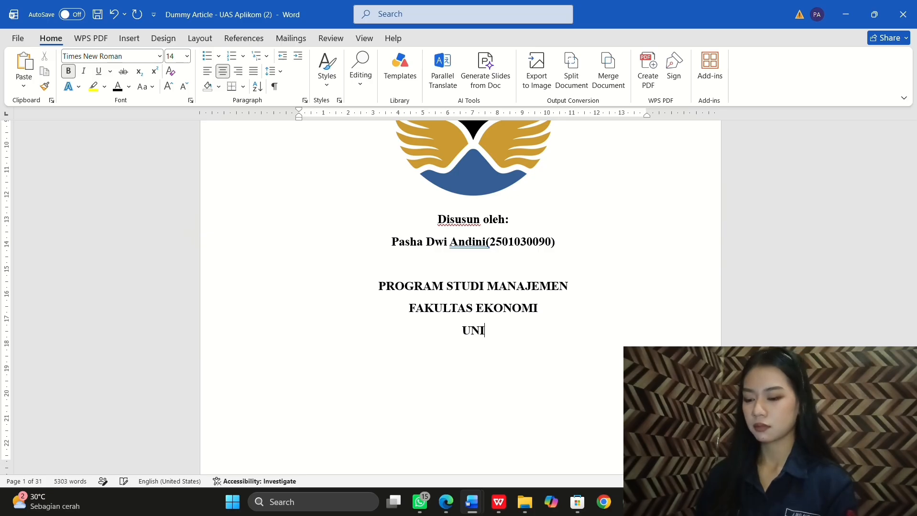
type("VERSITAS TIDAR ")
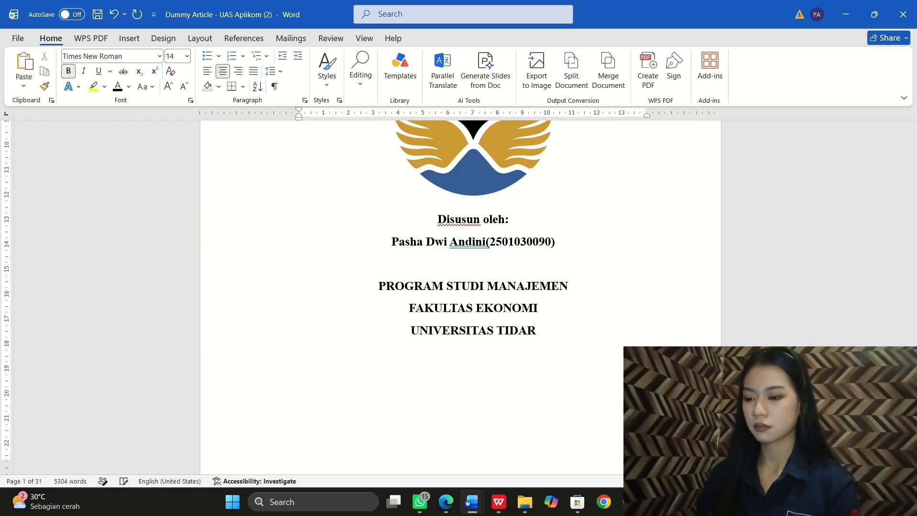
type("2026")
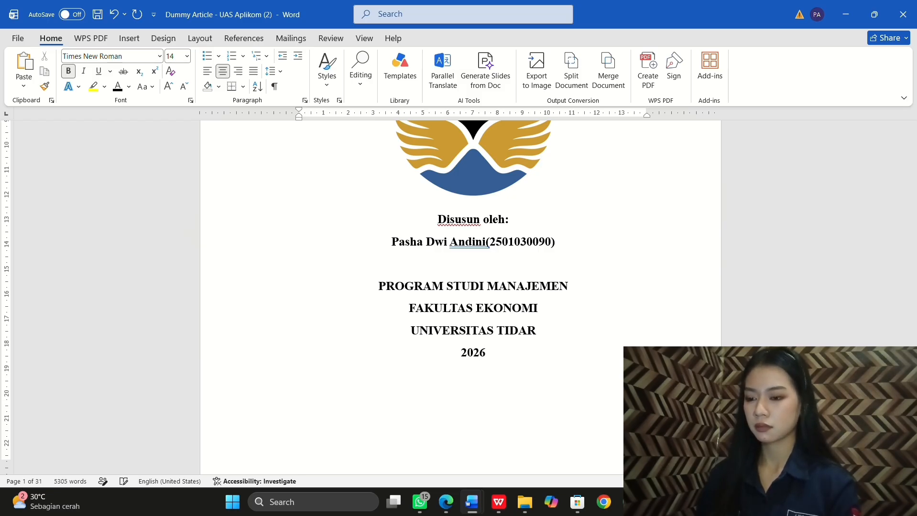
Step: Insert two blank lines above the PROGRAM STUDI MANAJEMEN block on the cover
scroll(565, 298, "up", 6)
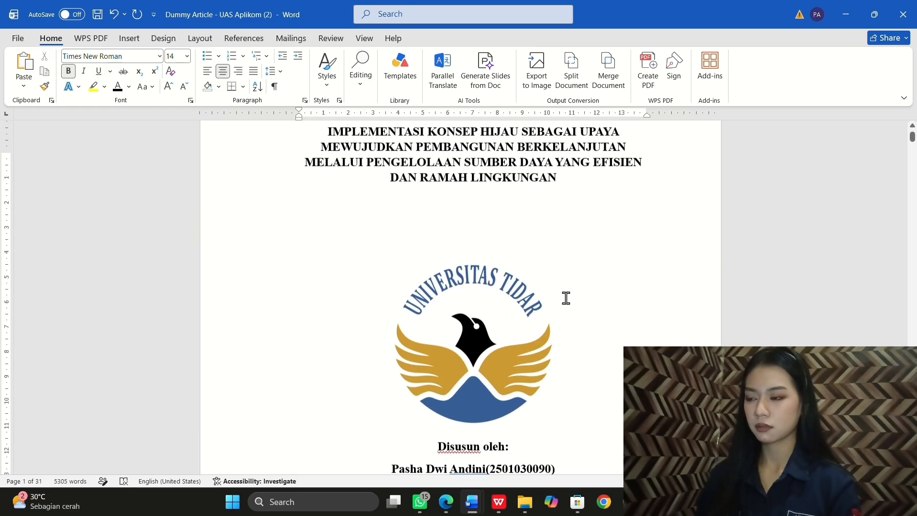
scroll(565, 298, "down", 6)
scroll(566, 298, "down", 3)
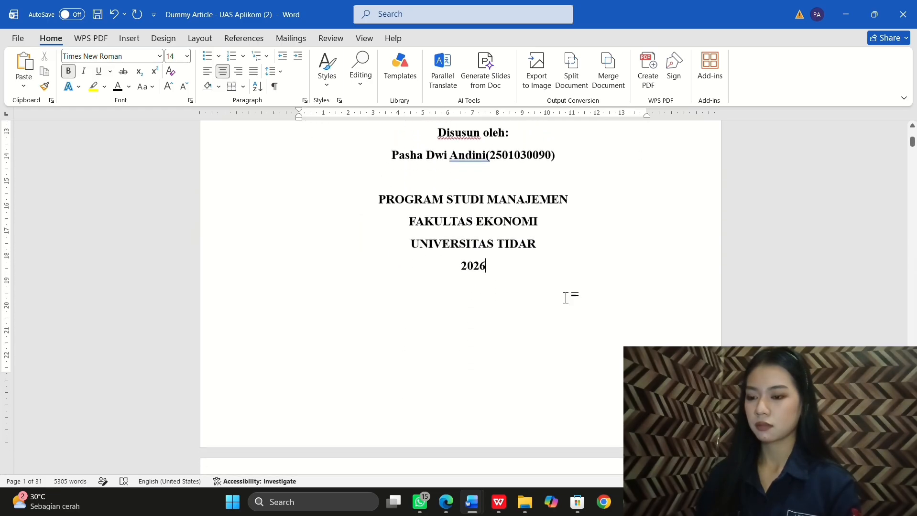
scroll(567, 297, "up", 6)
left_click(483, 329)
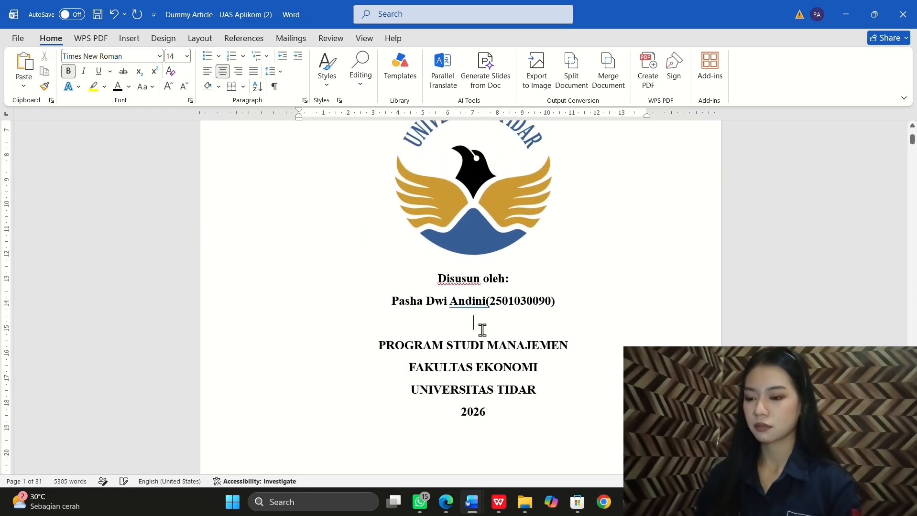
key("Return")
key("Return")
scroll(483, 329, "down", 7)
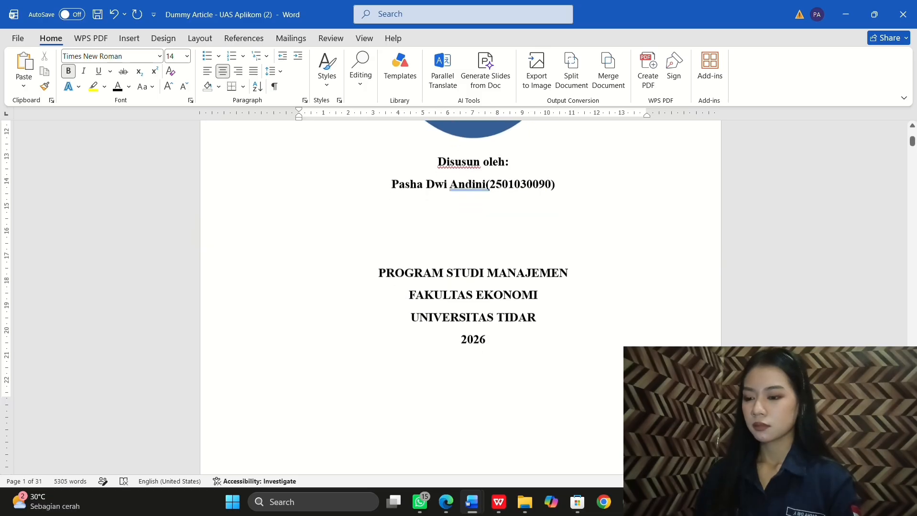
key("Return")
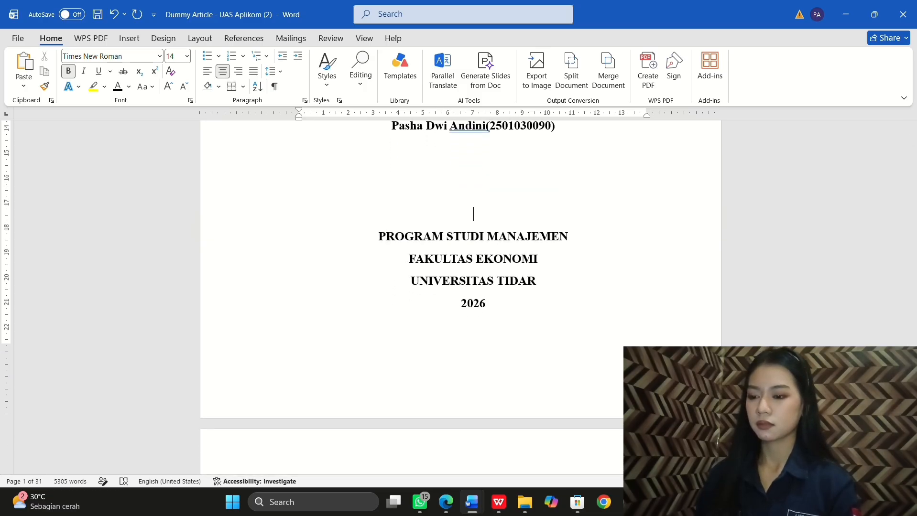
Step: Start a new page 2 and begin typing its heading 'HALAMAN PENGESAHAN'
scroll(532, 325, "up", 6)
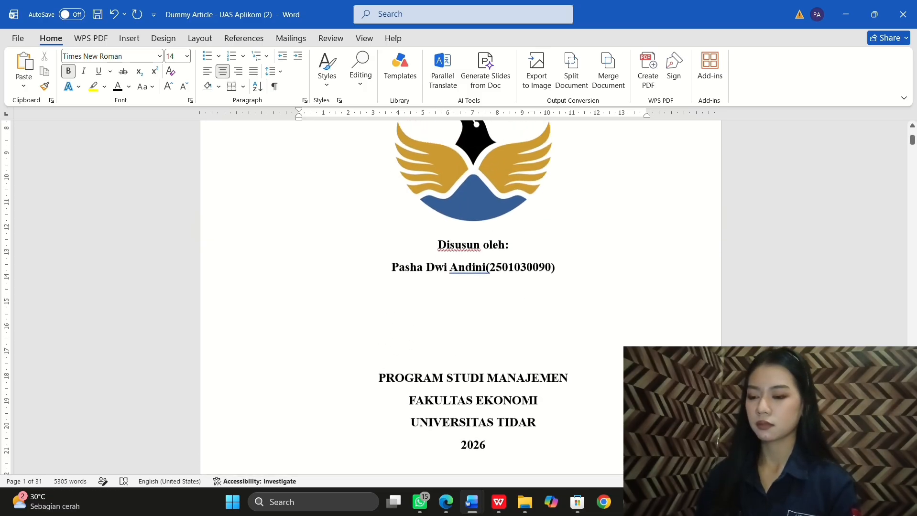
left_click(528, 237)
left_click(592, 240)
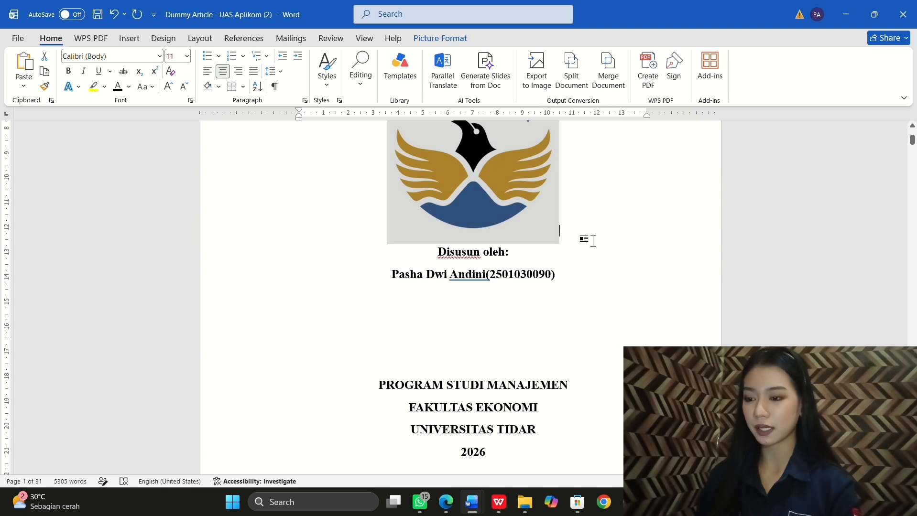
key("Return")
scroll(593, 240, "down", 3)
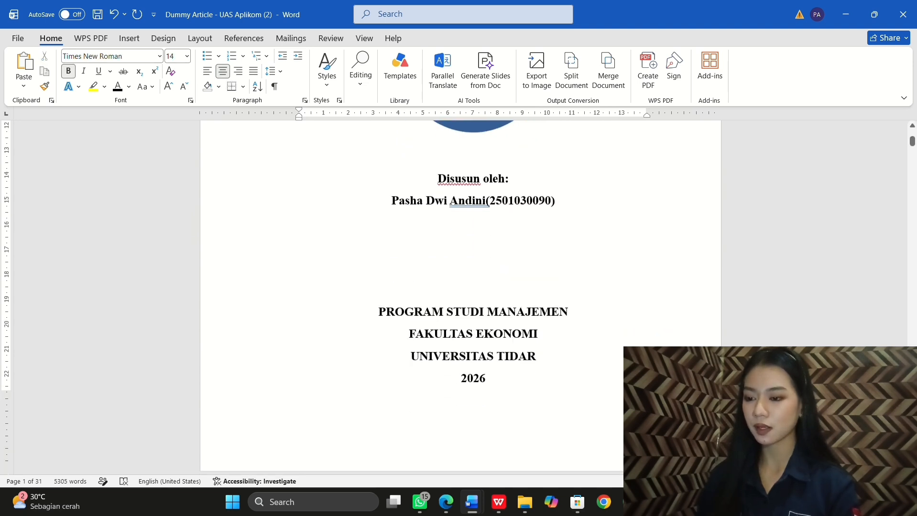
scroll(460, 291, "up", 6)
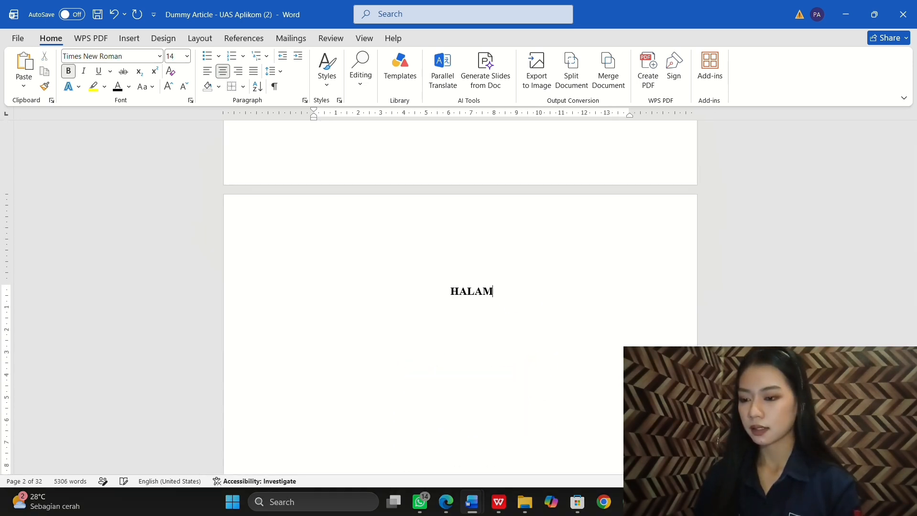
type("AN")
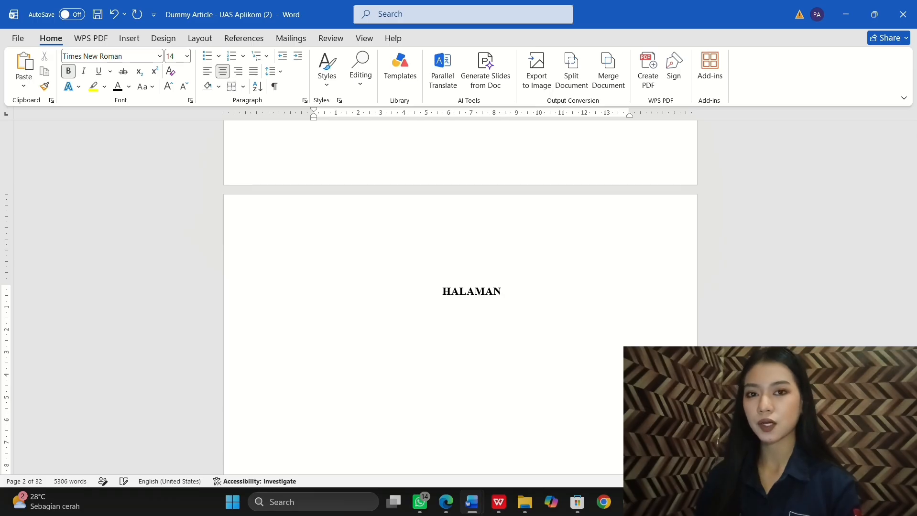
type(" PENGESA")
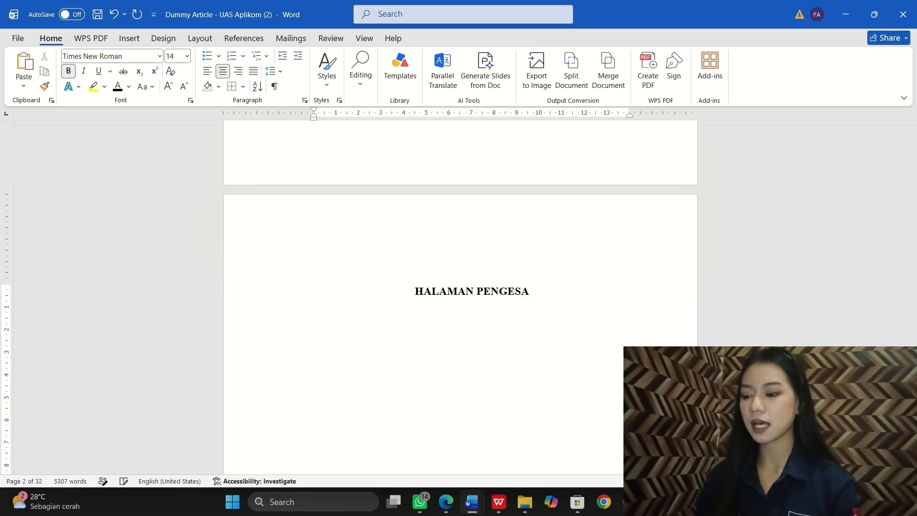
type("HAN PENGUH")
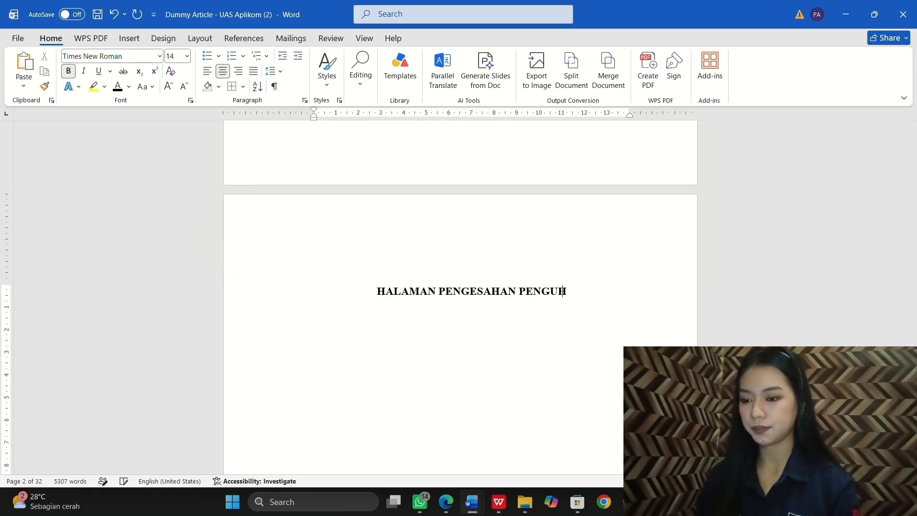
Step: Correct the heading's last word from PENGUH to PENGUJI
key("BackSpace")
type("JI")
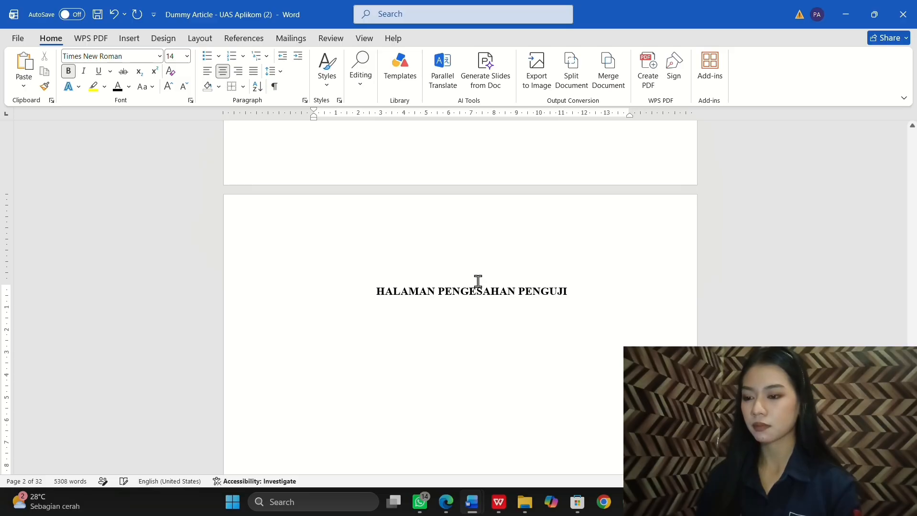
scroll(478, 281, "up", 10)
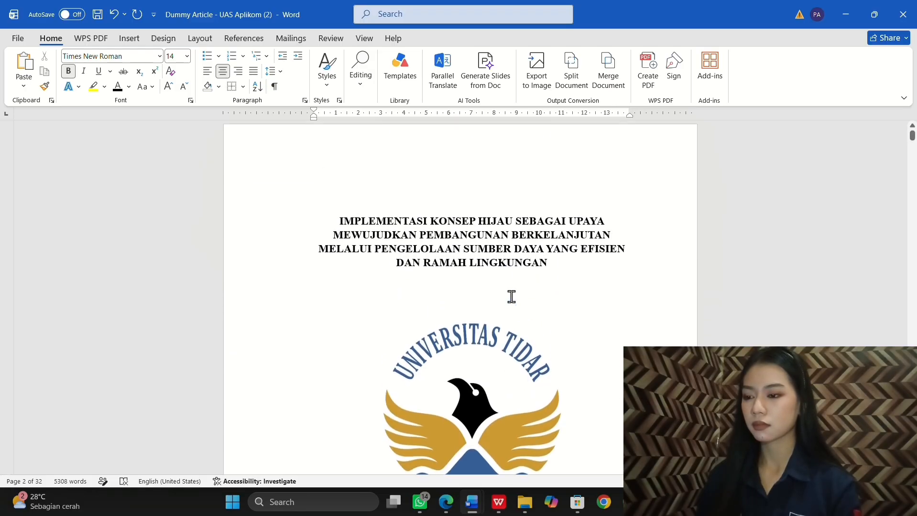
Step: Paste the four-line article title under the HALAMAN PENGESAHAN PENGUJI heading and begin an 'Oleh:' line
left_click_drag(339, 228, 559, 278)
key("ctrl+c")
scroll(562, 284, "down", 10)
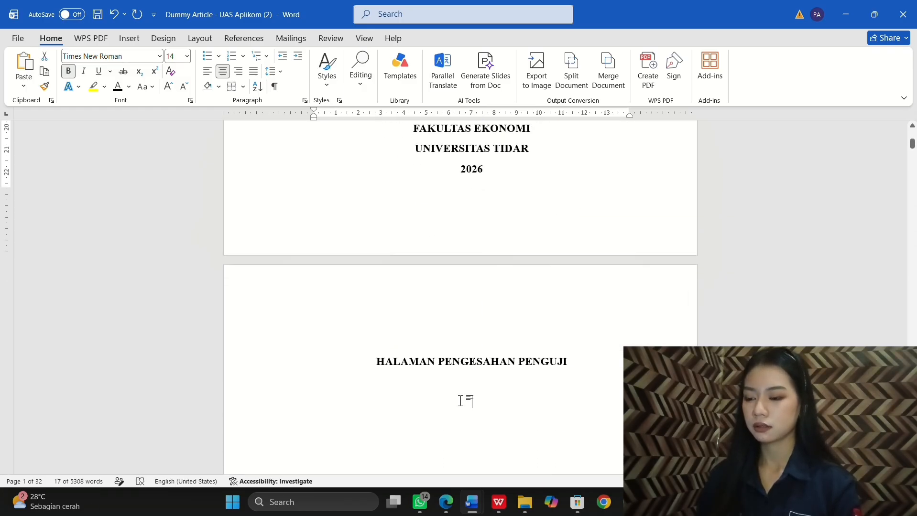
left_click(460, 401)
key("ctrl+v")
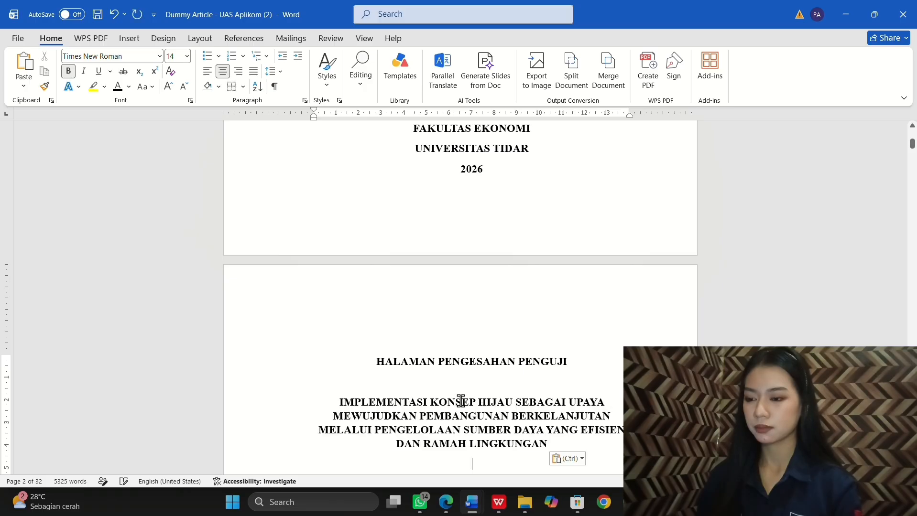
scroll(460, 400, "down", 3)
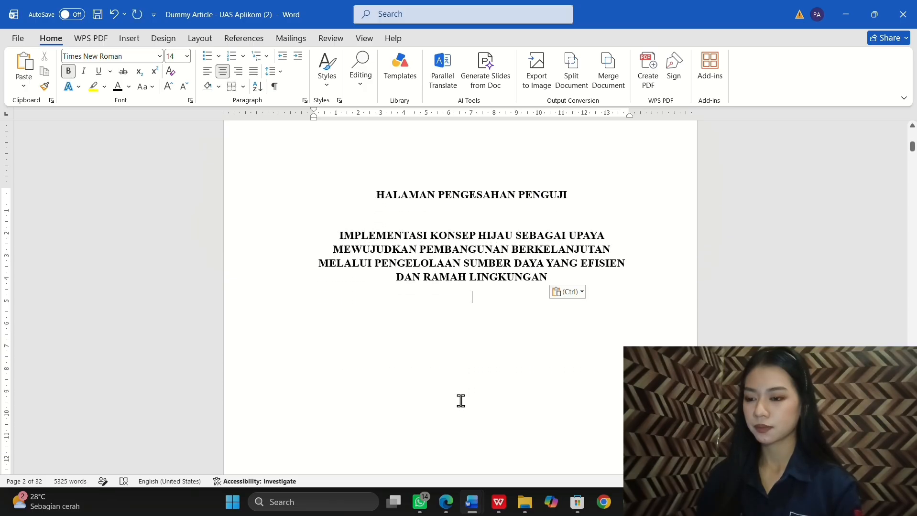
key("Return")
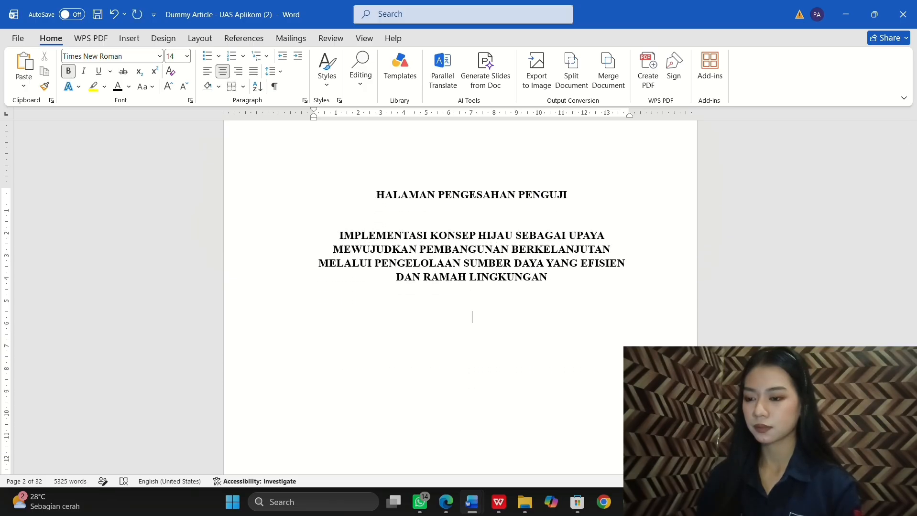
type("Oleh")
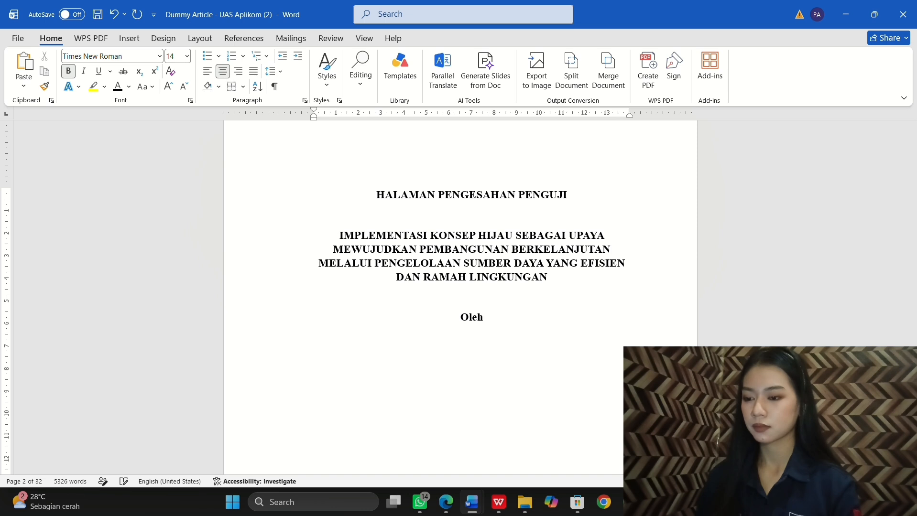
type(":")
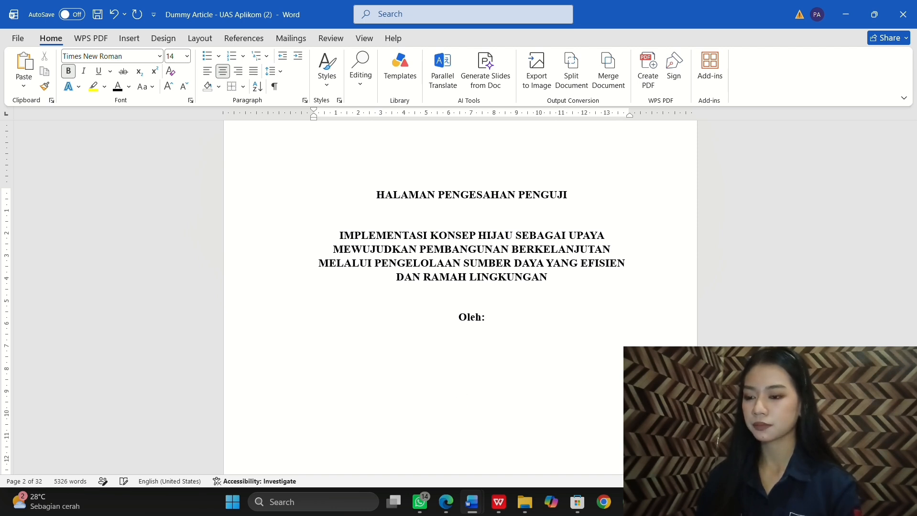
Step: Add a 'Nama:' line with the author's full name below 'Oleh:'
key("Return")
type("Nama")
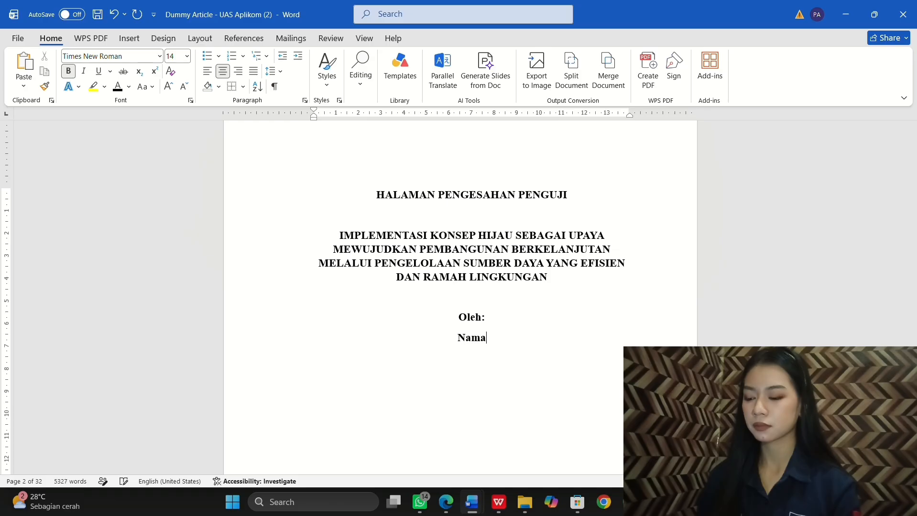
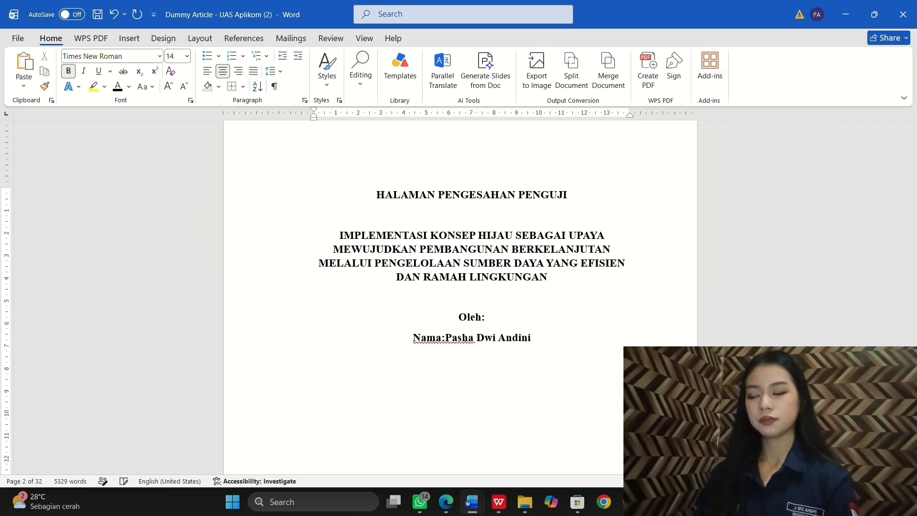
key("Return")
scroll(461, 287, "down", 1)
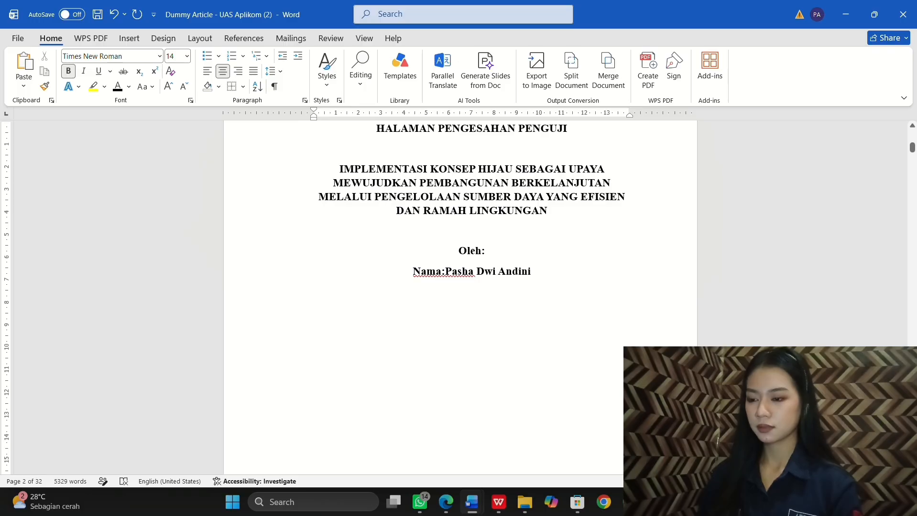
Step: Type the line 'Telah diuji Pada Tanggal....Juni 2026' beneath the name line
type("Te")
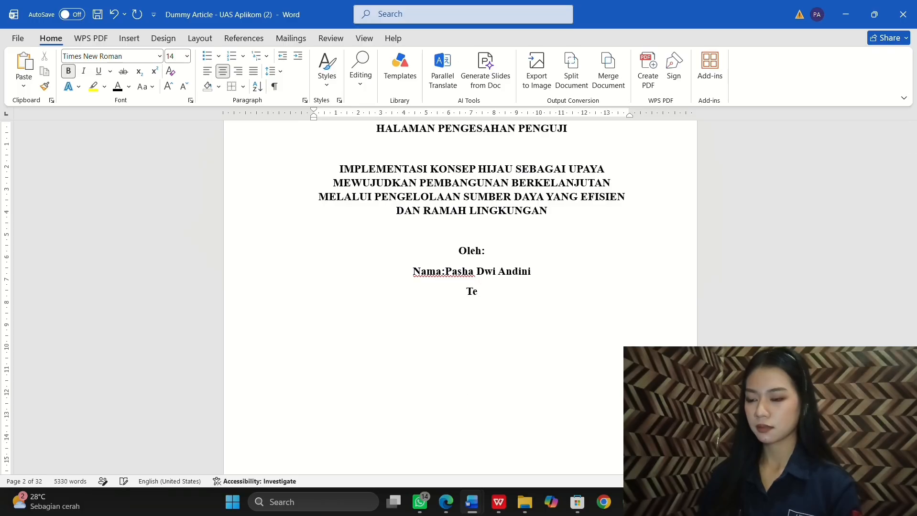
type("lah di")
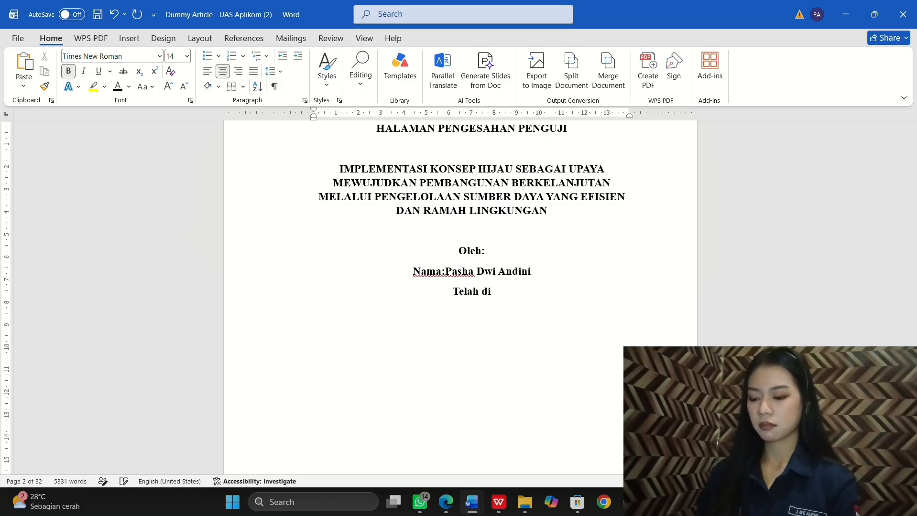
type("uji ")
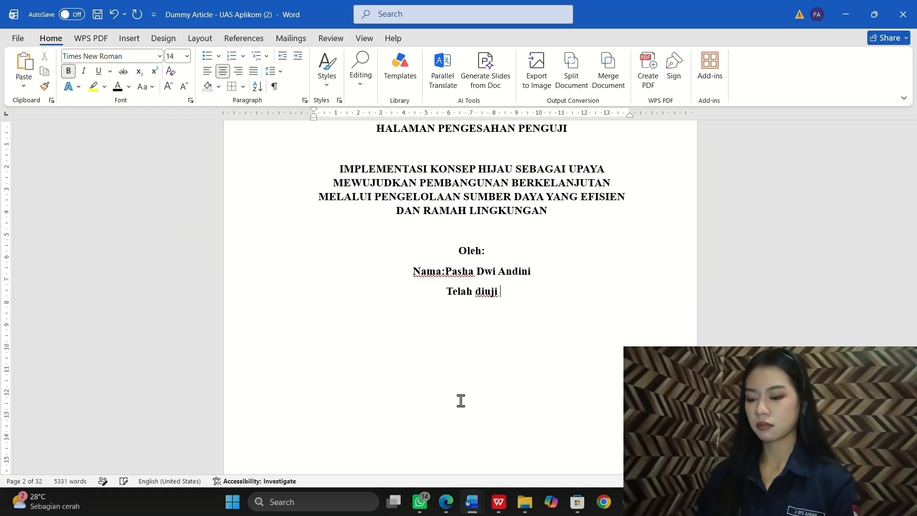
type("Pada Tangga")
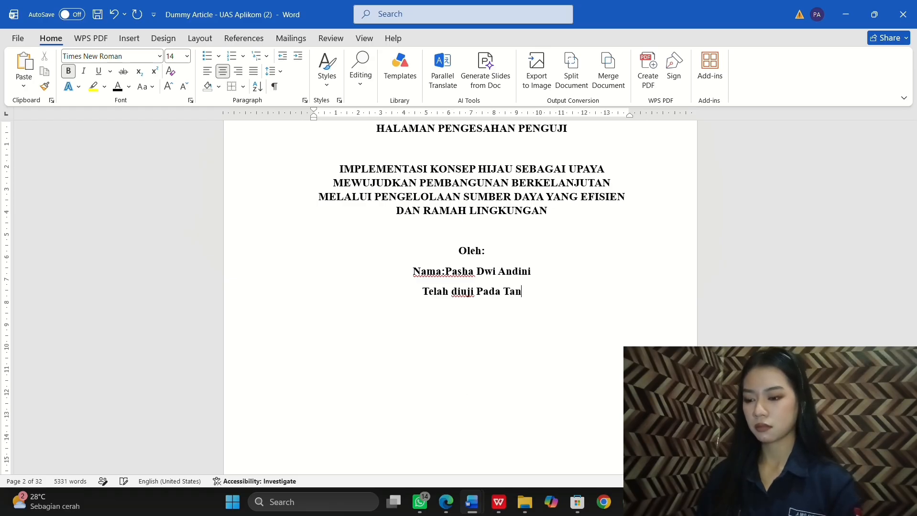
type("l")
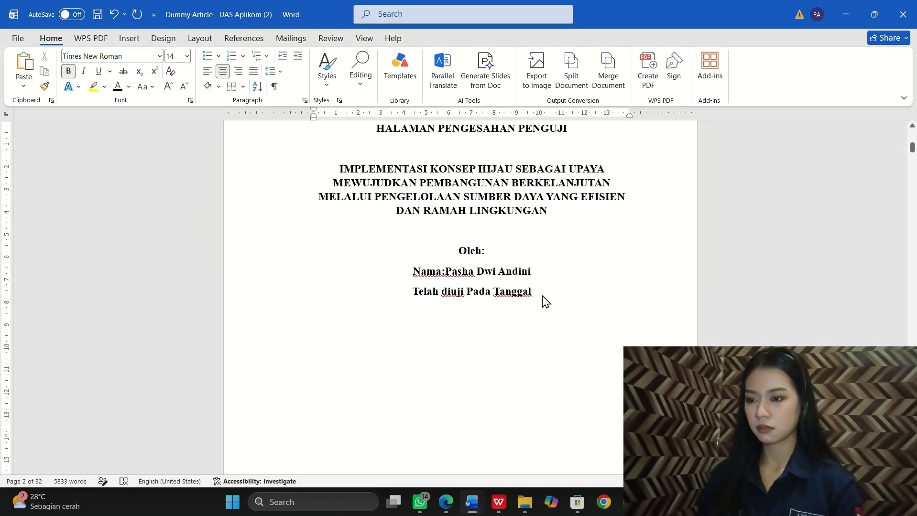
type("....")
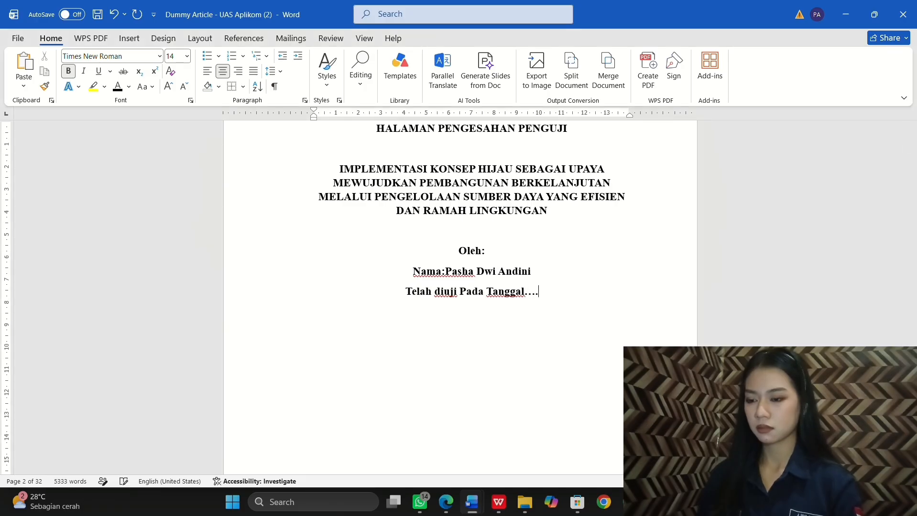
type("Ju")
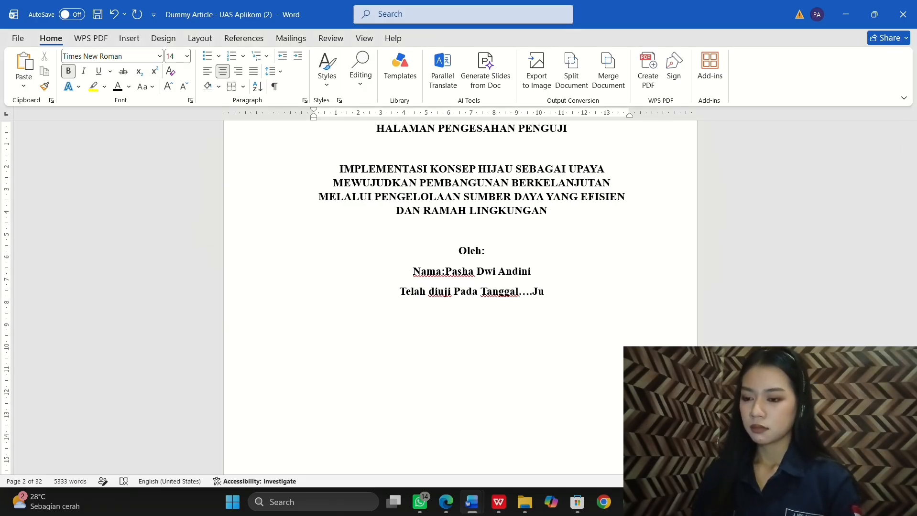
type("ni")
type("20")
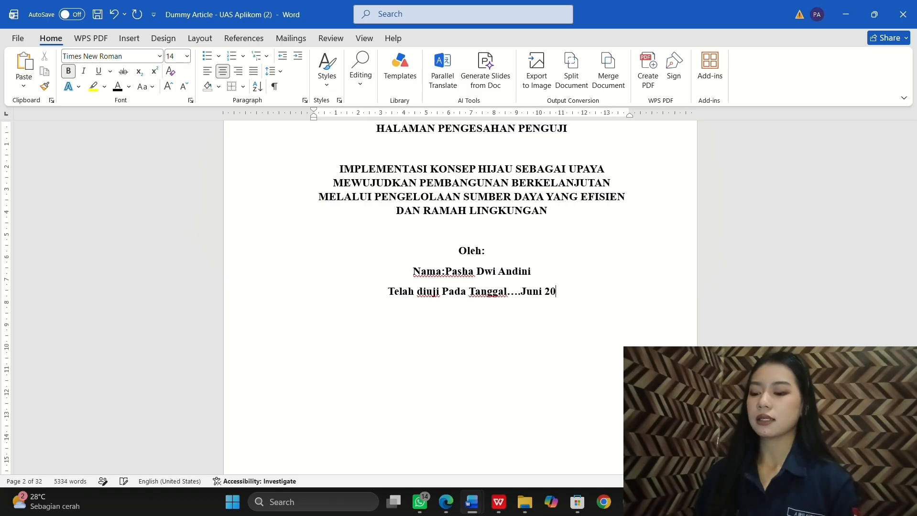
type("26")
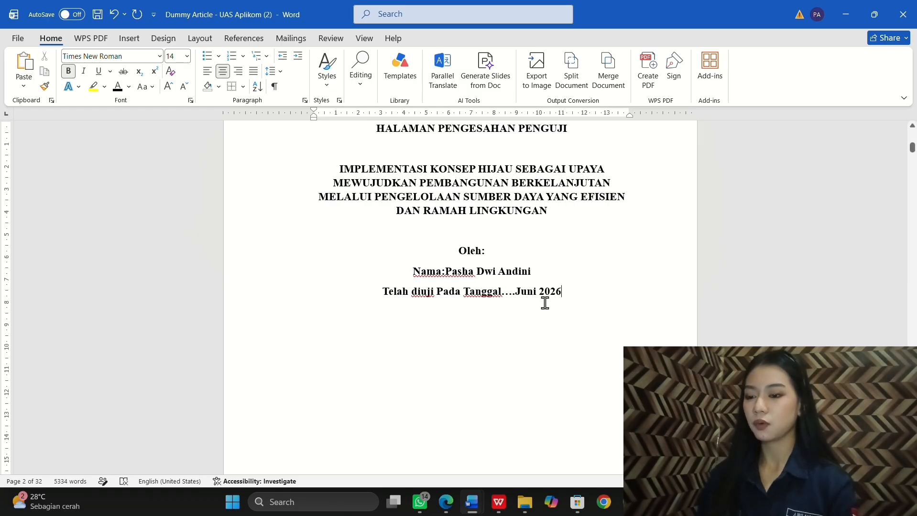
left_click(466, 292)
key("BackSpace")
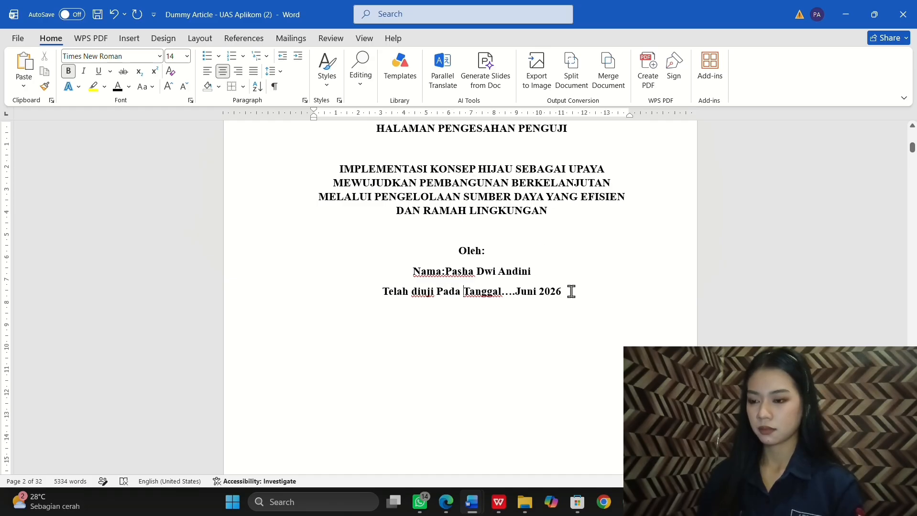
Step: Replace the date line with 'Telah diuji di Depan Tim Penguji Pada', then 'Tanggal....Juni 2026' below
left_click_drag(569, 292, 389, 293)
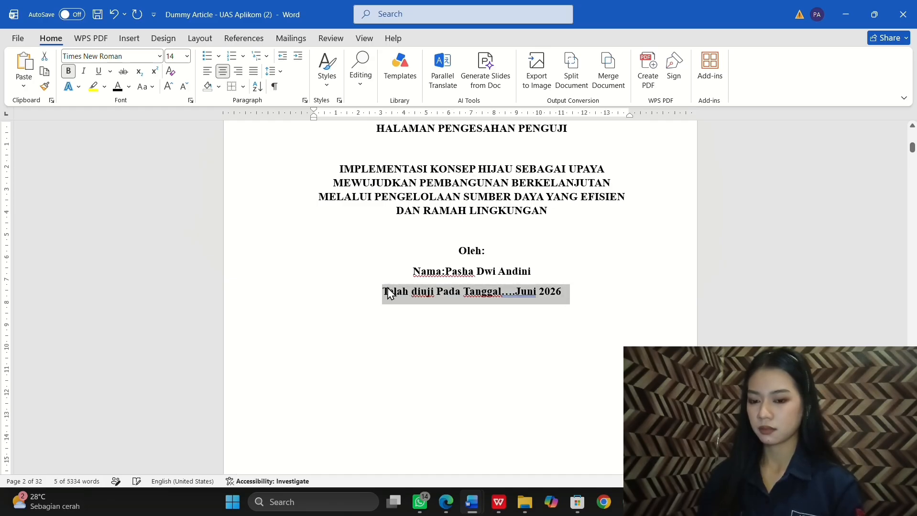
type("te")
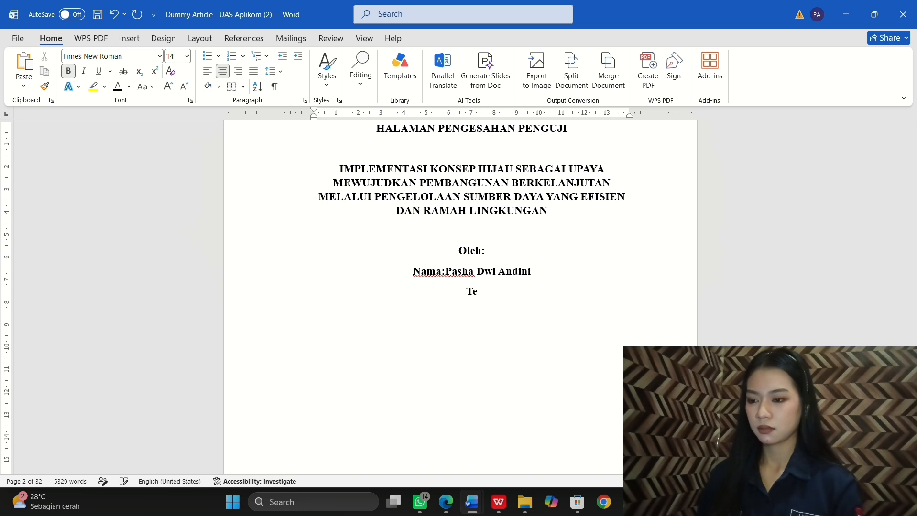
type("lah d")
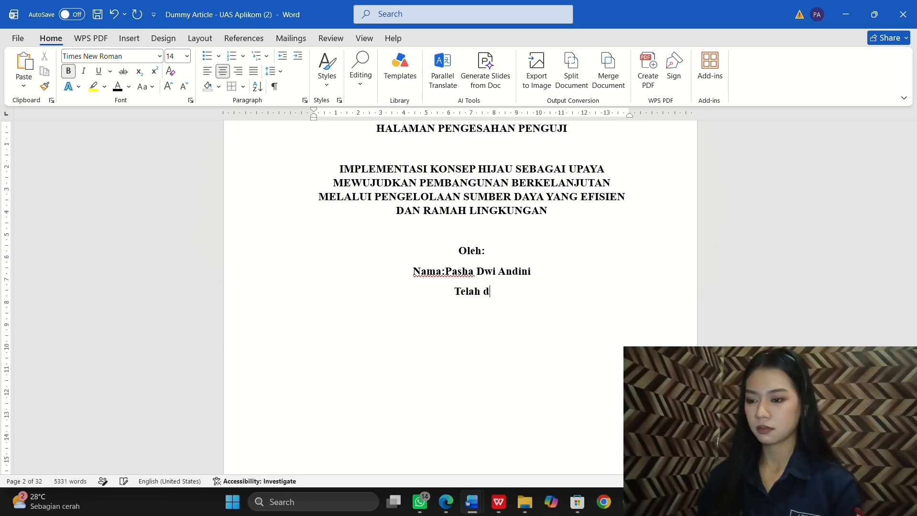
type("iuji")
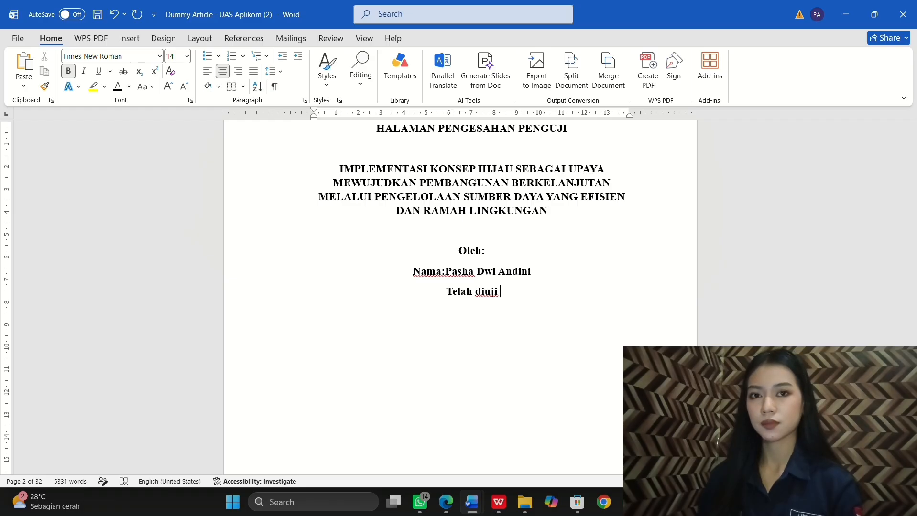
type(" di Depan")
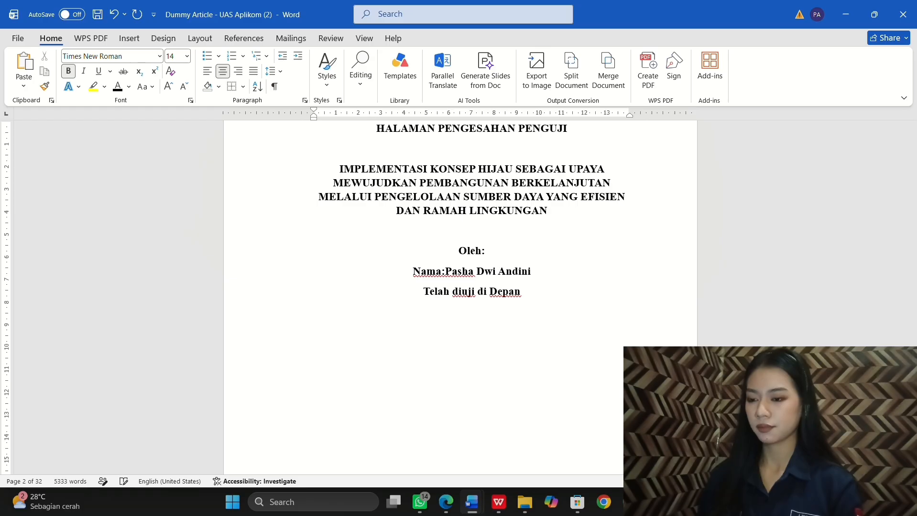
type(" Ti")
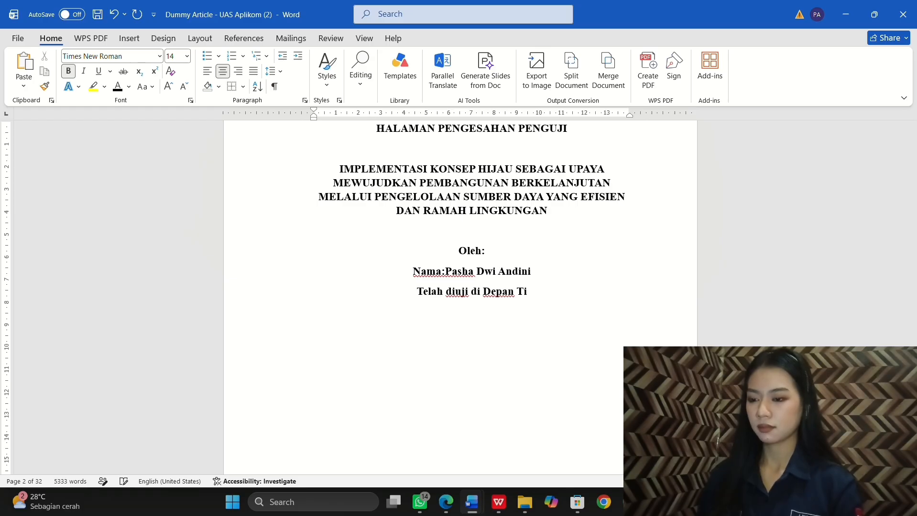
type("m Pengu")
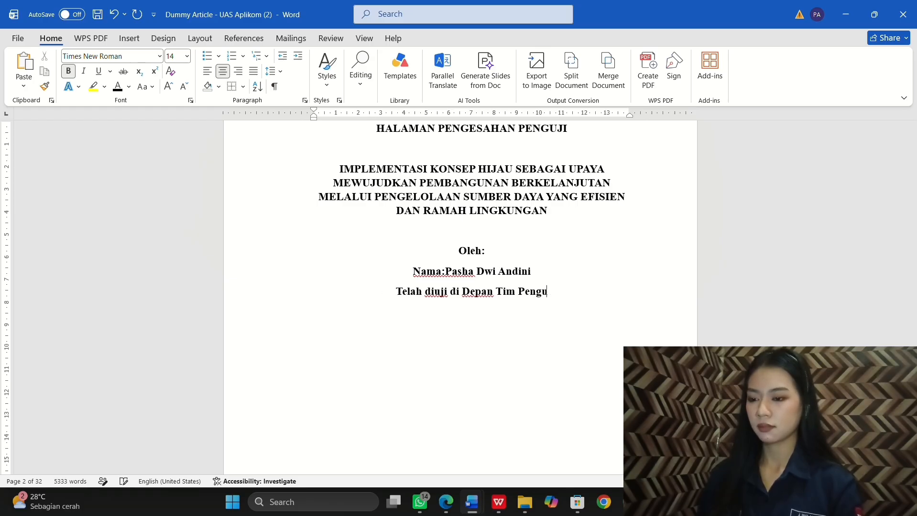
type("ji P")
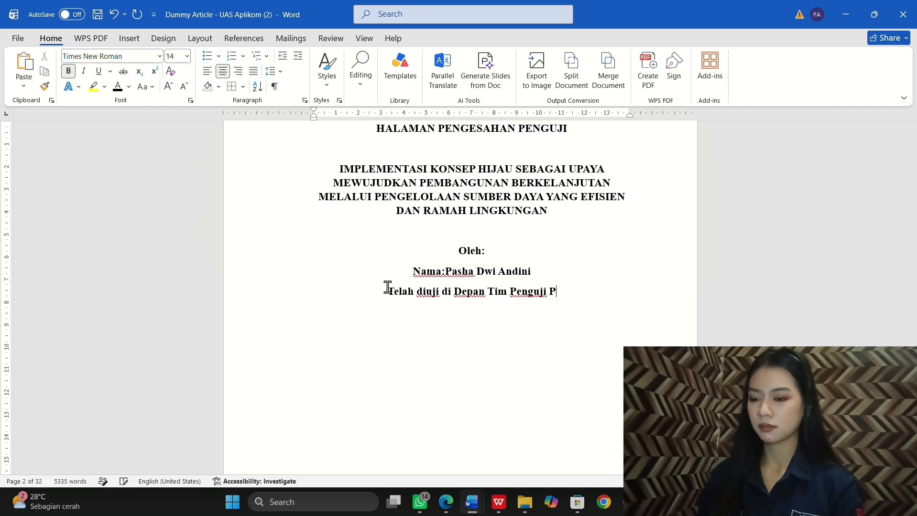
type("ada")
key("Return")
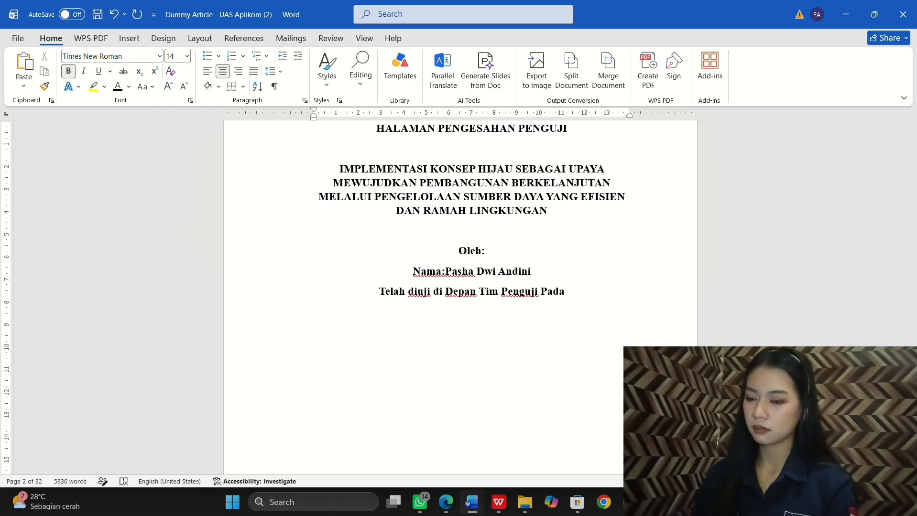
type("Tangga")
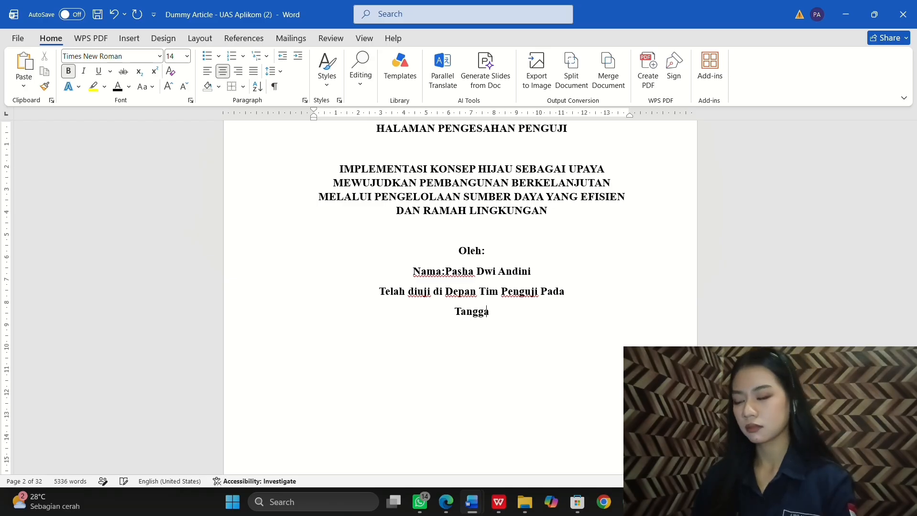
type("l...")
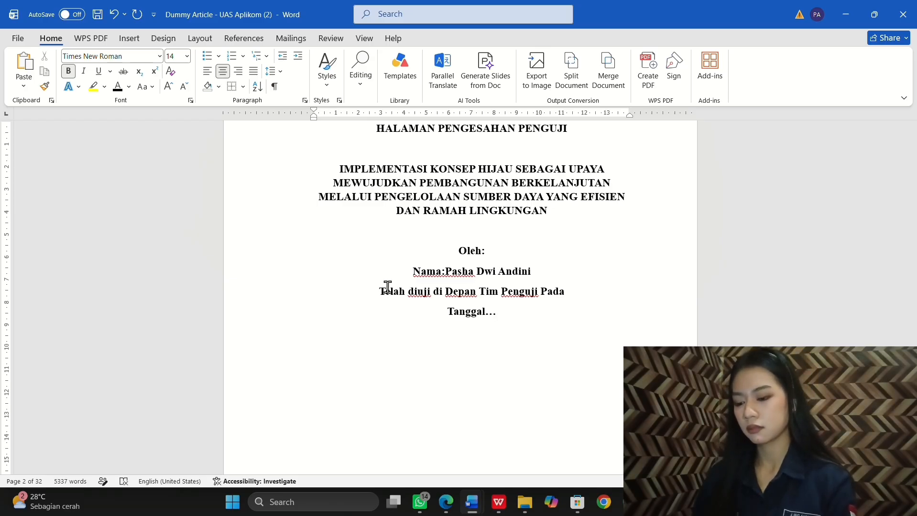
type(".")
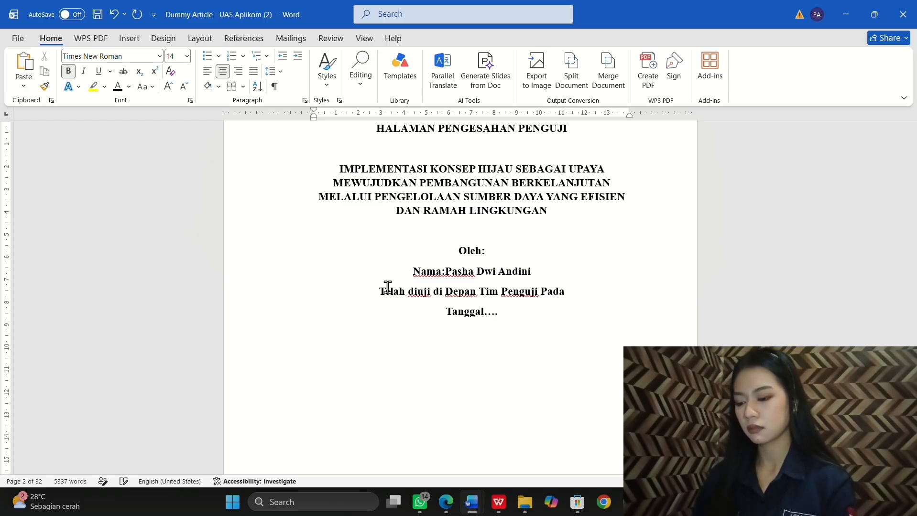
type("Juni 2")
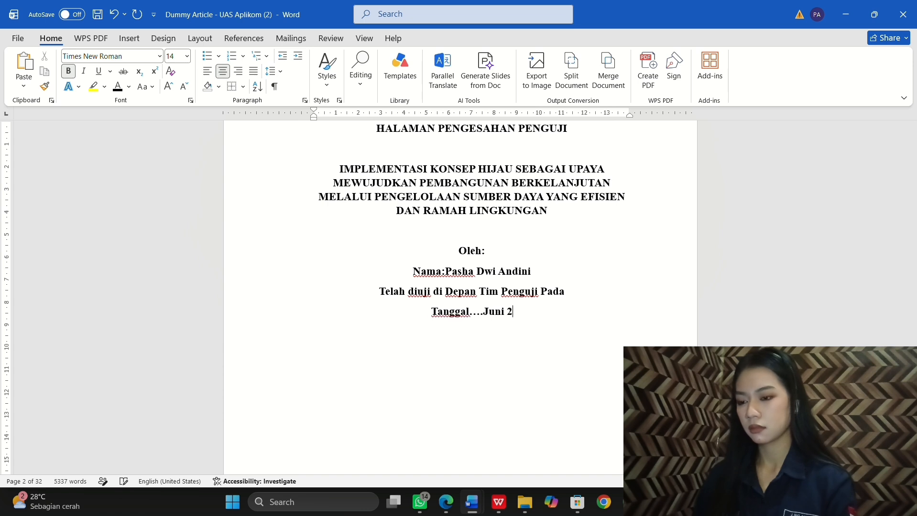
type("026")
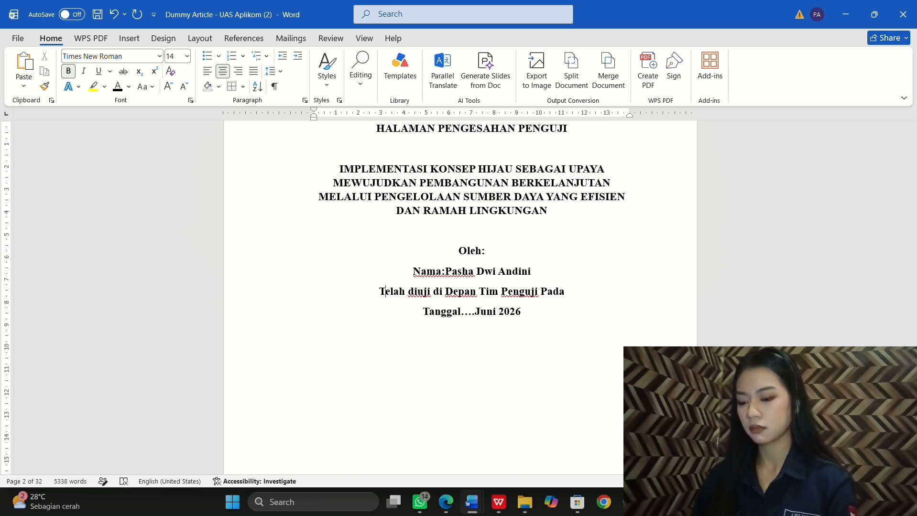
right_click(386, 293)
left_click(452, 409)
scroll(457, 409, "down", 3)
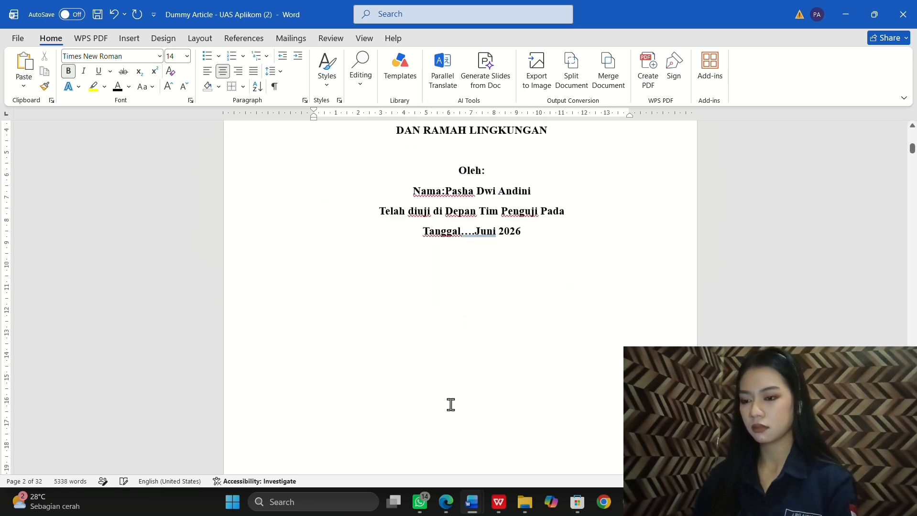
left_click(477, 337)
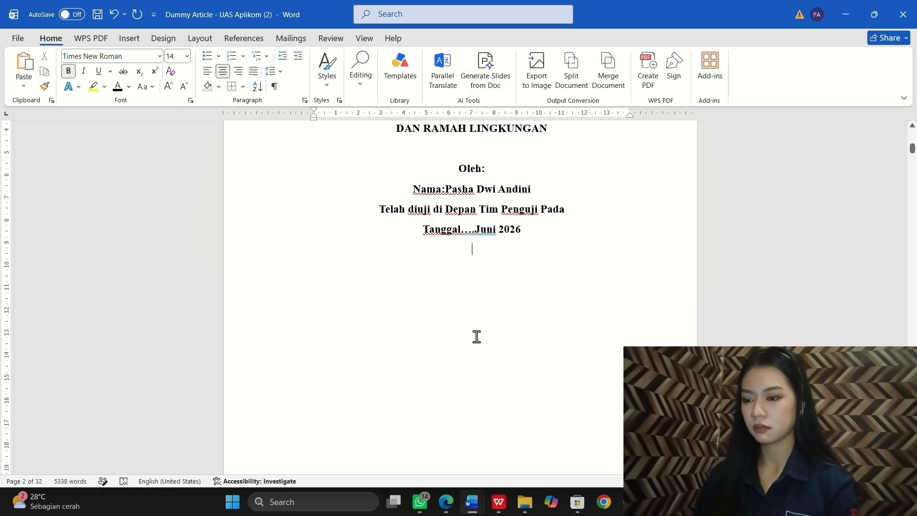
scroll(459, 287, "down", 1)
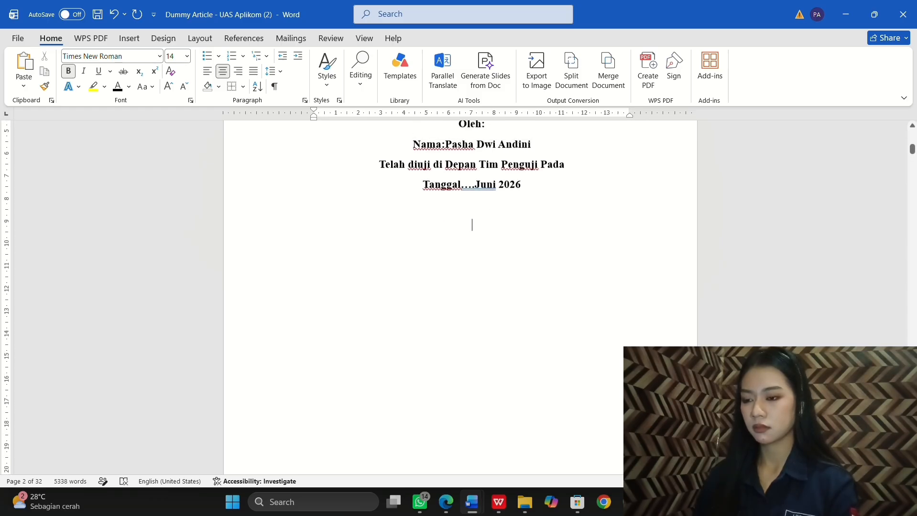
Step: Insert a 2×4 table below the date, typing 'Nama Penguji' in its first cell
left_click(132, 41)
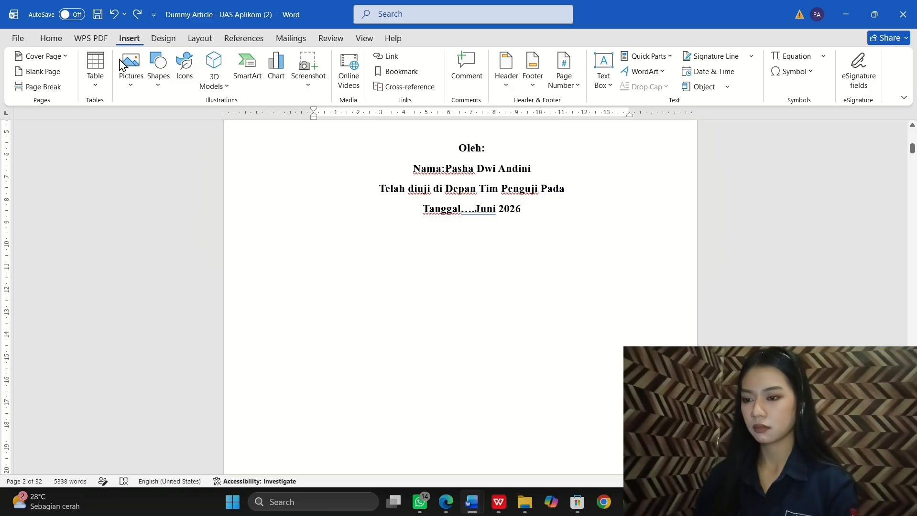
left_click(103, 83)
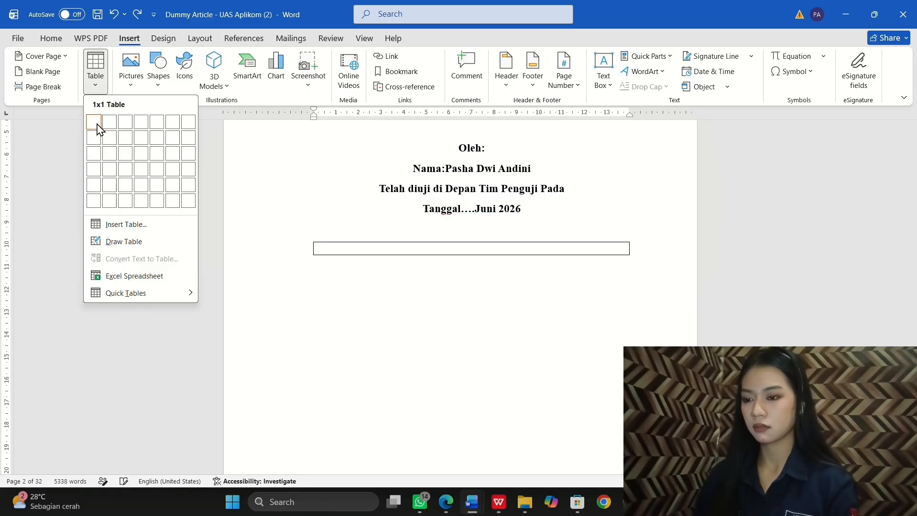
left_click(111, 169)
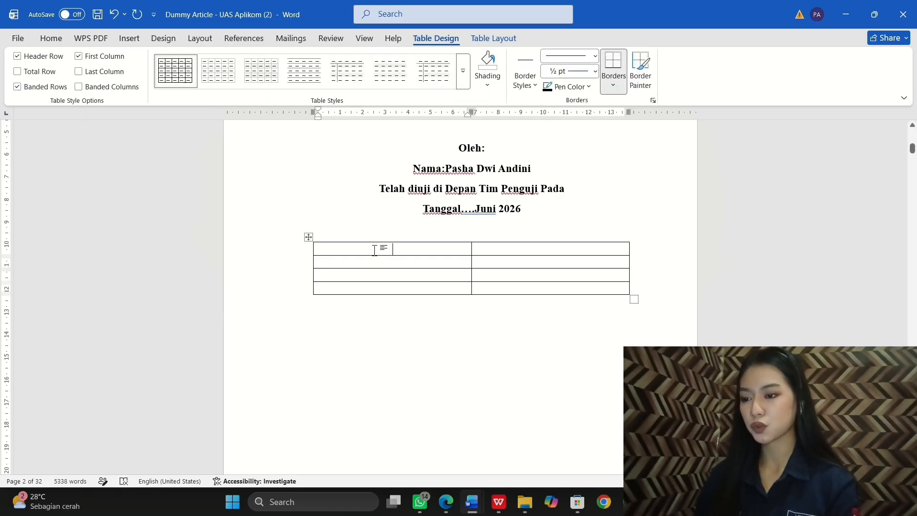
type("Nama Penguji")
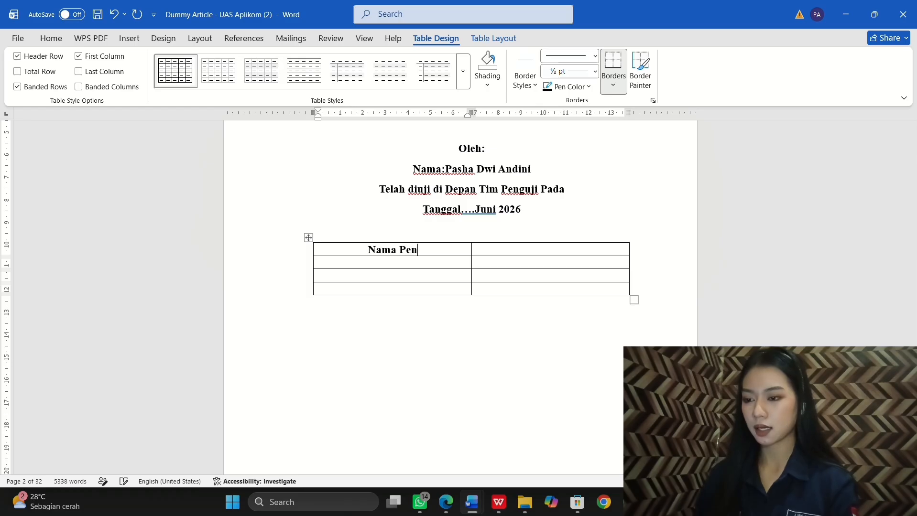
left_click(500, 254)
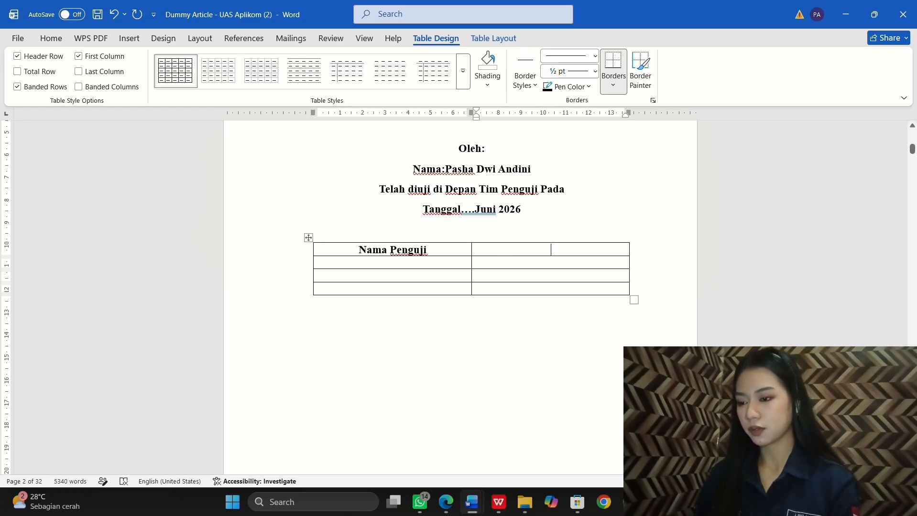
Step: Head the second column 'Tanda Tangan' and paste the first examiner's name and role into row two
type("Tanda T")
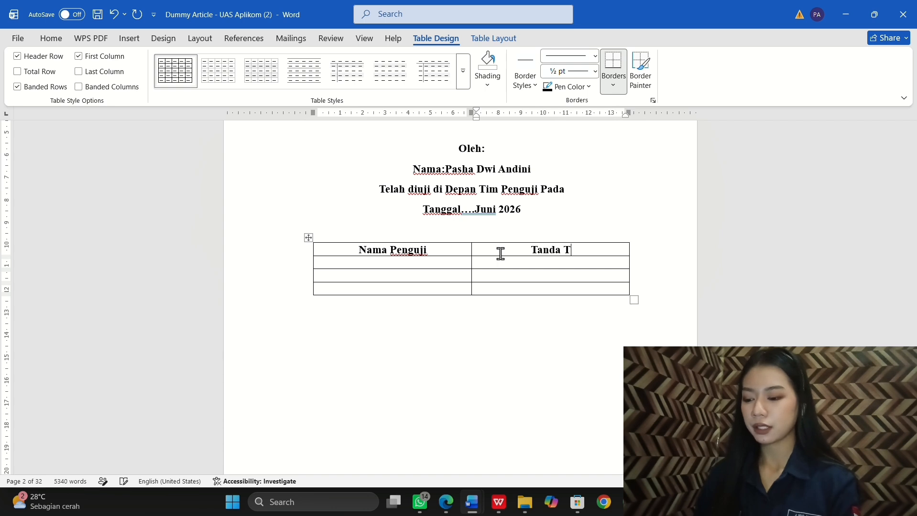
type("angan")
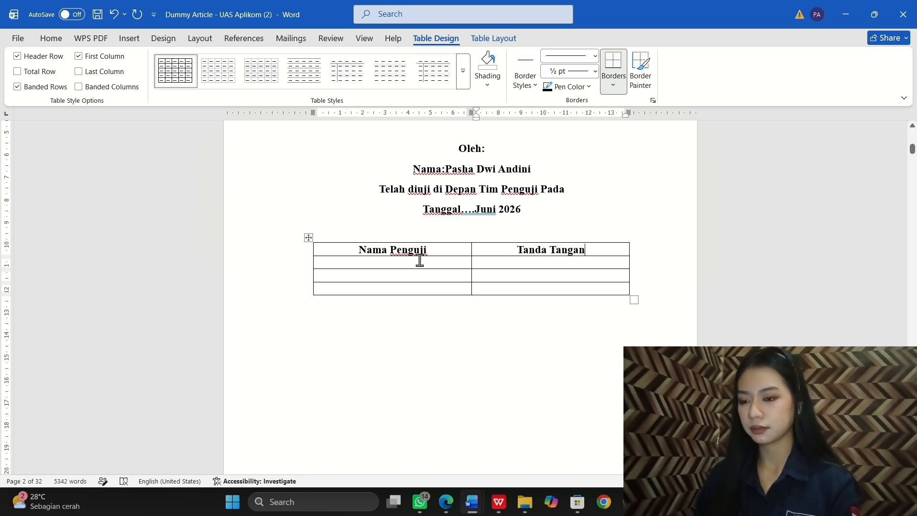
left_click(415, 263)
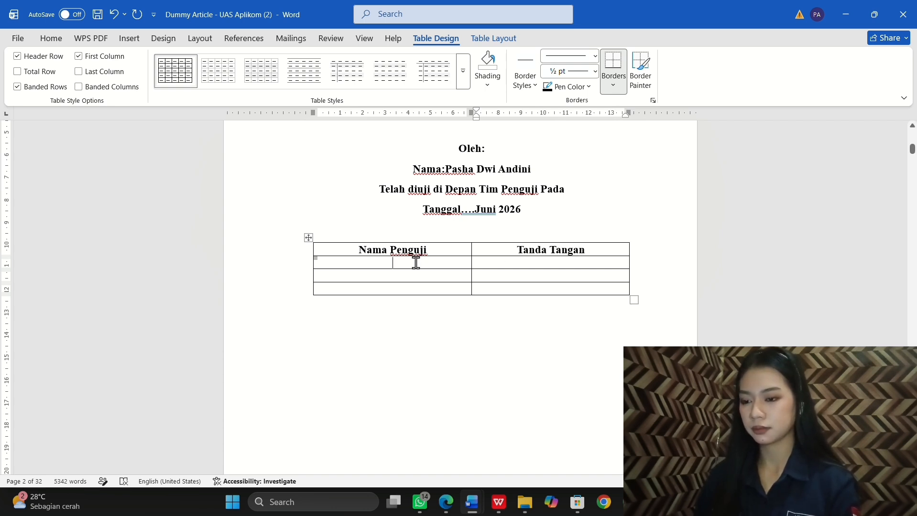
left_click(395, 22)
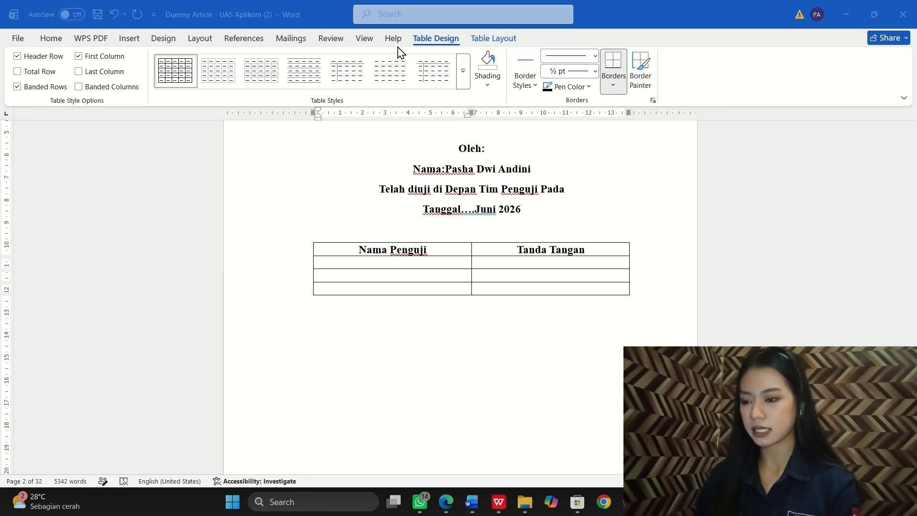
left_click(342, 260)
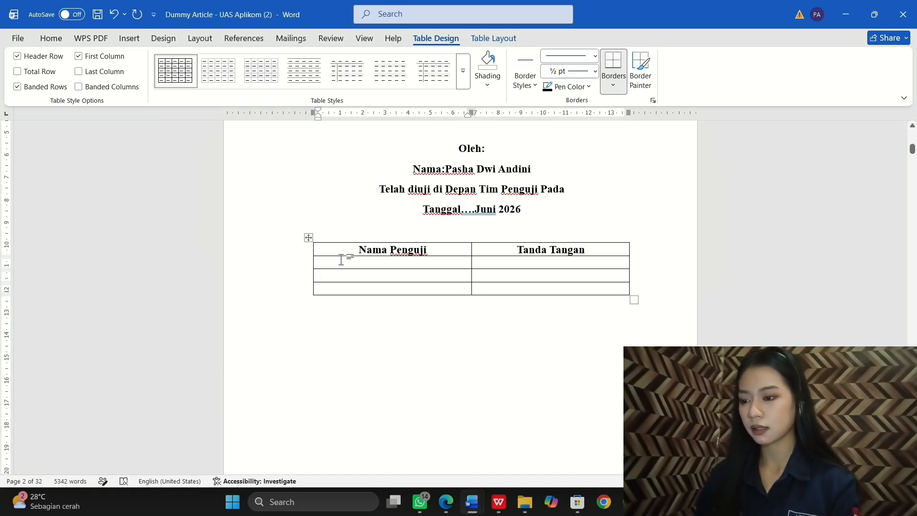
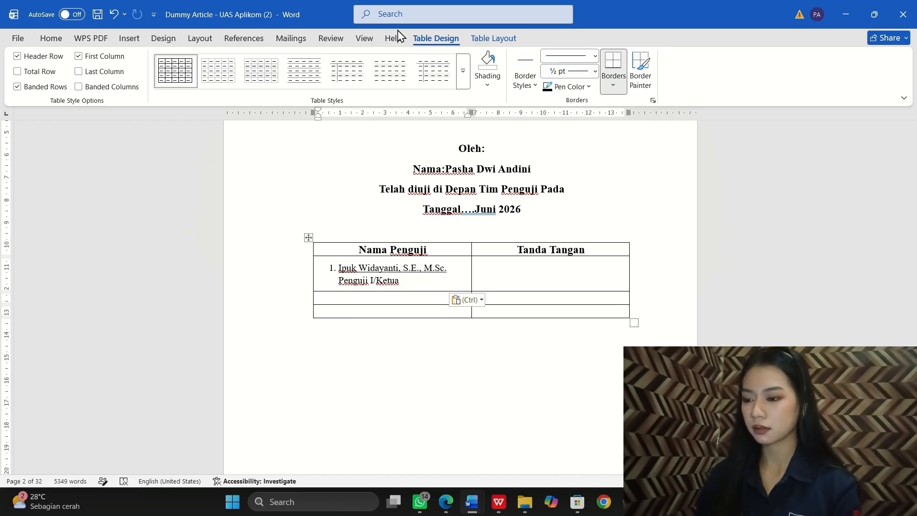
Step: Paste the second and third examiners into rows three and four, the third with role 'Penguji III/Anggota'
key("alt+Tab")
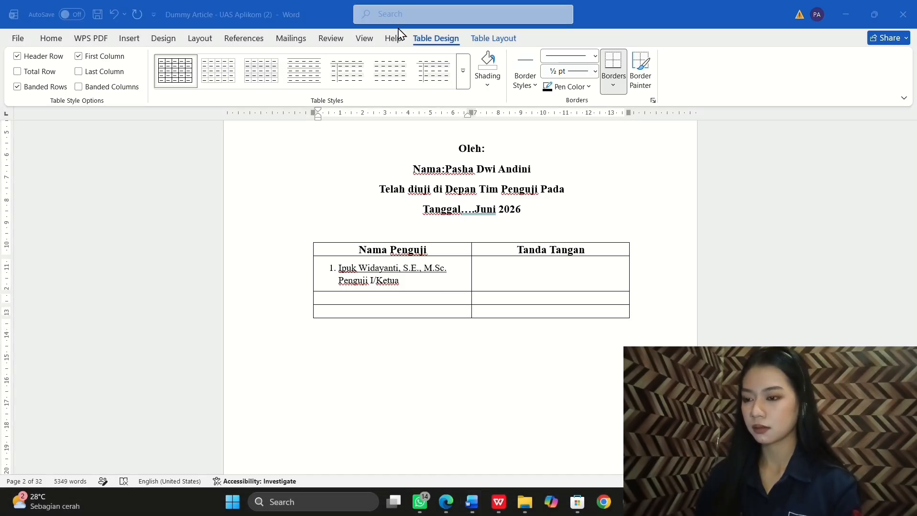
left_click(391, 301)
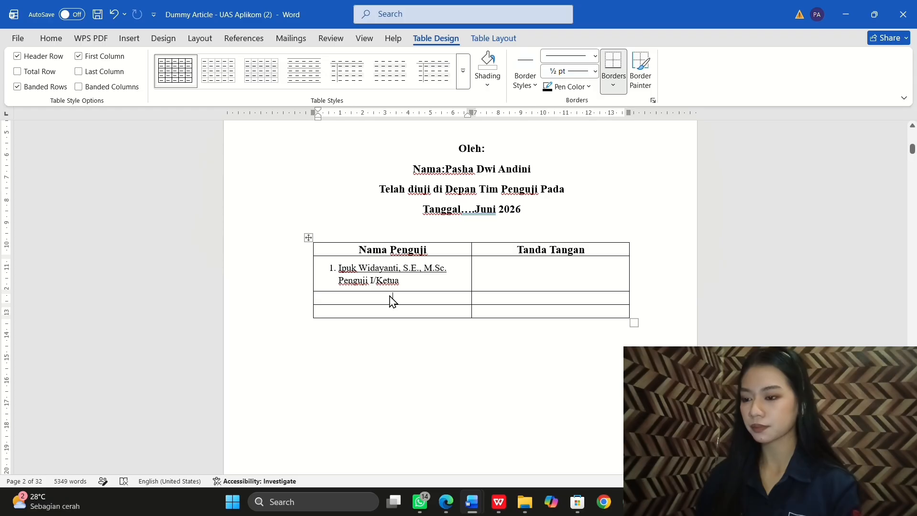
scroll(370, 262, "down", 3)
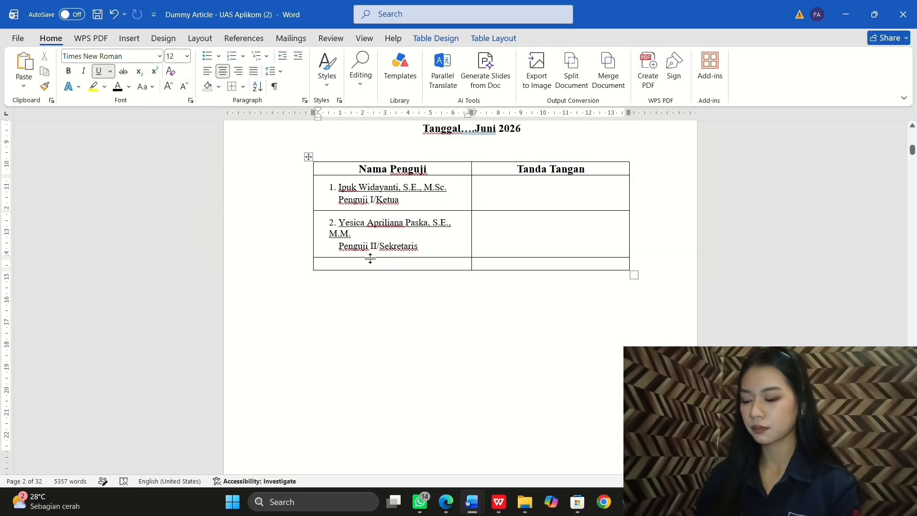
left_click(370, 262)
key("Return")
type("P")
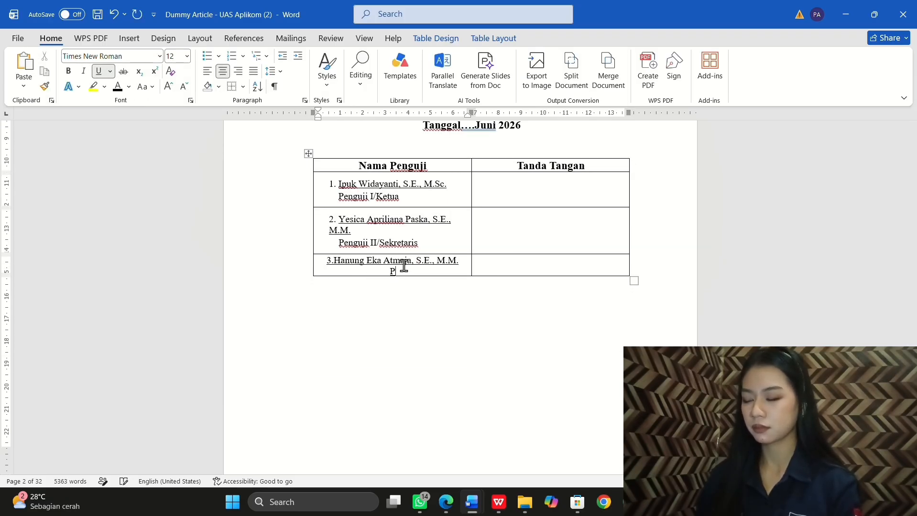
type("enguji")
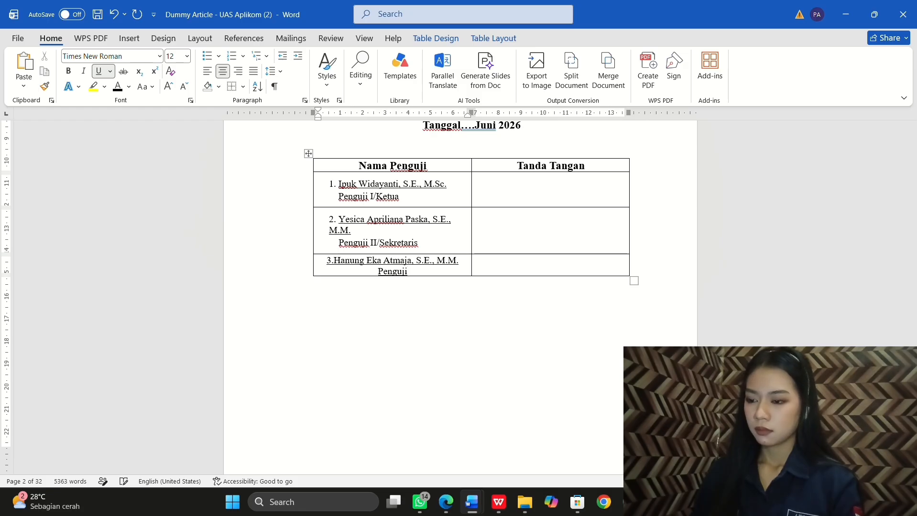
type(" III")
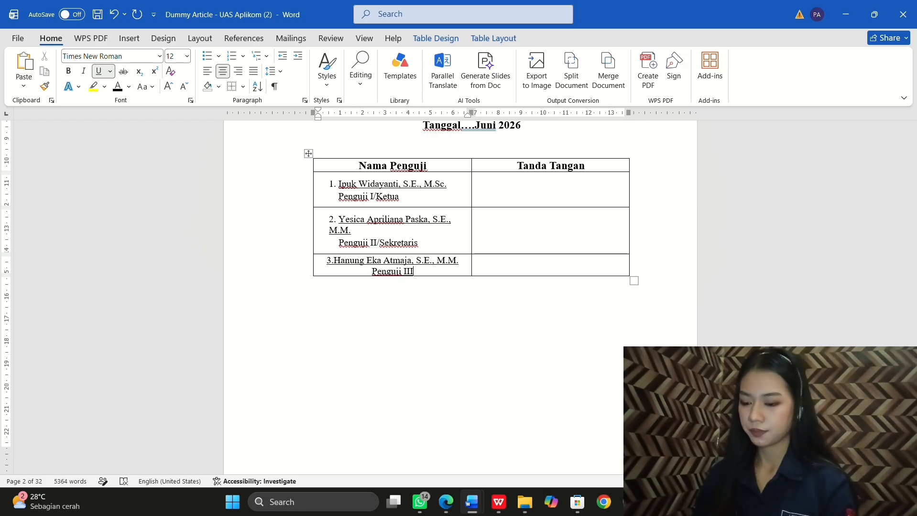
type("/A")
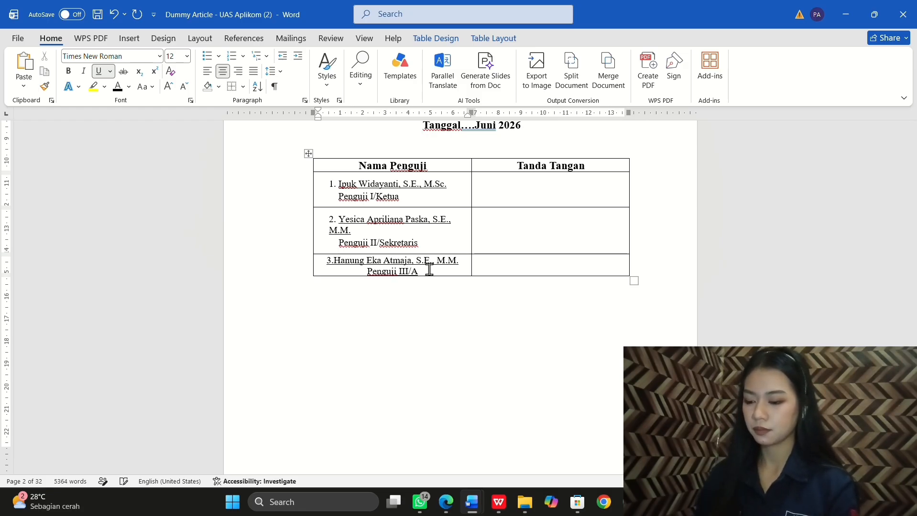
type("nggota")
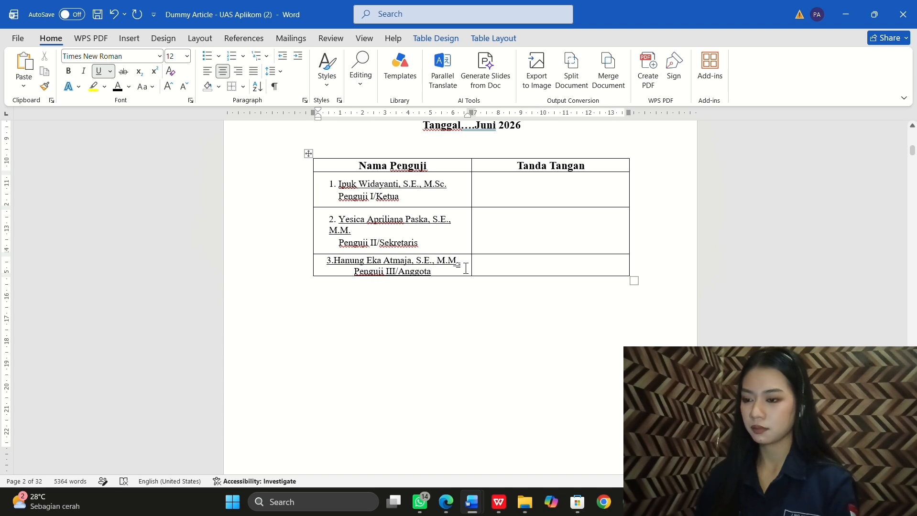
Step: Left-align the examiner table and remove the indents before the examiners' numbered lines
left_click(485, 338)
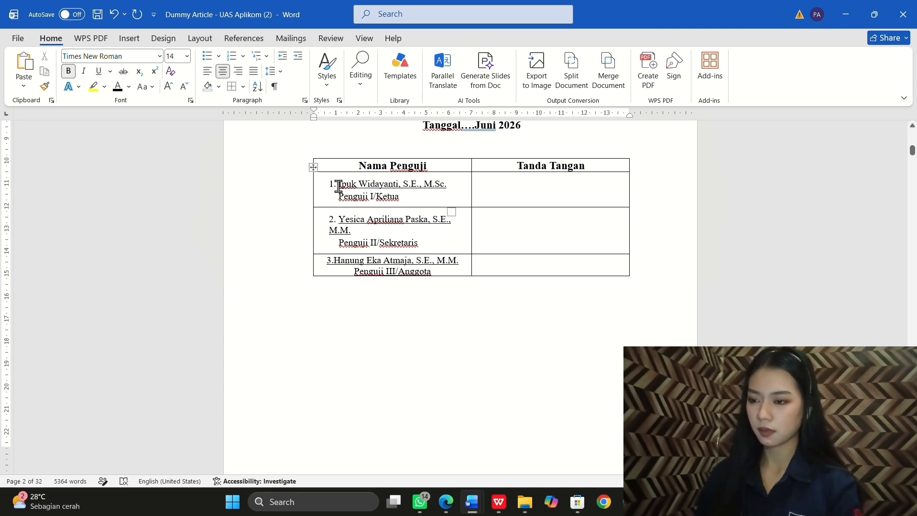
left_click_drag(355, 167, 565, 270)
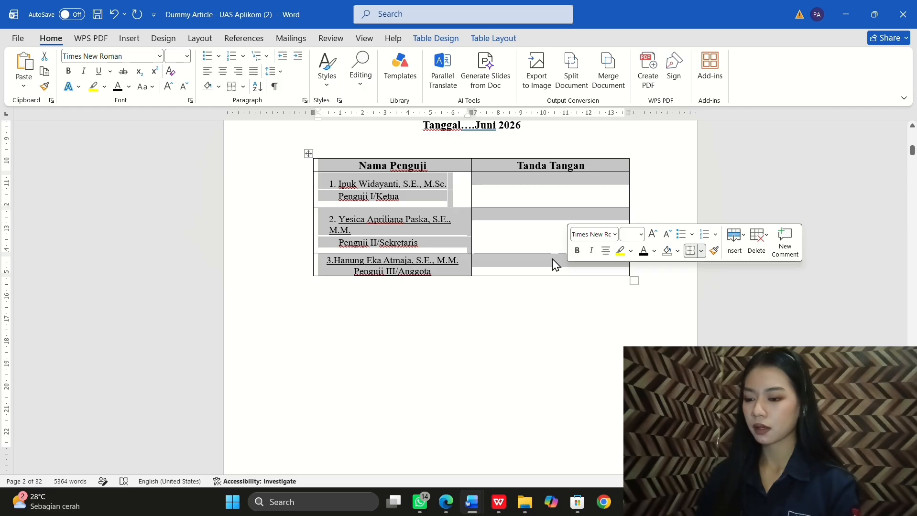
left_click(207, 71)
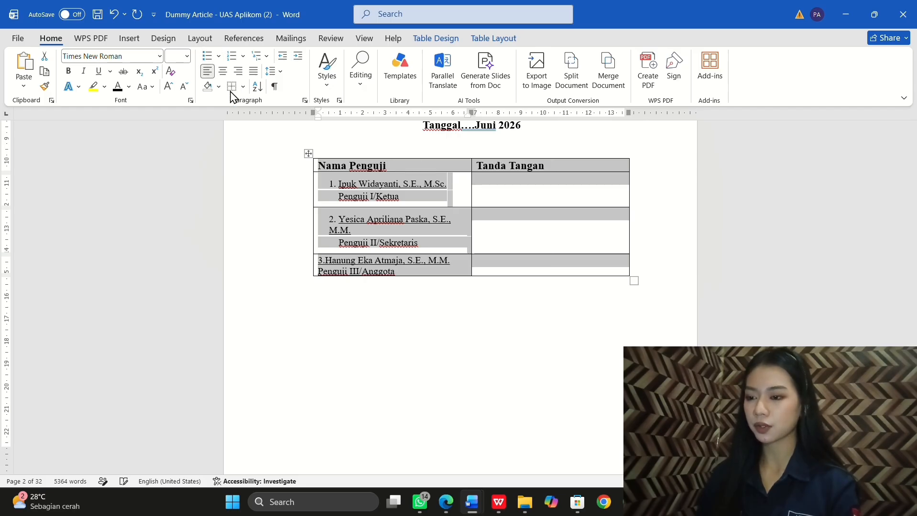
left_click(359, 231)
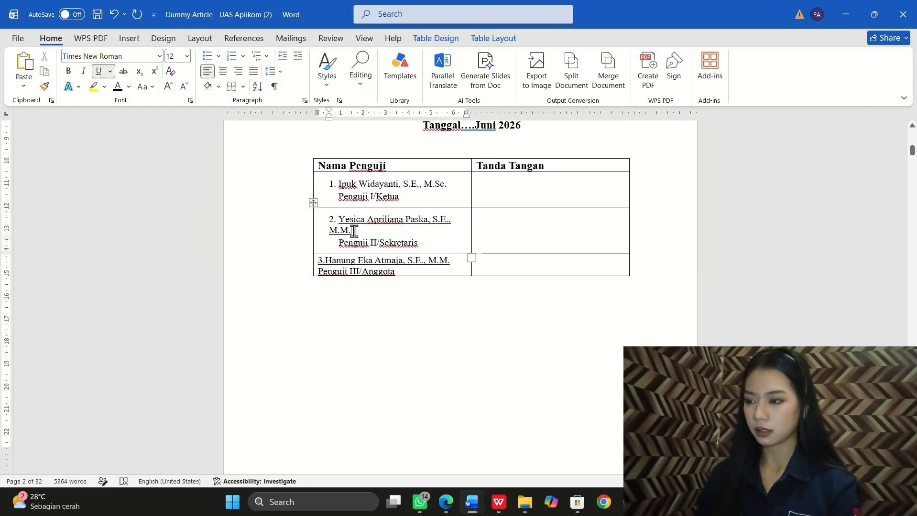
left_click(329, 218)
key("BackSpace")
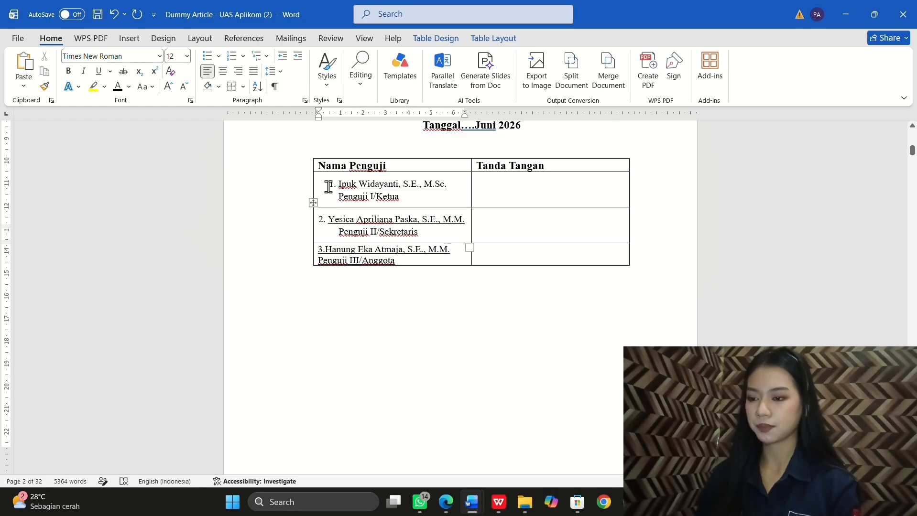
left_click(328, 184)
key("BackSpace")
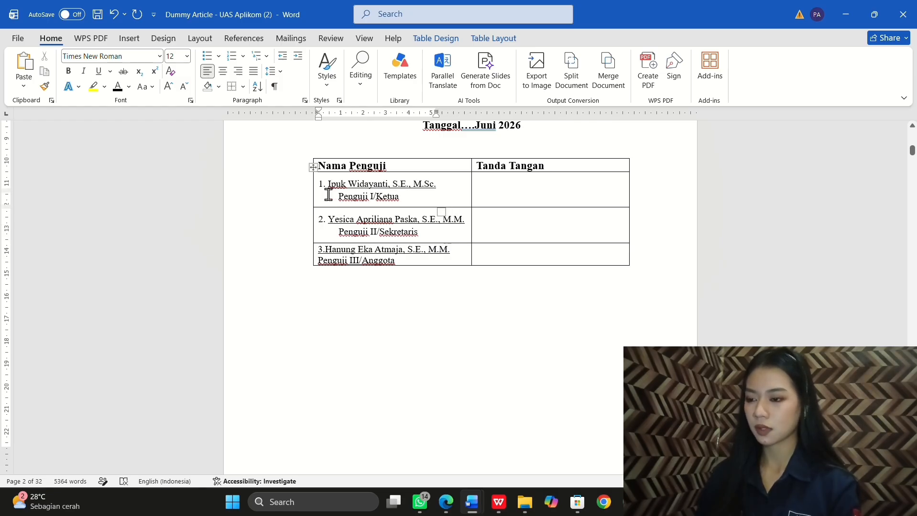
Step: Type numbered dotted signature lines into each Tanda Tangan cell, trimming their lengths
left_click(506, 190)
type("1......")
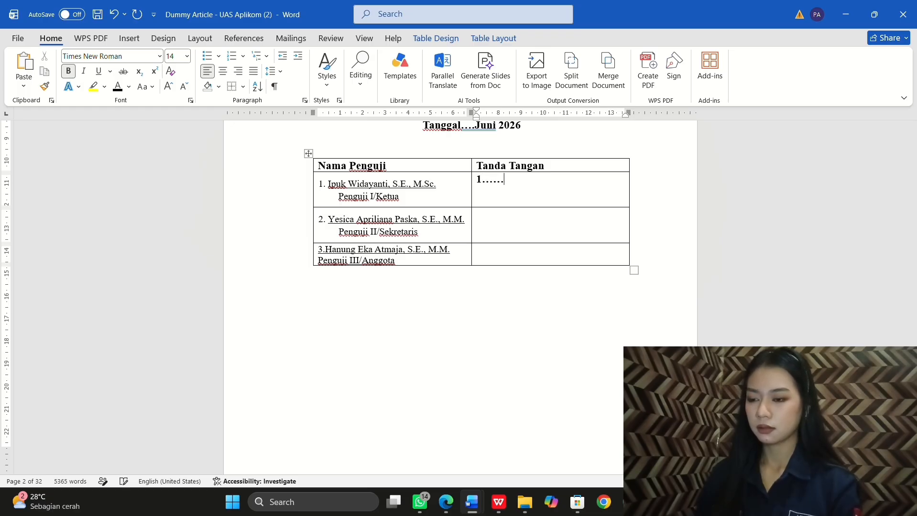
type(".................")
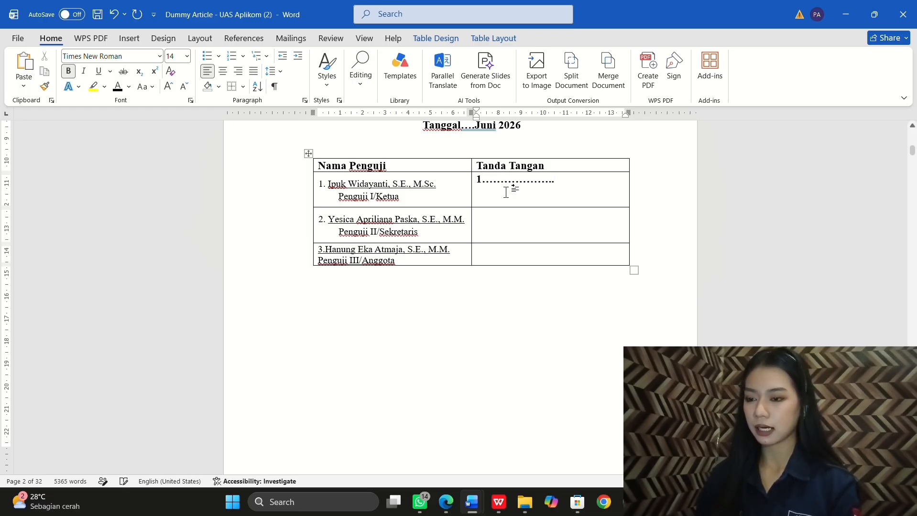
left_click(488, 234)
type("1..................")
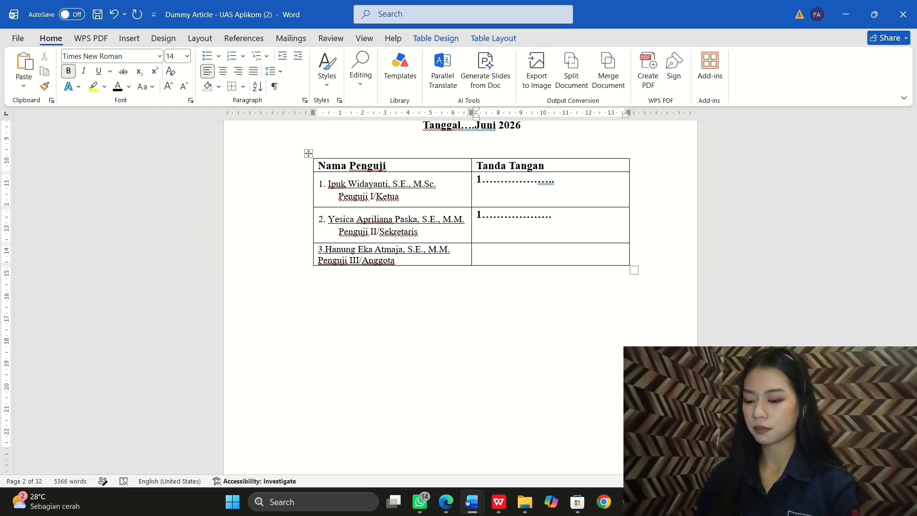
left_click(485, 251)
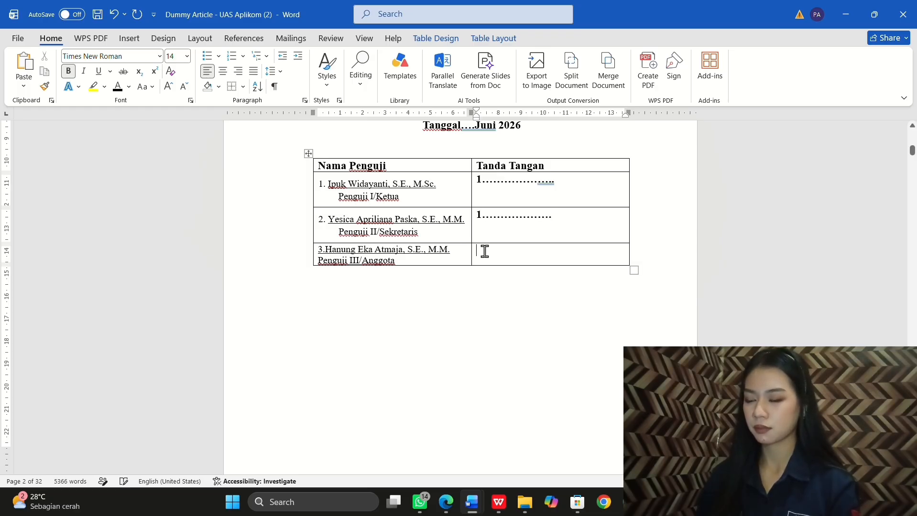
type("1...............................")
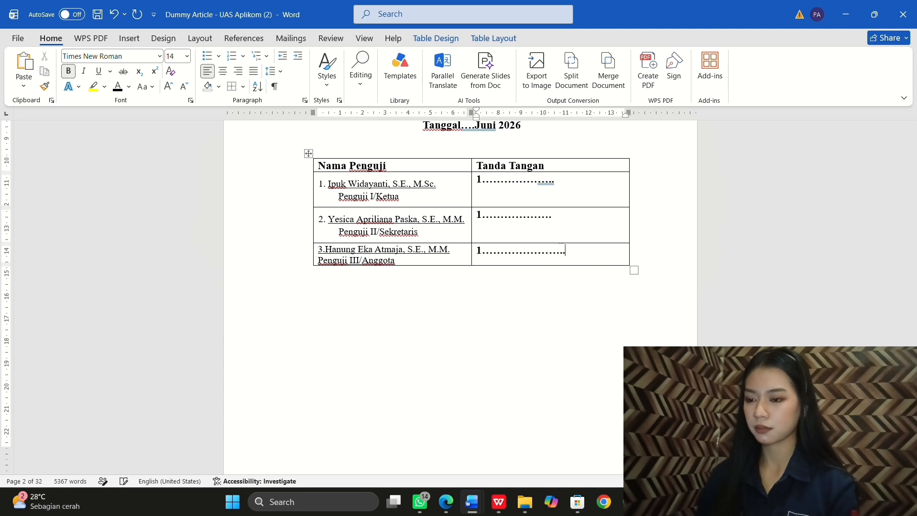
key("BackSpace")
key("BackSpace")
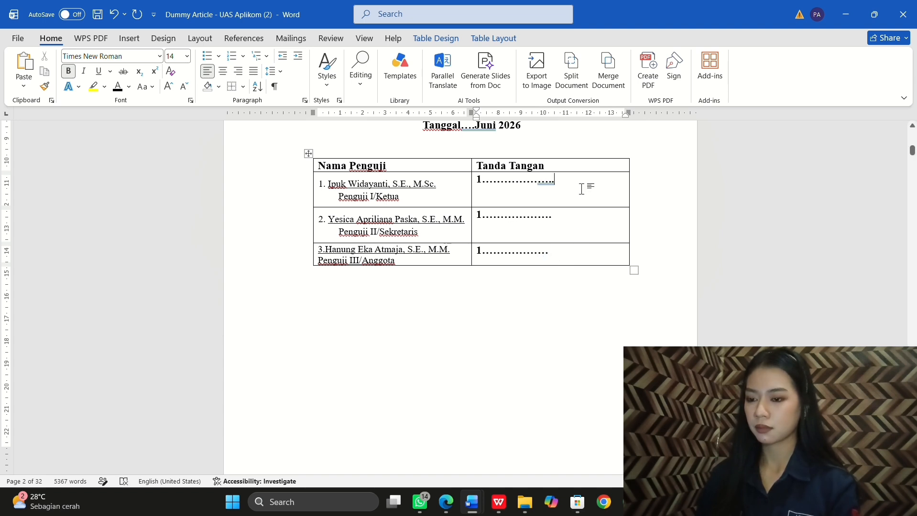
key("BackSpace")
key("BackSpace")
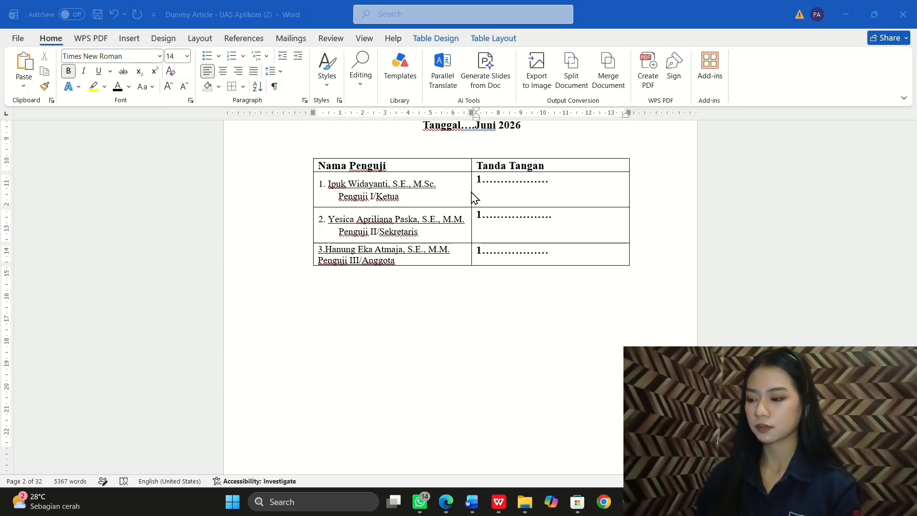
Step: Widen the names column and remove all borders from the examiner table
left_click(471, 165)
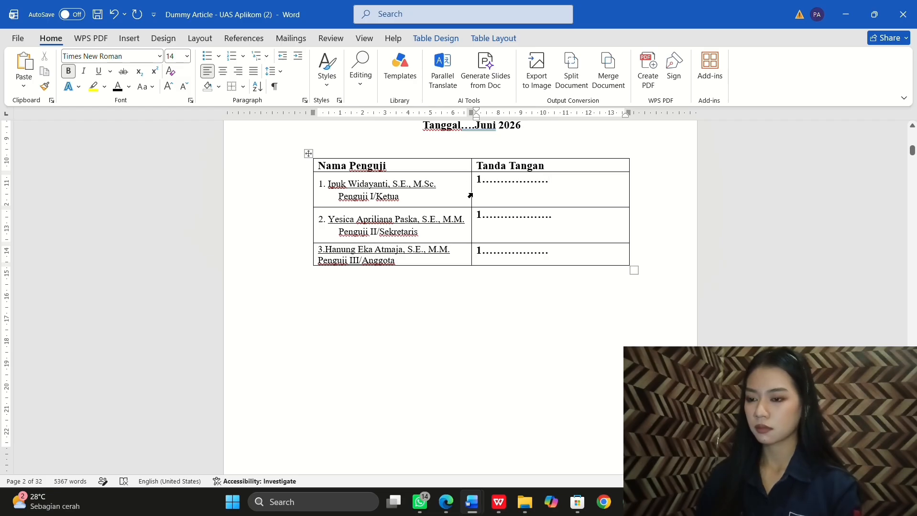
left_click_drag(472, 191, 530, 197)
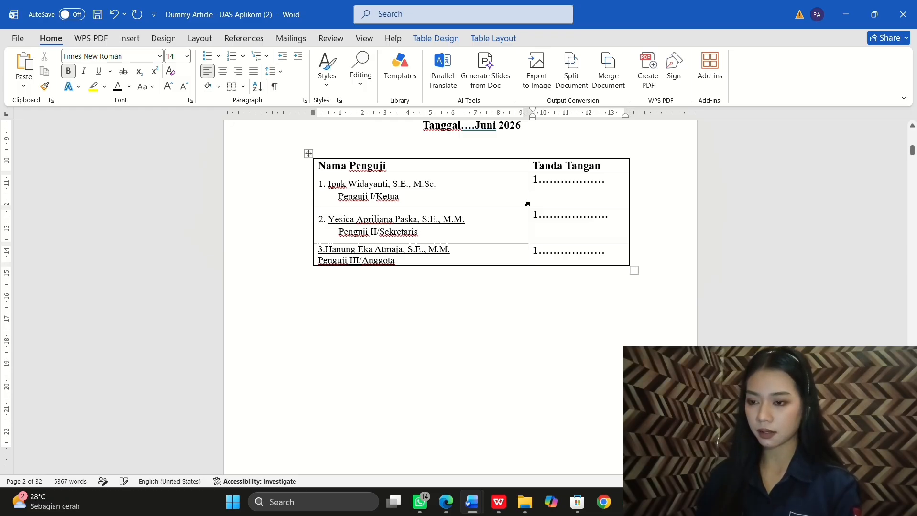
left_click(541, 316)
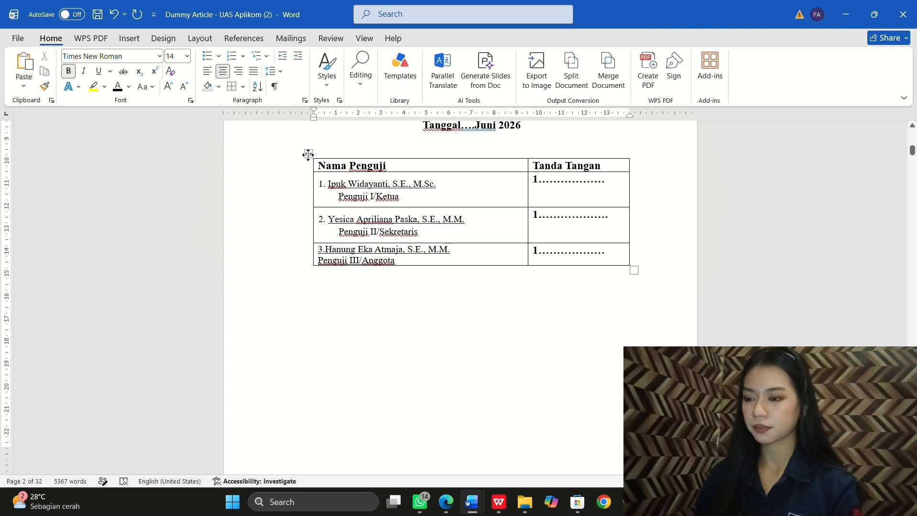
left_click(308, 153)
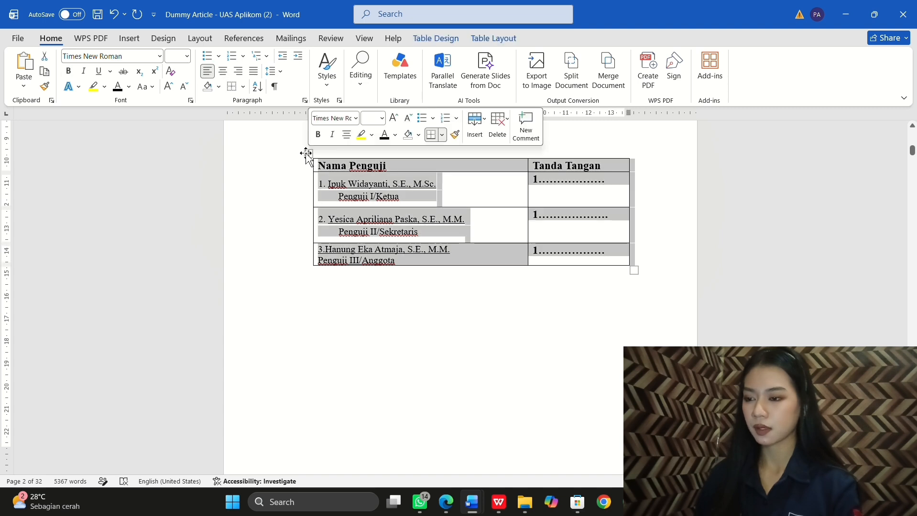
left_click(232, 87)
left_click(391, 317)
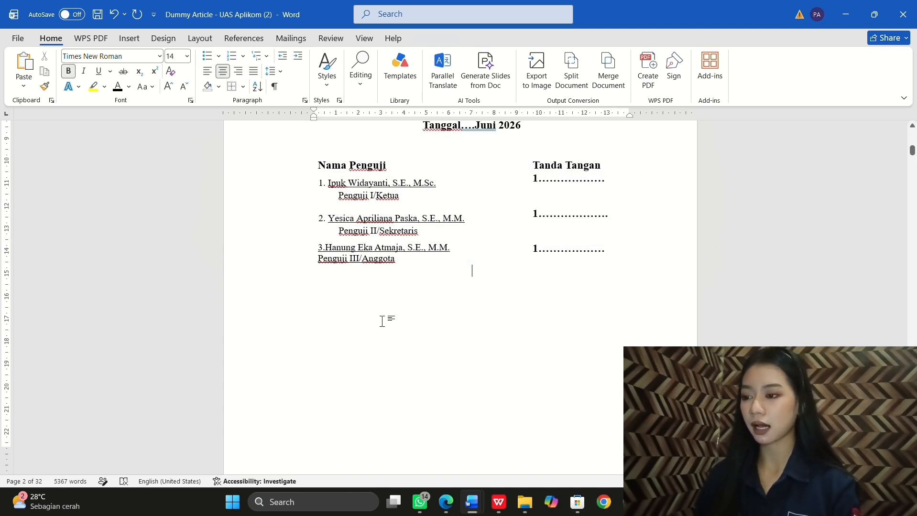
Step: Add a blank line between the 'Juni 2026' date line and the examiner table
scroll(426, 271, "up", 1)
scroll(425, 273, "down", 1)
scroll(485, 247, "up", 3)
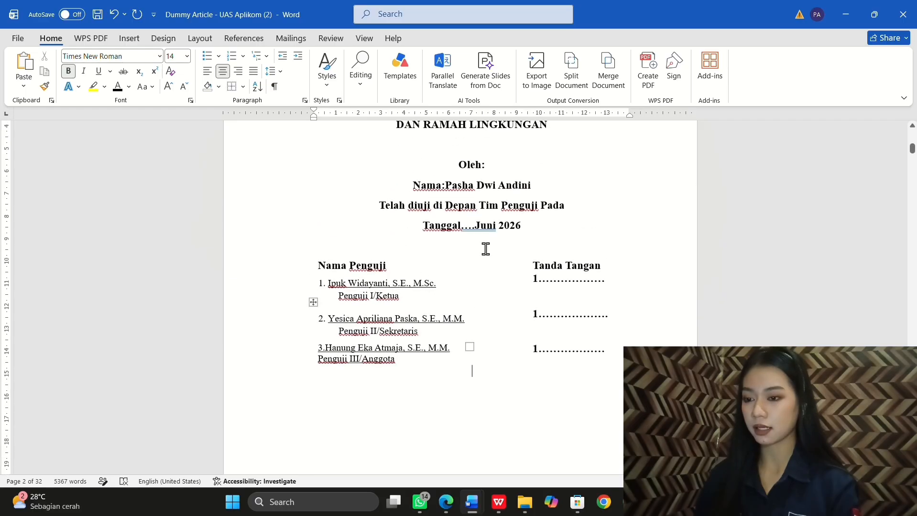
left_click(549, 231)
key("Return")
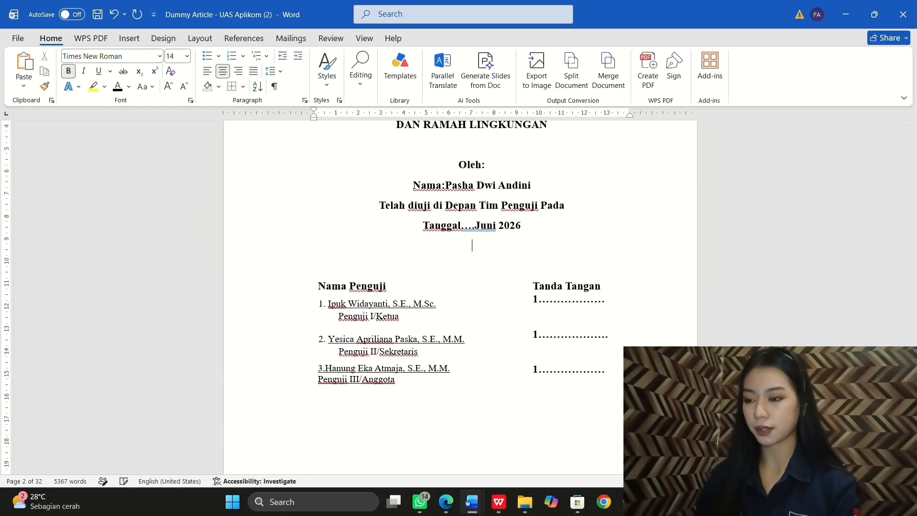
scroll(551, 284, "down", 3)
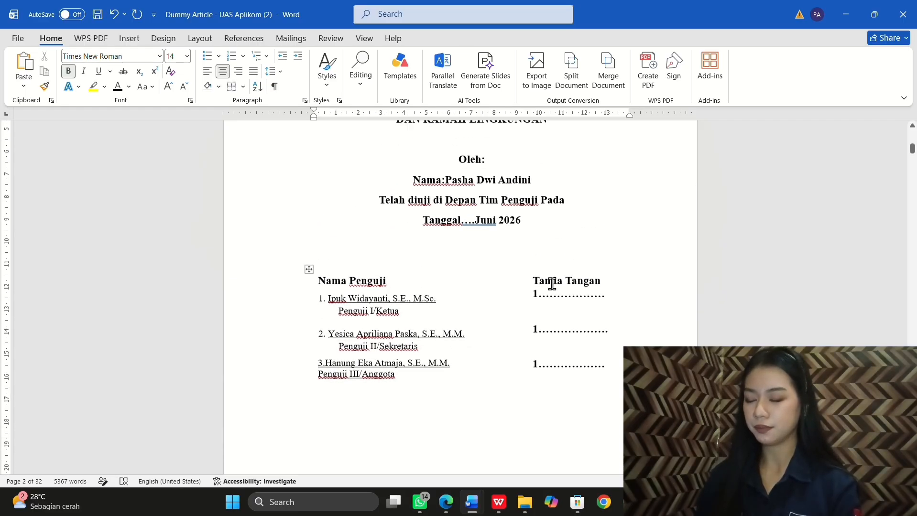
scroll(552, 284, "down", 1)
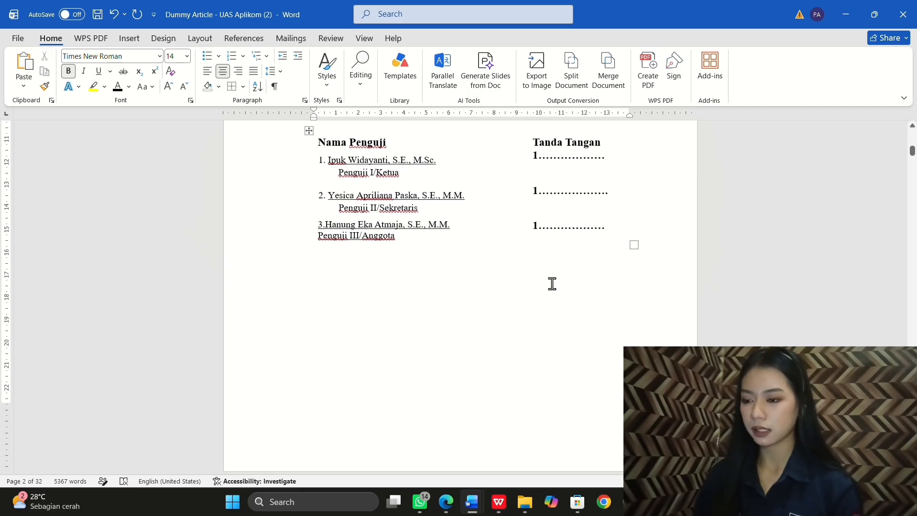
Step: Below the table, type 'Magelang.....Juni 2026' and 'Dekan', then paste the dean's name
left_click(480, 302)
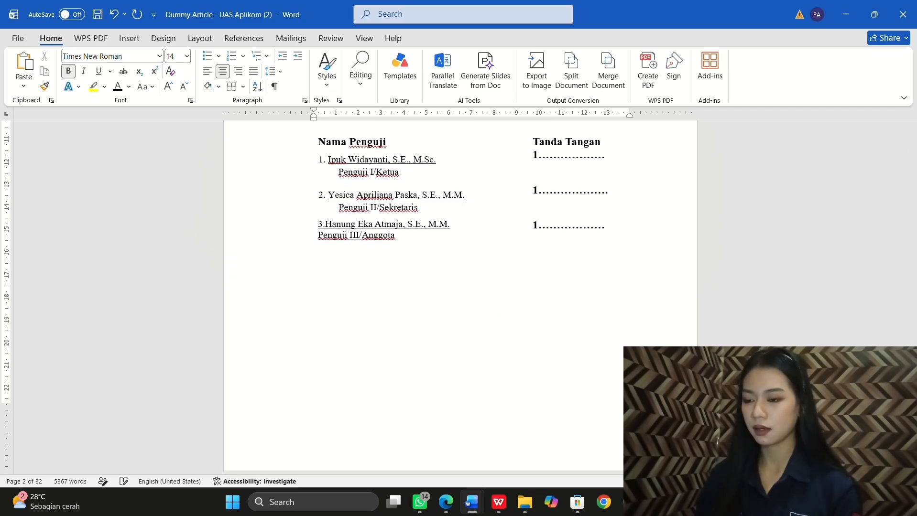
type("Mage")
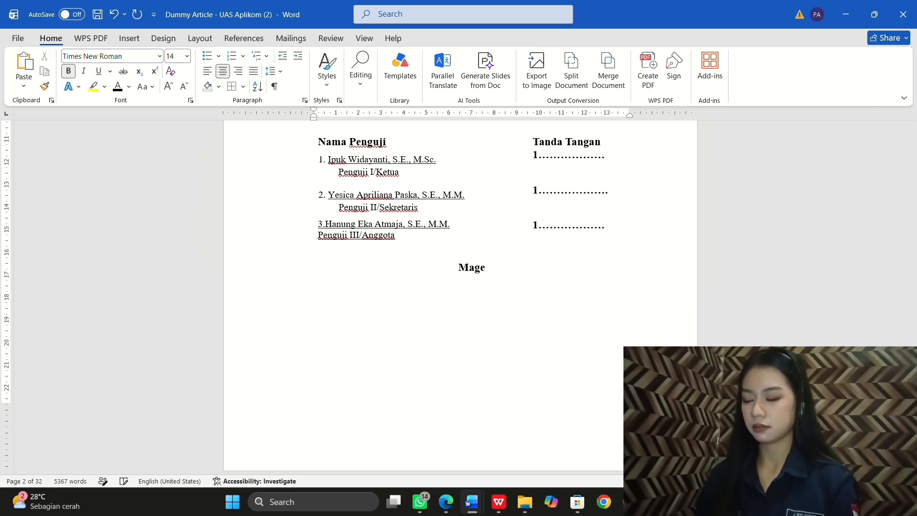
type("lang")
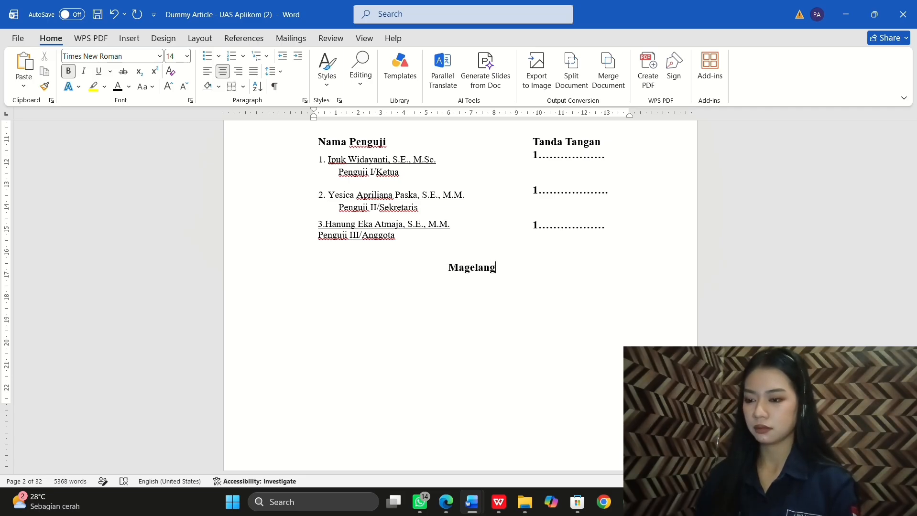
type(".....Juni")
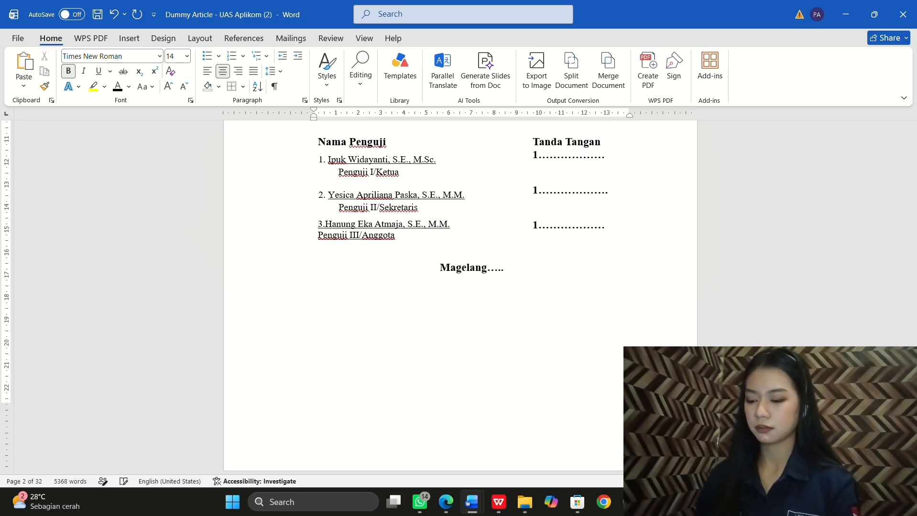
type(" 2026")
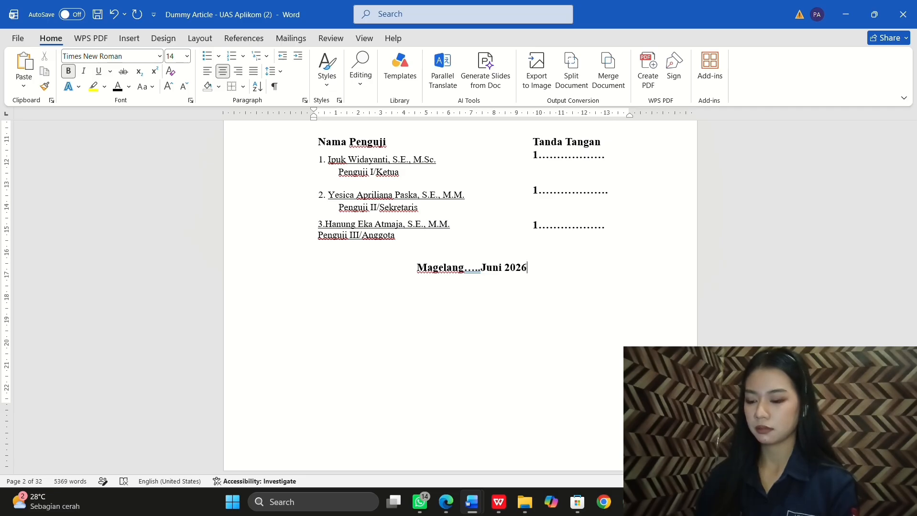
key("Return")
type("ekan")
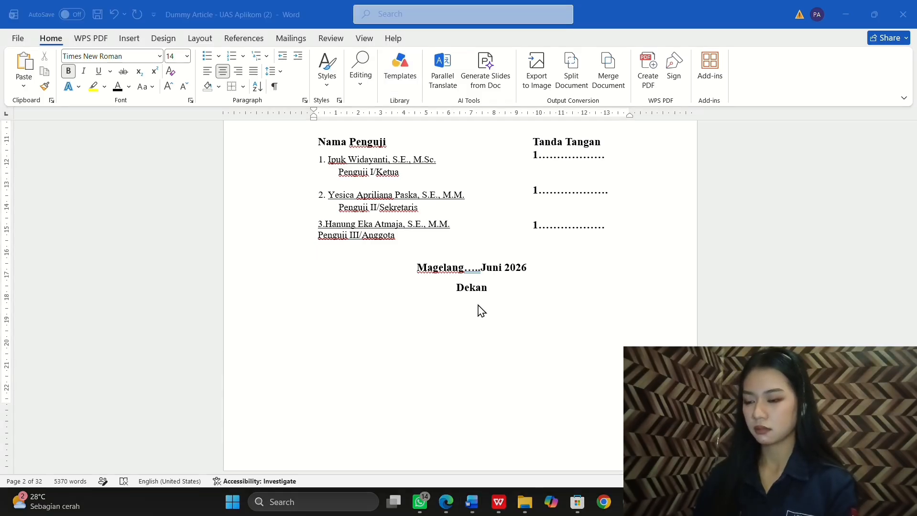
left_click(475, 306)
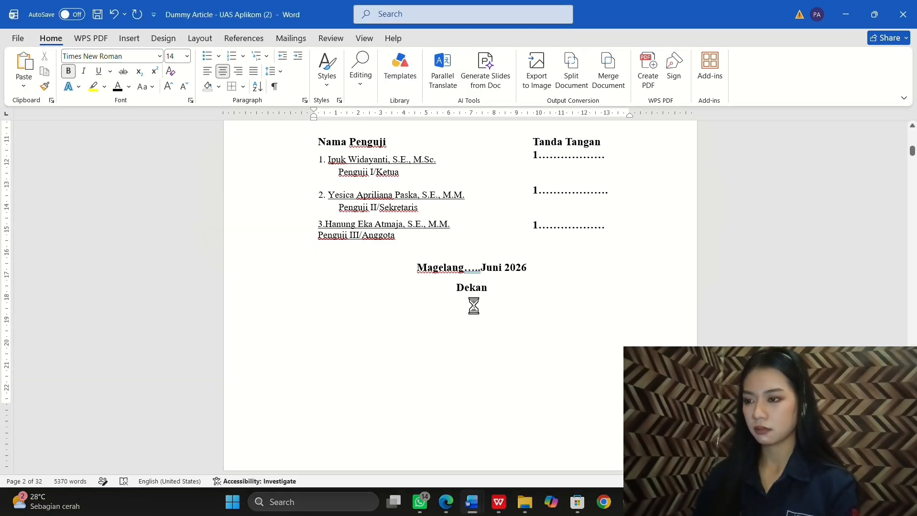
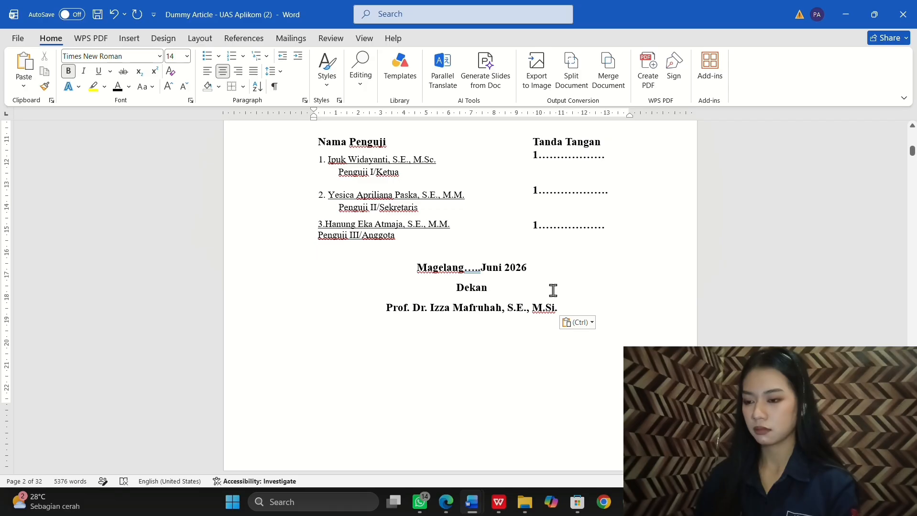
Step: Remove bold from the Magelang date, Dekan and dean's name lines
scroll(564, 306, "down", 1)
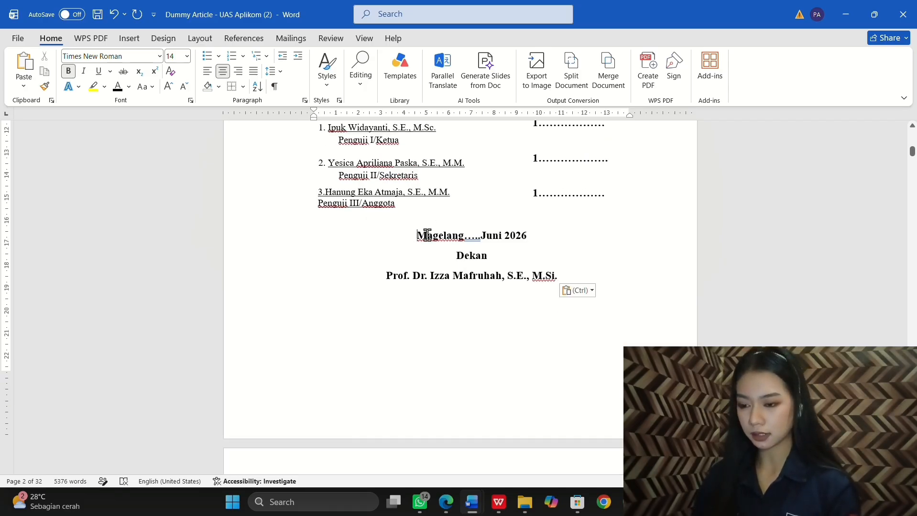
left_click_drag(427, 236, 593, 284)
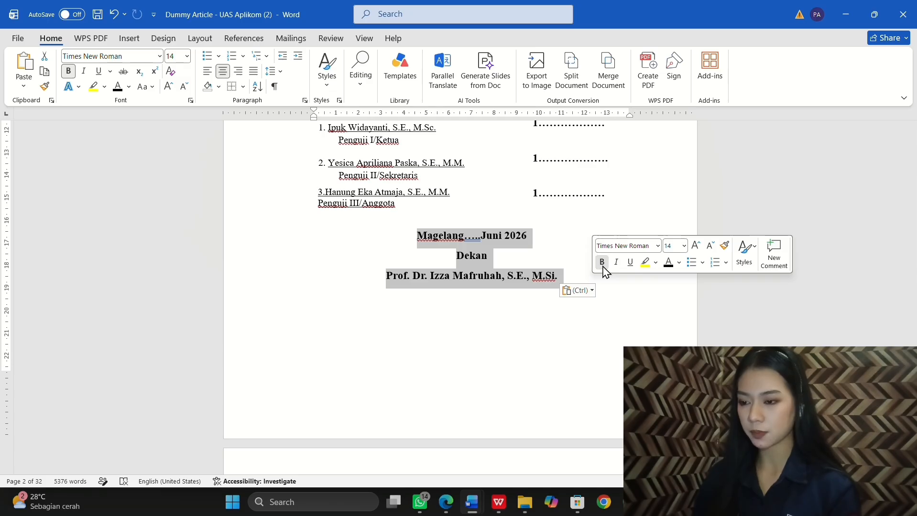
left_click(602, 262)
left_click(575, 286)
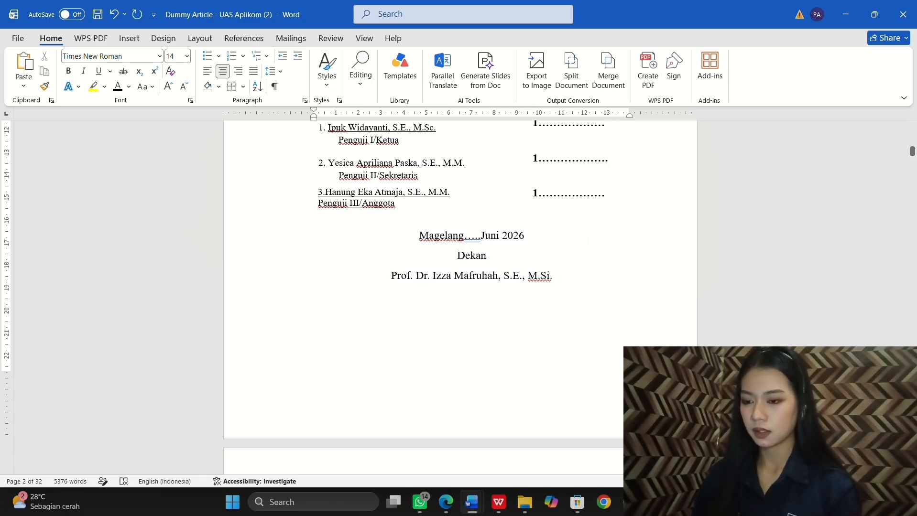
Step: Add a centred 'NIP' line directly under the dean's name
left_click(314, 296)
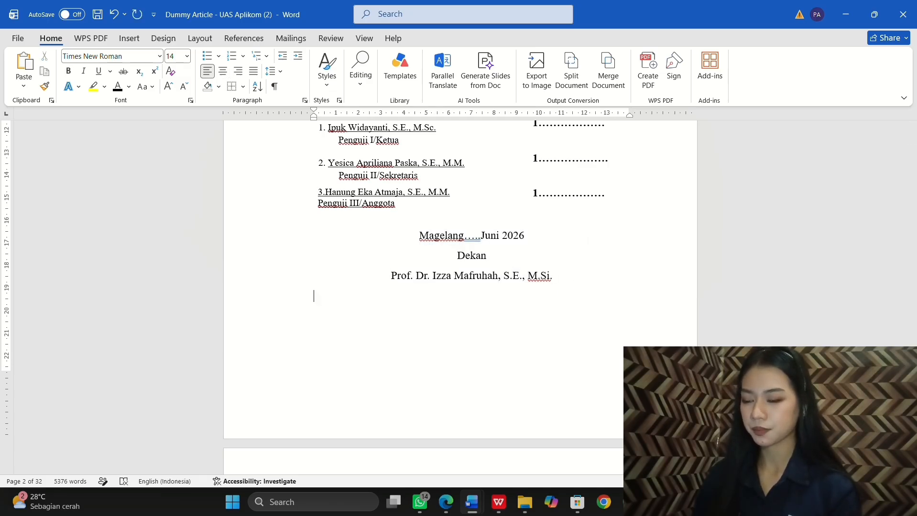
key("ctrl+e")
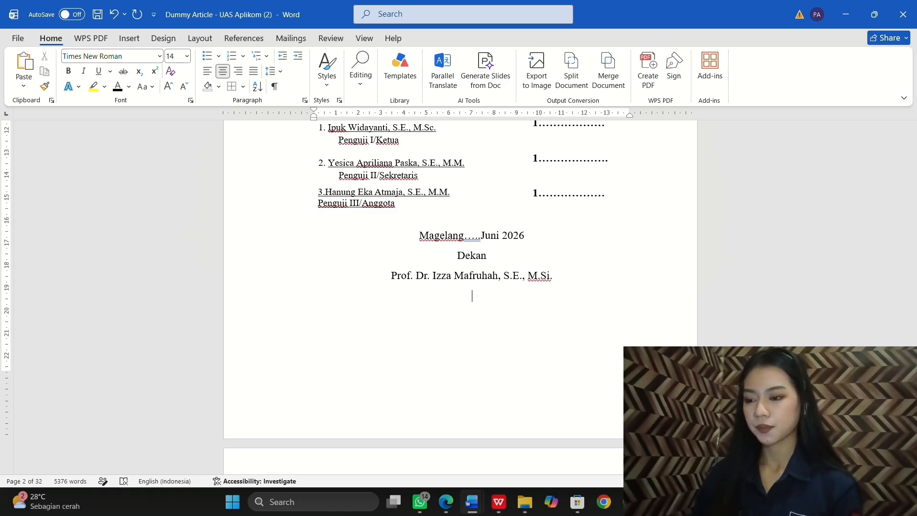
type("NIP")
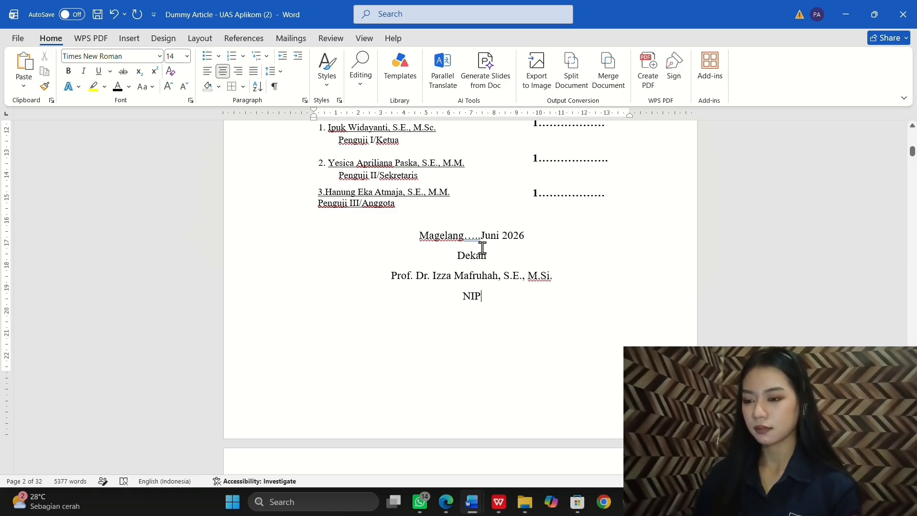
Step: Paste the Universitas Tidar logo above the 'Oleh:' line on the examiner approval page
scroll(478, 248, "up", 5)
scroll(478, 248, "down", 1)
left_click(475, 188)
key("ctrl+v")
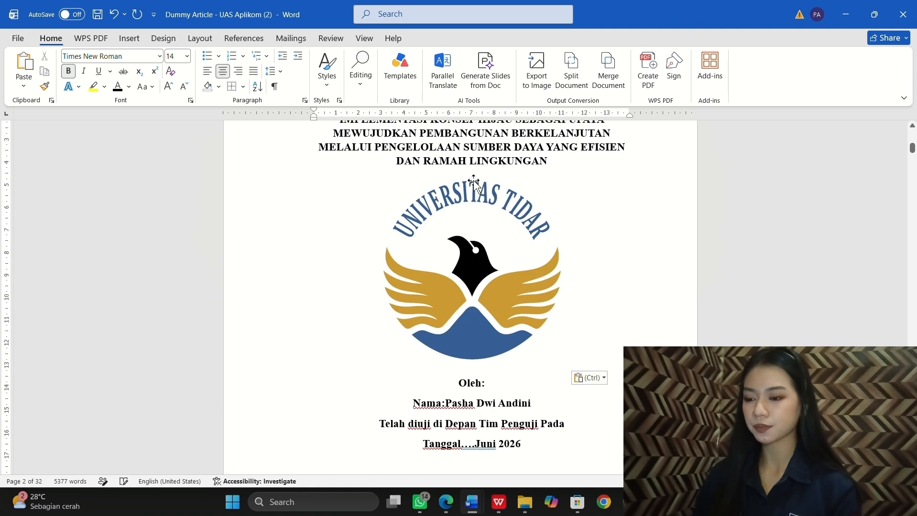
left_click(510, 251)
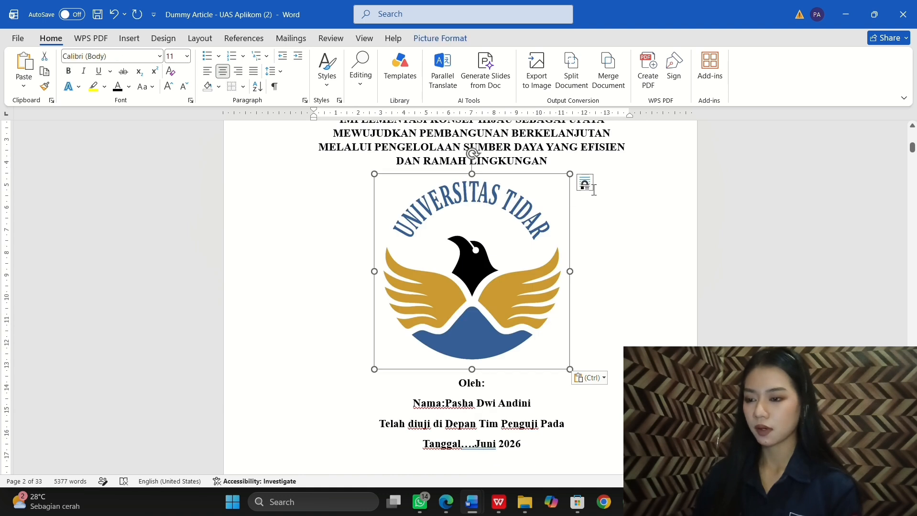
left_click(588, 186)
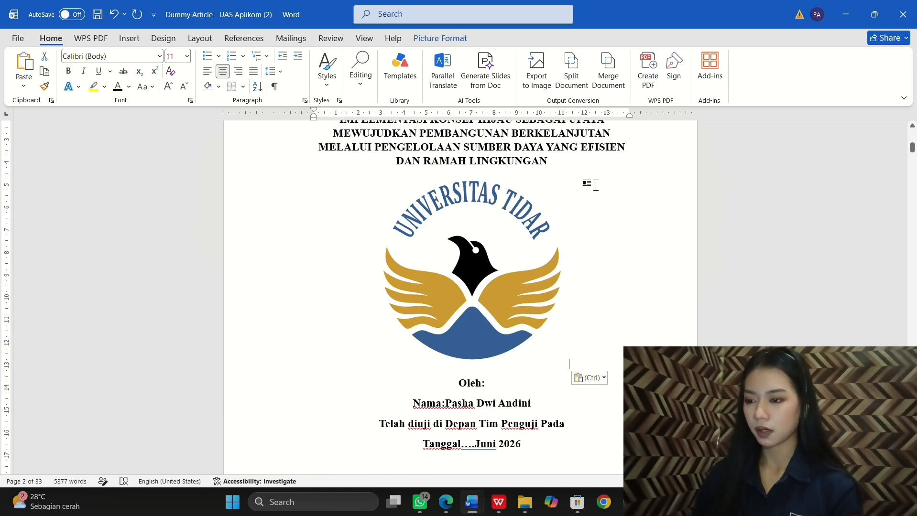
Step: Fade the logo to 69% transparency in Format Picture
left_click(536, 233)
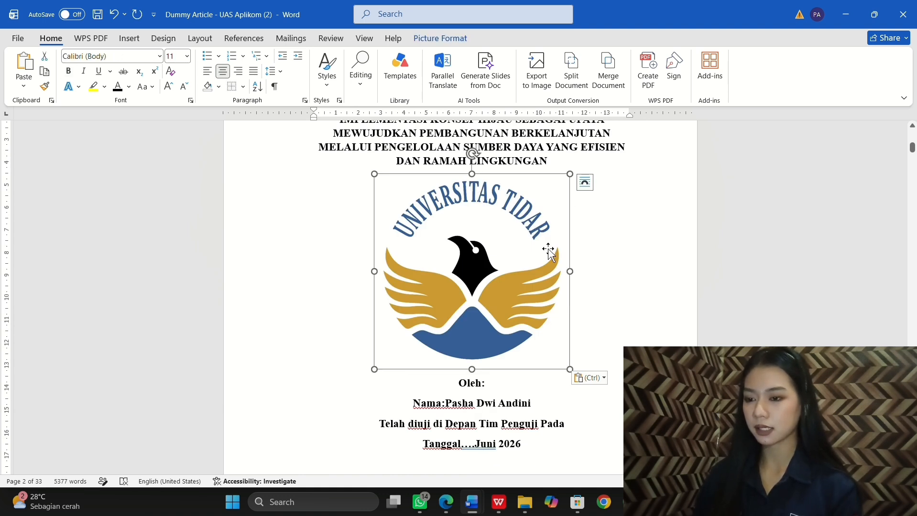
right_click(531, 277)
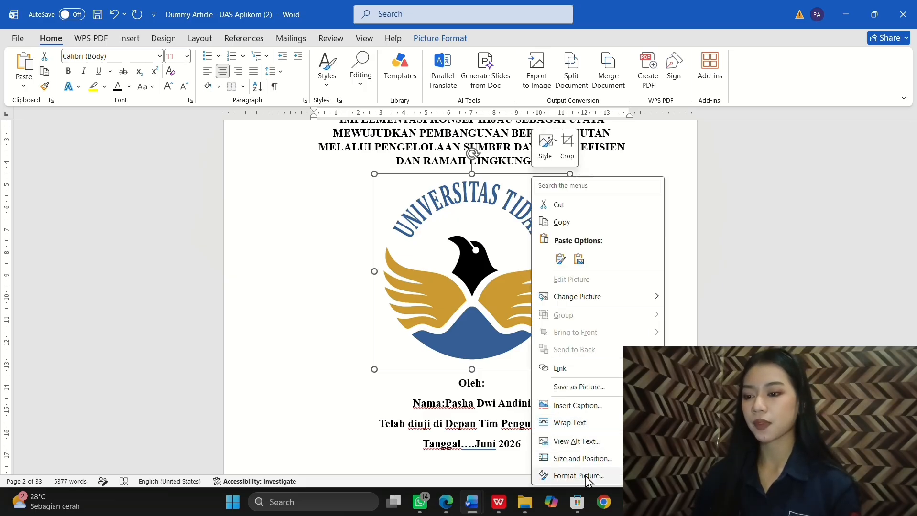
left_click(579, 476)
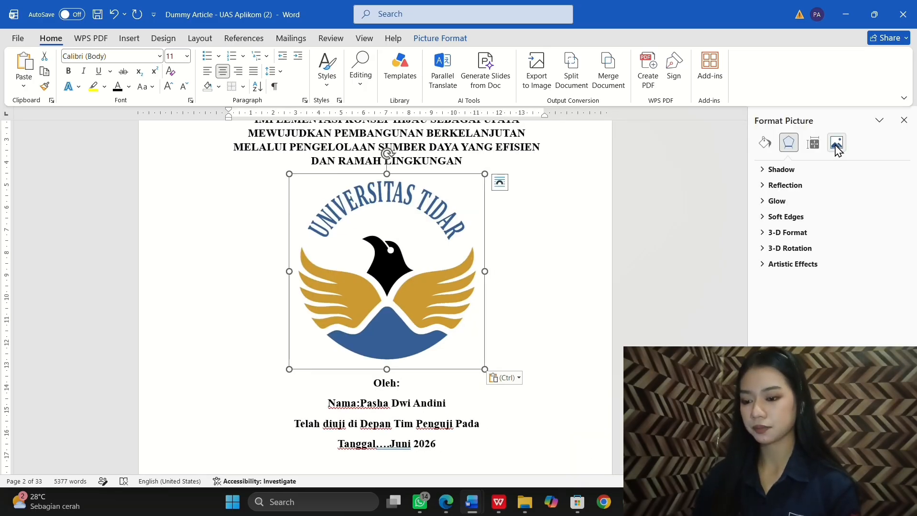
left_click(836, 143)
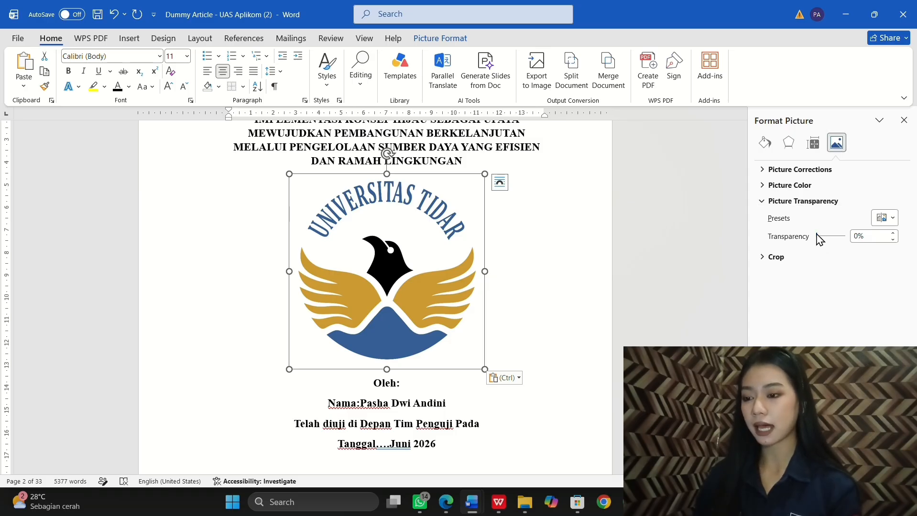
left_click_drag(817, 238, 840, 242)
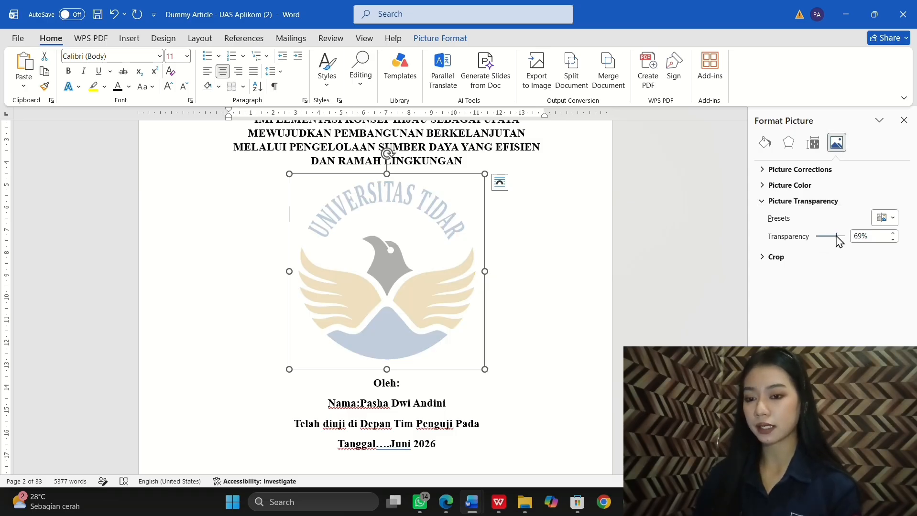
left_click(683, 284)
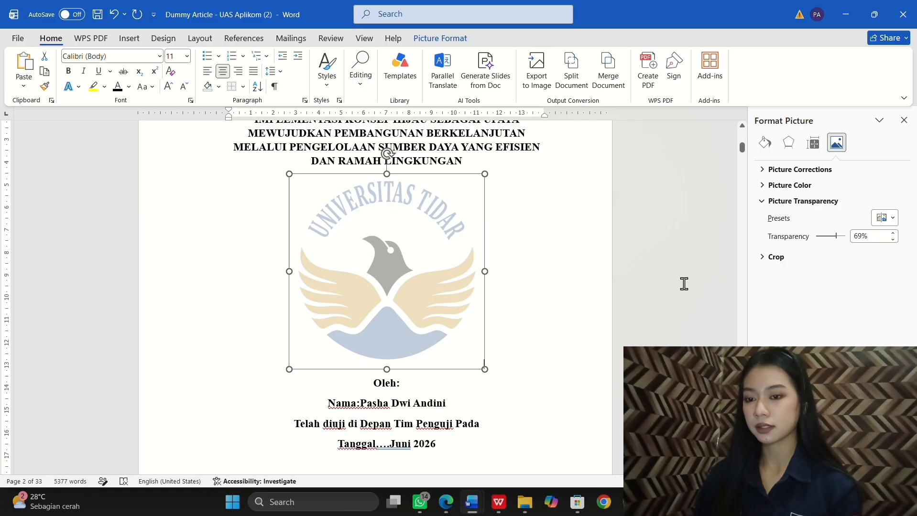
Step: Set the faded logo's text wrapping to Behind Text
left_click(404, 254)
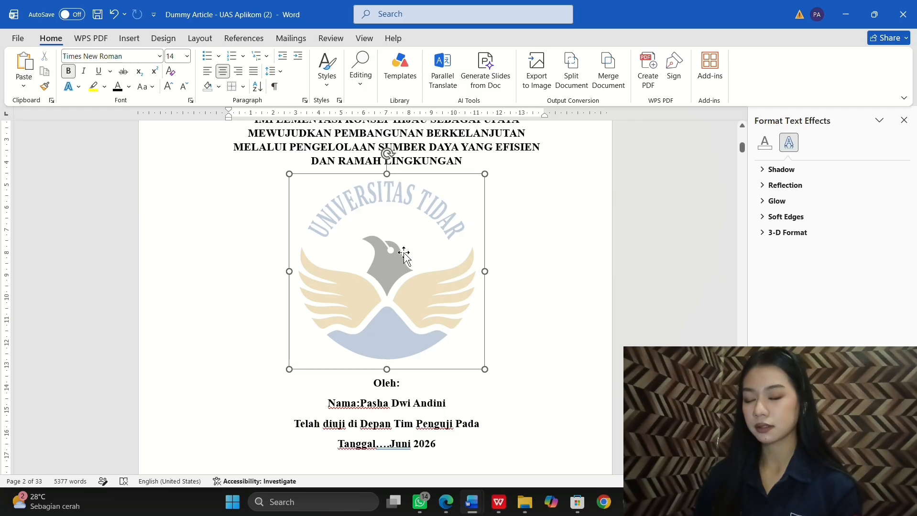
left_click(503, 190)
left_click(464, 220)
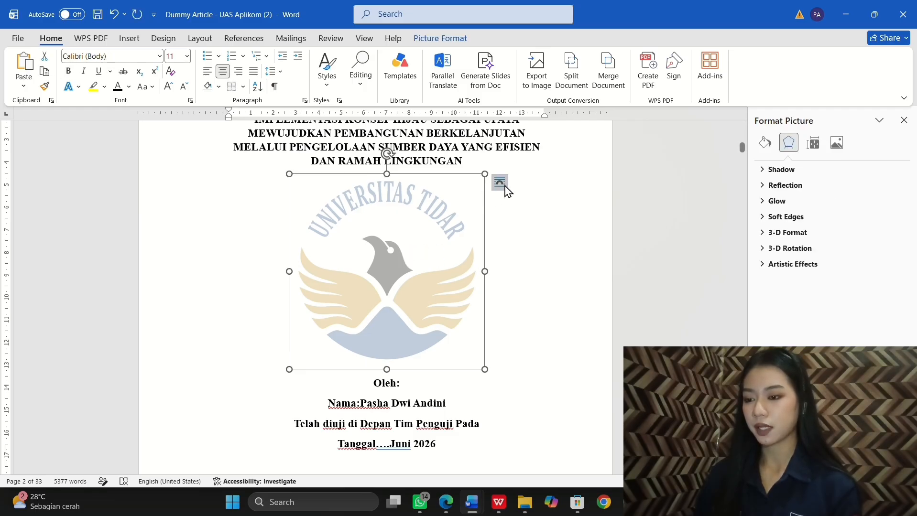
left_click(499, 182)
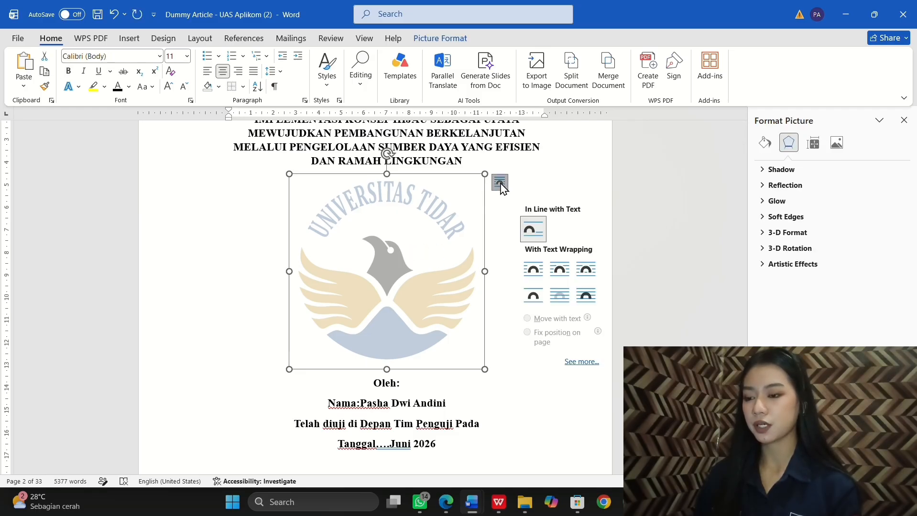
left_click(559, 296)
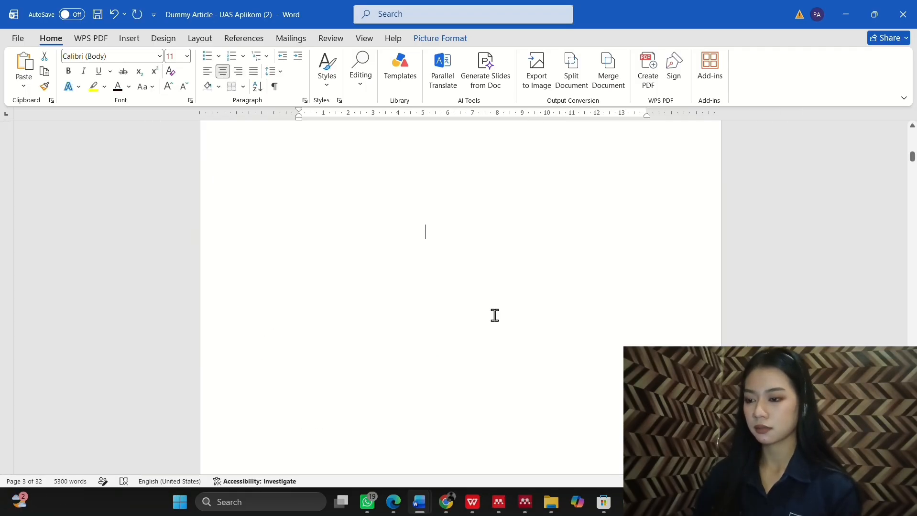
scroll(494, 316, "up", 3)
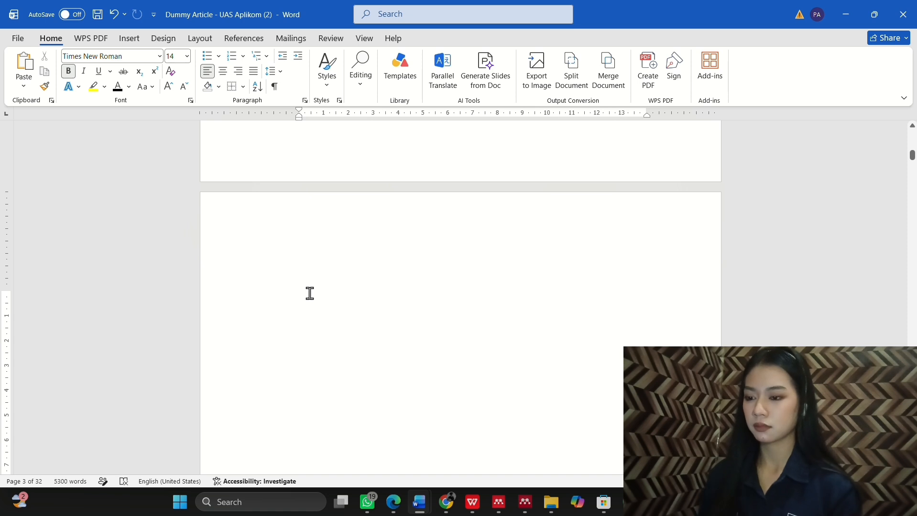
Step: Type the heading 'HALAMAN PERSETUJUAN PEMBIMBING' on page 3 and centre it
type("HALAMAN")
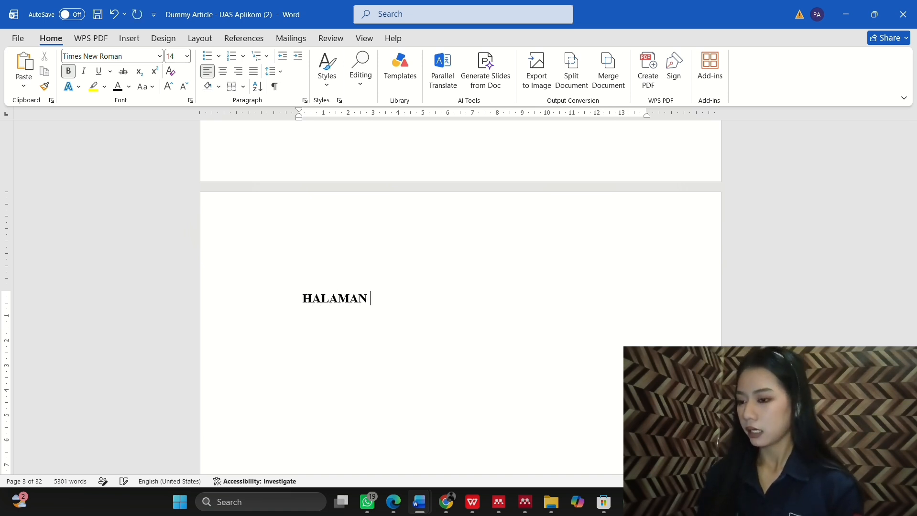
type(" PERSETUJUA")
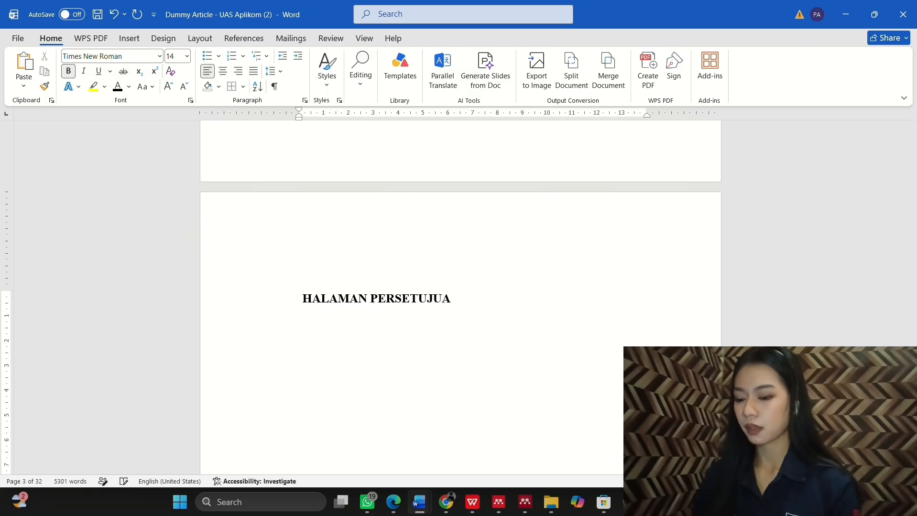
type("N PEMBIMBING")
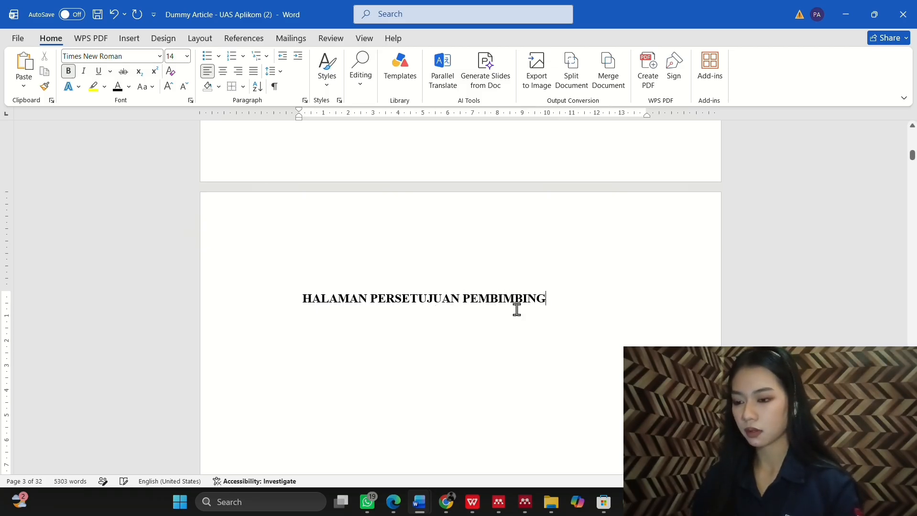
left_click_drag(545, 301, 289, 304)
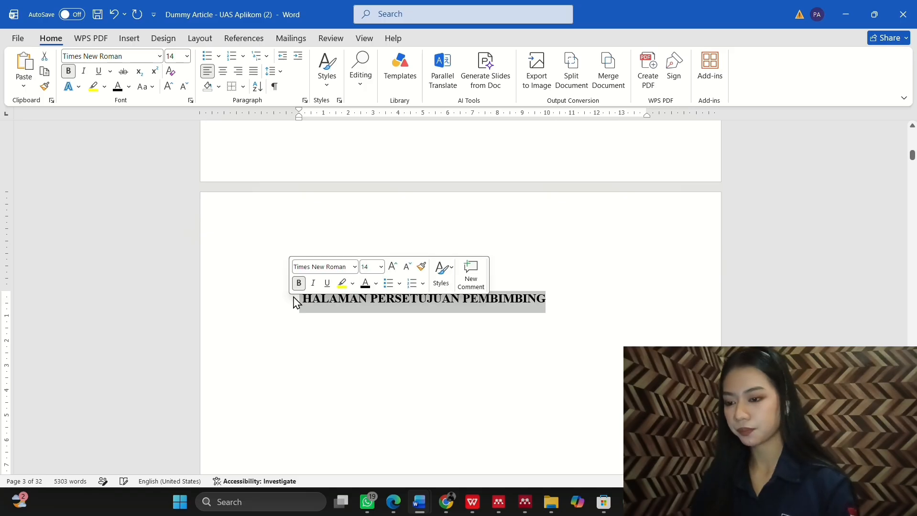
left_click(223, 71)
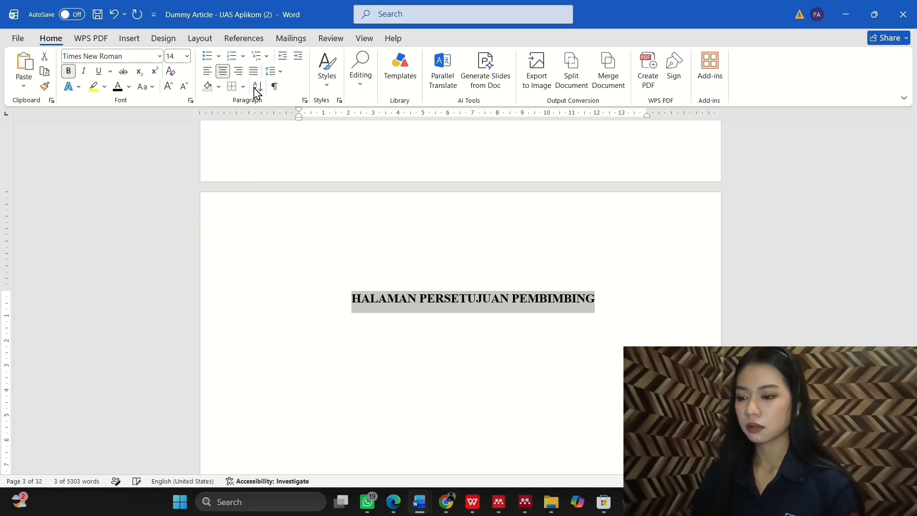
left_click(616, 306)
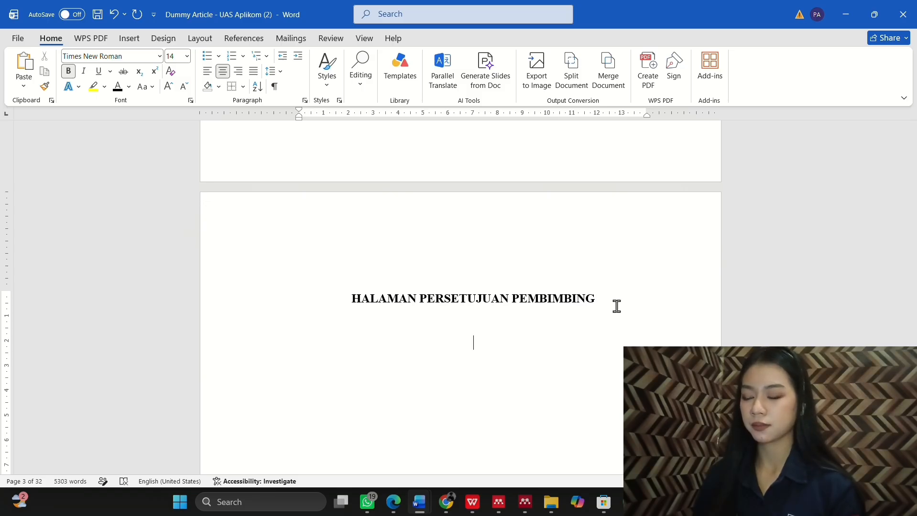
Step: Paste the Universitas Tidar logo below the heading, enlarge it, and place it Behind Text
key("ctrl+v")
left_click(503, 365)
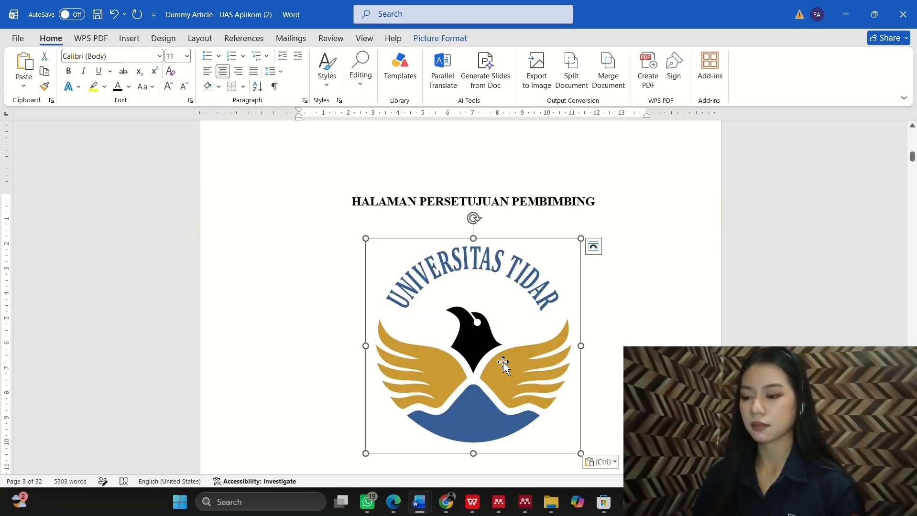
scroll(503, 366, "down", 2)
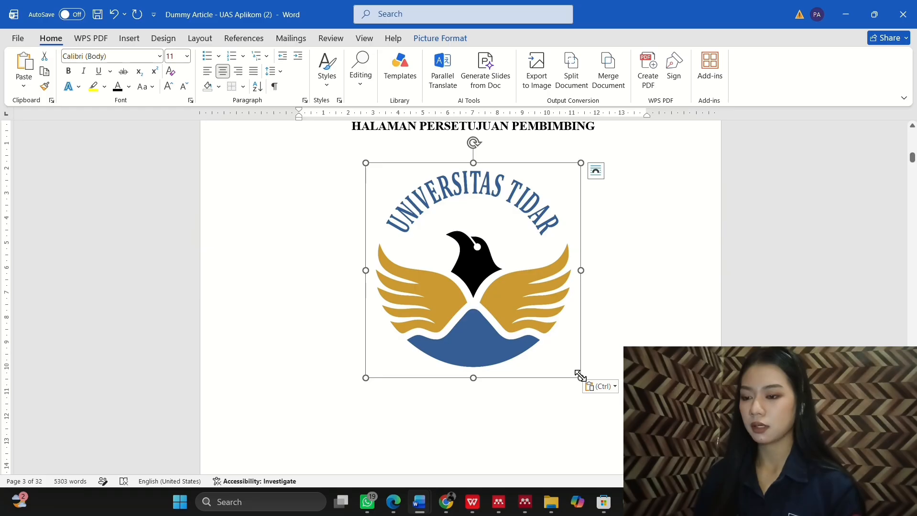
left_click_drag(579, 375, 617, 450)
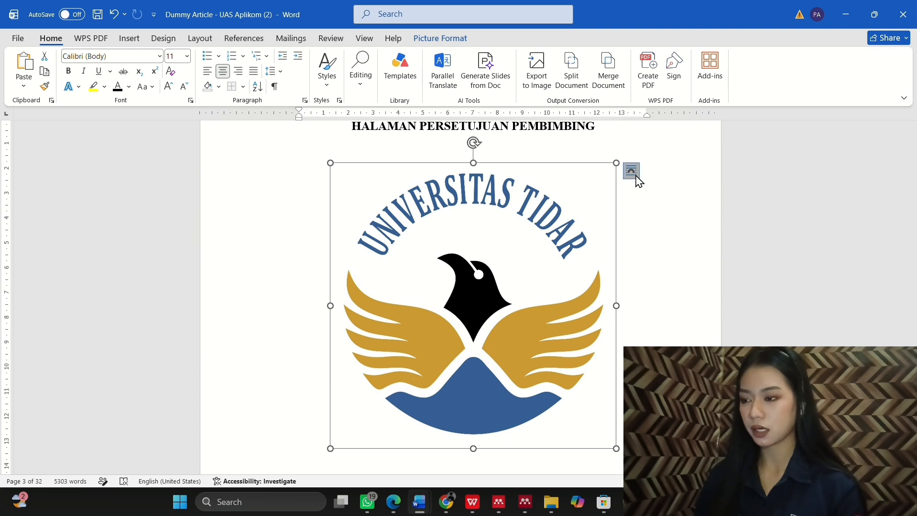
left_click(633, 173)
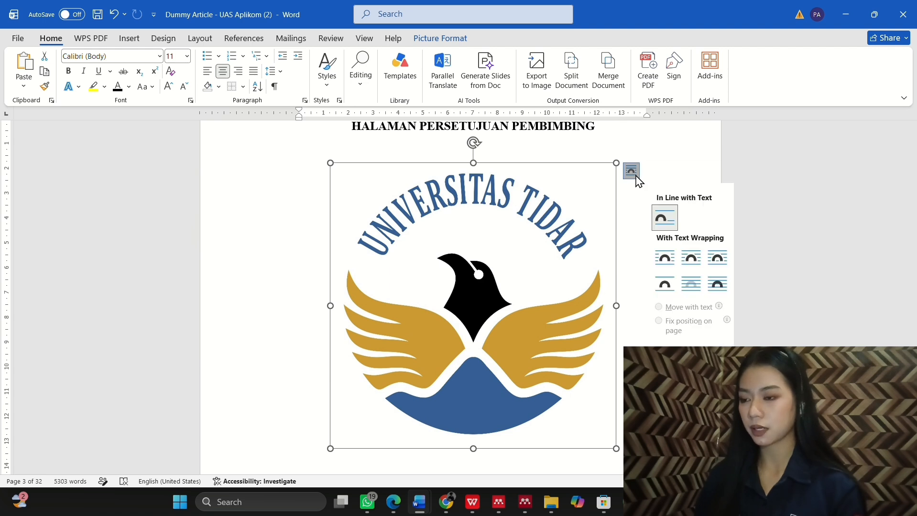
left_click(692, 285)
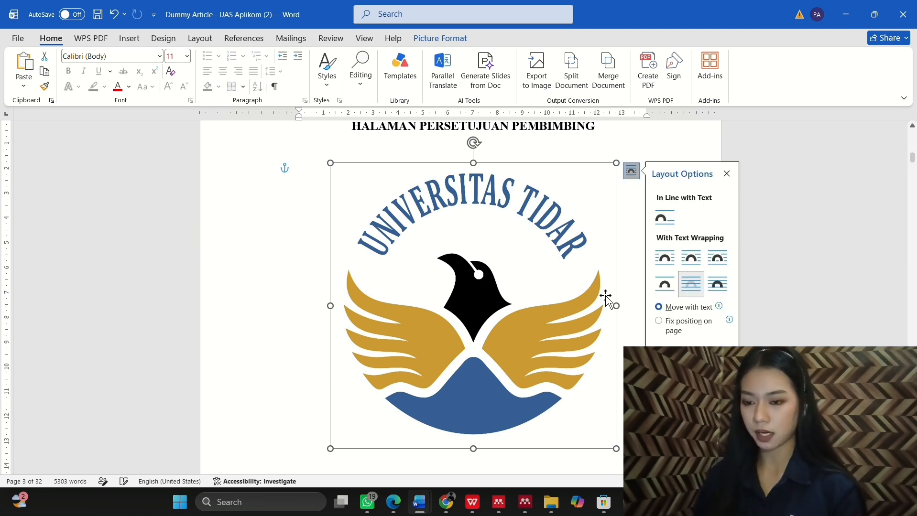
Step: Fade the enlarged logo to 70% transparency in Format Picture
right_click(564, 297)
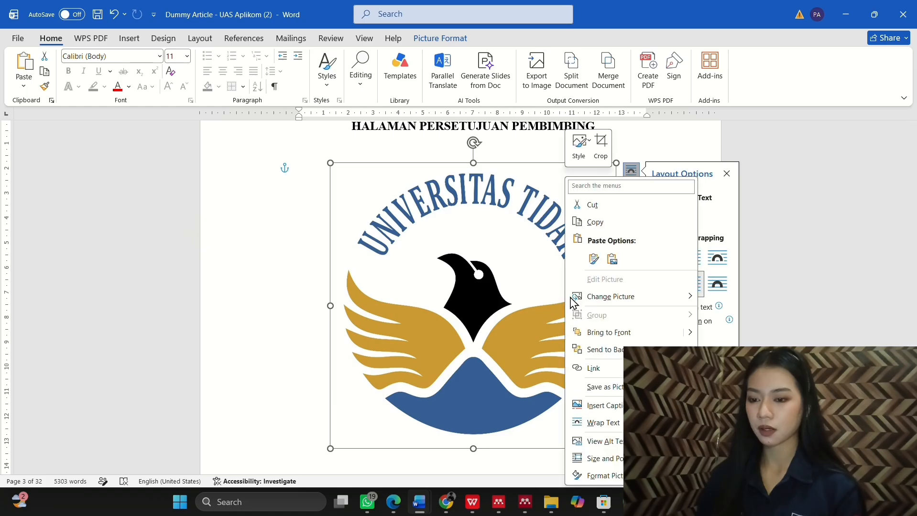
left_click(603, 476)
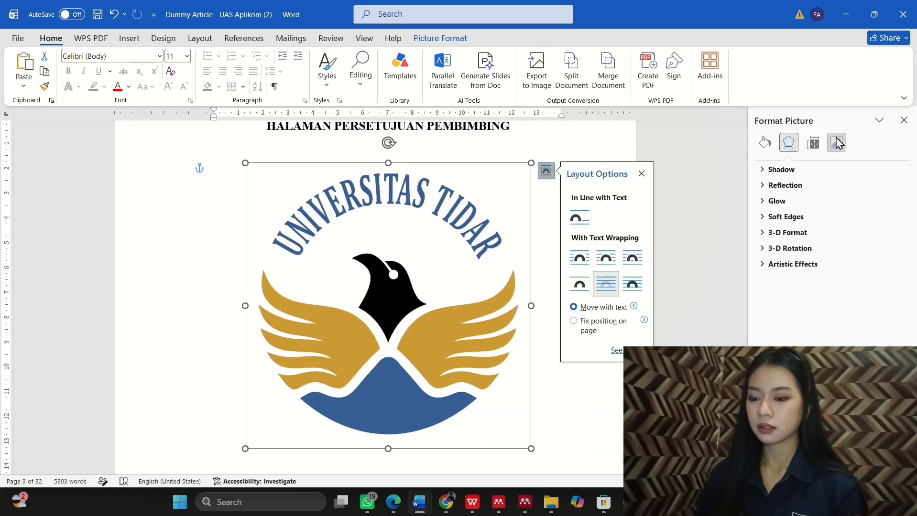
left_click(837, 143)
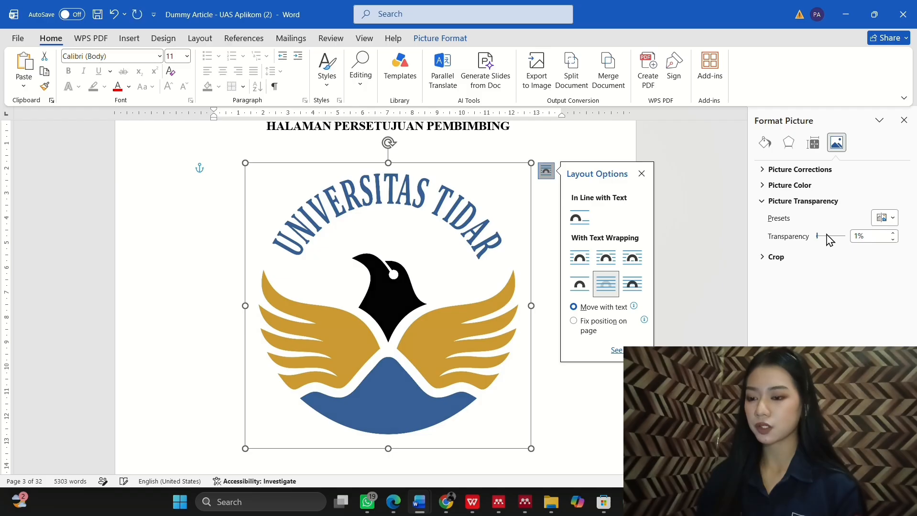
left_click_drag(817, 235, 837, 236)
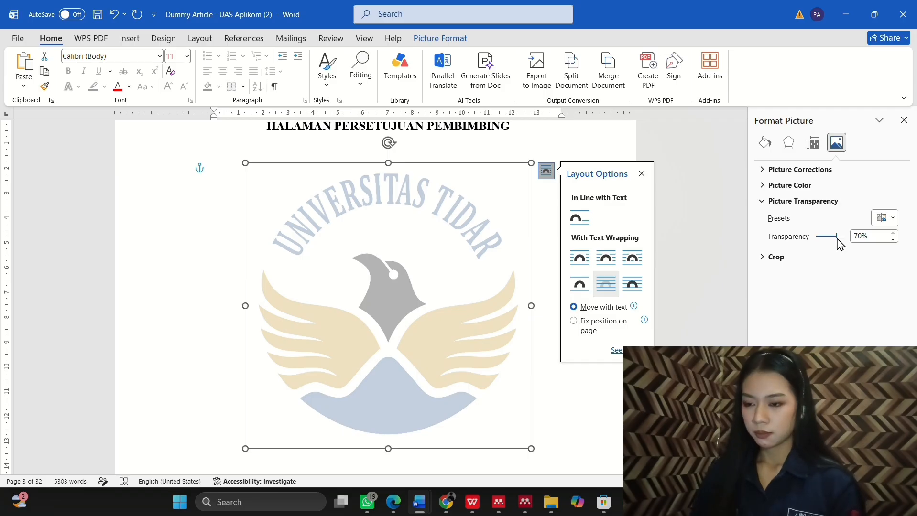
left_click(684, 382)
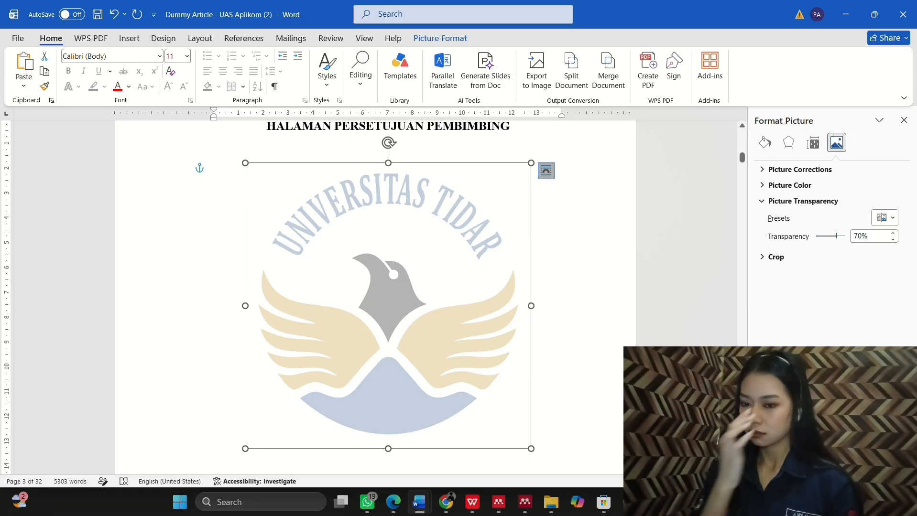
left_click(411, 281)
scroll(411, 281, "up", 2)
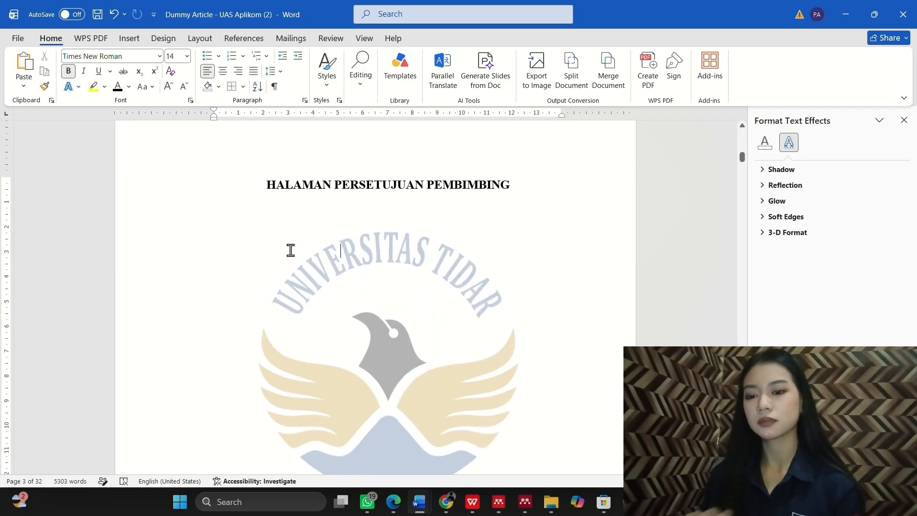
Step: Type a non-bold 'Nama:' line with the author's full name under the heading
left_click(303, 225)
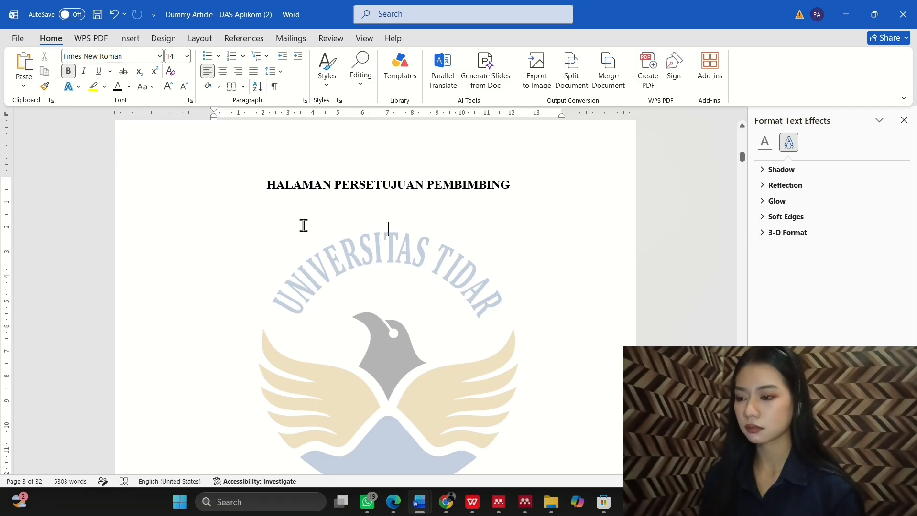
type("N")
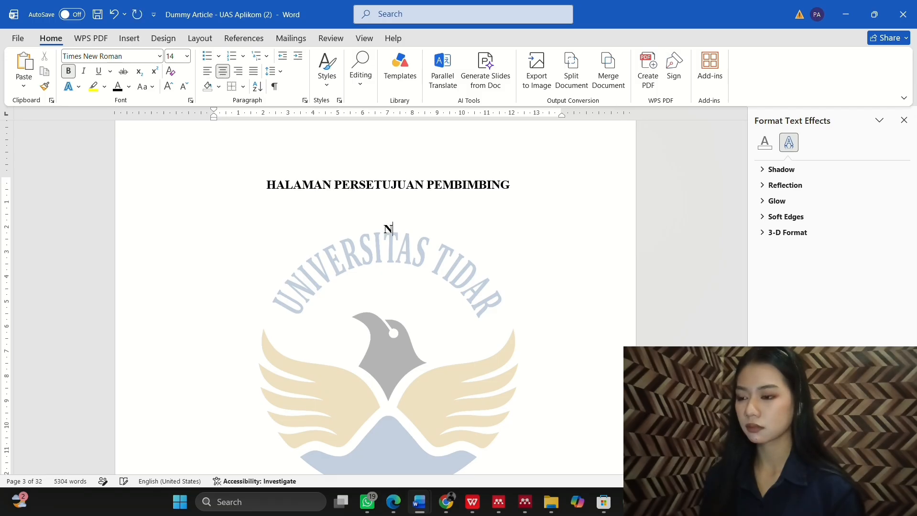
key("BackSpace")
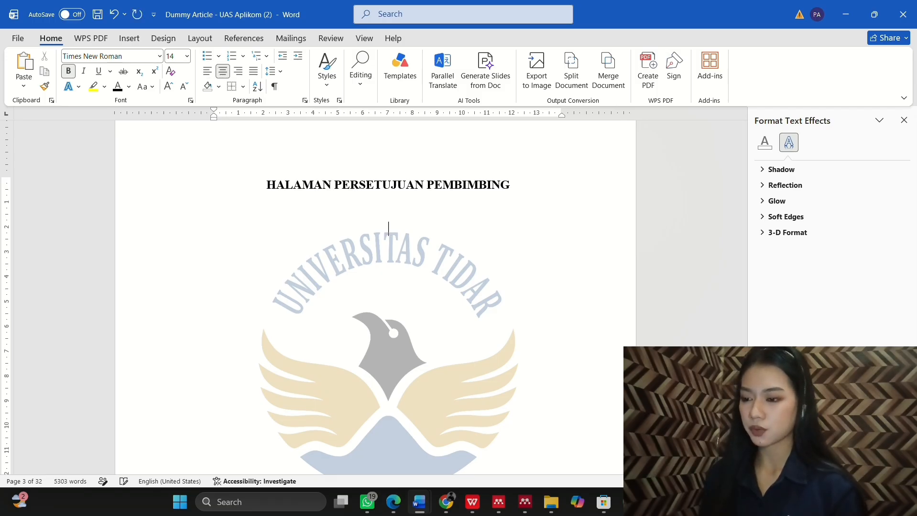
type("N")
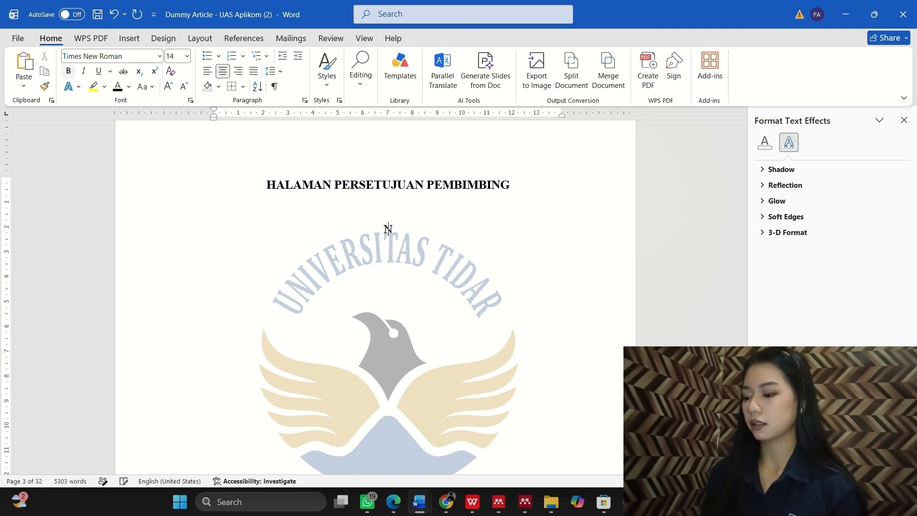
left_click(68, 73)
type("ama")
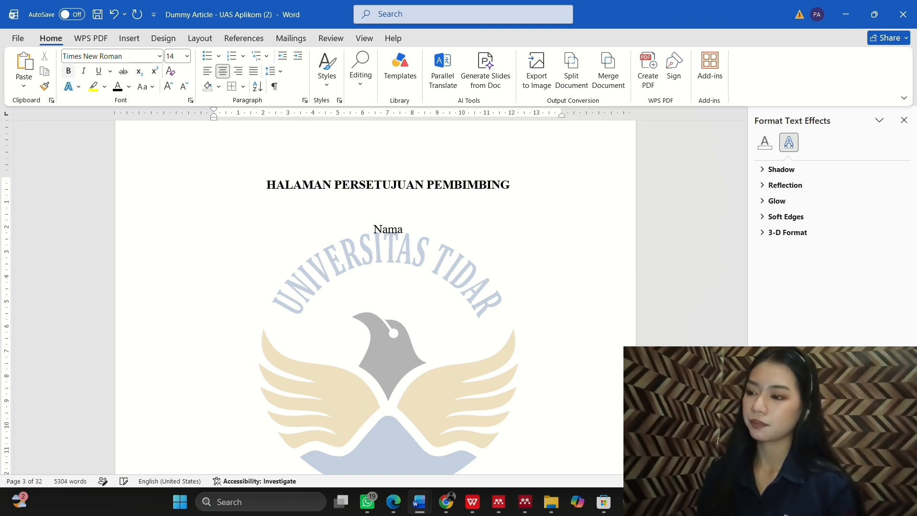
type(":")
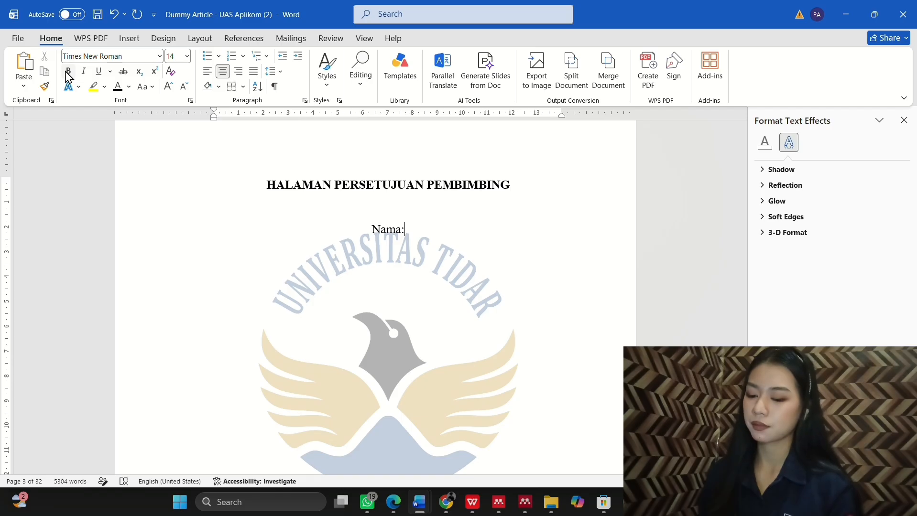
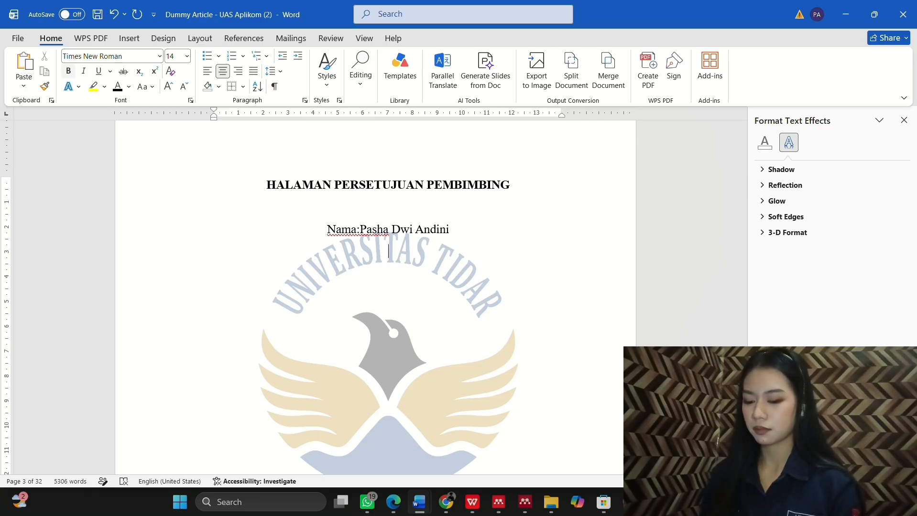
Step: Add a 'Judul Tugas:' line under the name line and close the Format Text Effects pane
type("Judul")
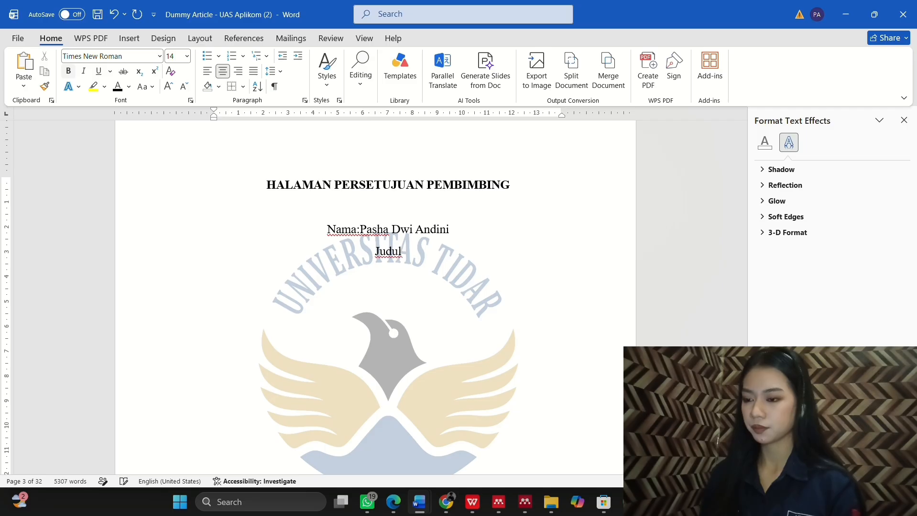
type(" Tu")
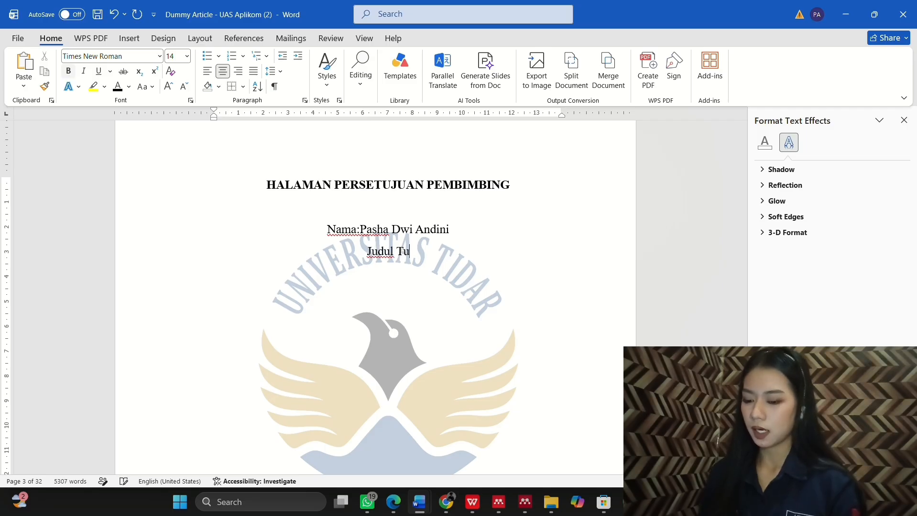
type("gas:")
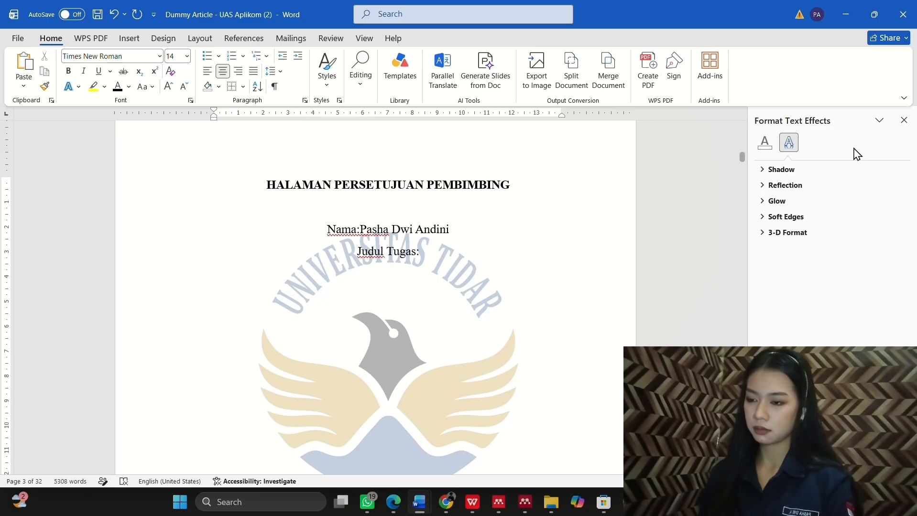
left_click(903, 120)
Step: Copy the four-line thesis title from page 2 and paste it after 'Judul Tugas:'
scroll(535, 269, "up", 10)
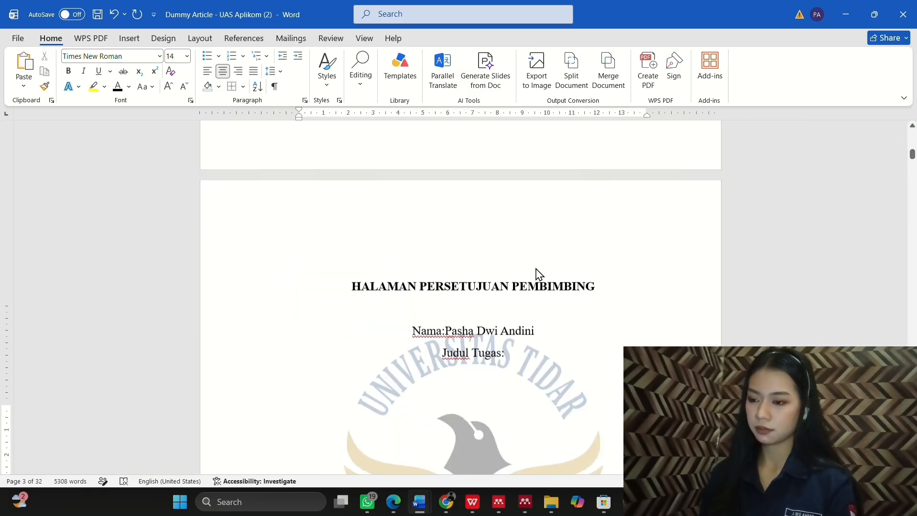
scroll(536, 272, "up", 8)
scroll(536, 272, "down", 10)
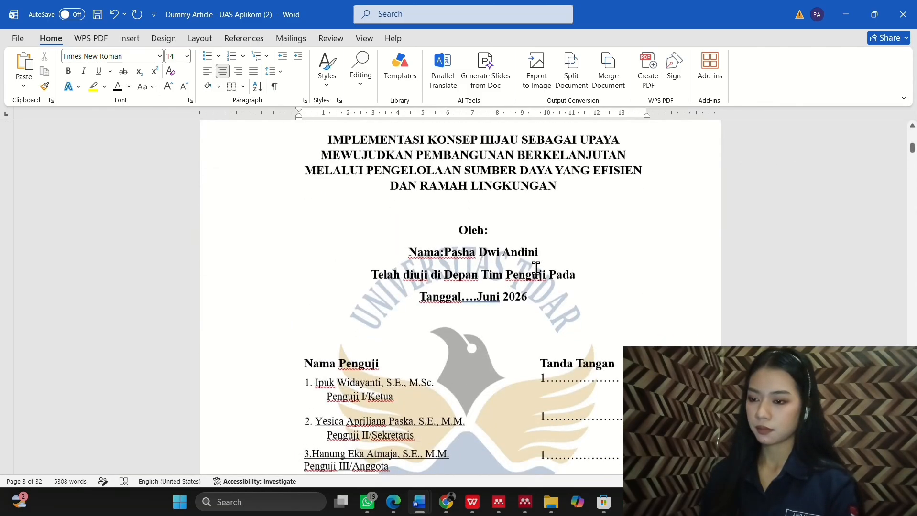
scroll(329, 155, "up", 1)
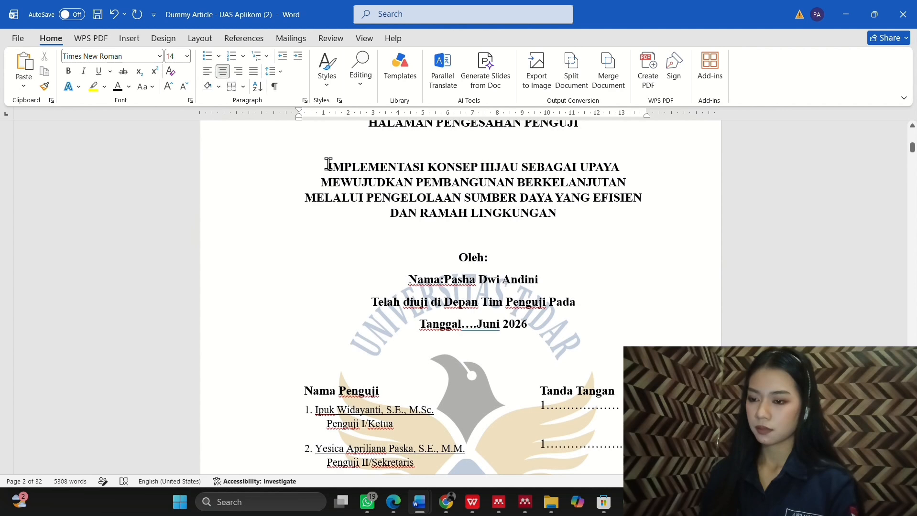
left_click_drag(329, 164, 561, 214)
key("ctrl+c")
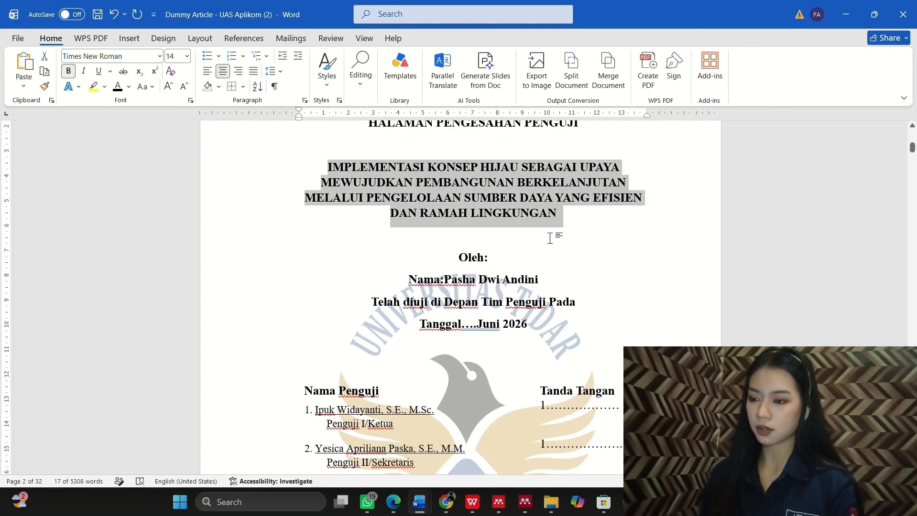
scroll(549, 238, "down", 10)
scroll(486, 361, "down", 4)
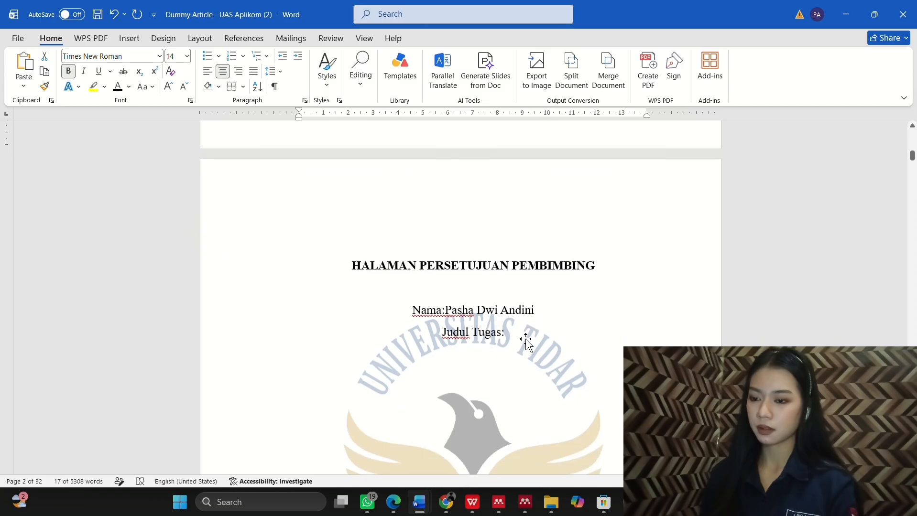
left_click(526, 336)
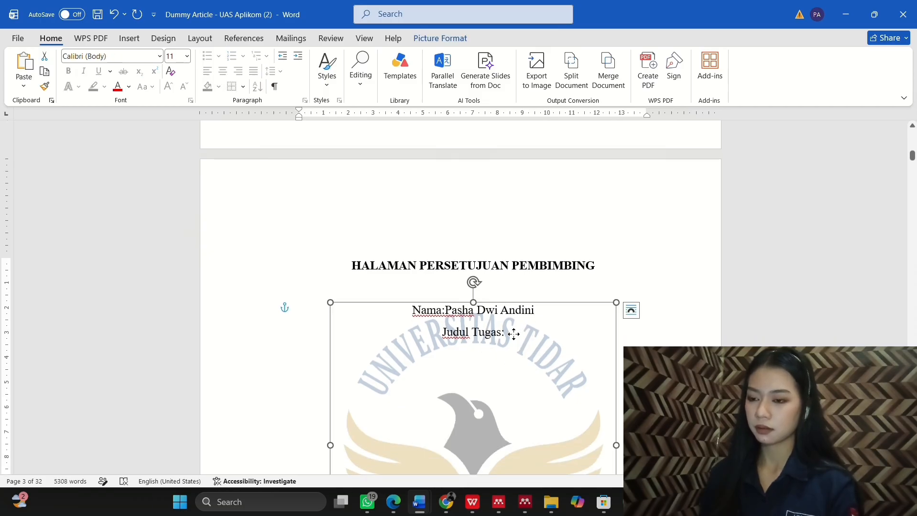
left_click(505, 332)
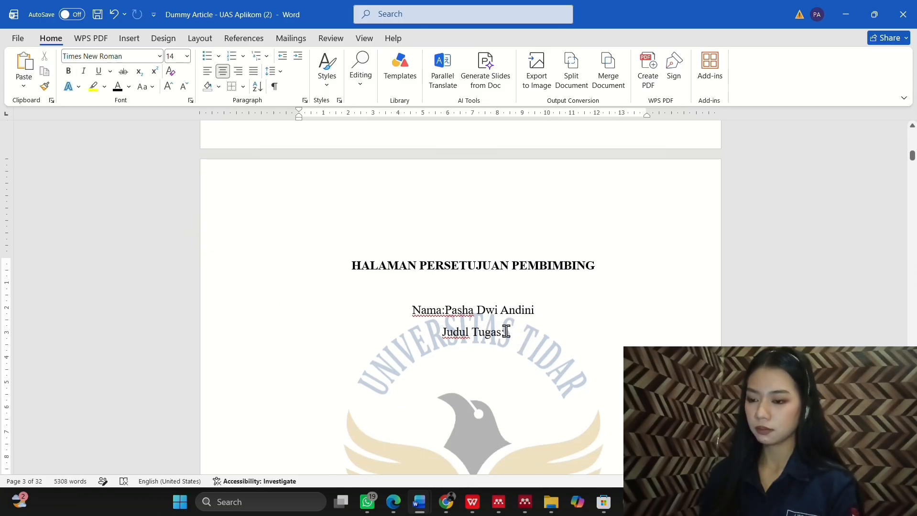
key("ctrl+v")
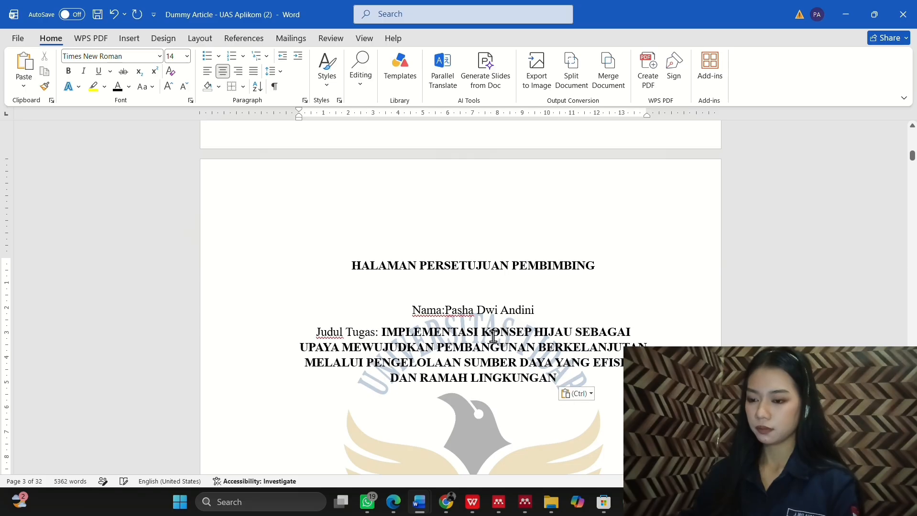
Step: Set the pasted thesis title to 12 pt and remove its bold
left_click(382, 331)
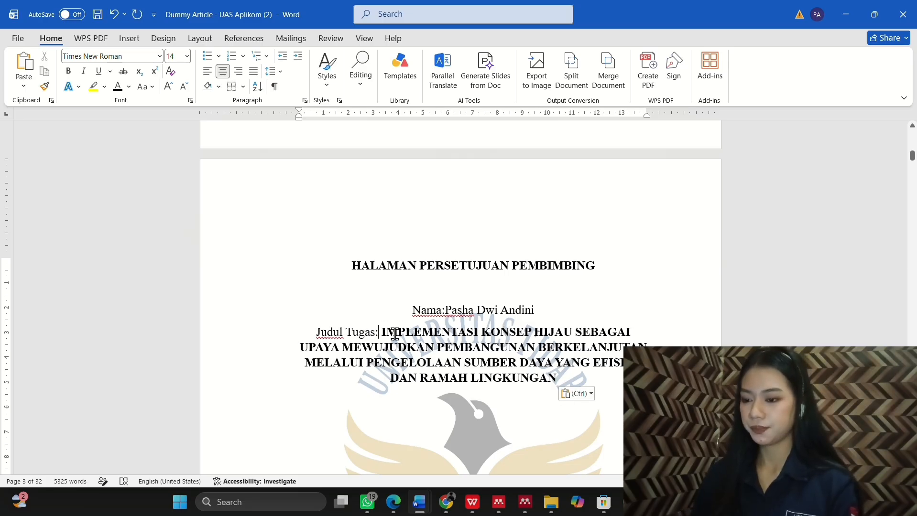
left_click_drag(395, 333, 580, 390)
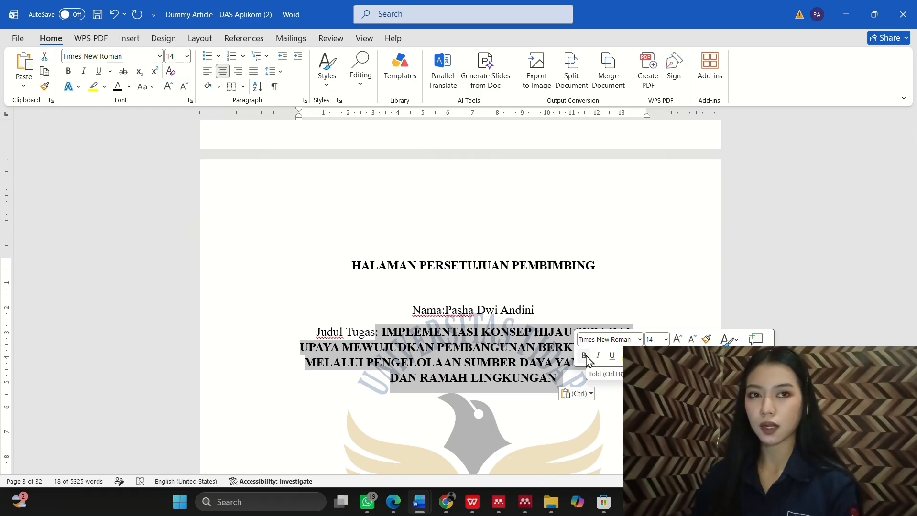
left_click(655, 340)
type("12")
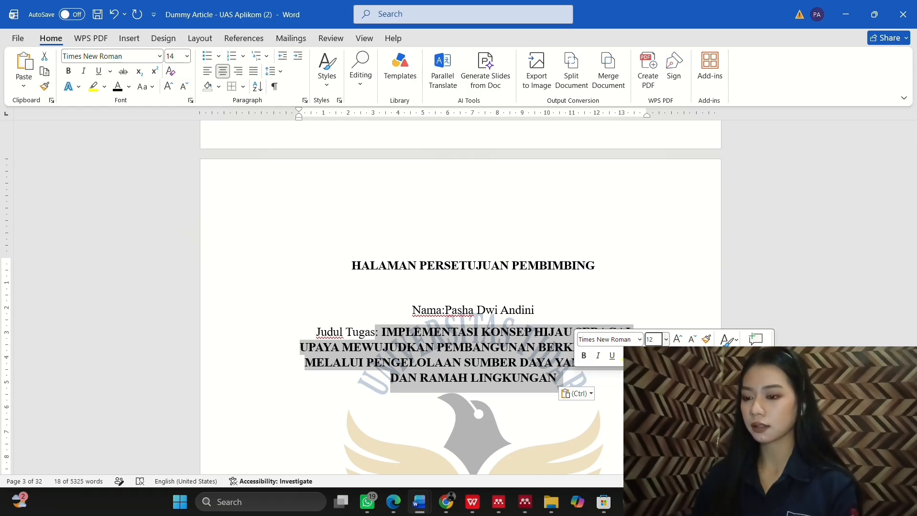
key("Return")
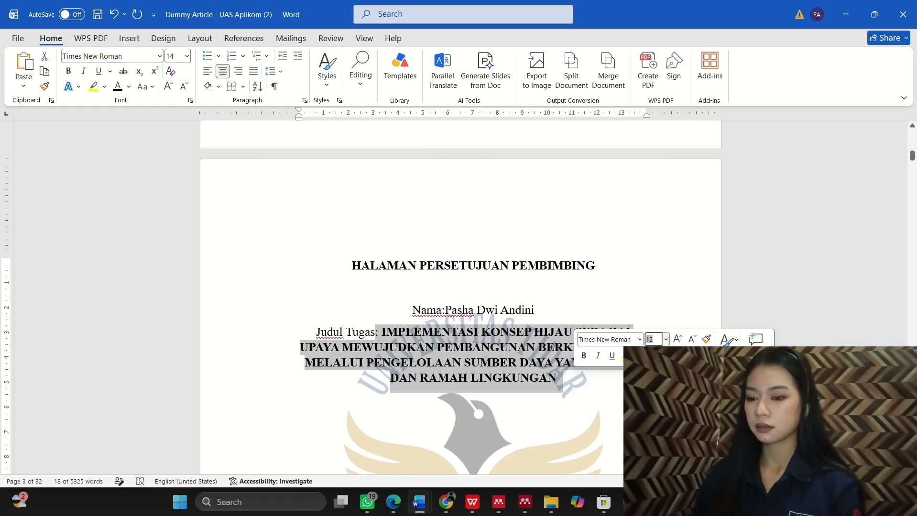
left_click(584, 357)
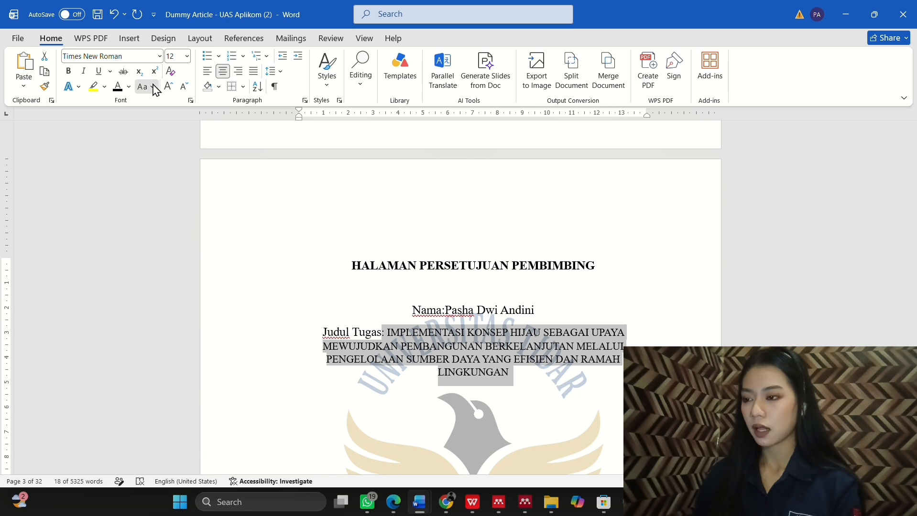
Step: Apply Capitalize Each Word to the thesis title and nudge the watermark logo slightly upward
left_click(147, 87)
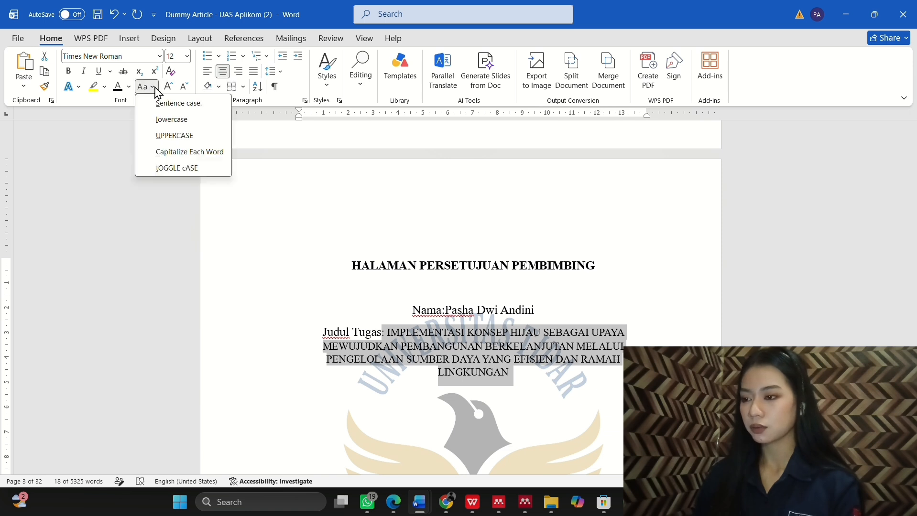
left_click(195, 152)
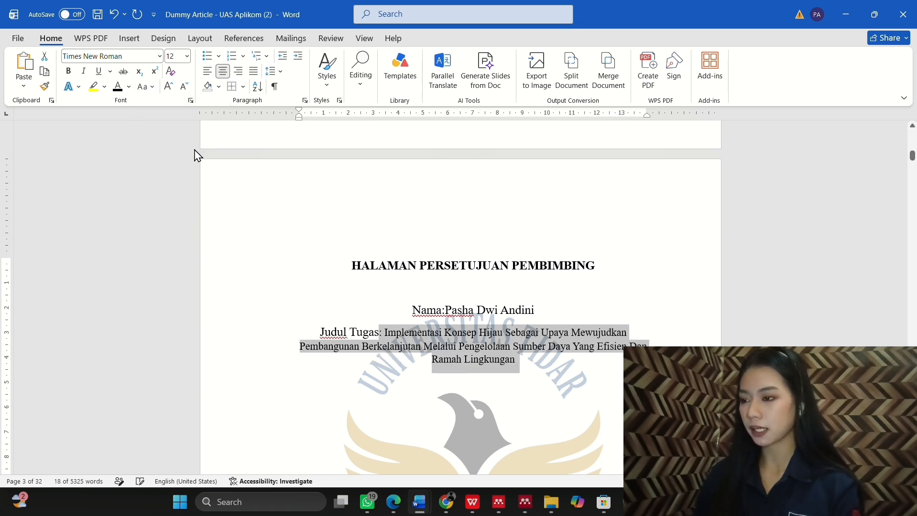
left_click(283, 260)
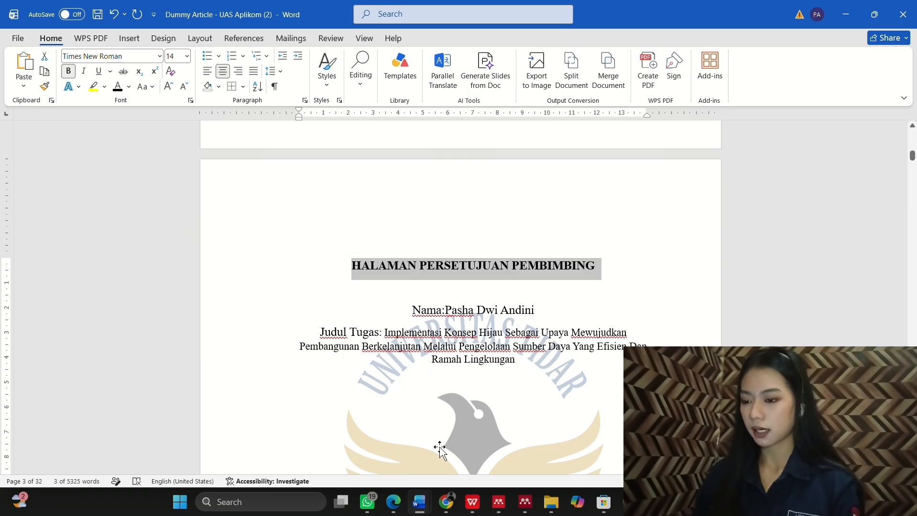
scroll(438, 446, "down", 4)
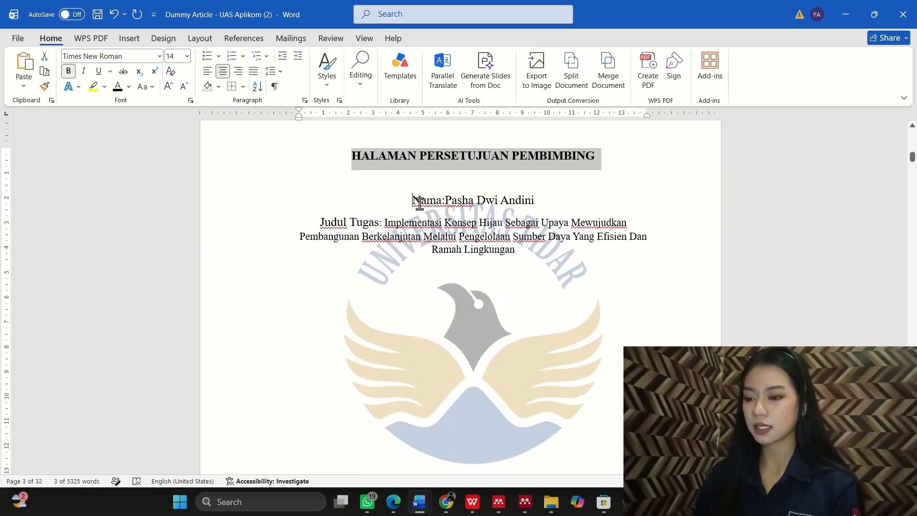
mouse_move(419, 203)
left_mouse_down()
mouse_move(520, 249)
mouse_move(498, 229)
mouse_move(412, 200)
left_mouse_up()
left_click(516, 235)
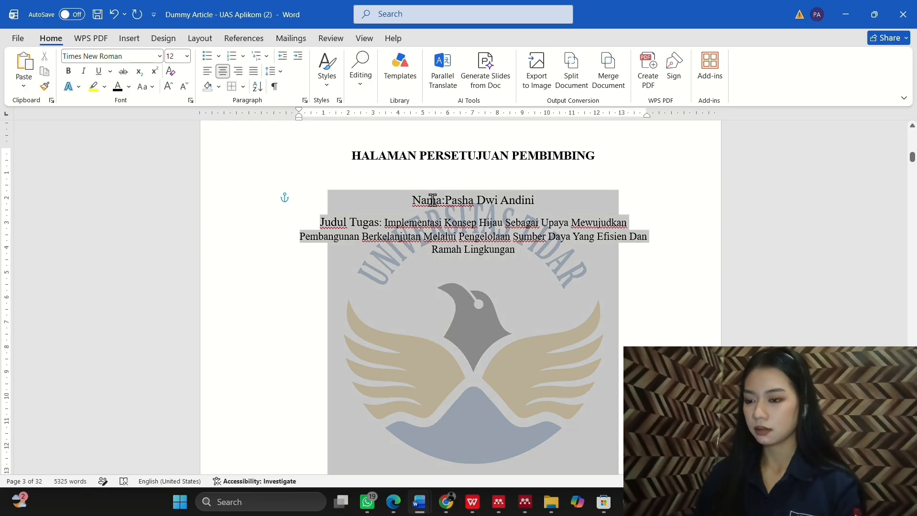
left_click(525, 252)
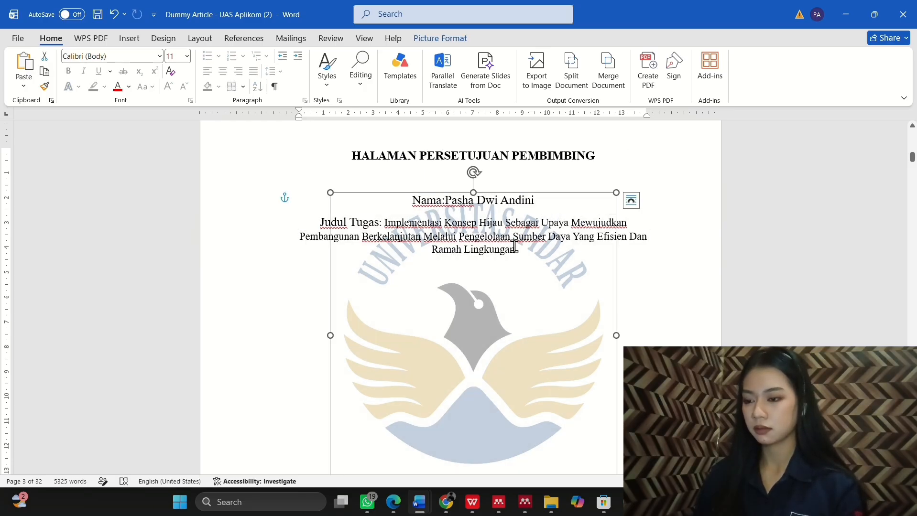
left_click_drag(520, 249, 343, 225)
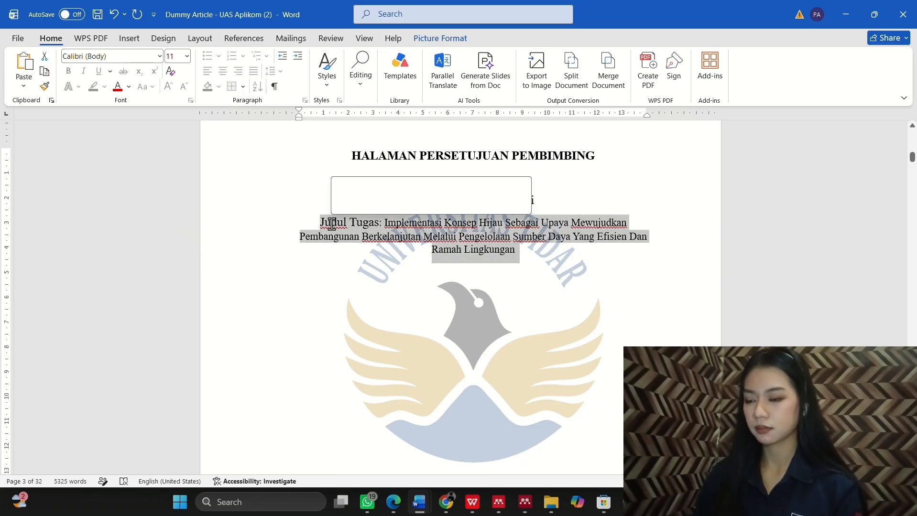
Step: Left-align the Judul Tugas paragraph and the Nama line
left_click(207, 71)
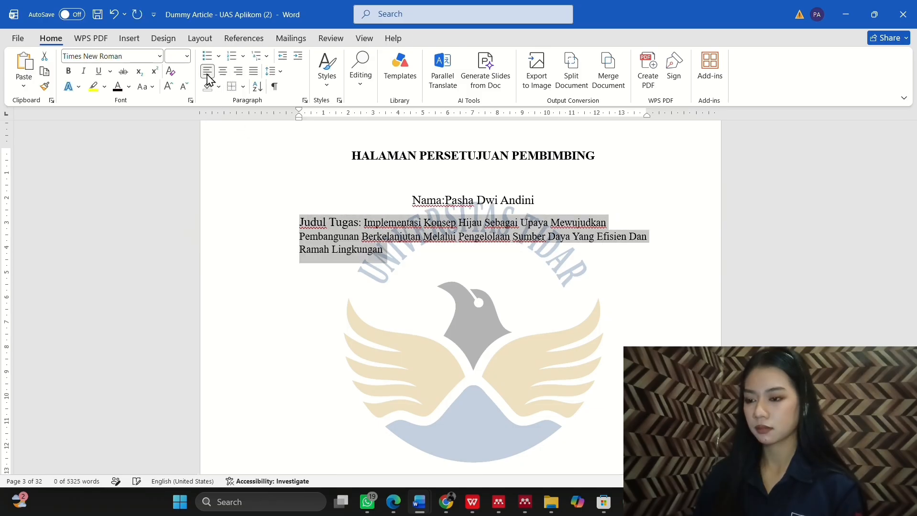
double_click(534, 199)
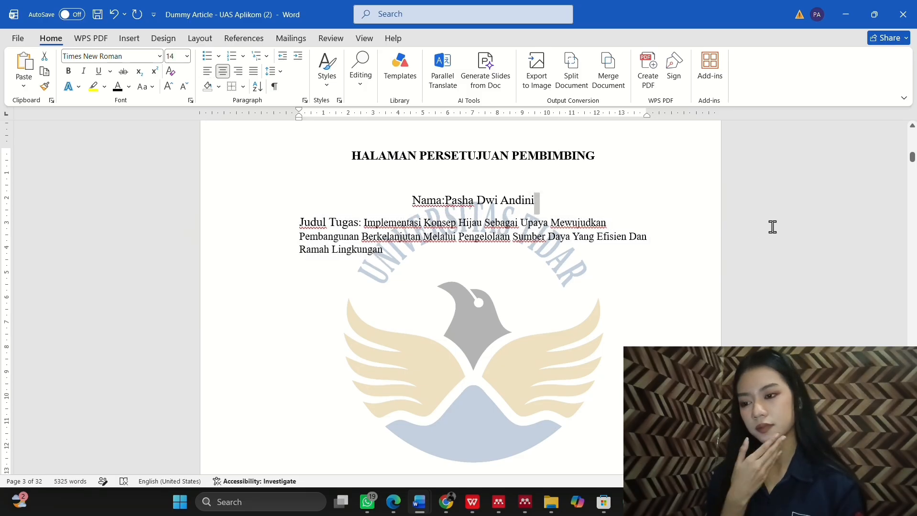
left_click(630, 282)
scroll(630, 282, "down", 3)
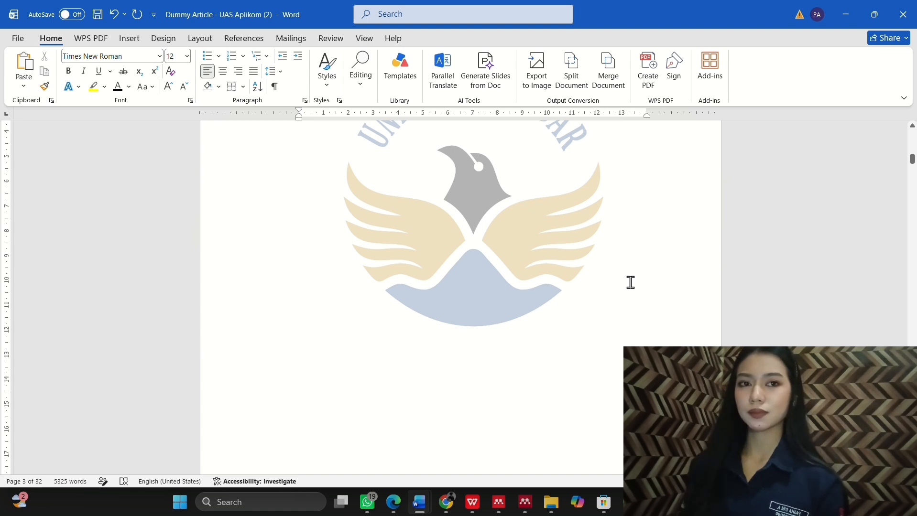
scroll(631, 283, "up", 3)
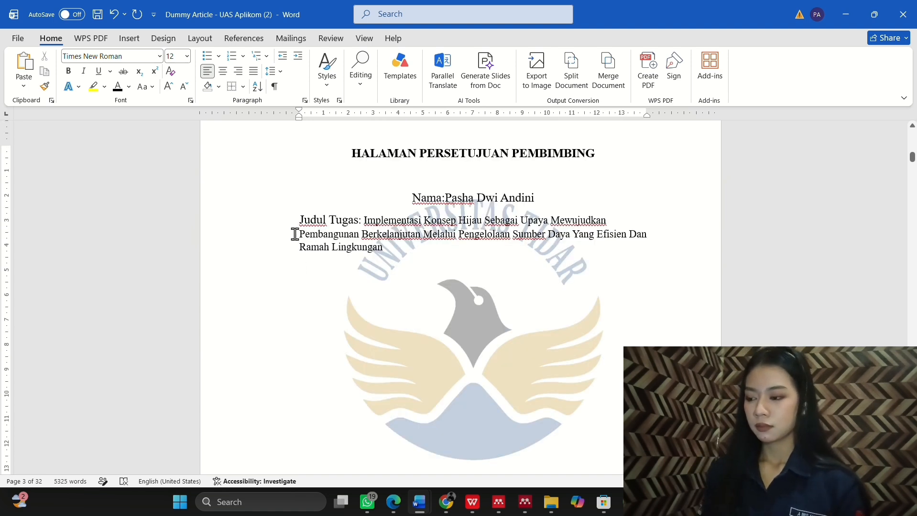
left_click(391, 19)
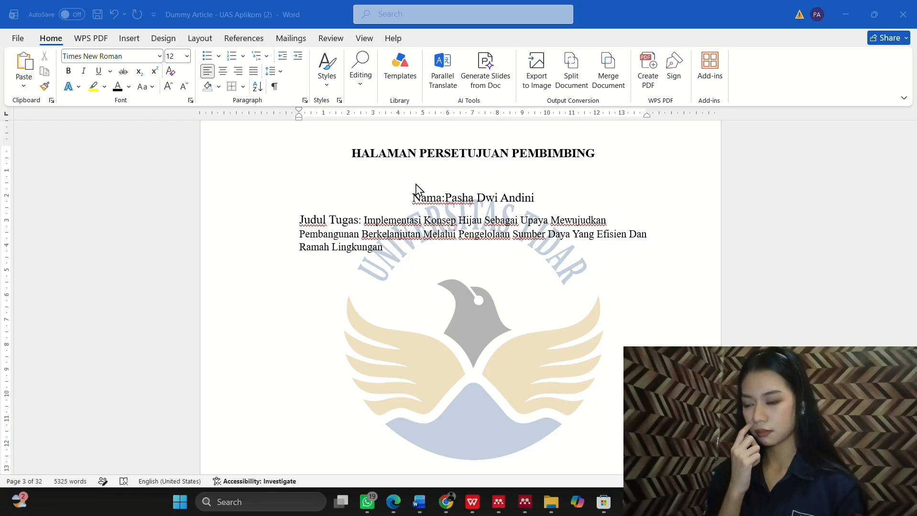
left_click(411, 198)
left_click(411, 197)
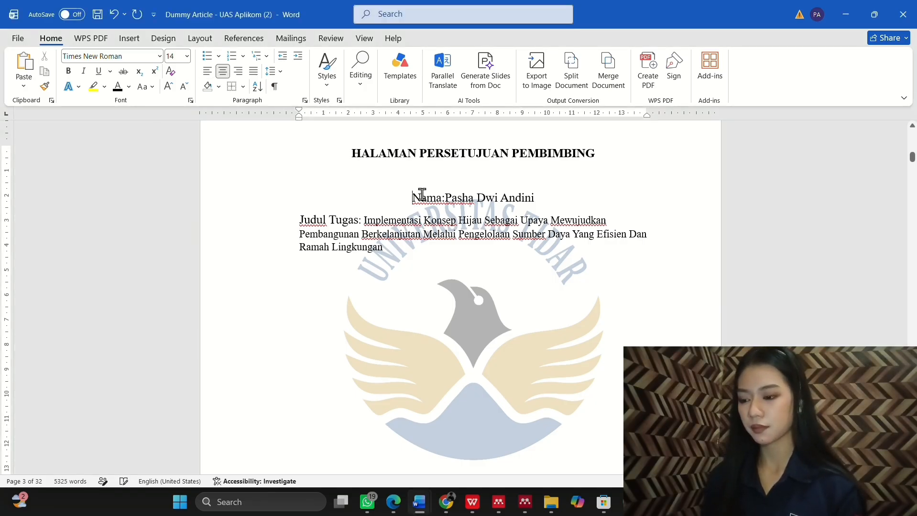
key("ctrl+l")
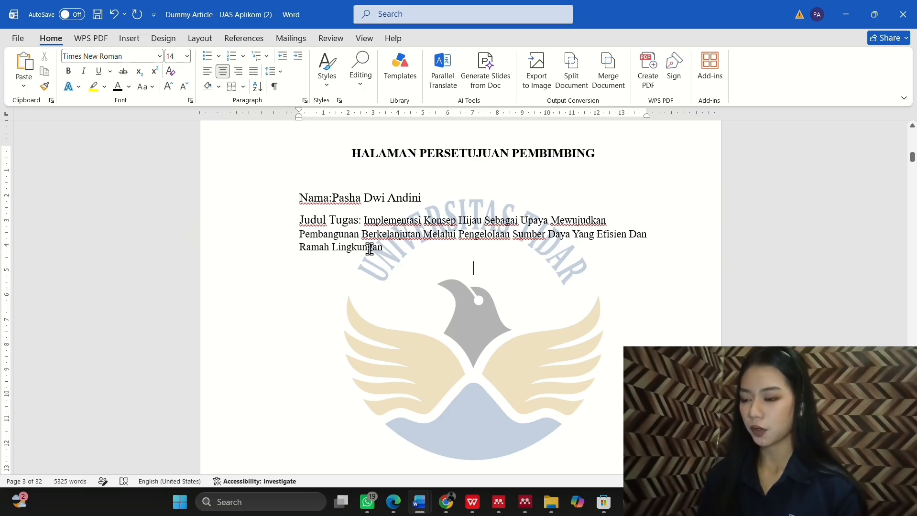
Step: Add 'Dosen Pembimbing:' with both lecturer names pasted, indenting the second under the first
left_click(328, 197)
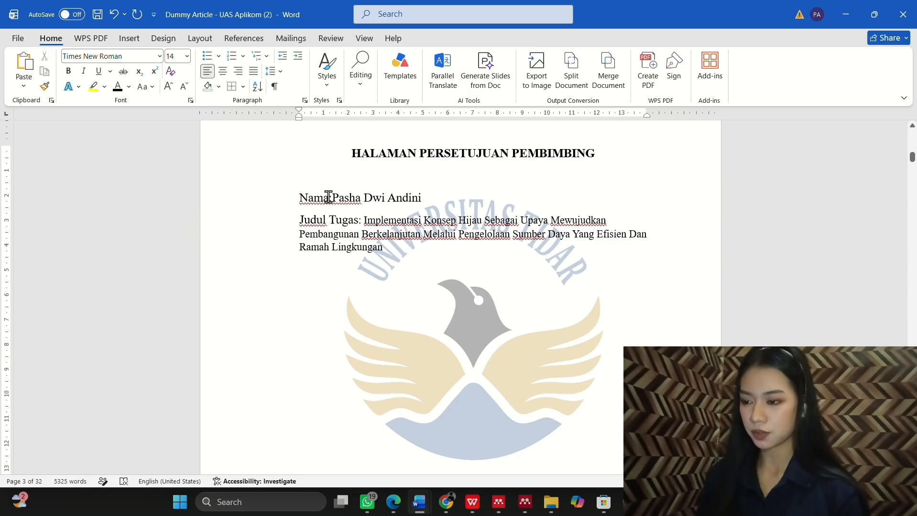
scroll(319, 231, "down", 3)
left_click(319, 231)
type("Do")
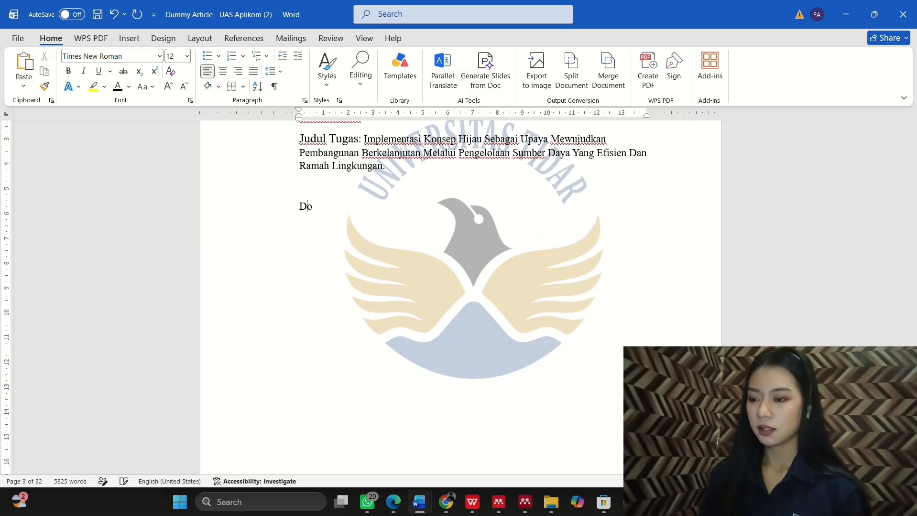
type("sen P")
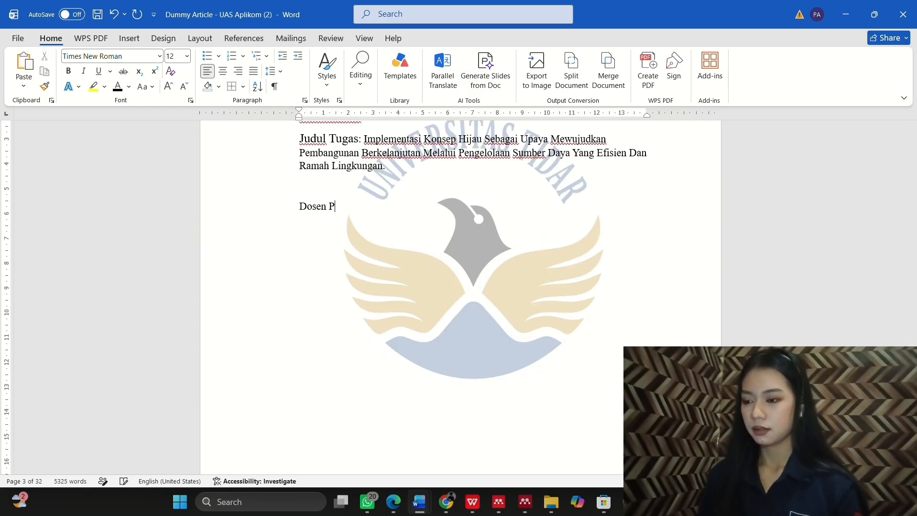
type("embimbing")
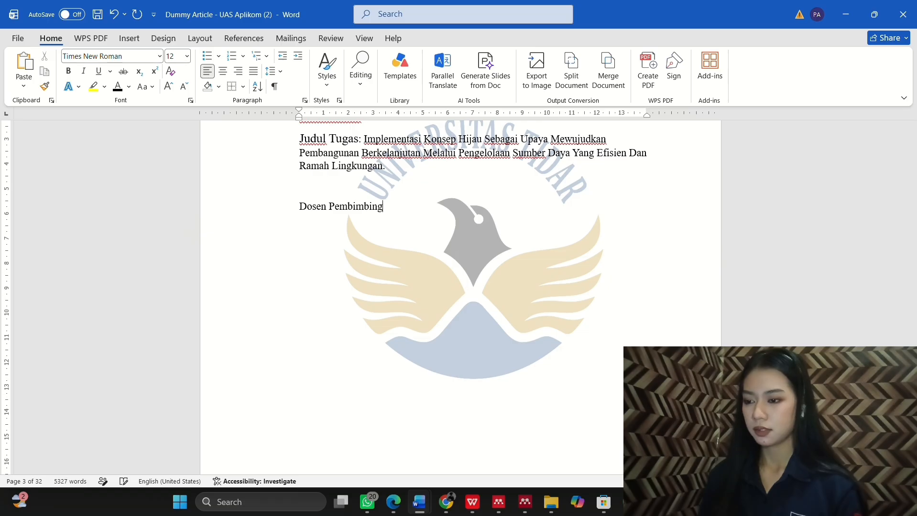
type(":")
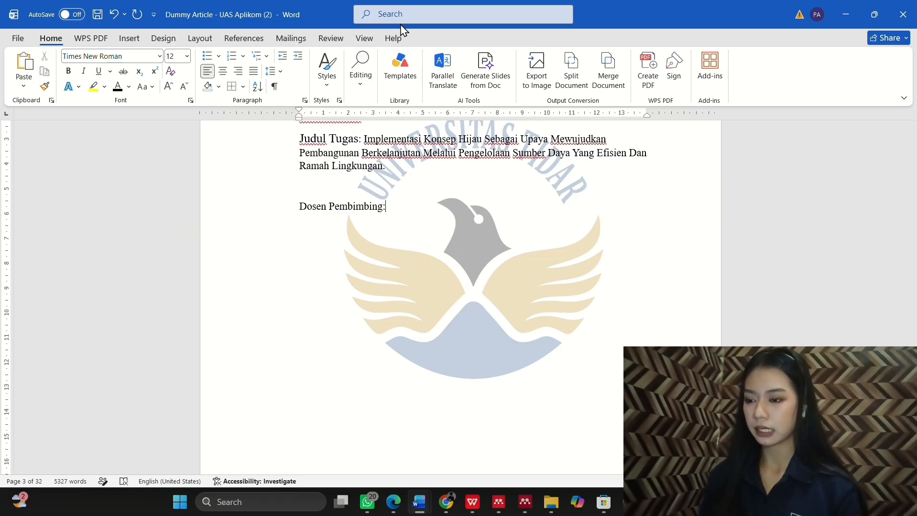
left_click(390, 20)
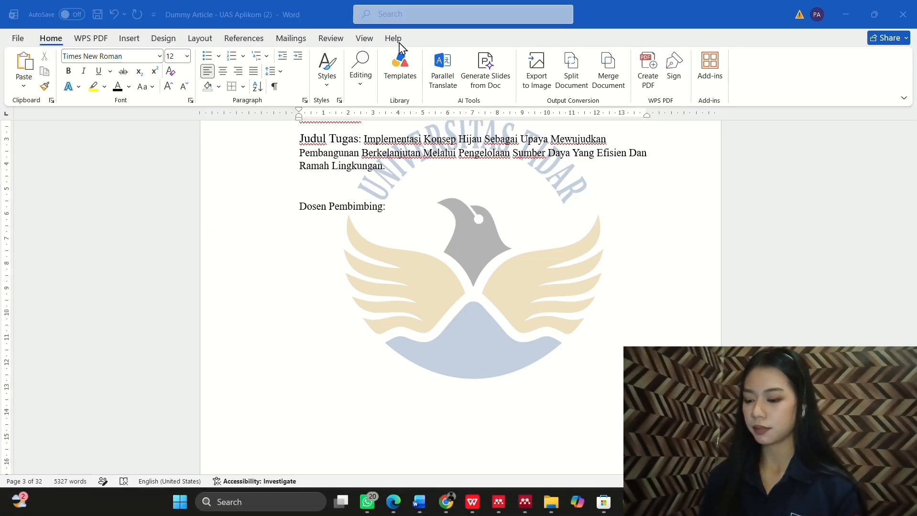
left_click(393, 209)
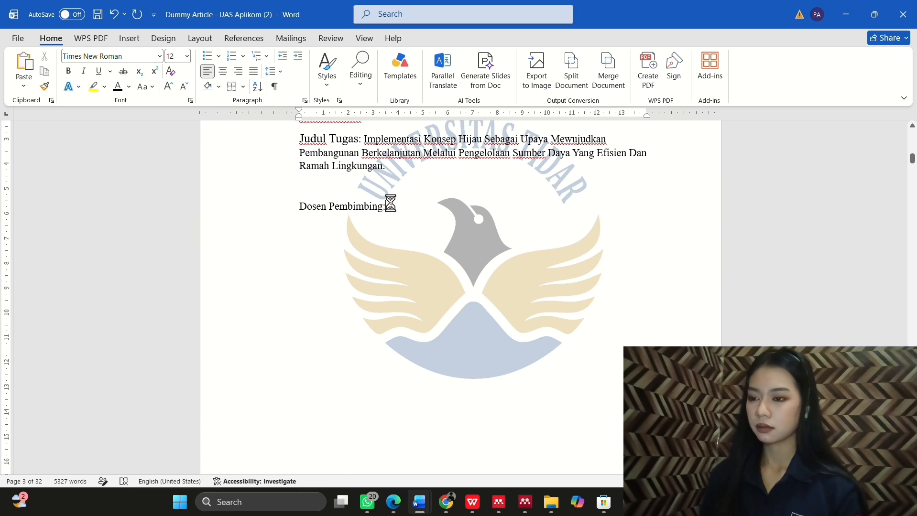
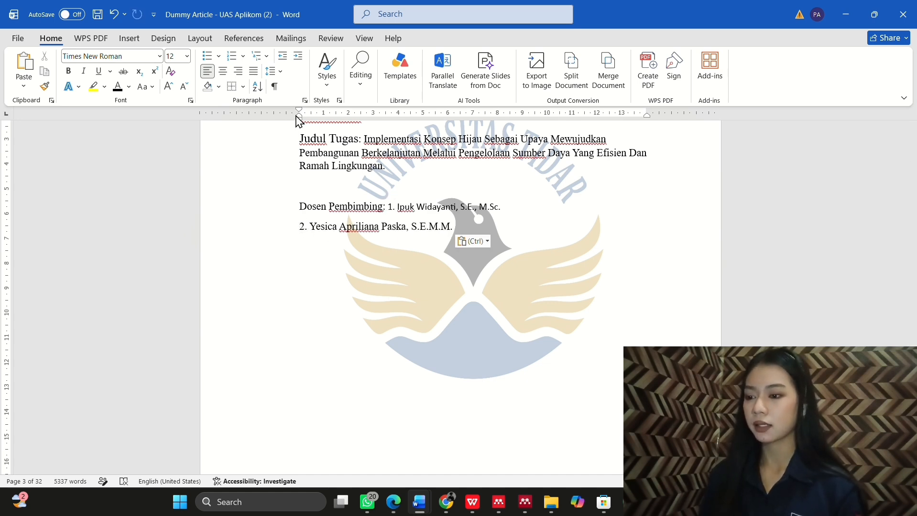
left_click_drag(297, 117, 392, 117)
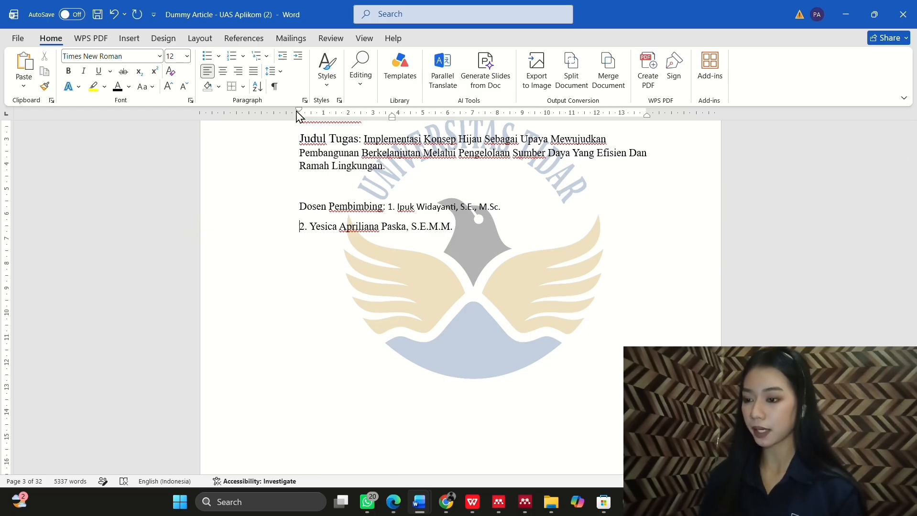
left_click_drag(299, 110, 386, 122)
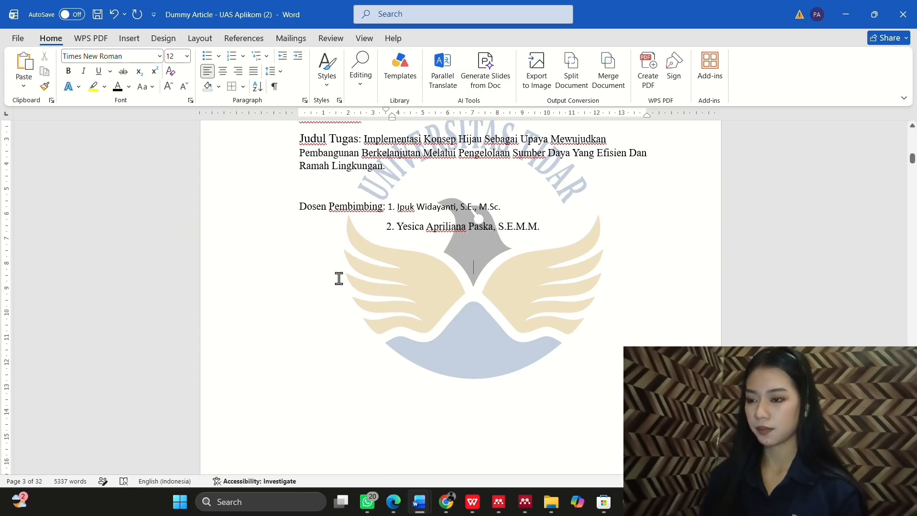
Step: Type the 'Dsetujui pada Tanggal:....' approval-date line below the lecturer names
left_click(365, 258)
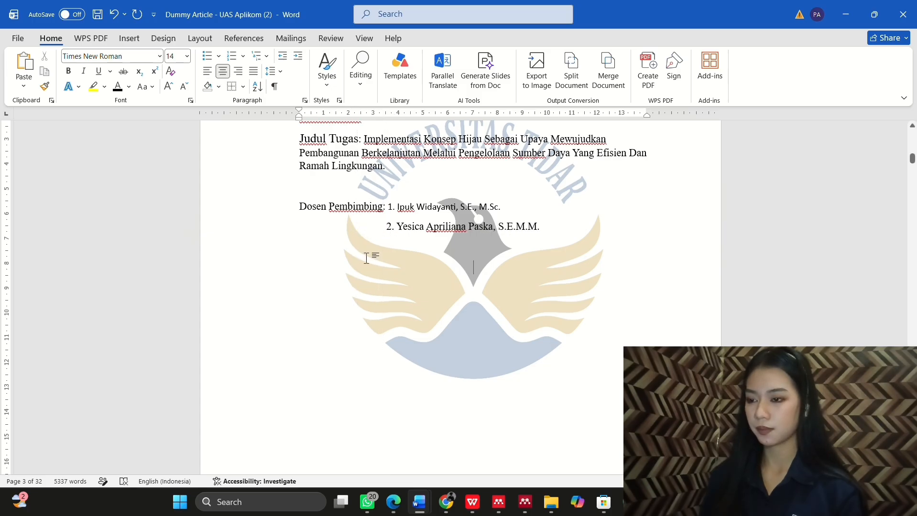
double_click(297, 248)
left_click(298, 249)
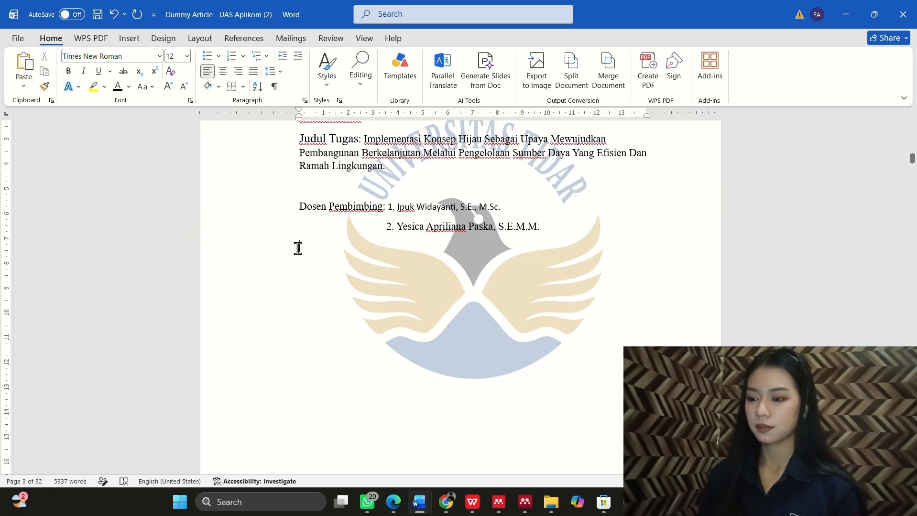
type("D")
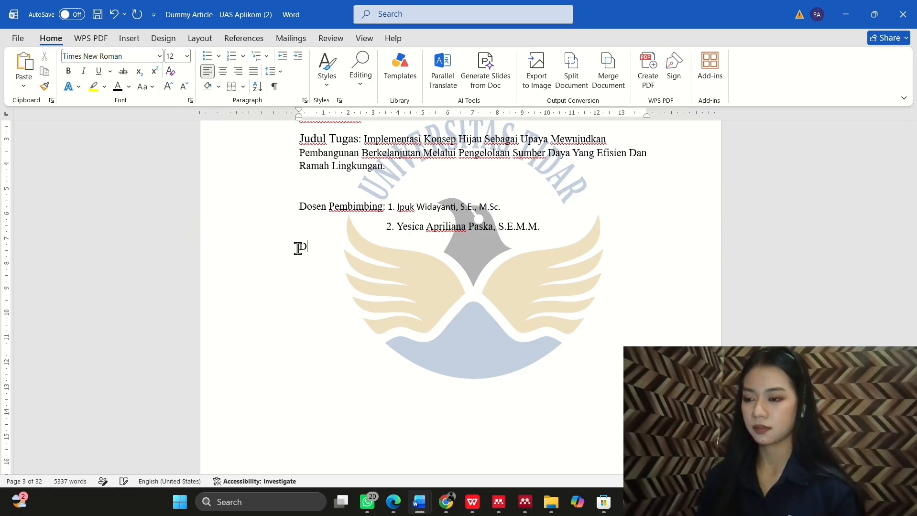
type("setujui pada")
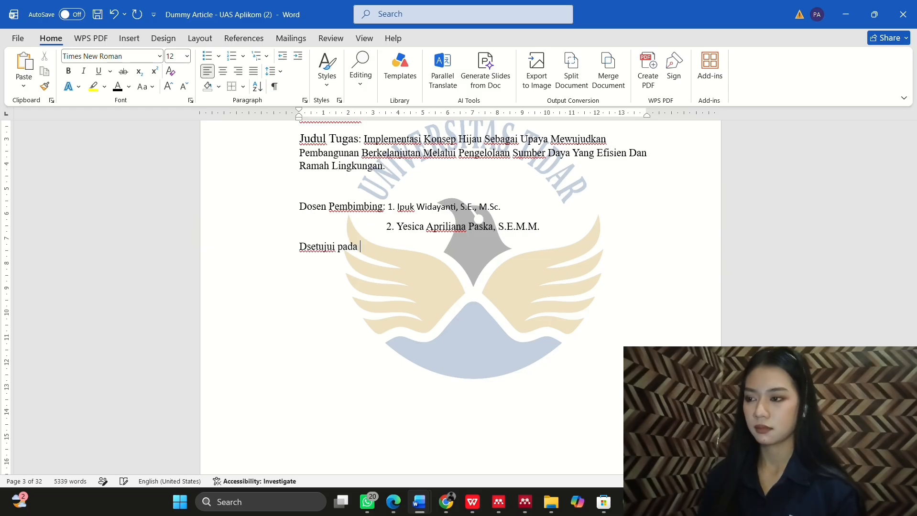
type(" Tangga")
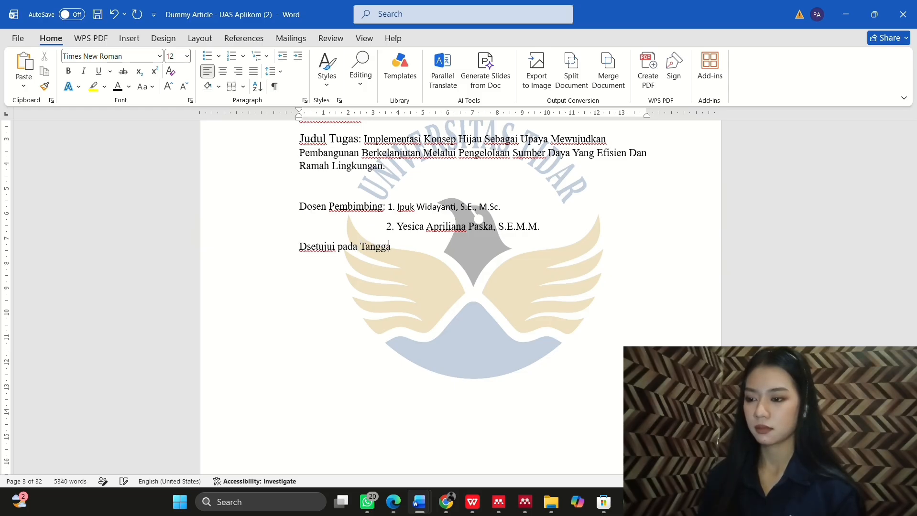
type("l:")
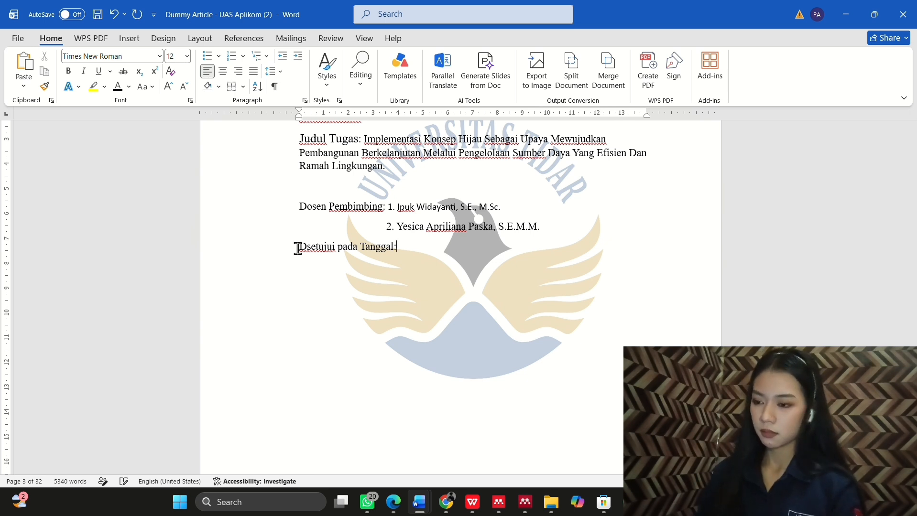
type(".............")
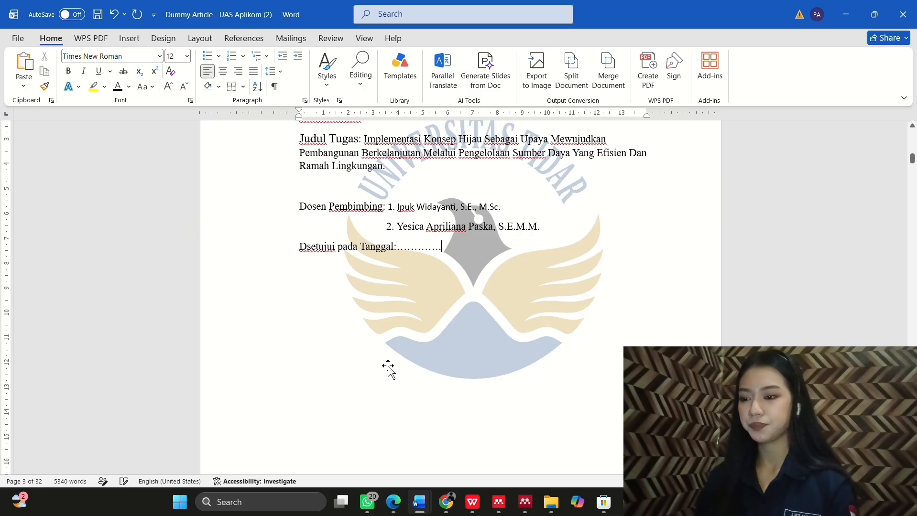
Step: Insert a 2-column, 3-row table and type 'Magelang......Juni 2026' in the first row's right cell
scroll(387, 367, "down", 4)
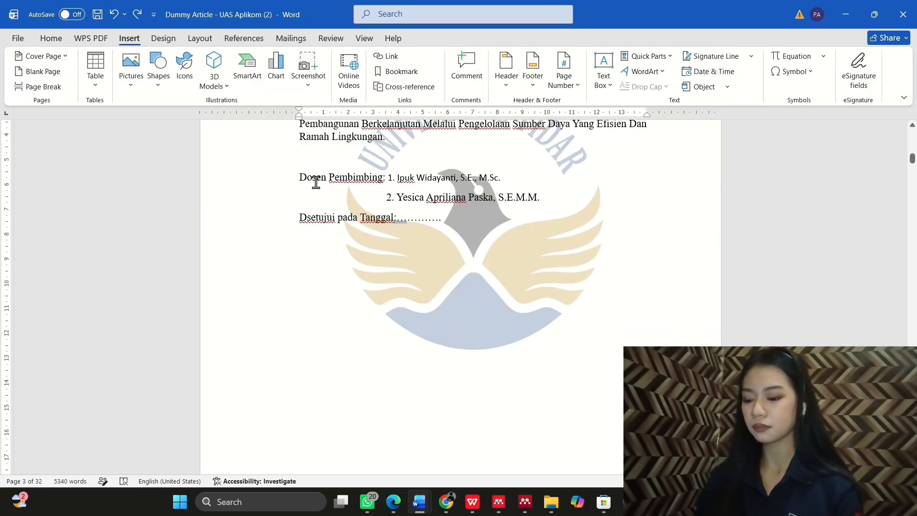
left_click(96, 76)
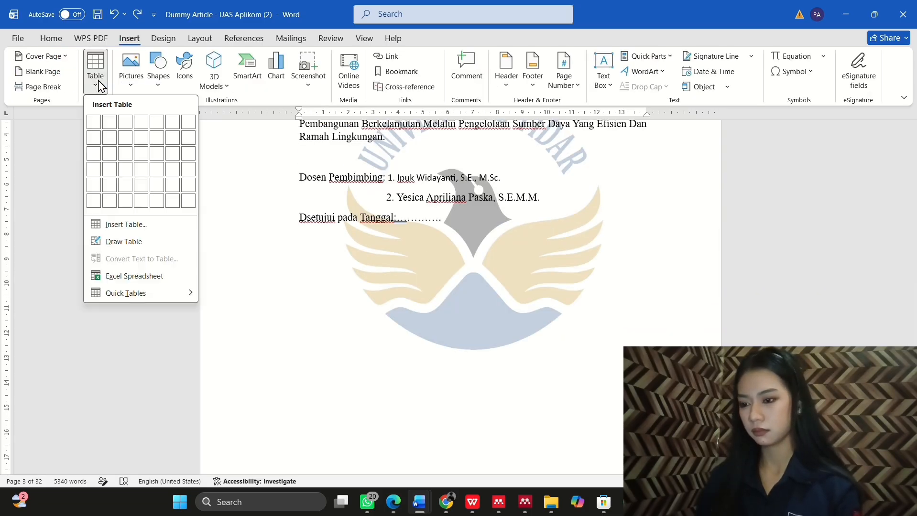
left_click(114, 156)
scroll(471, 330, "up", 3)
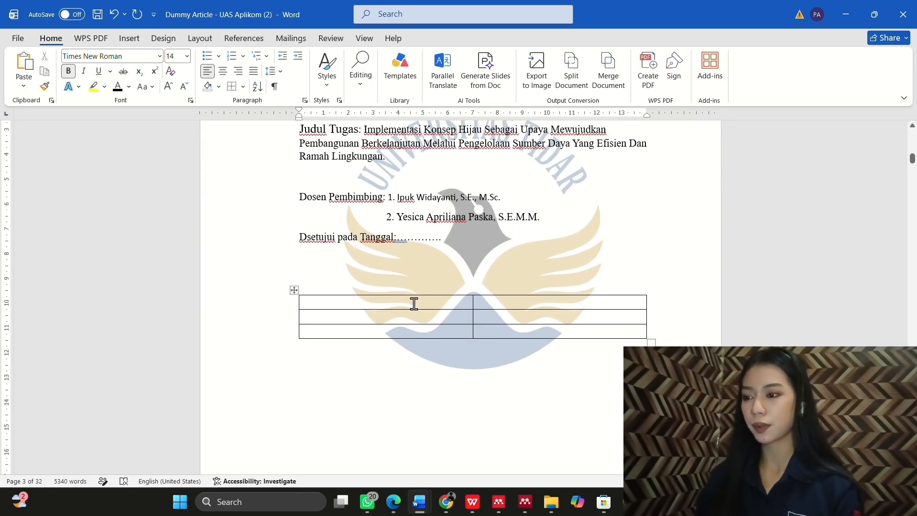
left_click(414, 304)
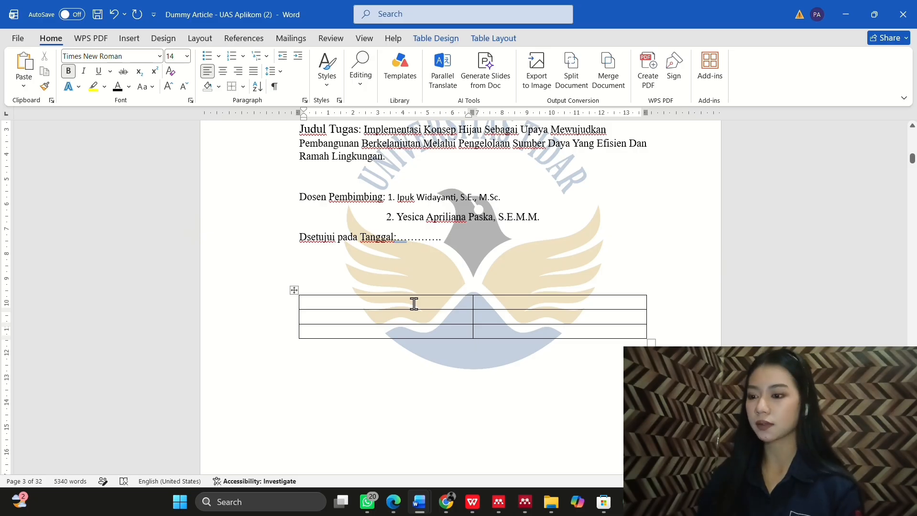
left_click(529, 305)
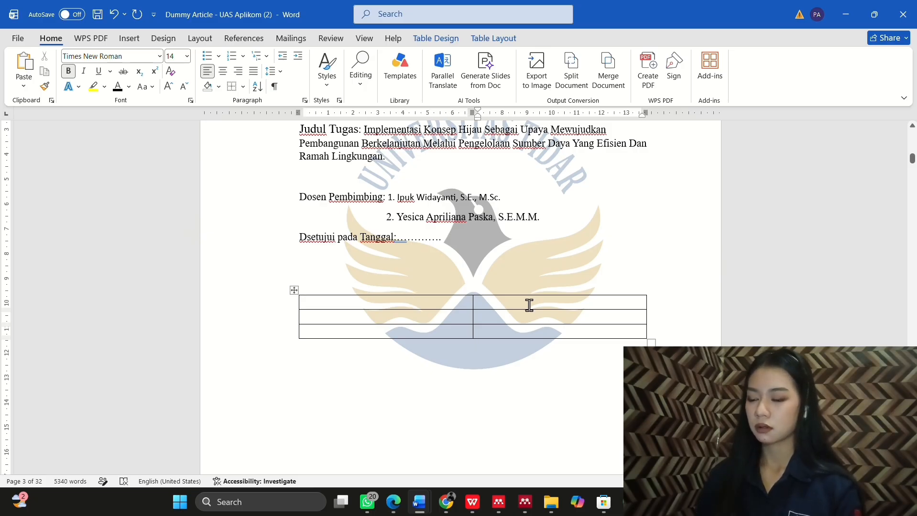
type("Magelang")
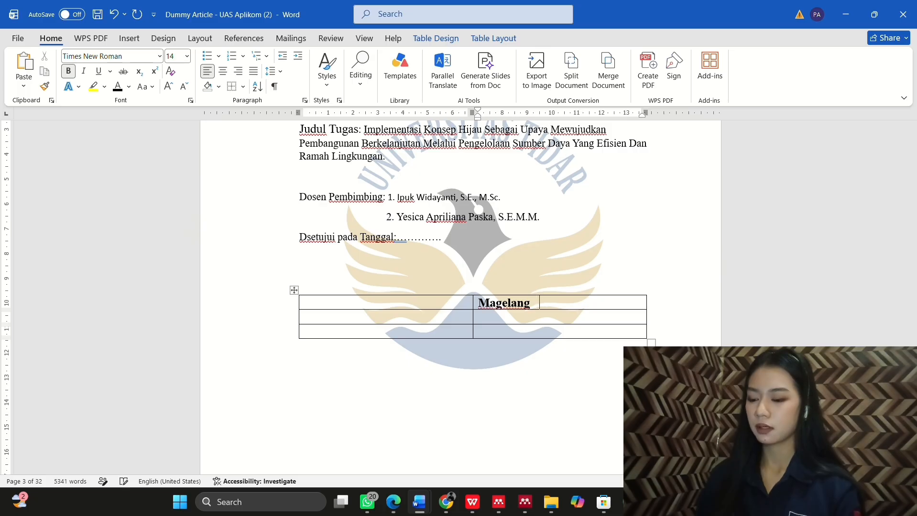
type("......")
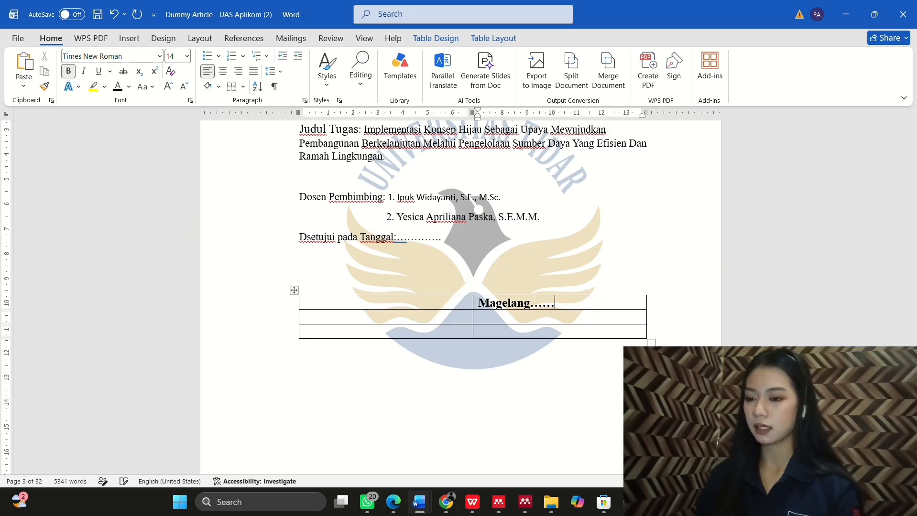
type("J")
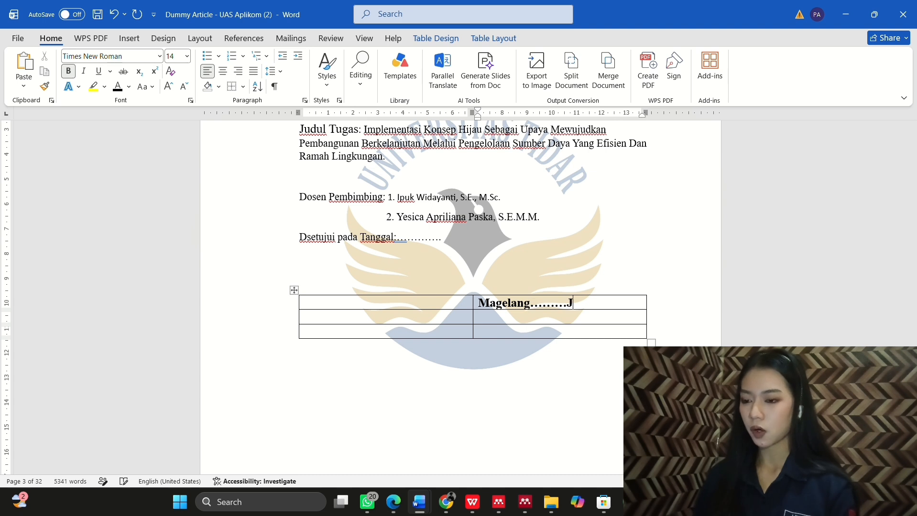
type("uni 2026")
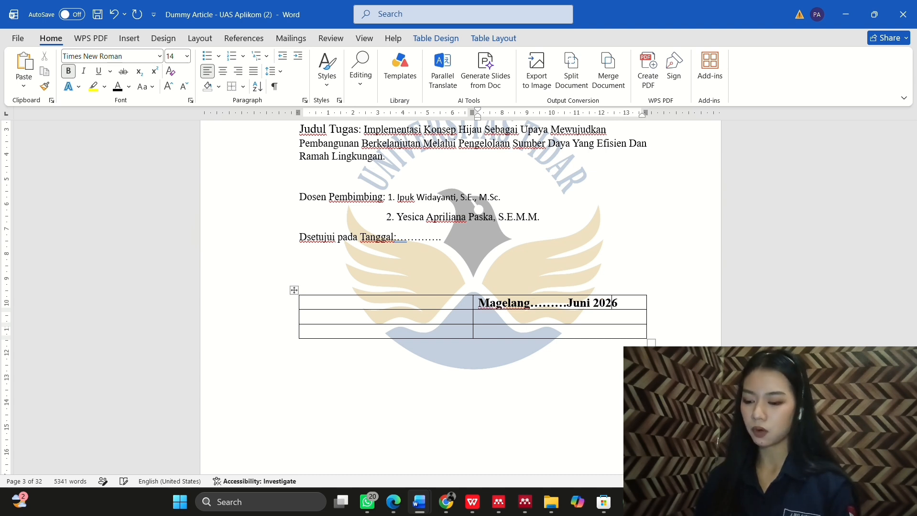
Step: Label the second row 'Dosen Pembimbing 1' and 'Dosen Pembimbing 2'
left_click(419, 314)
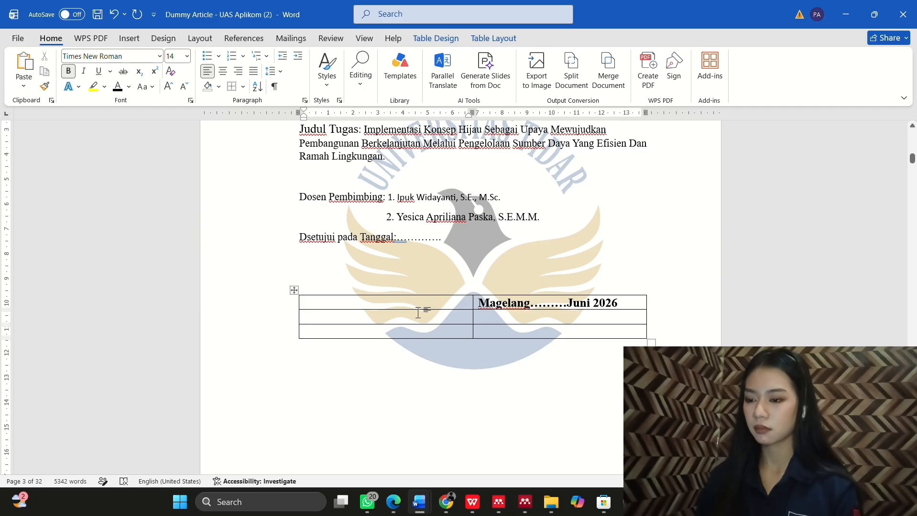
type("Dosen")
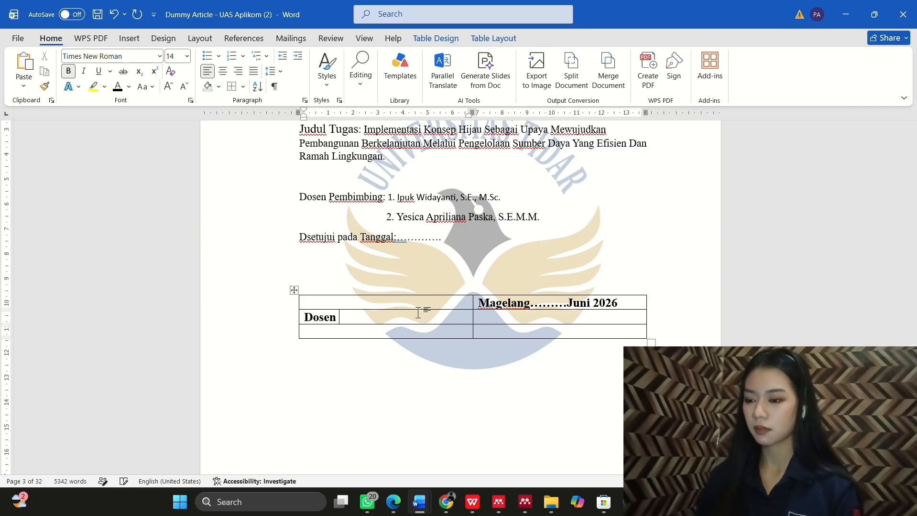
type(" Pembimb")
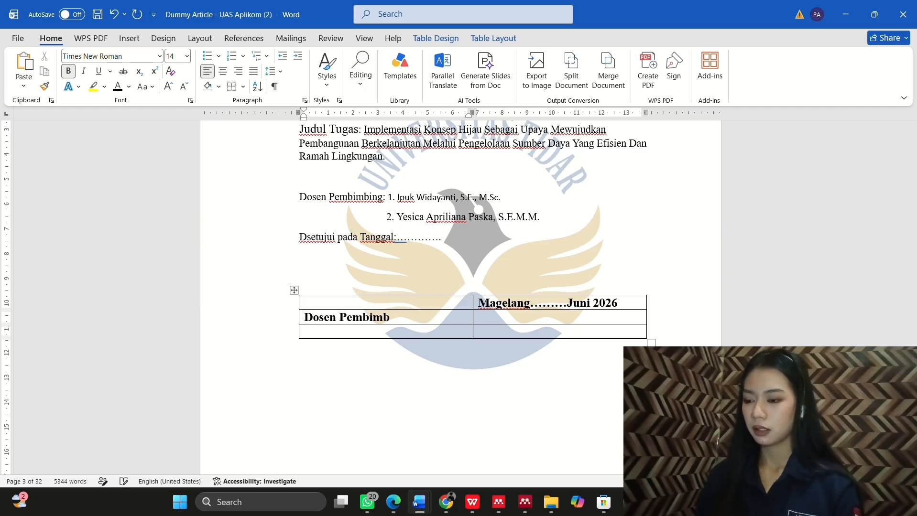
type("ing")
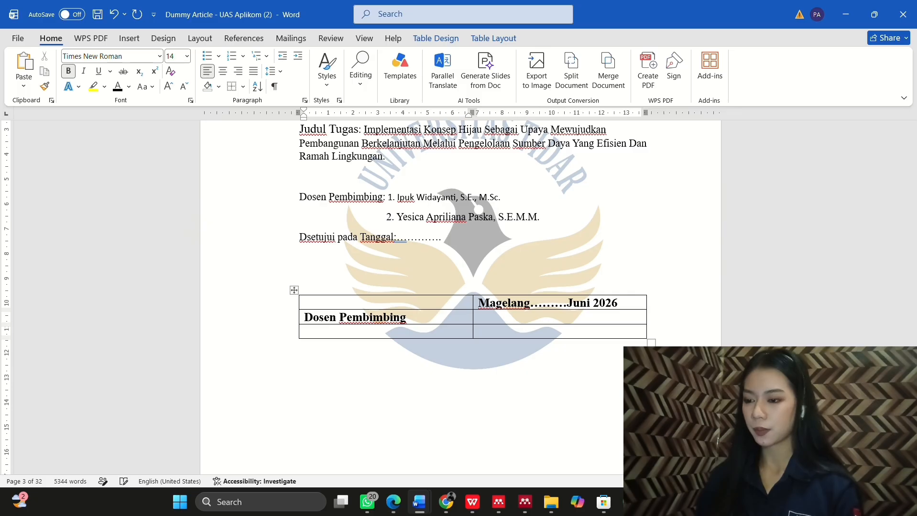
type(" 1")
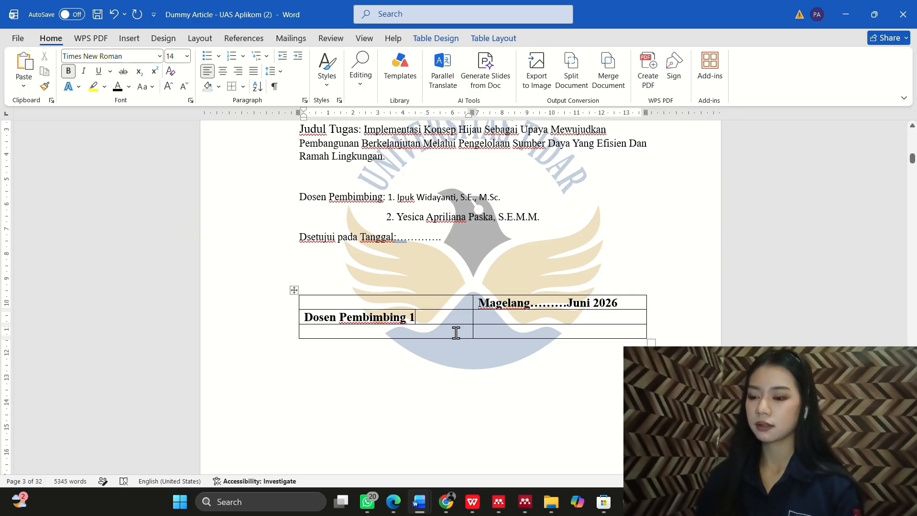
left_click(521, 317)
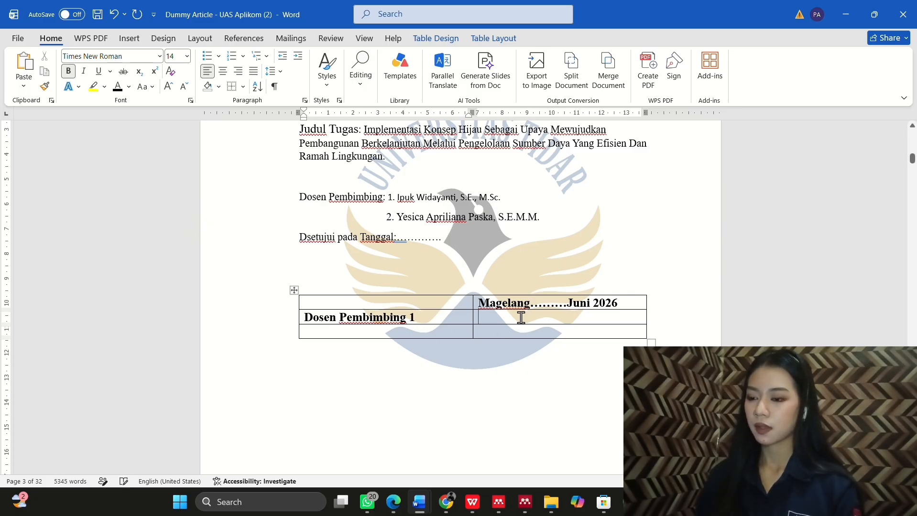
type("D")
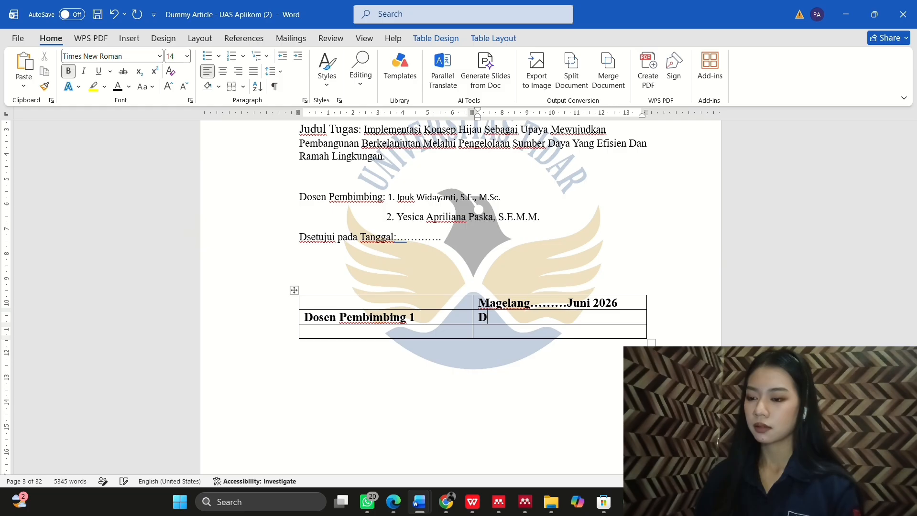
type("osen P")
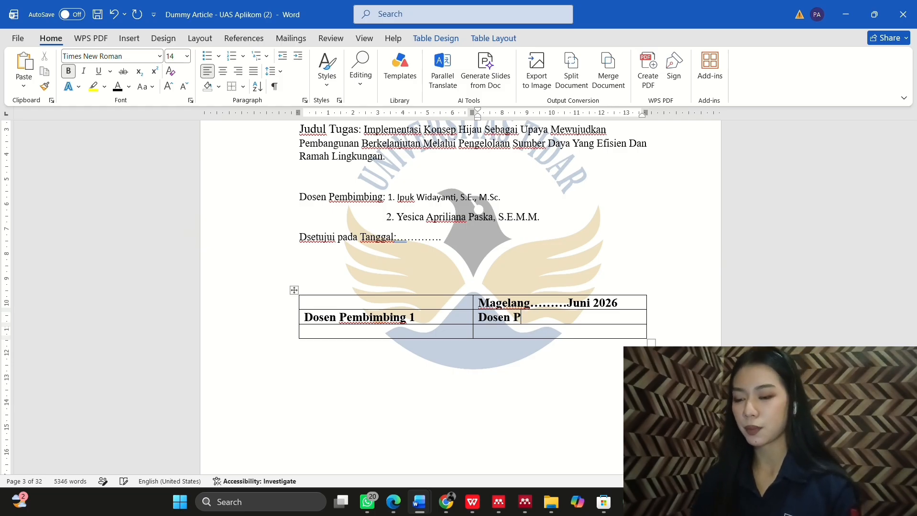
type("embimbing")
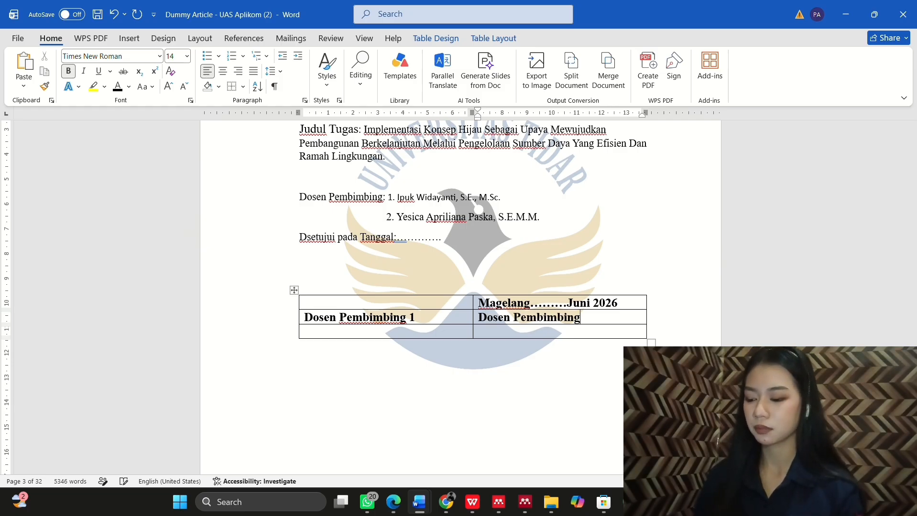
type(" 2")
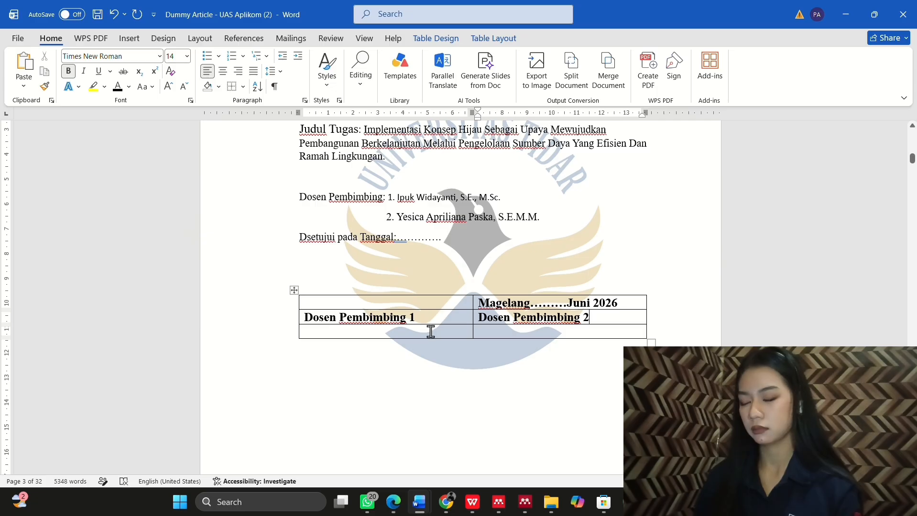
left_click(420, 331)
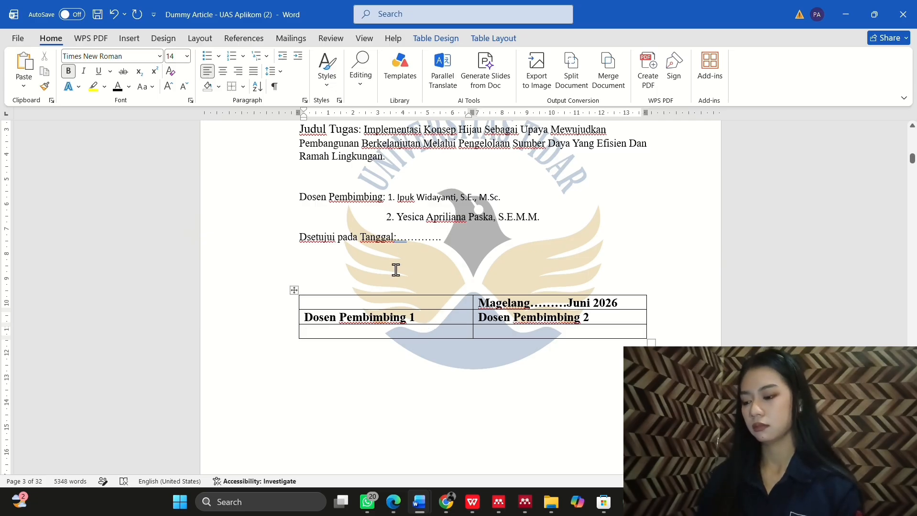
Step: Remove bold from the signature table and make its last row taller
left_click_drag(388, 302, 497, 325)
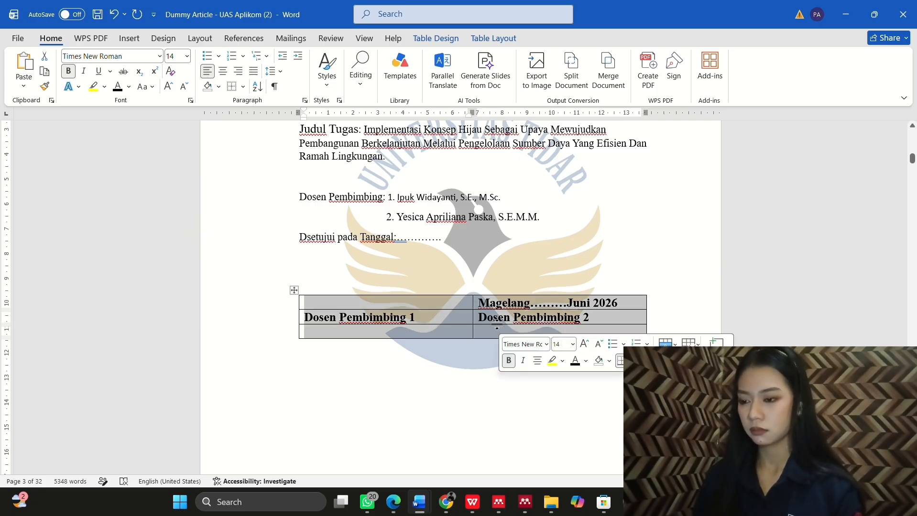
left_click(509, 360)
left_click(462, 348)
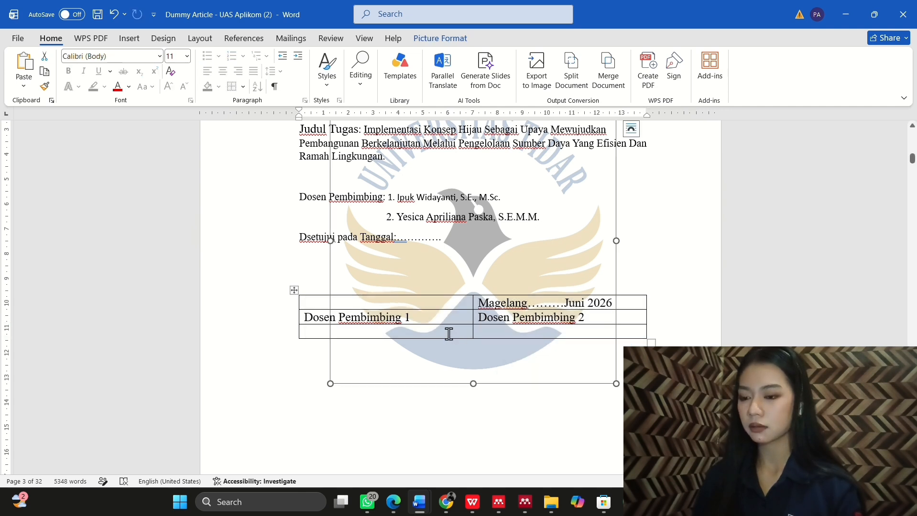
left_click(448, 333)
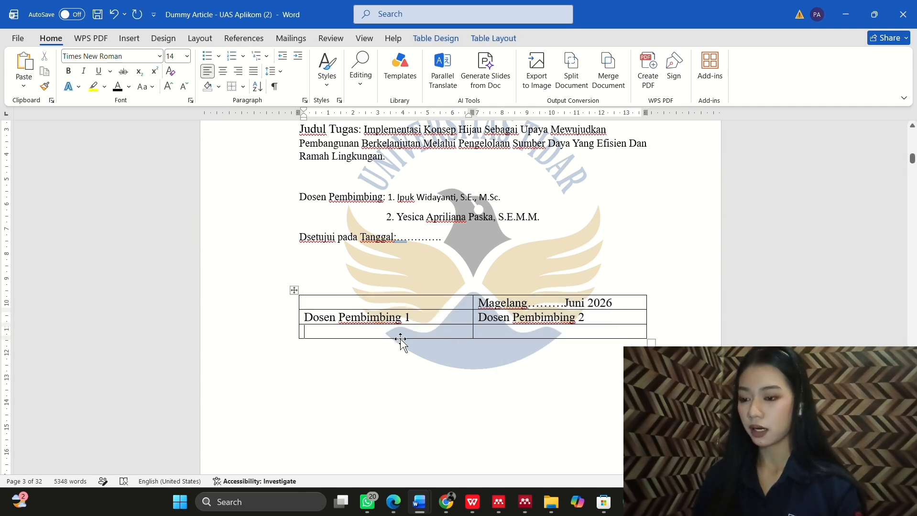
left_click_drag(401, 337, 397, 358)
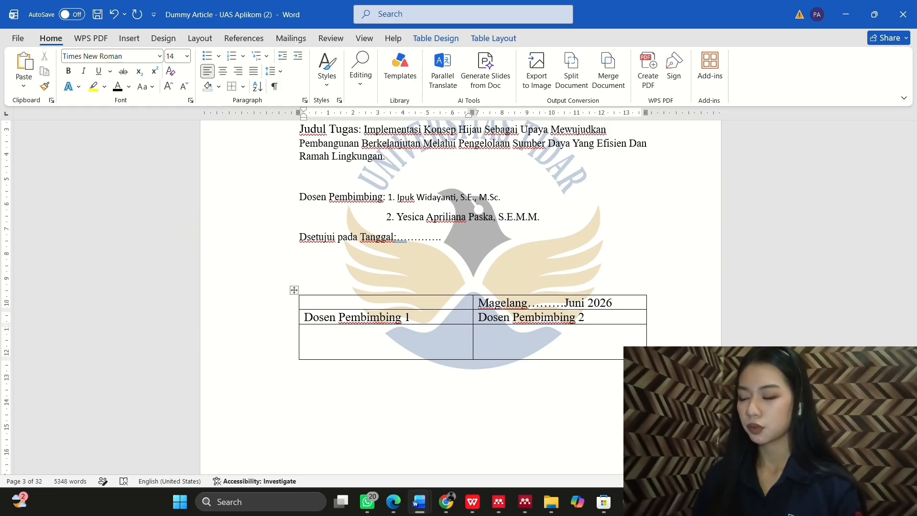
Step: Paste each supervisor's name and degrees into the bottom-left and bottom-right cells
left_click(395, 24)
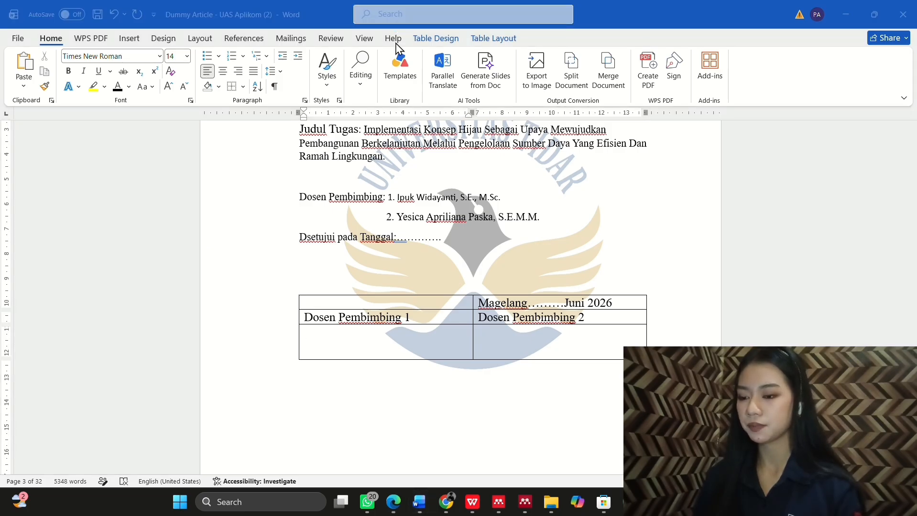
left_click(317, 352)
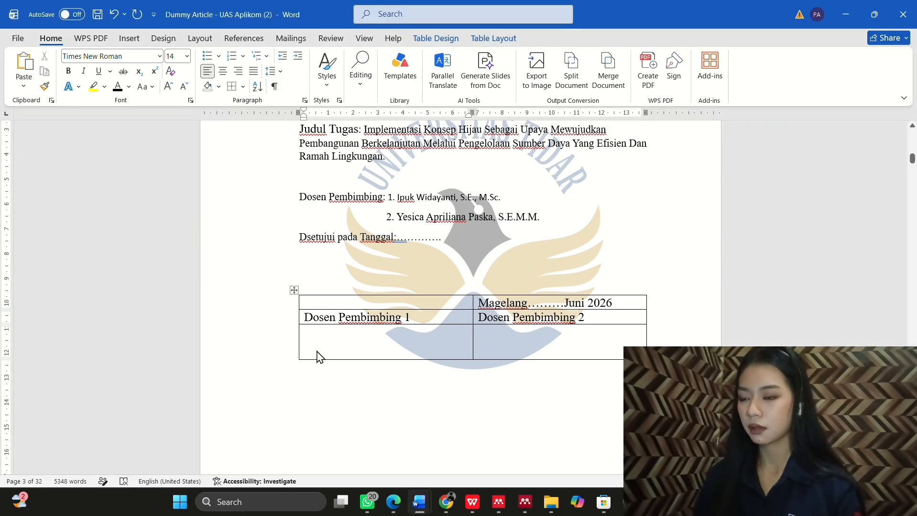
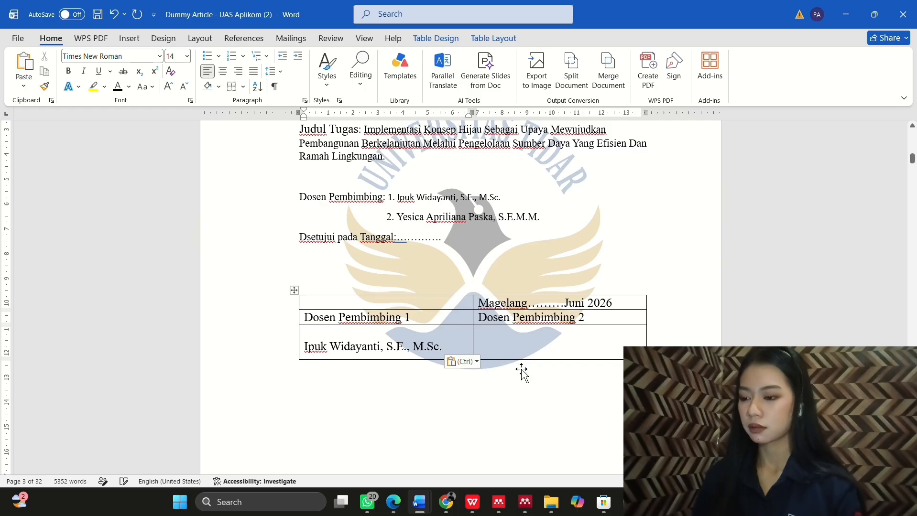
left_click(498, 351)
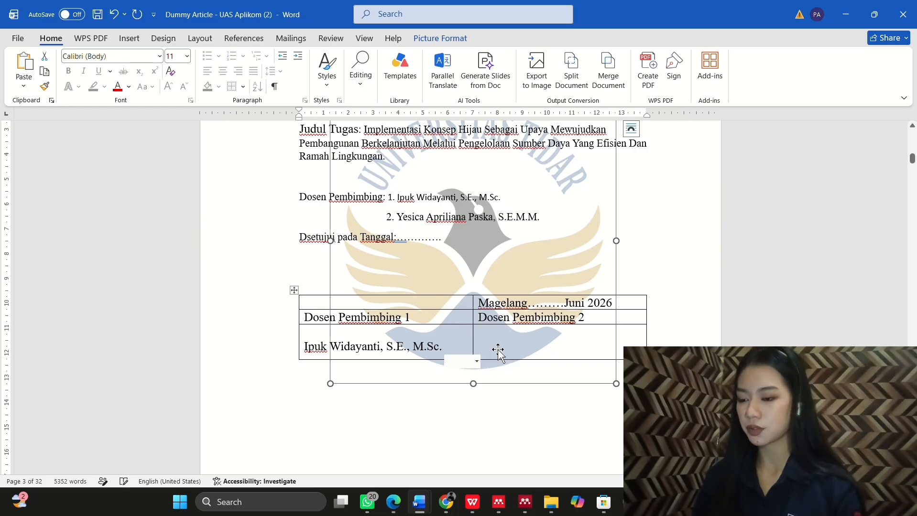
left_click_drag(498, 352, 526, 342)
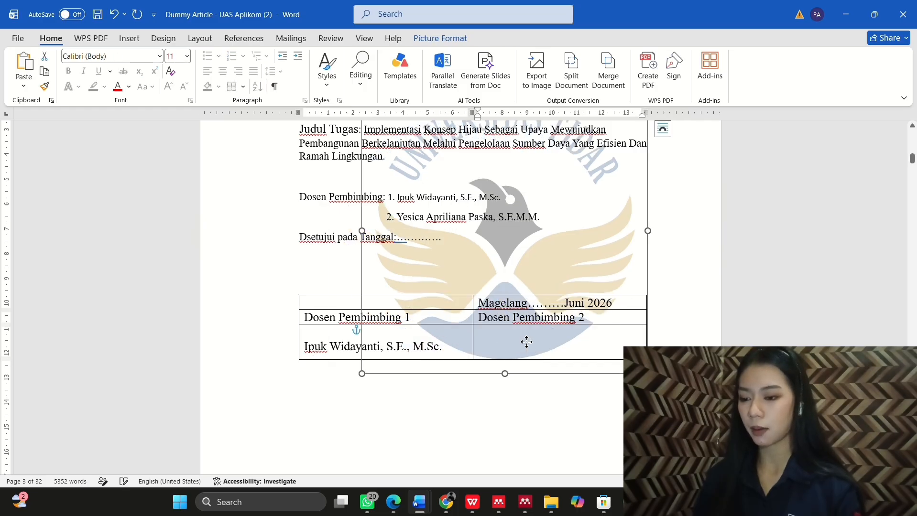
left_click(113, 14)
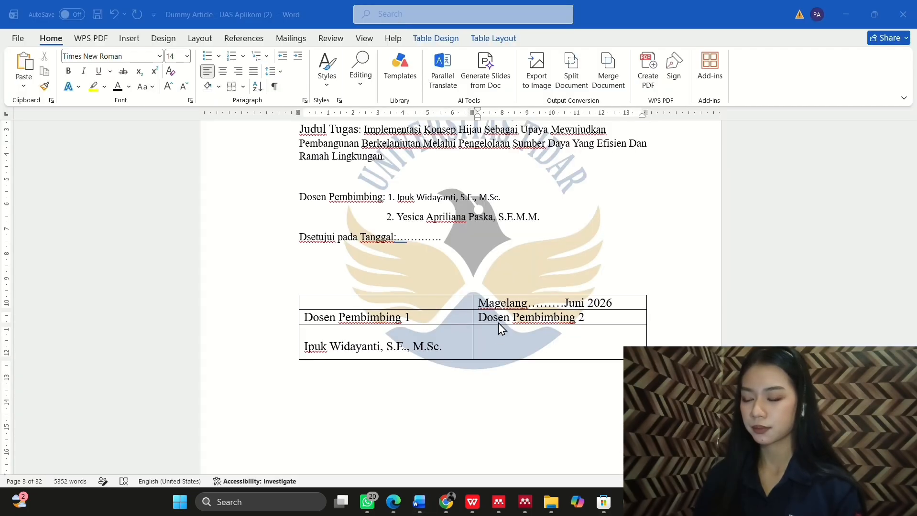
left_click(499, 354)
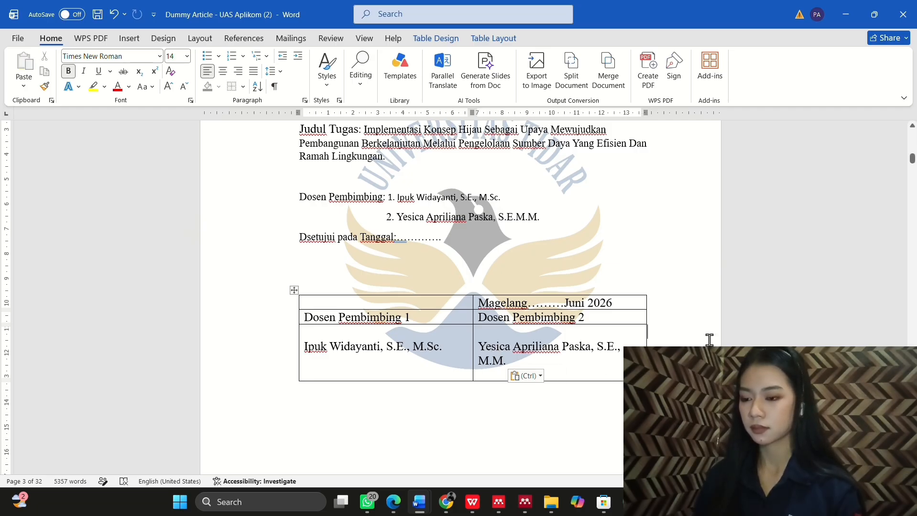
Step: Push both supervisors' names down one line to leave signing space
left_click(404, 338)
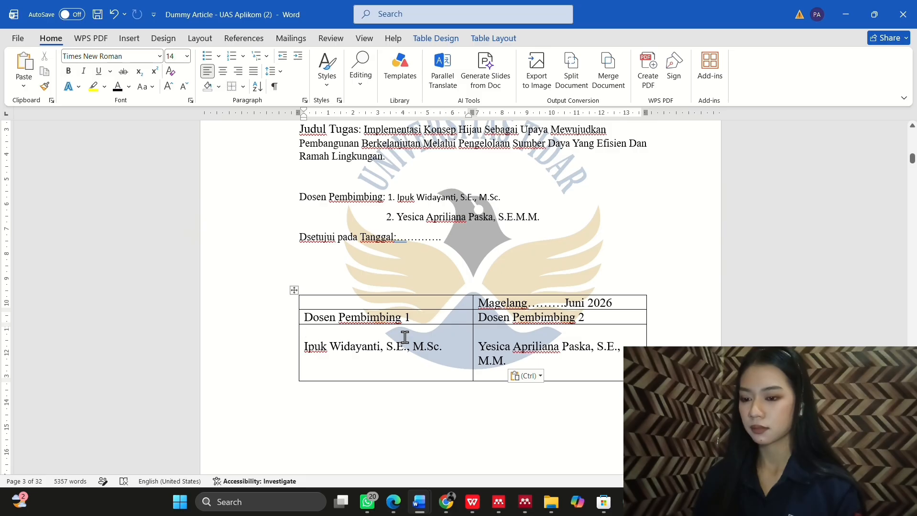
key("Return")
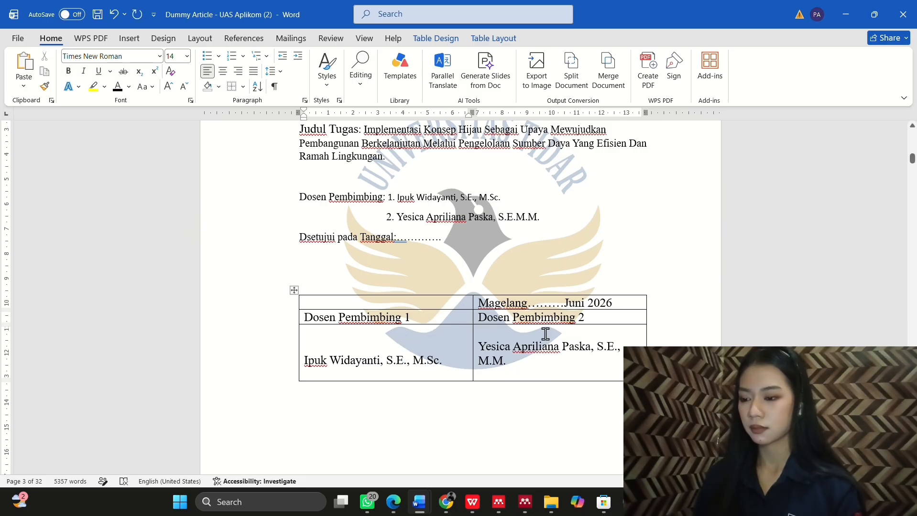
left_click(545, 334)
key("Return")
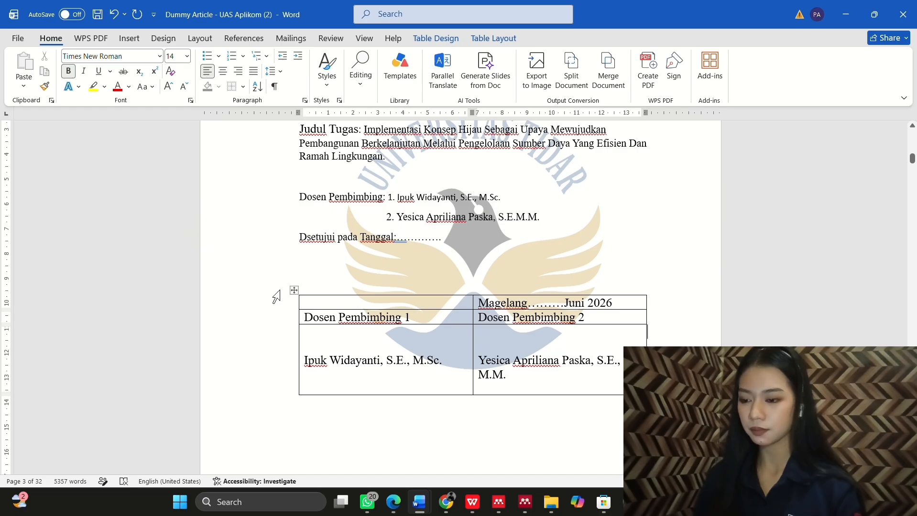
left_click(291, 304)
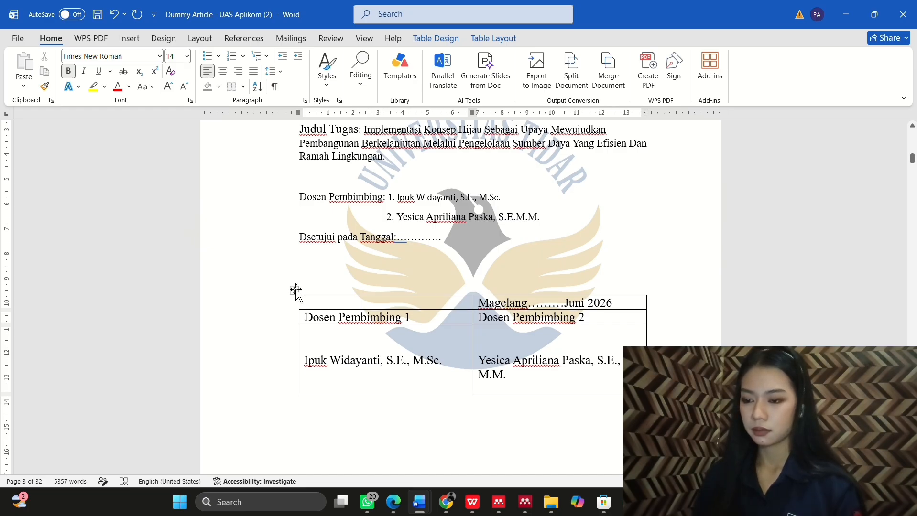
left_click(294, 291)
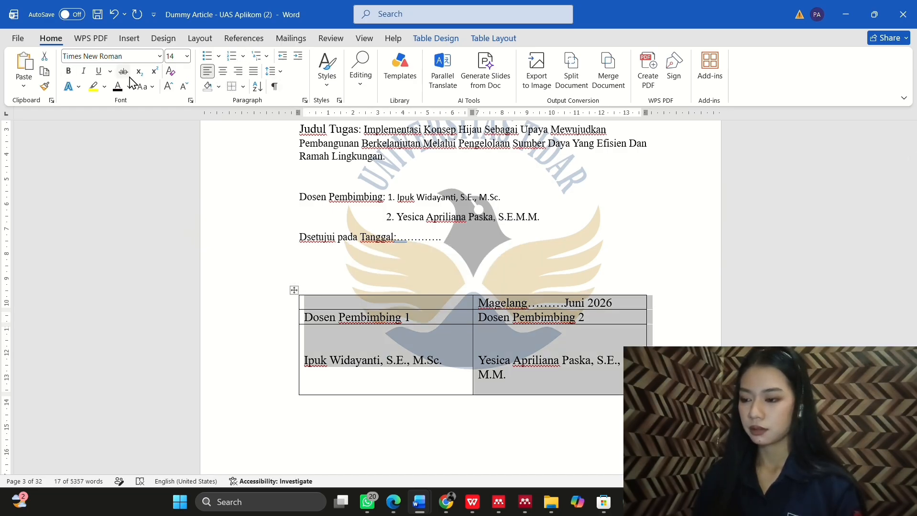
Step: Remove all borders from the signature table with No Border
left_click(232, 88)
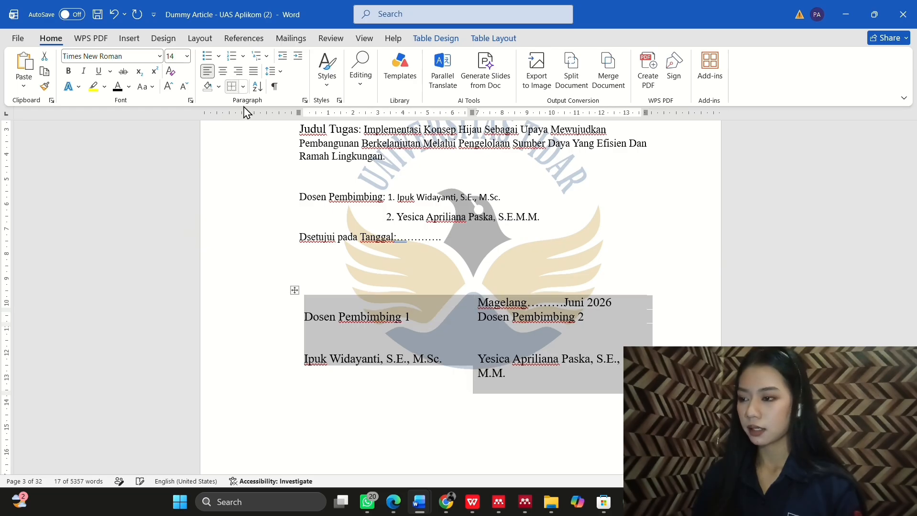
left_click(800, 335)
scroll(460, 296, "up", 3)
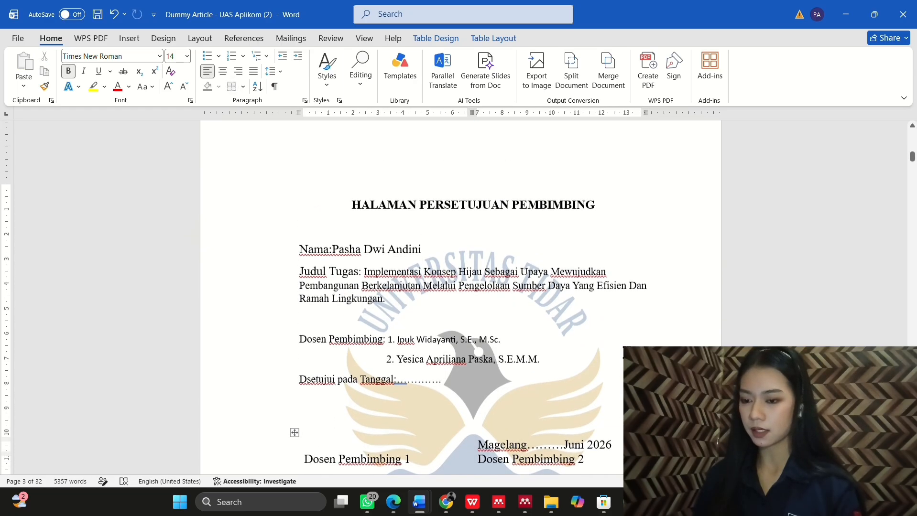
scroll(461, 296, "down", 6)
scroll(506, 201, "up", 3)
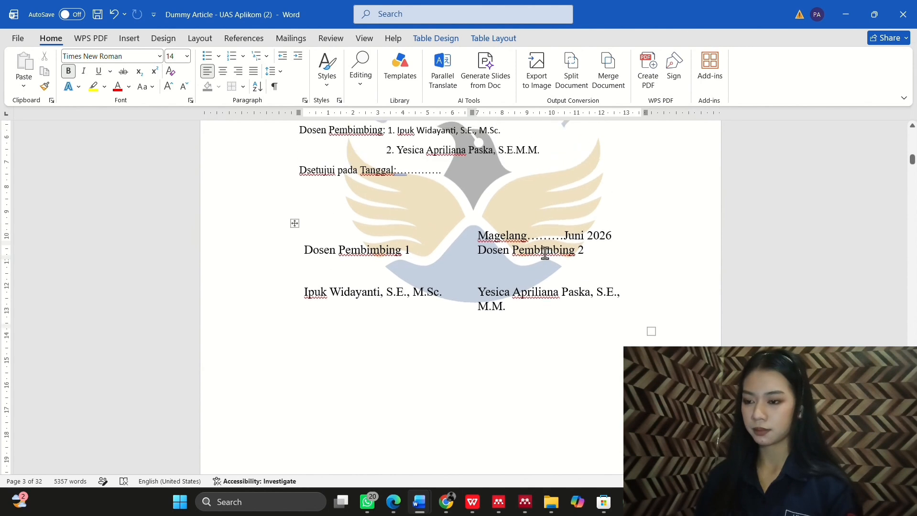
left_click(506, 201)
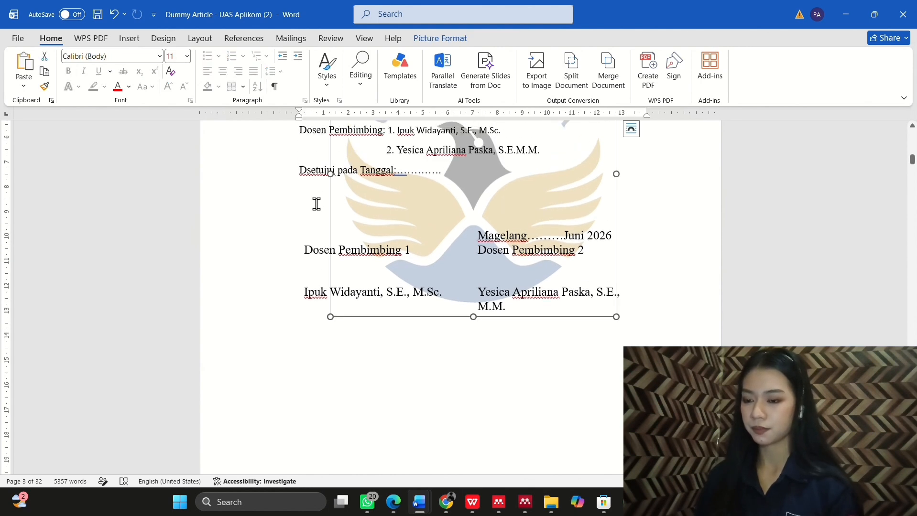
Step: Add blank lines above the Dosen Pembimbing labels and before the Magelang date line
left_click(313, 233)
key("Return")
key("Return")
key("Return")
key("Return")
key("Return")
key("Return")
key("Return")
key("Return")
key("Return")
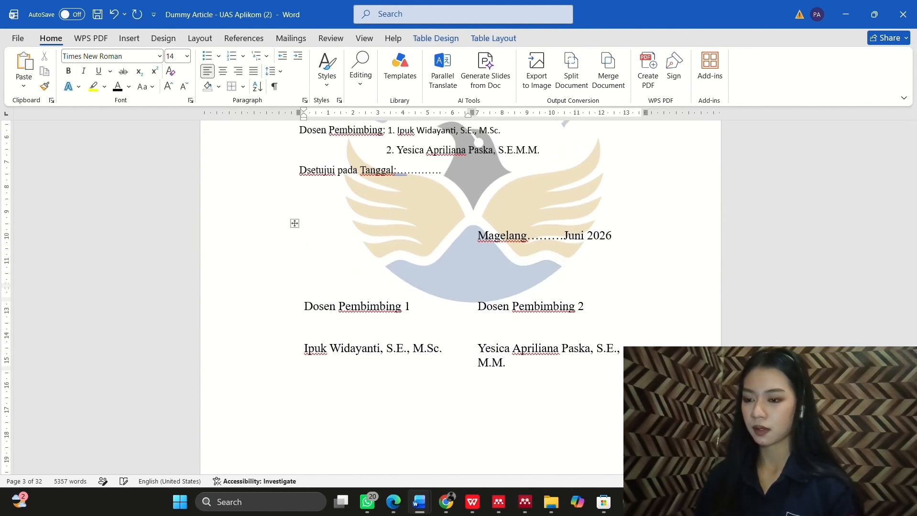
scroll(459, 287, "down", 5)
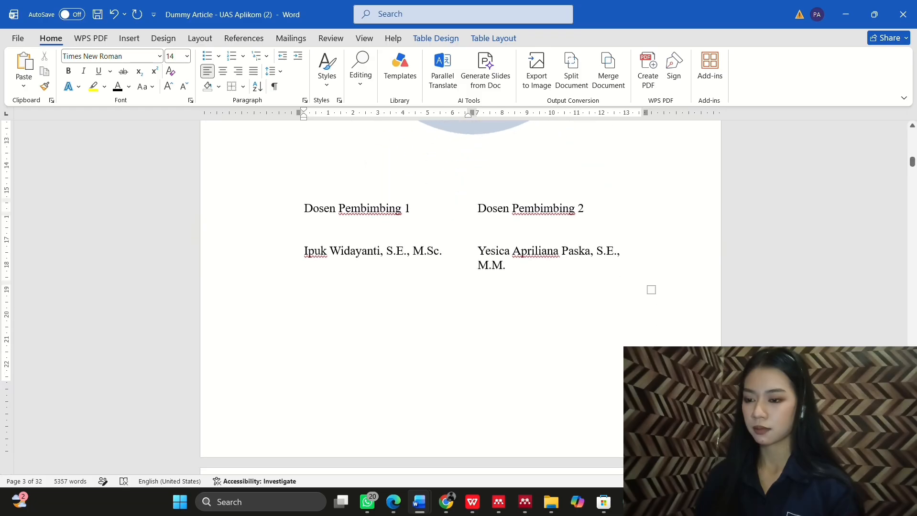
key("Return")
key("Return")
scroll(338, 236, "up", 6)
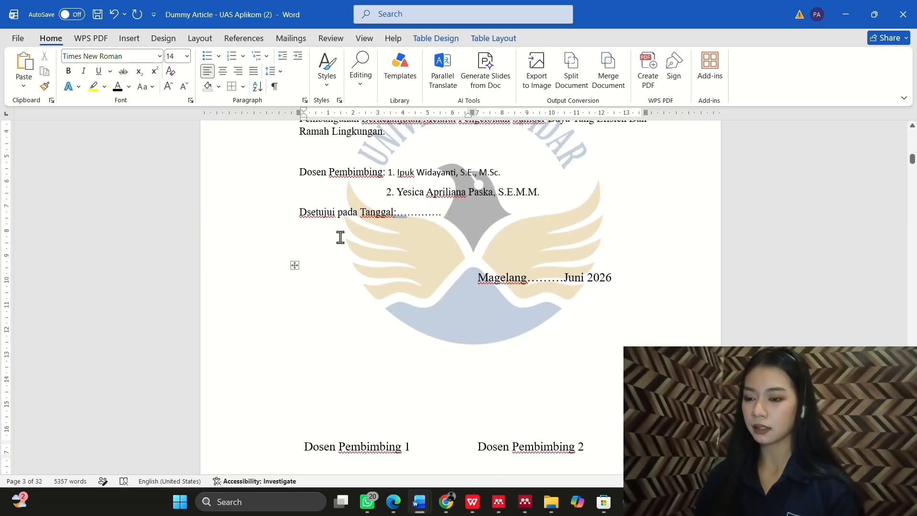
left_click(501, 270)
left_click(508, 279)
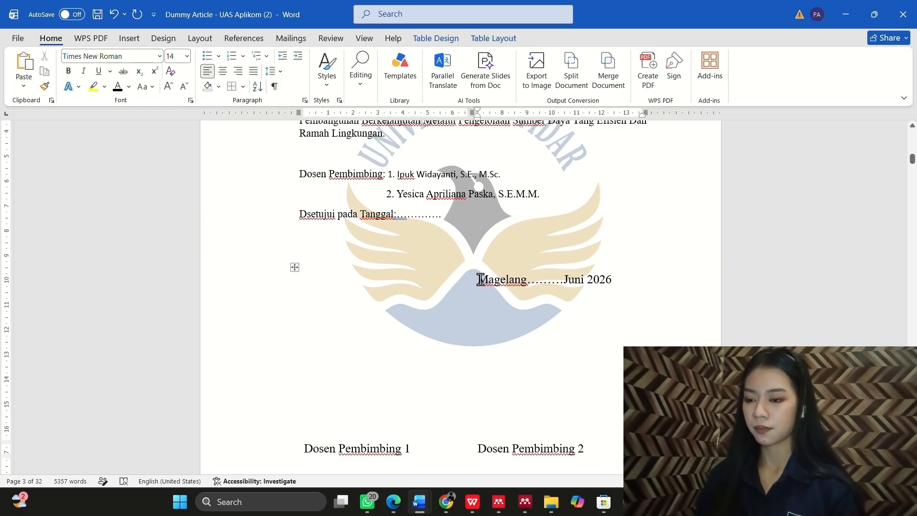
key("Return")
key("Return")
key("Return")
key("Return")
key("Return")
key("Return")
key("Return")
key("Return")
key("Return")
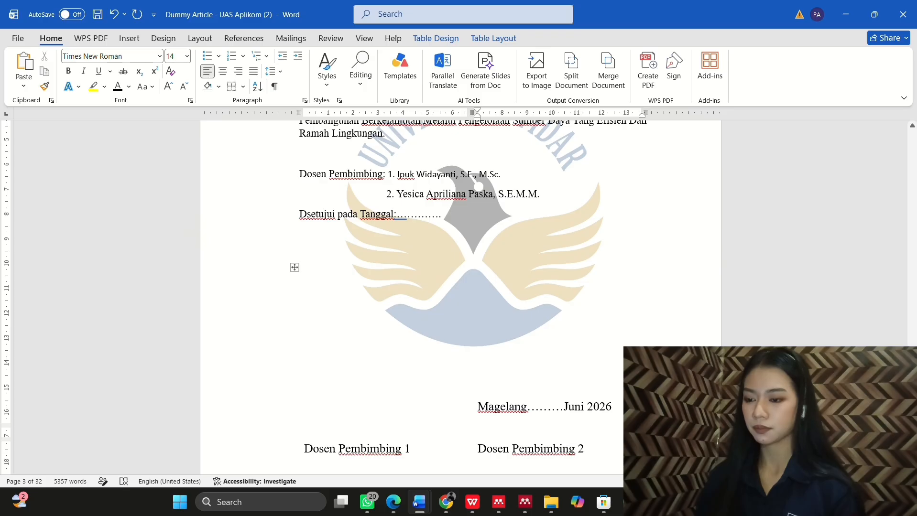
scroll(459, 287, "down", 6)
scroll(459, 287, "up", 12)
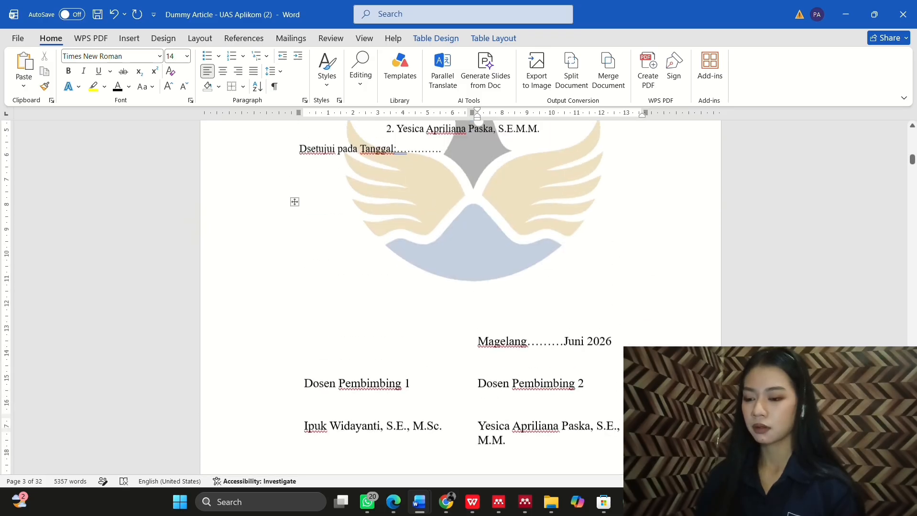
Step: Select the HALAMAN PENGESAHAN PENGUJI heading on page 2
scroll(459, 287, "up", 10)
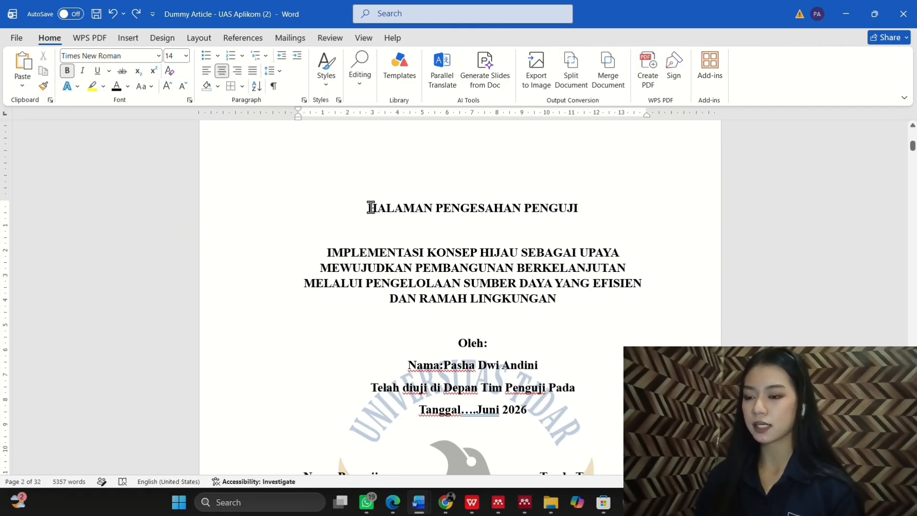
left_click_drag(371, 207, 578, 210)
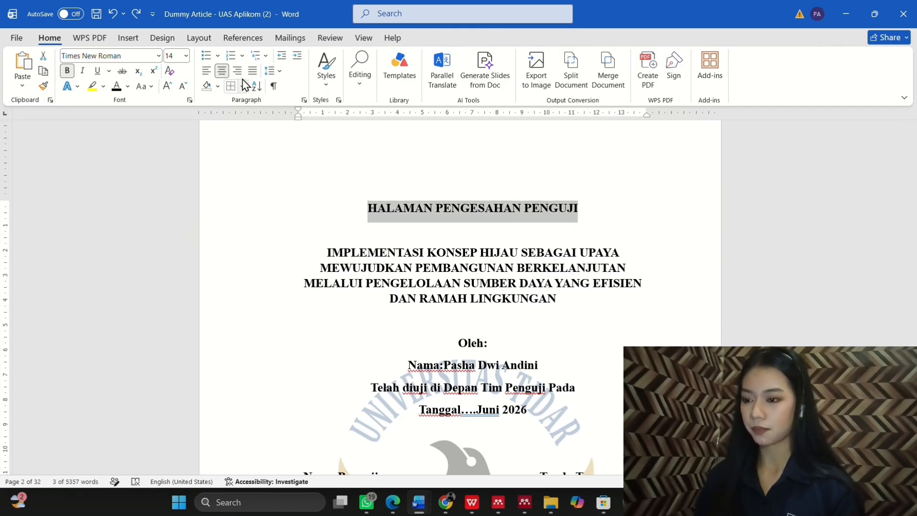
left_click(326, 78)
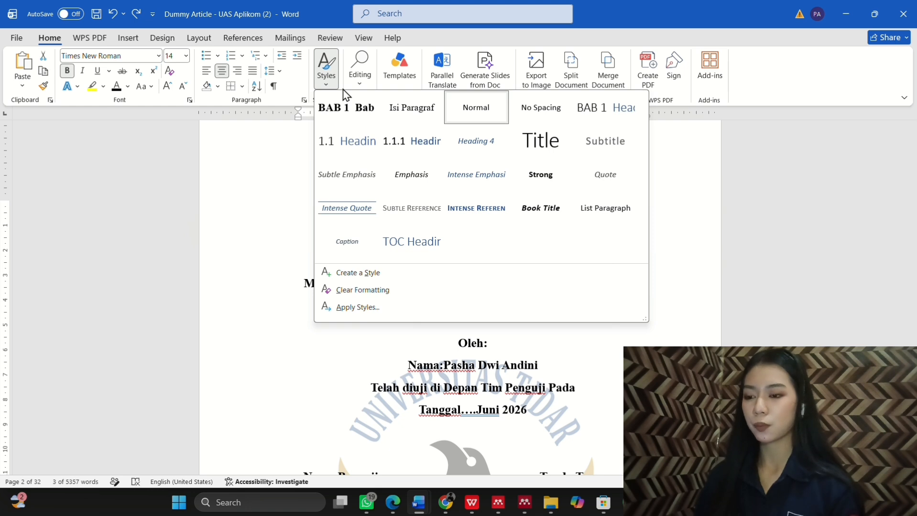
Step: Apply the BAB 1 Heading style to HALAMAN PENGESAHAN PENGUJI and delete its chapter number
left_click(600, 115)
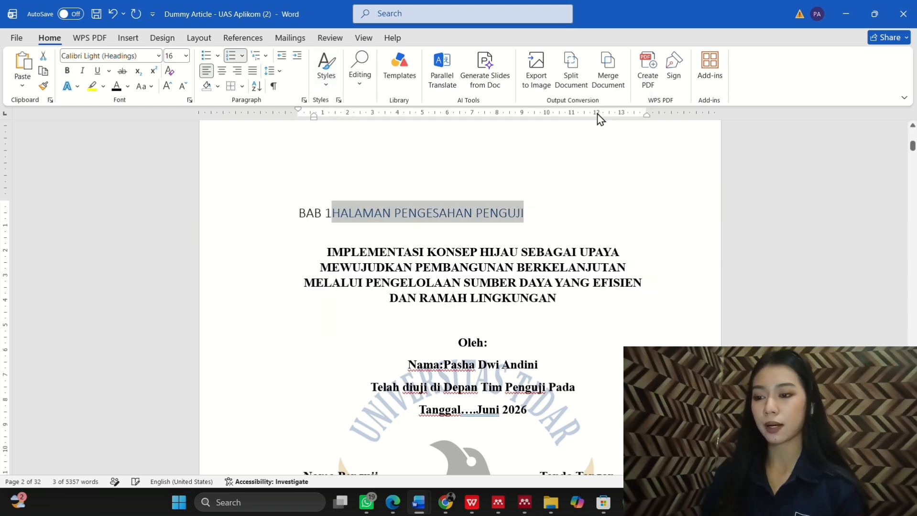
left_click(328, 213)
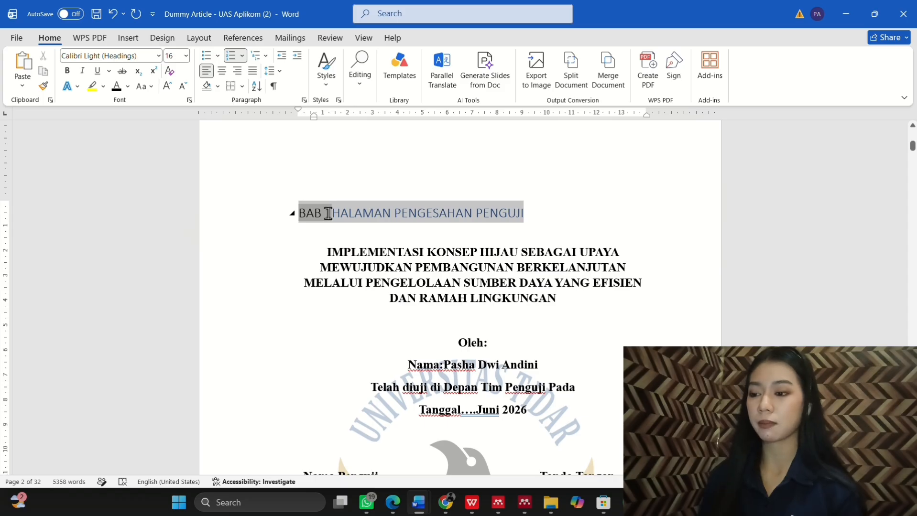
key("BackSpace")
left_click(509, 213)
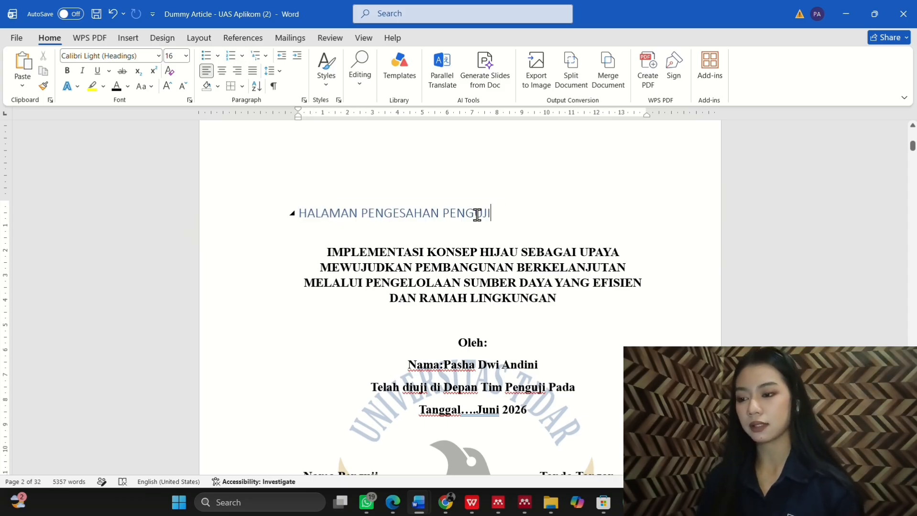
left_click_drag(476, 215, 303, 219)
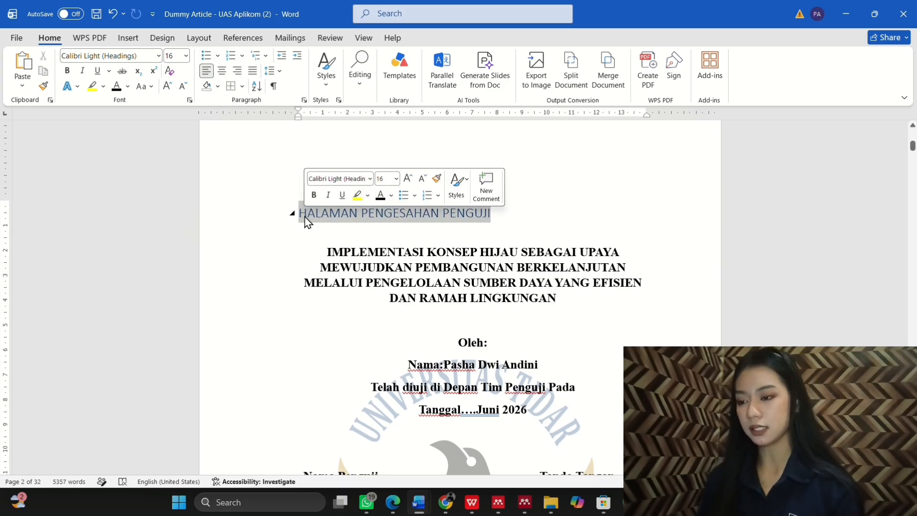
Step: Format the heading as bold, centred Times New Roman 14
left_click(371, 179)
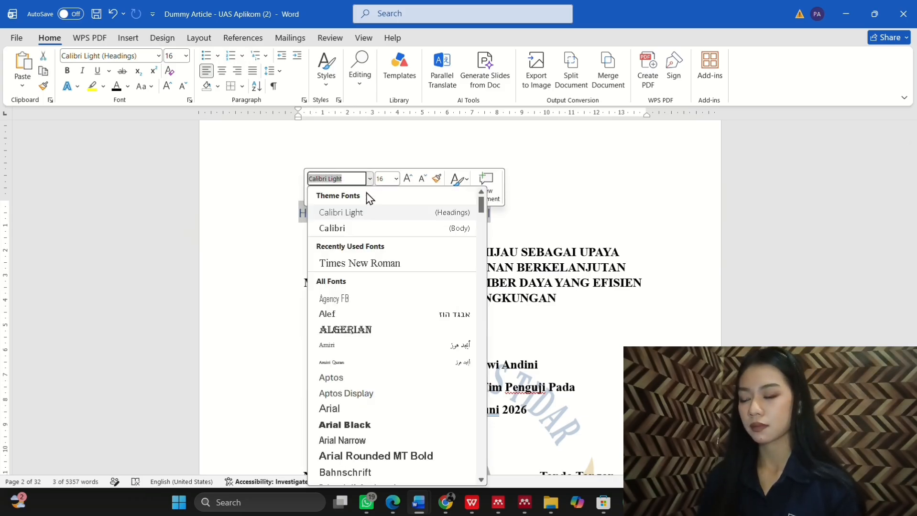
left_click(365, 262)
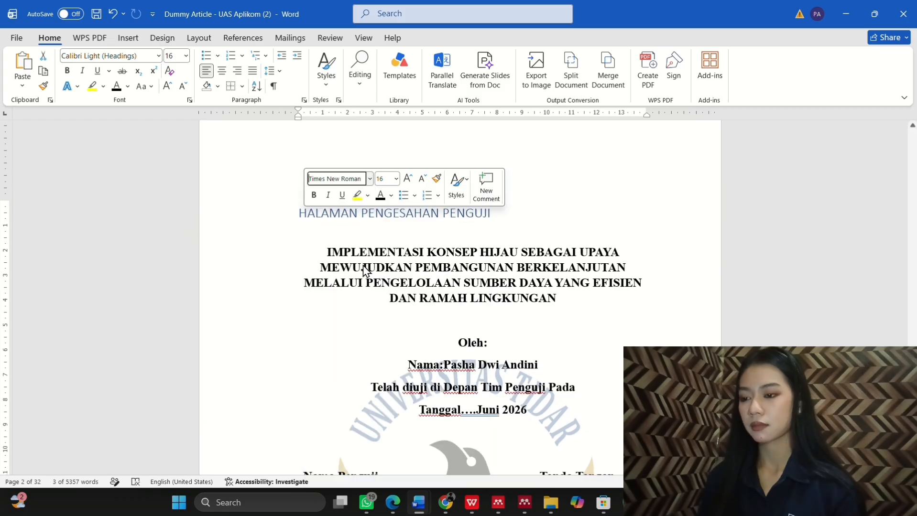
left_click(396, 179)
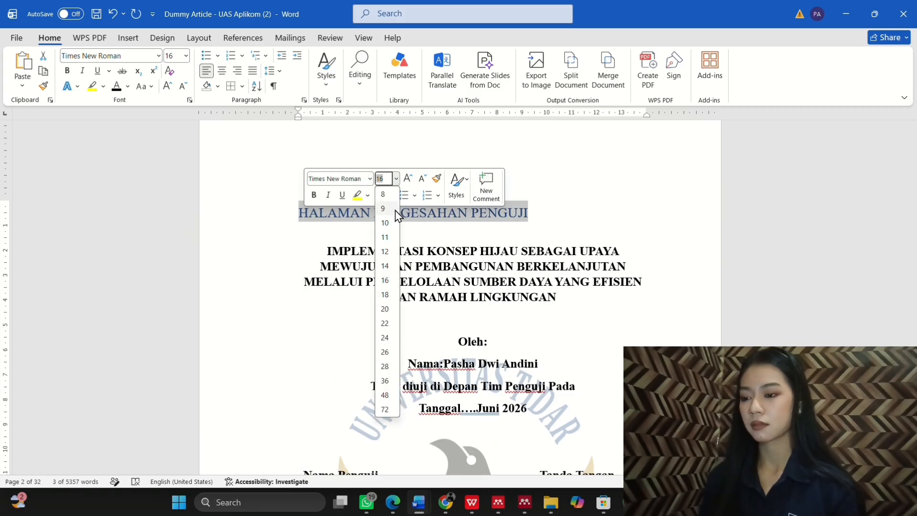
left_click(386, 267)
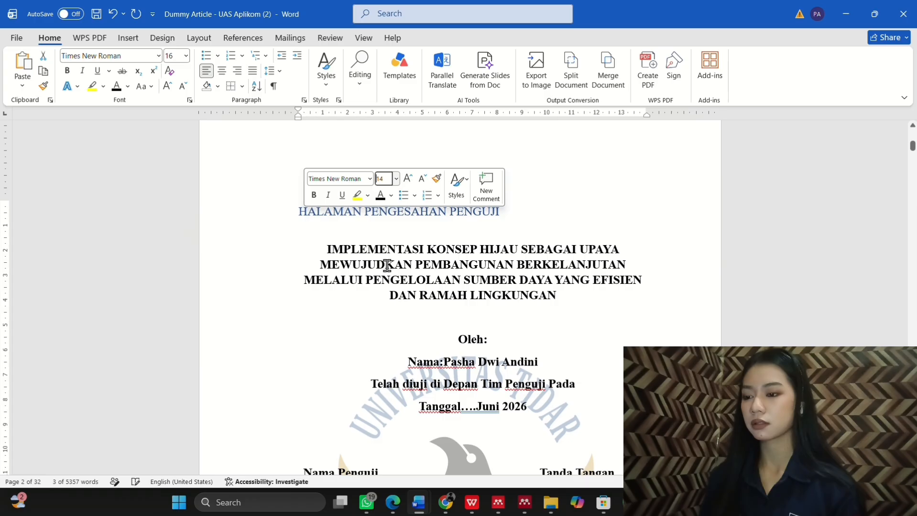
left_click(313, 194)
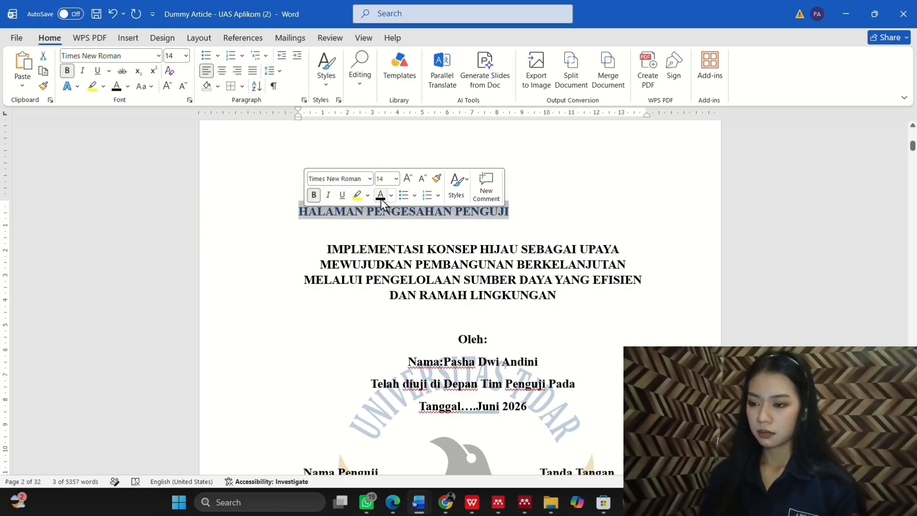
left_click(223, 74)
scroll(407, 267, "down", 2)
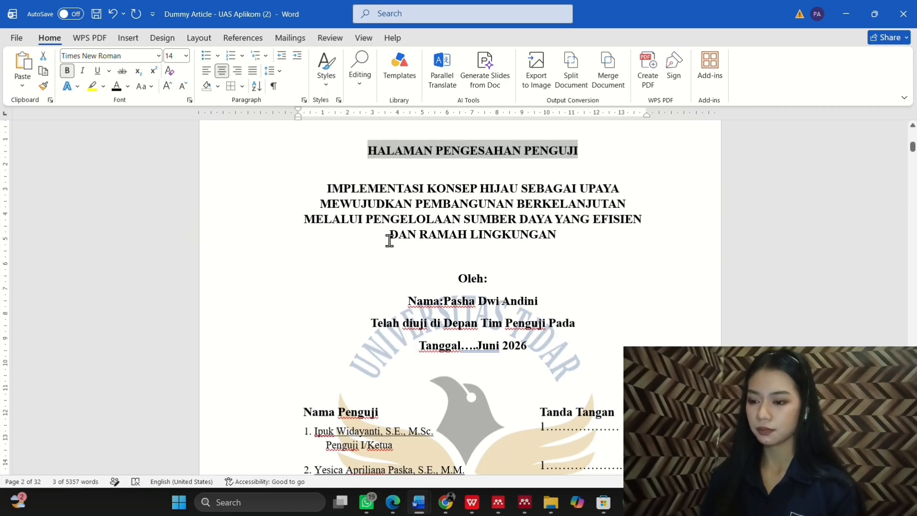
scroll(389, 239, "down", 15)
scroll(390, 240, "down", 10)
scroll(382, 230, "up", 3)
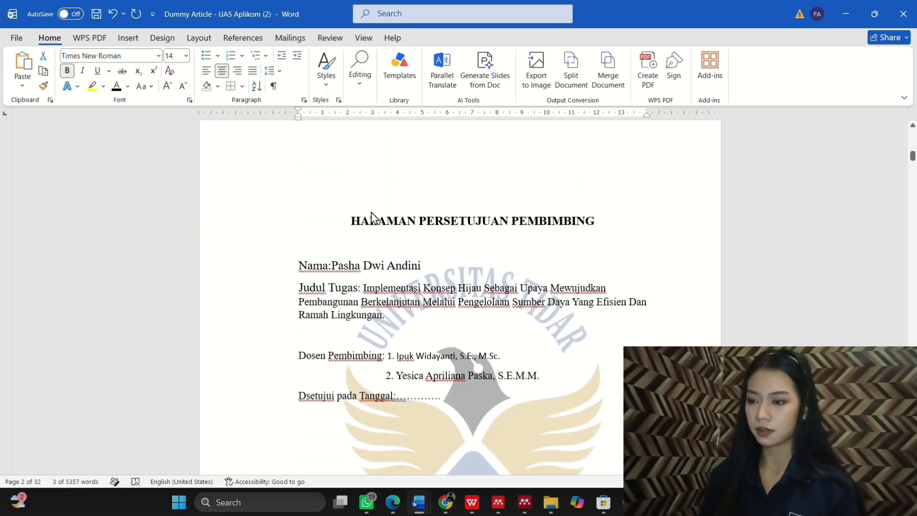
Step: Apply the BAB 1 Heading style to HALAMAN PERSETUJUAN PEMBIMBING and delete its numbering
left_click_drag(366, 220, 585, 228)
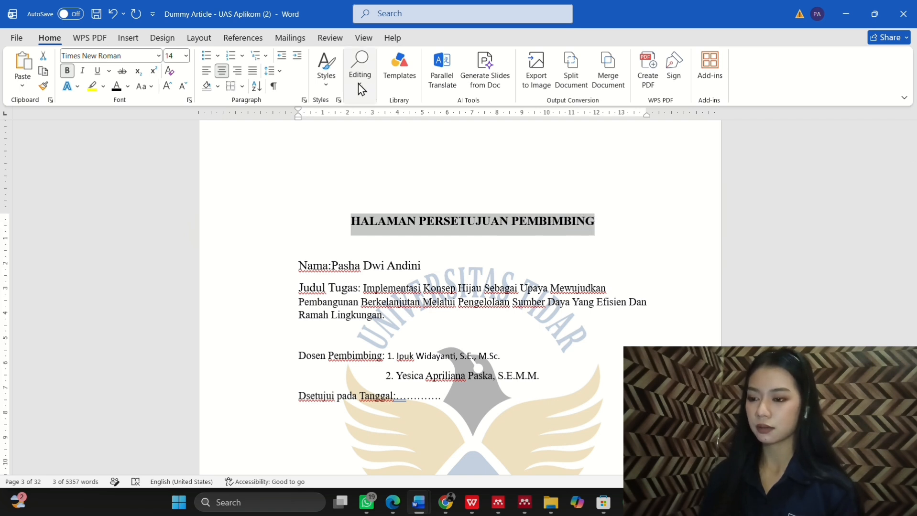
left_click(329, 89)
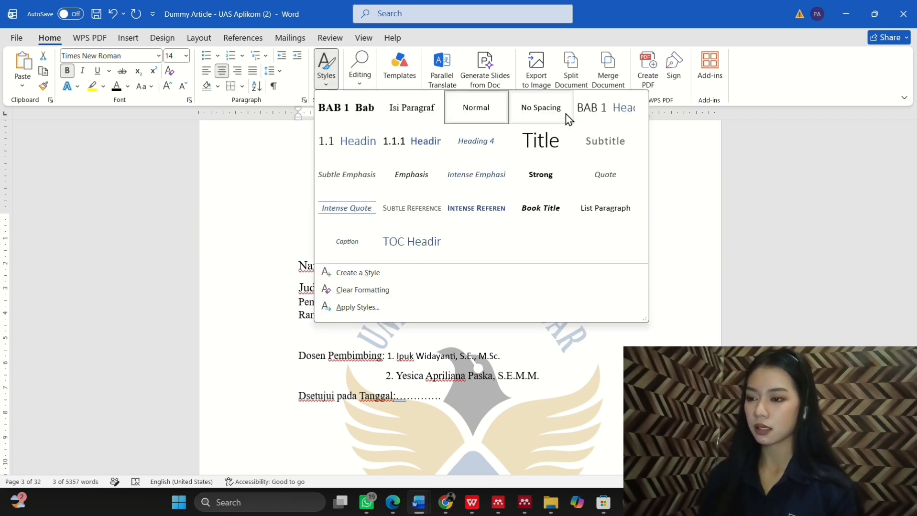
left_click(601, 116)
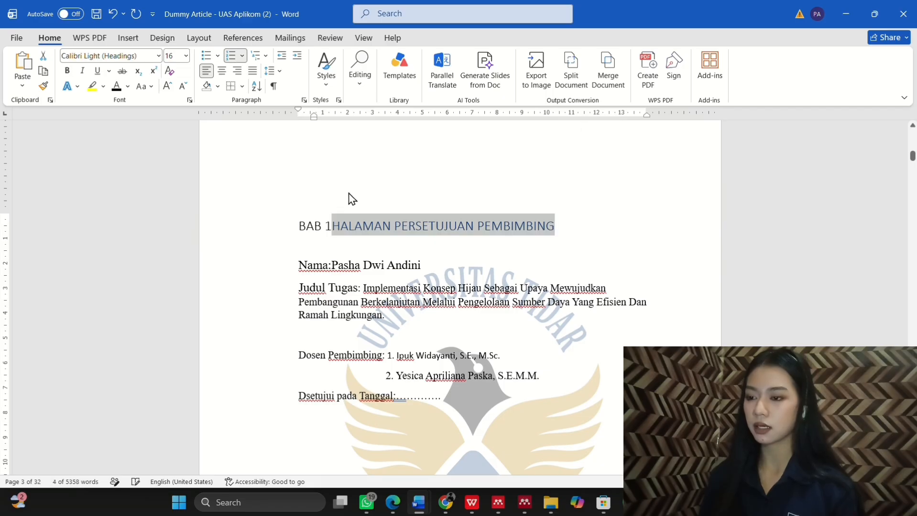
left_click(332, 225)
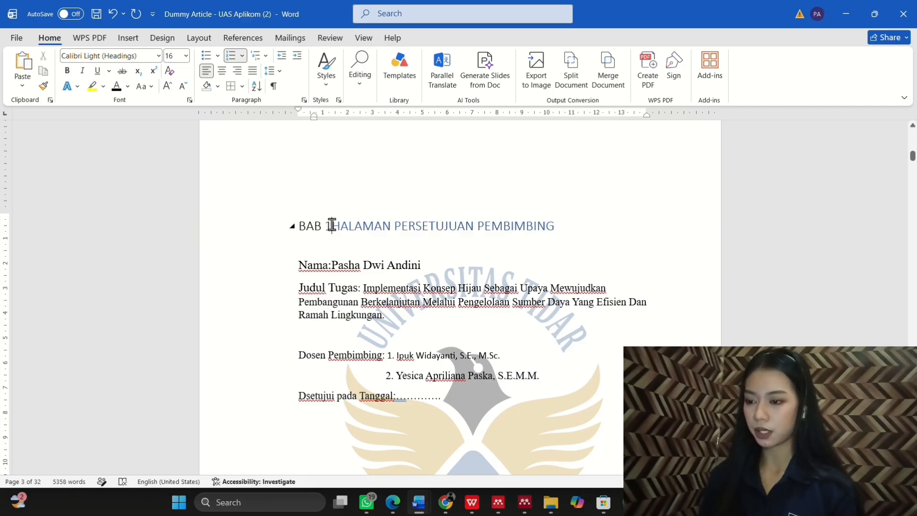
left_click(305, 225)
key("BackSpace")
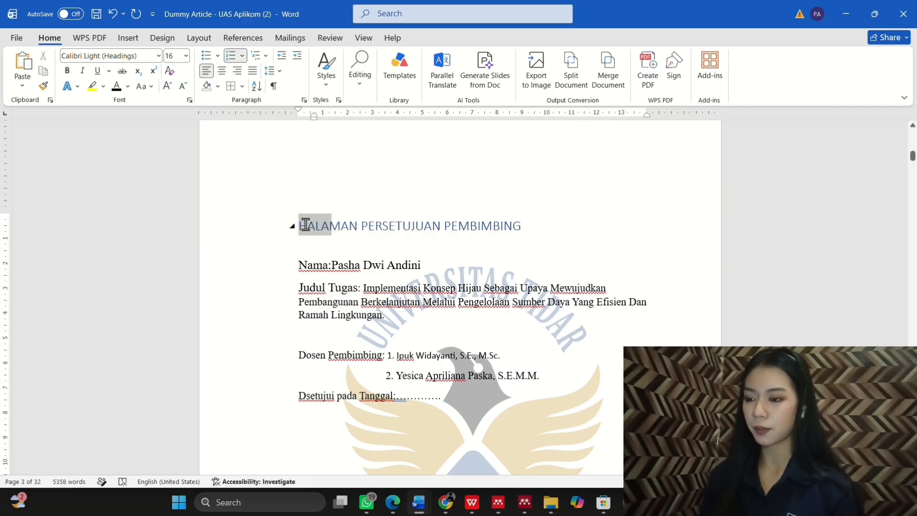
key("BackSpace")
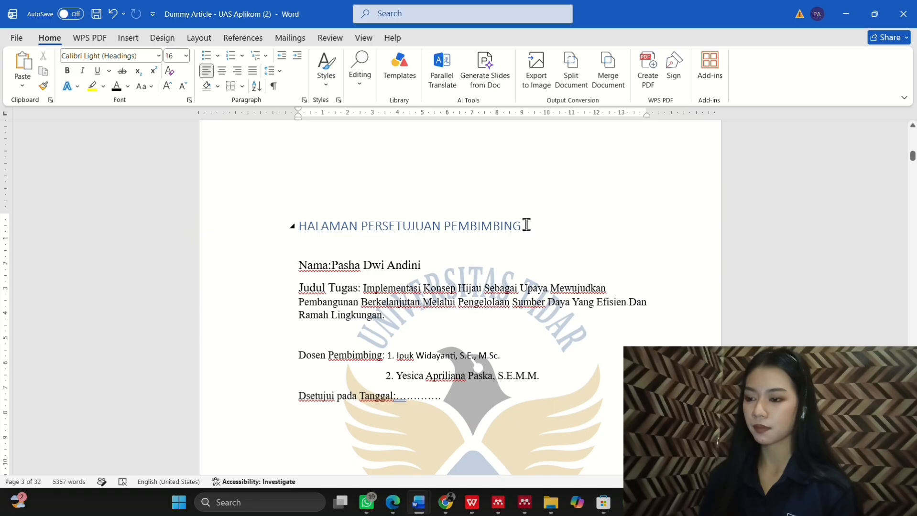
Step: Format the heading as bold, black, centred Times New Roman 12
left_click_drag(525, 225, 293, 227)
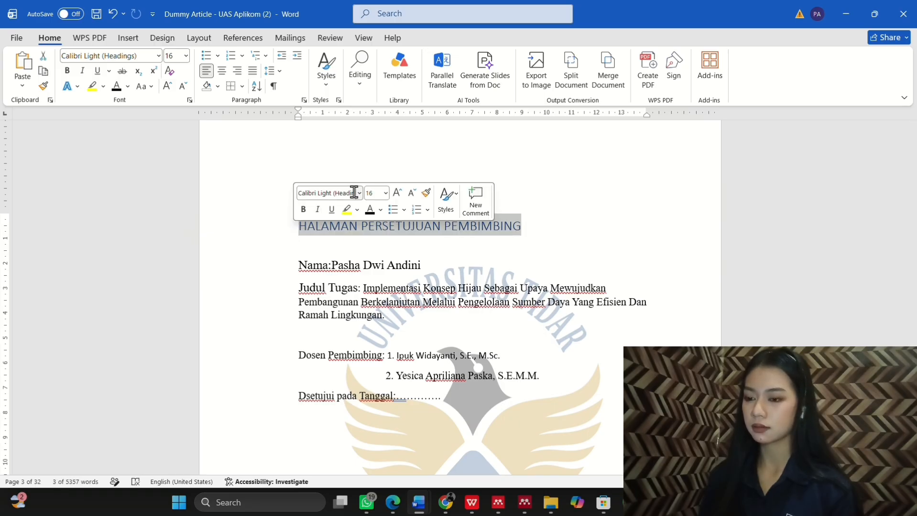
left_click(359, 193)
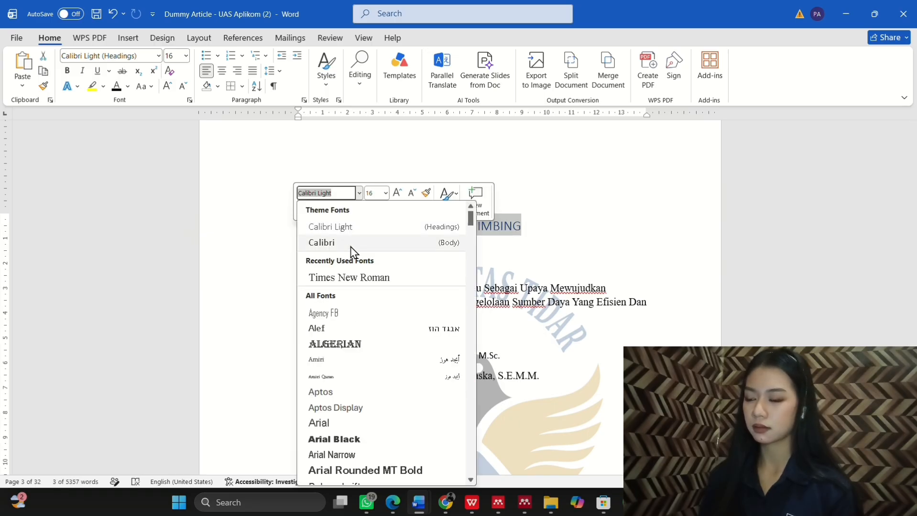
left_click(345, 276)
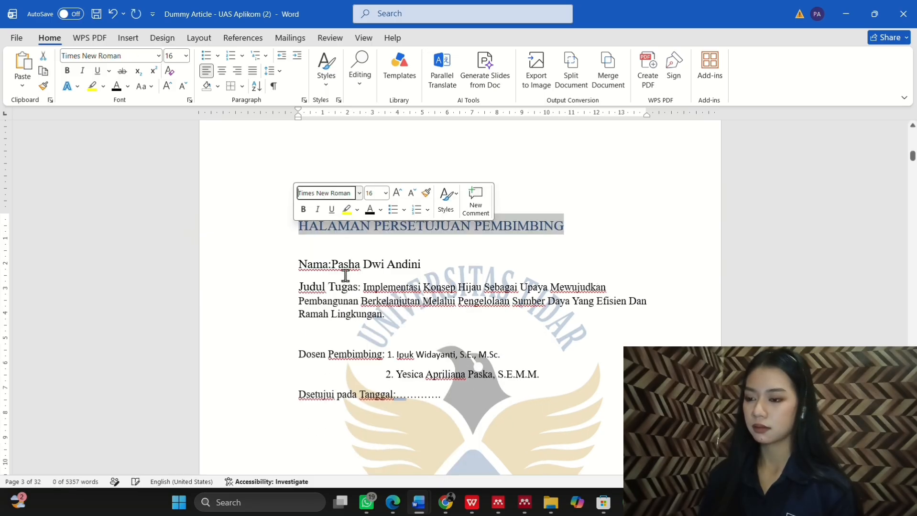
left_click(387, 194)
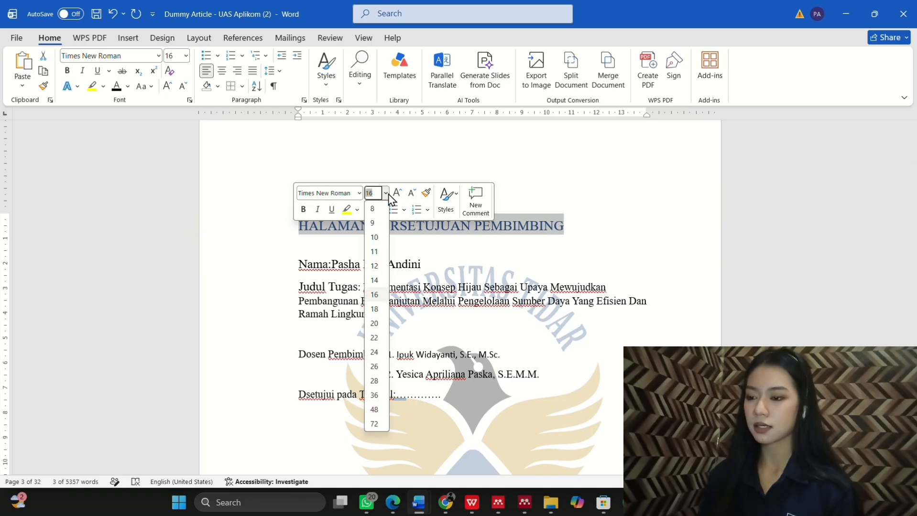
left_click(374, 264)
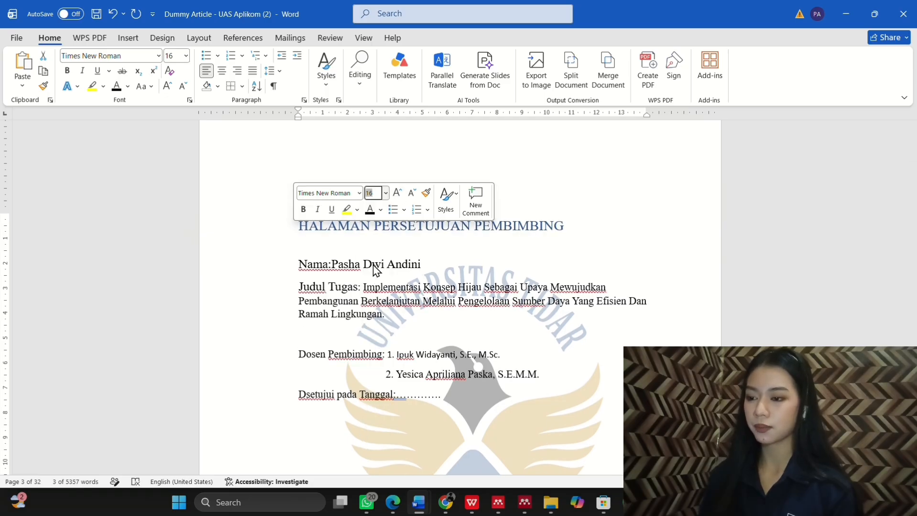
left_click(304, 211)
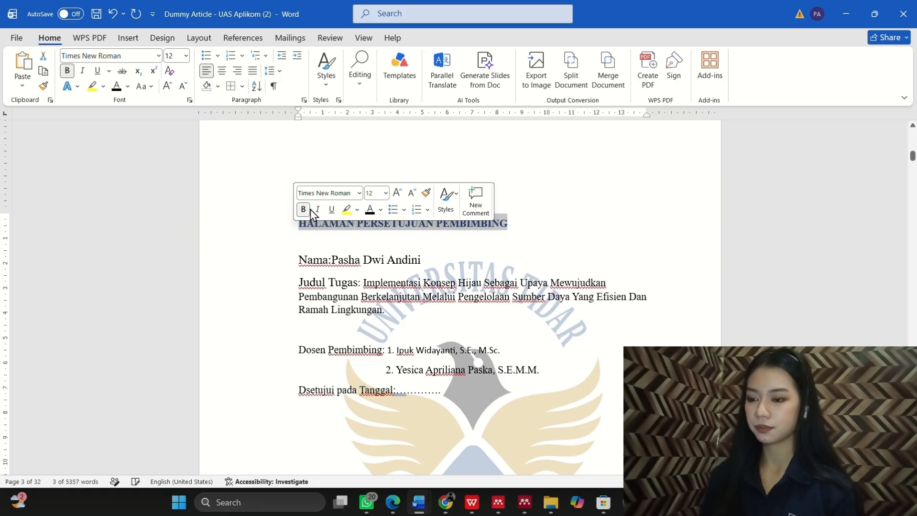
left_click(371, 211)
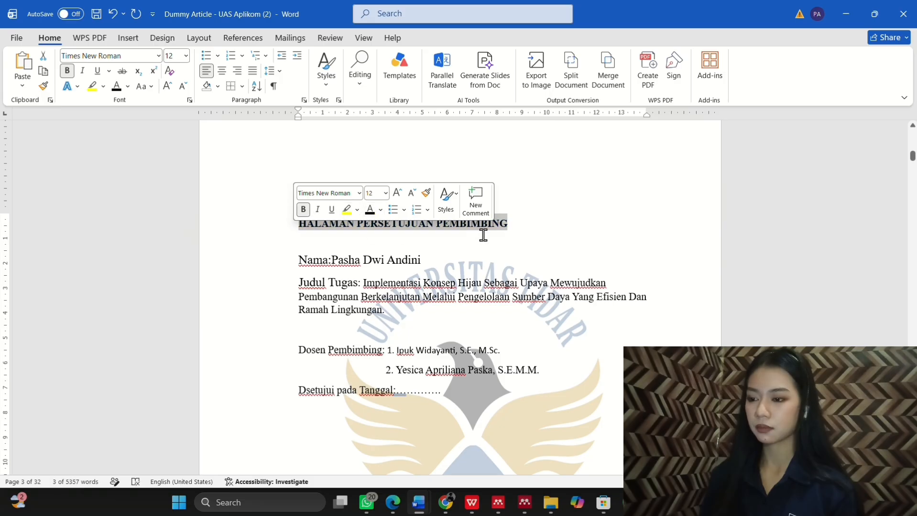
left_click(223, 71)
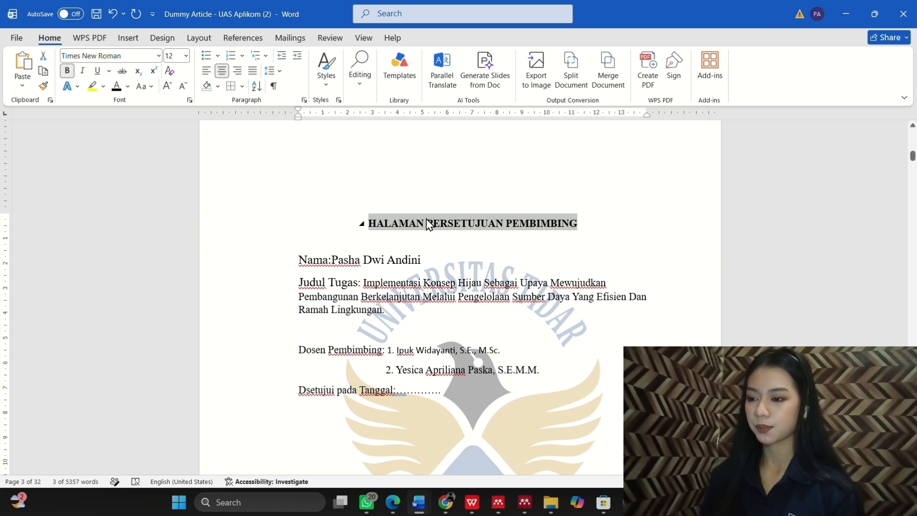
left_click(435, 230)
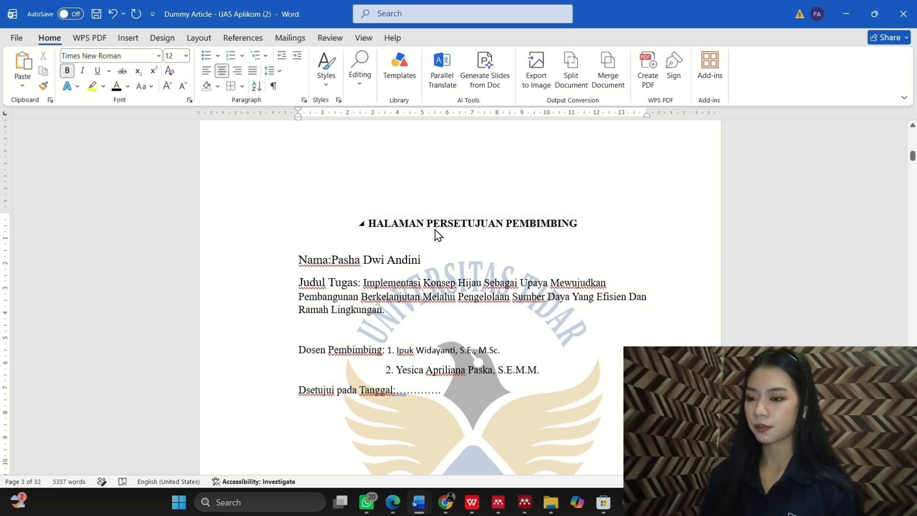
scroll(485, 229, "down", 1)
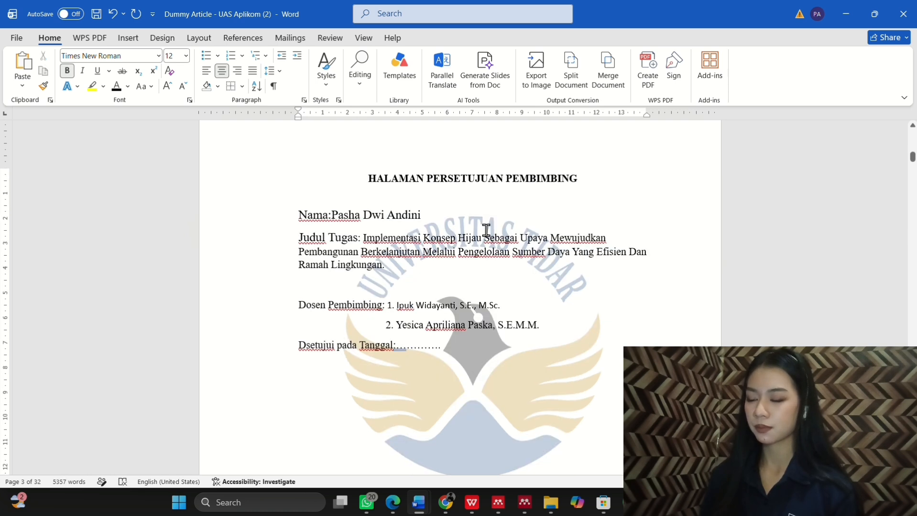
Step: Start an update of the DAFTAR ISI table of contents with the Update entire table option chosen
scroll(486, 230, "down", 7)
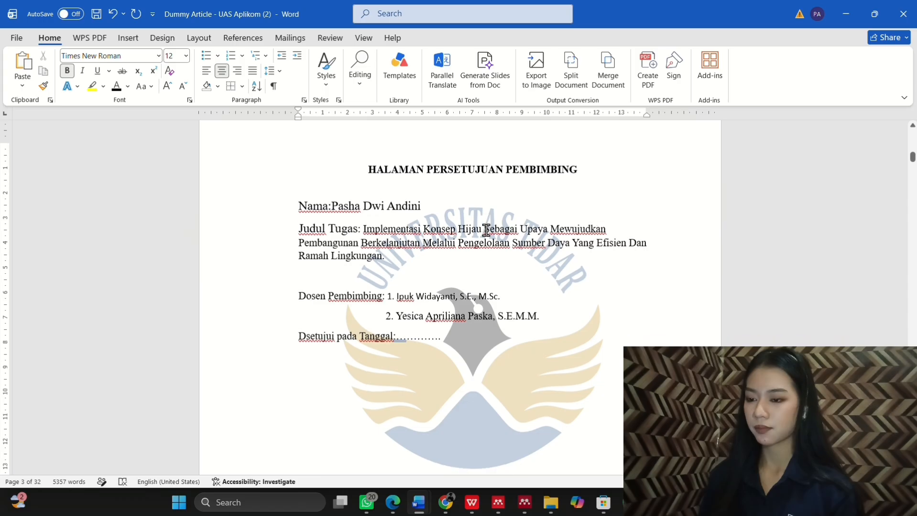
scroll(485, 230, "down", 5)
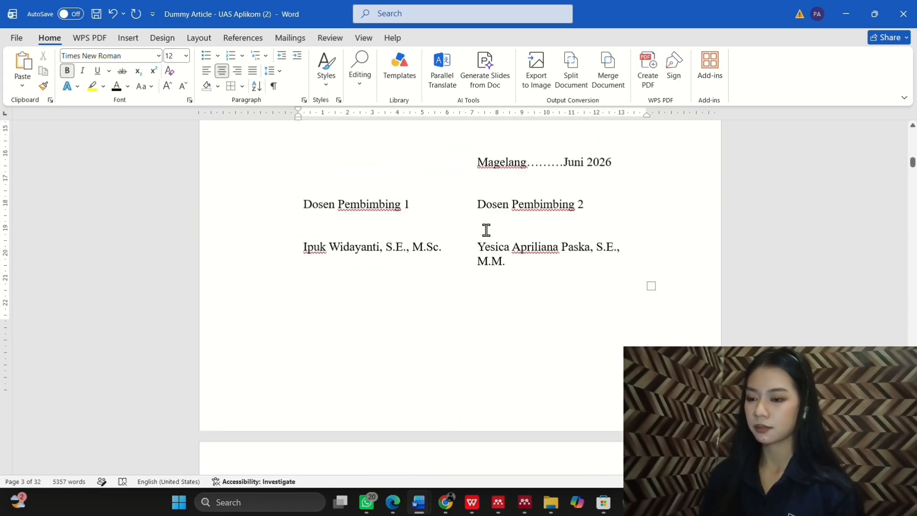
scroll(486, 230, "down", 2)
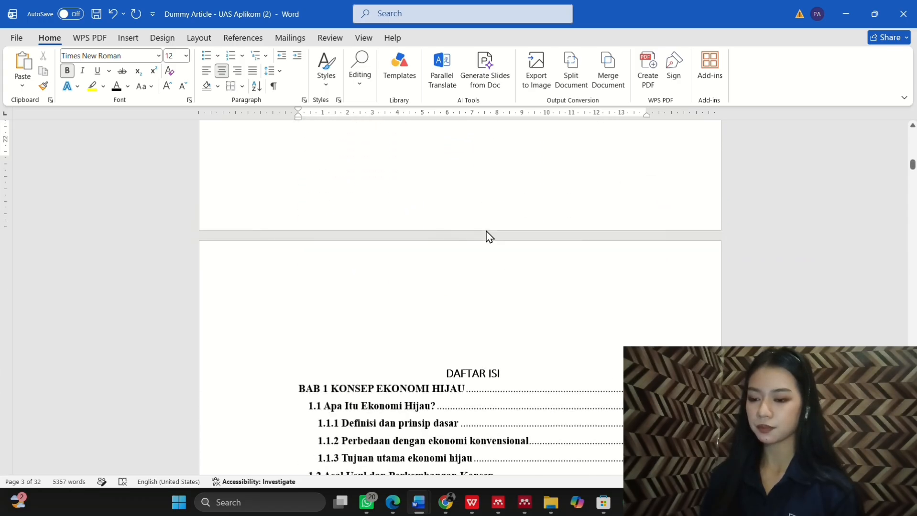
scroll(485, 230, "down", 3)
left_click(457, 270)
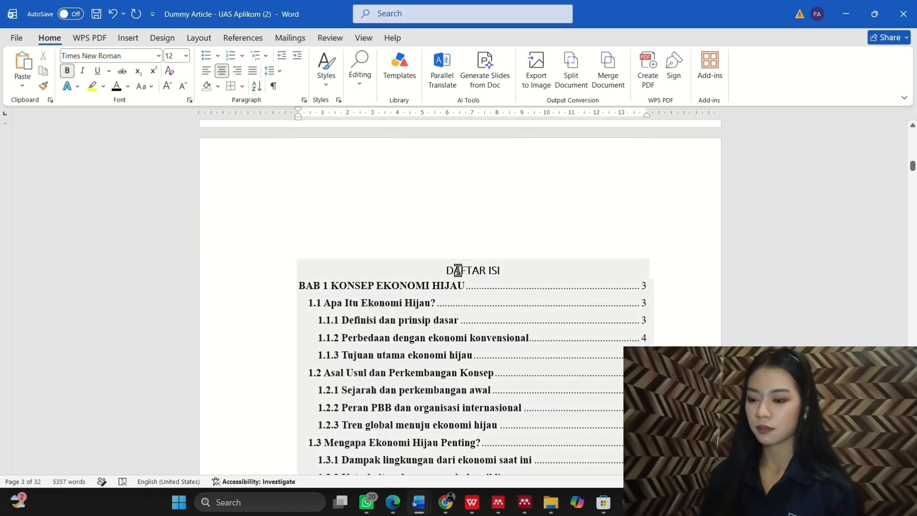
left_click(506, 270)
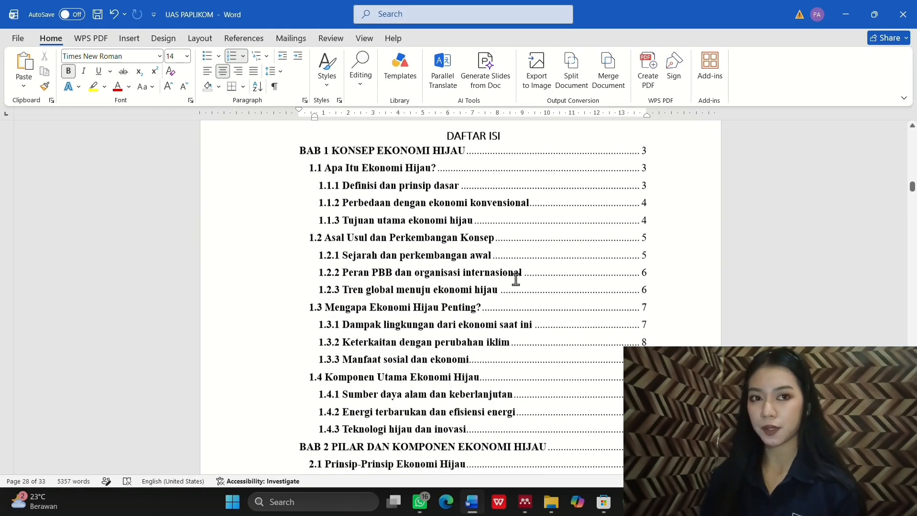
left_click(458, 302)
scroll(458, 302, "up", 2)
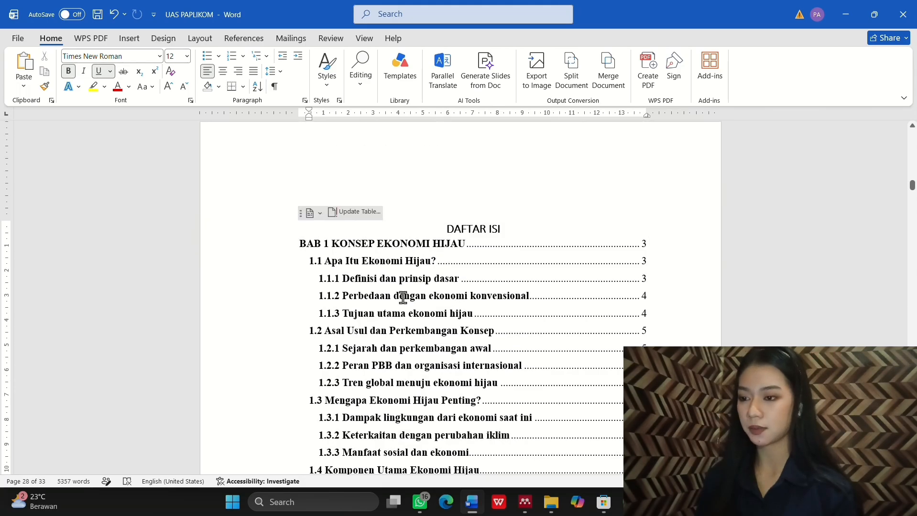
left_click(404, 296)
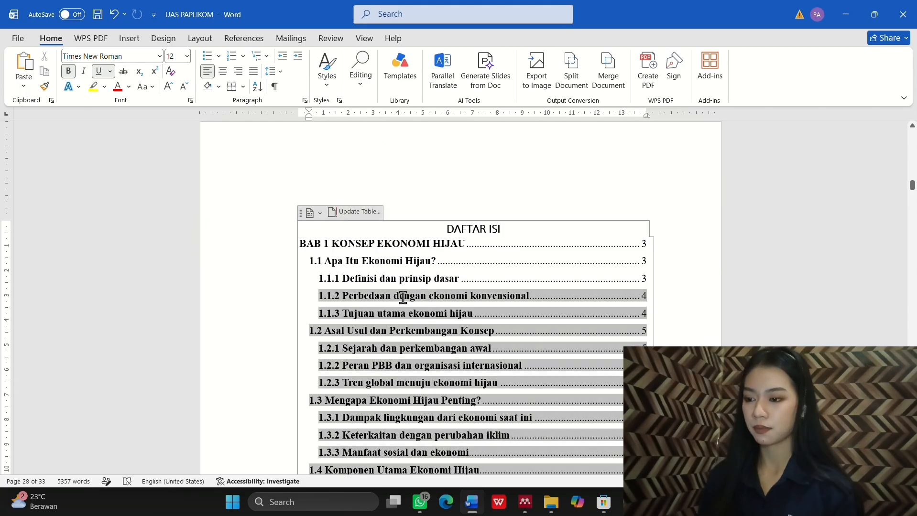
double_click(354, 263)
left_click(351, 212)
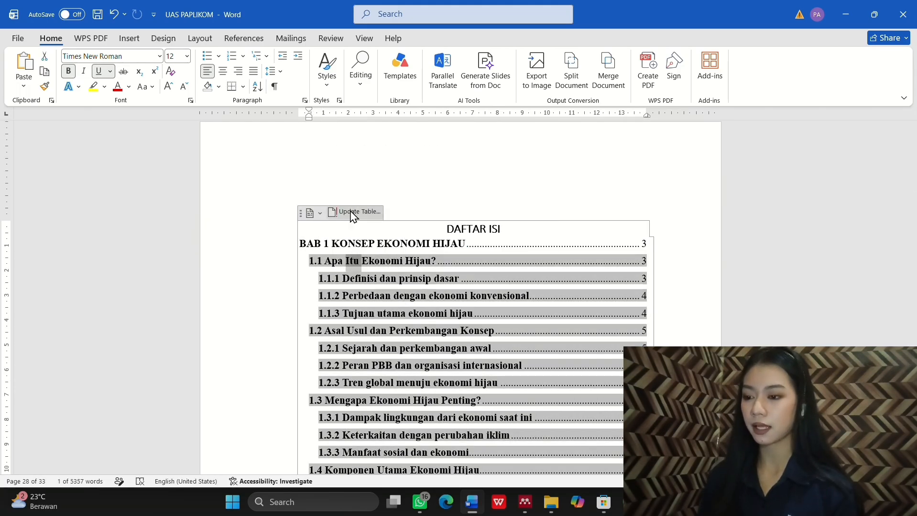
left_click(380, 248)
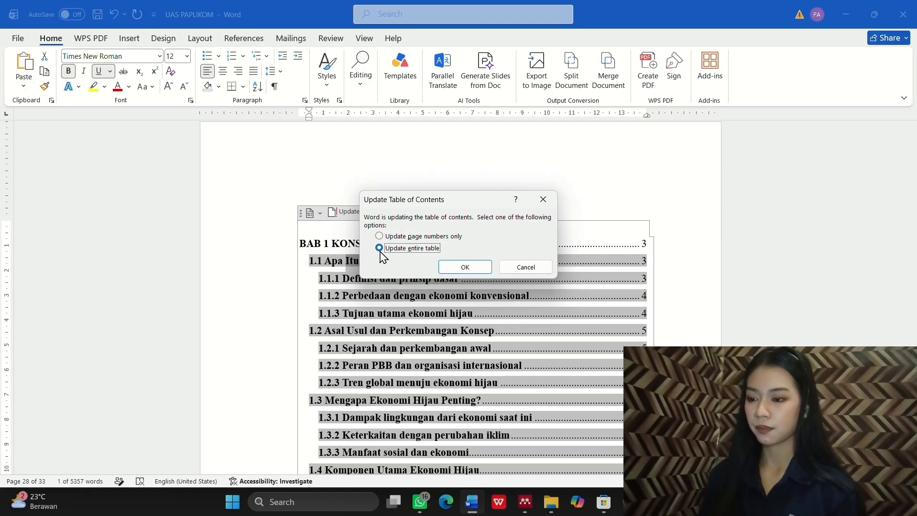
Step: Confirm the full TOC rebuild, then import Artikel+Nova+ok+pdf into the Mendeley library
left_click(462, 267)
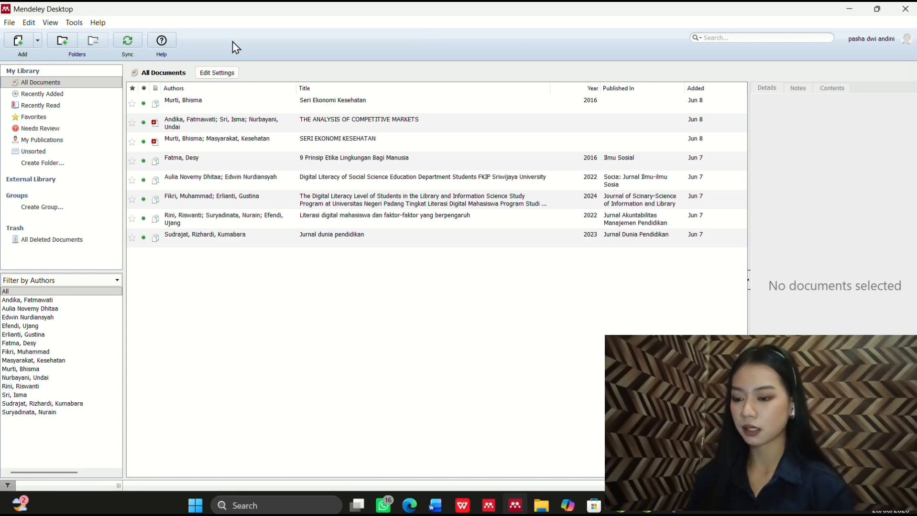
left_click(36, 42)
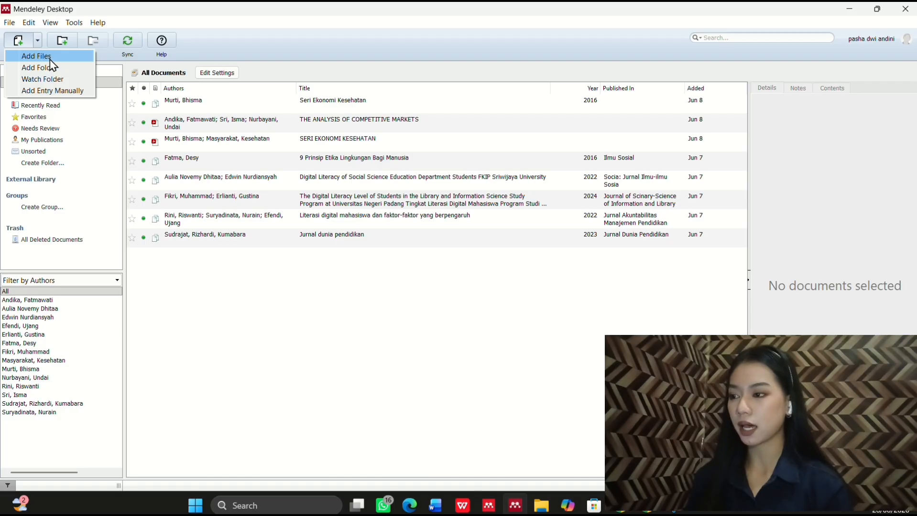
left_click(50, 57)
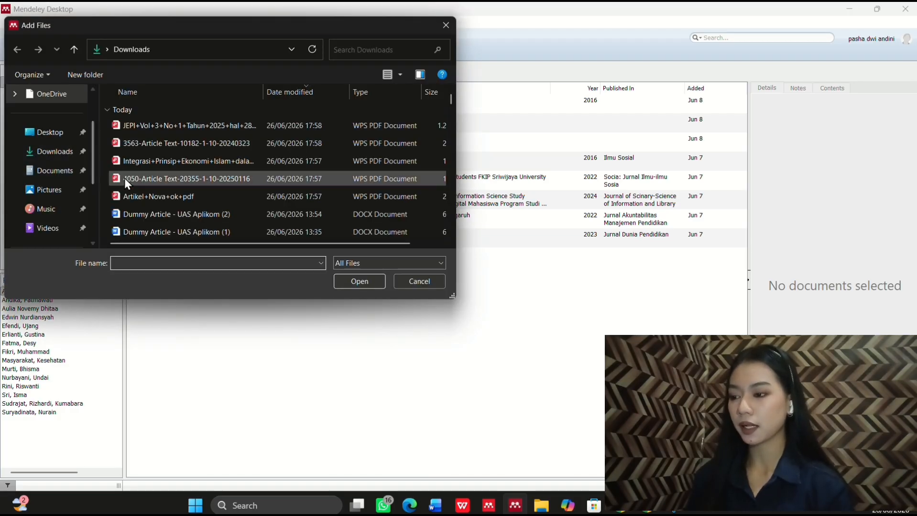
left_click(158, 194)
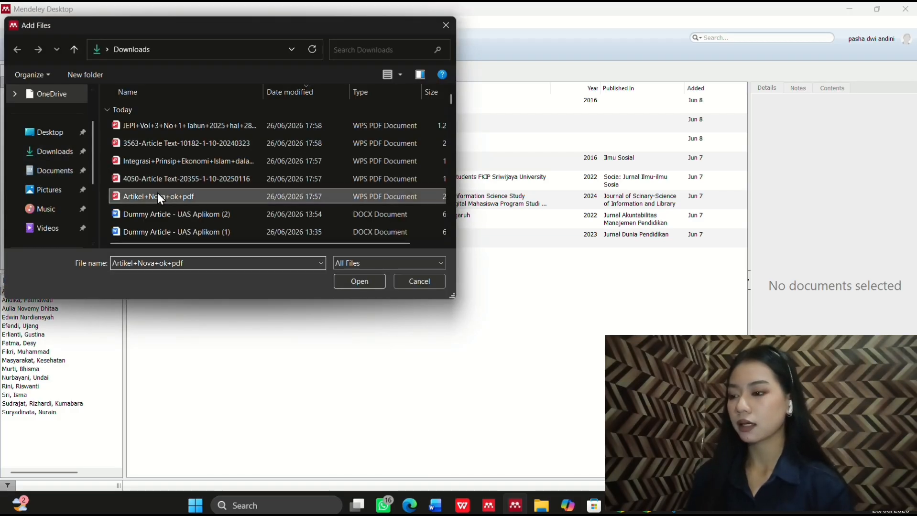
left_click(367, 280)
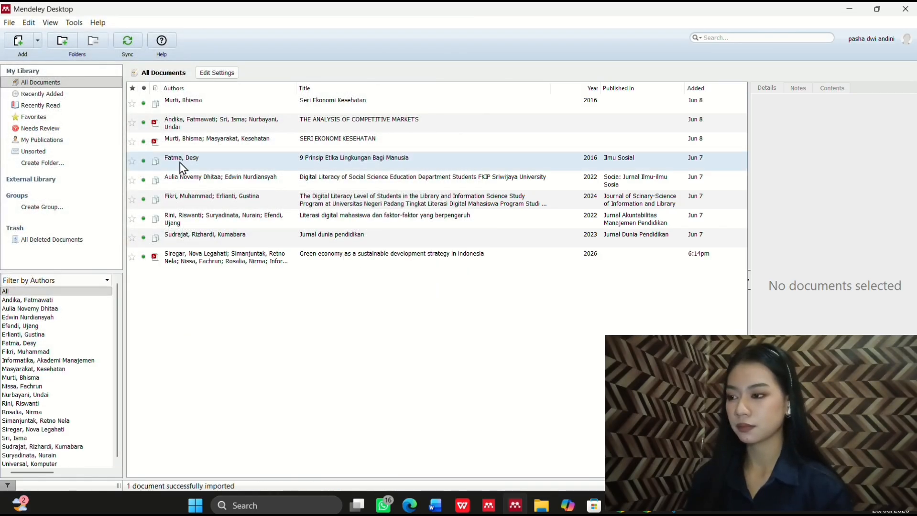
left_click(37, 41)
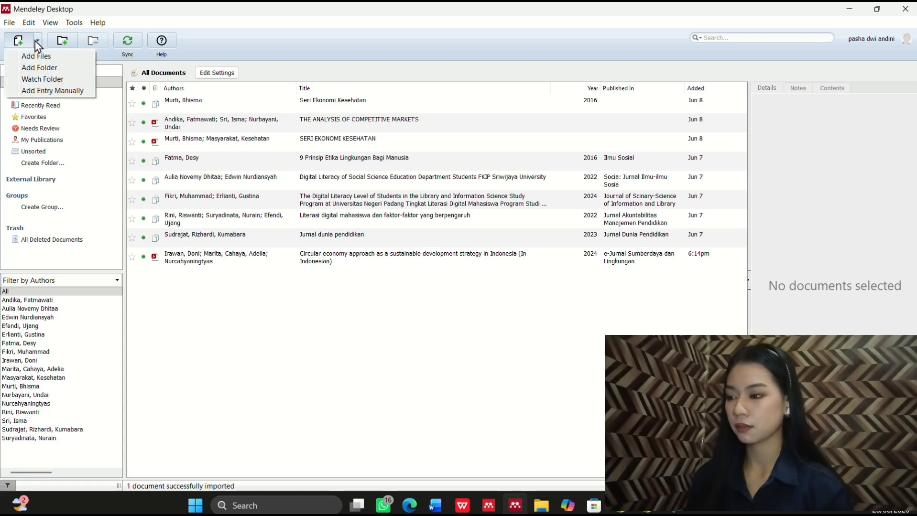
left_click(49, 56)
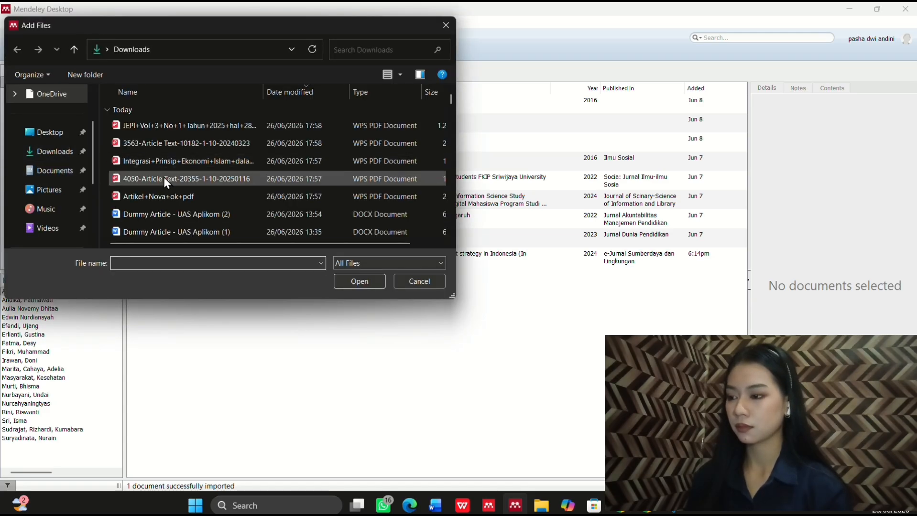
left_click(164, 178)
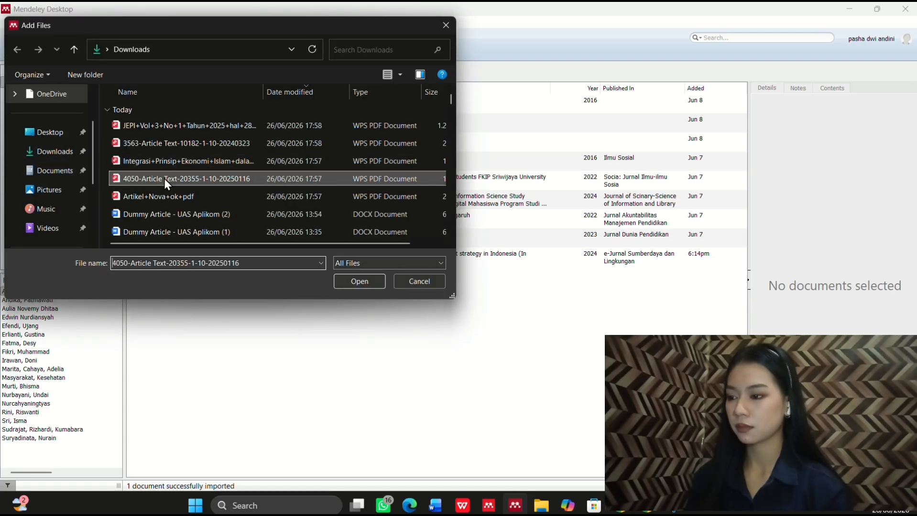
left_click(359, 282)
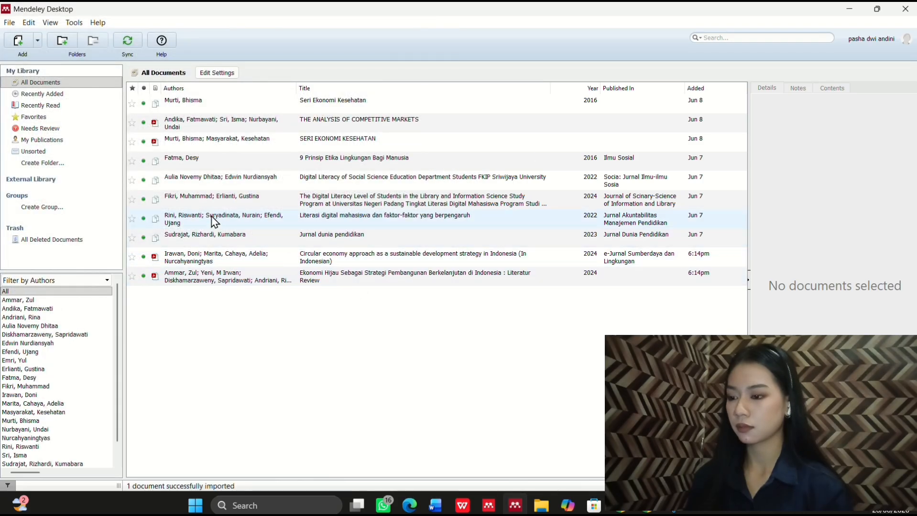
left_click(38, 41)
left_click(45, 56)
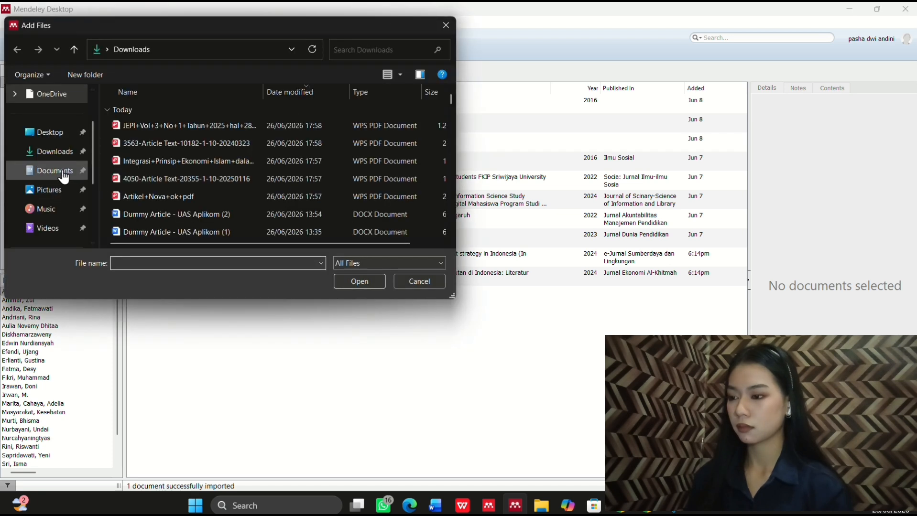
left_click(188, 167)
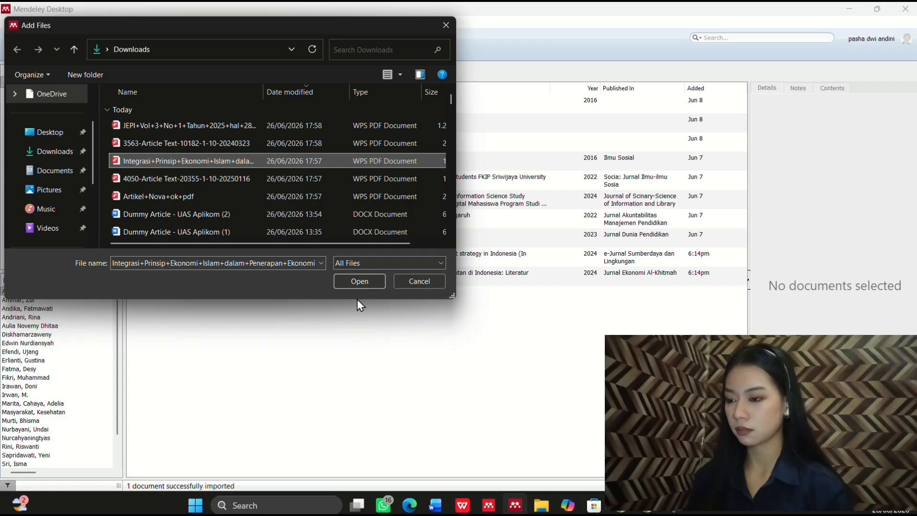
left_click(361, 283)
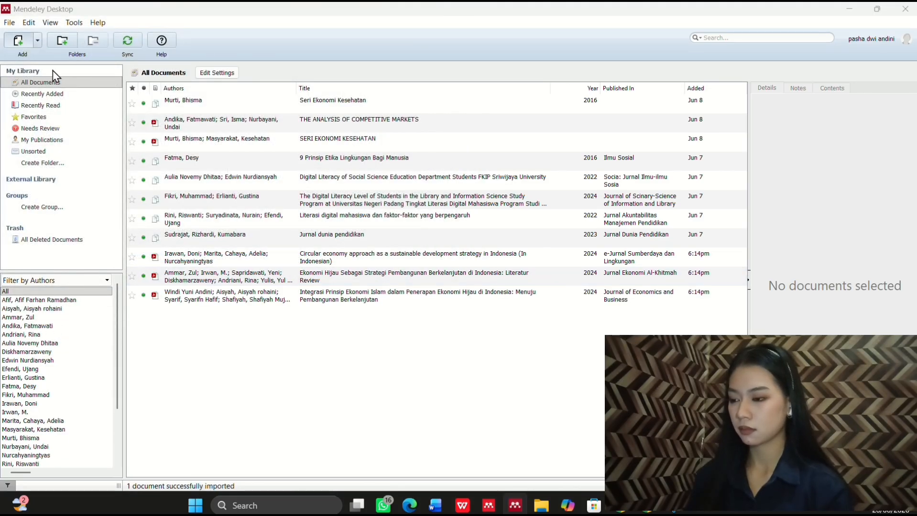
left_click(29, 40)
left_click(182, 144)
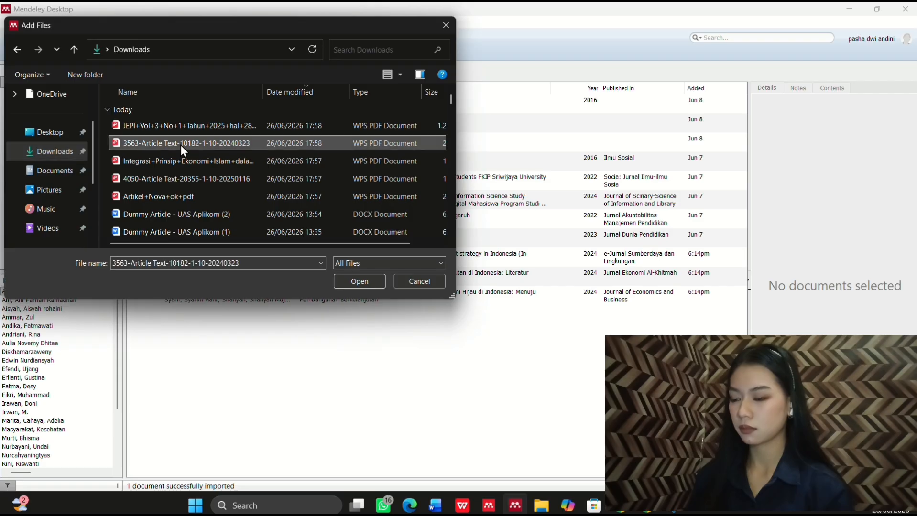
left_click(372, 281)
left_click(39, 42)
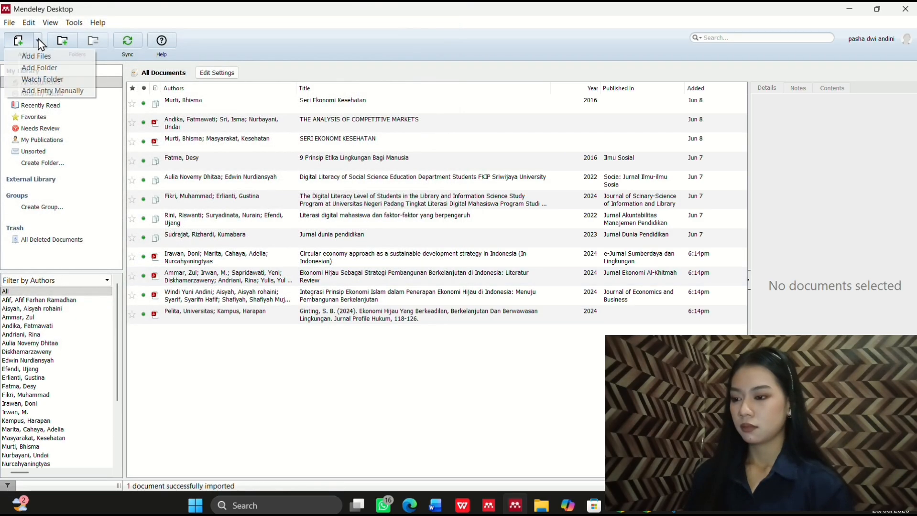
left_click(48, 56)
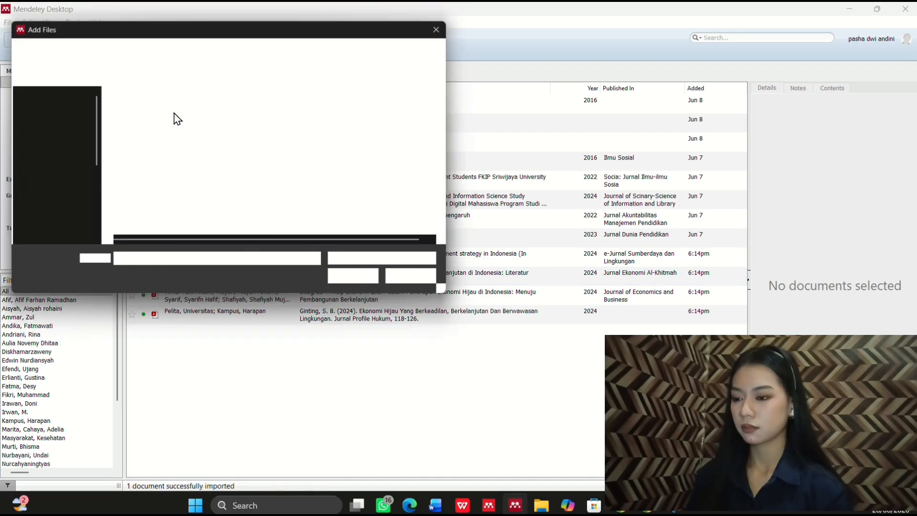
left_click(192, 127)
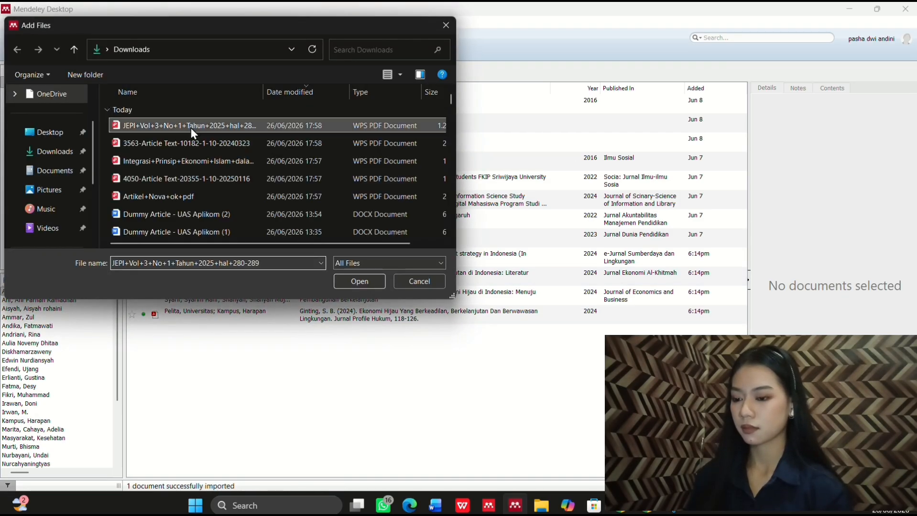
left_click(371, 279)
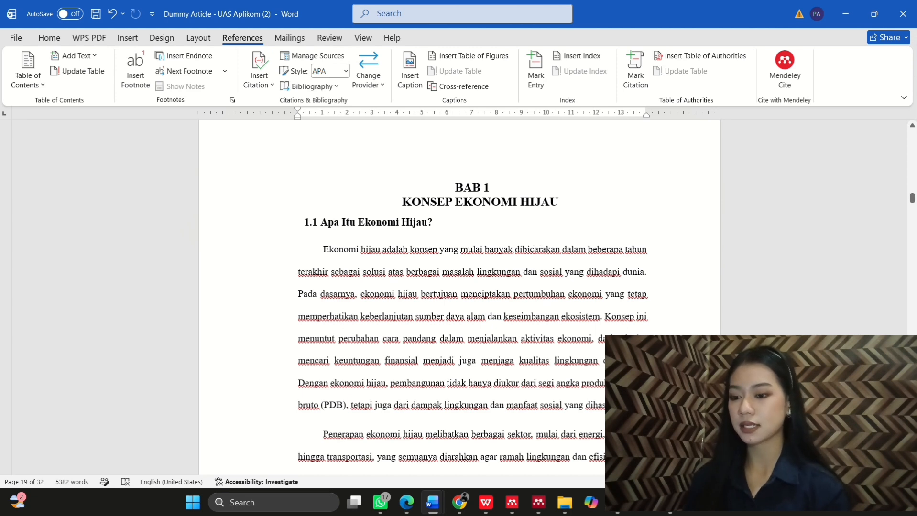
Step: Paste a sentence after 'dihasilkan.' and cite Seri Ekonomi Kesehatan there via Mendeley Cite
left_click(646, 272)
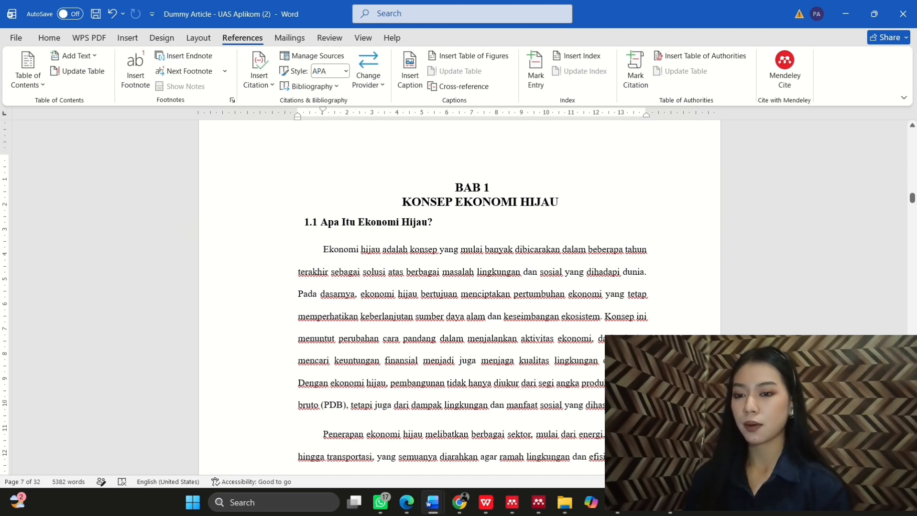
type("Konsep ekonomi hijau menjadi salah satu pendekatan utama dalam pembangunan berkelanjutan karena mampu menyeimbangkan pertumbuhan ekonomi dengan pelestarian lingkungan dan kesejahteraan sosial")
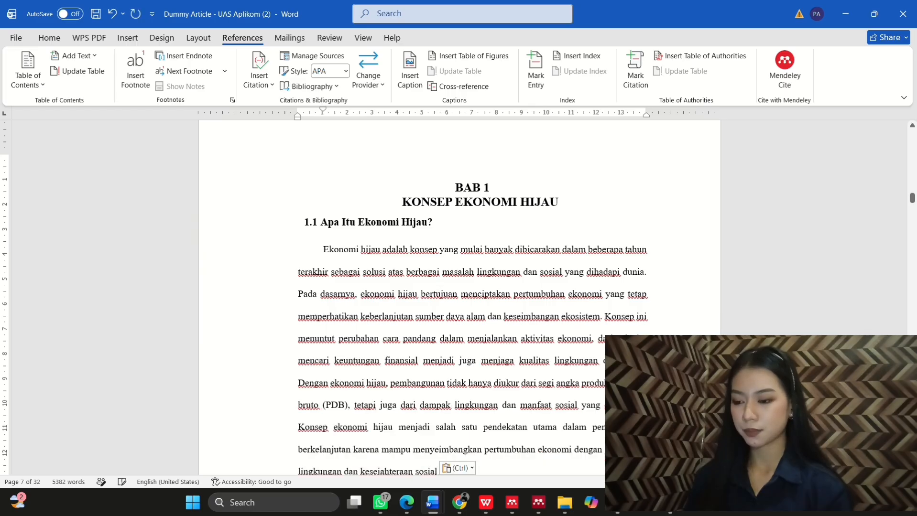
scroll(452, 393, "down", 2)
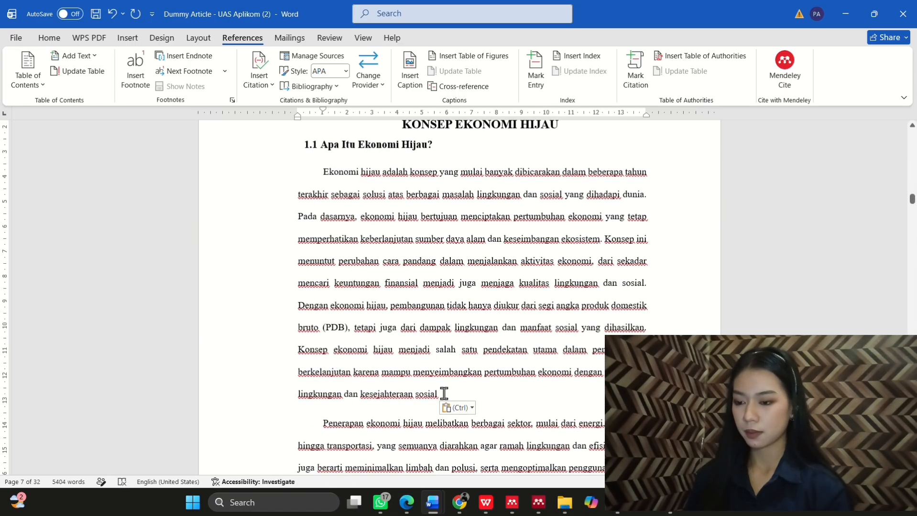
type(".")
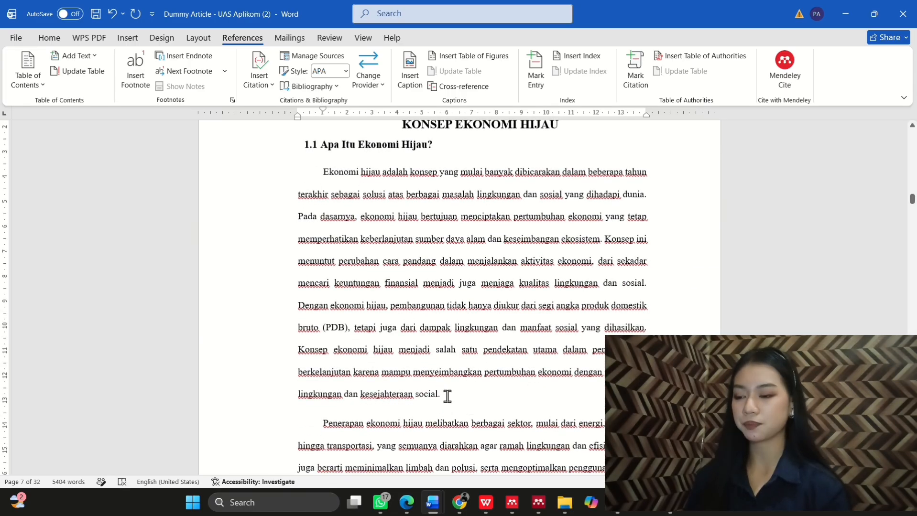
left_click(770, 65)
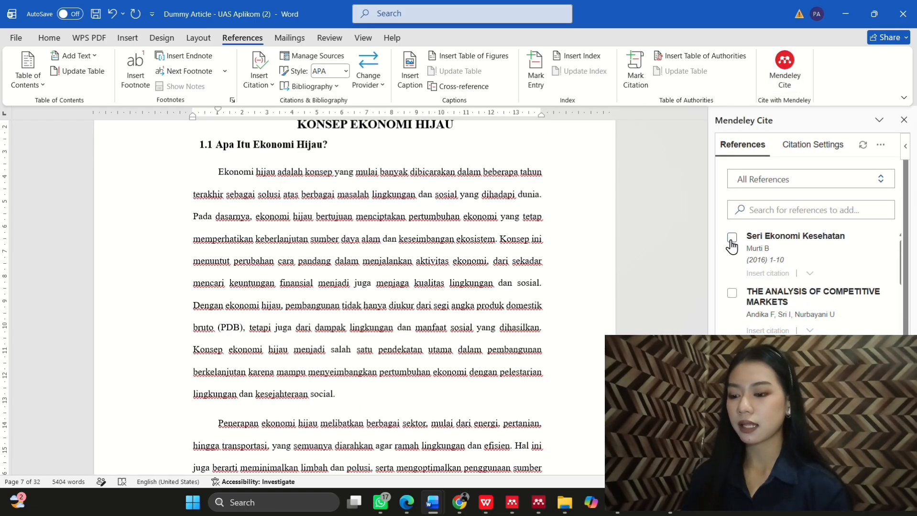
left_click(732, 239)
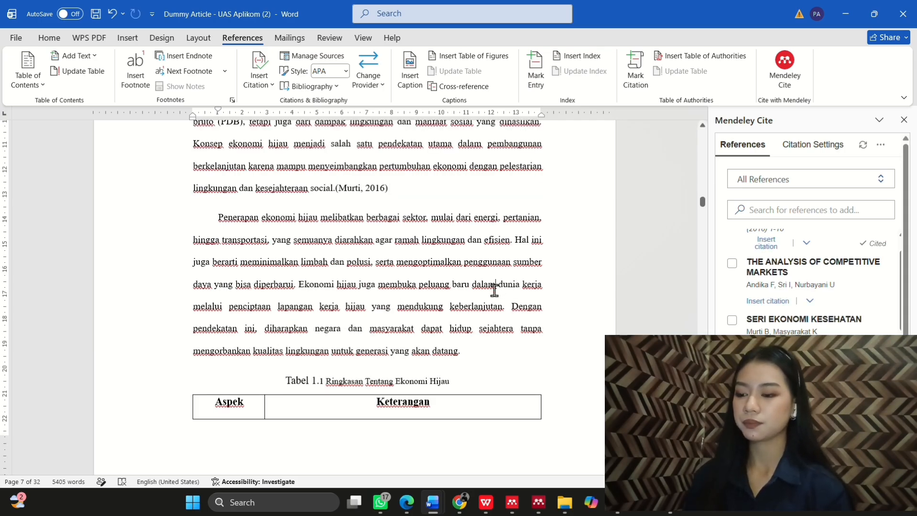
Step: Paste a sentence after 'masa depan.' and cite THE ANALYSIS OF COMPETITIVE MARKETS after it
scroll(494, 289, "up", 2)
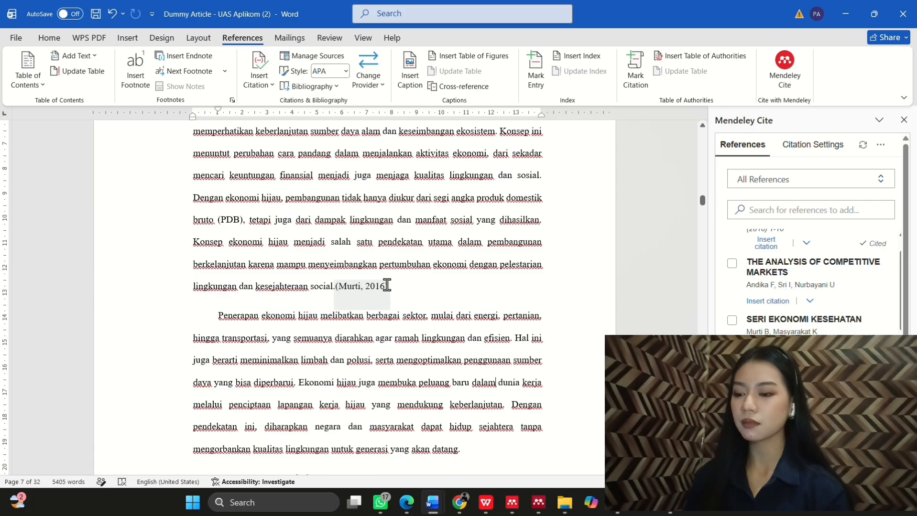
scroll(409, 285, "up", 3)
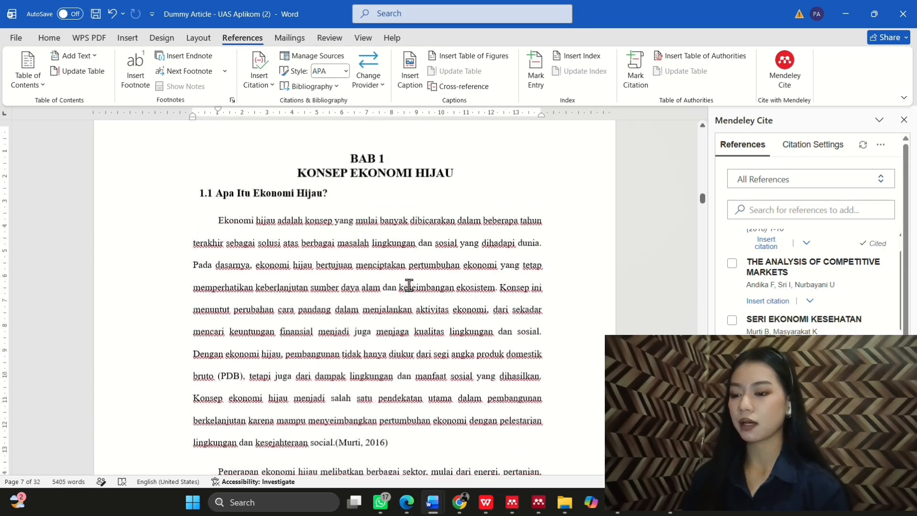
scroll(409, 285, "up", 1)
scroll(408, 285, "down", 3)
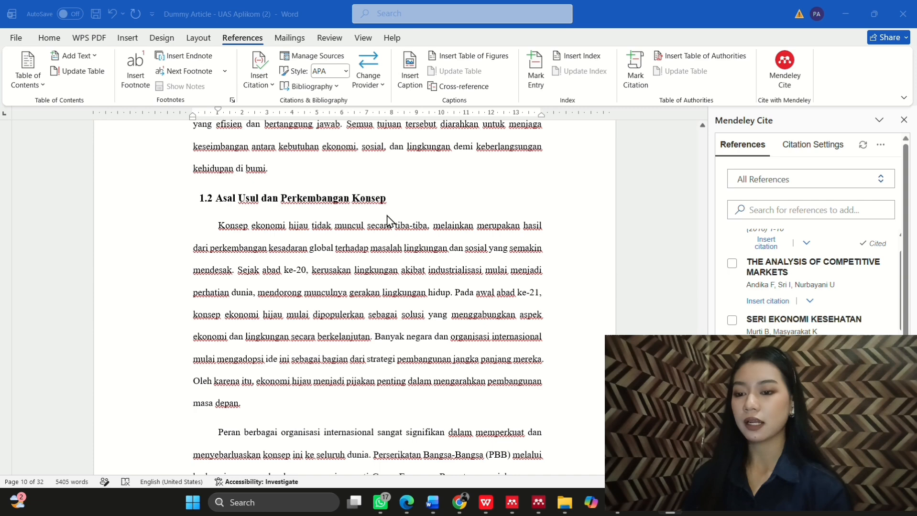
scroll(319, 324, "down", 2)
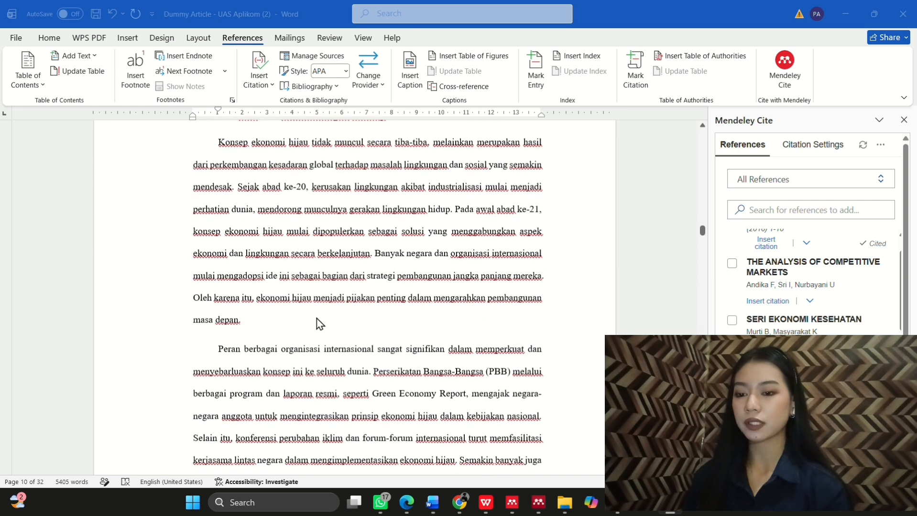
left_click(288, 332)
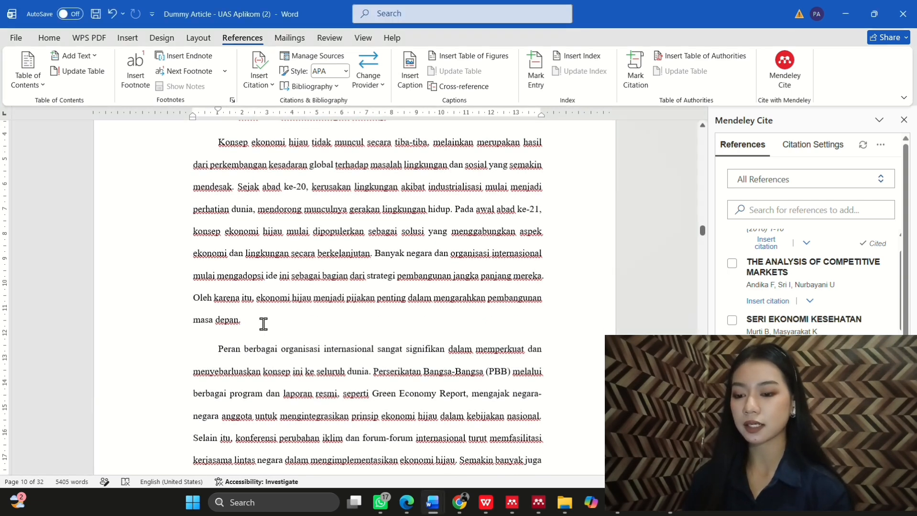
type("Perkembangan ekonomi hijau didorong oleh meningkatnya perhatian global terhadap keberlanjutan, energi terbarukan, serta ekonomi sirkular sebagai strategi pembangunan masa depan")
type(".")
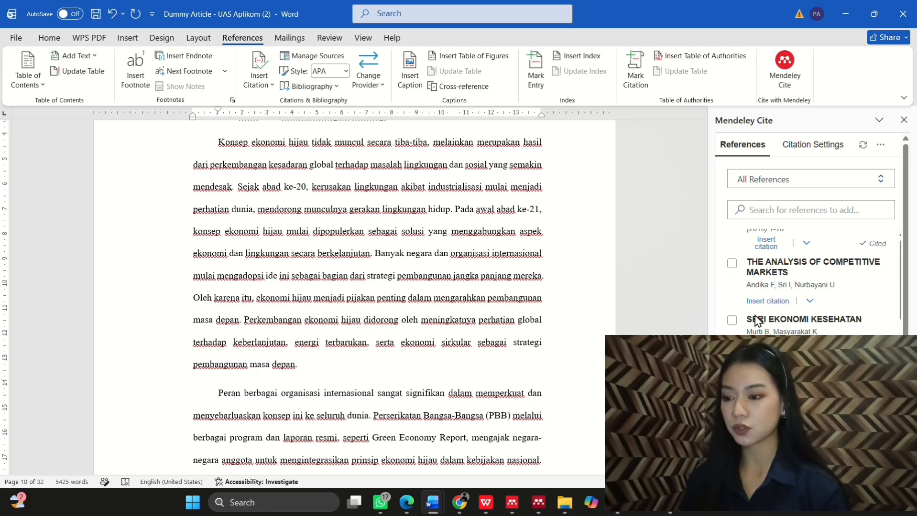
scroll(755, 318, "up", 1)
left_click(732, 295)
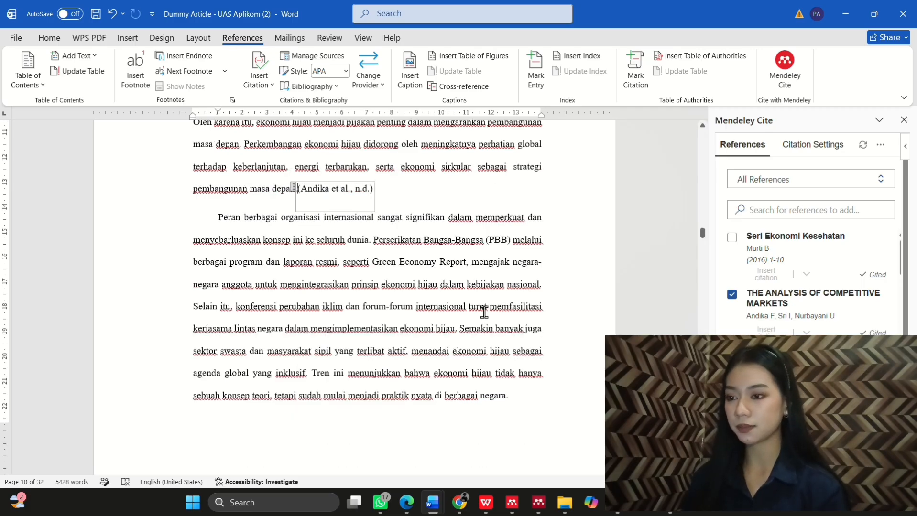
scroll(421, 304, "up", 1)
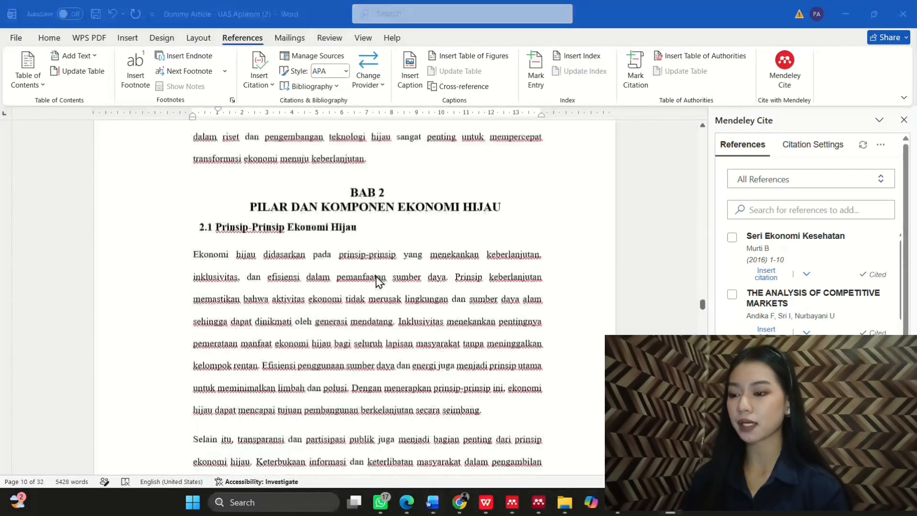
scroll(378, 281, "down", 1)
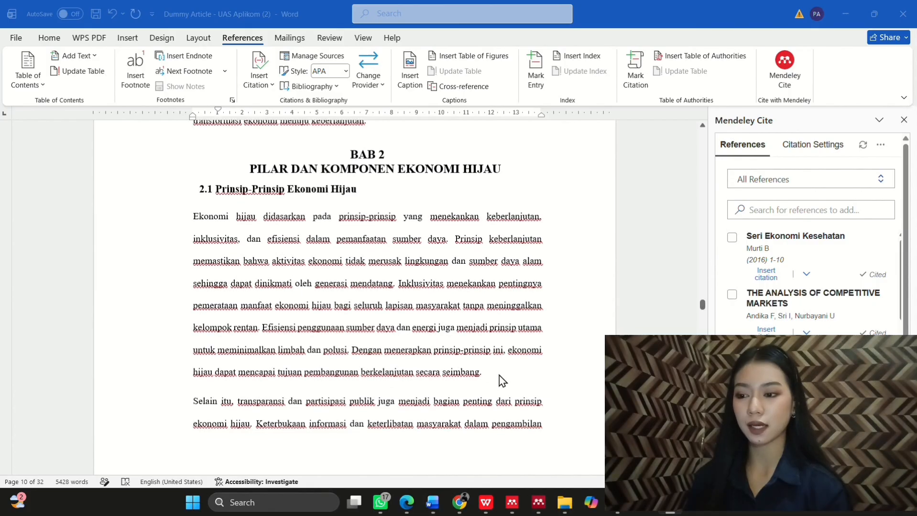
left_click(497, 375)
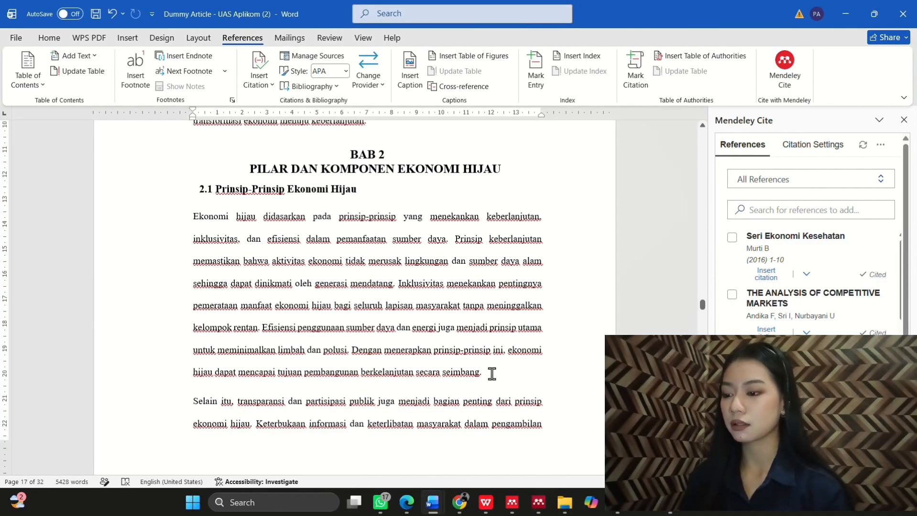
Step: Paste a new sentence after 'seimbang.' in section 2.1, then scroll toward chapter 3
type("enerapan ekonomi hijau juga terbukti mampu meningkatkan daya saing ekonomi sekaligus menciptakan peluang kerja baru melalui pengembangan sektor-sektor ramah lingkungan.")
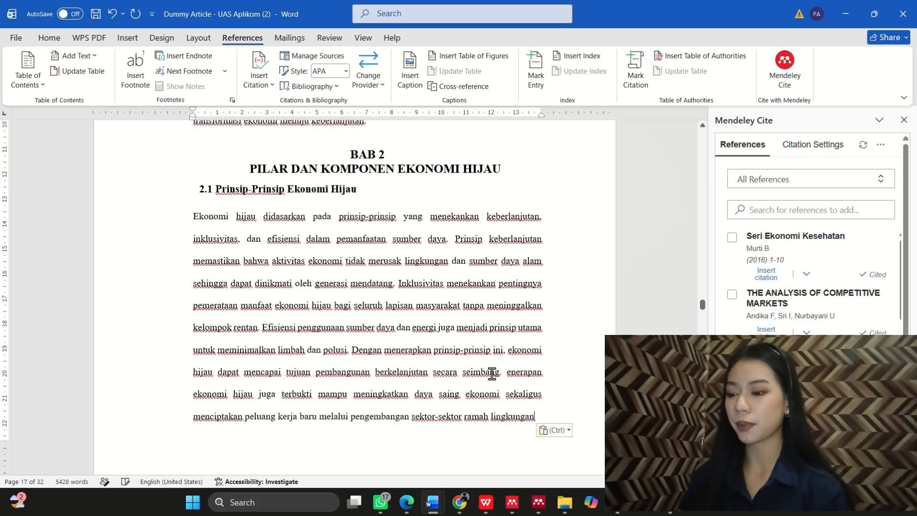
scroll(491, 371, "down", 1)
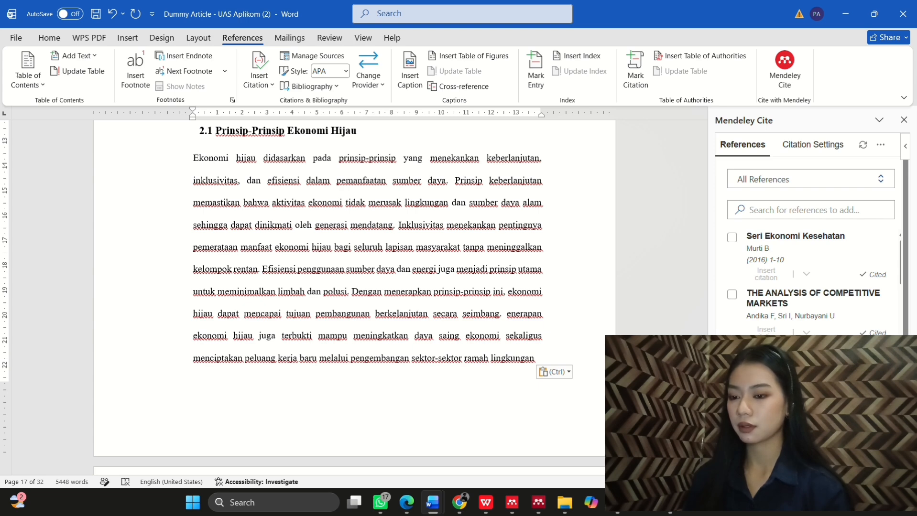
scroll(522, 361, "up", 2)
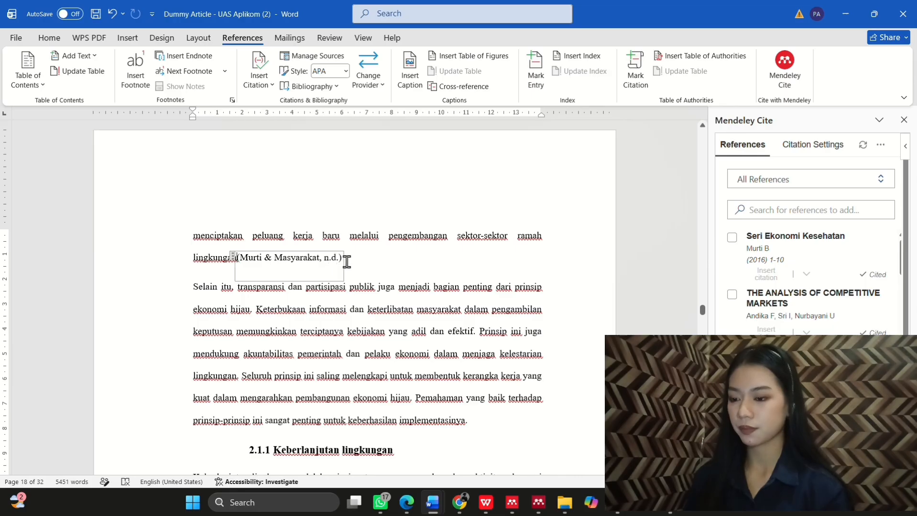
scroll(368, 328, "down", 12)
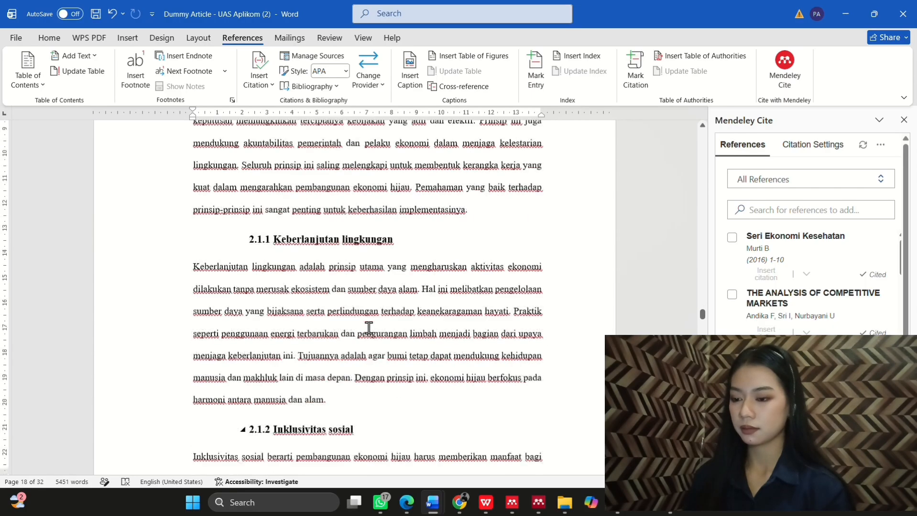
scroll(368, 328, "down", 10)
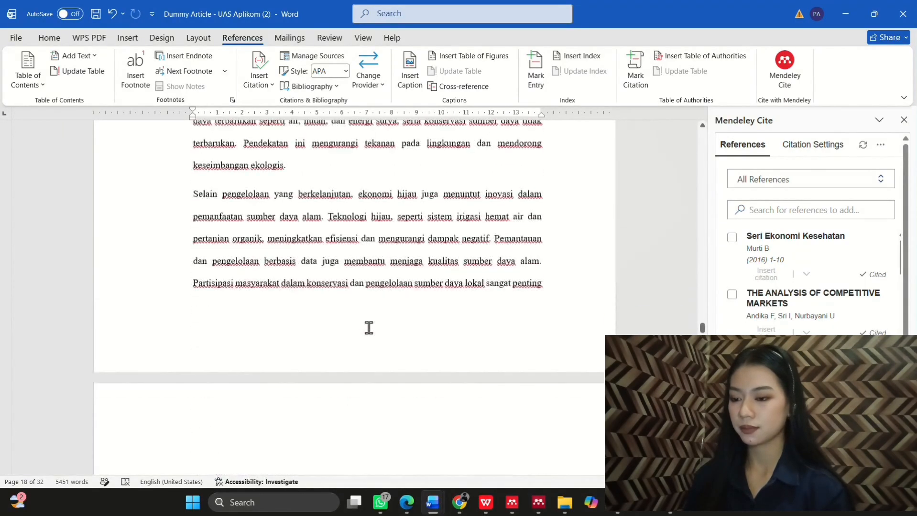
scroll(368, 328, "down", 10)
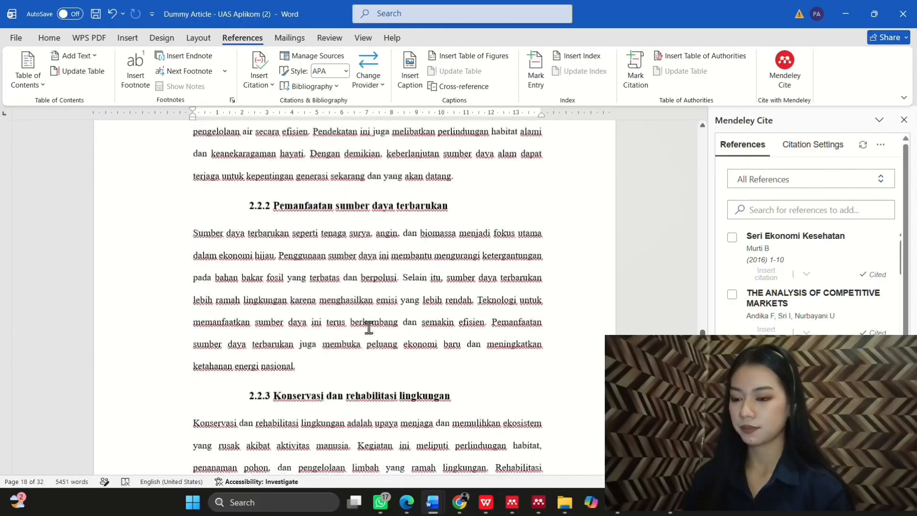
scroll(369, 328, "down", 10)
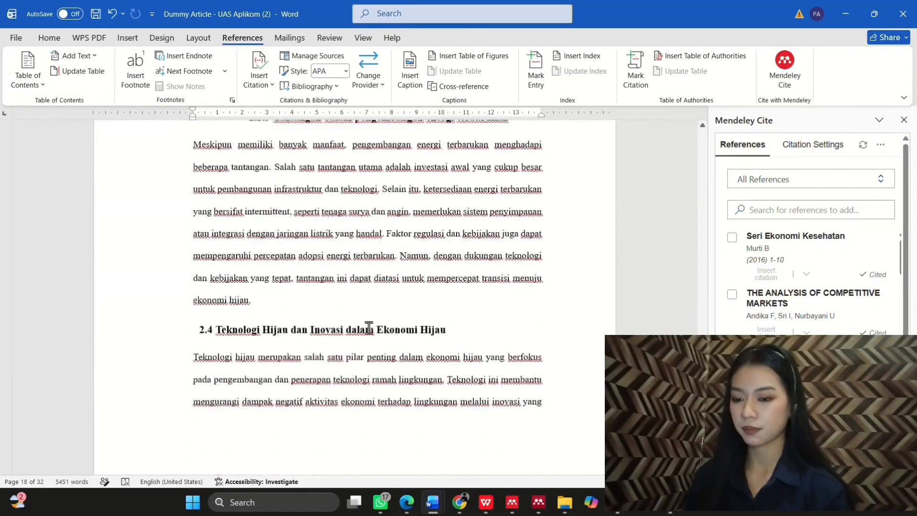
scroll(369, 328, "down", 10)
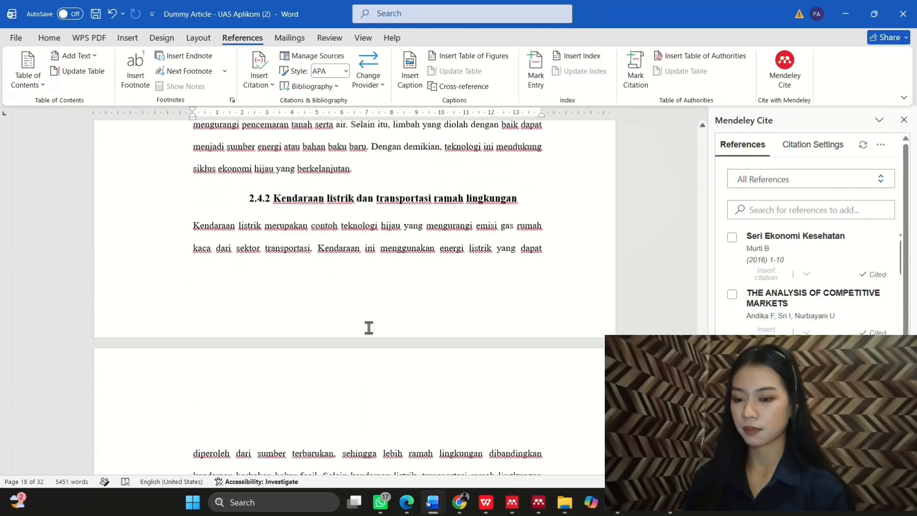
scroll(369, 328, "up", 5)
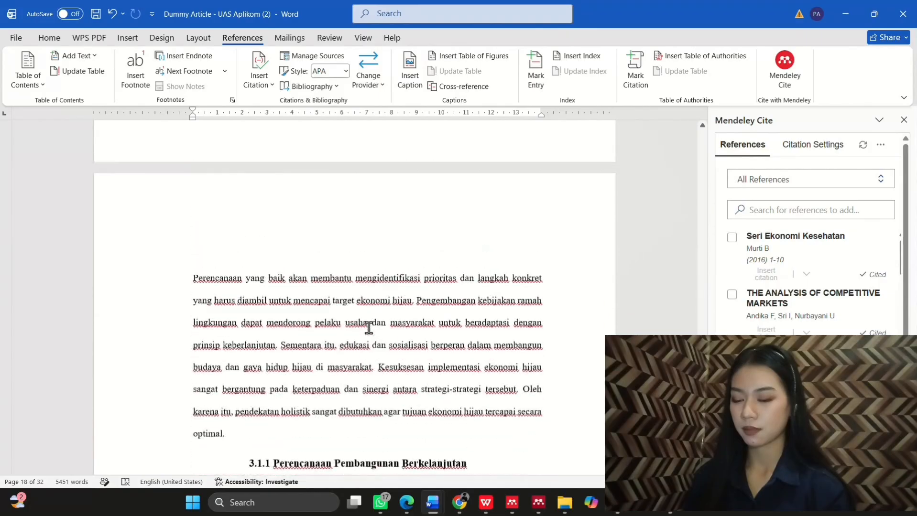
scroll(369, 328, "up", 3)
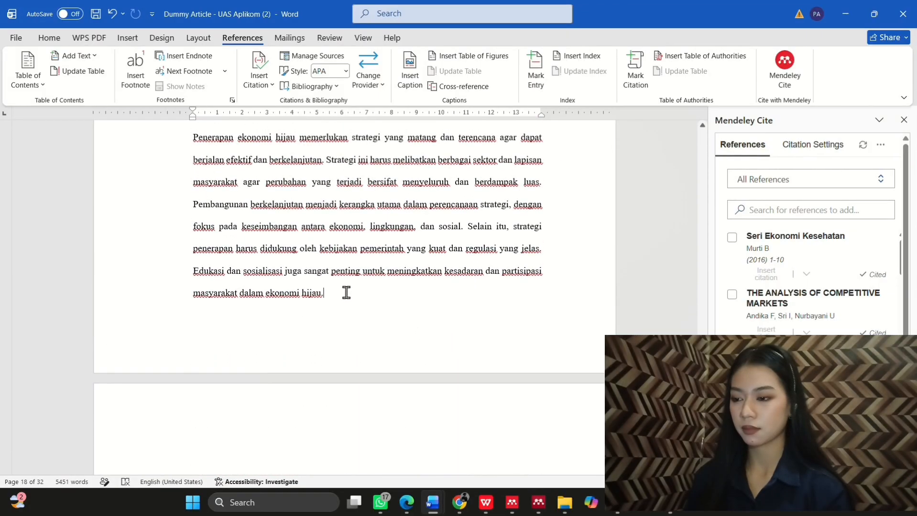
Step: Paste a sentence after 'hijau.' and insert a SERI EKONOMI KESEHATAN citation
left_click(346, 293)
left_click(399, 17)
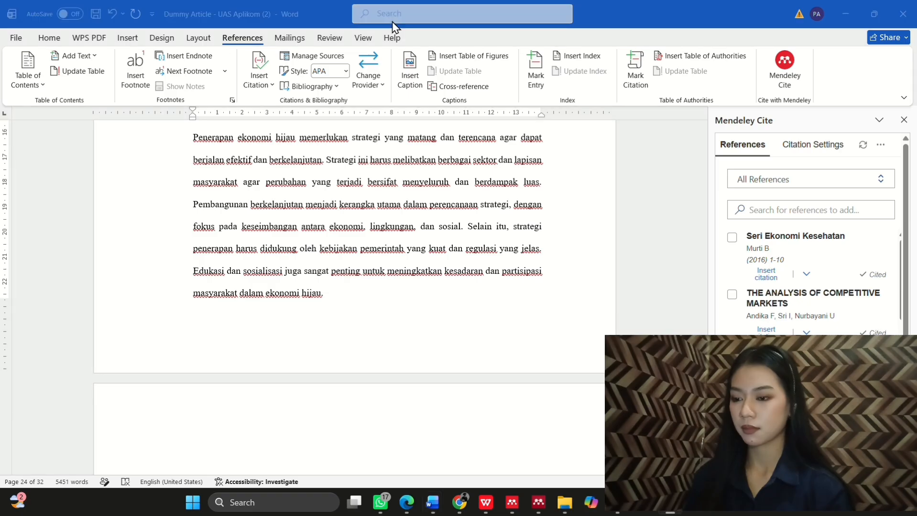
left_click(351, 297)
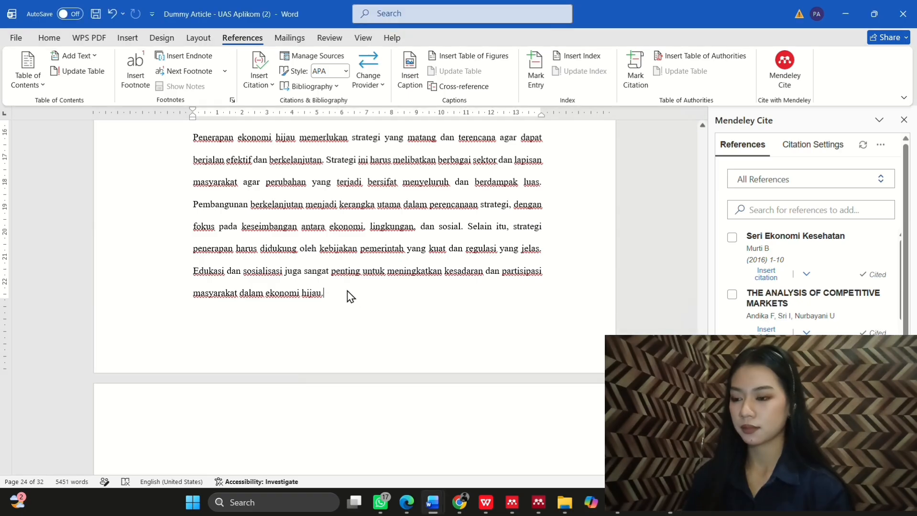
type("Pemanfaatan energi terbarukan merupakan salah satu strategi utama dalam menekan emisi karbon dan mempercepat transisi menuju pembangunan berkelanjutan")
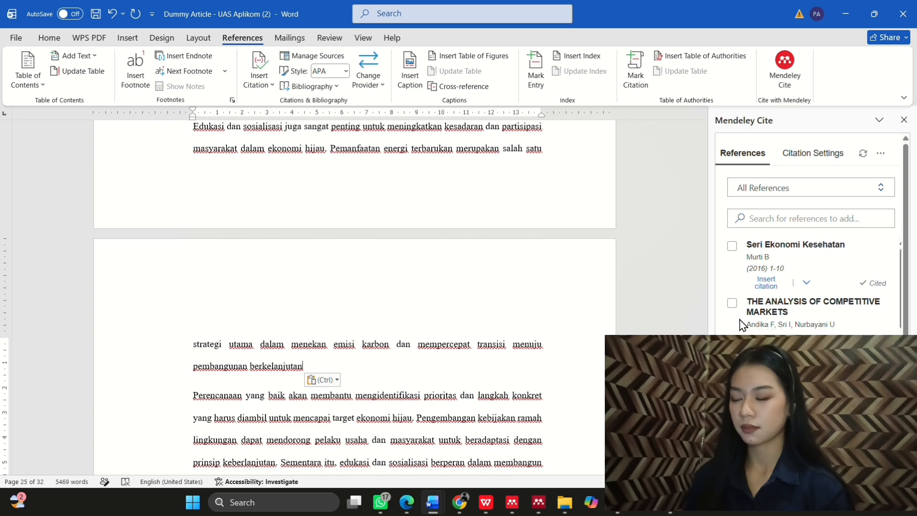
scroll(741, 325, "down", 1)
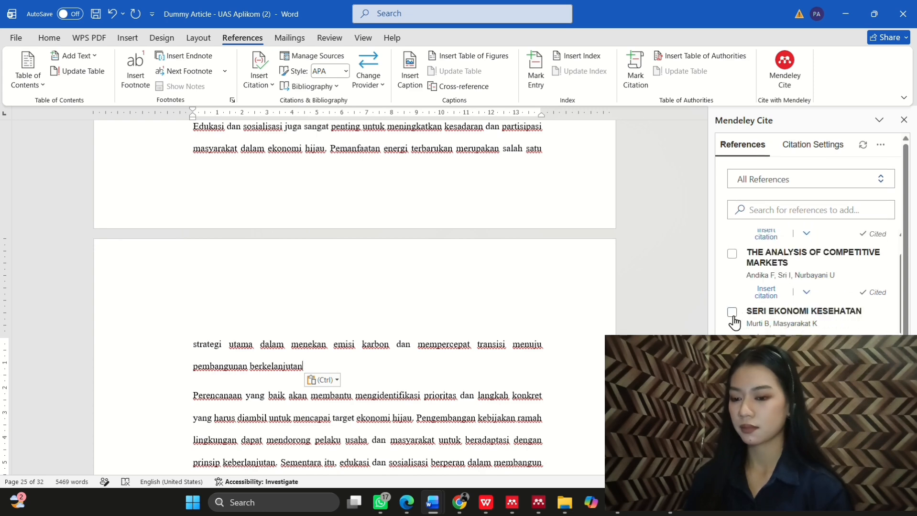
left_click(732, 312)
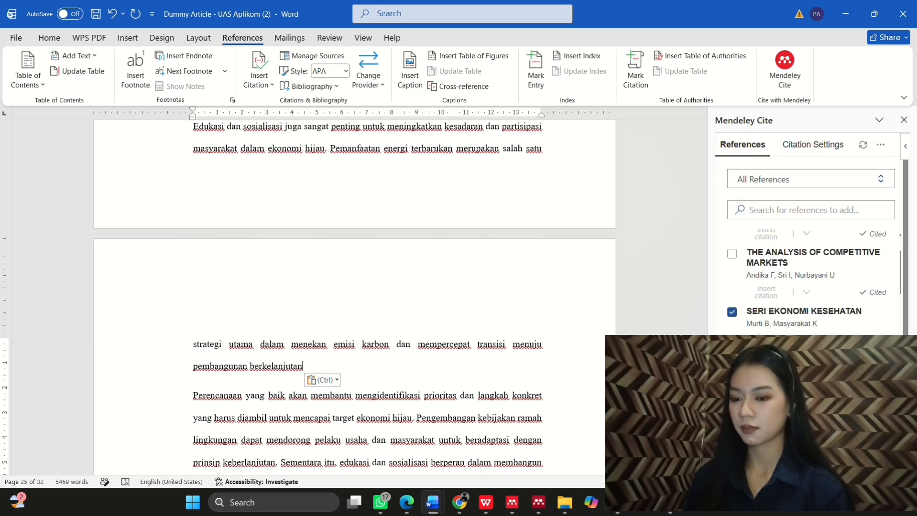
left_click(811, 452)
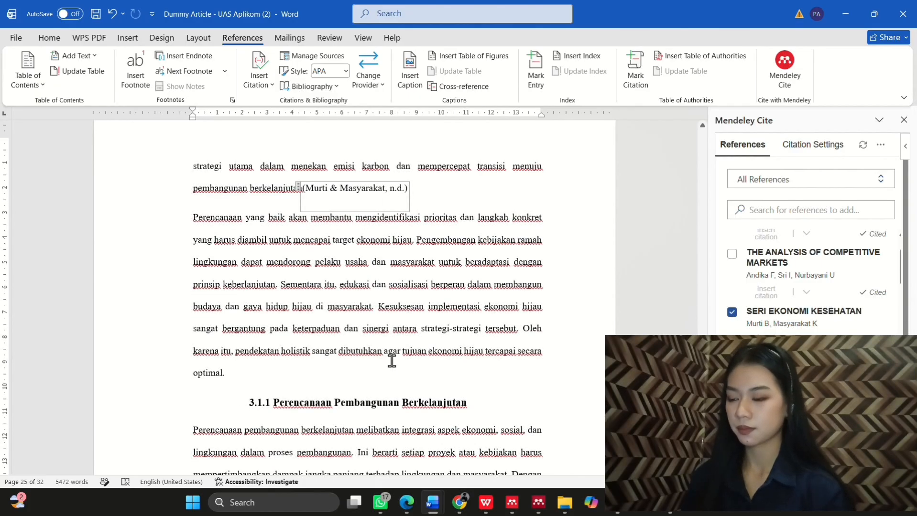
Step: Paste a sentence after 'efektif.' in section 3.3.3 and cite the 2016 source
scroll(392, 361, "down", 15)
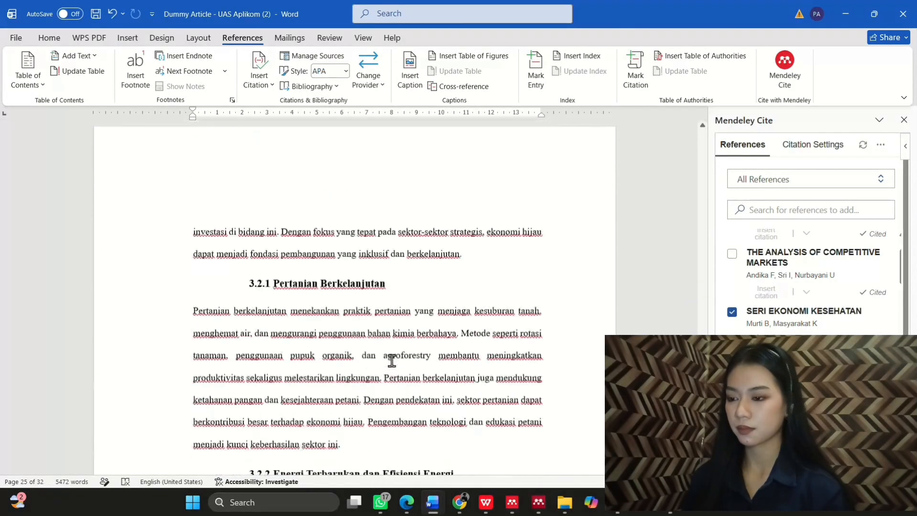
scroll(392, 361, "down", 20)
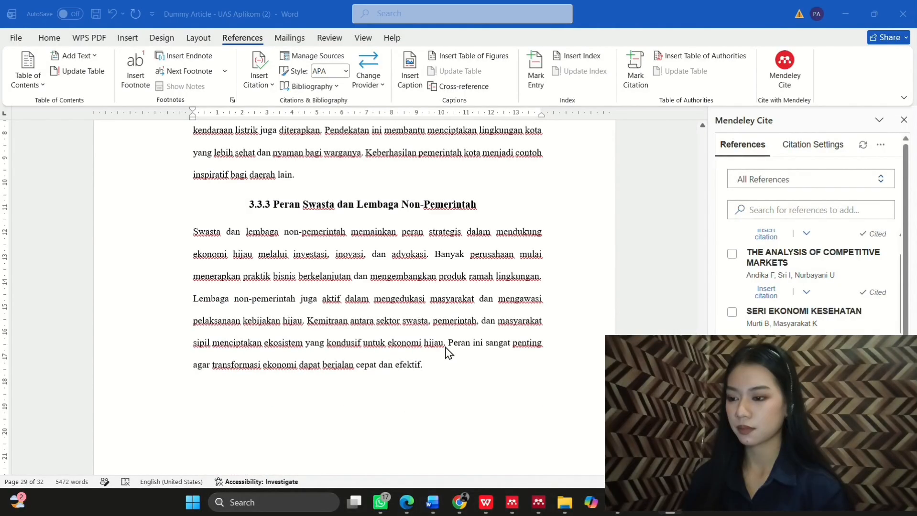
left_click(444, 367)
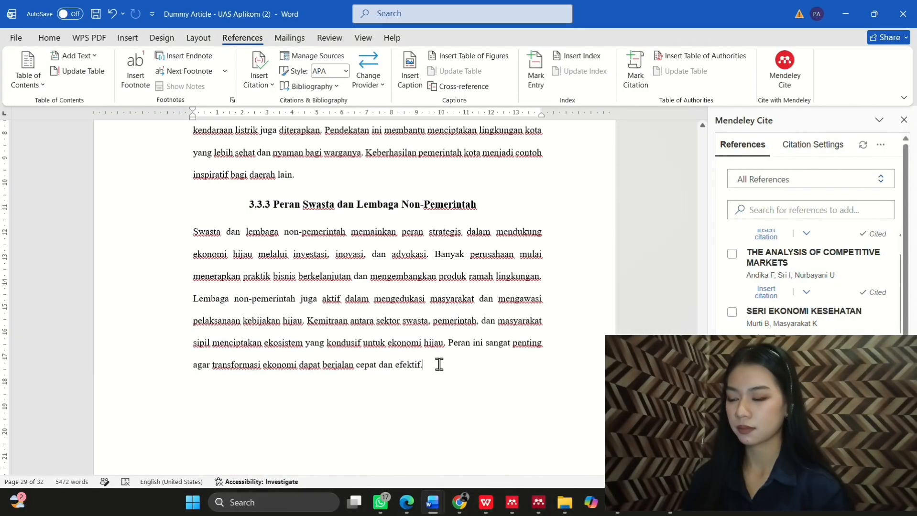
type("Implementasi ekonomi hijau memerlukan dukungan kebijakan pemerintah, kolaborasi lintas sektor, inovasi teknologi, serta partisipasi masyarakat agar proses transisi dapat berjalan secara efektif dan berkelanjutan")
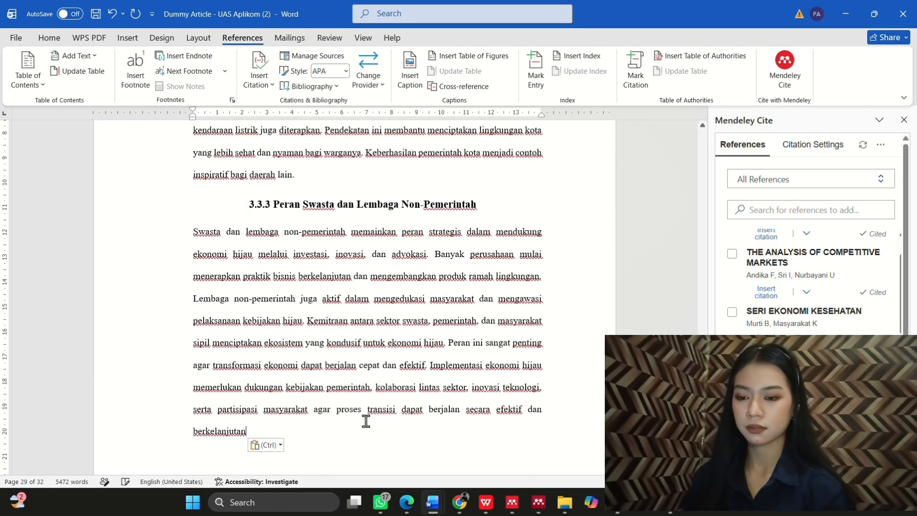
type(".")
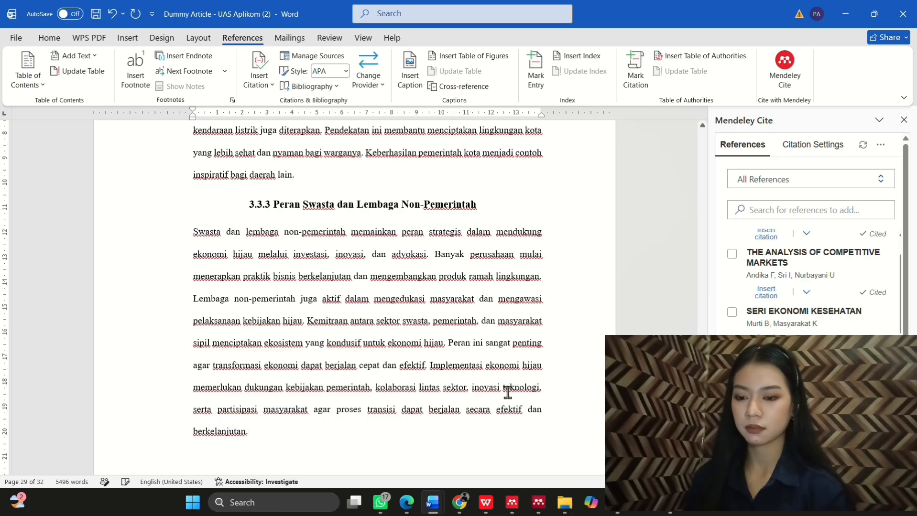
left_click(732, 361)
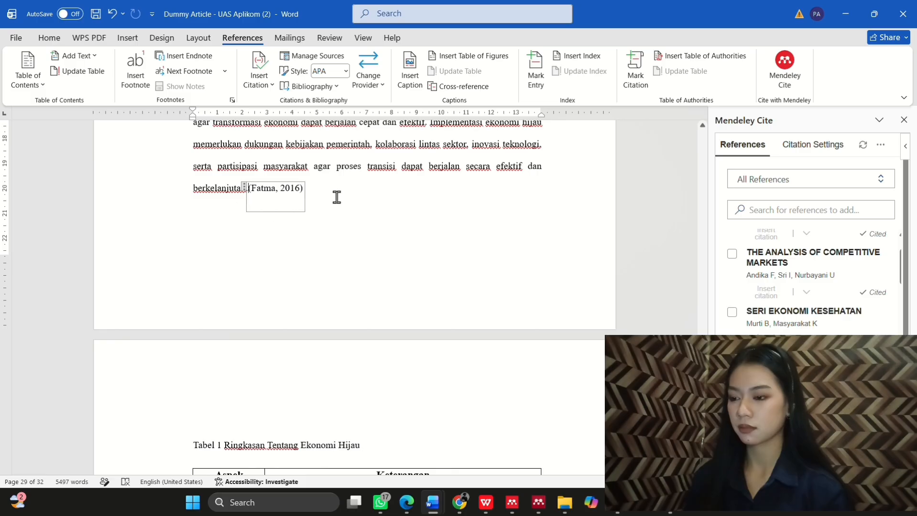
scroll(356, 215, "up", 3)
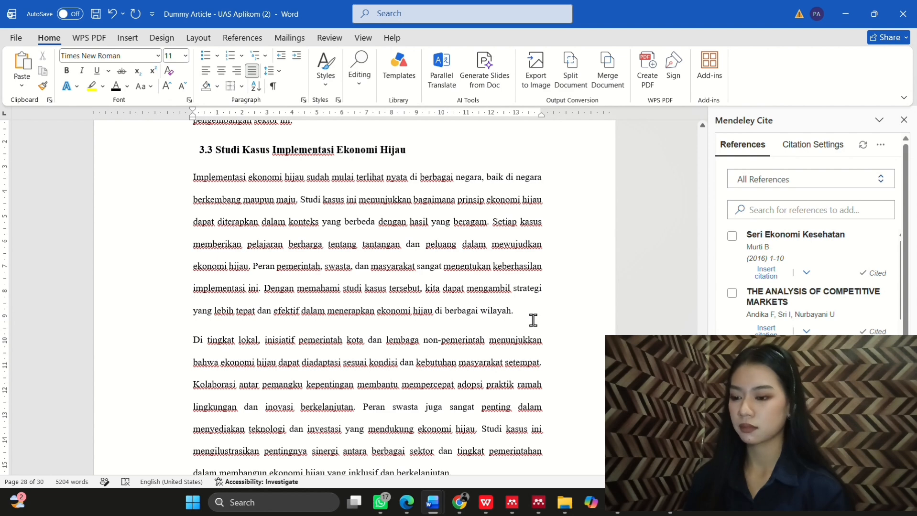
Step: Append the pasted green-economy competitiveness sentence after 'wilayah.' in section 3.3's first paragraph
left_click(533, 320)
type("Penerapan ekonomi hijau juga terbukti mampu meningkatkan daya saing ekonomi sekaligus menciptakan peluang kerja baru melalui pengembangan sektor-sektor ramah lingkungan")
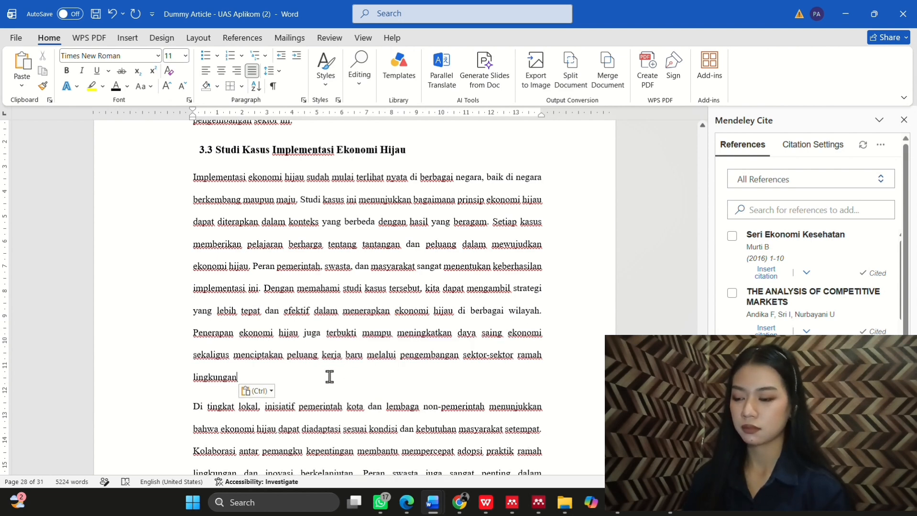
type(".")
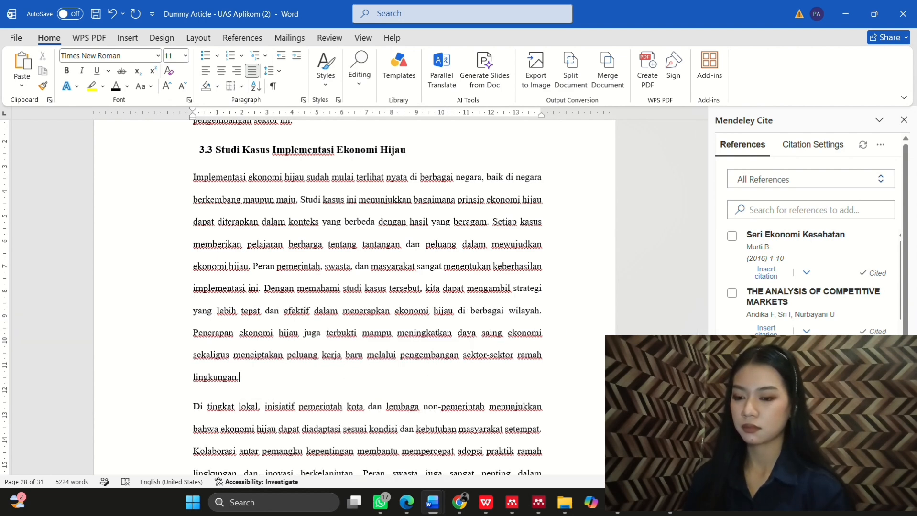
scroll(813, 282, "down", 1)
scroll(812, 282, "down", 1)
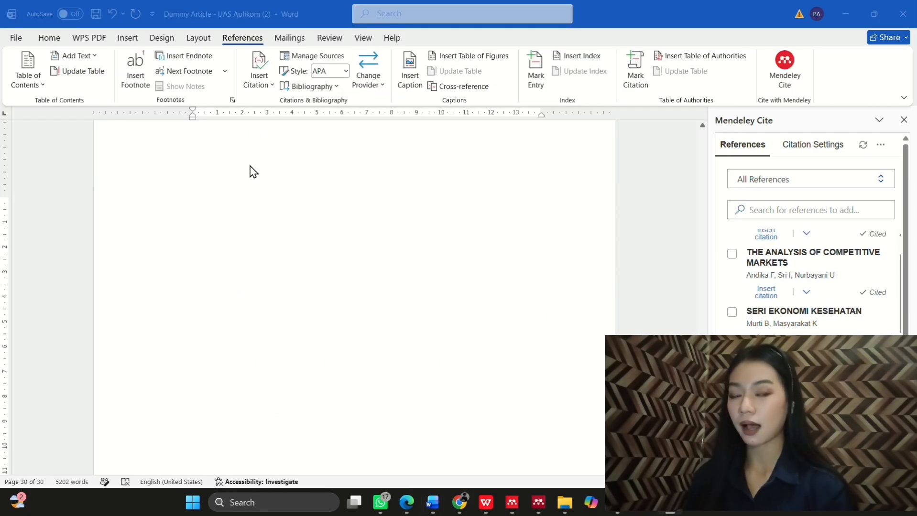
Step: Type the DAFTAR PUSTAKA heading on the final page and make it bold, 14 pt, centred
scroll(249, 169, "up", 2)
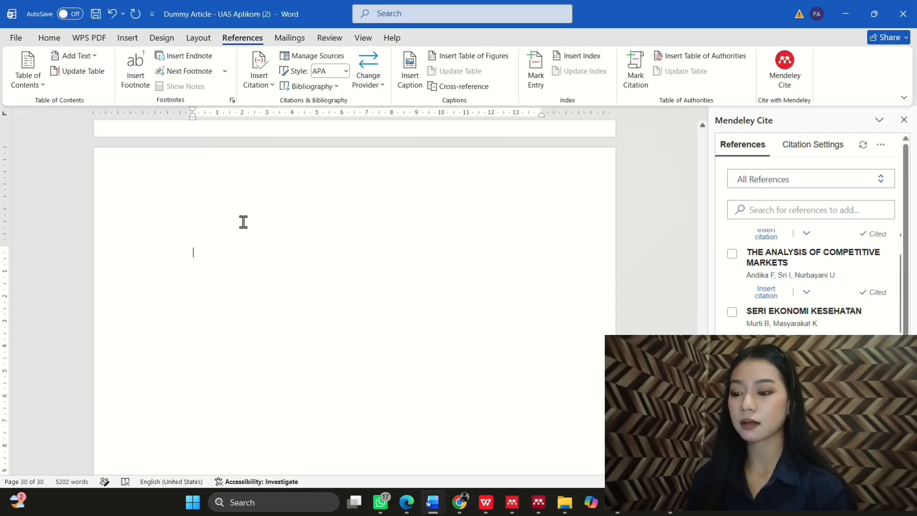
type("DAFTAR PU")
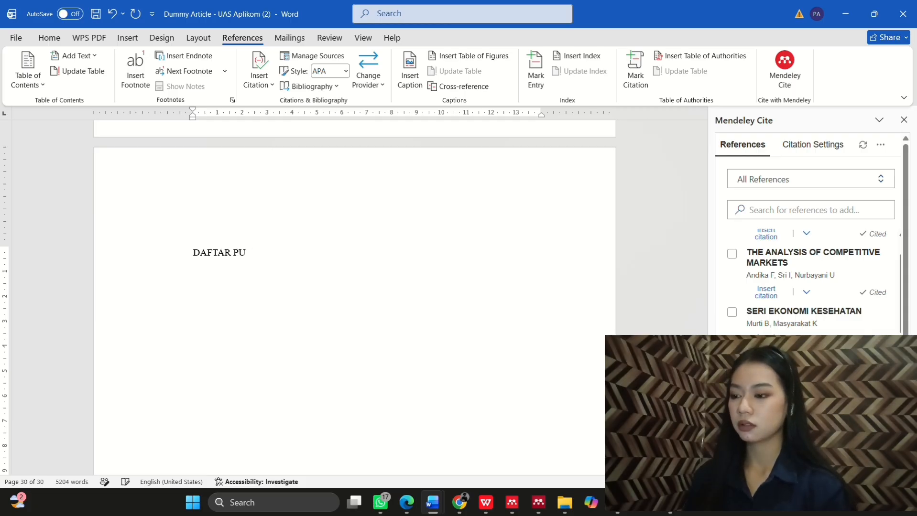
type("STAKA")
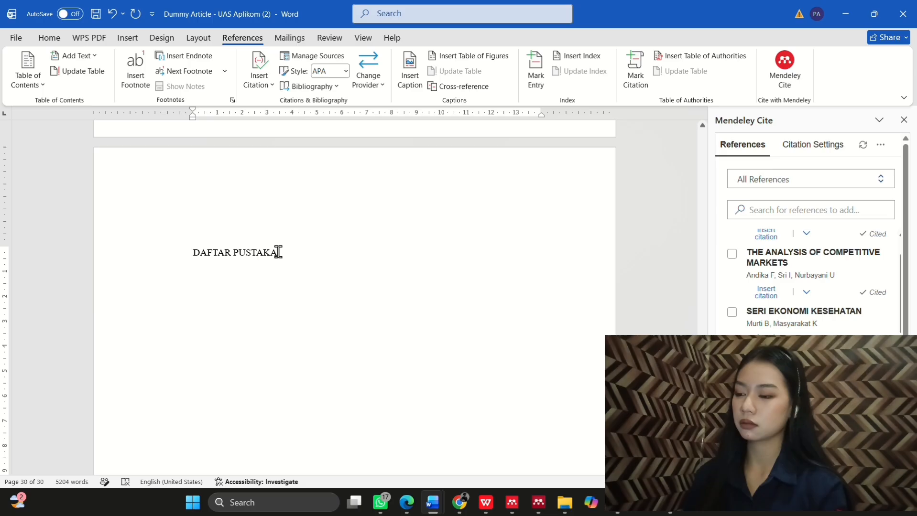
left_click_drag(277, 252, 190, 252)
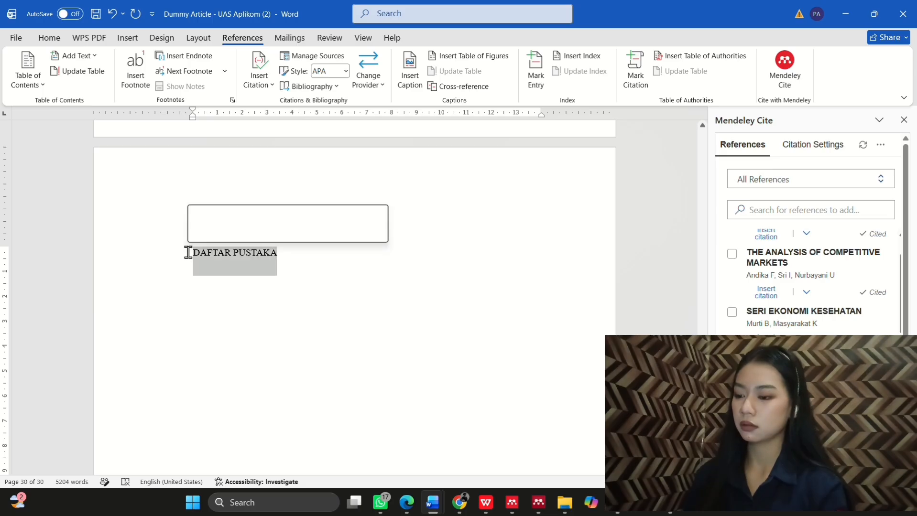
left_click(197, 233)
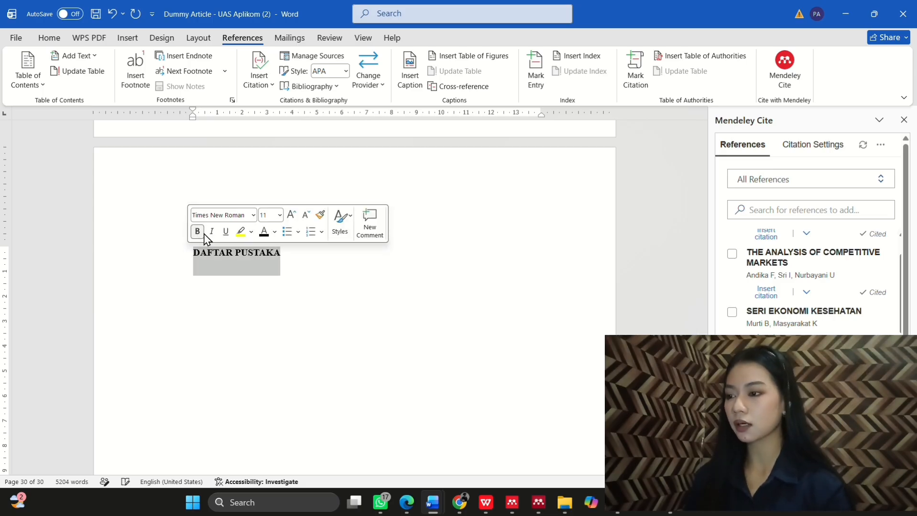
left_click(269, 215)
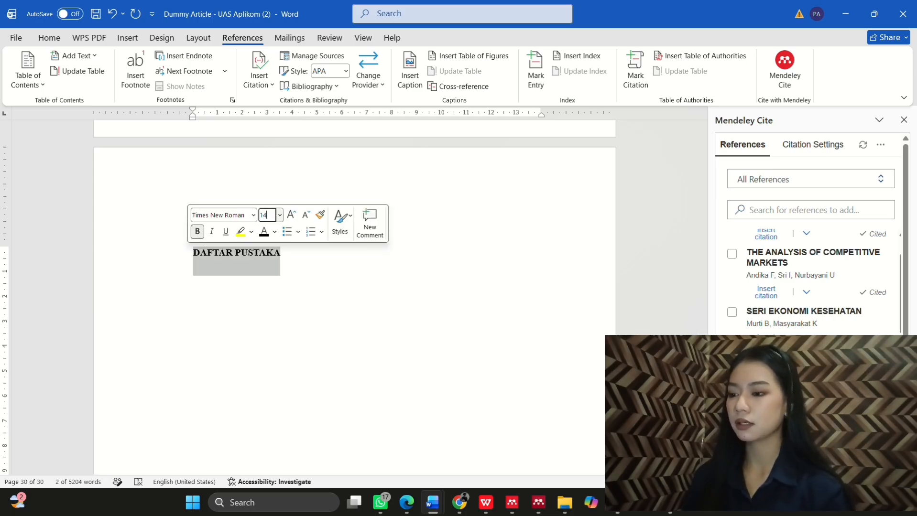
type("14")
key("Return")
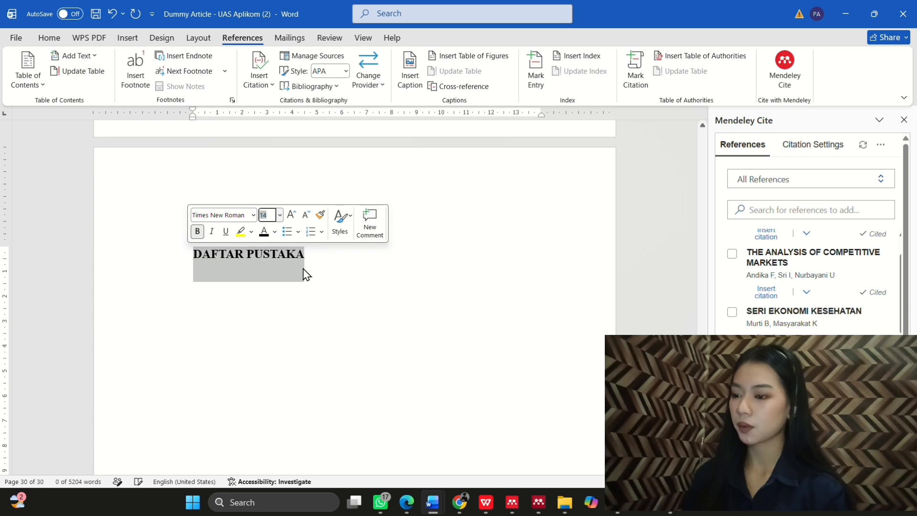
left_click(49, 38)
left_click(222, 70)
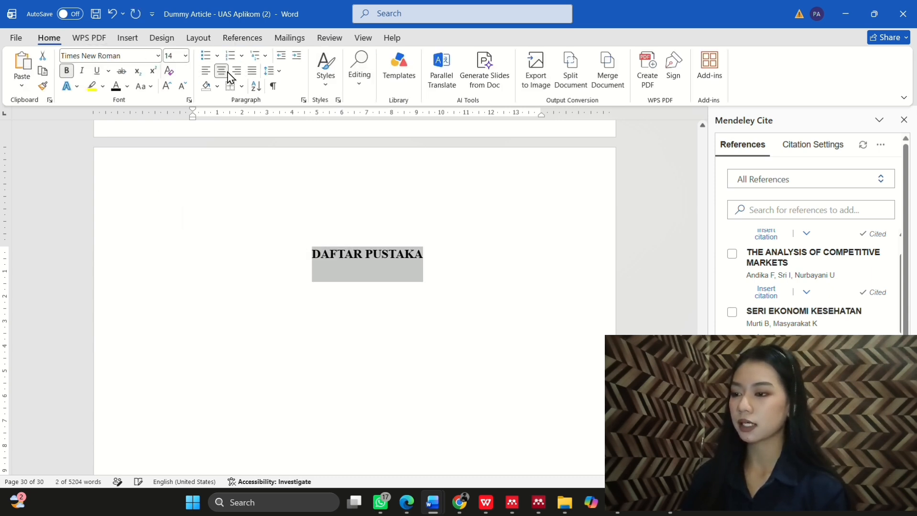
left_click(456, 248)
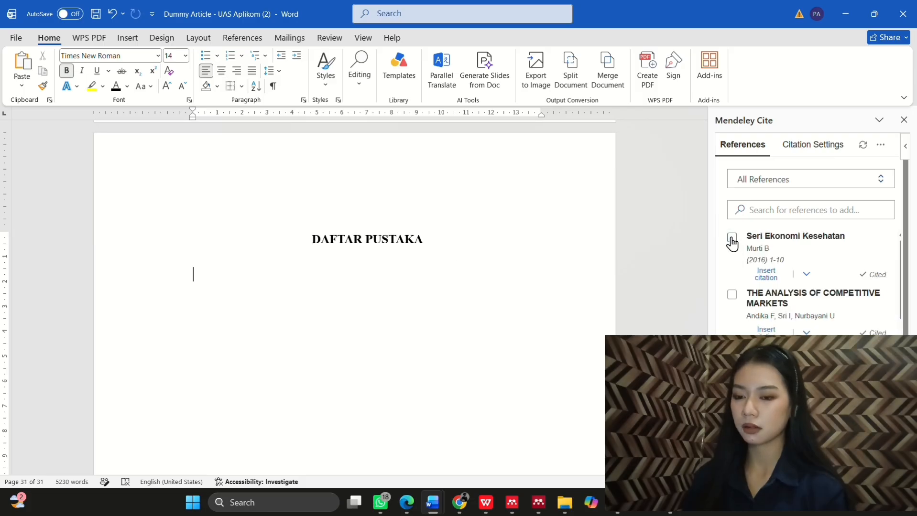
Step: Select Seri Ekonomi Kesehatan, The Analysis of Competitive Markets and SERI EKONOMI KESEHATAN, then insert the bibliography
left_click(732, 238)
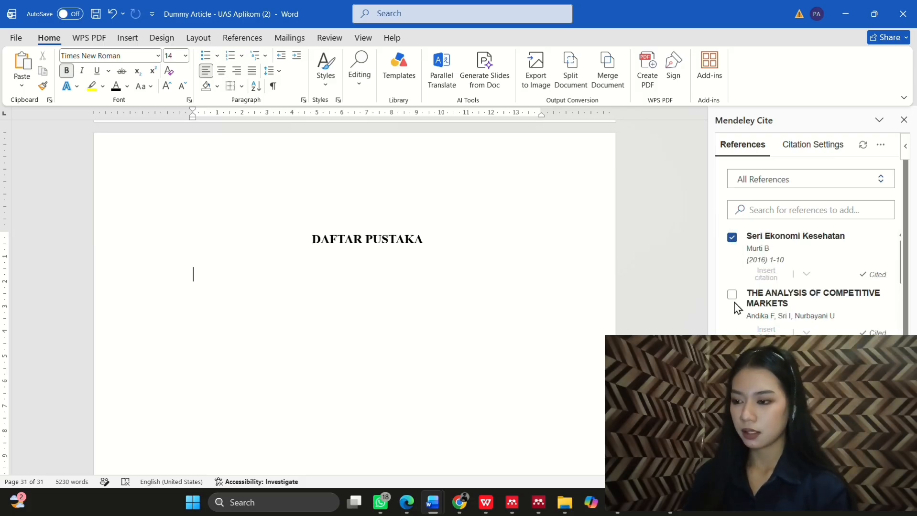
left_click(731, 276)
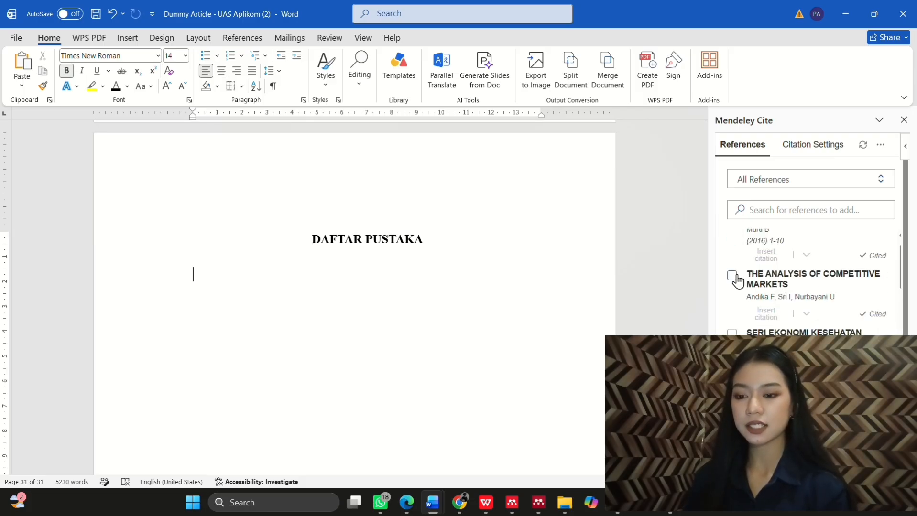
left_click(732, 334)
scroll(732, 335, "down", 1)
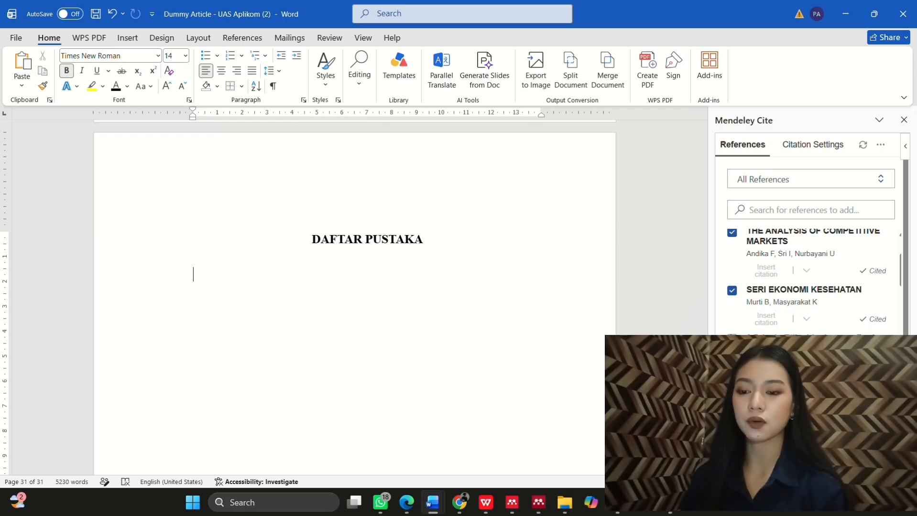
scroll(808, 282, "down", 1)
scroll(808, 282, "down", 3)
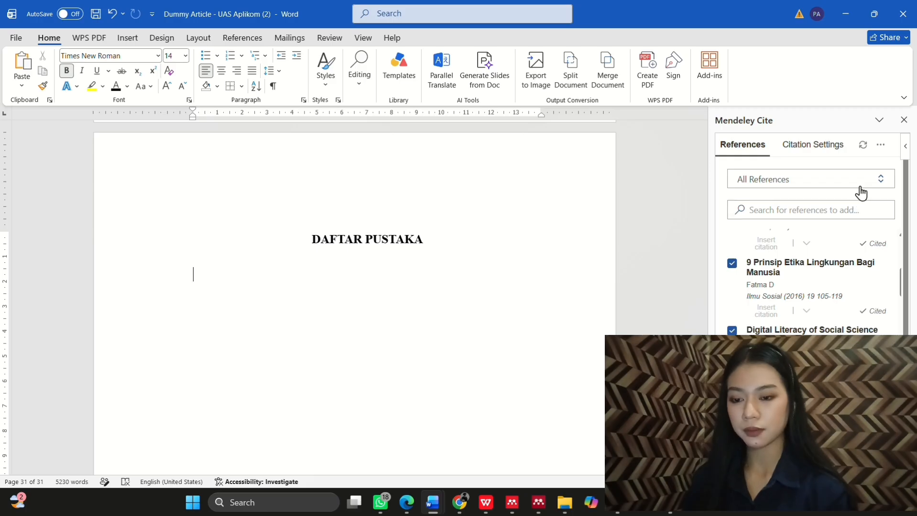
left_click(882, 146)
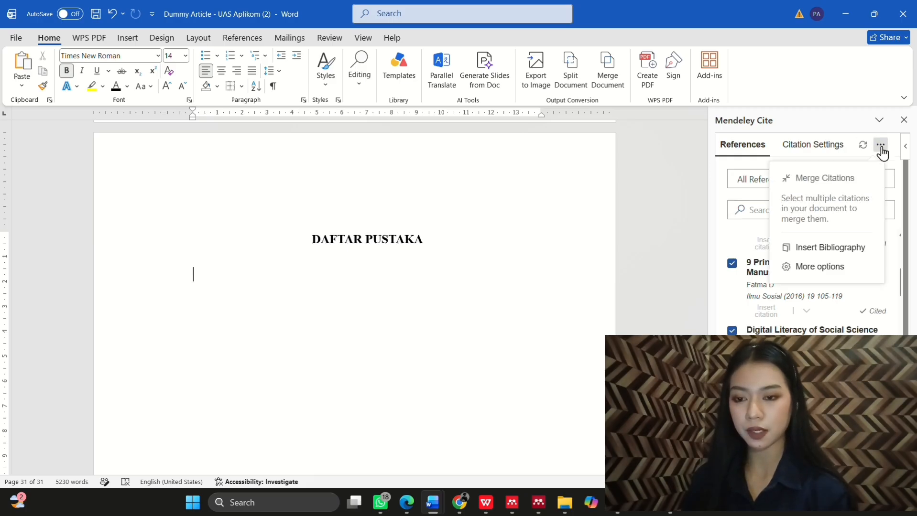
left_click(833, 248)
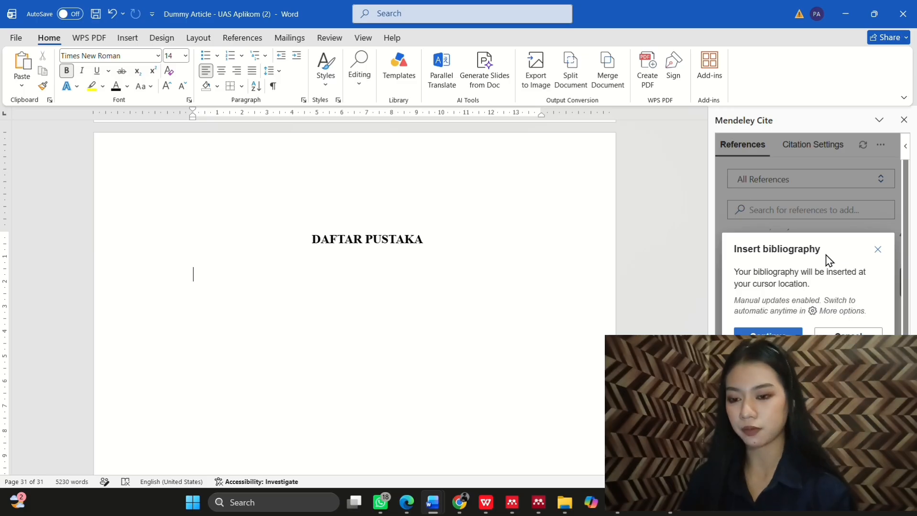
left_click(784, 333)
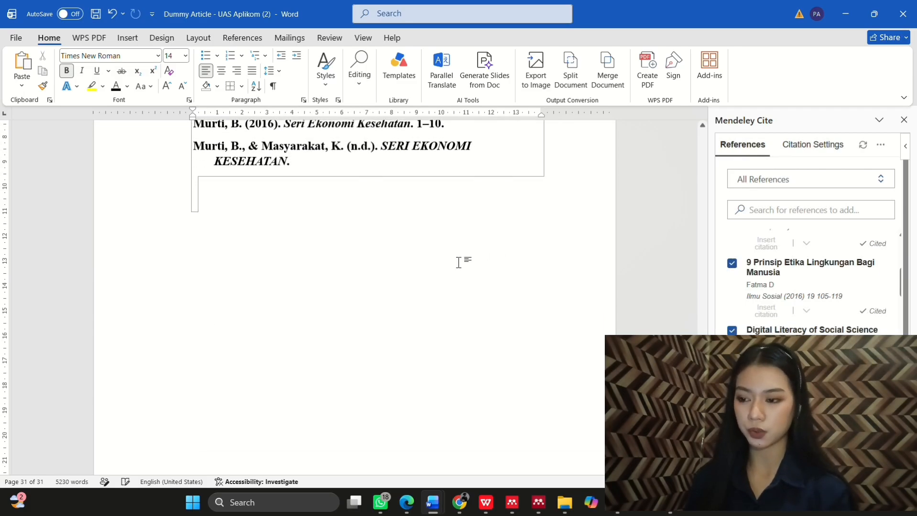
Step: Select all DAFTAR PUSTAKA entries, reduce their font size and remove the bold
scroll(431, 264, "up", 5)
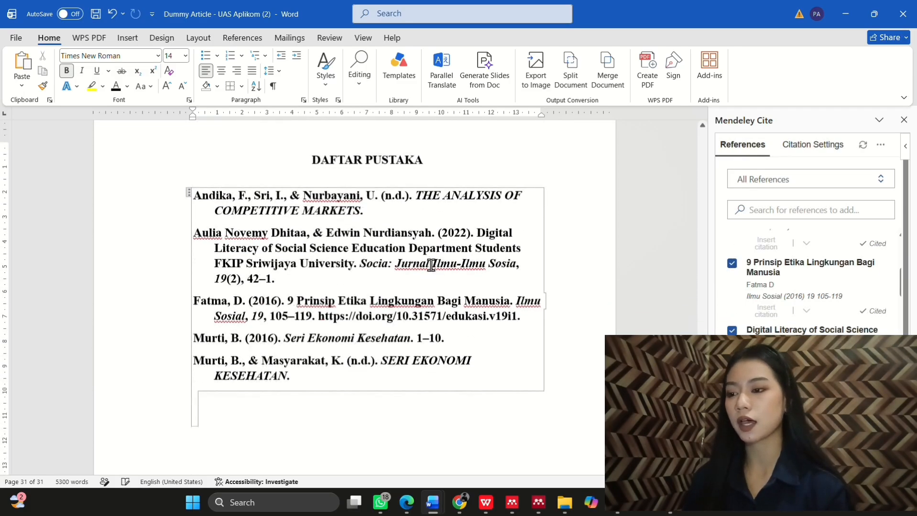
scroll(431, 264, "down", 1)
left_click_drag(195, 185, 330, 376)
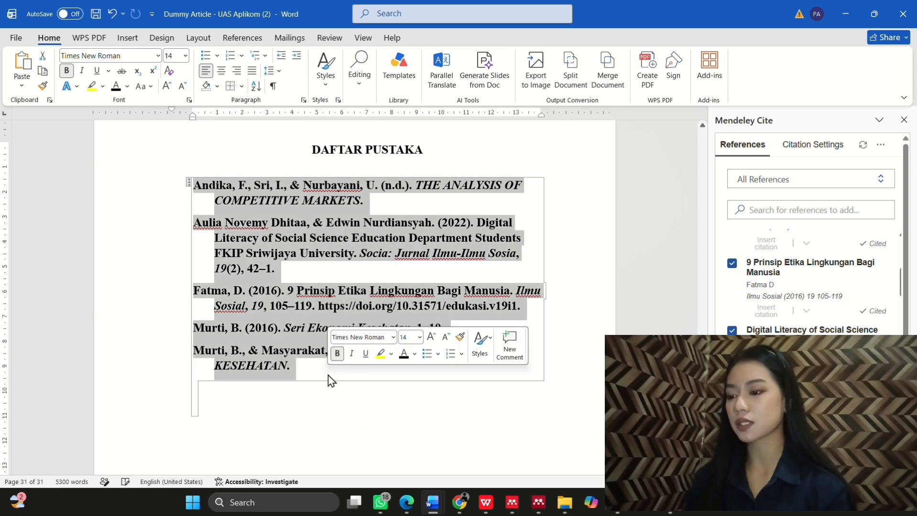
left_click(409, 340)
type("10")
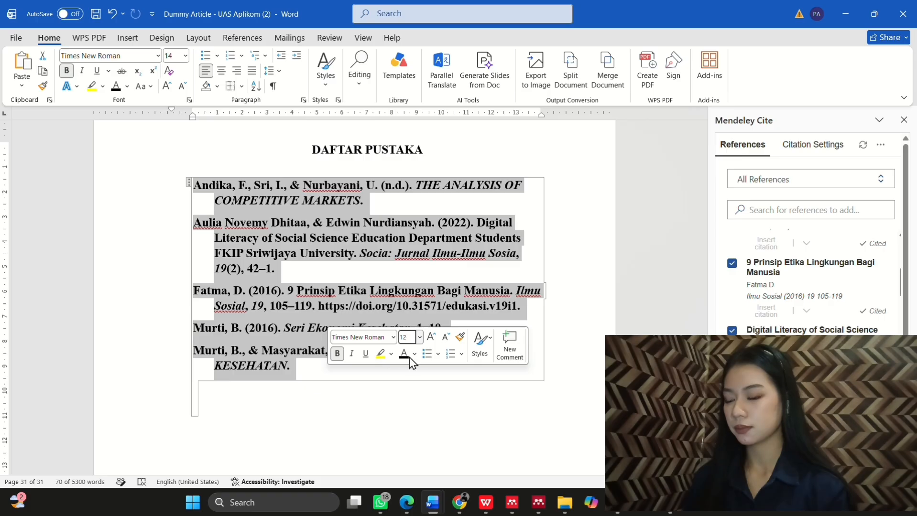
left_click(337, 354)
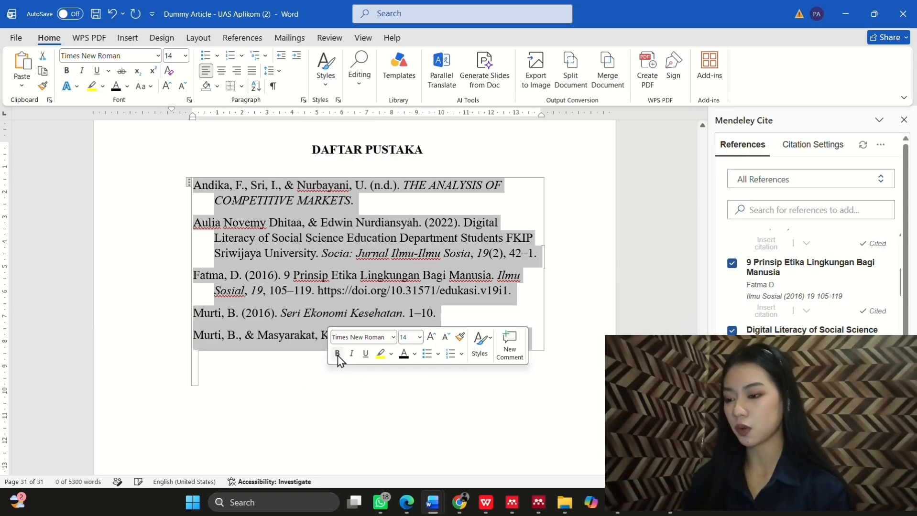
left_click(355, 359)
left_click(392, 370)
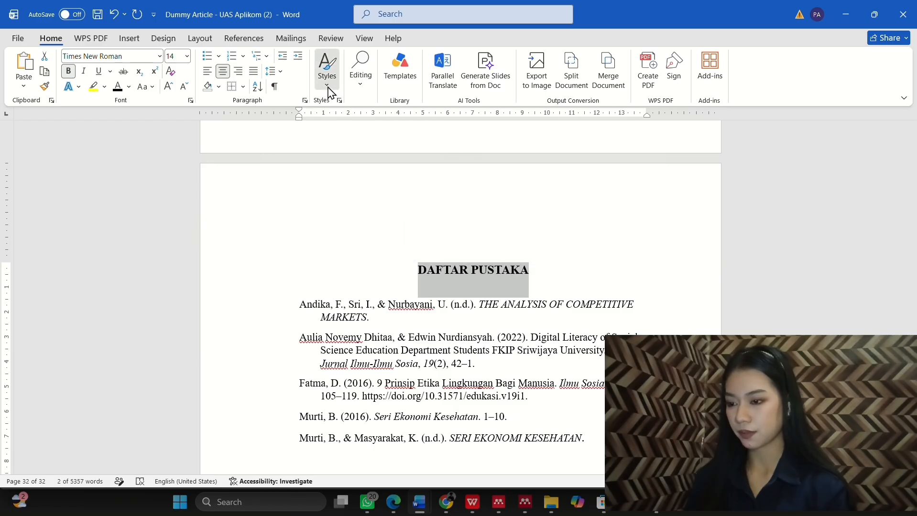
Step: Apply Heading 1 to DAFTAR PUSTAKA and delete its BAB 4 chapter number
left_click(326, 67)
left_click(578, 111)
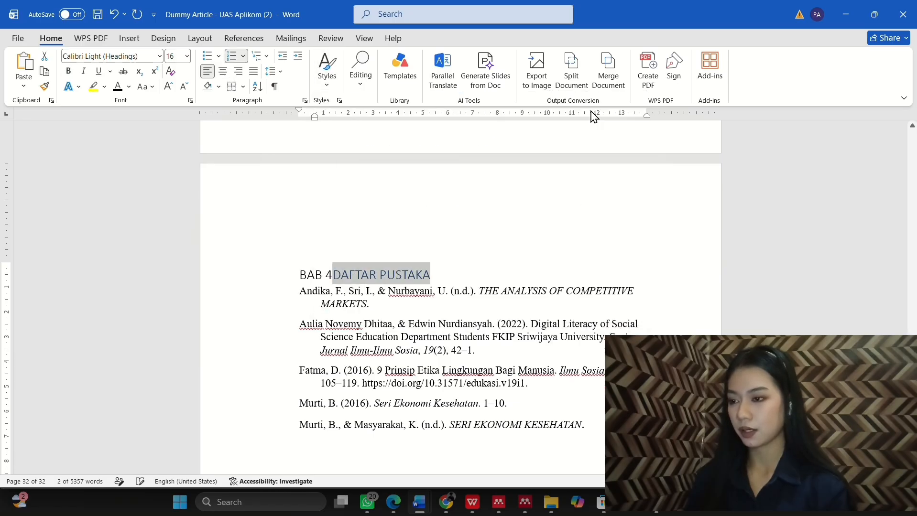
left_click(334, 275)
left_click(309, 273)
key("BackSpace")
Step: Format the heading as bold, centred 14 pt Times New Roman and add a blank line after it
left_click_drag(409, 276, 302, 274)
left_click(369, 235)
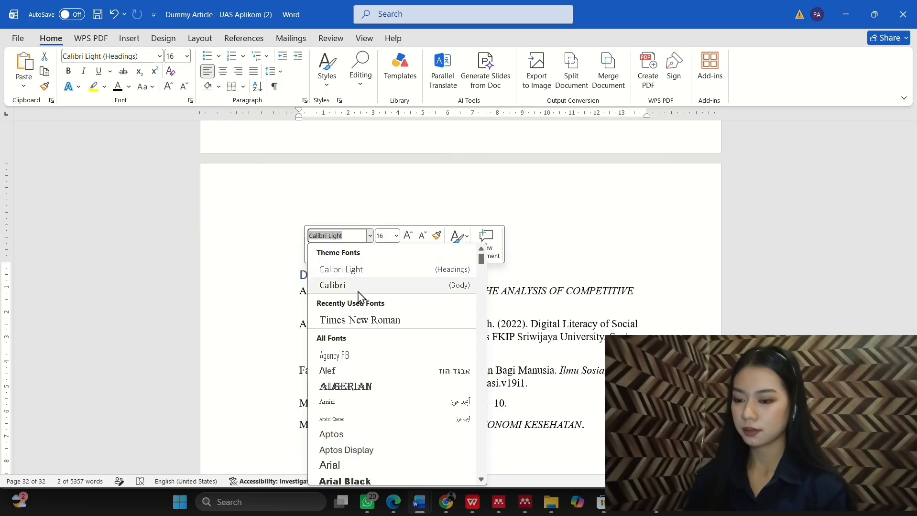
left_click(352, 320)
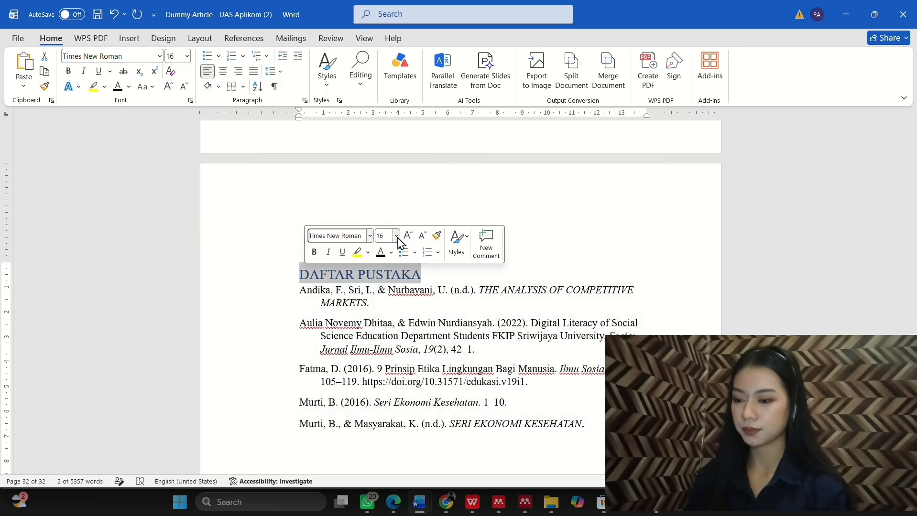
left_click(396, 236)
left_click(314, 252)
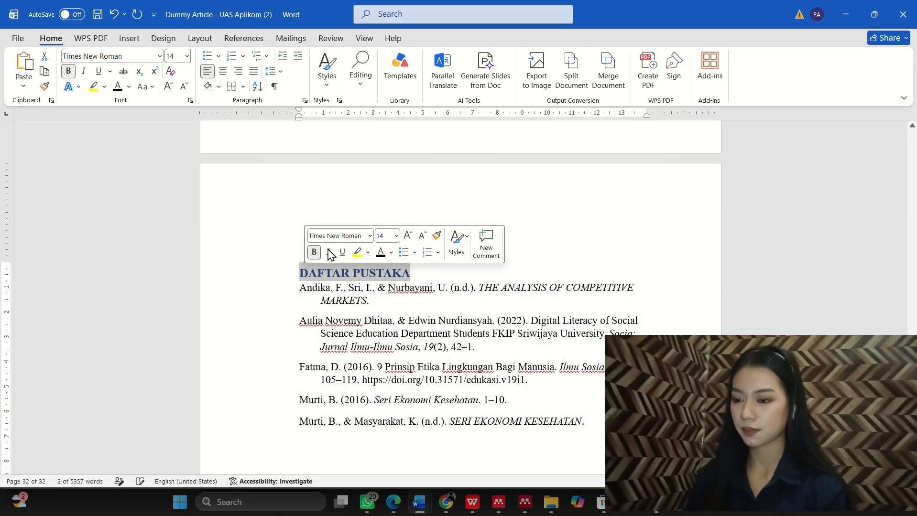
left_click(224, 73)
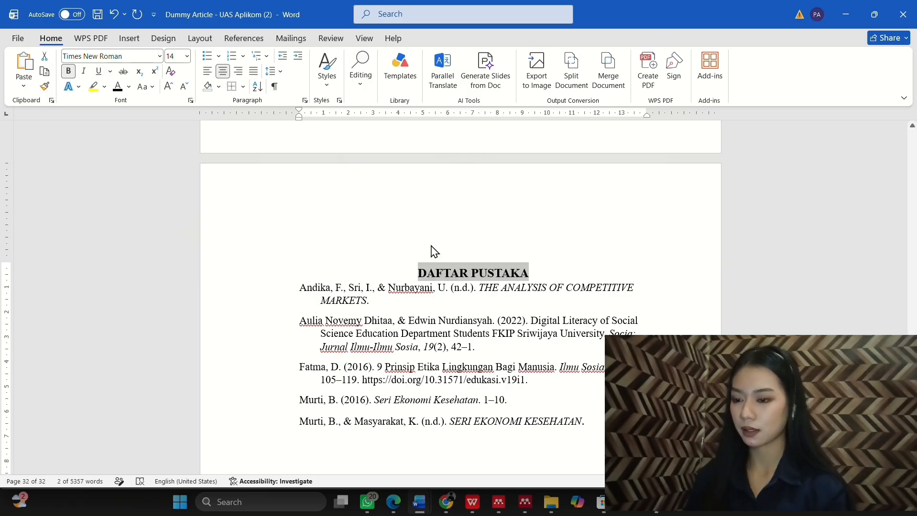
left_click(552, 268)
key("Return")
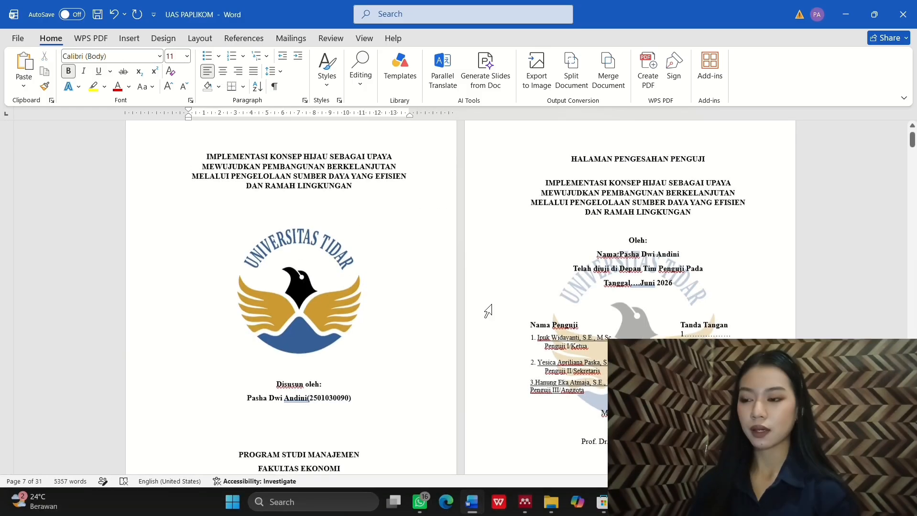
Step: Insert a Next Page section break after the cover page
scroll(487, 311, "down", 4)
scroll(487, 311, "up", 4)
scroll(487, 311, "up", 1)
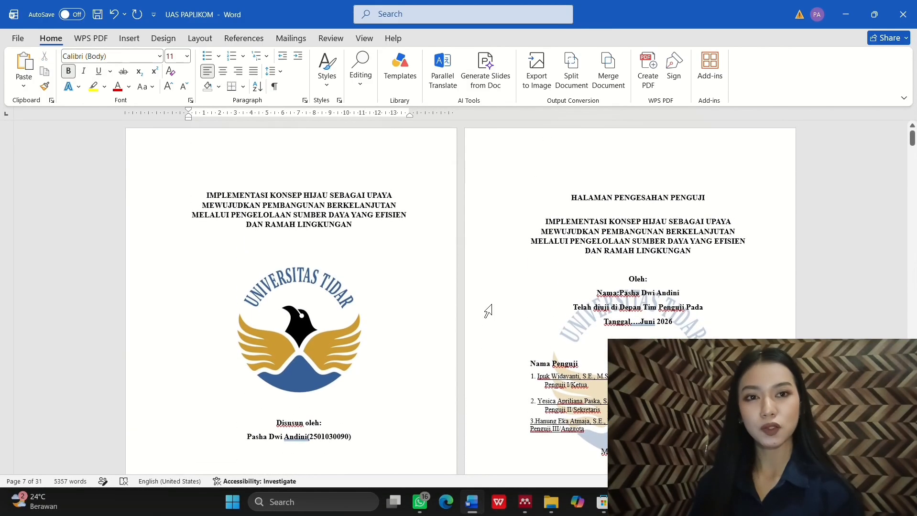
scroll(487, 311, "down", 5)
scroll(488, 311, "up", 4)
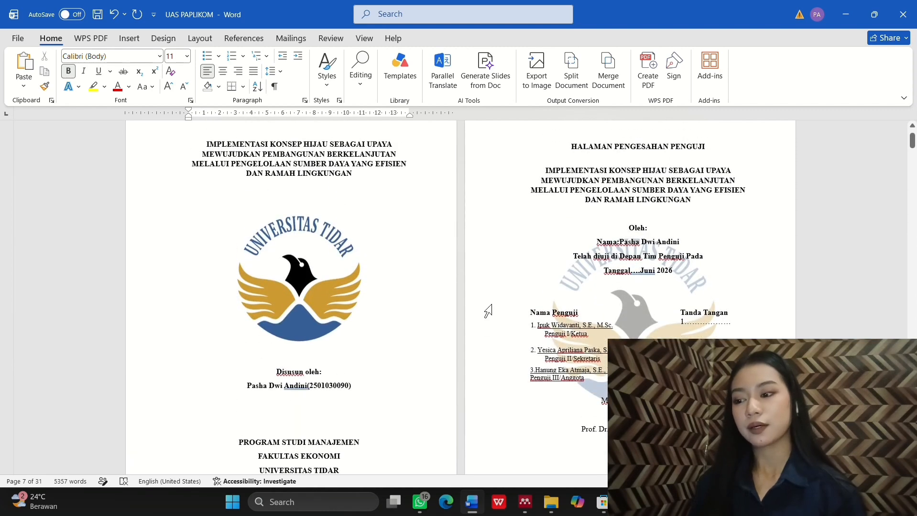
scroll(487, 312, "down", 4)
scroll(487, 311, "up", 4)
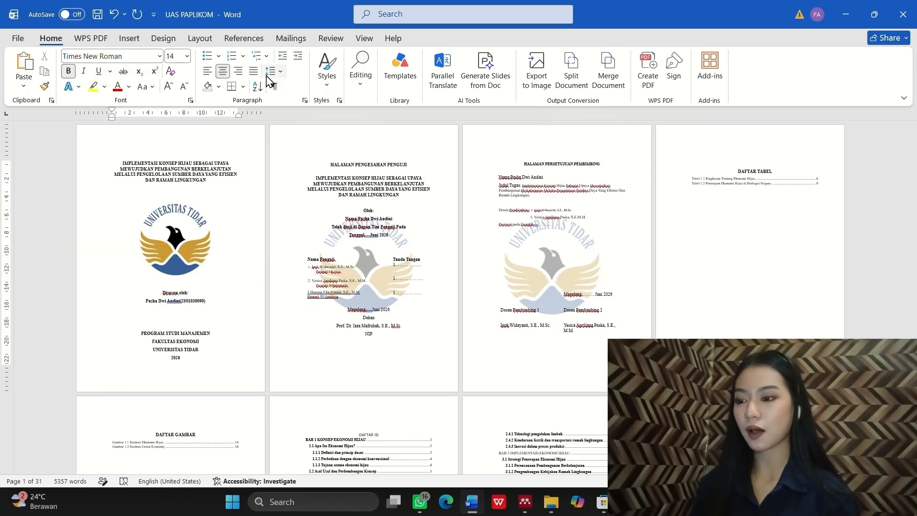
left_click(198, 41)
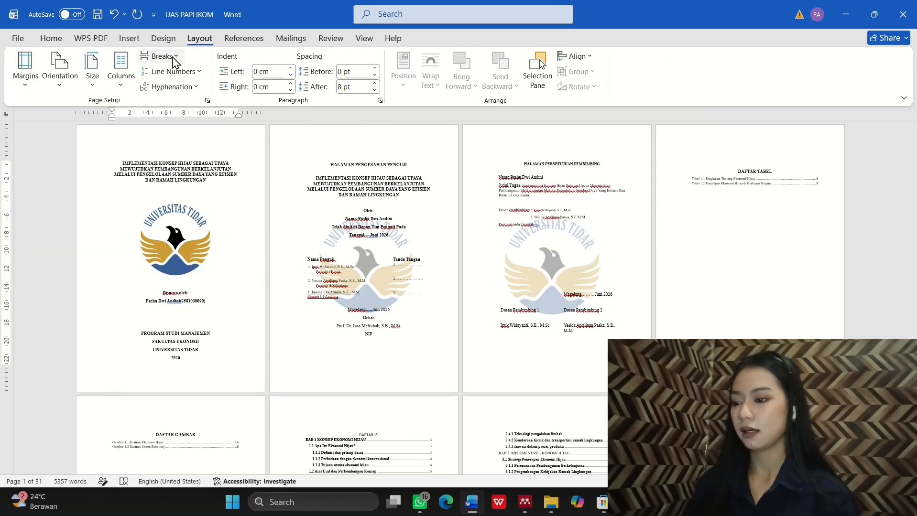
left_click(158, 56)
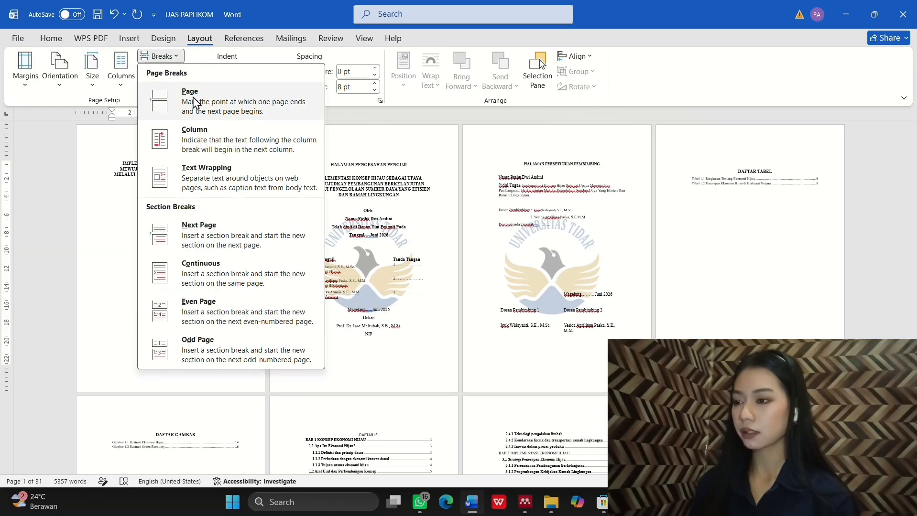
left_click(220, 235)
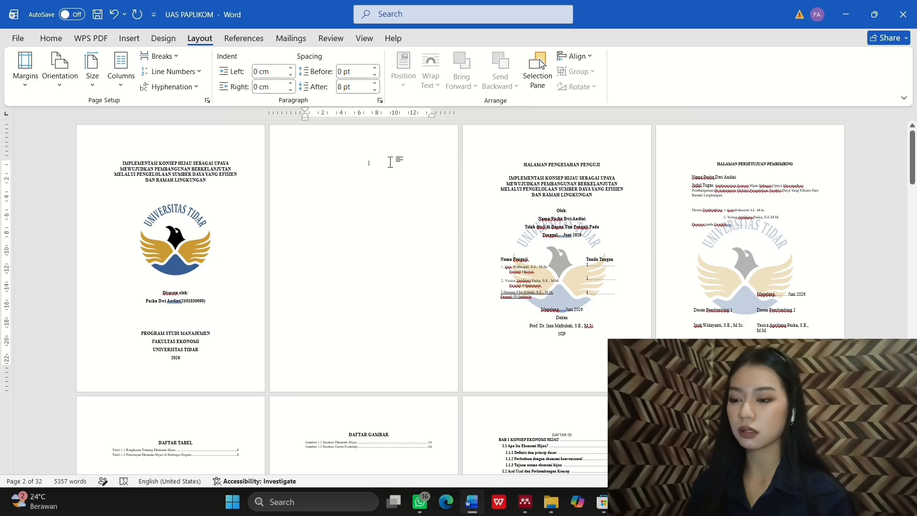
Step: Delete the blank second page and check its header
left_click(390, 163)
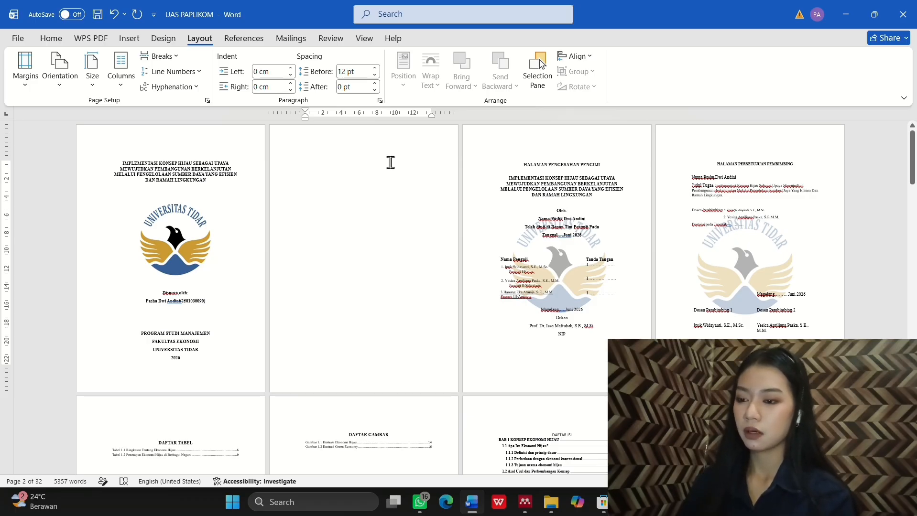
key("BackSpace")
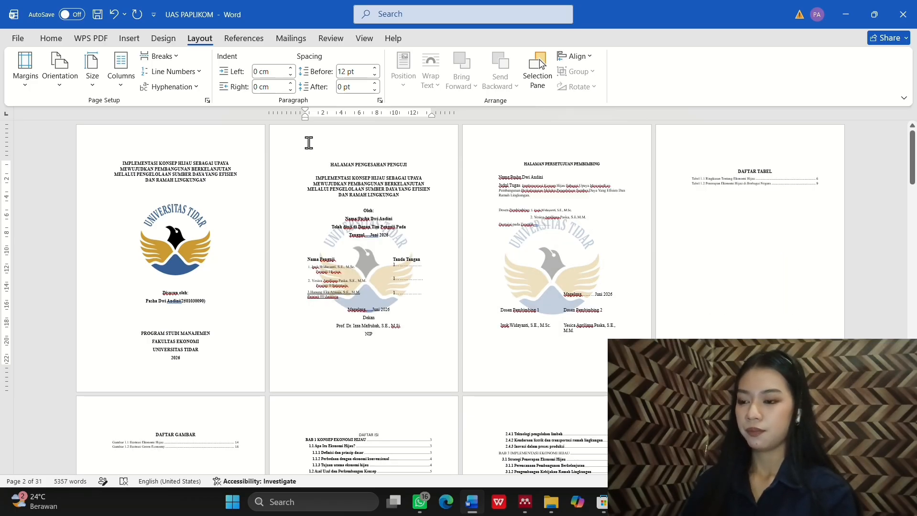
double_click(308, 143)
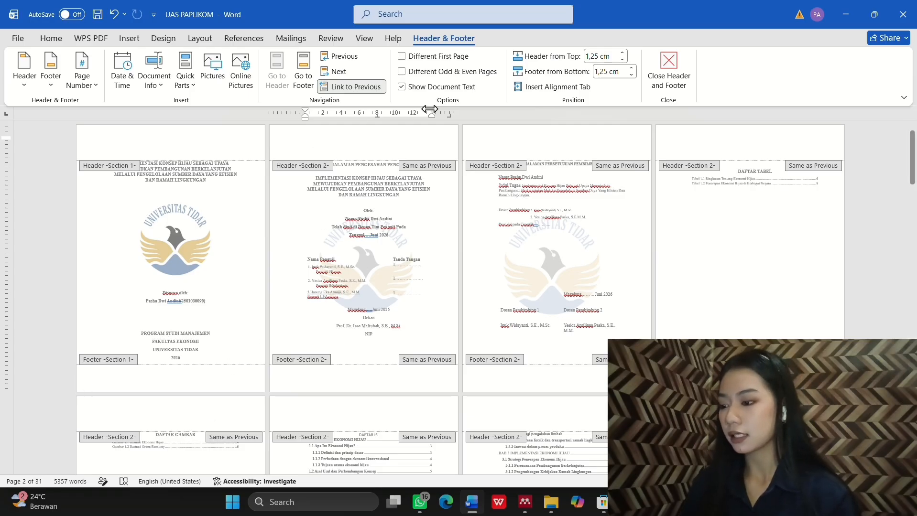
double_click(377, 142)
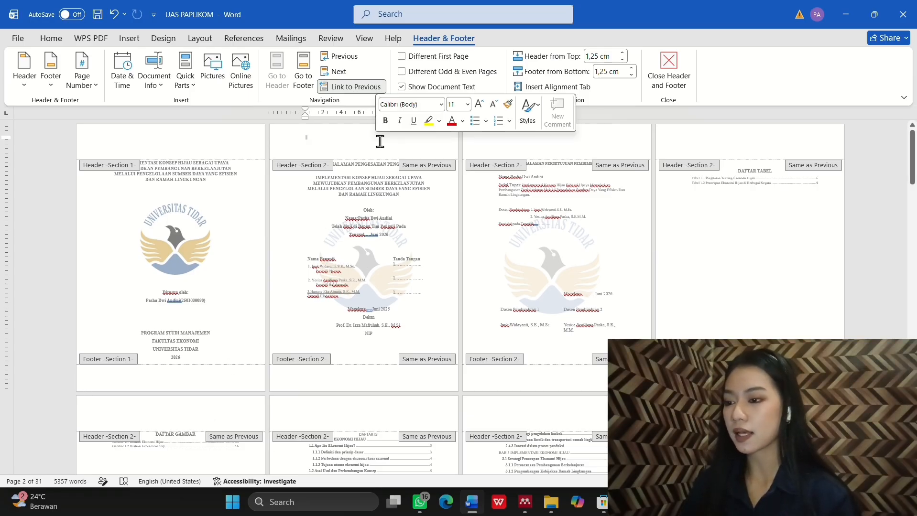
left_click(676, 78)
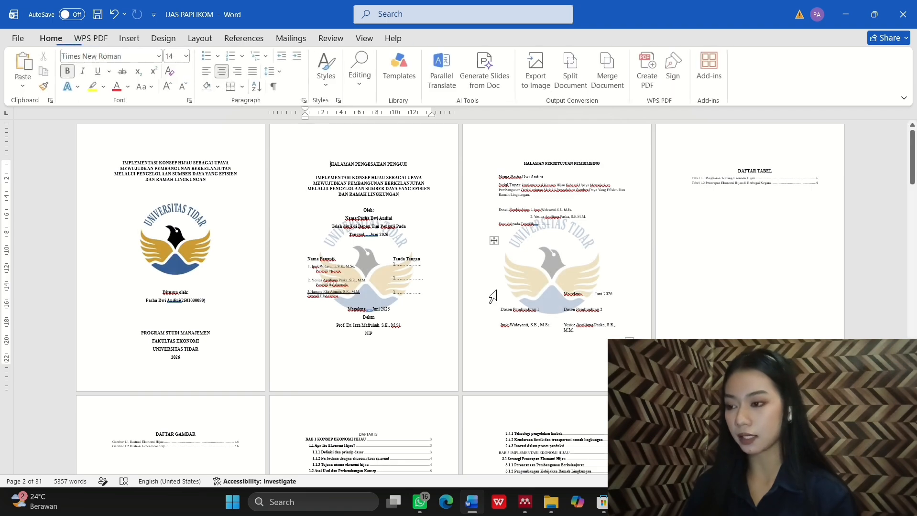
Step: Insert a Next Page section break before BAB 1 and check the new section's header
scroll(426, 279, "down", 3)
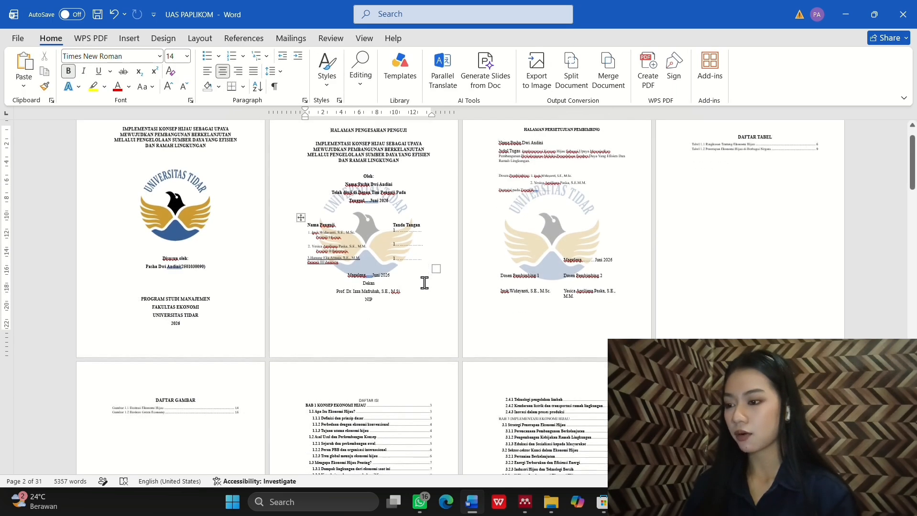
scroll(425, 283, "down", 4)
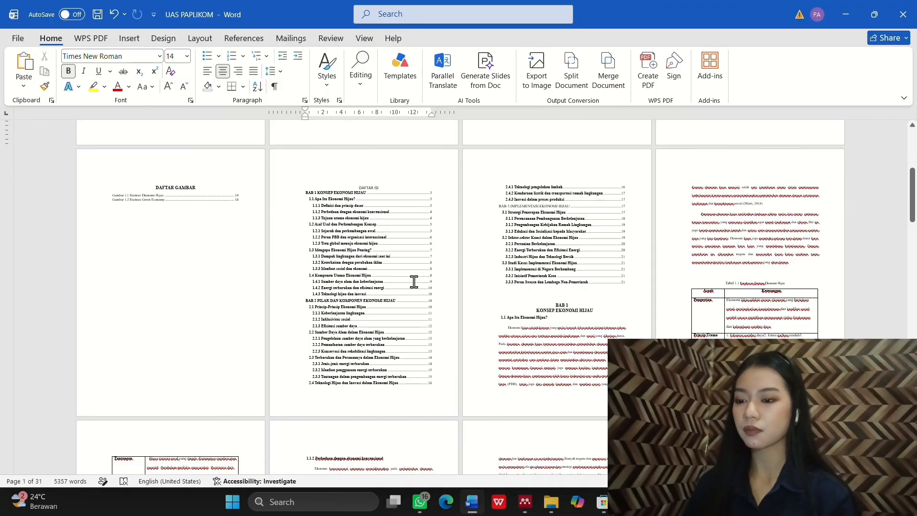
left_click(573, 300)
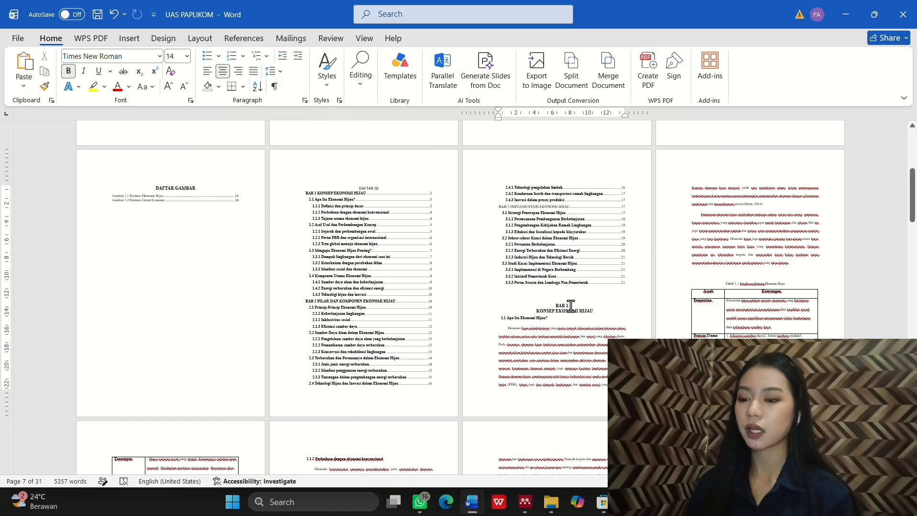
scroll(572, 306, "up", 1)
scroll(571, 307, "up", 1)
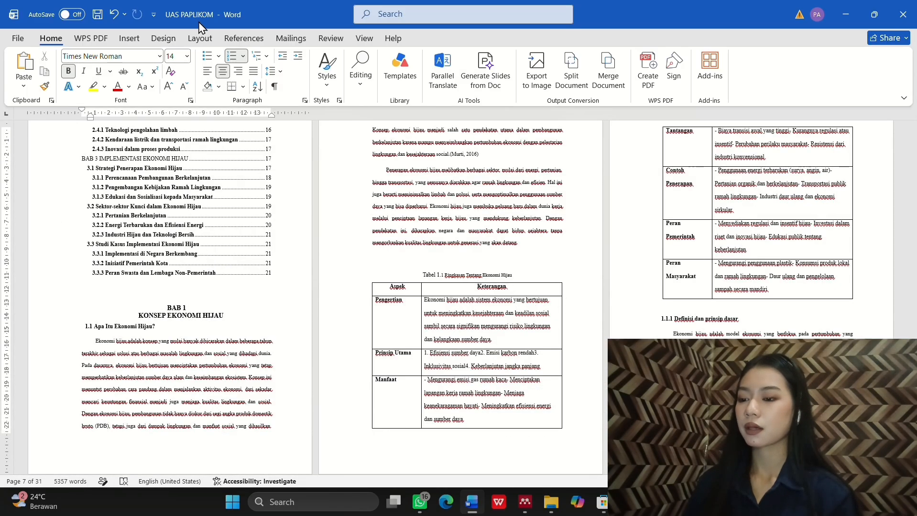
left_click(201, 38)
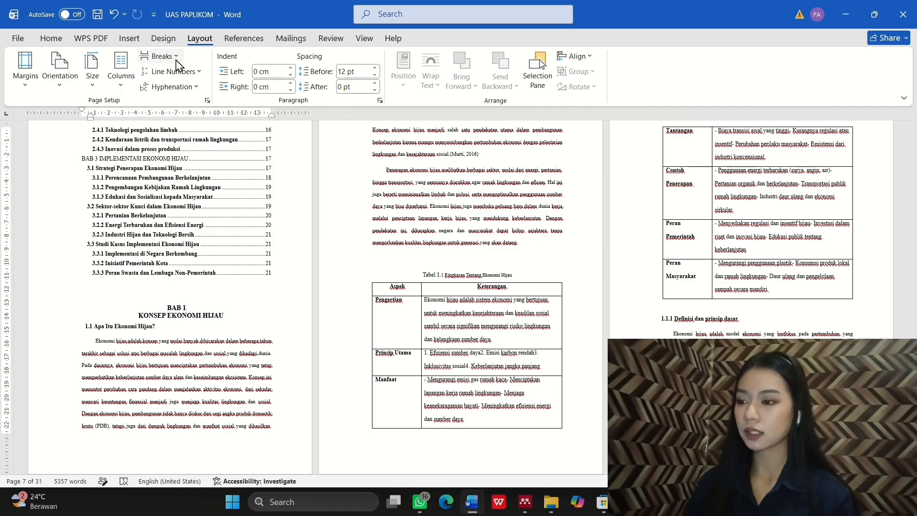
left_click(176, 59)
left_click(209, 234)
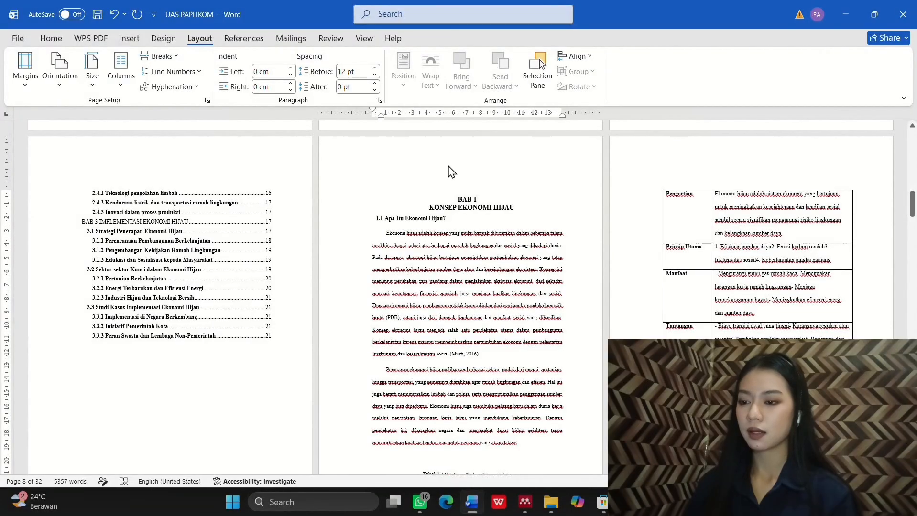
double_click(448, 165)
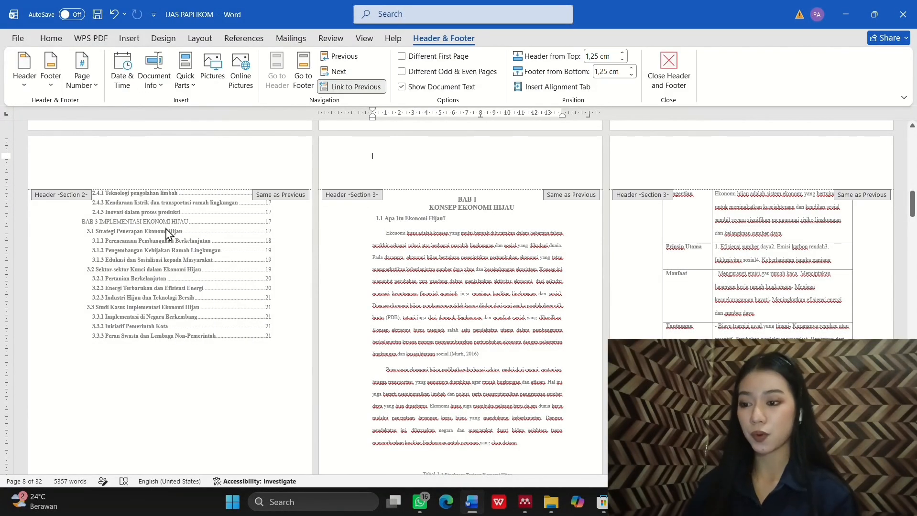
left_click(668, 72)
Step: Insert a Next Page section break before BAB 2 and check its header
scroll(598, 319, "down", 15)
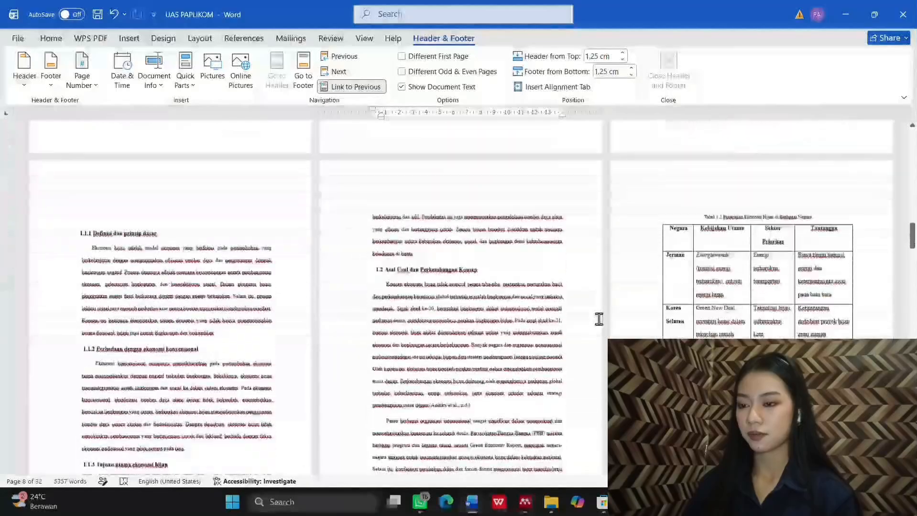
scroll(598, 319, "down", 15)
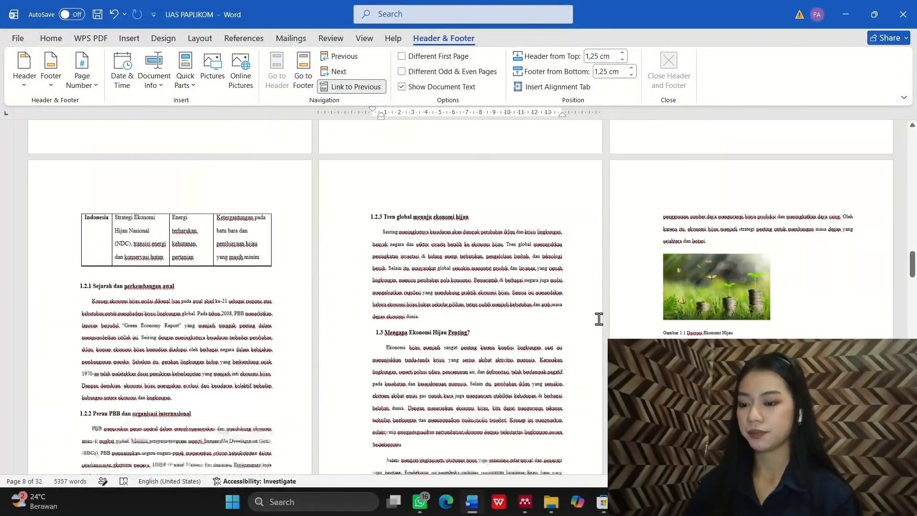
scroll(598, 319, "down", 8)
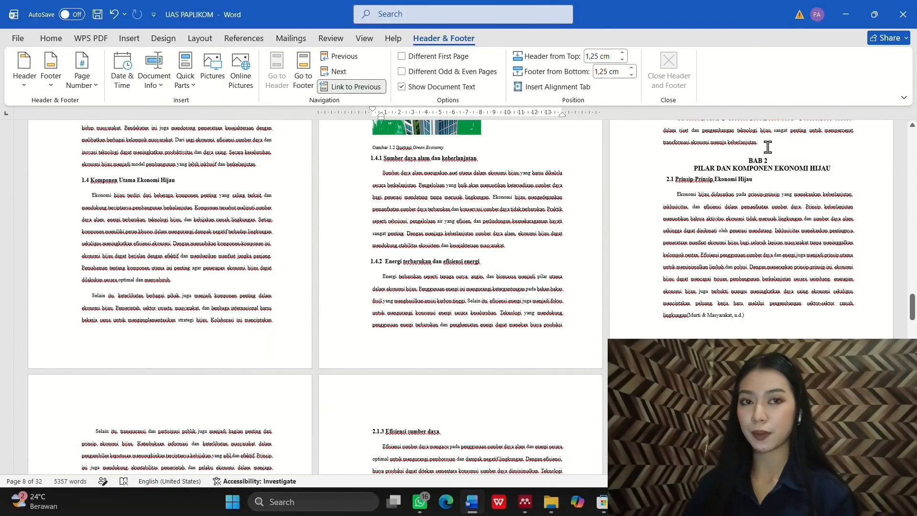
left_click(767, 147)
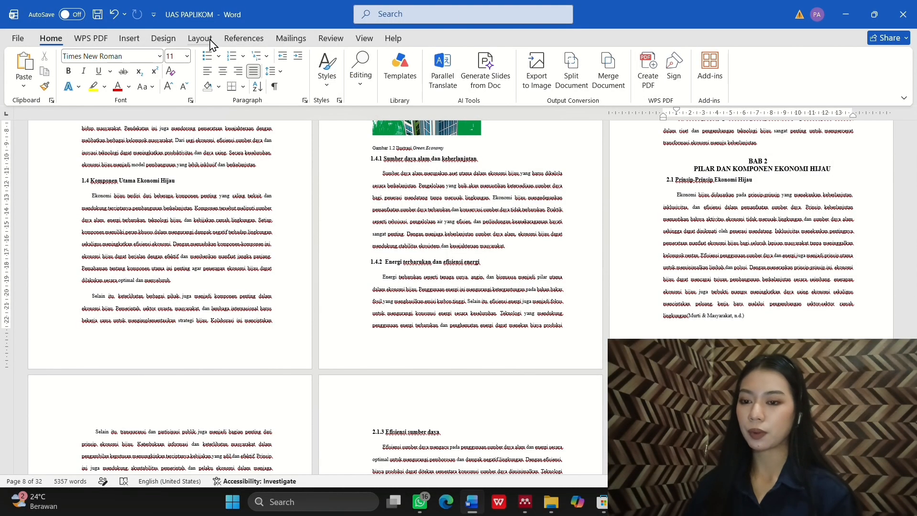
left_click(209, 41)
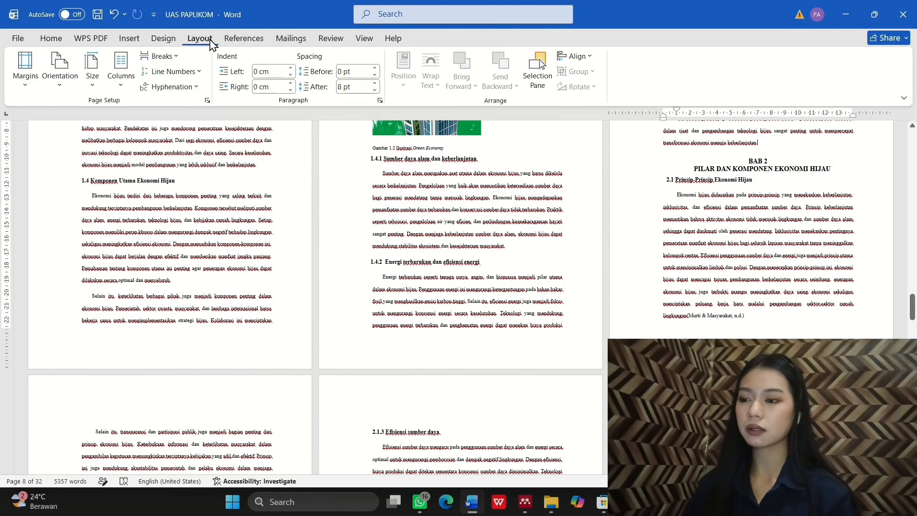
left_click(173, 58)
left_click(212, 252)
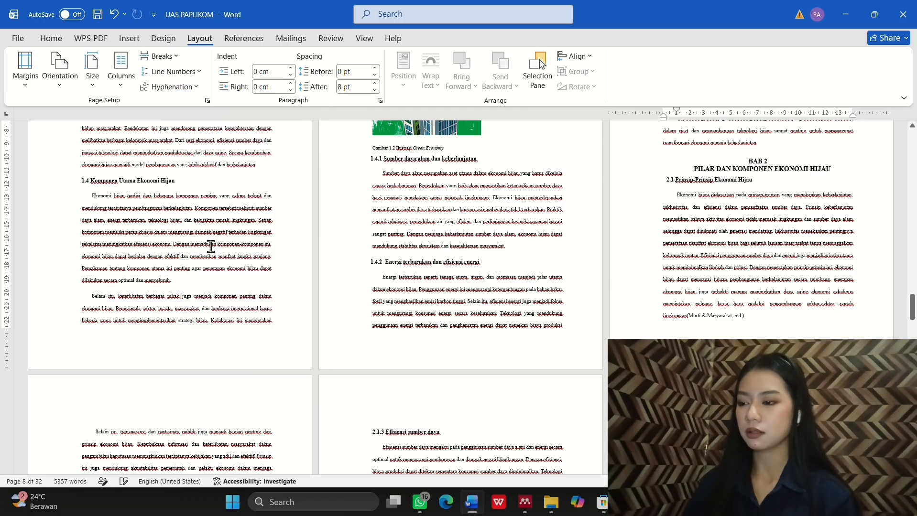
scroll(569, 316, "down", 1)
scroll(569, 314, "down", 1)
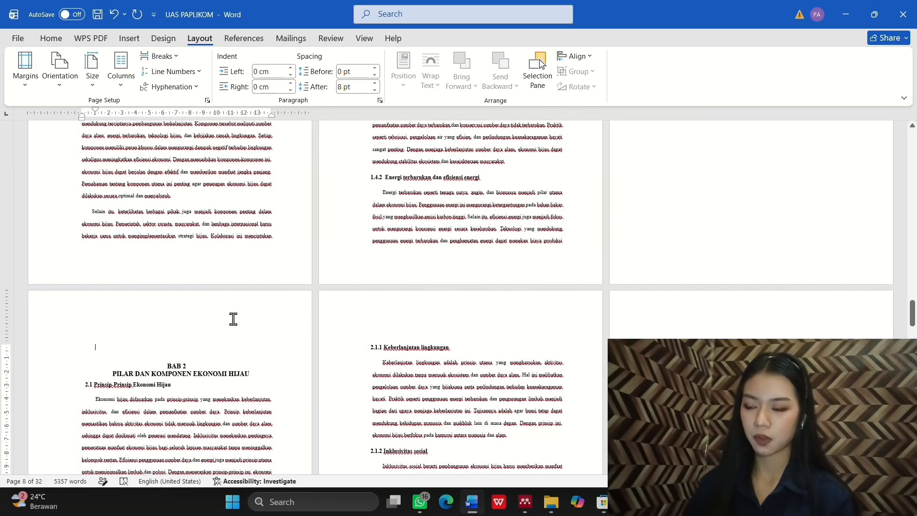
double_click(162, 323)
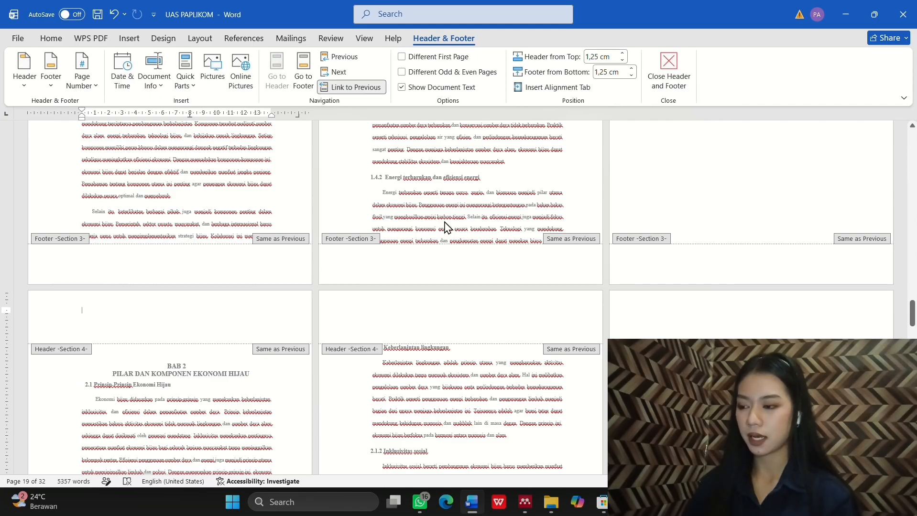
scroll(283, 271, "down", 2)
left_click(667, 84)
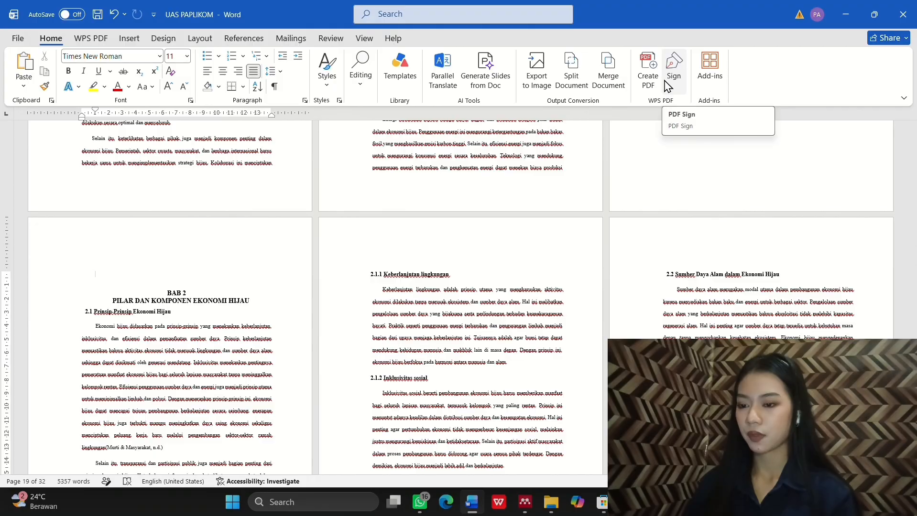
Step: Insert a Next Page section break before BAB 3 so it starts section 5
scroll(546, 233, "down", 8)
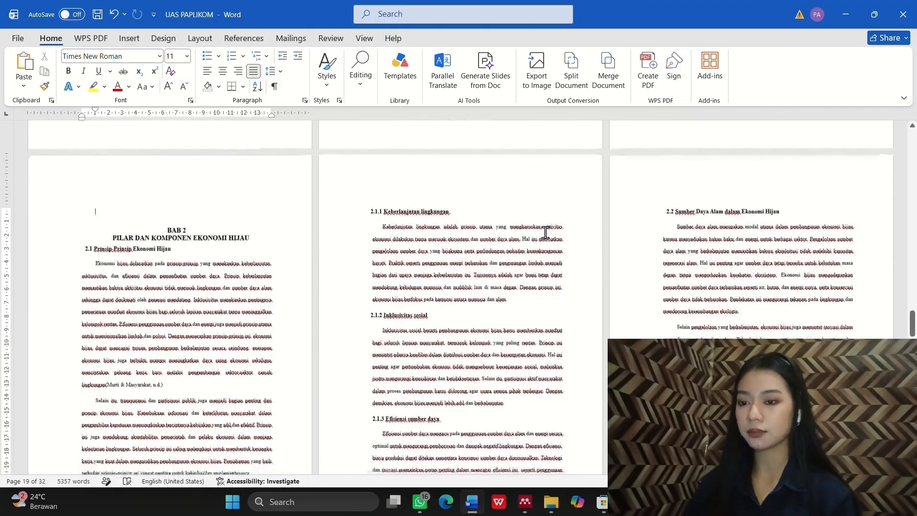
scroll(545, 232, "down", 10)
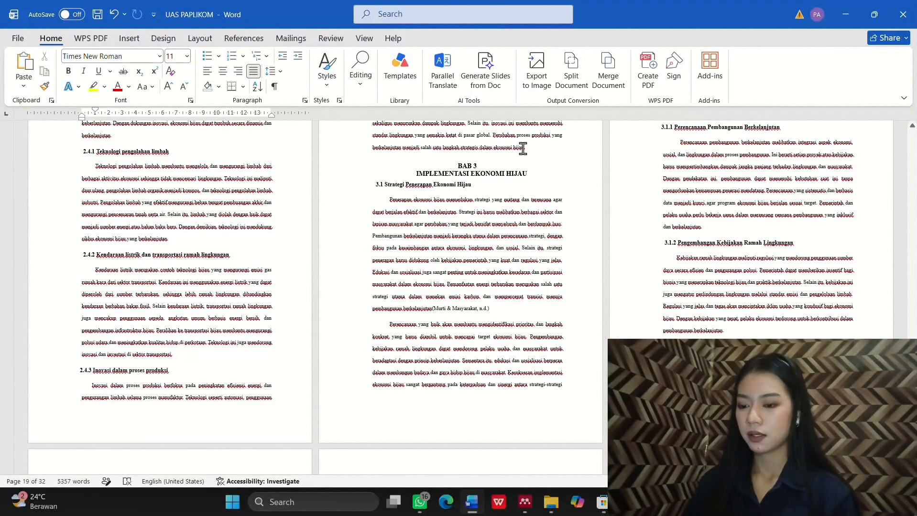
left_click(535, 148)
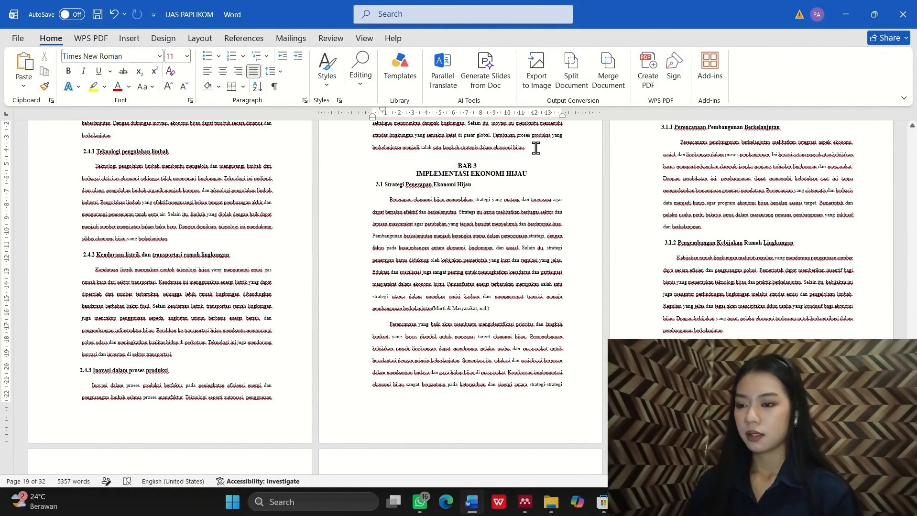
left_click(204, 39)
left_click(158, 56)
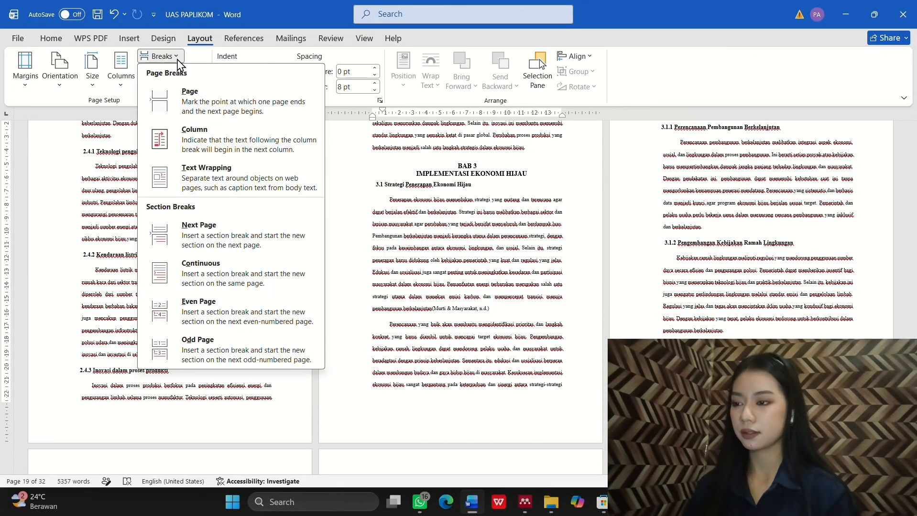
left_click(220, 249)
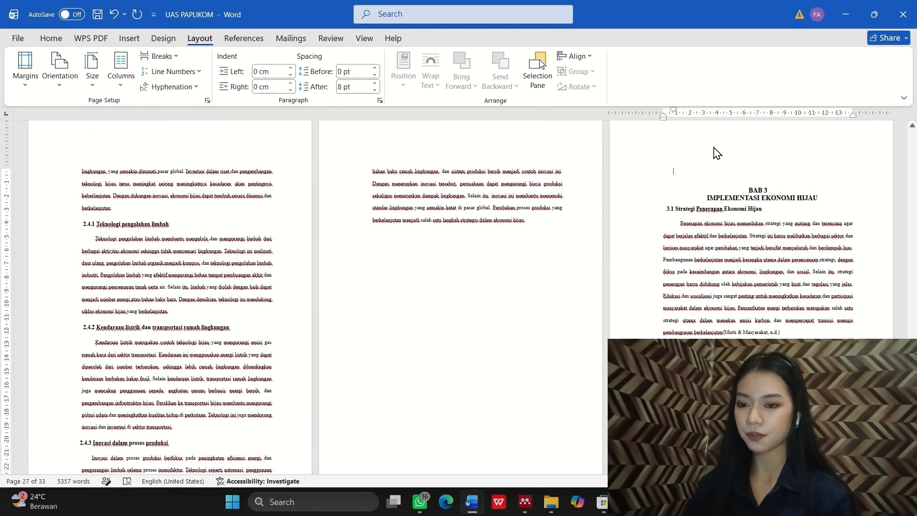
double_click(715, 150)
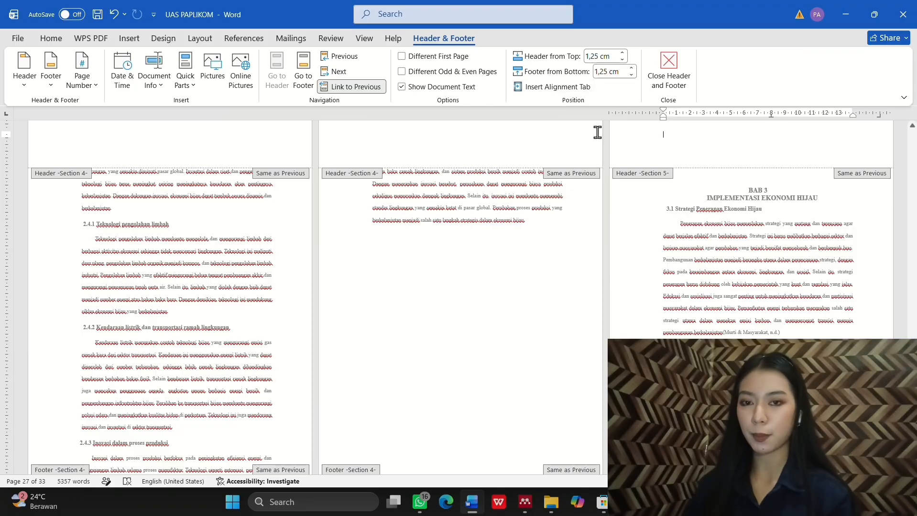
left_click(670, 68)
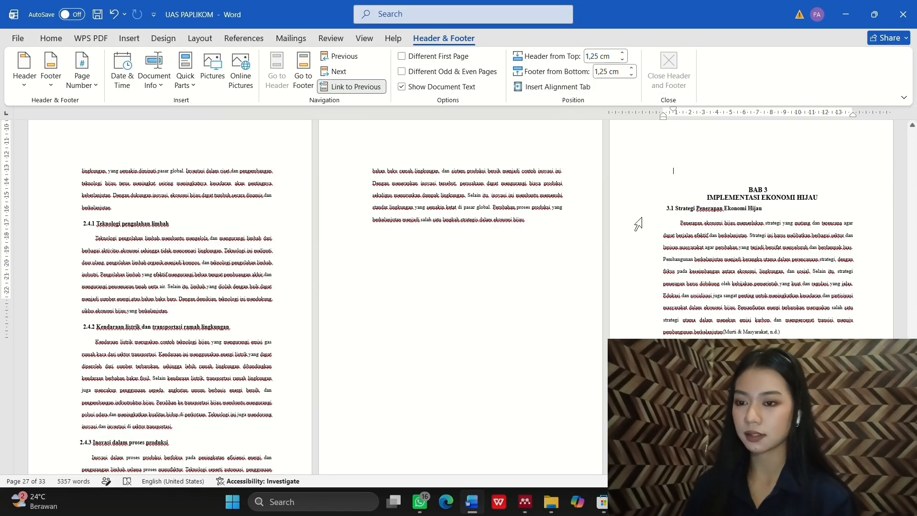
scroll(639, 223, "down", 10)
scroll(638, 224, "down", 10)
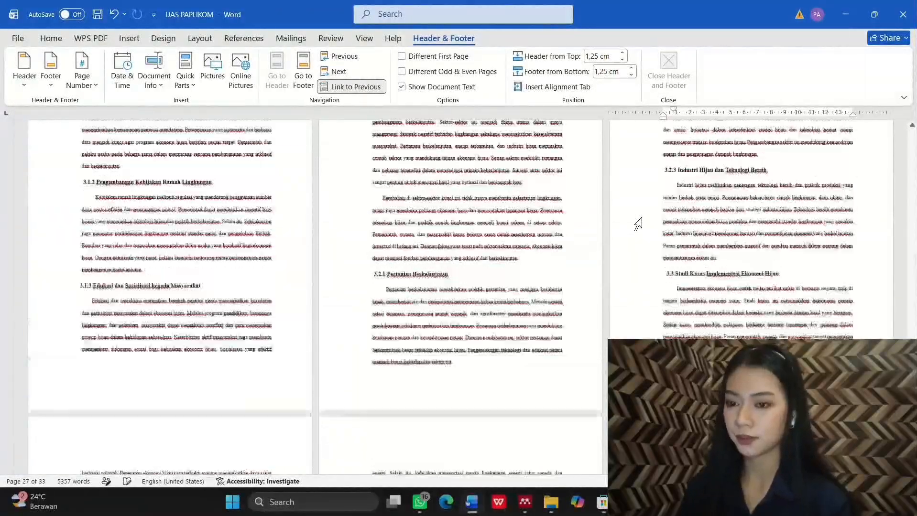
scroll(638, 224, "up", 20)
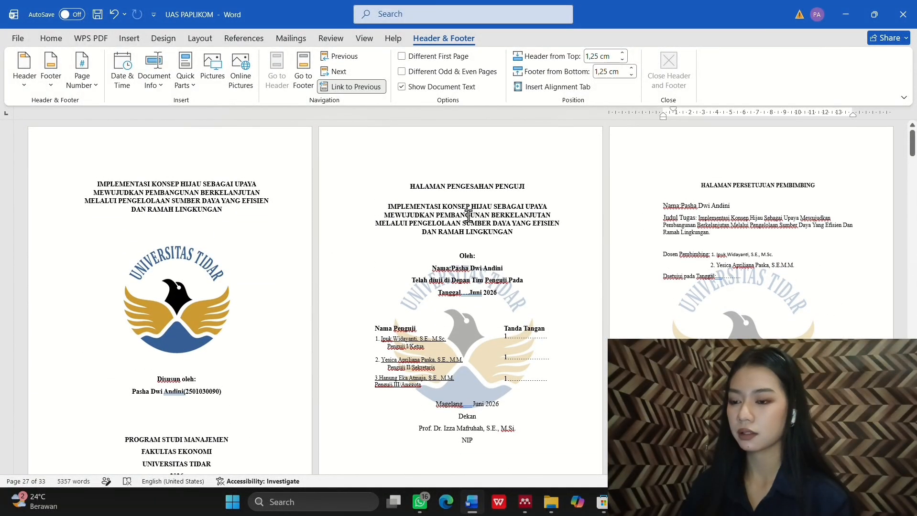
Step: Add Plain Number 2 page numbers, centred at the bottom of every page
double_click(469, 216)
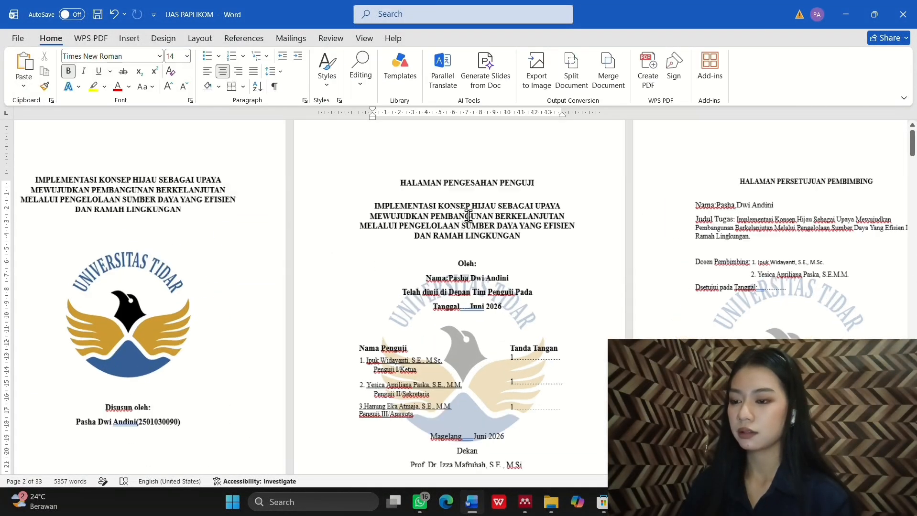
scroll(464, 221, "up", 1, "ctrl")
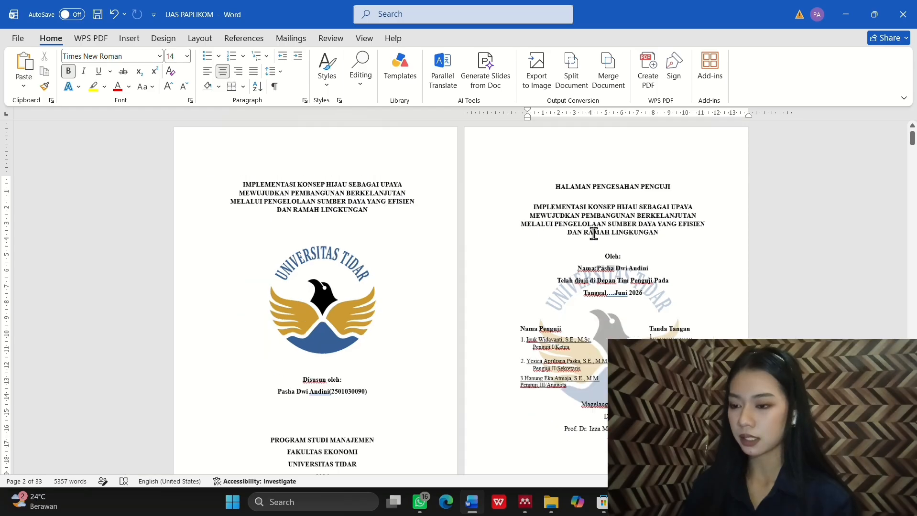
scroll(594, 233, "down", 1, "ctrl")
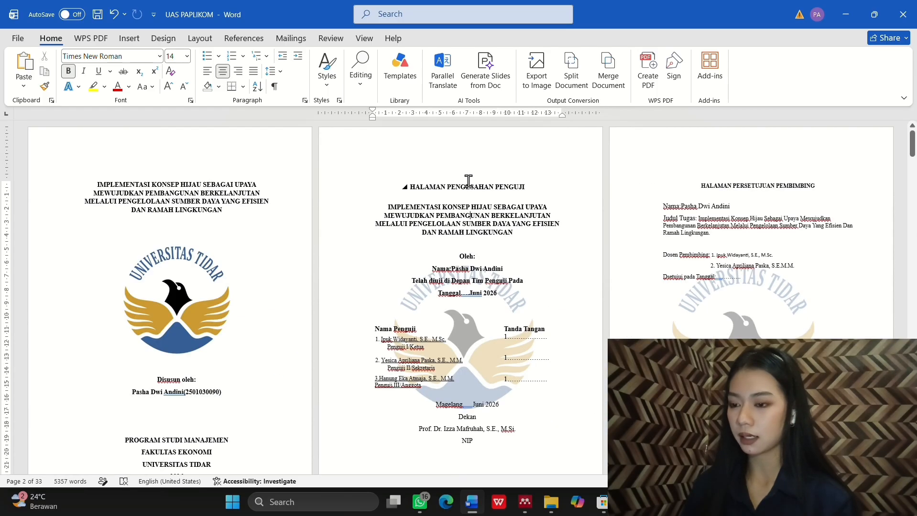
left_click(134, 43)
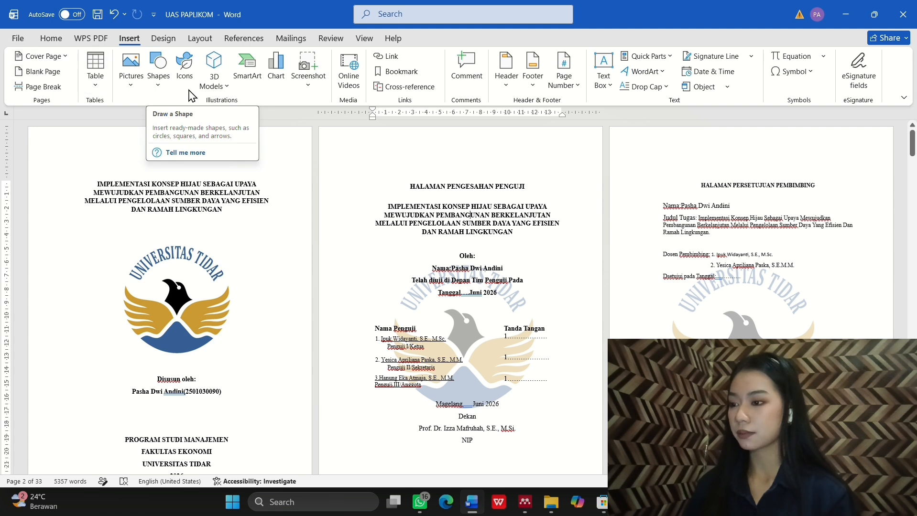
left_click(573, 91)
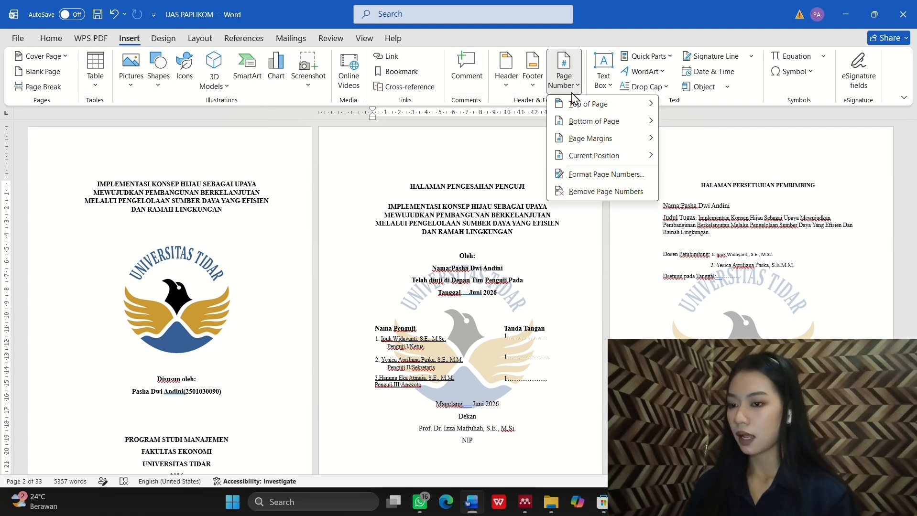
mouse_move(596, 124)
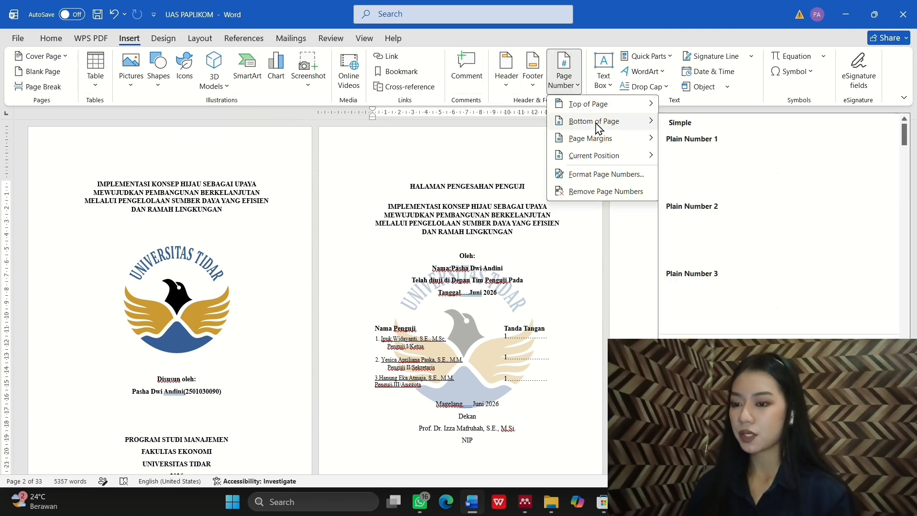
left_click(775, 245)
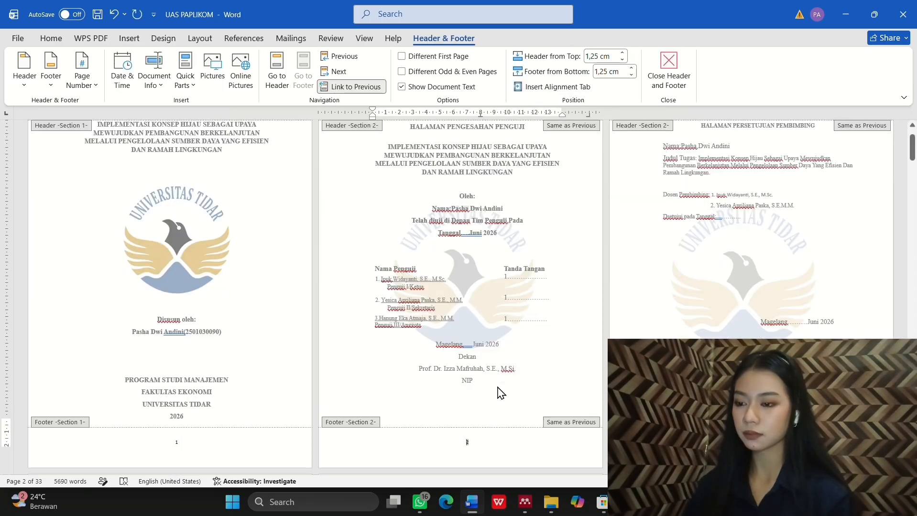
scroll(498, 386, "down", 3)
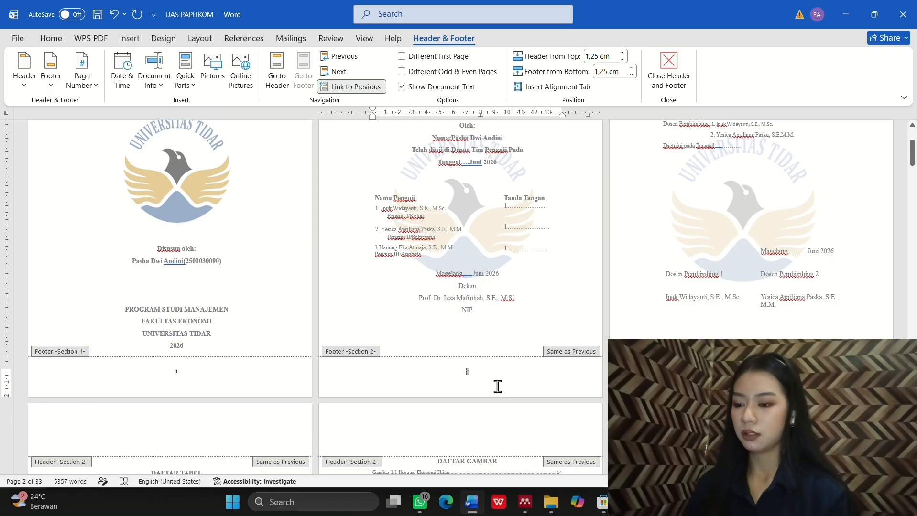
scroll(497, 386, "down", 1)
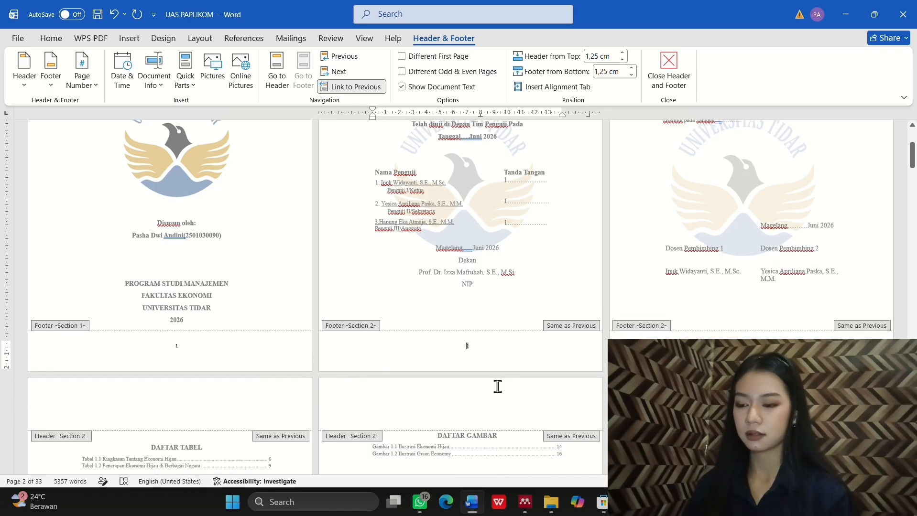
Step: Format section 2's page numbers as i, ii, iii, starting at i
double_click(468, 343)
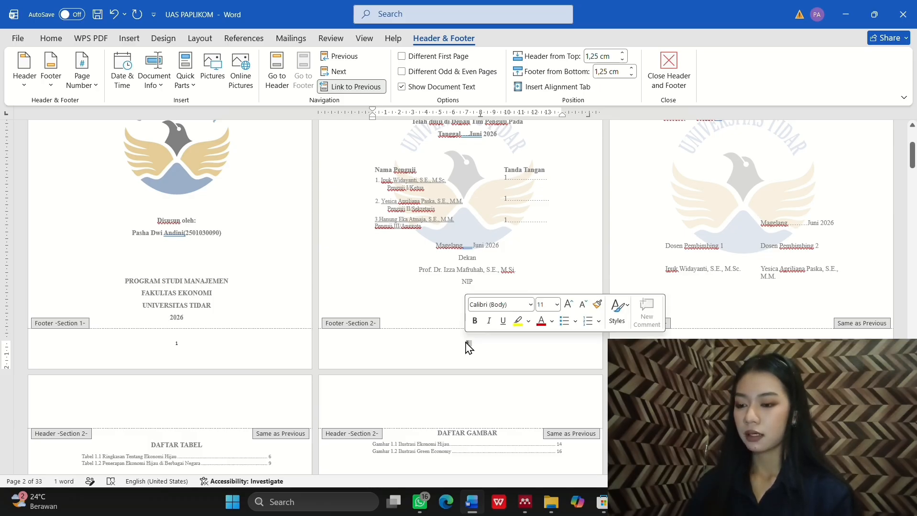
right_click(467, 344)
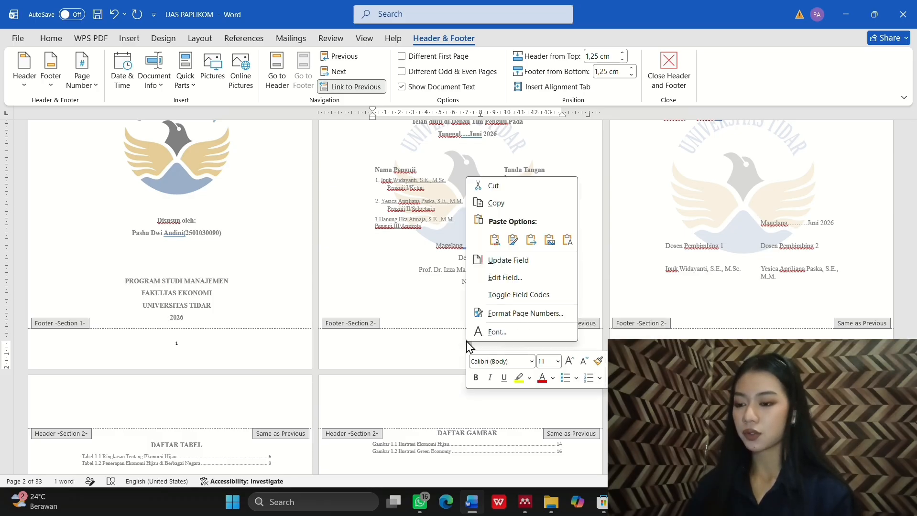
left_click(526, 313)
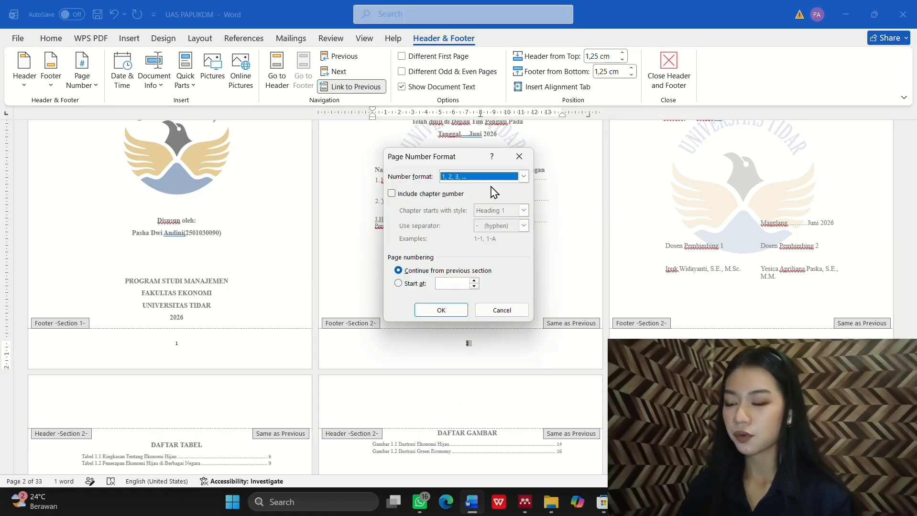
left_click(524, 177)
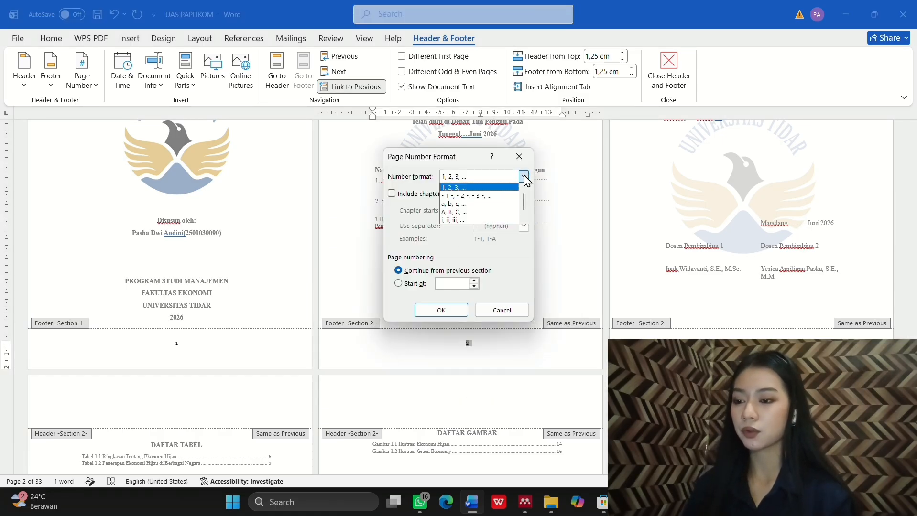
left_click(478, 220)
left_click(400, 283)
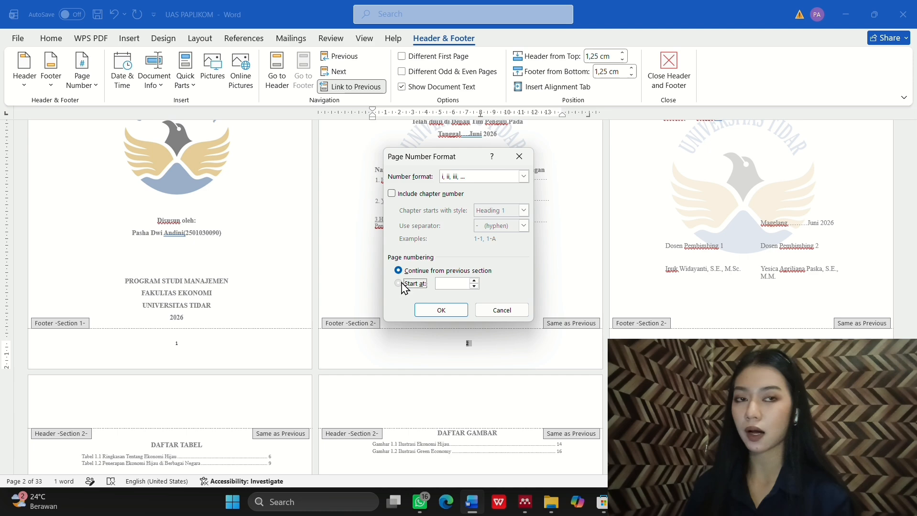
left_click(440, 310)
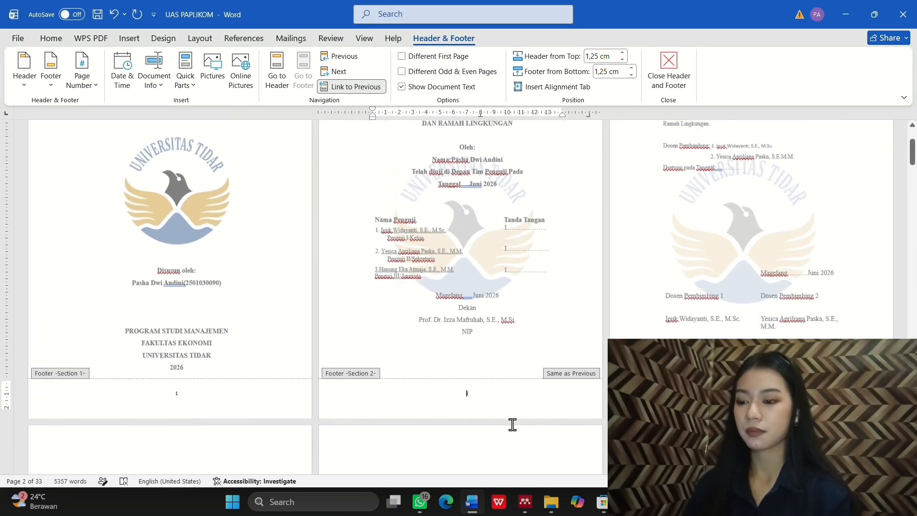
scroll(512, 424, "down", 1)
scroll(526, 393, "down", 1)
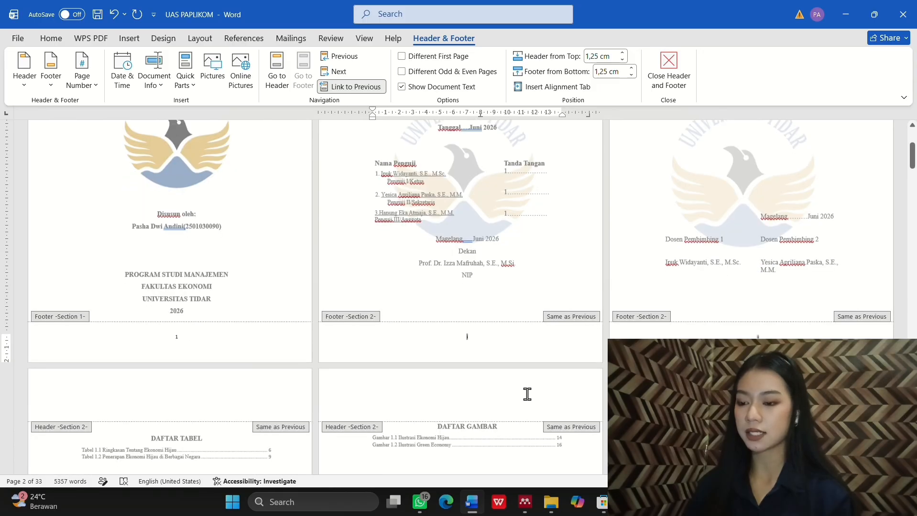
scroll(494, 354, "up", 1)
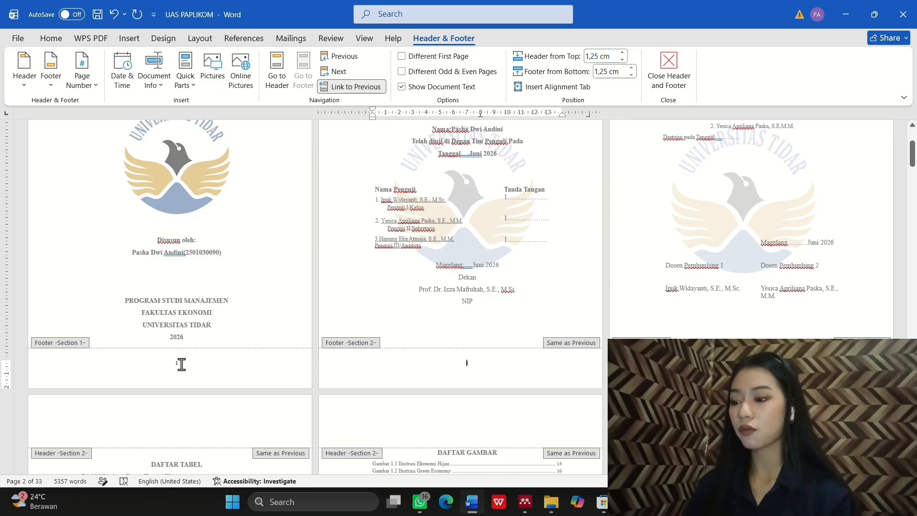
Step: Tick Different First Page to hide the cover's number, then confirm the contents pages read iii–v
double_click(177, 364)
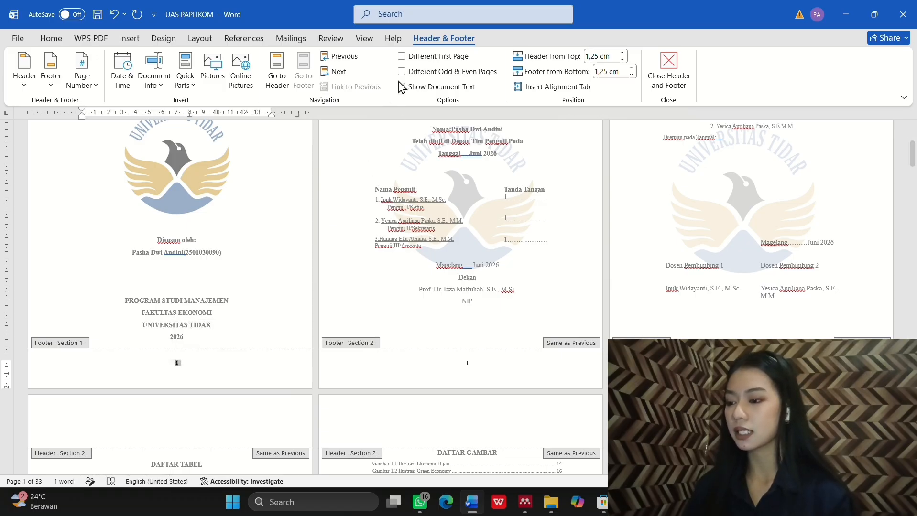
left_click(404, 57)
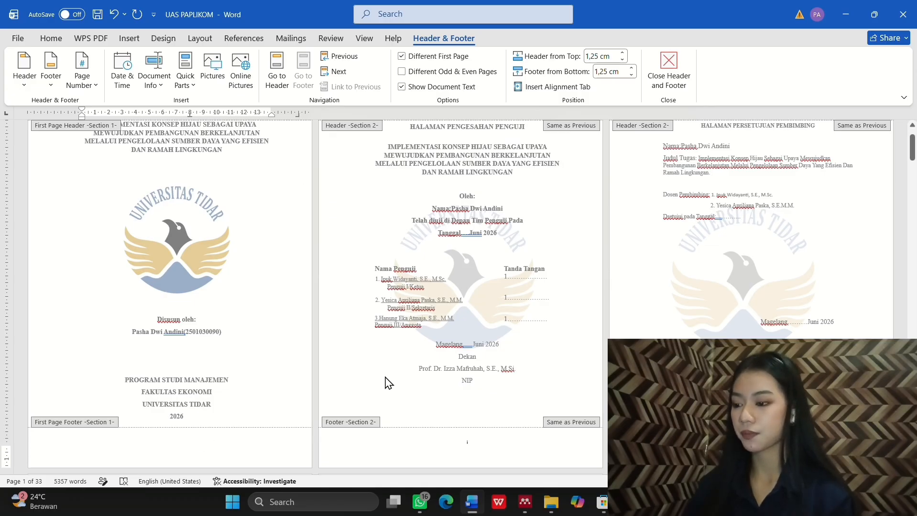
scroll(387, 382, "down", 5)
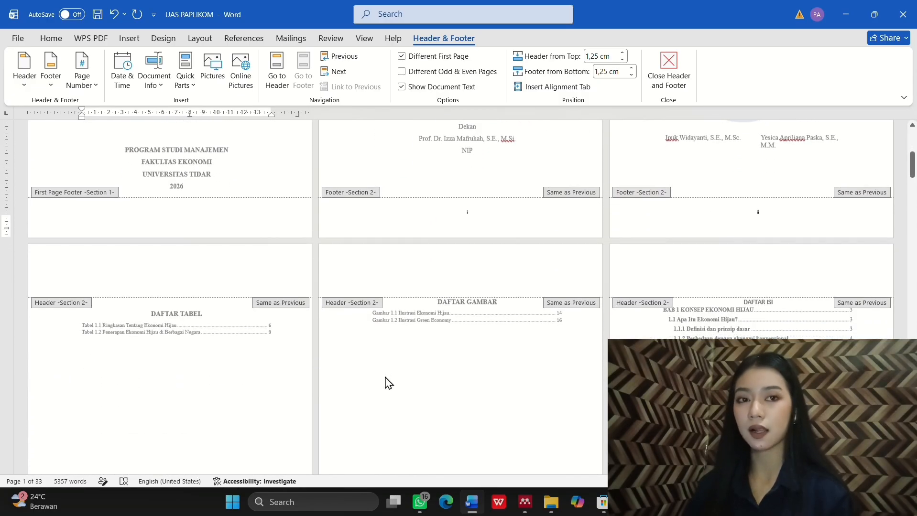
scroll(387, 382, "down", 2)
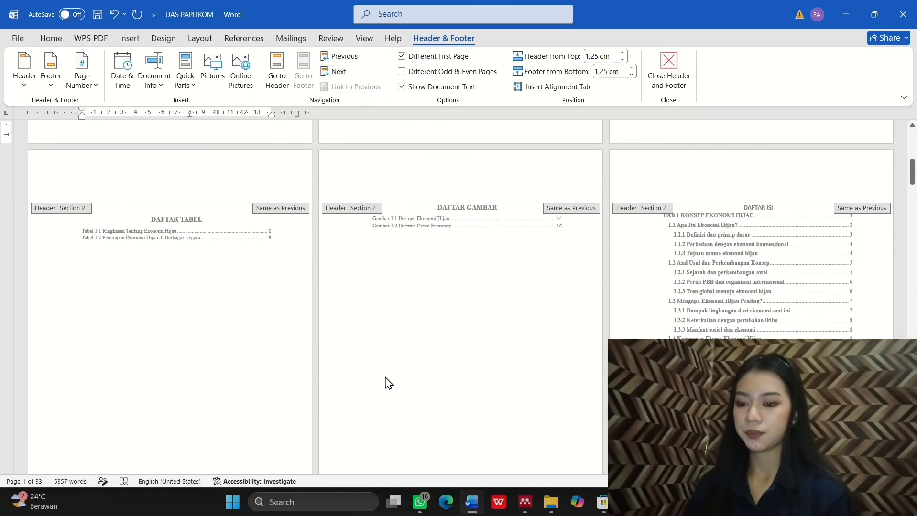
scroll(387, 382, "down", 3)
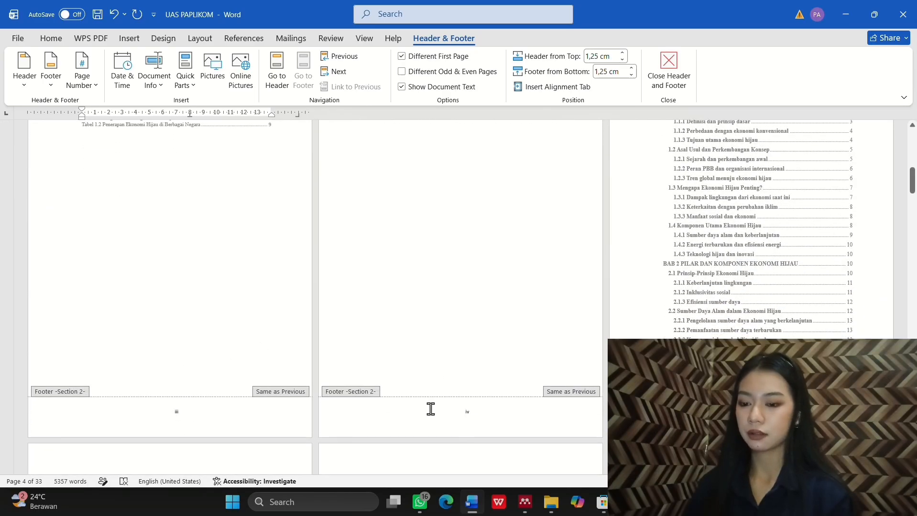
scroll(485, 405, "down", 1)
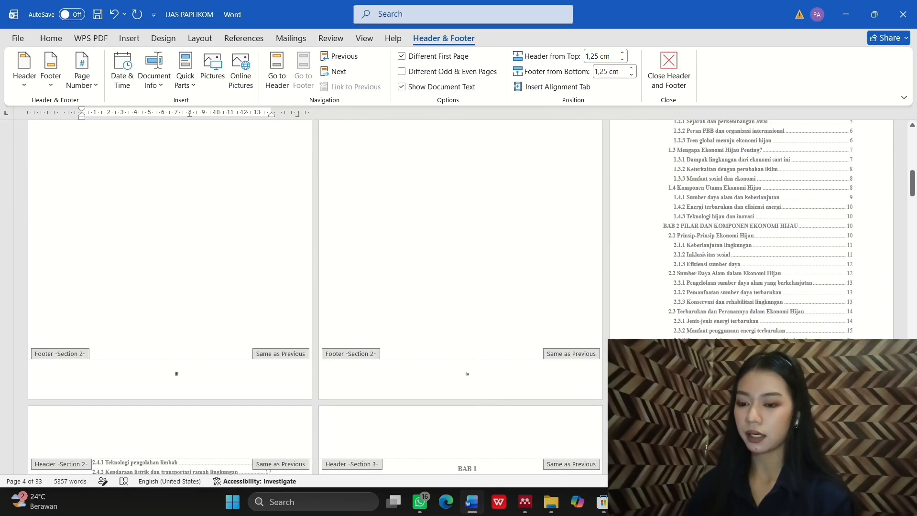
scroll(459, 296, "down", 1)
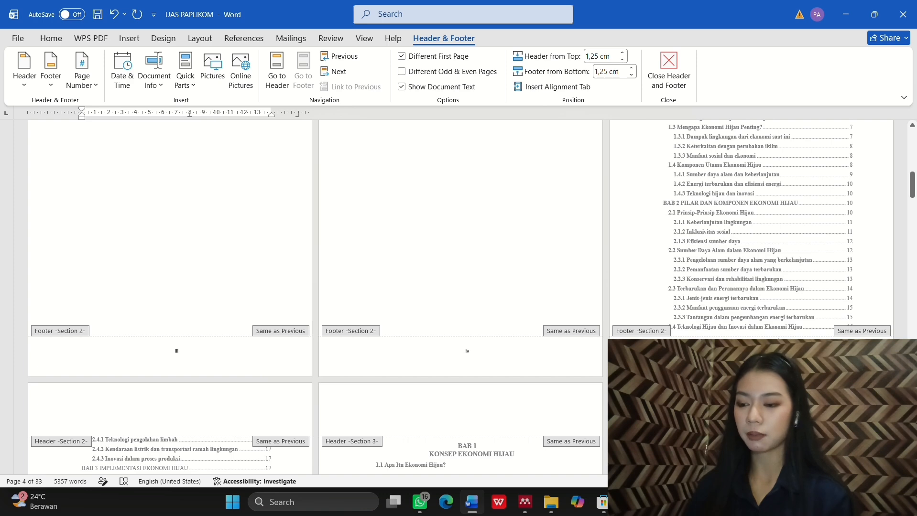
scroll(460, 296, "down", 5)
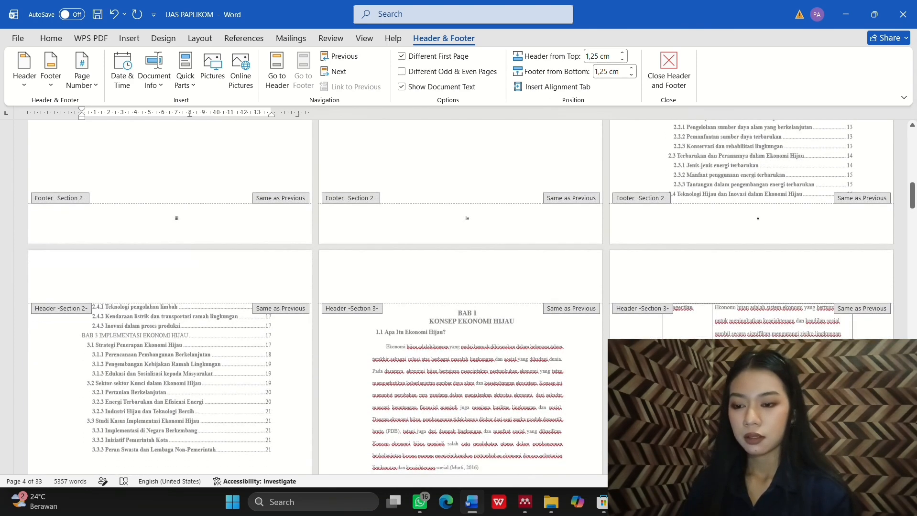
scroll(580, 349, "down", 2)
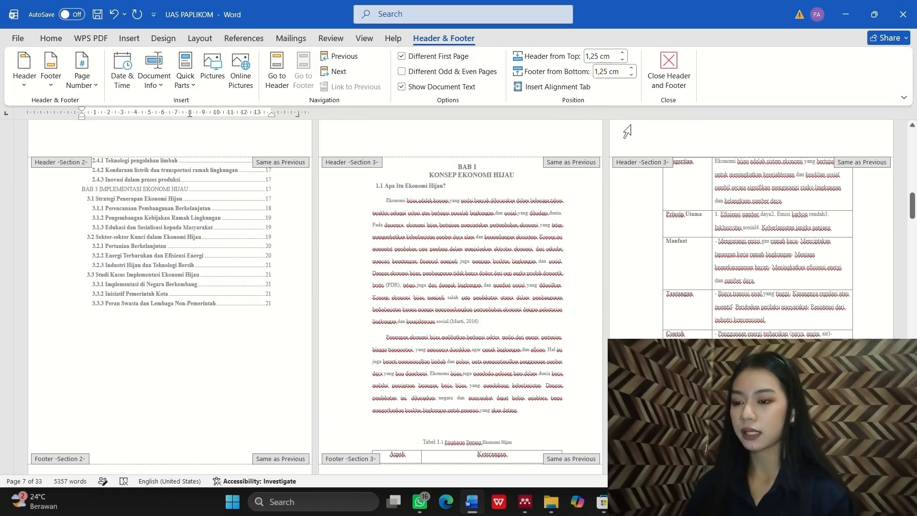
left_click(683, 63)
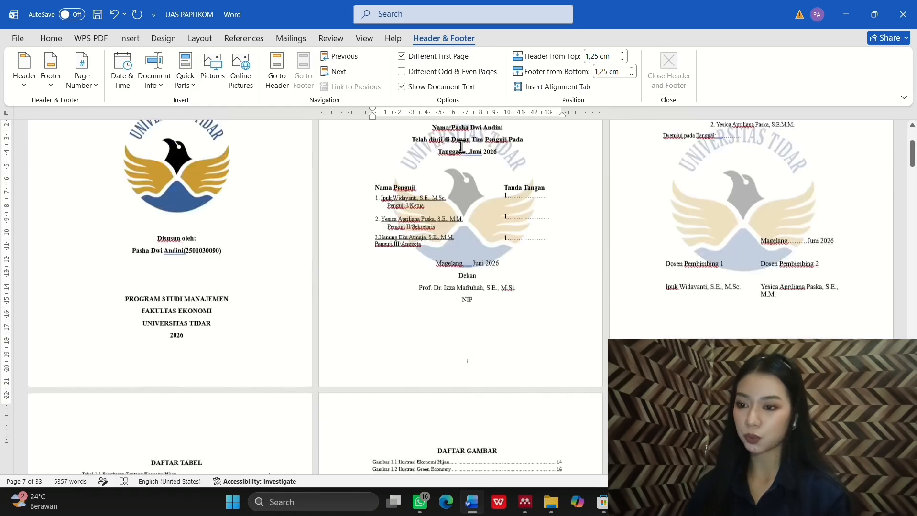
scroll(442, 309, "down", 10)
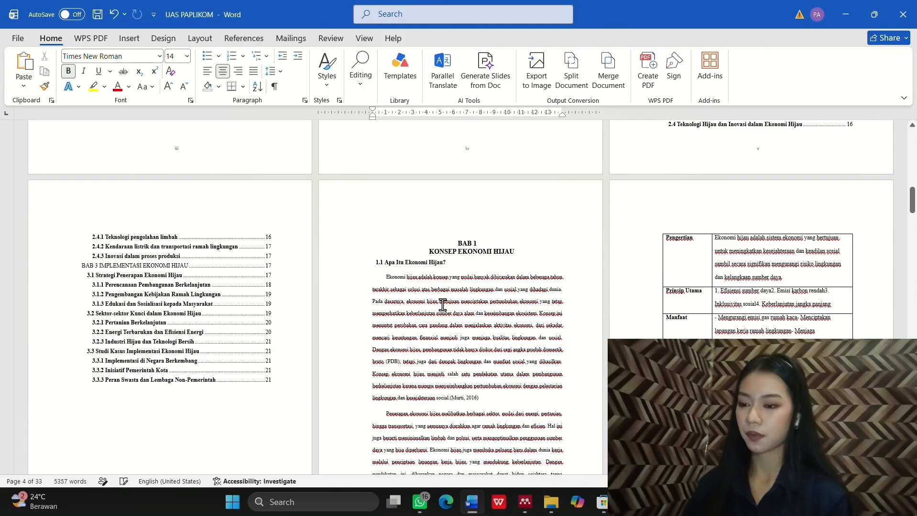
Step: Reopen footer editing at BAB 1, showing contents page vi followed by page 7
double_click(443, 202)
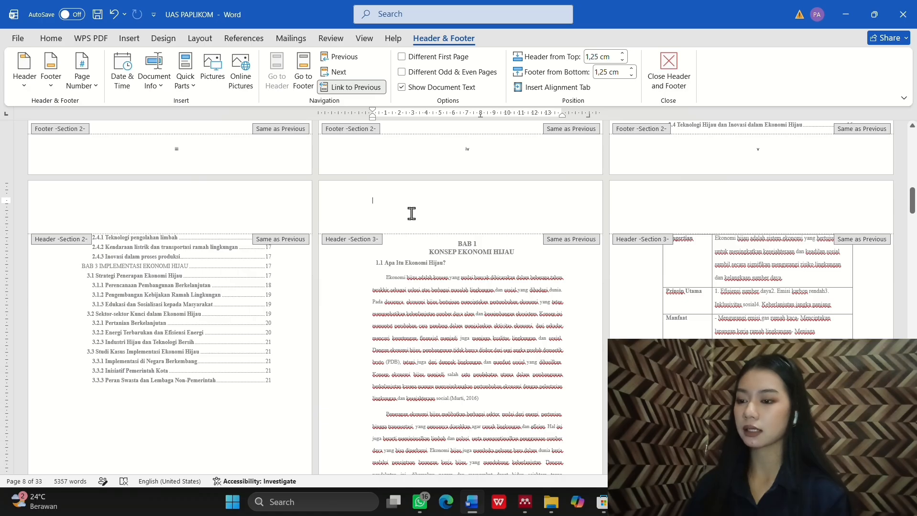
scroll(411, 214, "down", 4)
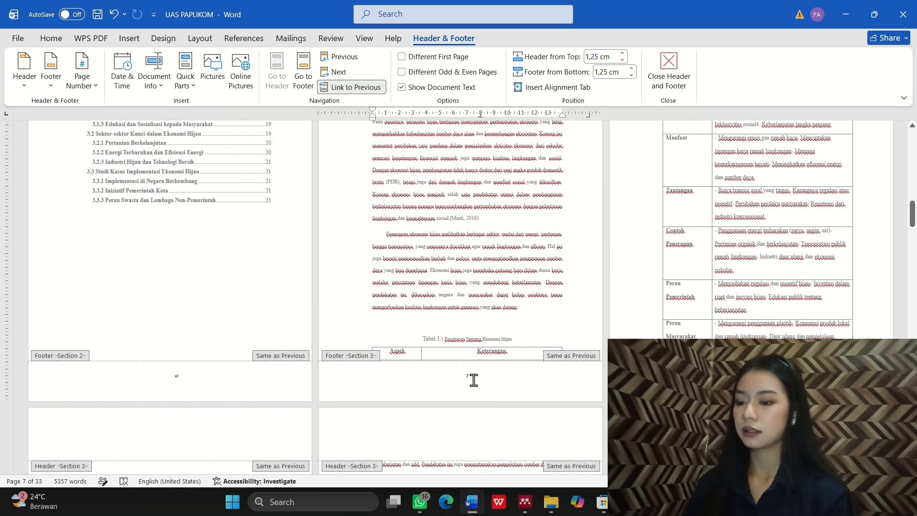
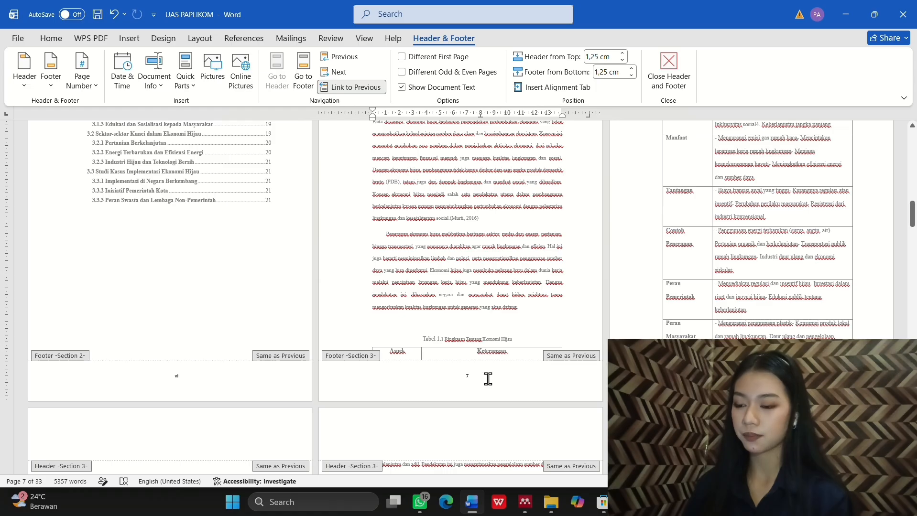
Step: Turn off Link to Previous for the Section 3 footer and header at BAB 1
double_click(464, 377)
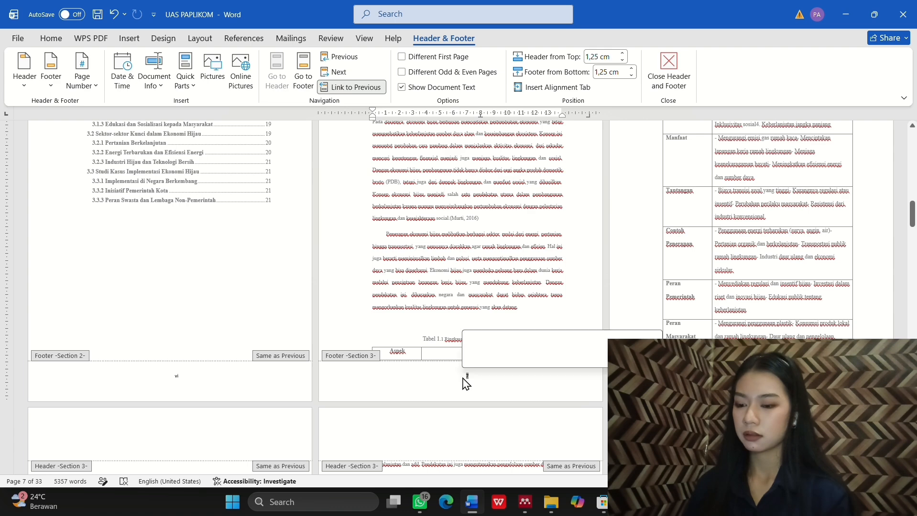
left_click(362, 88)
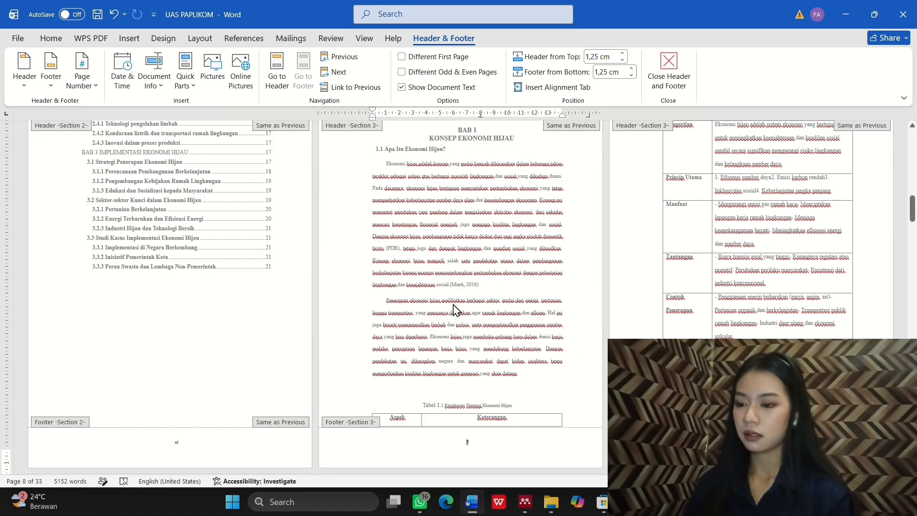
scroll(452, 309, "up", 2)
scroll(454, 310, "up", 1)
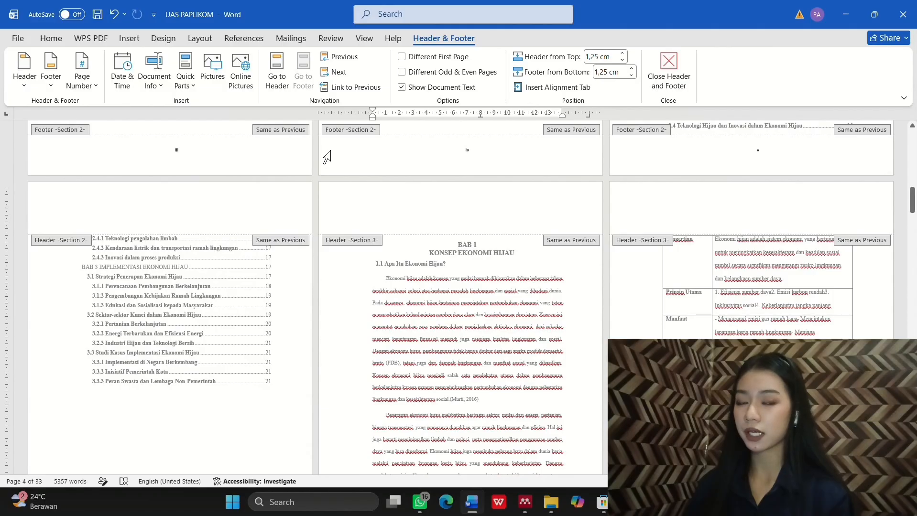
left_click(277, 72)
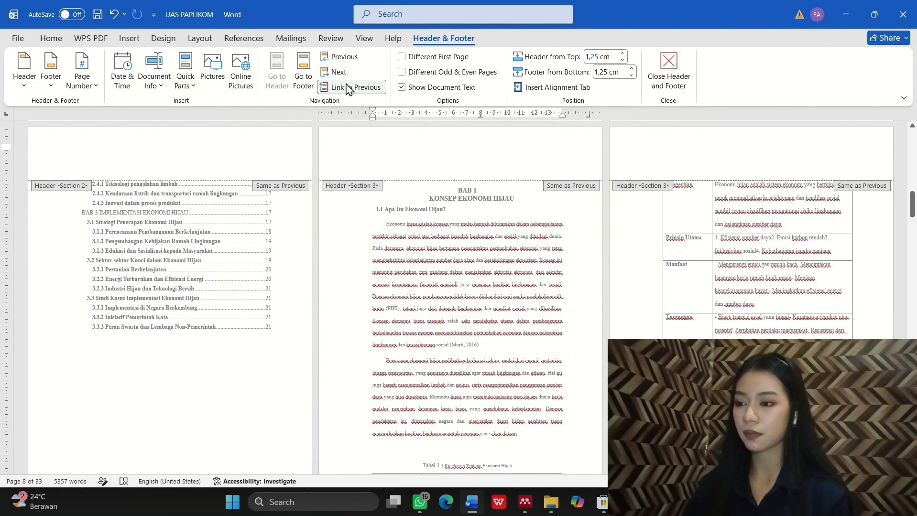
left_click(348, 88)
scroll(388, 191, "down", 2)
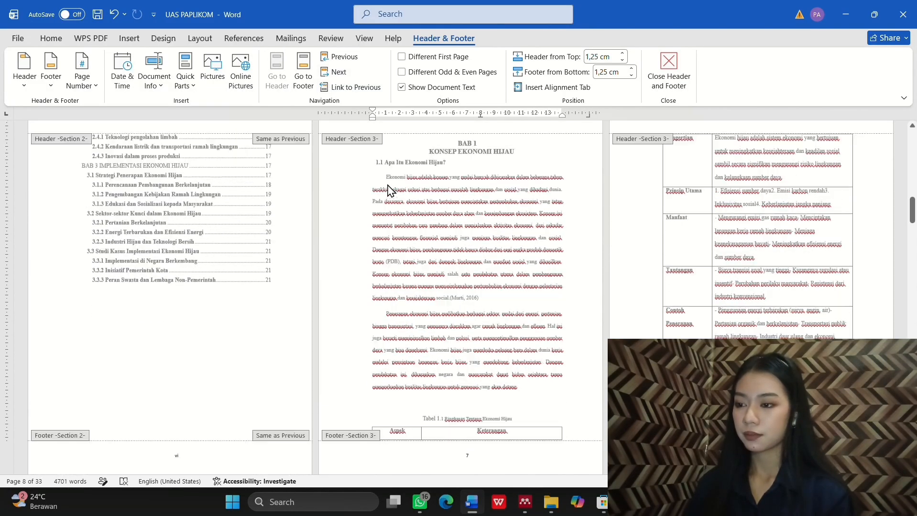
scroll(388, 190, "down", 3)
left_click(434, 388)
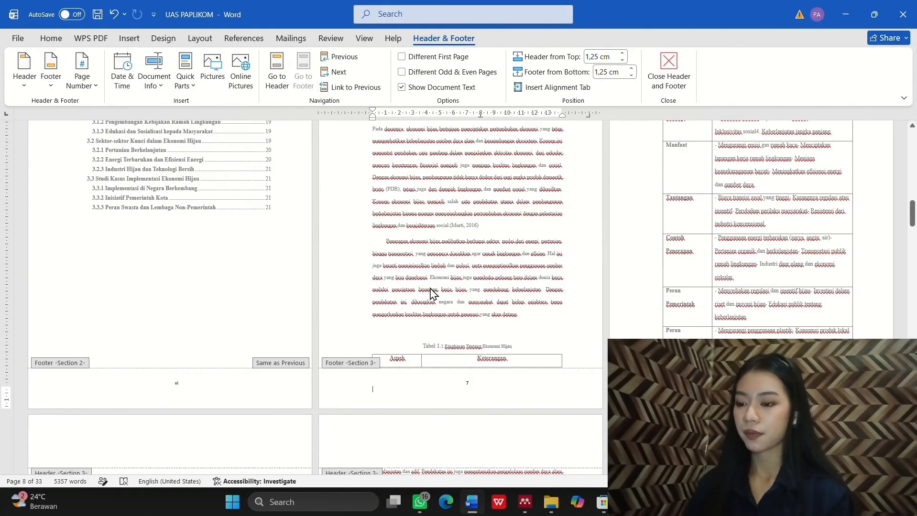
scroll(445, 339, "up", 5)
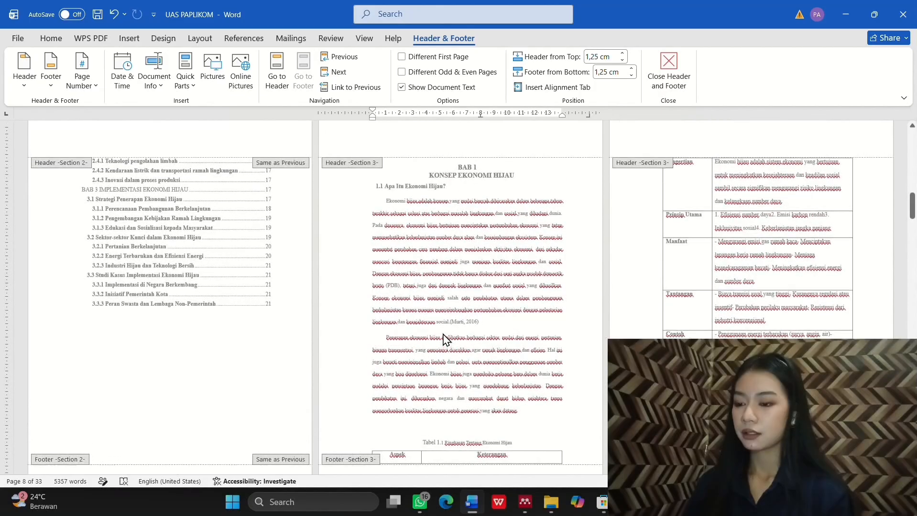
scroll(444, 339, "down", 2)
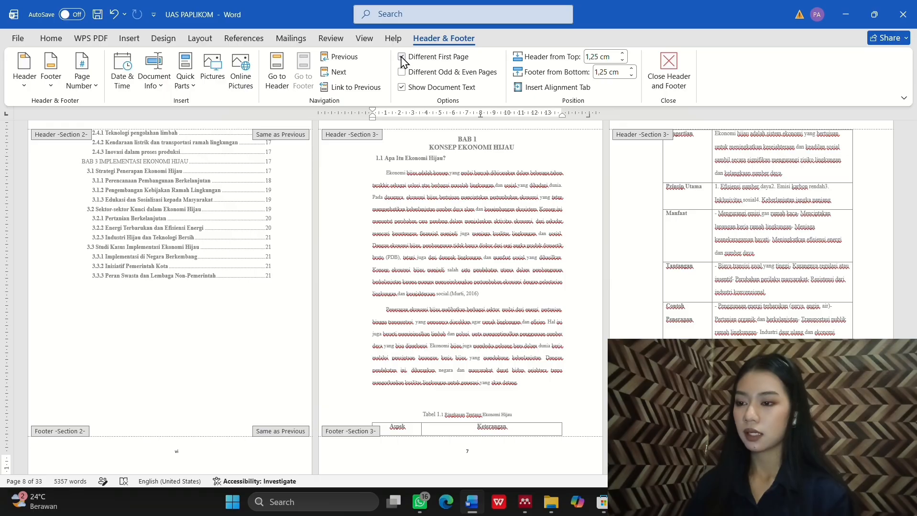
Step: Enable Different First Page for the BAB 1 opening page
left_click(402, 56)
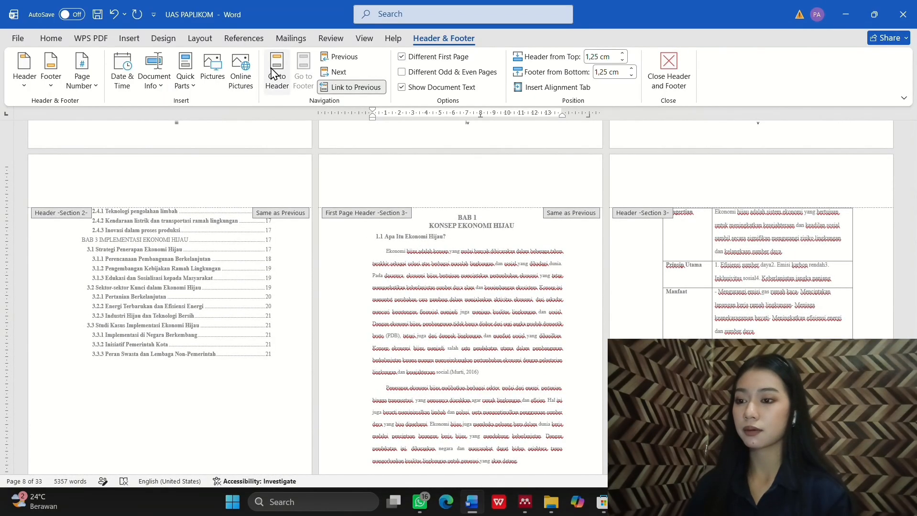
left_click(275, 73)
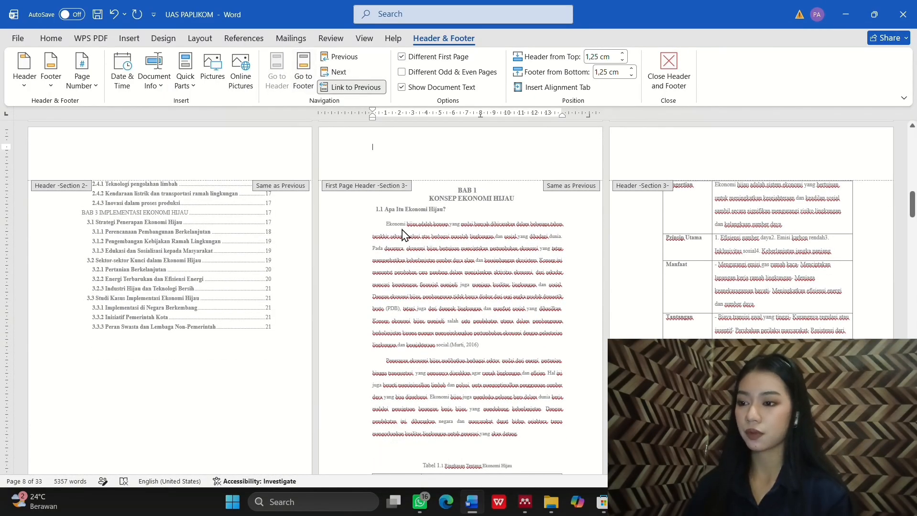
scroll(436, 328, "down", 2)
scroll(452, 341, "up", 2)
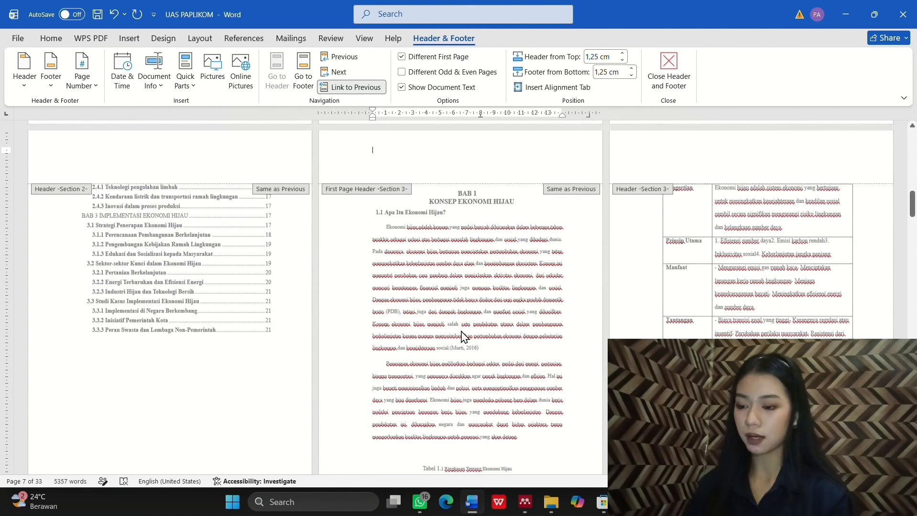
scroll(481, 371, "down", 1)
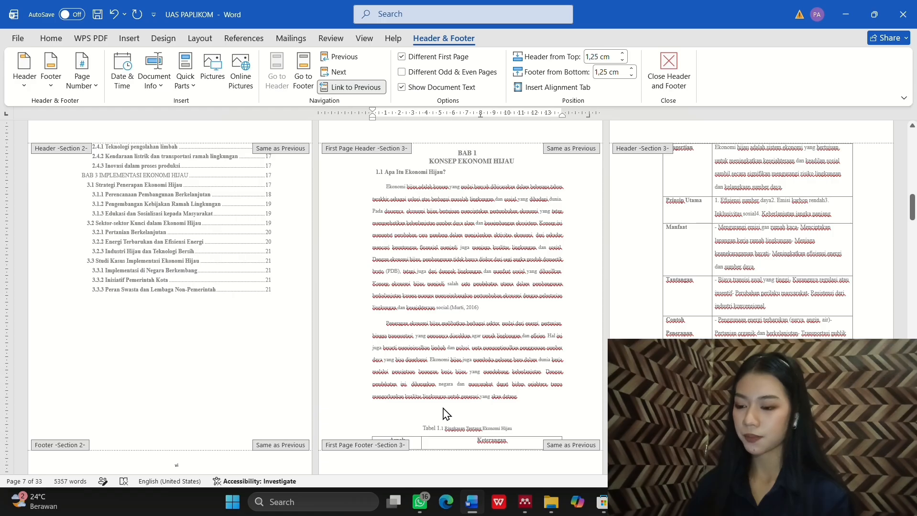
scroll(444, 451, "down", 1)
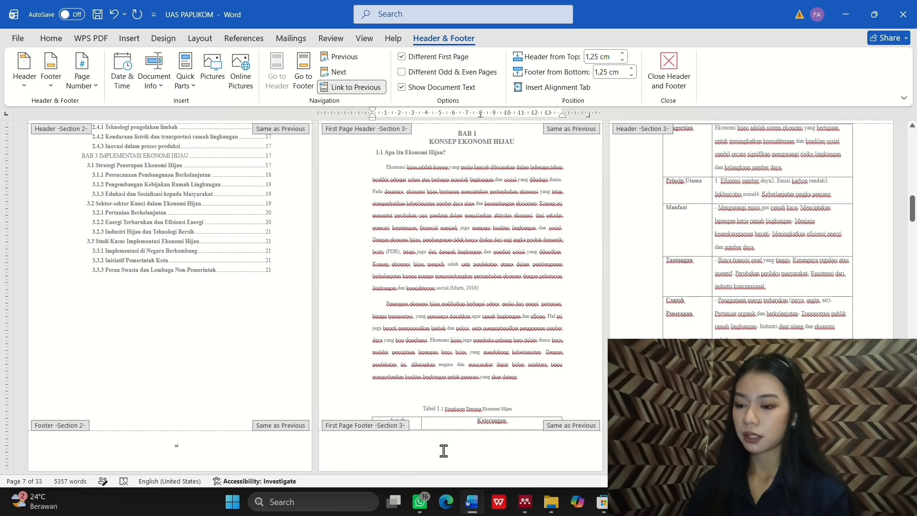
Step: Insert a centred Plain Number 2 page number in BAB 1's first-page footer
left_click(443, 451)
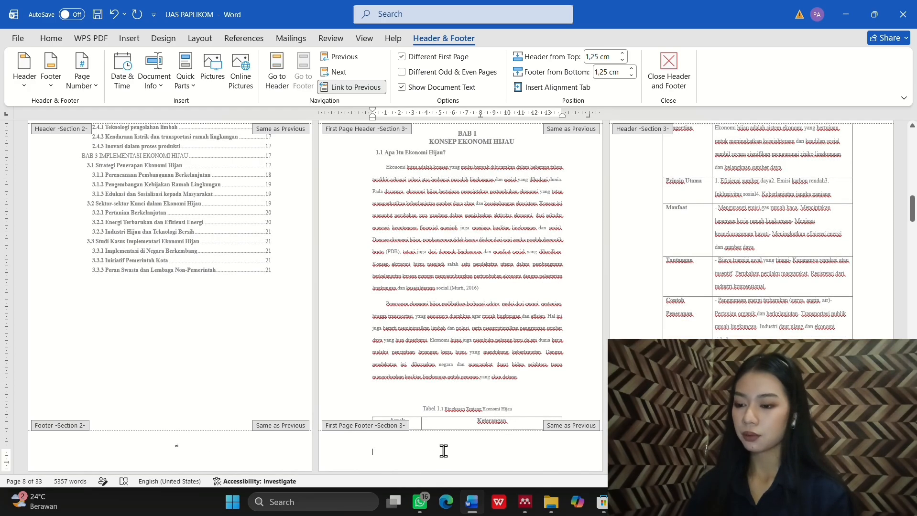
left_click(86, 86)
mouse_move(126, 130)
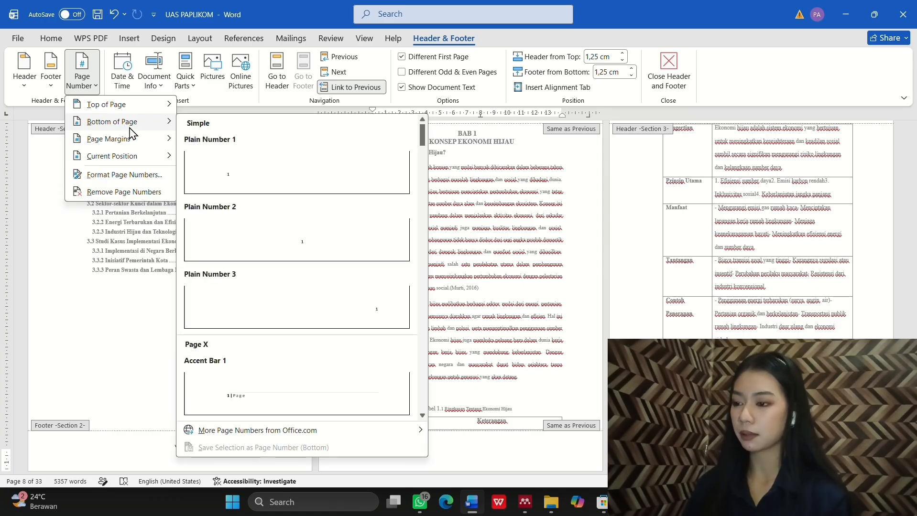
left_click(303, 245)
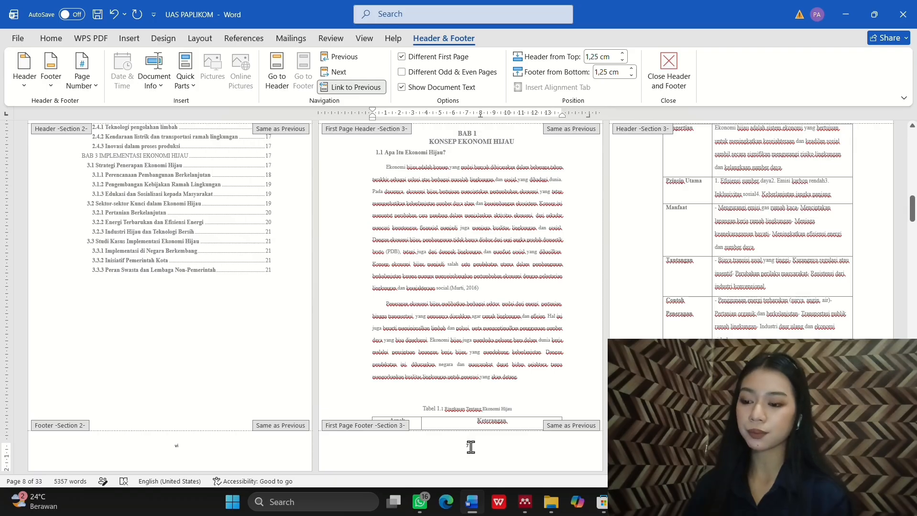
Step: Format the chapter page numbers to start at 1
scroll(484, 428, "down", 1)
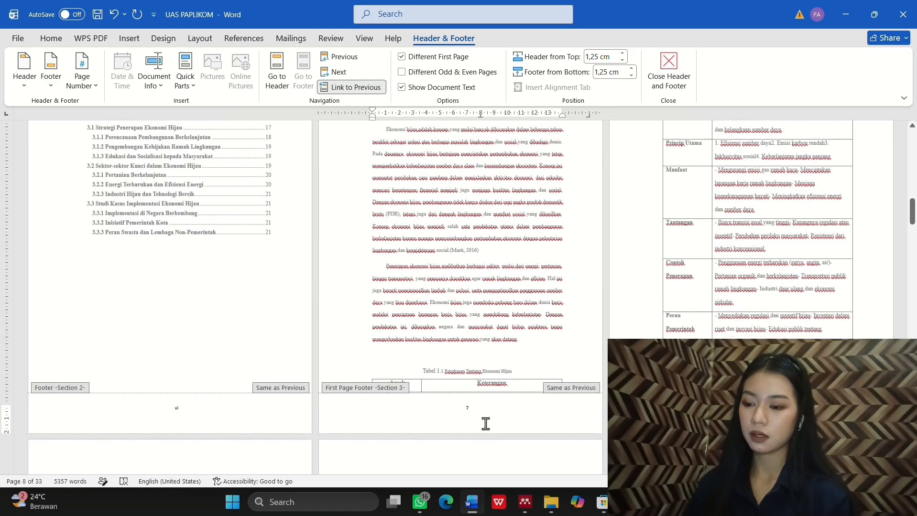
right_click(465, 406)
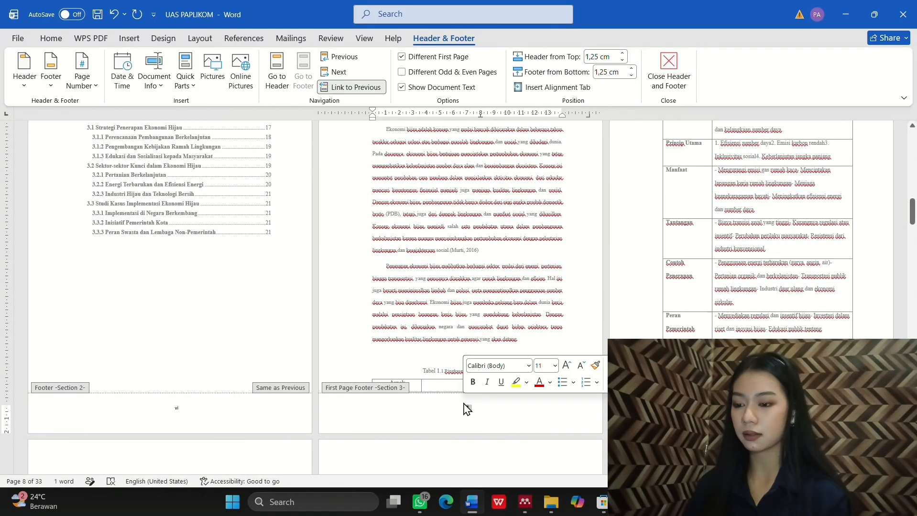
right_click(467, 407)
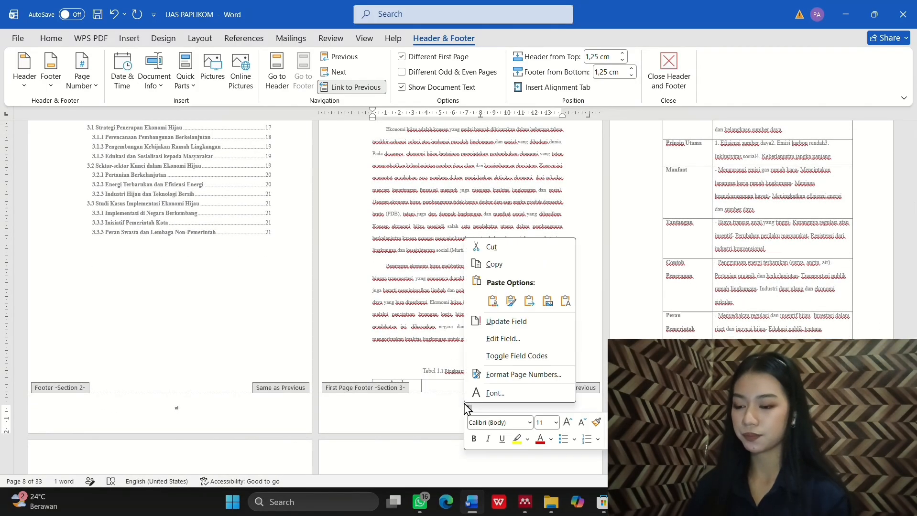
left_click(514, 375)
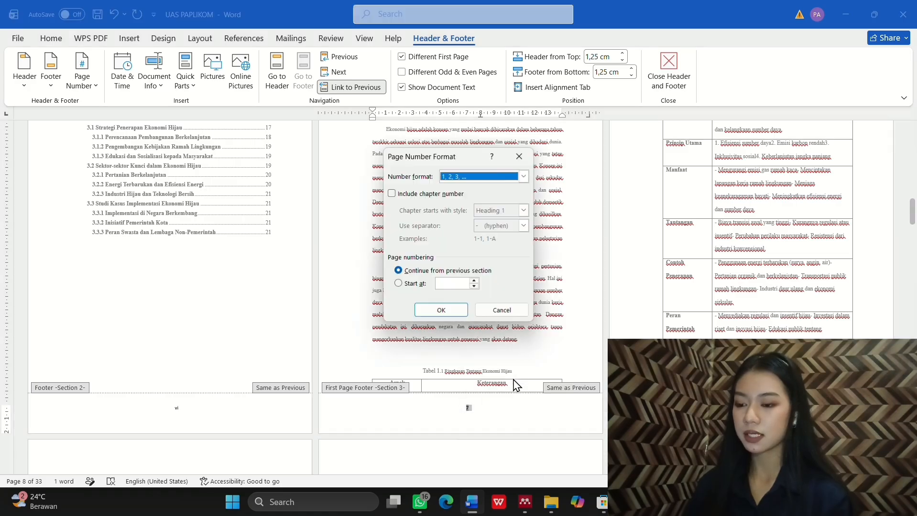
left_click(398, 284)
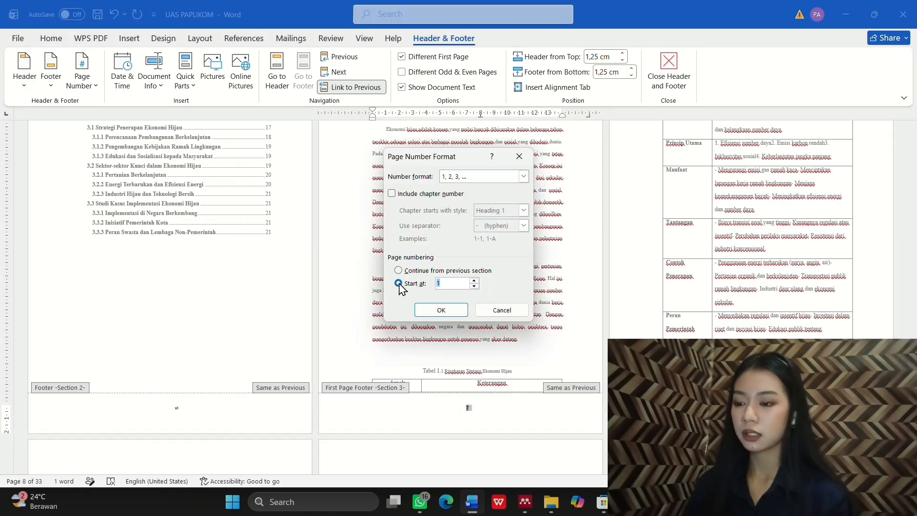
left_click(453, 313)
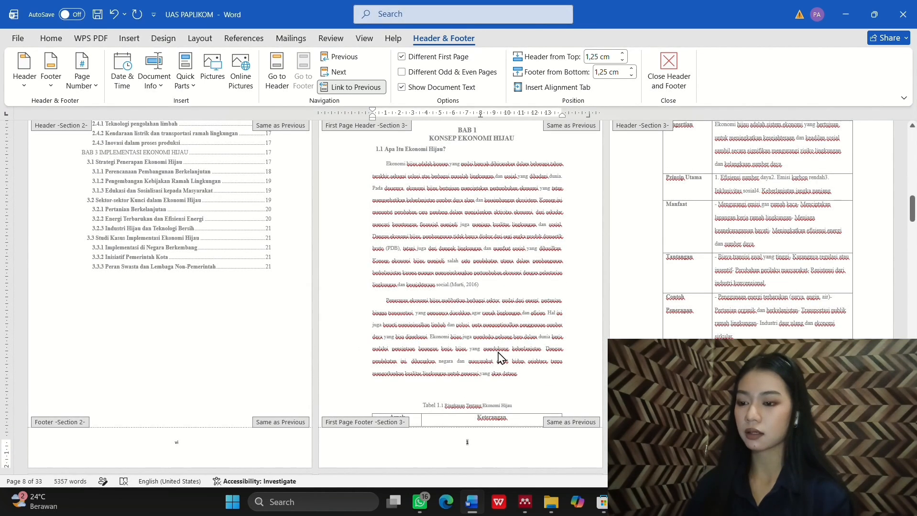
Step: Unlink BAB 1's first-page footer from the previous section
scroll(498, 358, "up", 3)
scroll(498, 358, "down", 2)
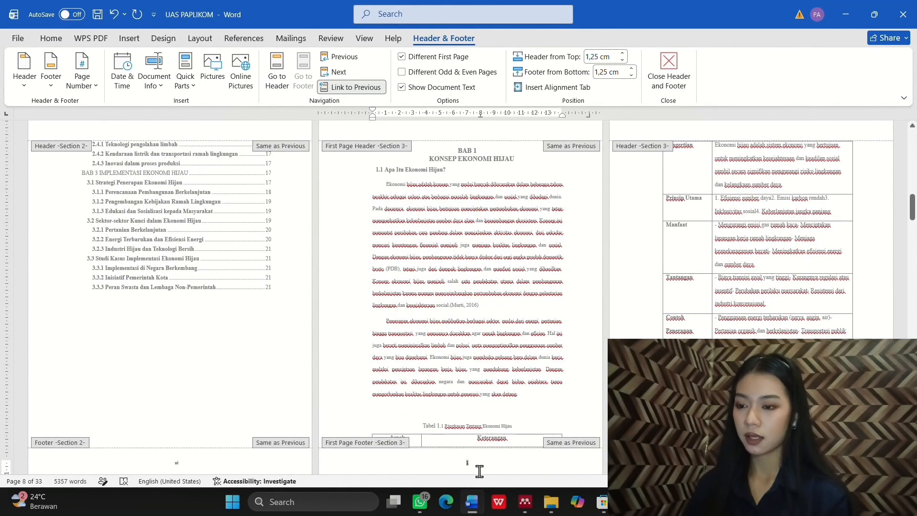
scroll(506, 442, "down", 1)
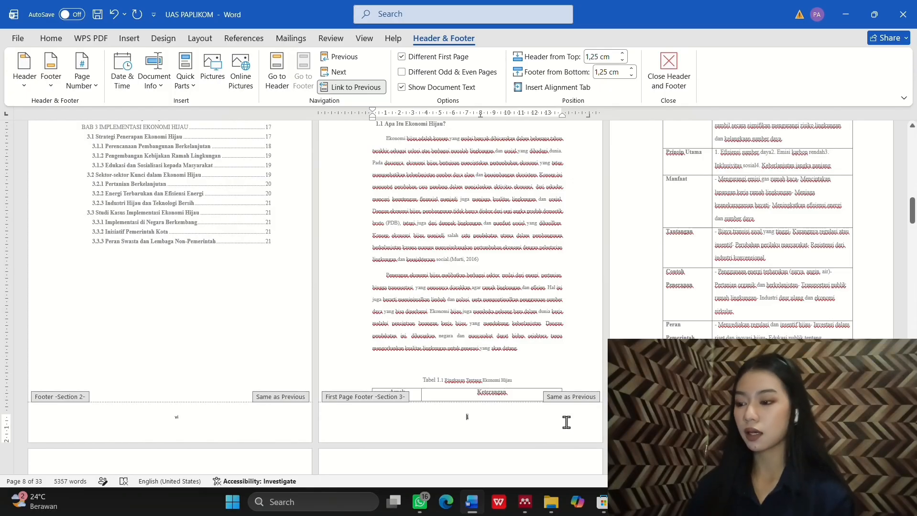
scroll(517, 407, "up", 1)
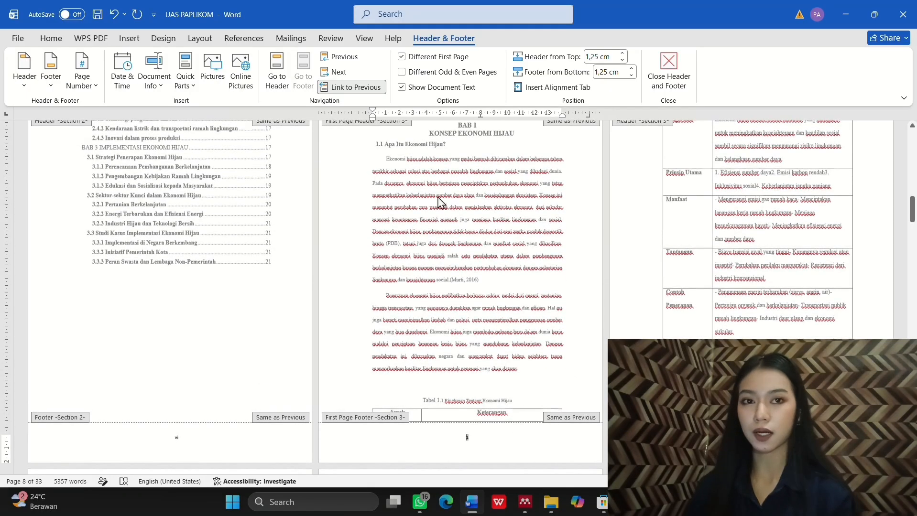
left_click(371, 90)
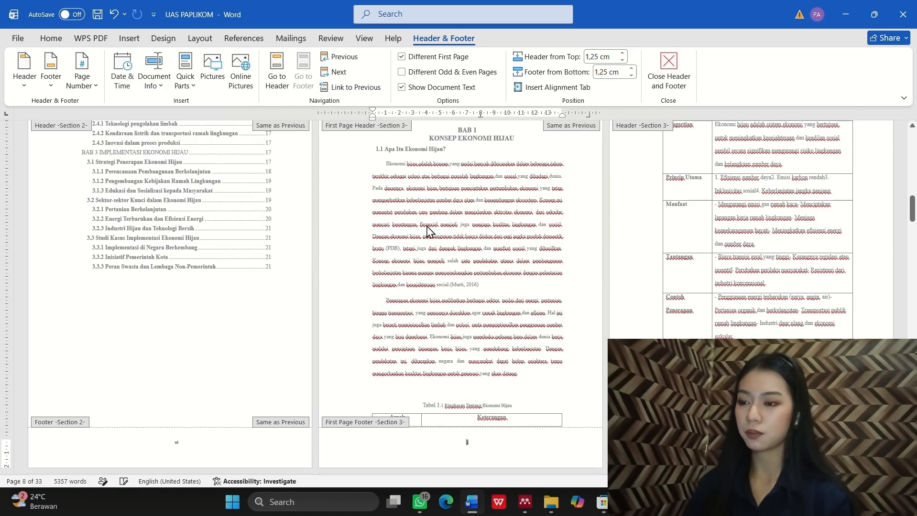
scroll(439, 269, "up", 3)
Step: Unlink BAB 1's first-page header from the previous section
left_click(277, 71)
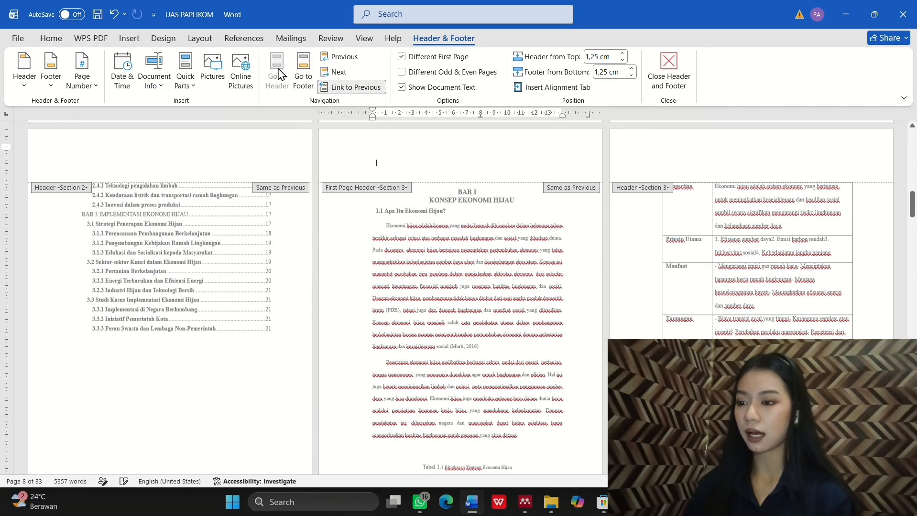
left_click(353, 88)
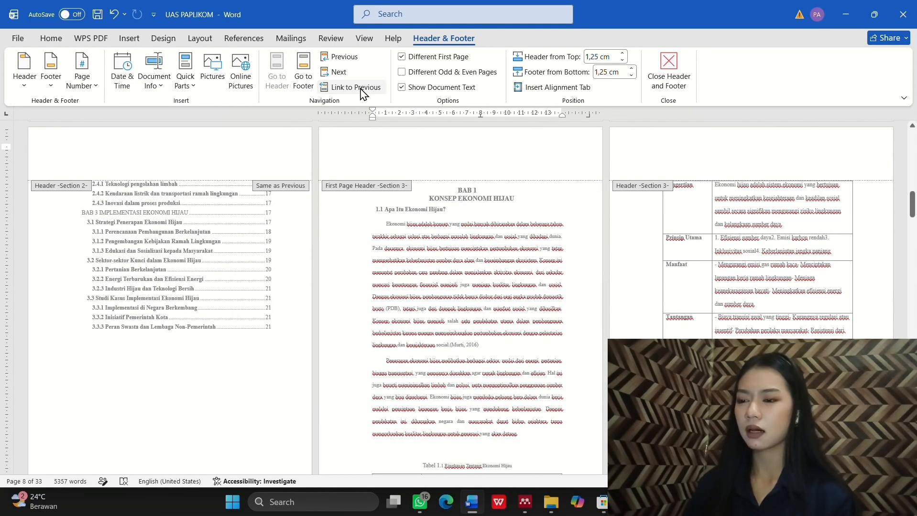
scroll(449, 234, "down", 4)
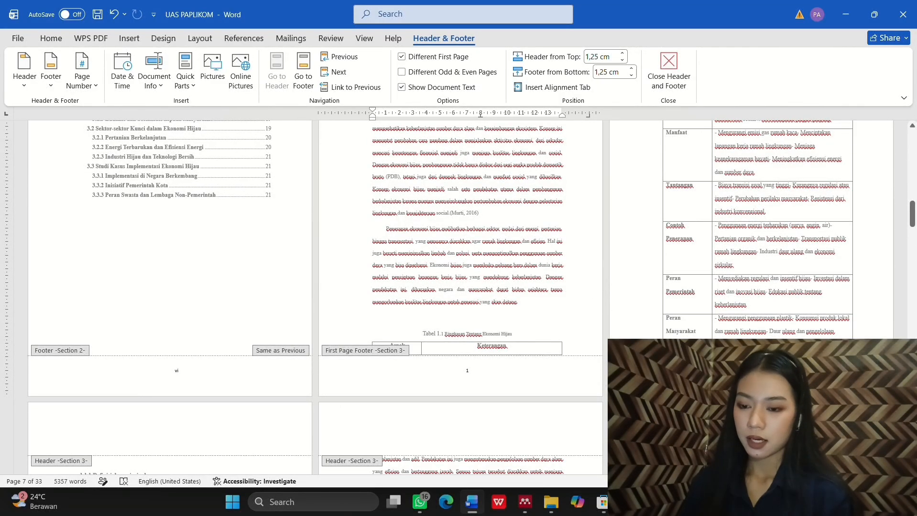
Step: Add a Plain Number 3 page number at the top right of the chapter pages
double_click(731, 332)
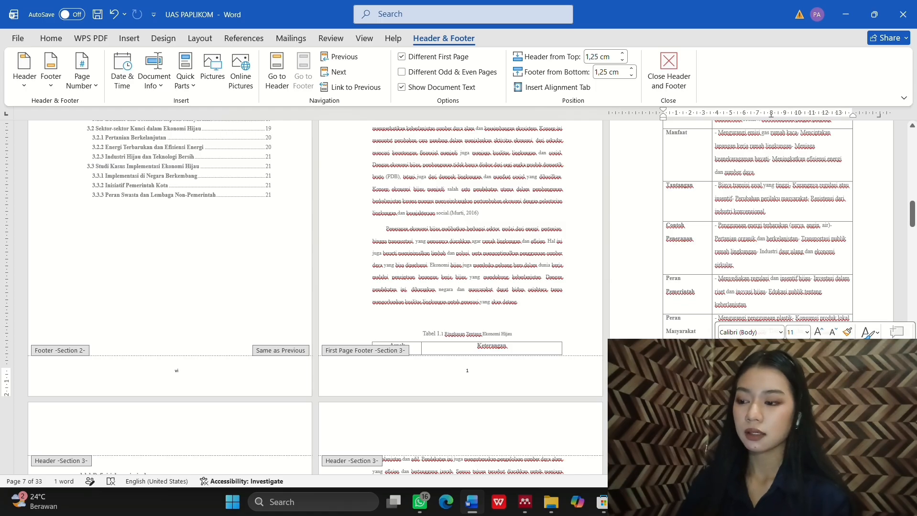
key("BackSpace")
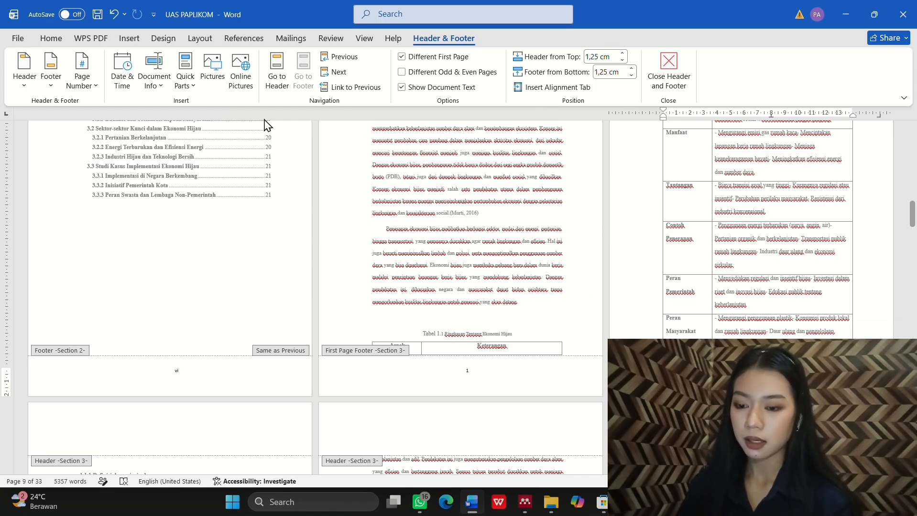
left_click(96, 88)
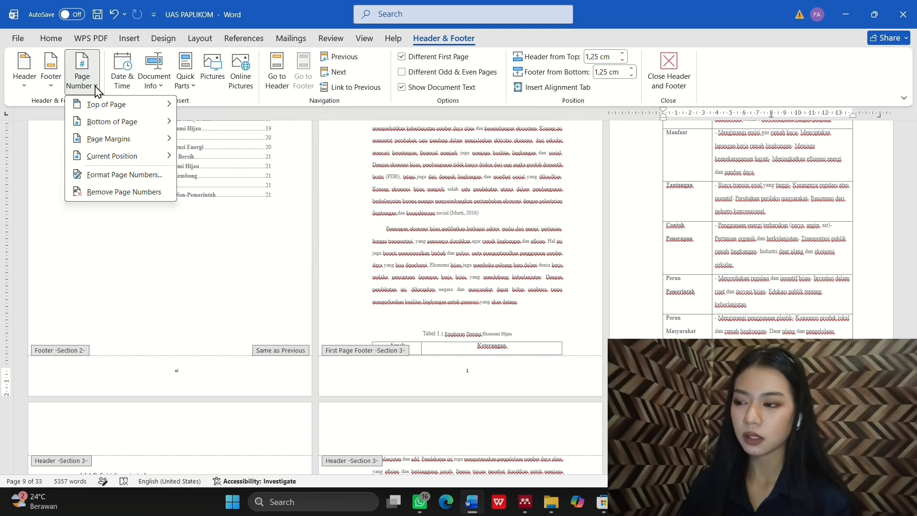
mouse_move(123, 107)
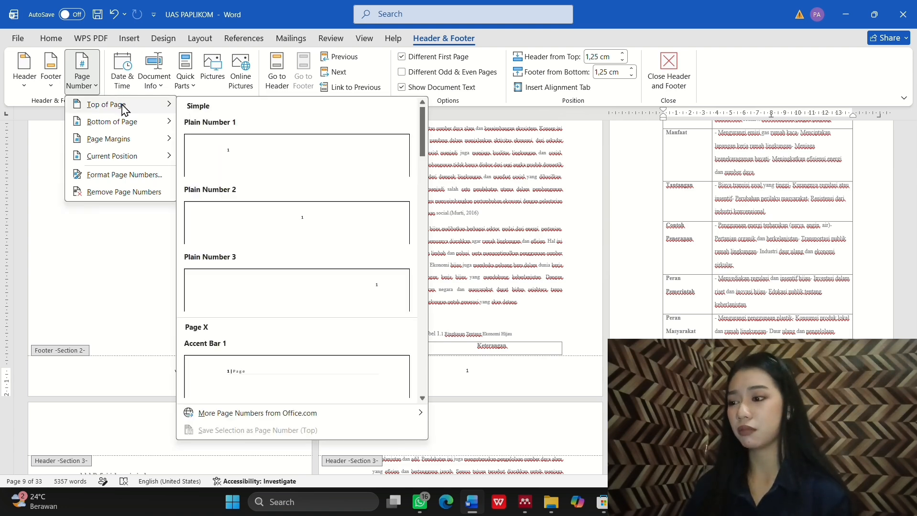
left_click(289, 299)
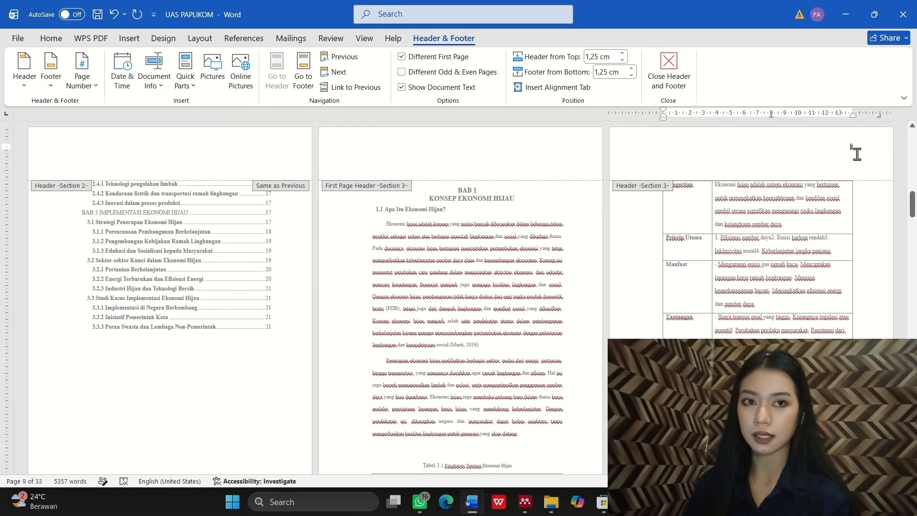
Step: Check that chapter header numbers run 3 through 10, with BAB 2 at 12
scroll(805, 234, "down", 5)
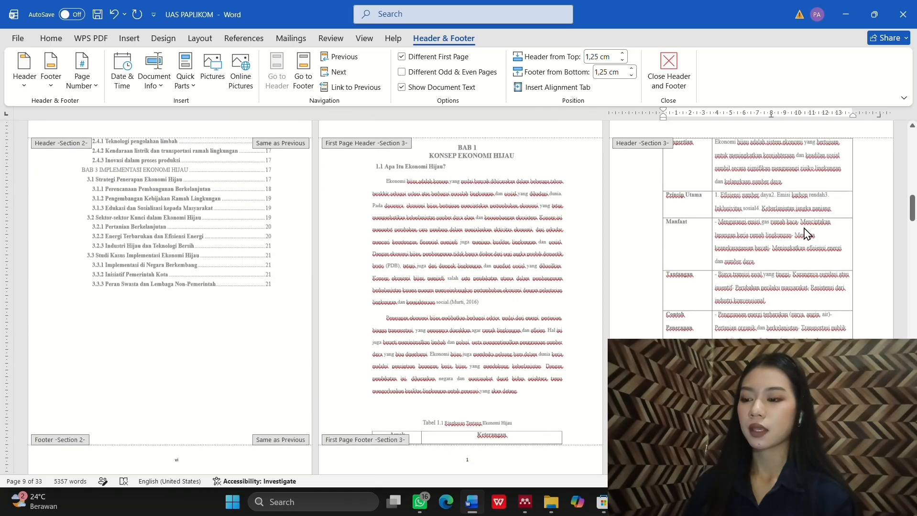
scroll(806, 234, "down", 2)
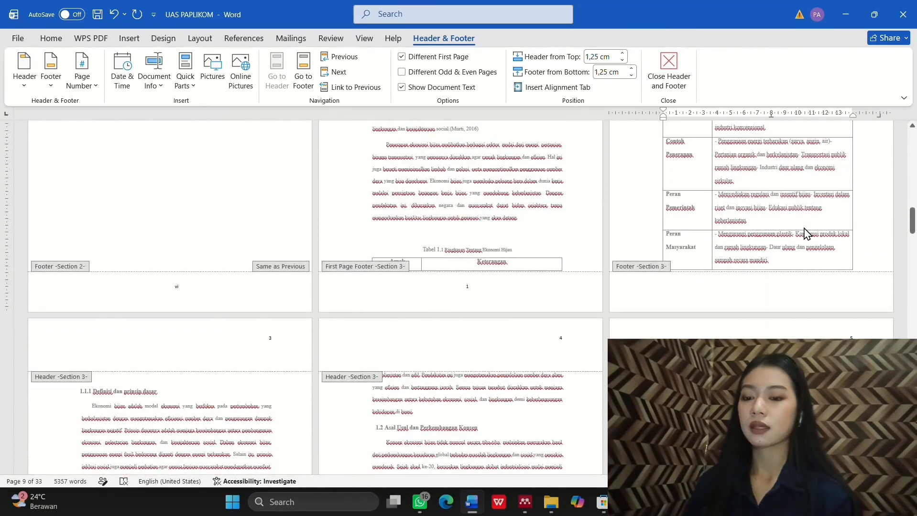
scroll(478, 260, "up", 2)
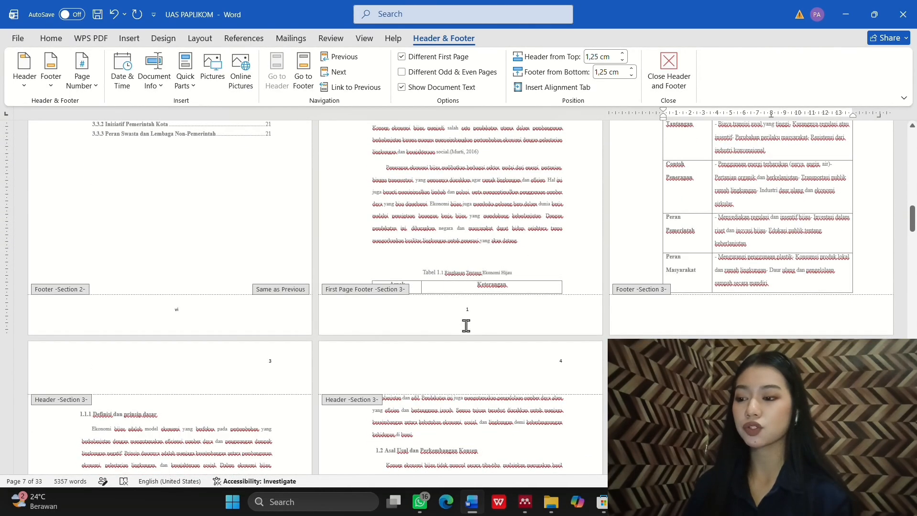
scroll(641, 250, "up", 4)
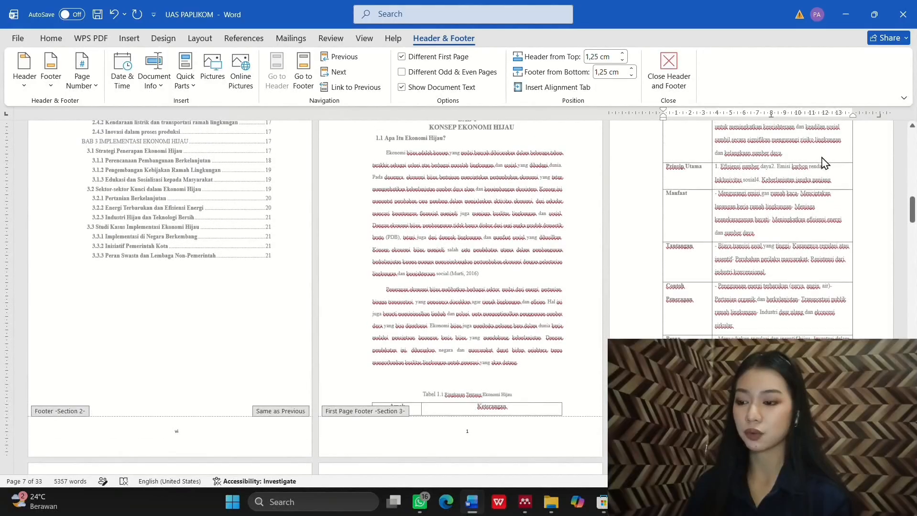
scroll(758, 266, "down", 5)
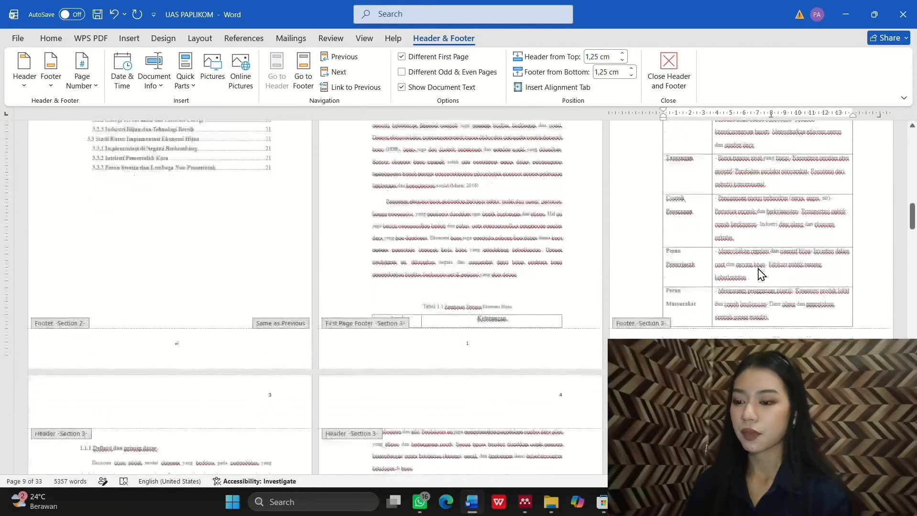
scroll(758, 327, "down", 8)
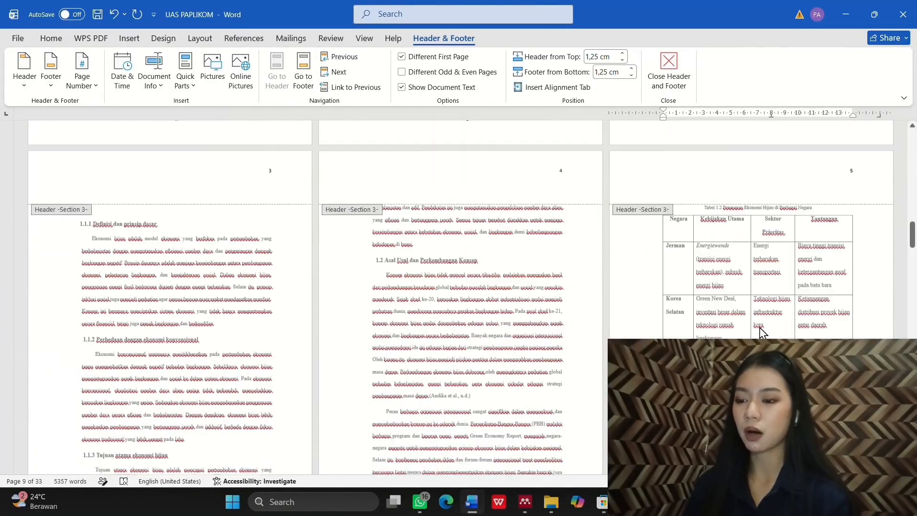
scroll(759, 327, "down", 2)
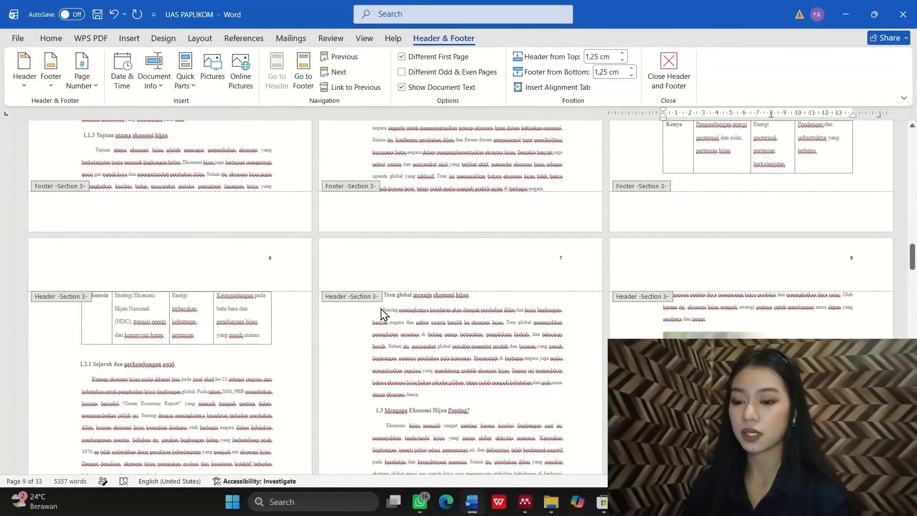
scroll(673, 316, "down", 10)
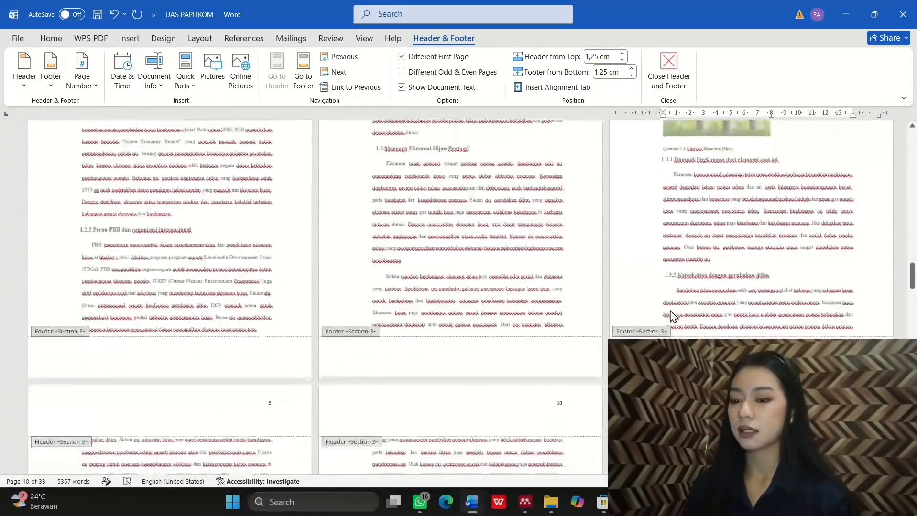
scroll(673, 316, "down", 10)
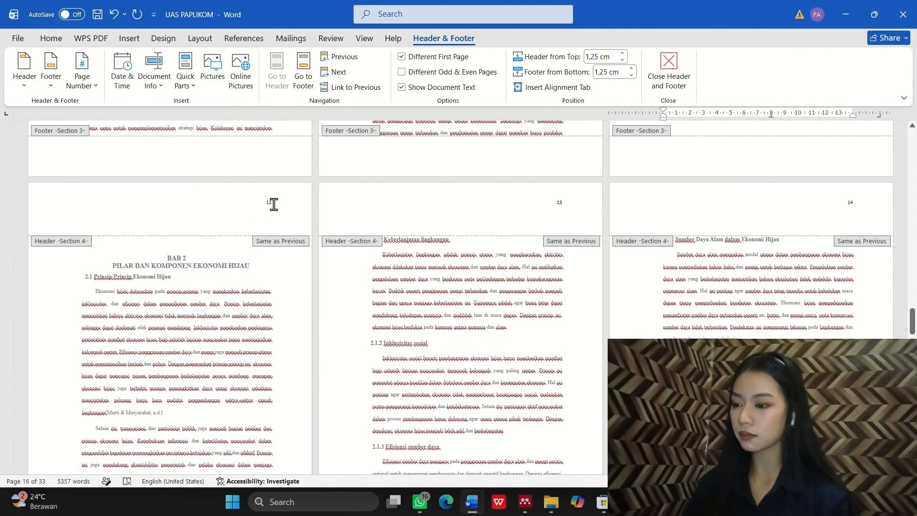
Step: Tick Different First Page on BAB 2's opening page to drop its header number
double_click(270, 203)
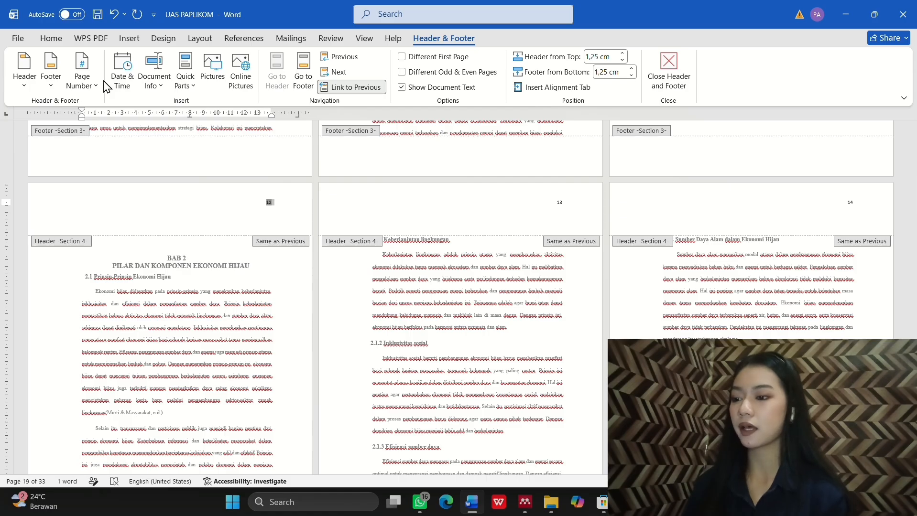
left_click(402, 57)
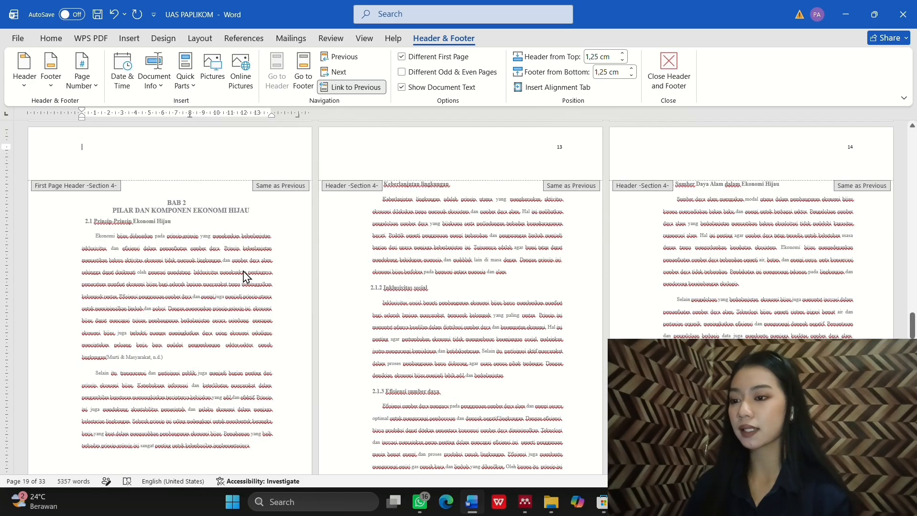
scroll(245, 277, "down", 3)
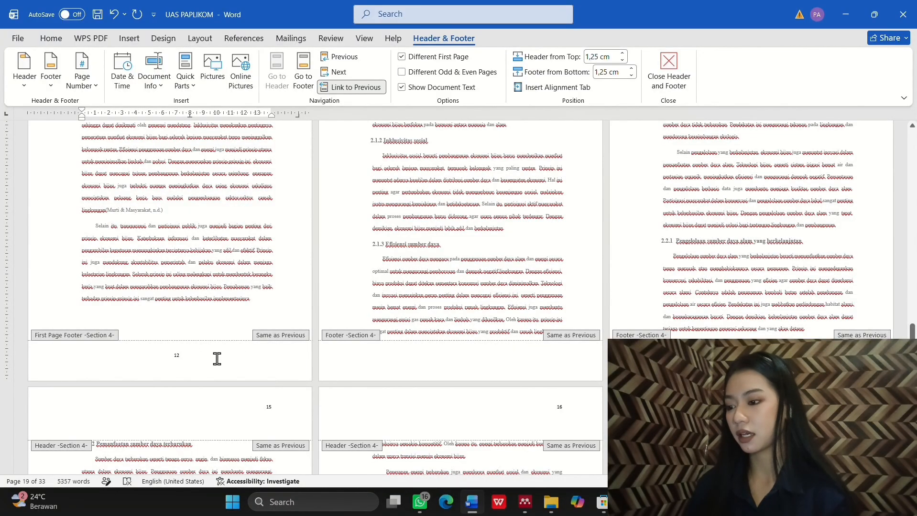
scroll(469, 306, "up", 3)
scroll(468, 306, "down", 2)
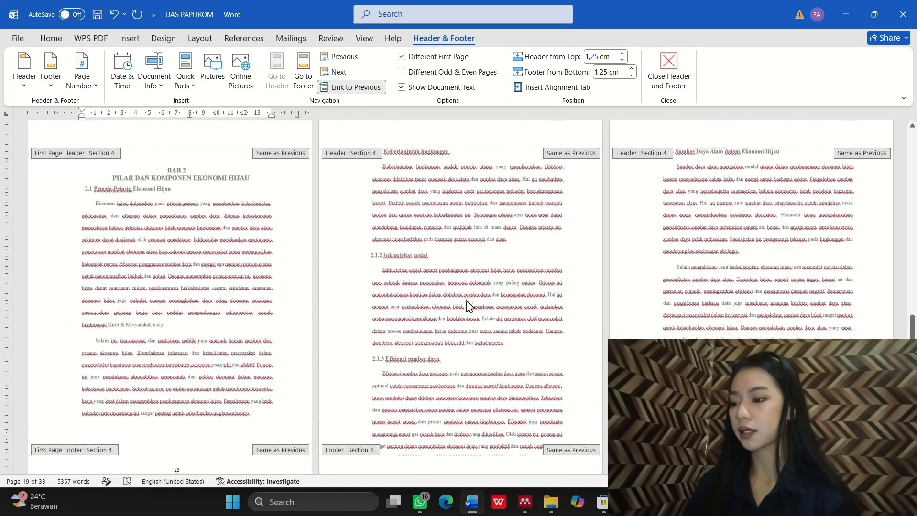
scroll(467, 306, "down", 10)
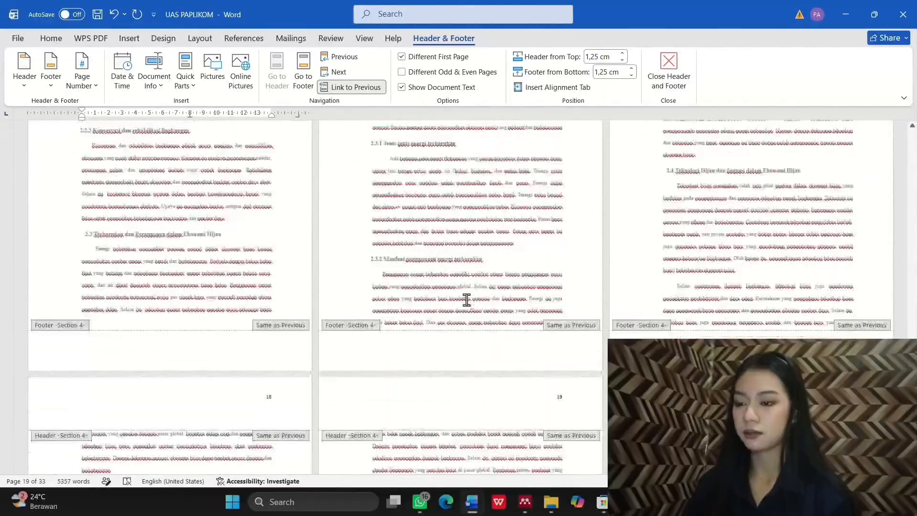
scroll(466, 301, "down", 3)
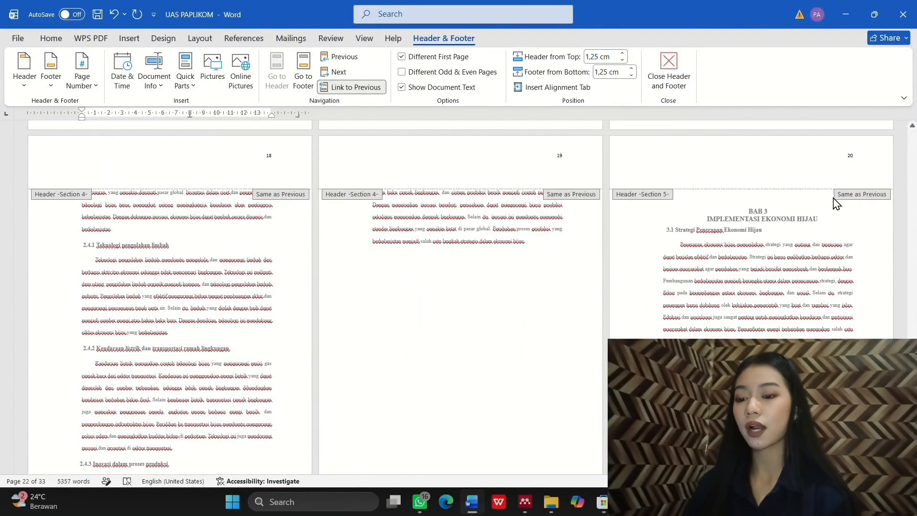
Step: Tick Different First Page on BAB 3's opening page, then return toward the cover
double_click(850, 155)
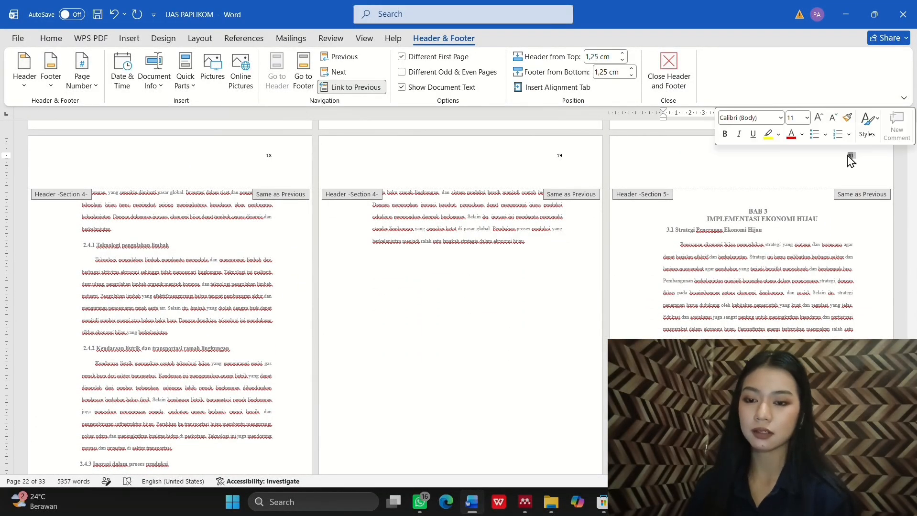
left_click(407, 57)
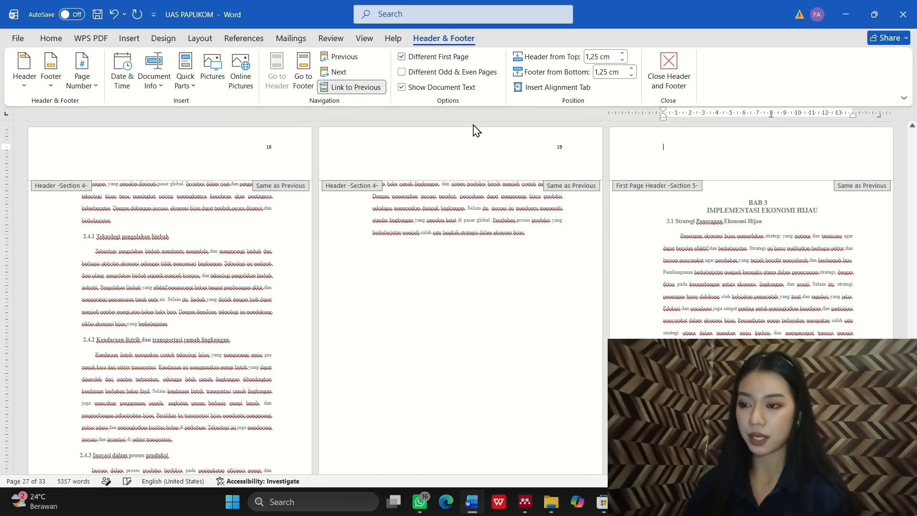
scroll(695, 322, "down", 5)
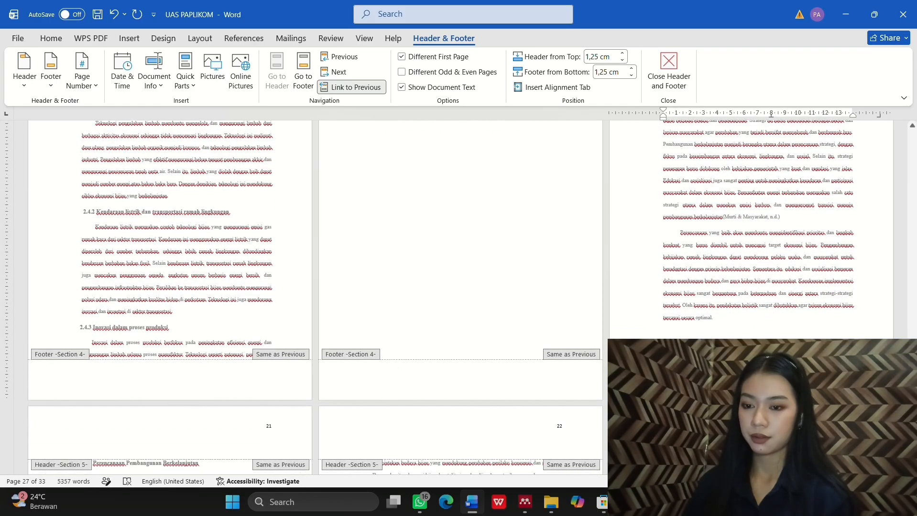
scroll(316, 297, "down", 12)
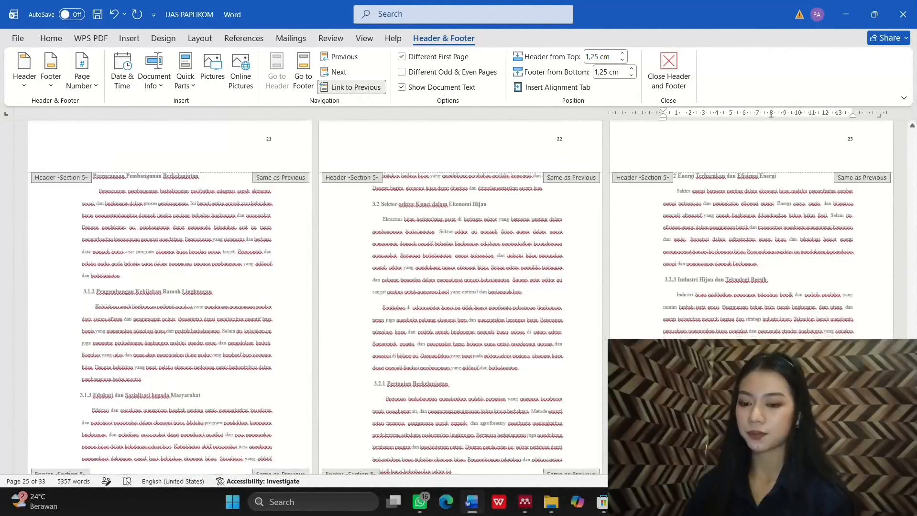
scroll(315, 297, "down", 10)
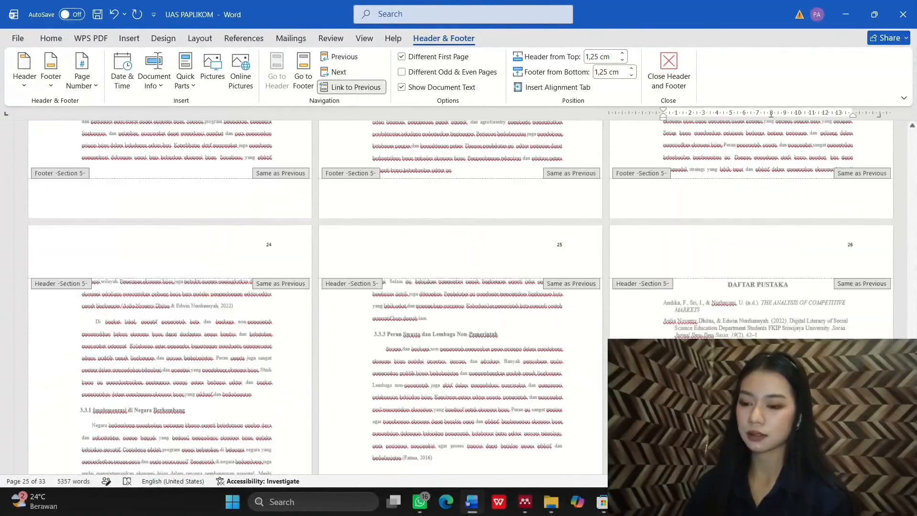
scroll(315, 296, "down", 3)
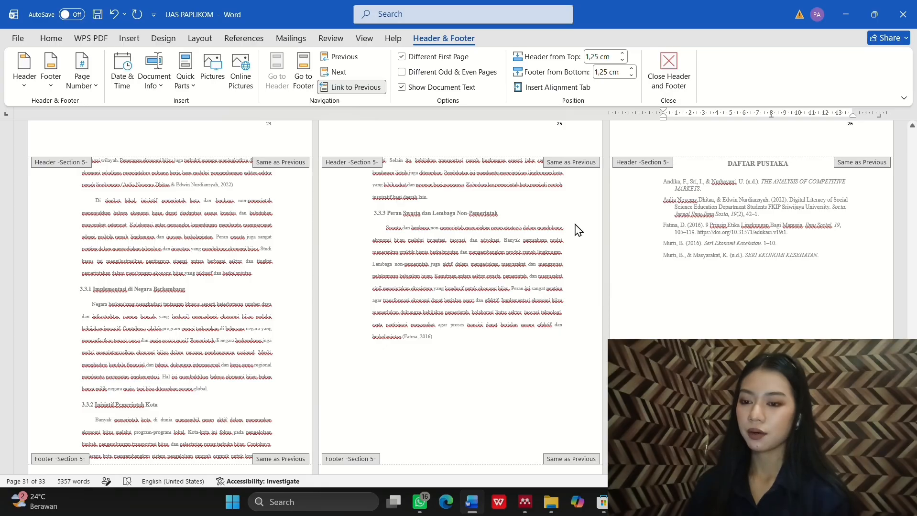
scroll(578, 230, "up", 3)
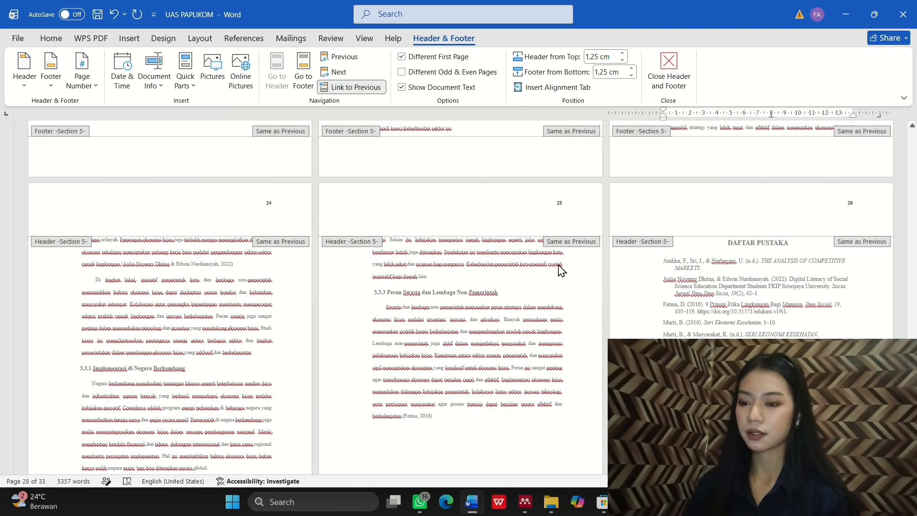
scroll(559, 268, "up", 20)
scroll(561, 271, "up", 20)
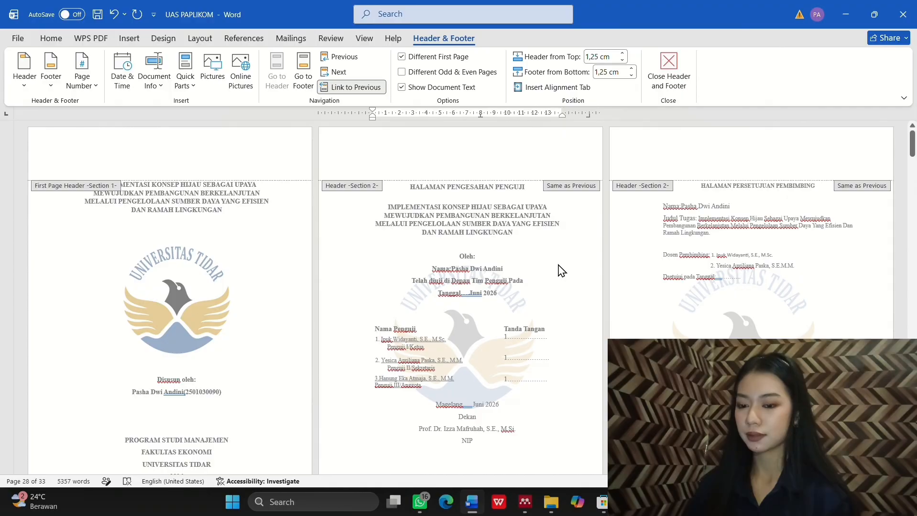
Step: Close header and footer editing
scroll(560, 270, "down", 10)
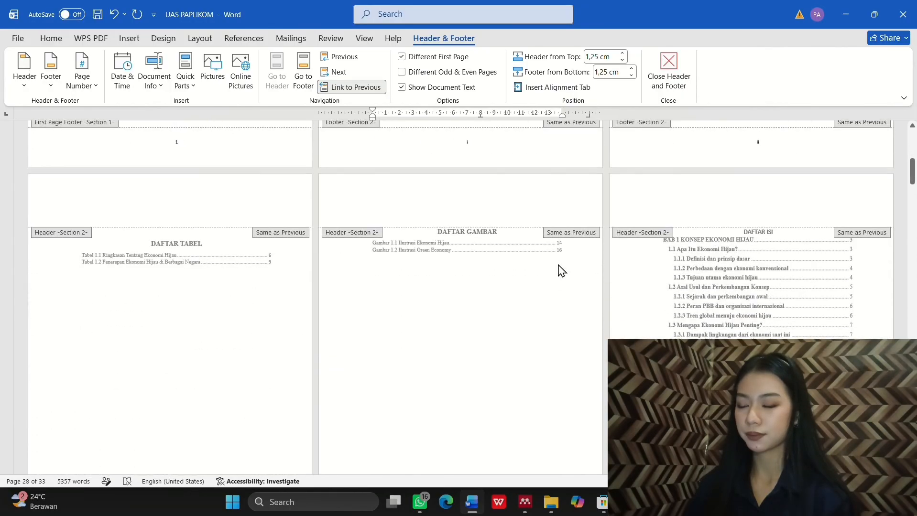
scroll(559, 269, "down", 2)
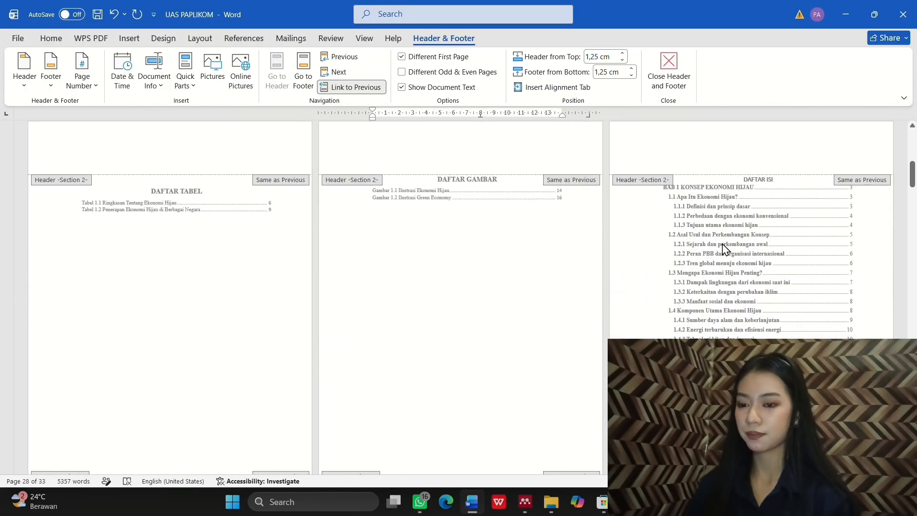
left_click(668, 69)
Step: Go to the DAFTAR ISI page and place the cursor inside the table of contents
scroll(711, 239, "down", 5)
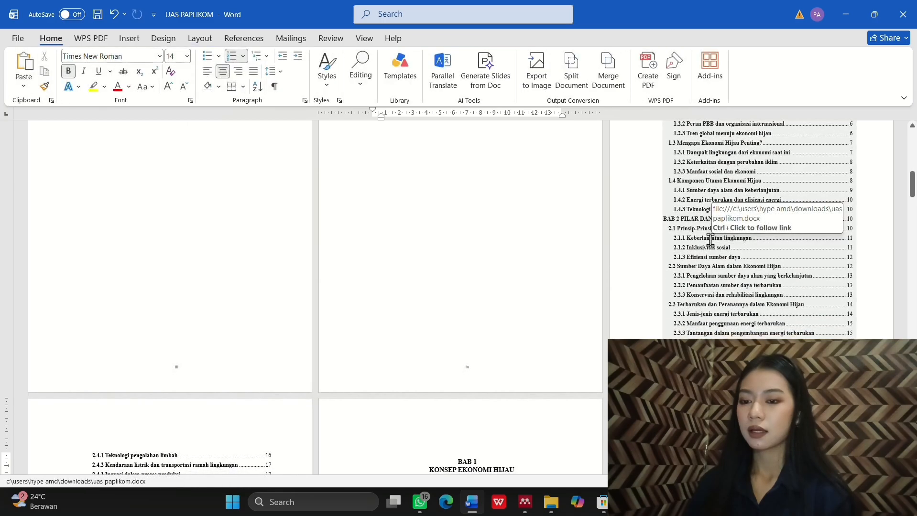
scroll(711, 239, "up", 3)
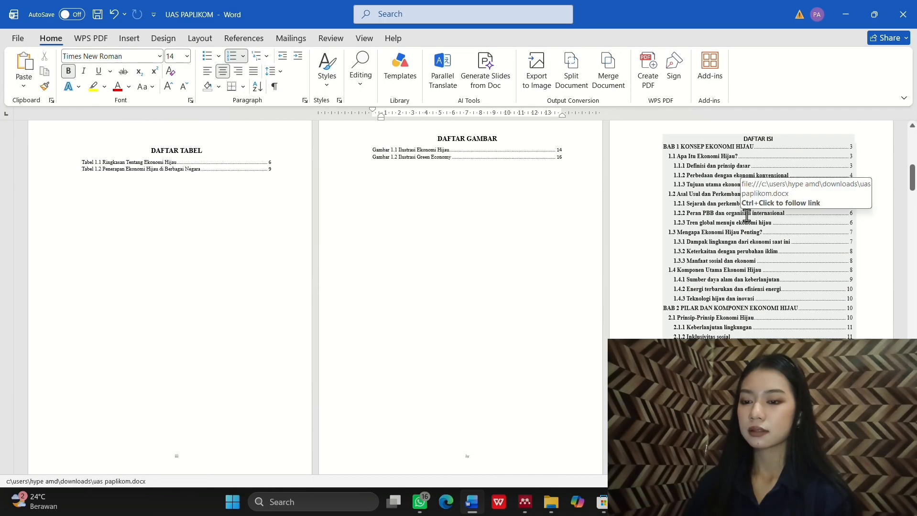
scroll(745, 214, "up", 2)
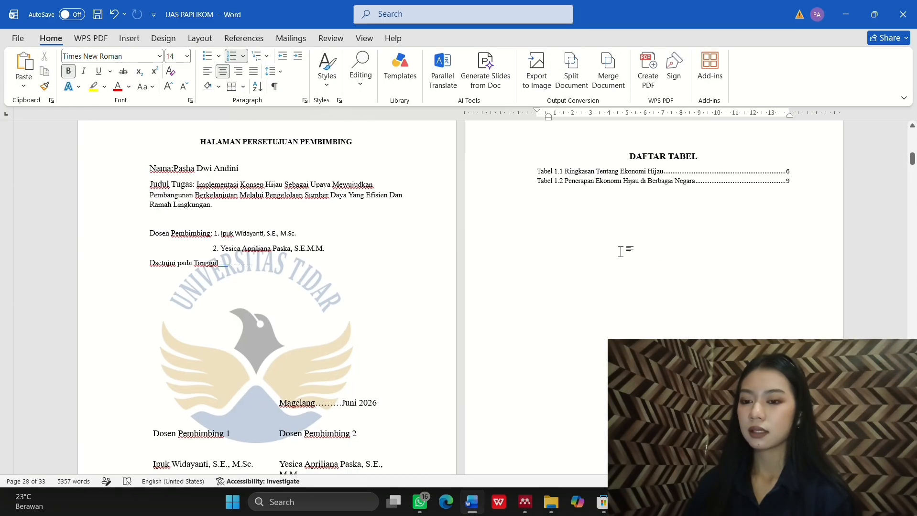
scroll(573, 253, "up", 3)
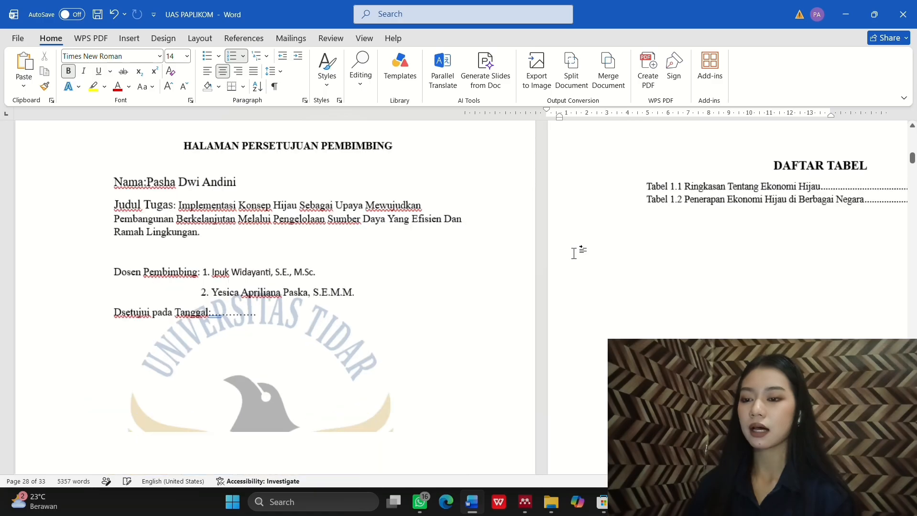
scroll(573, 253, "up", 2)
scroll(573, 252, "up", 3)
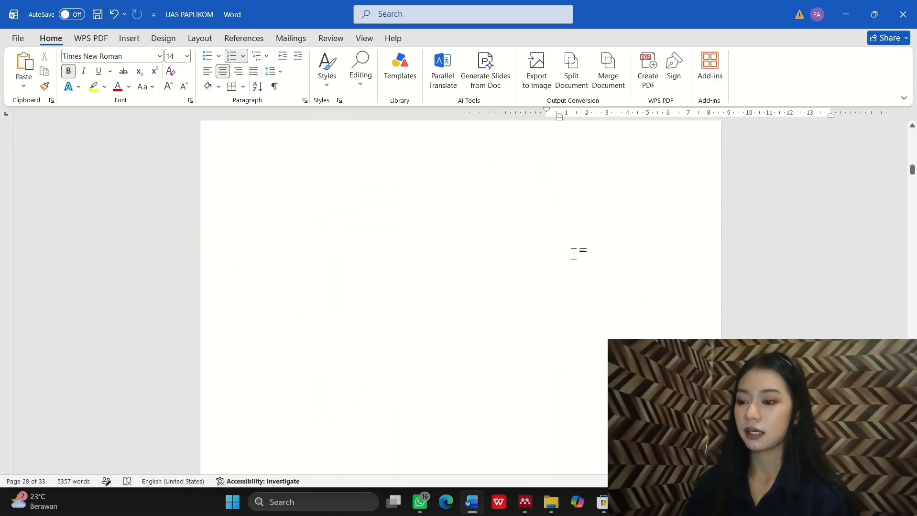
scroll(573, 253, "down", 10)
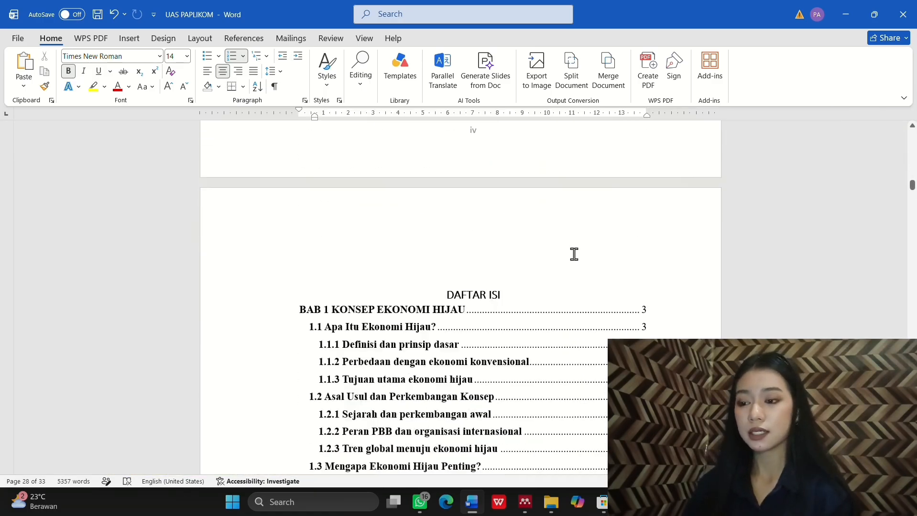
scroll(574, 253, "down", 4)
left_click(458, 301)
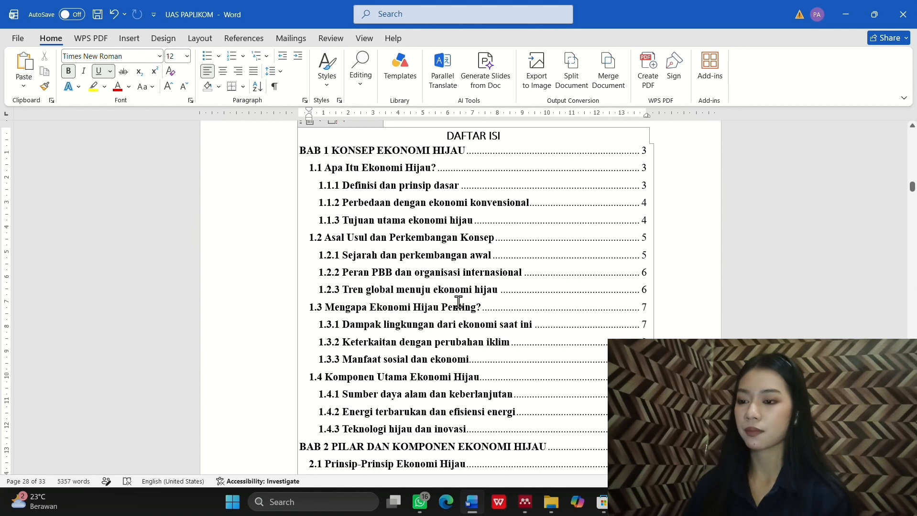
scroll(430, 296, "up", 2)
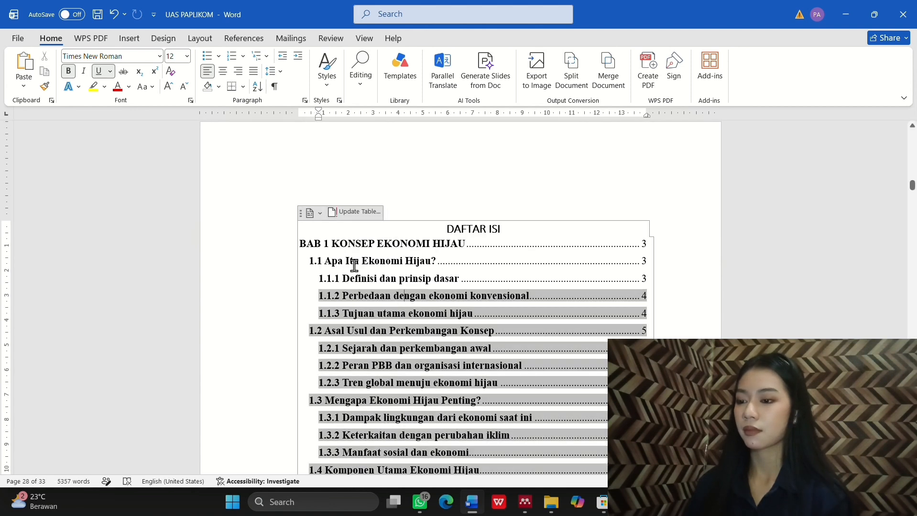
Step: Update the entire Daftar Isi so the new page numbers appear, with BAB 3 at page 20
double_click(353, 262)
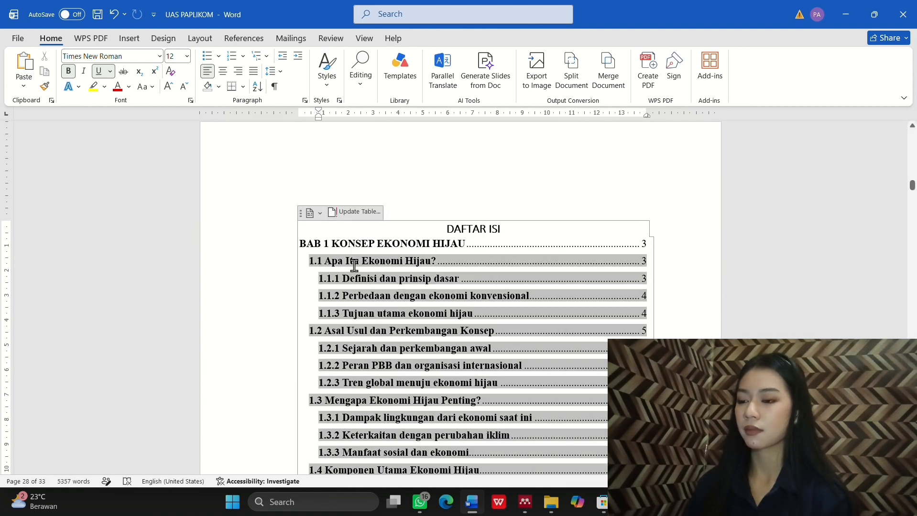
left_click(353, 213)
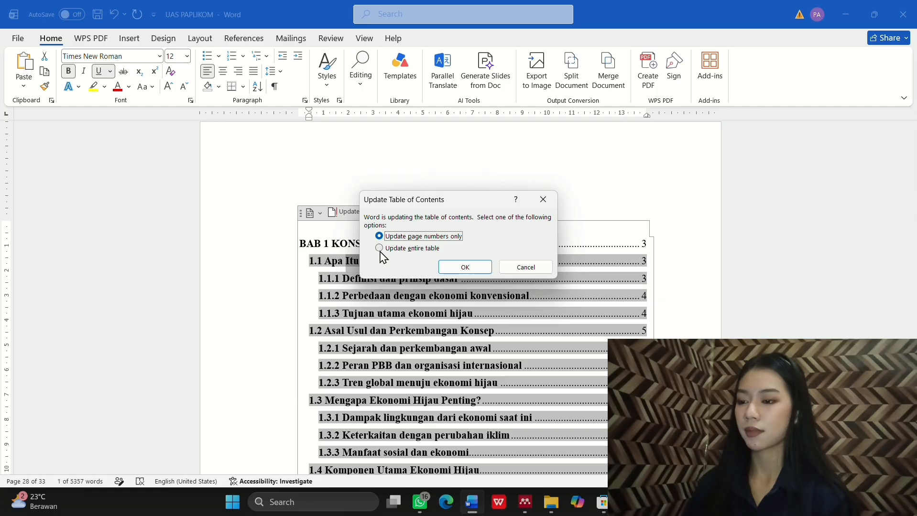
left_click(465, 268)
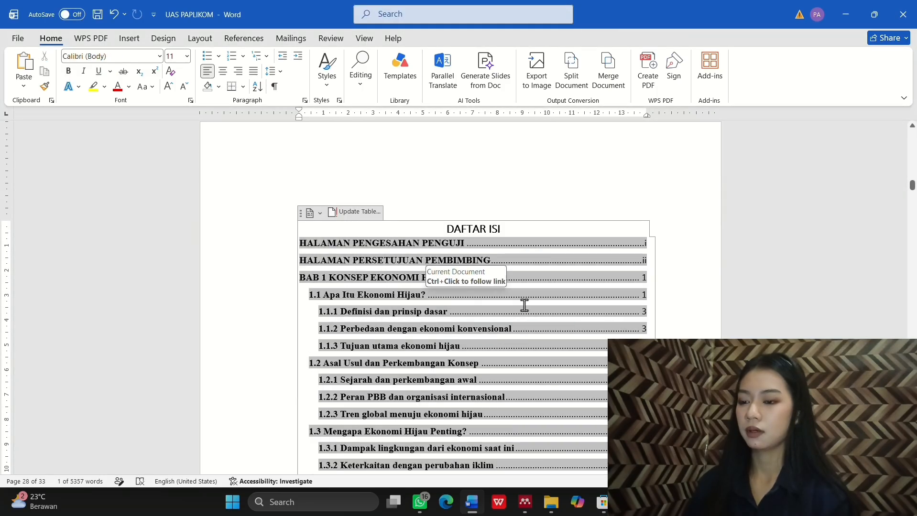
scroll(504, 336, "down", 1)
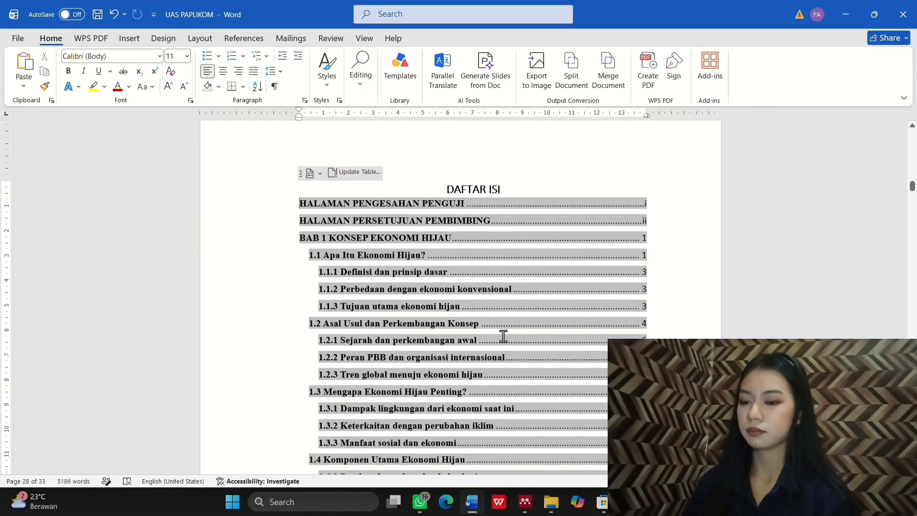
scroll(504, 336, "down", 13)
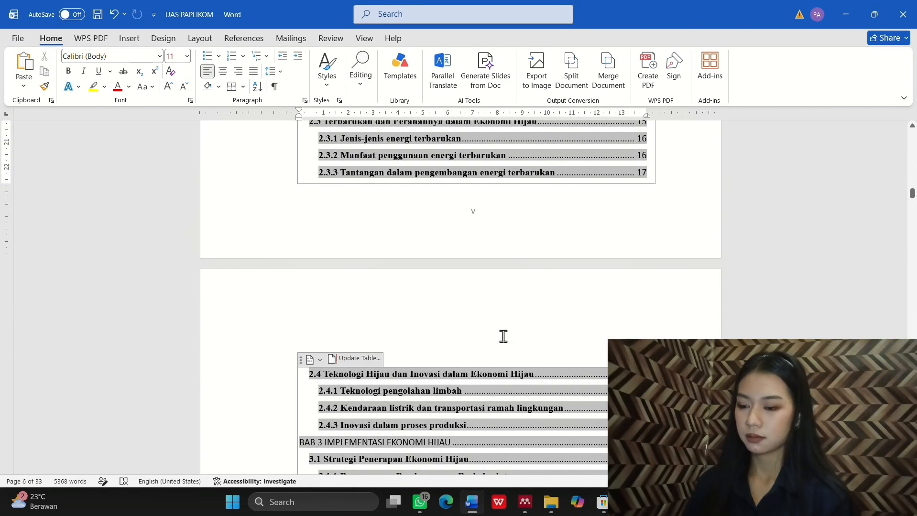
scroll(503, 336, "down", 7)
scroll(503, 336, "up", 3)
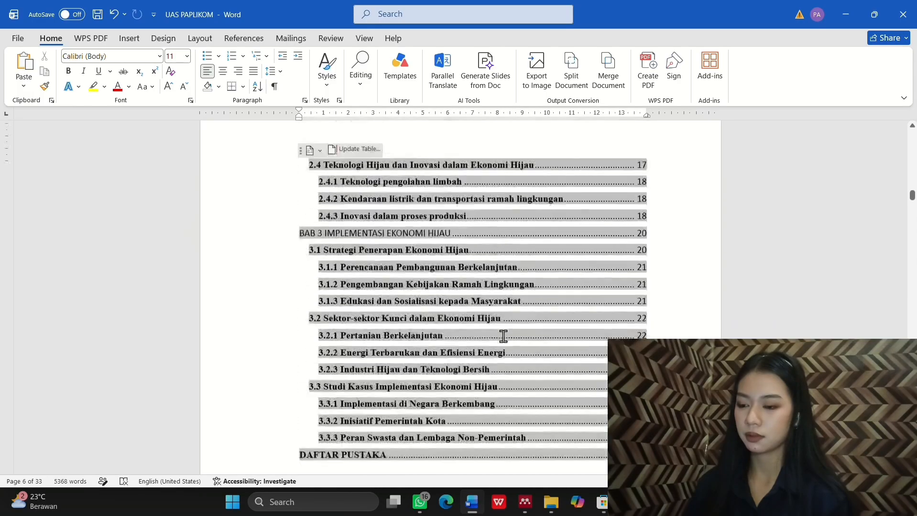
scroll(503, 336, "up", 20)
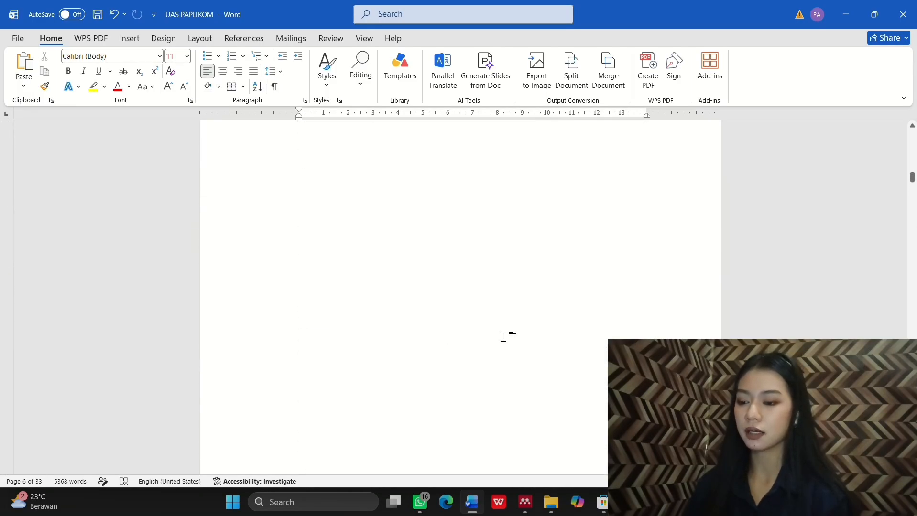
scroll(503, 336, "up", 5)
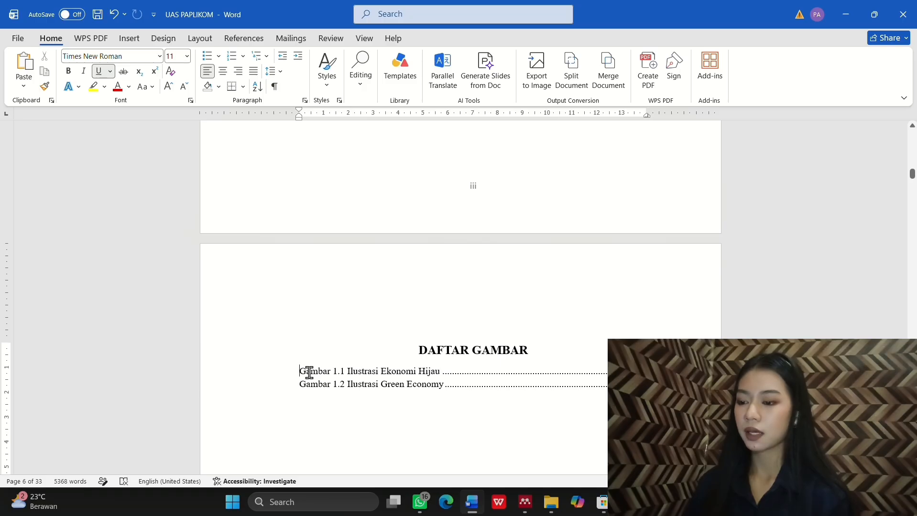
Step: Regenerate DAFTAR GAMBAR as a table of figures using caption label Gambar, replacing the old list
left_click_drag(309, 372, 477, 392)
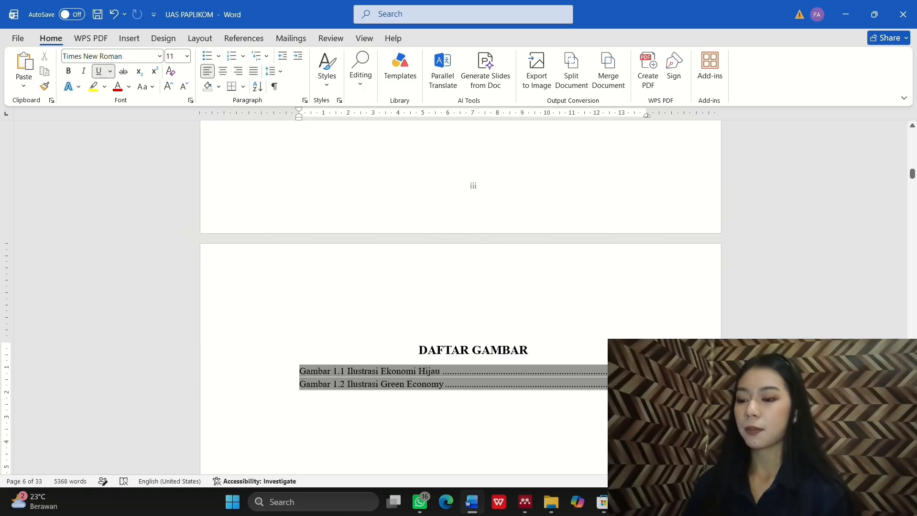
left_click(245, 39)
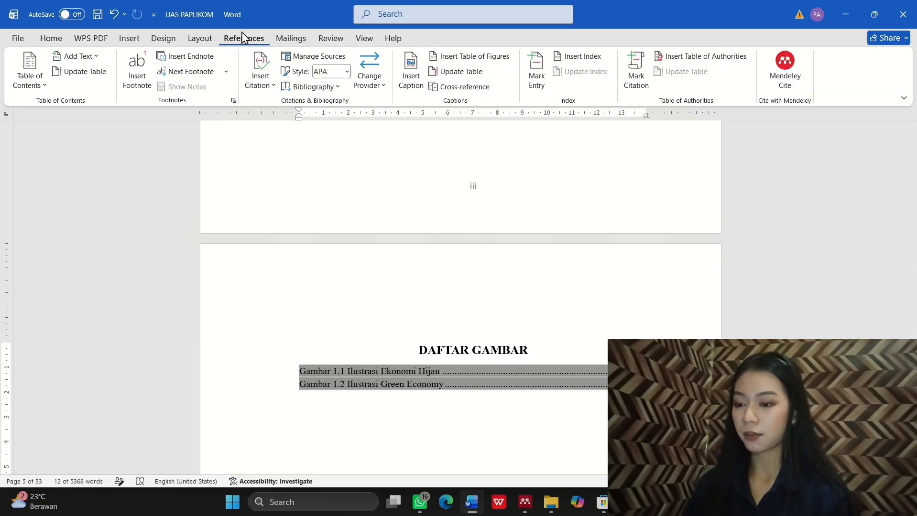
left_click(473, 57)
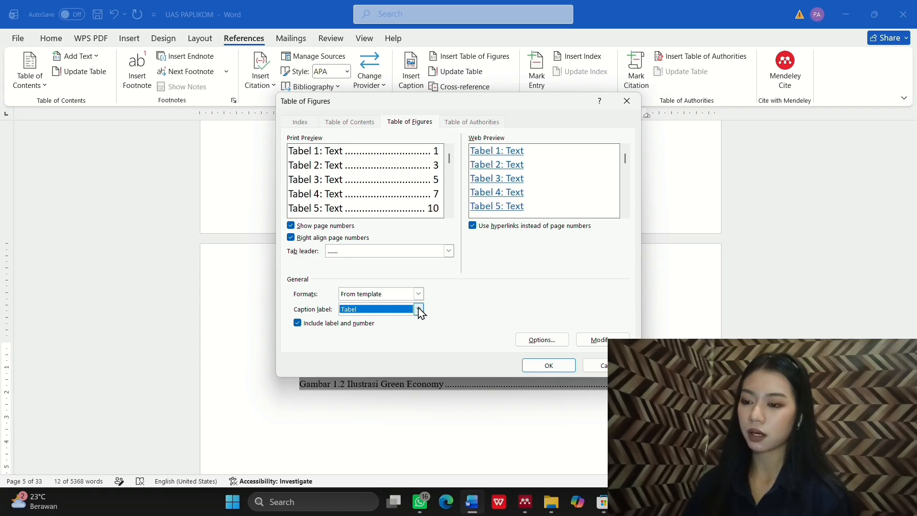
left_click(380, 337)
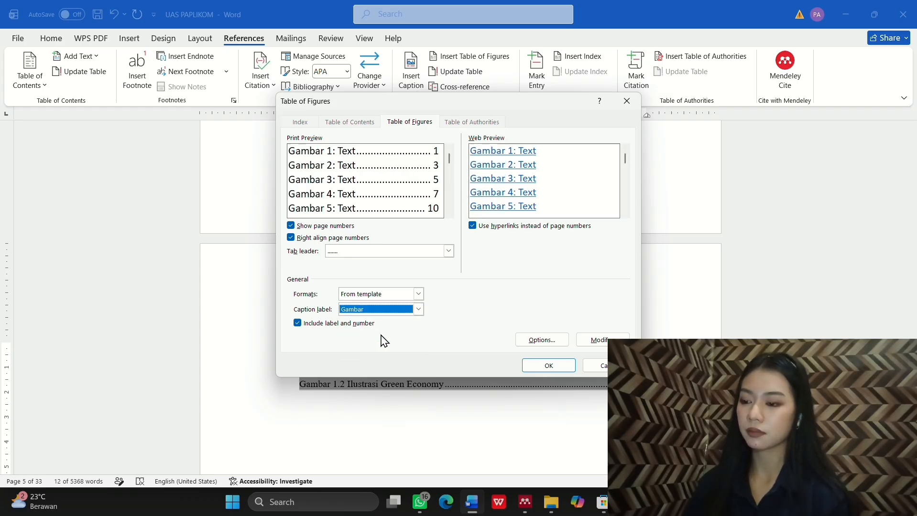
left_click(553, 368)
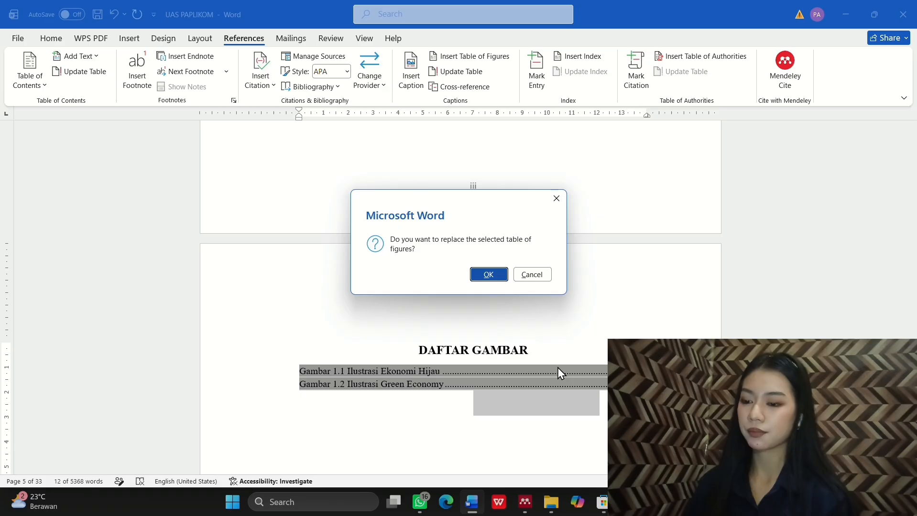
left_click(489, 274)
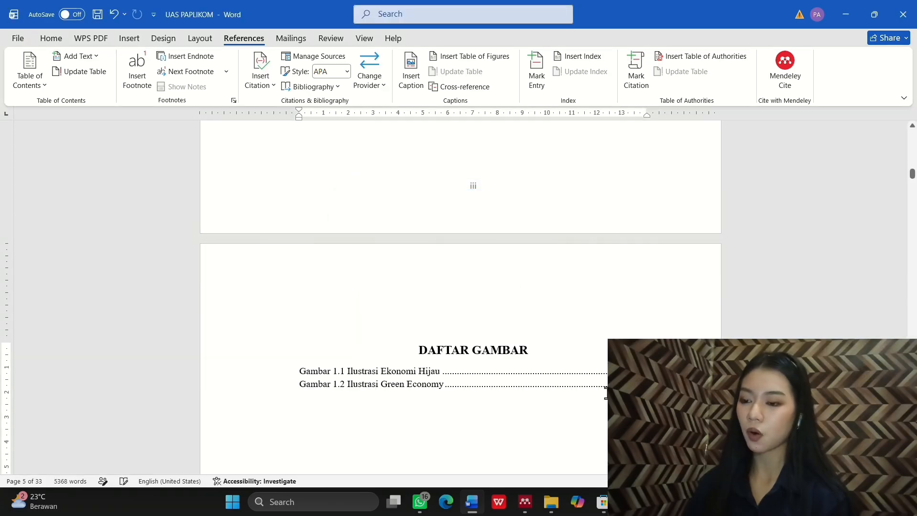
scroll(606, 393, "down", 3)
scroll(540, 233, "down", 18)
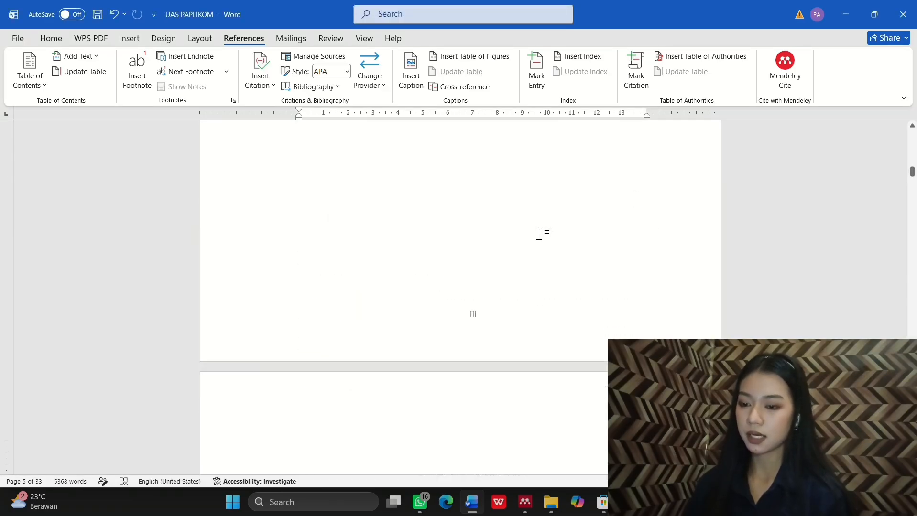
scroll(501, 258, "up", 1)
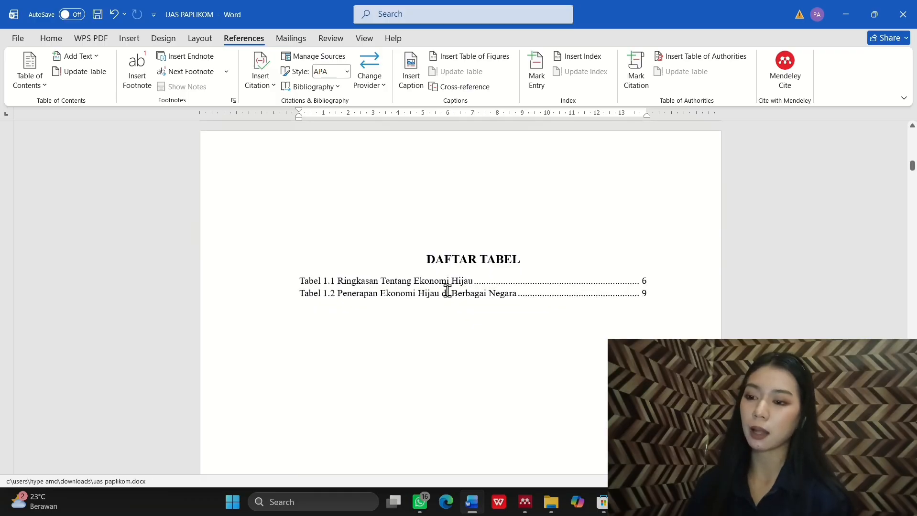
Step: Regenerate DAFTAR TABEL as a table of figures using caption label Tabel, replacing the old list
left_click(446, 291)
left_click(466, 300)
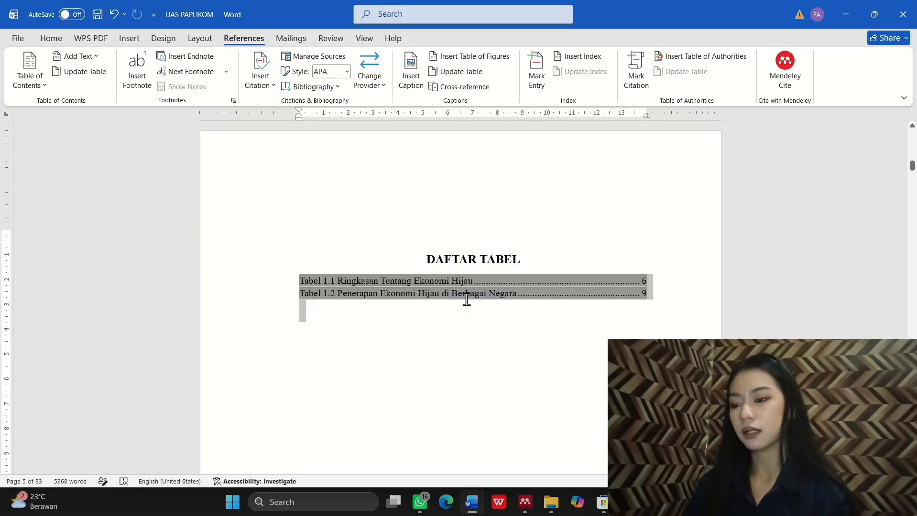
left_click_drag(597, 297, 592, 281)
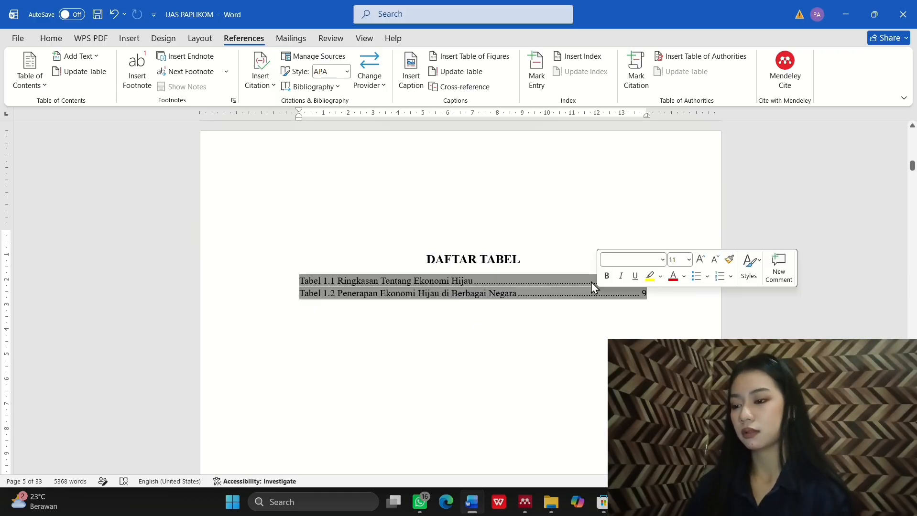
left_click(490, 58)
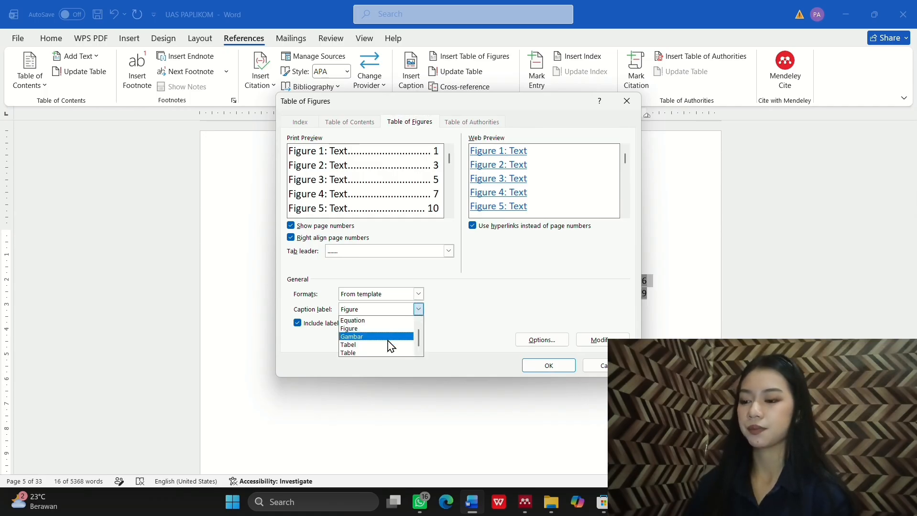
left_click(390, 337)
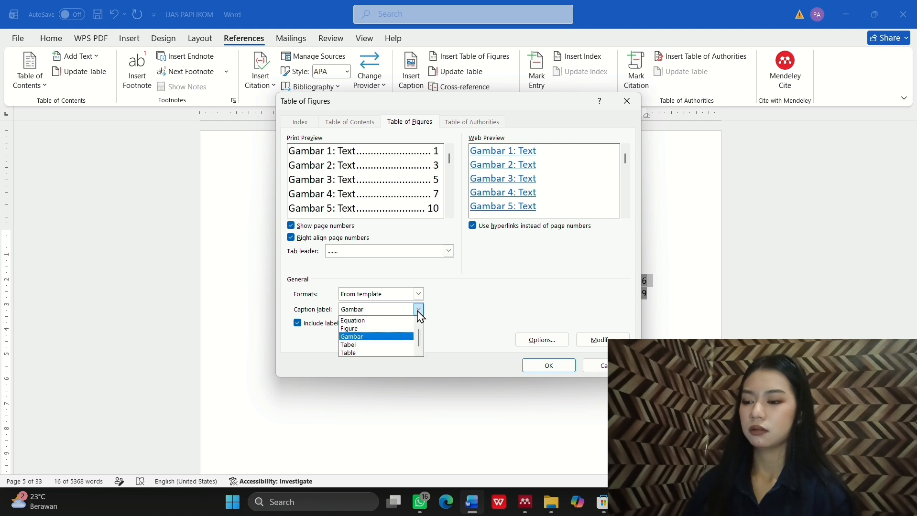
left_click(399, 344)
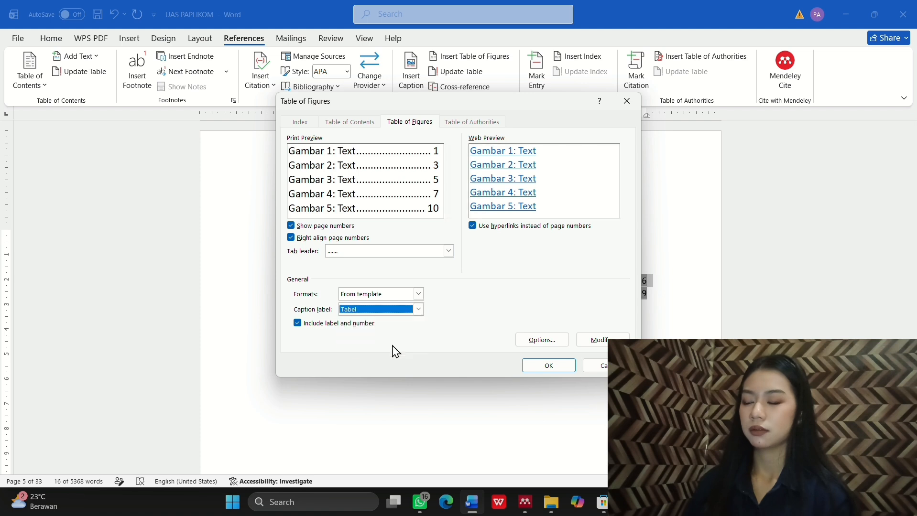
left_click(550, 367)
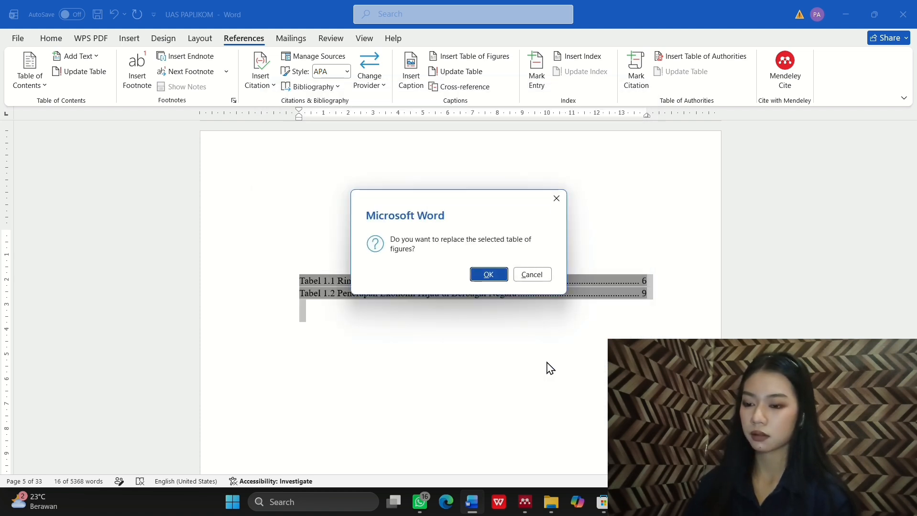
left_click(489, 275)
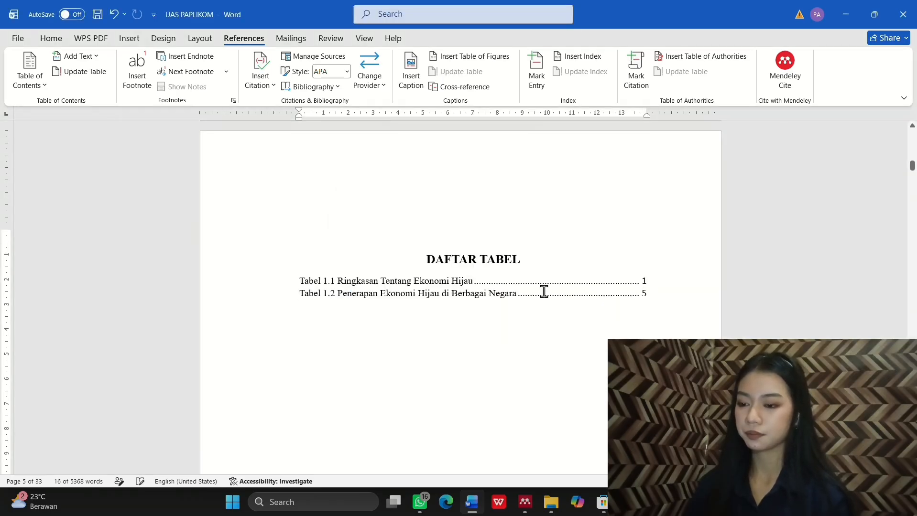
scroll(544, 292, "down", 15)
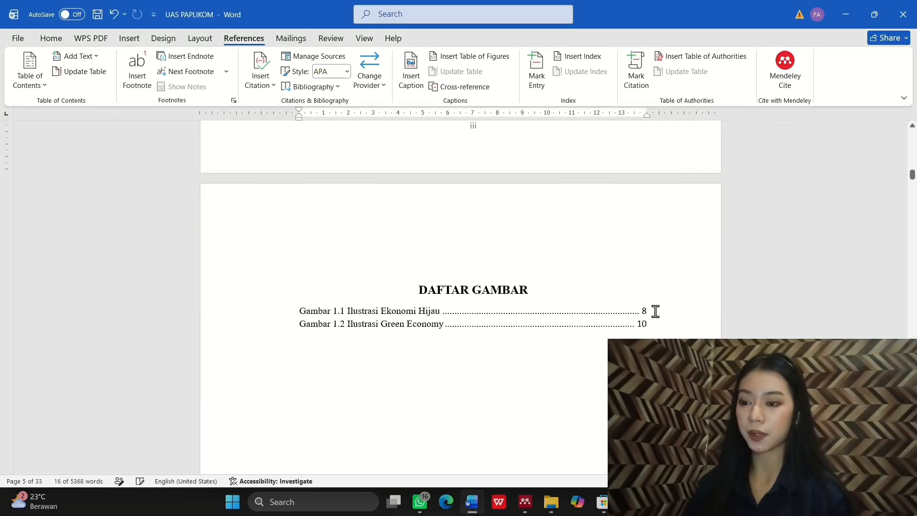
Step: Review the DAFTAR ISI entries: front matter as i and ii, BAB 1 from page 1
scroll(619, 336, "down", 12)
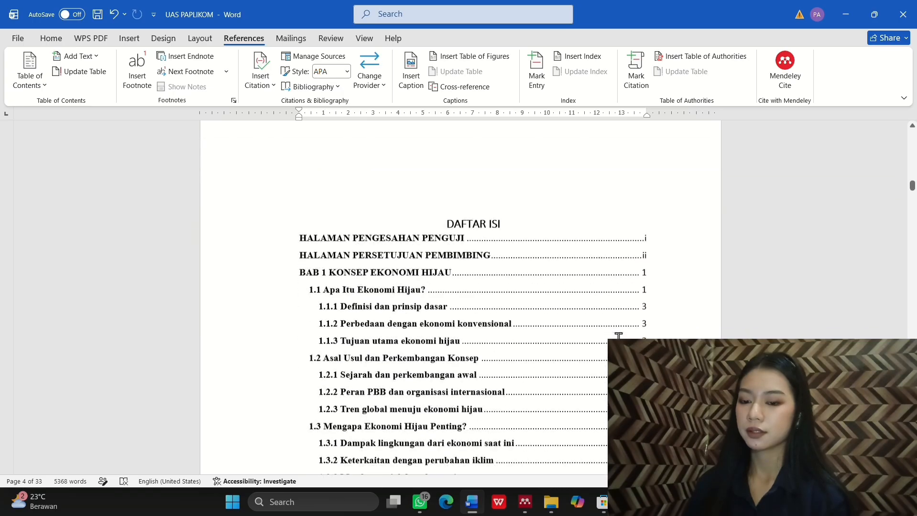
left_click(666, 287)
scroll(673, 260, "down", 2)
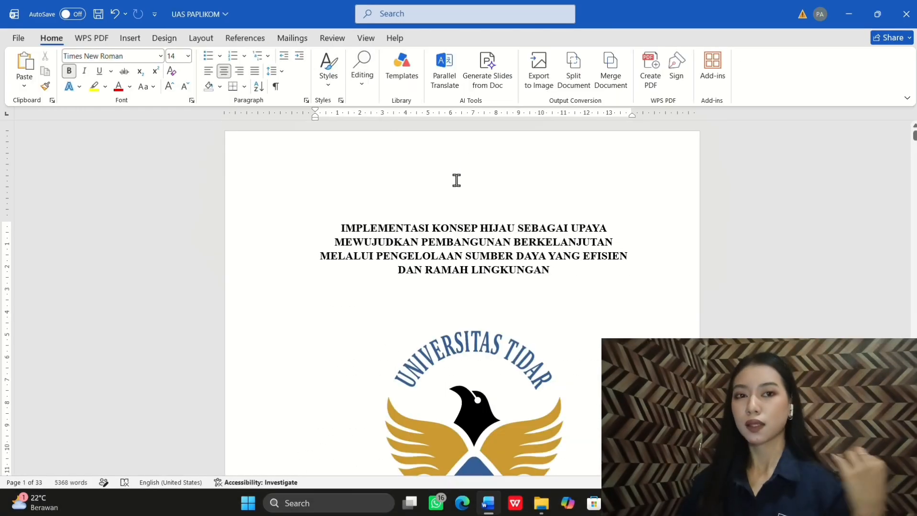
Step: Scroll from the title page through front matter and chapters to DAFTAR PUSTAKA on page 26
scroll(433, 259, "down", 13)
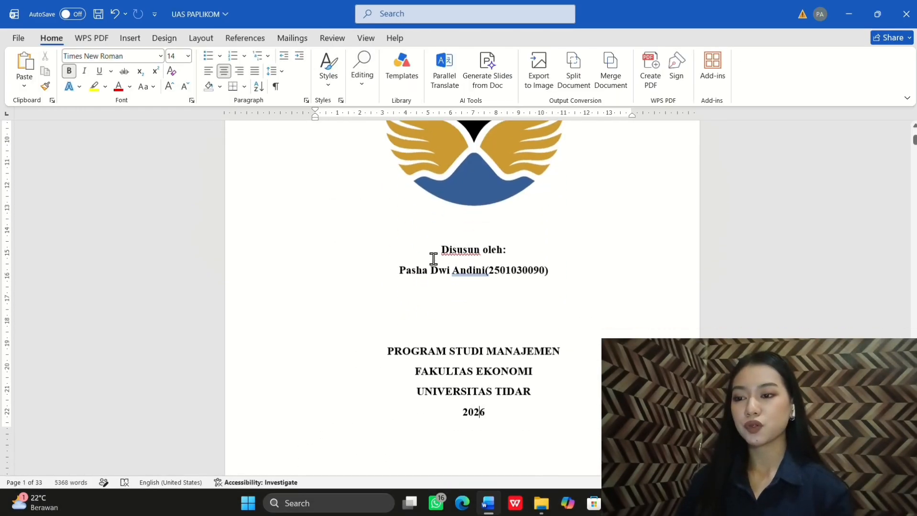
scroll(434, 258, "down", 13)
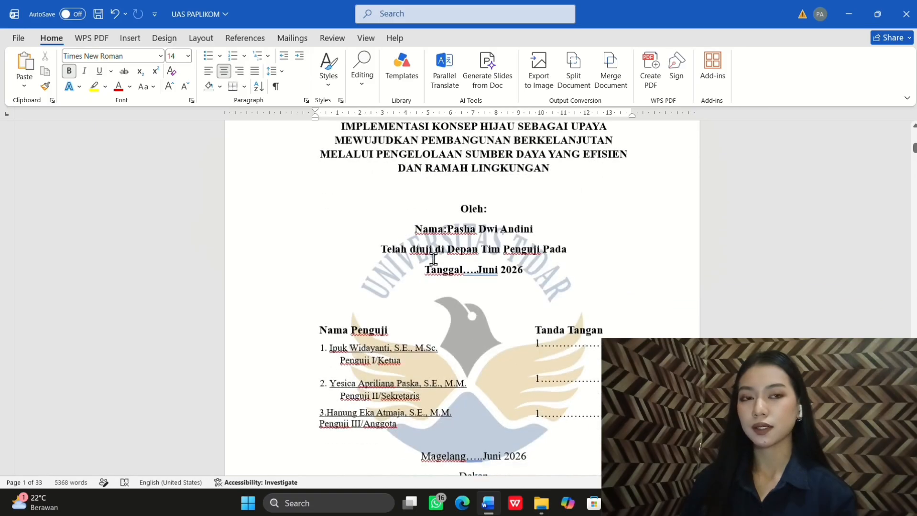
scroll(433, 259, "down", 13)
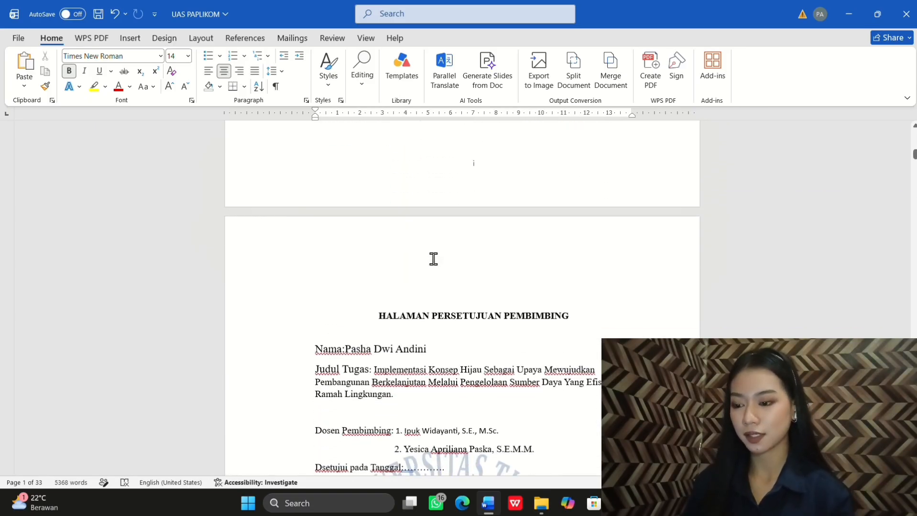
scroll(434, 259, "down", 13)
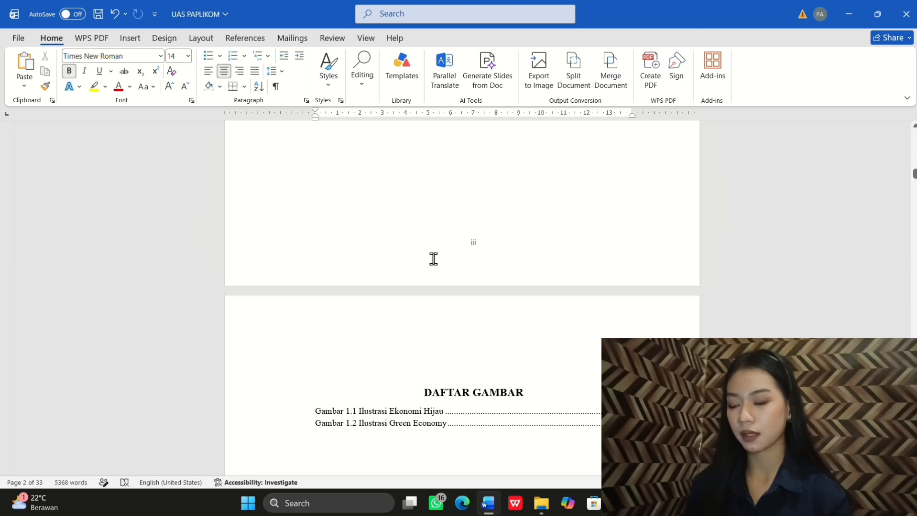
scroll(433, 259, "down", 13)
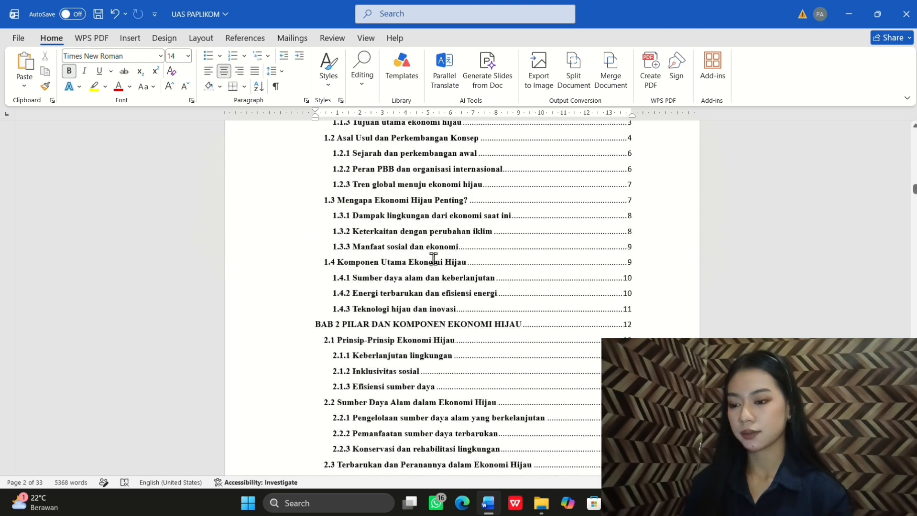
scroll(434, 259, "down", 13)
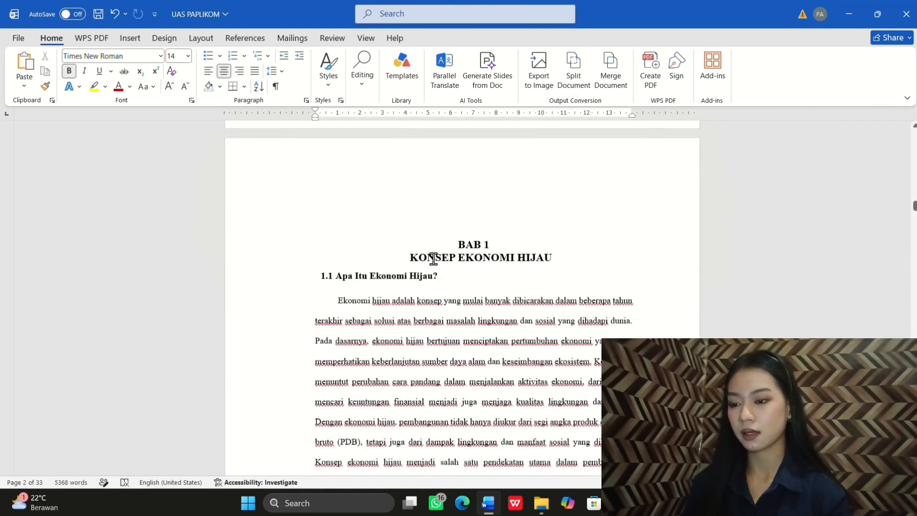
scroll(433, 259, "down", 5)
scroll(434, 259, "up", 6)
scroll(433, 258, "down", 3)
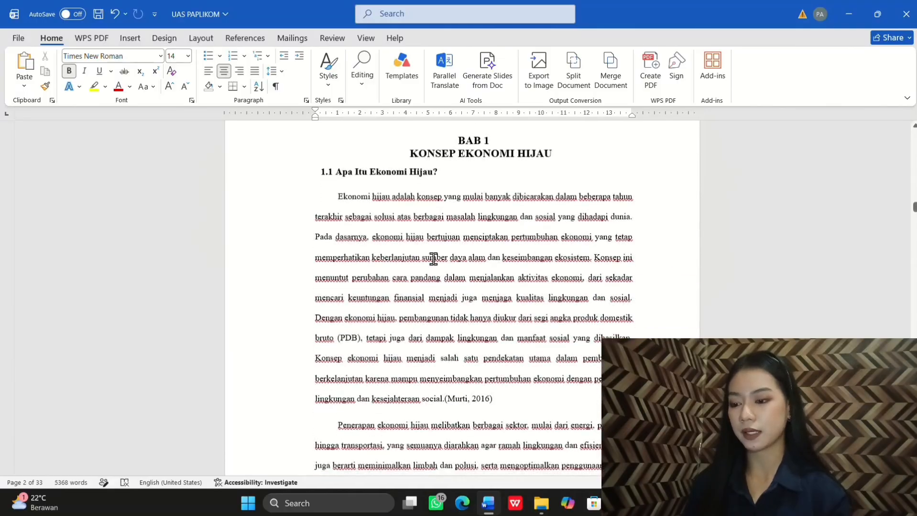
scroll(433, 258, "down", 5)
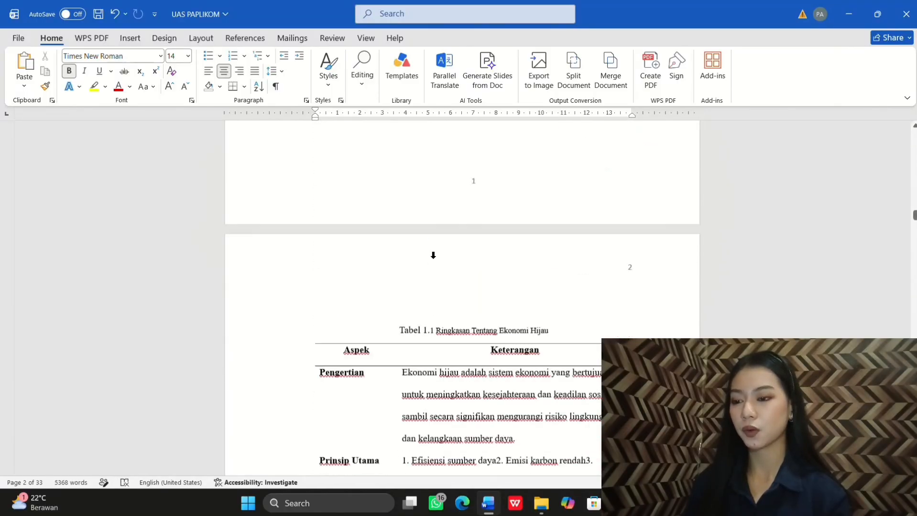
scroll(431, 256, "down", 4)
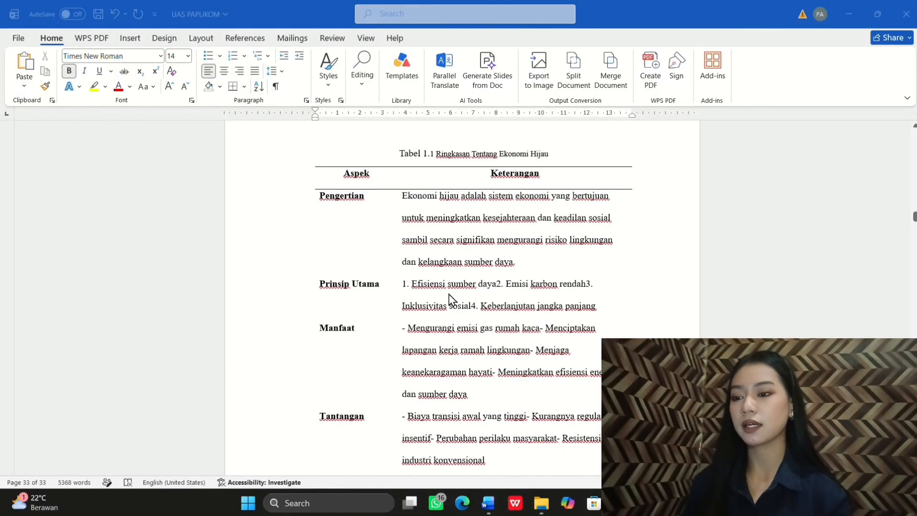
scroll(449, 298, "down", 12)
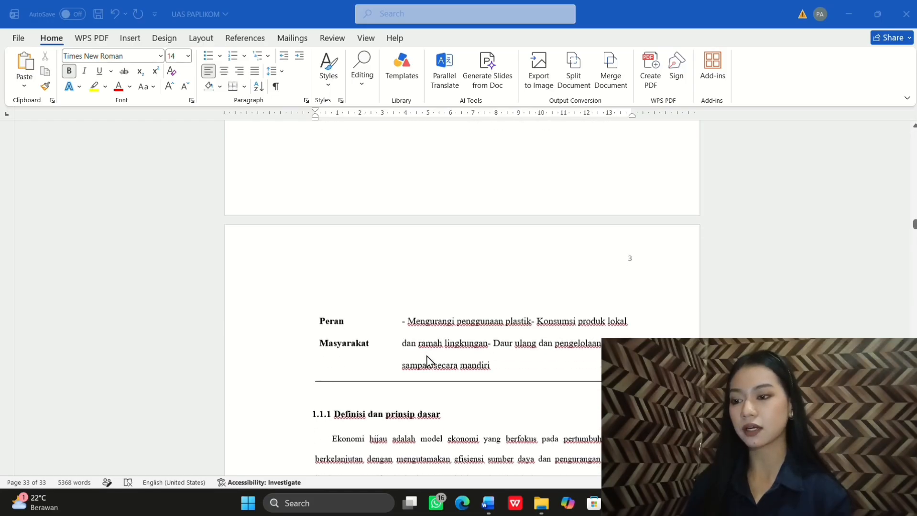
scroll(440, 371, "down", 15)
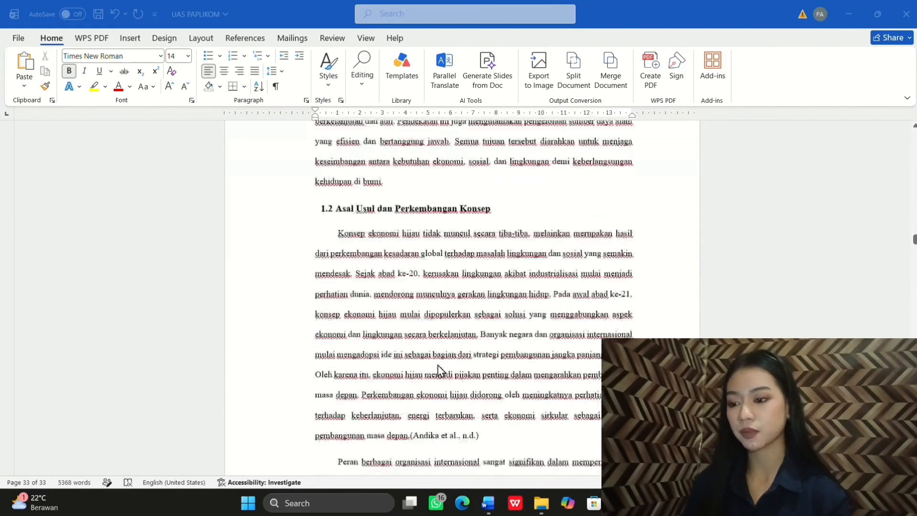
scroll(441, 371, "down", 10)
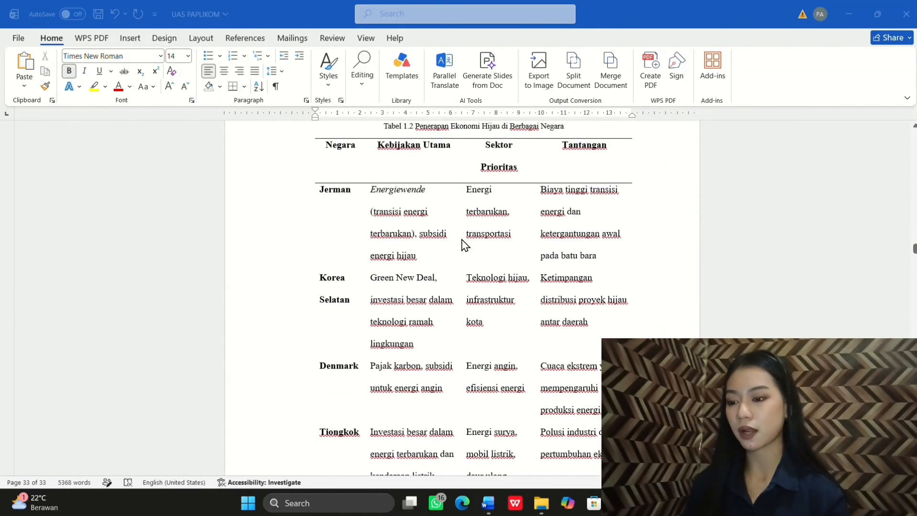
scroll(423, 335, "down", 5)
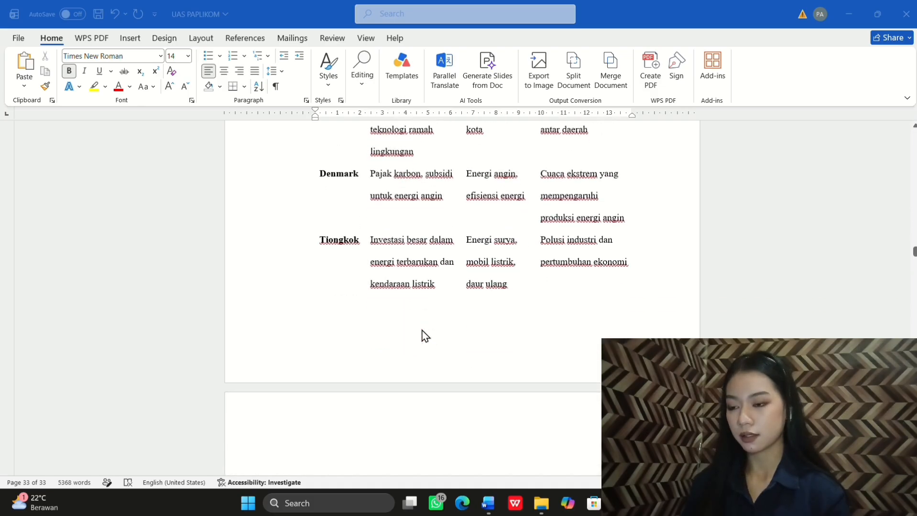
scroll(431, 241, "down", 3)
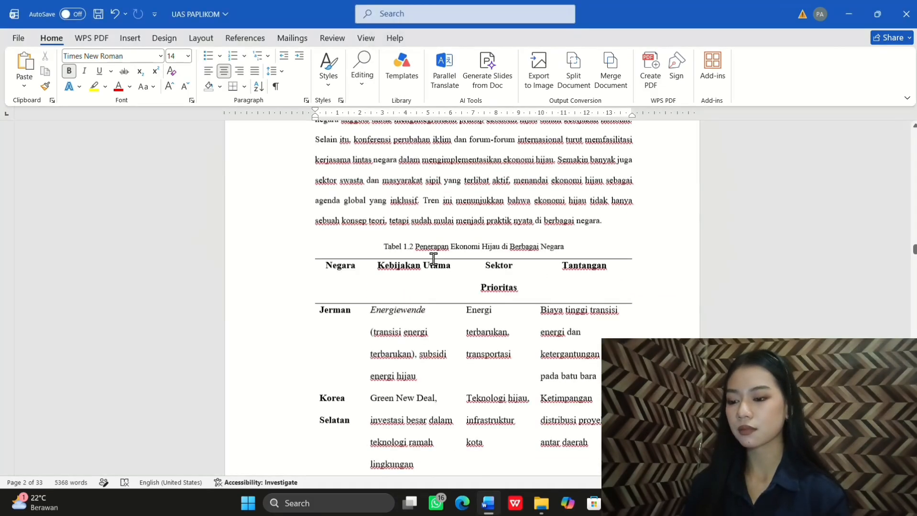
scroll(434, 260, "down", 20)
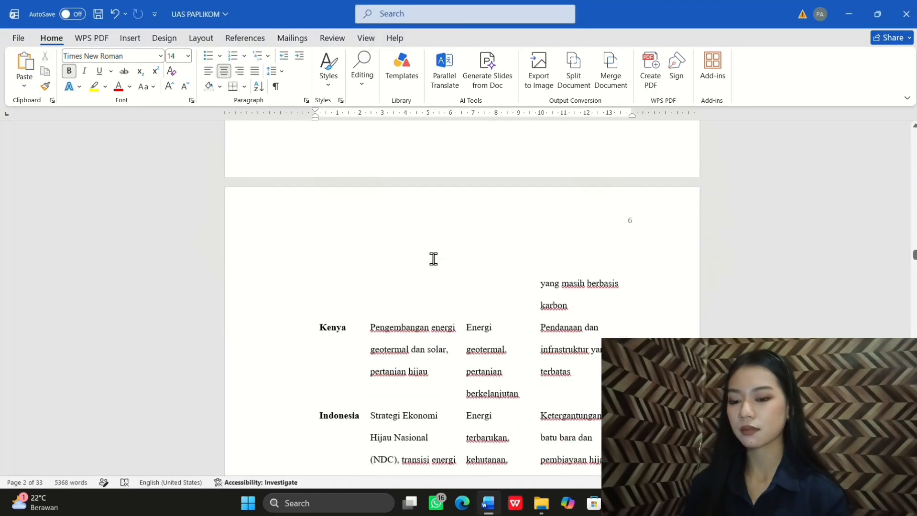
scroll(434, 259, "down", 20)
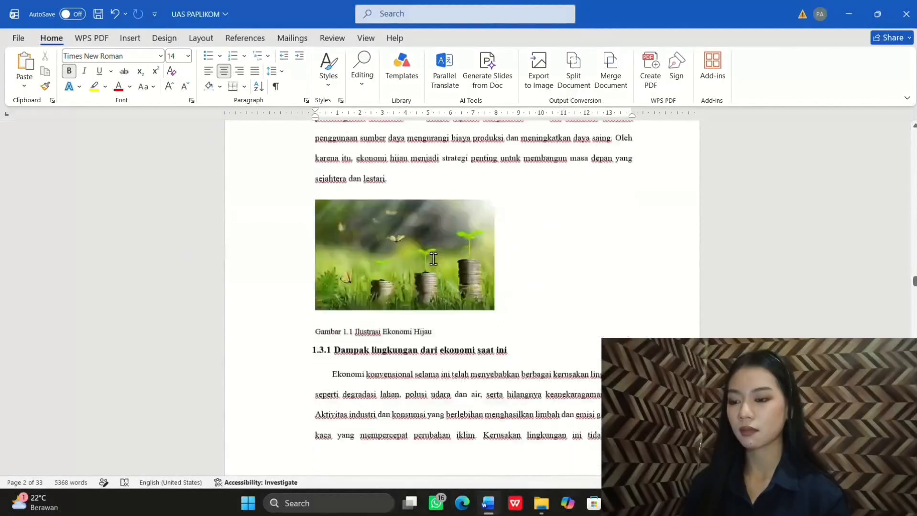
scroll(433, 265, "down", 20)
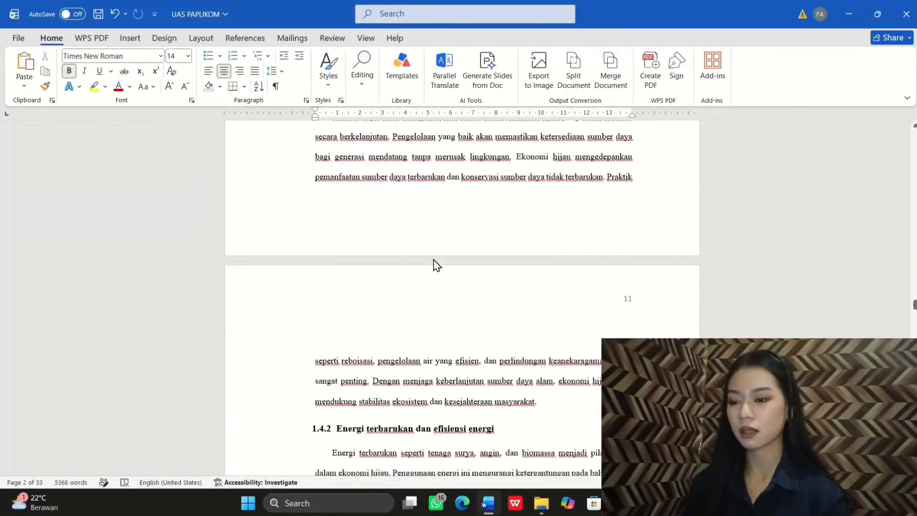
scroll(436, 265, "down", 20)
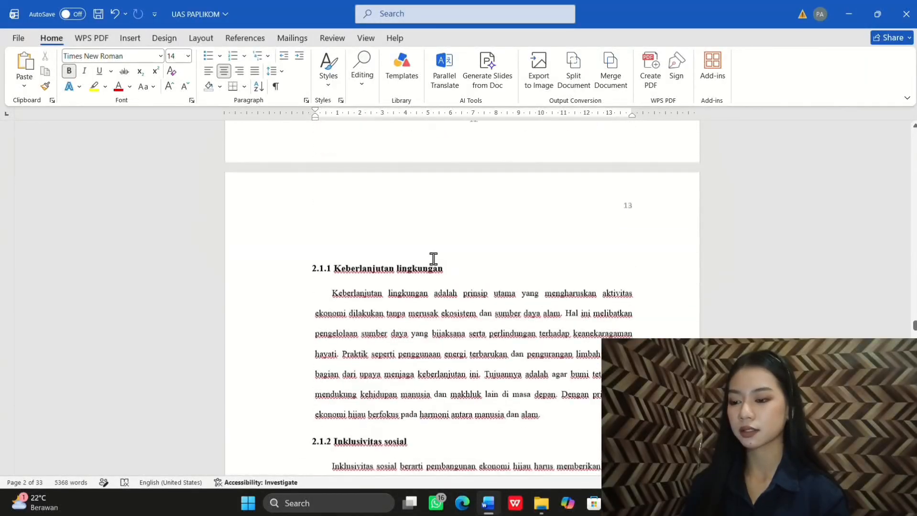
scroll(434, 259, "down", 20)
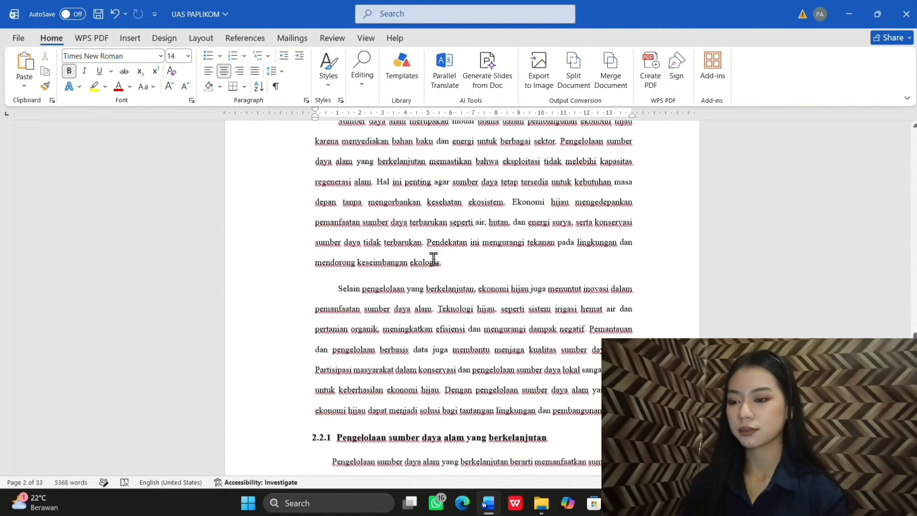
scroll(436, 266, "down", 8)
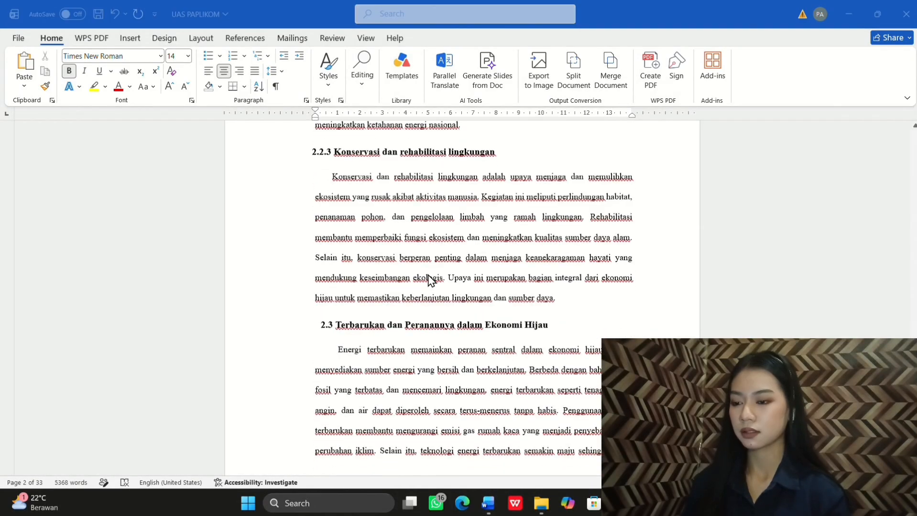
scroll(429, 280, "down", 20)
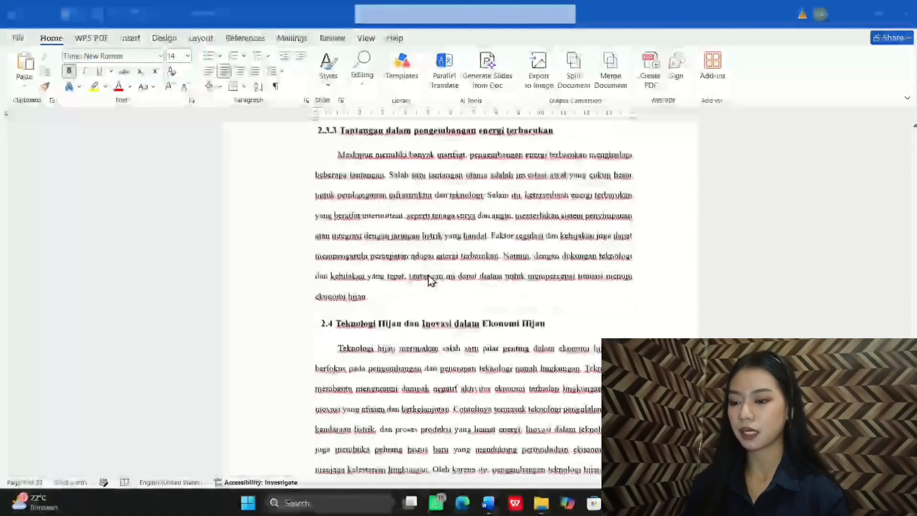
scroll(432, 281, "down", 20)
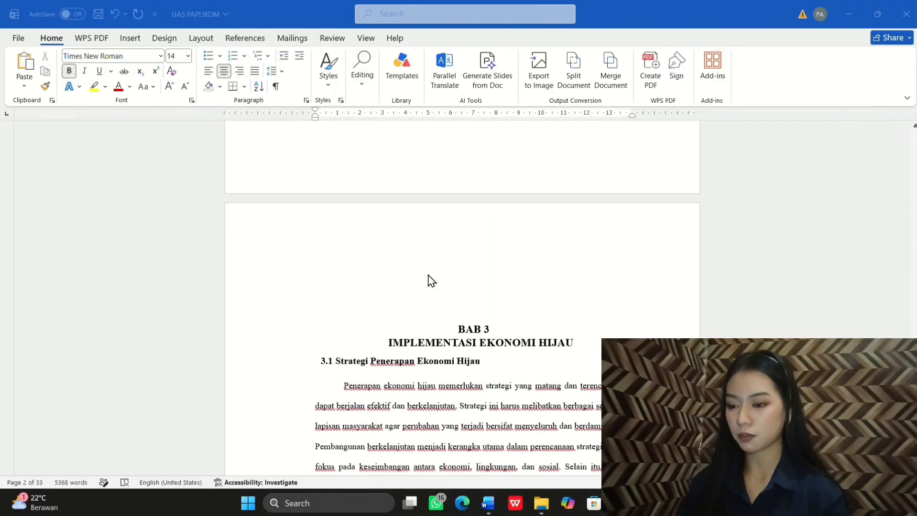
scroll(429, 280, "down", 20)
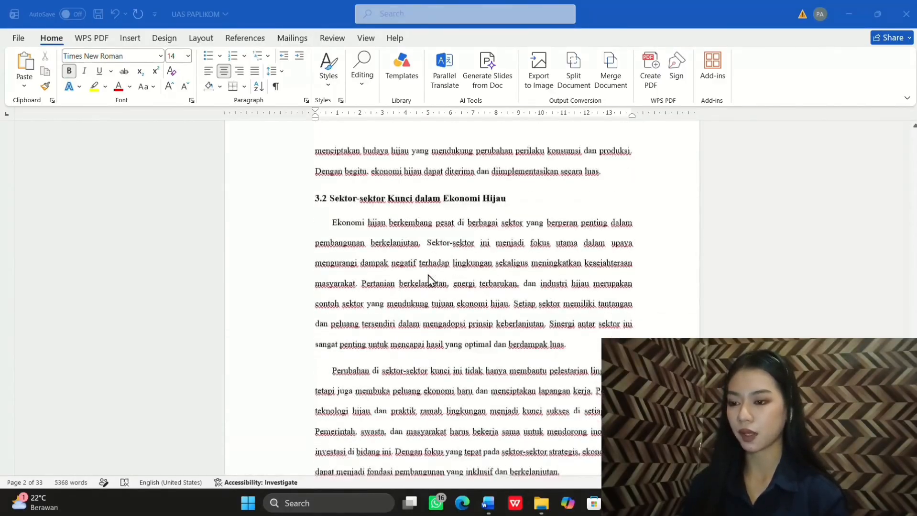
scroll(432, 281, "down", 20)
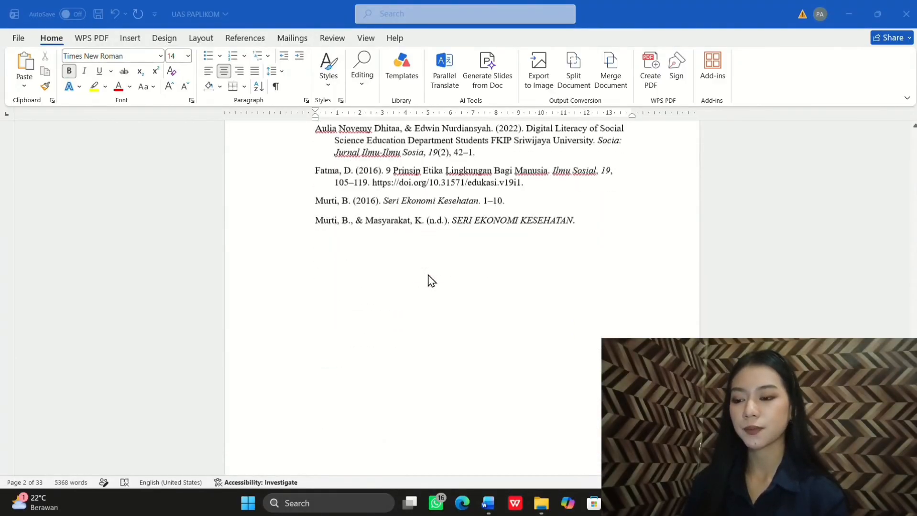
scroll(431, 281, "up", 6)
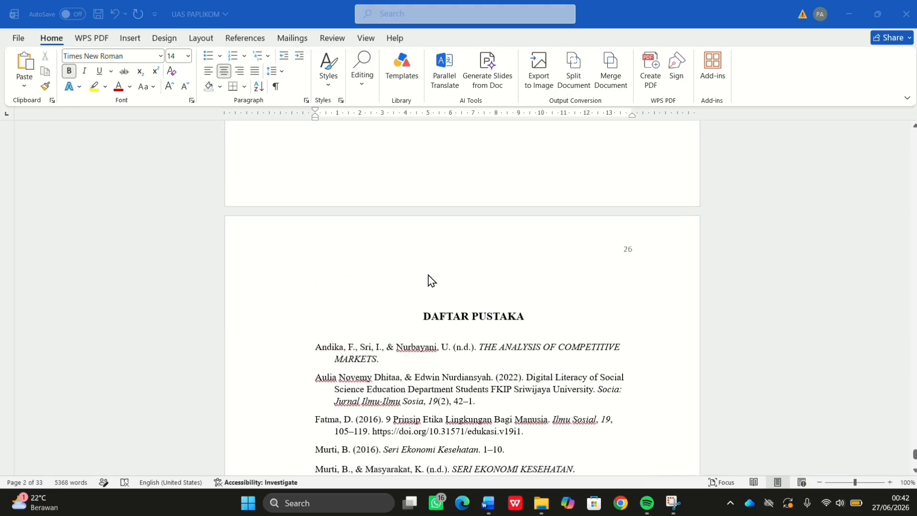